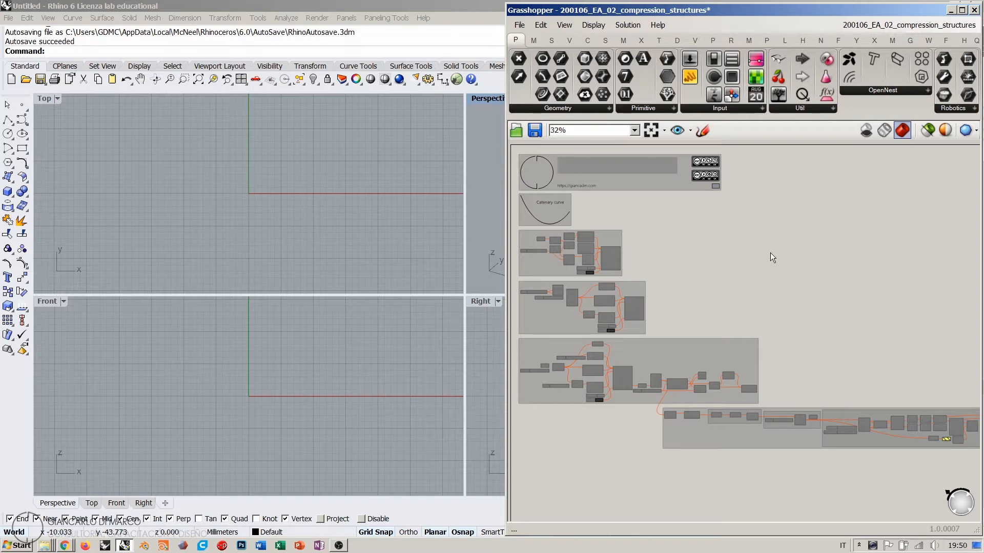
Add a Range component in the empty canvas area beside the Catenary curve group
scroll(590, 227, "up", 6)
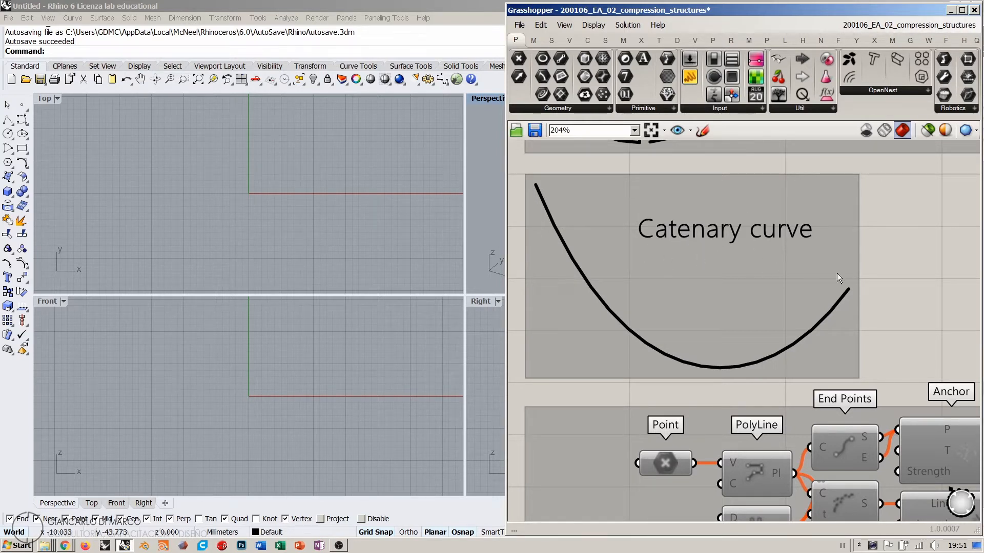
right_click_drag(911, 277, 567, 293)
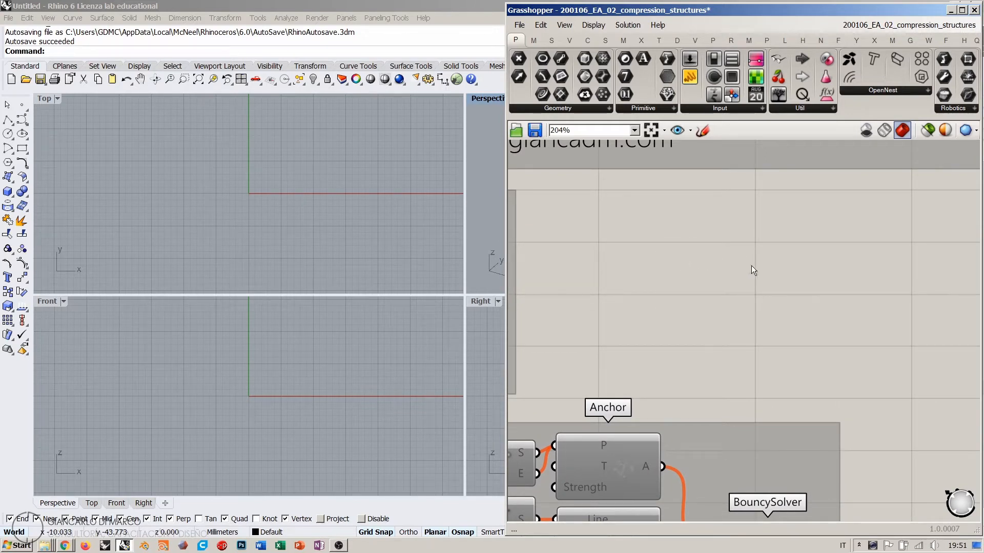
double_click(674, 267)
type("ran")
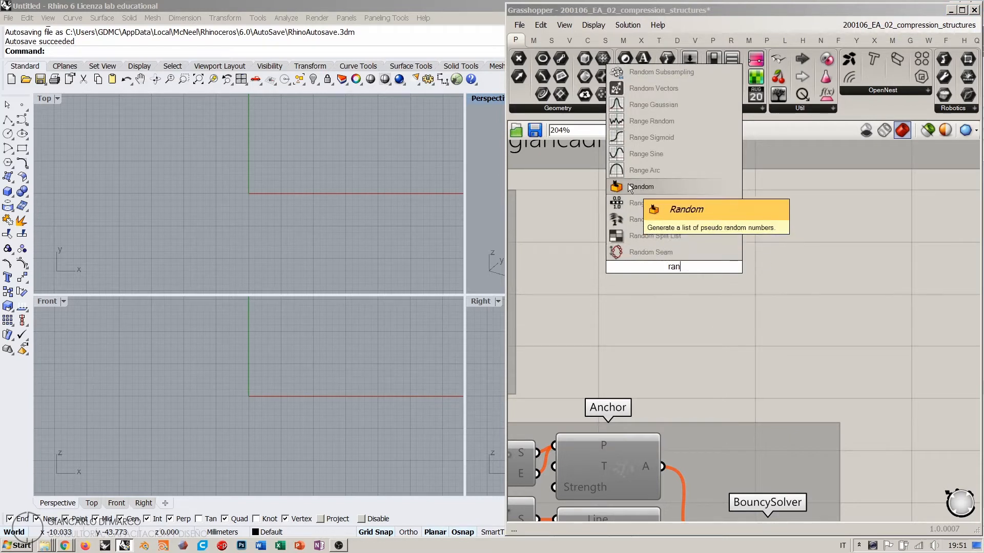
left_click(640, 203)
Add a Graph Mapper with the Parabola graph type and feed it from the Range output
right_click_drag(757, 292, 690, 294)
double_click(691, 294)
type("gra")
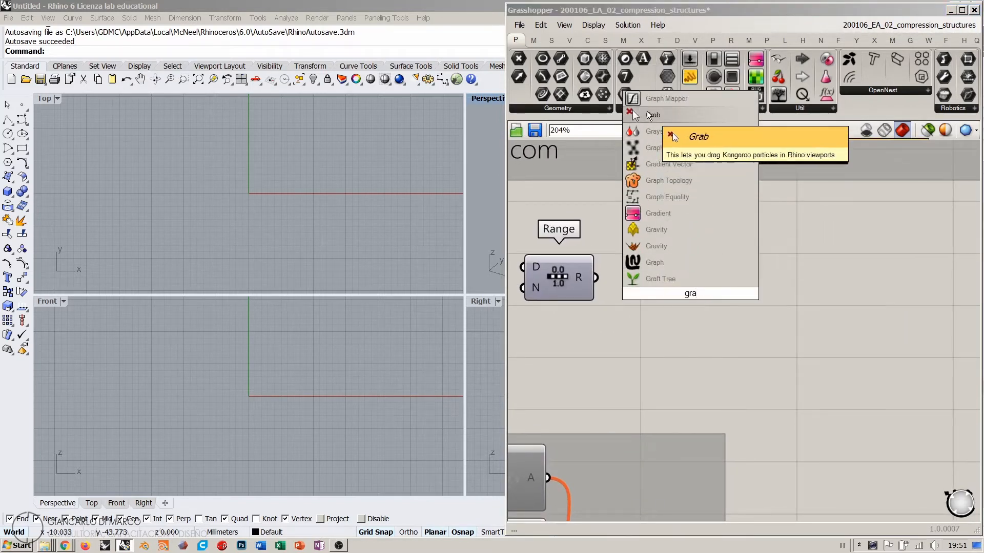
key("Return")
right_click(707, 300)
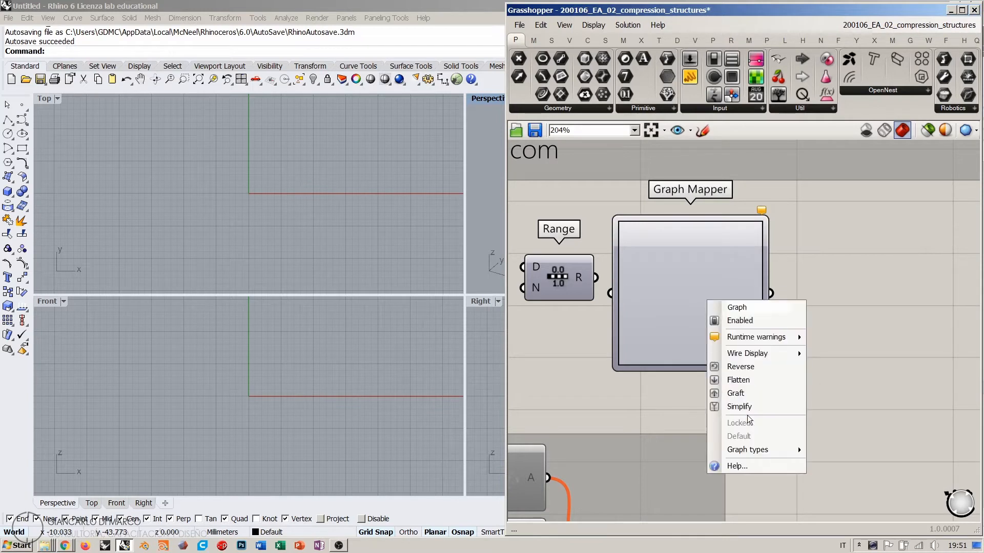
mouse_move(779, 450)
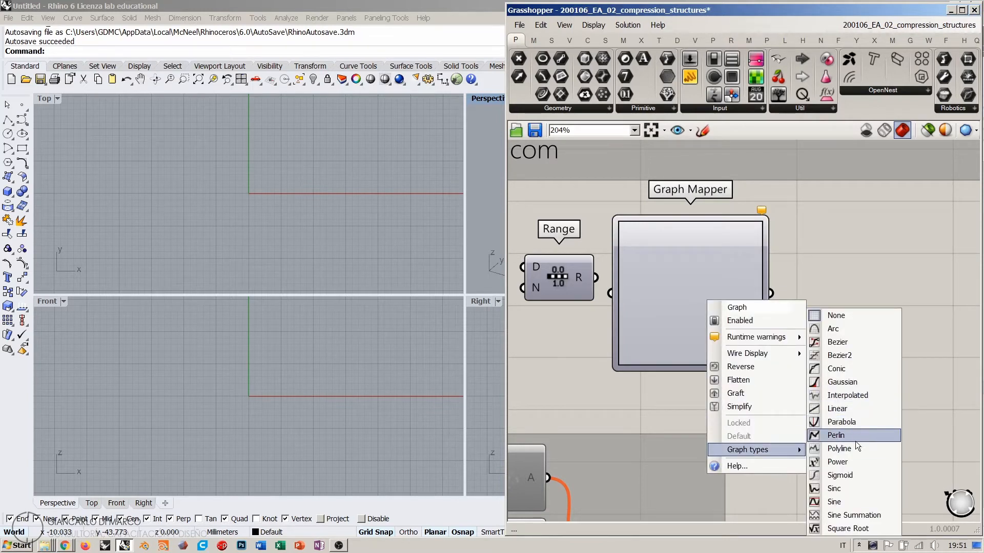
left_click(837, 423)
left_click_drag(610, 293, 561, 303)
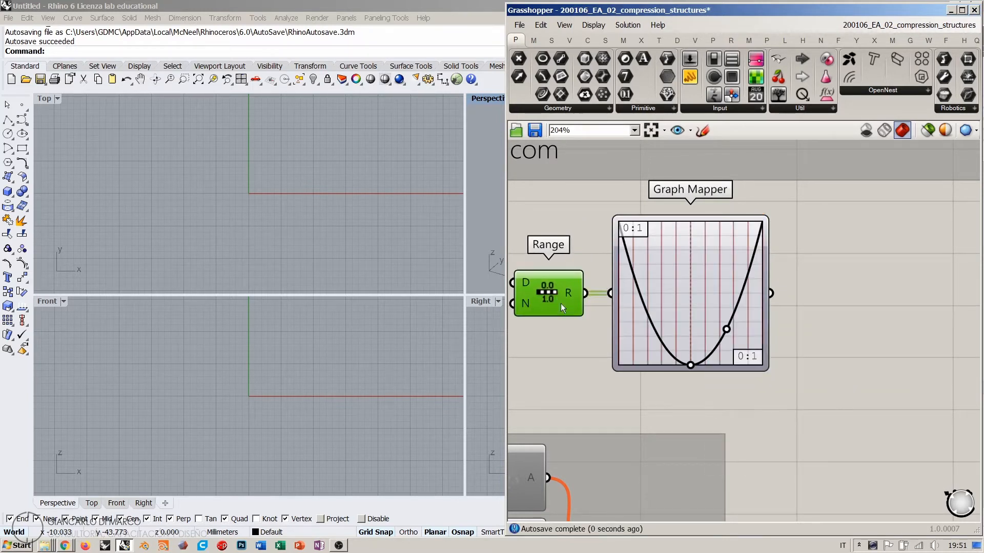
Add a Construct Point component and shrink the Graph Mapper, placing it lower than the Range component
double_click(851, 293)
type("xyz")
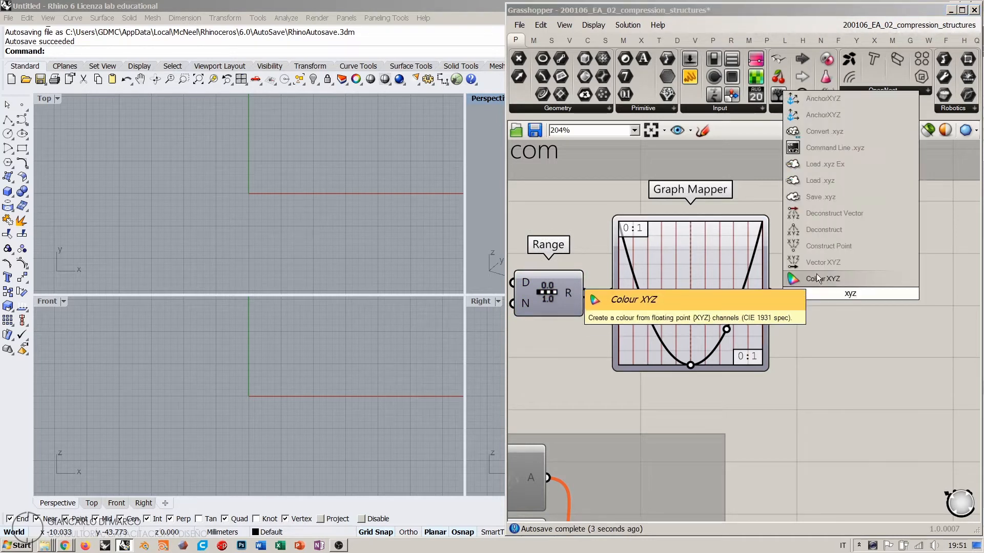
left_click(815, 248)
left_click_drag(624, 226, 733, 386)
left_click_drag(740, 337, 710, 348)
left_click(629, 265)
Wire the Range output into Construct Point's X input and align the two components
left_click_drag(557, 295, 813, 272)
left_click(611, 264)
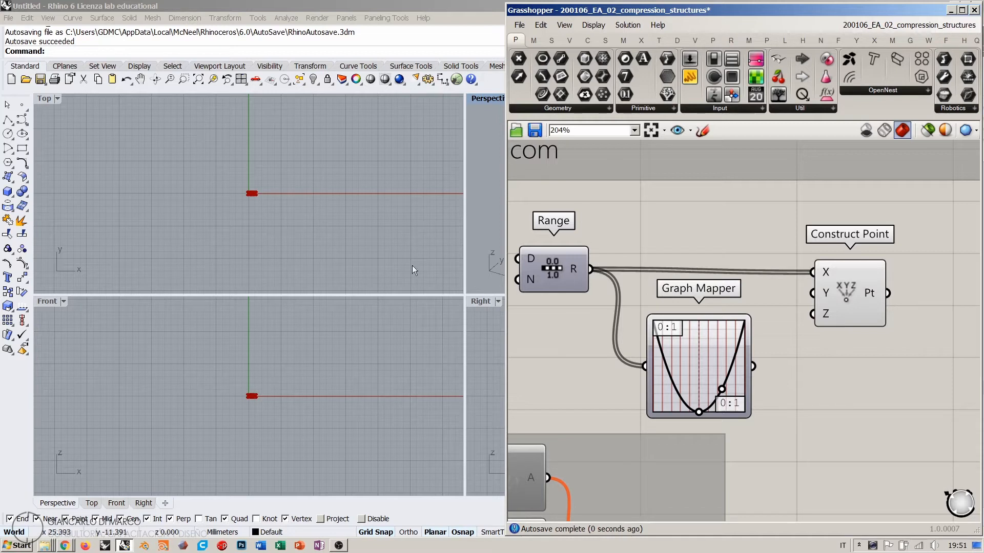
left_click_drag(565, 268, 573, 271)
left_click(616, 236)
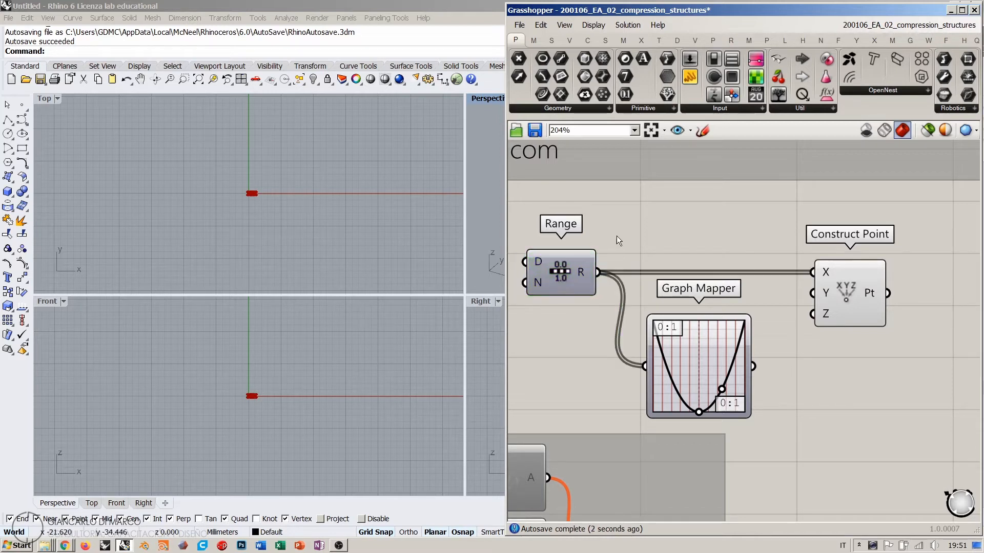
left_click_drag(846, 279, 855, 278)
left_click(850, 374)
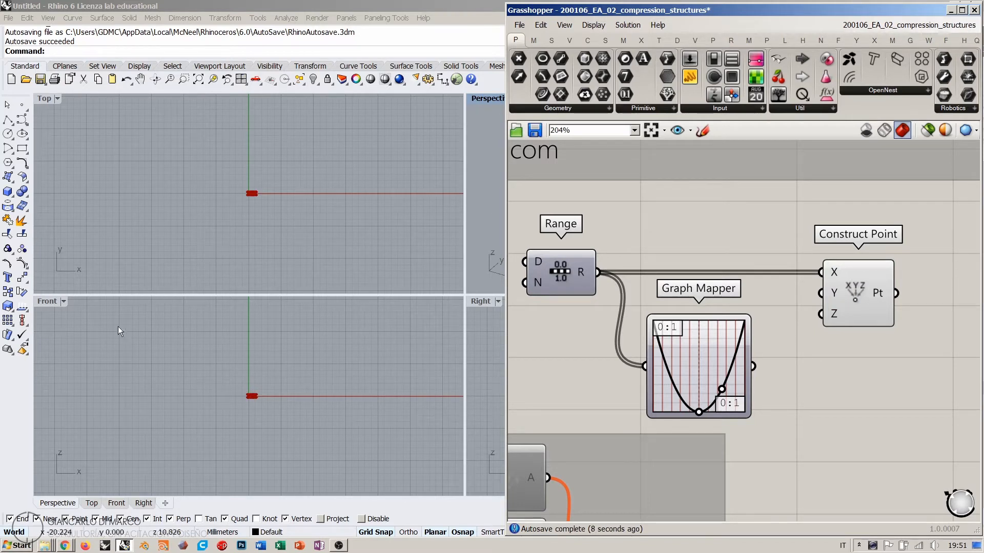
Maximize Rhino's Front viewport and frame the row of points at the origin
double_click(49, 302)
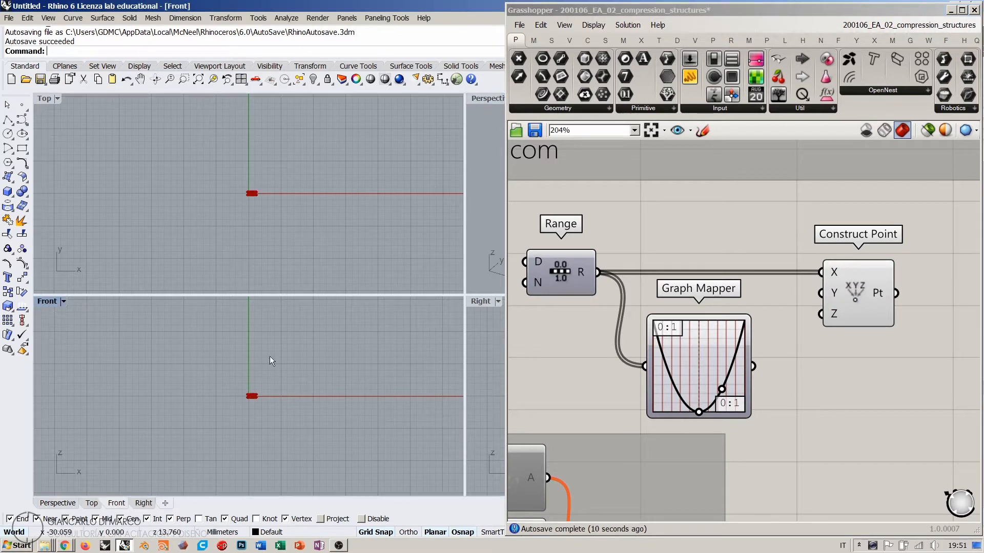
right_click_drag(375, 260, 139, 299)
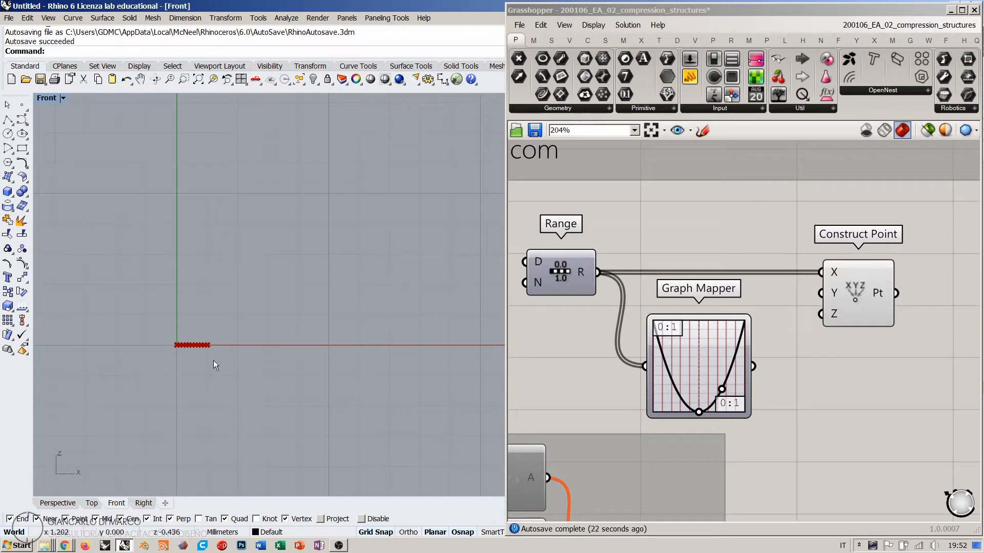
right_click_drag(298, 310, 305, 313)
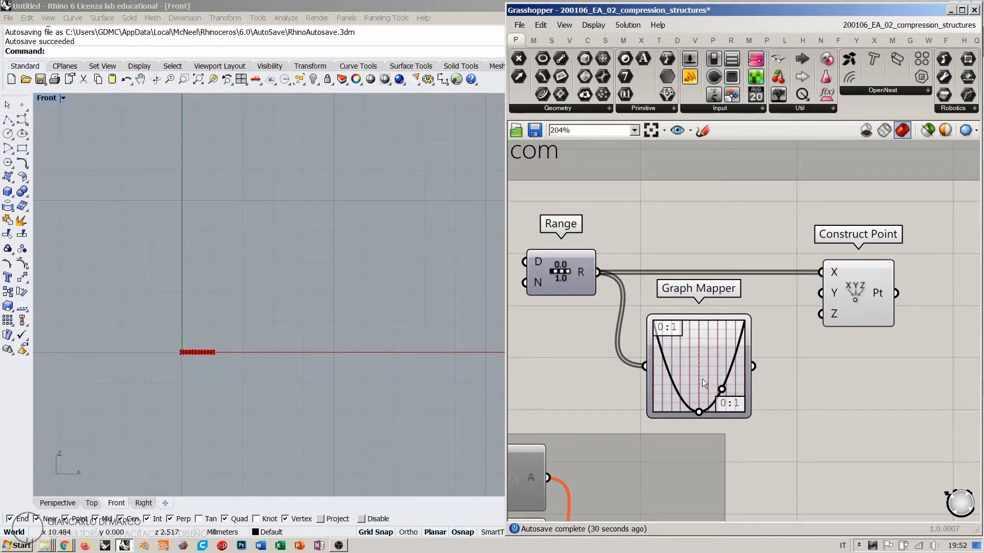
Wire the Graph Mapper output into Construct Point's Z input and bring Construct Point closer to the Graph Mapper
left_click_drag(753, 366, 822, 314)
right_click_drag(246, 363, 301, 321)
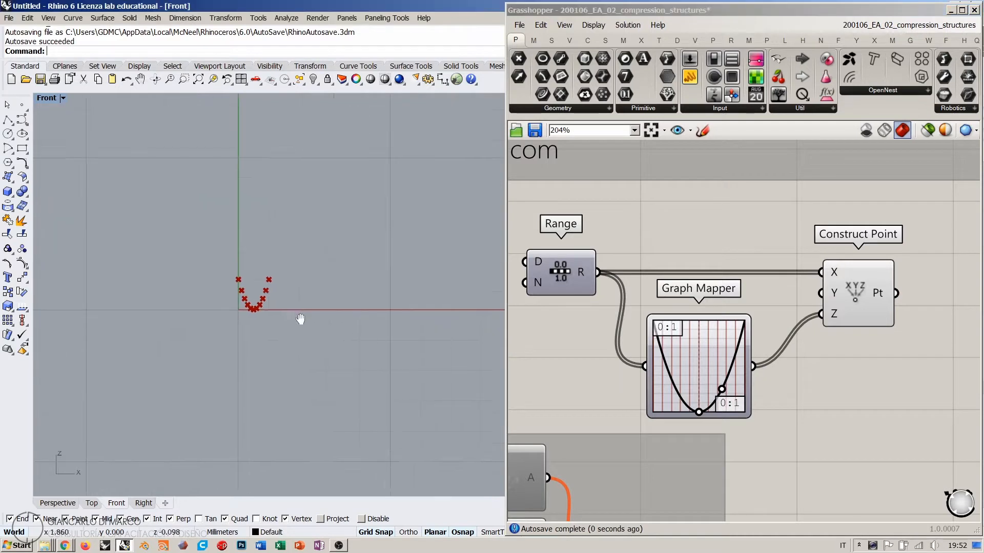
scroll(252, 293, "up", 16)
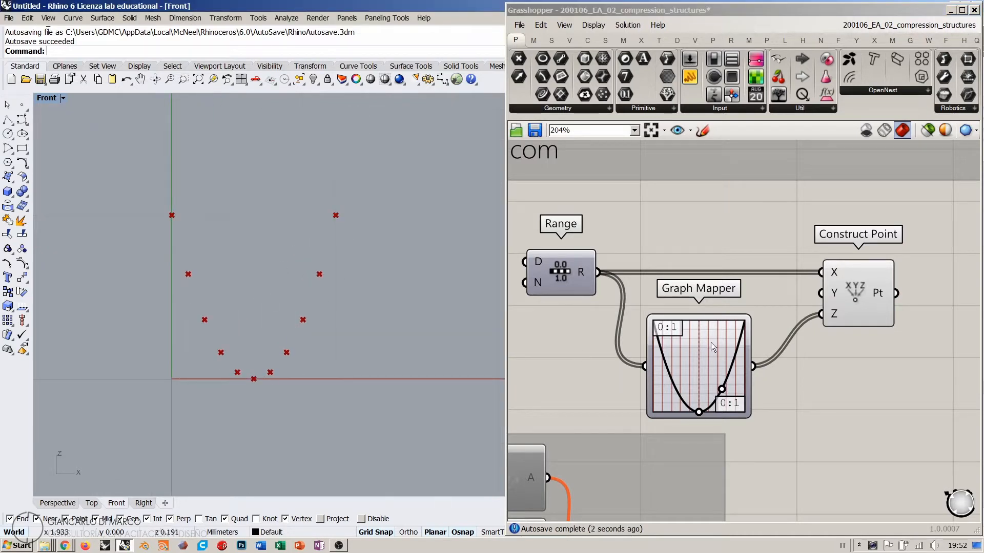
left_click_drag(861, 295, 807, 296)
Add an Interpolate component with the constructed points as its V input, and turn off Construct Point's preview
right_click_drag(930, 306, 758, 313)
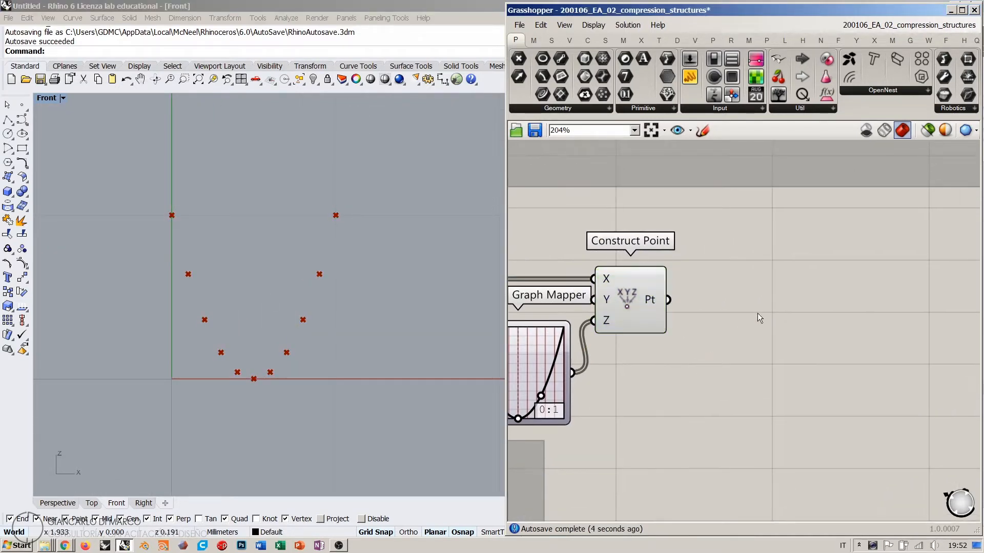
double_click(757, 312)
type("interpo")
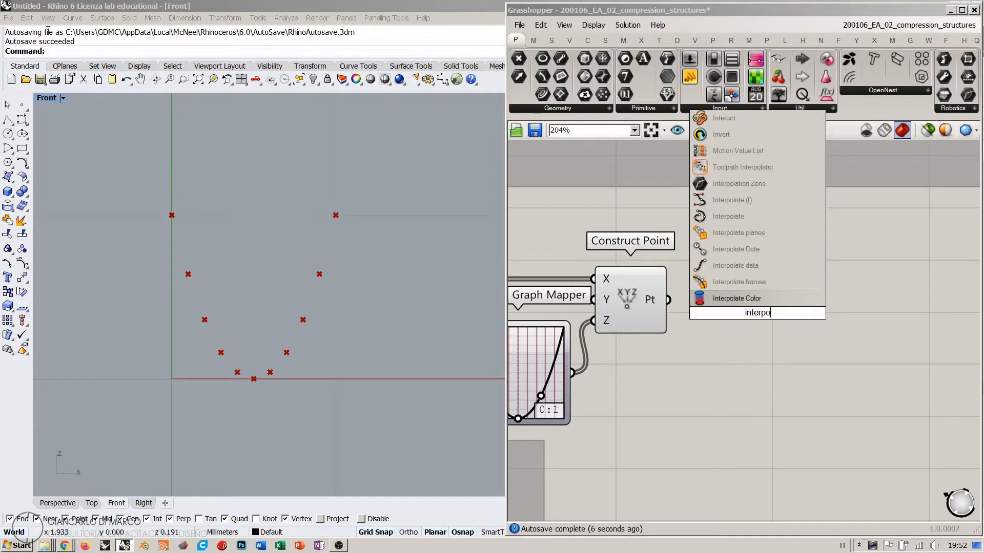
left_click(723, 221)
left_click_drag(669, 300, 735, 306)
left_click(621, 299)
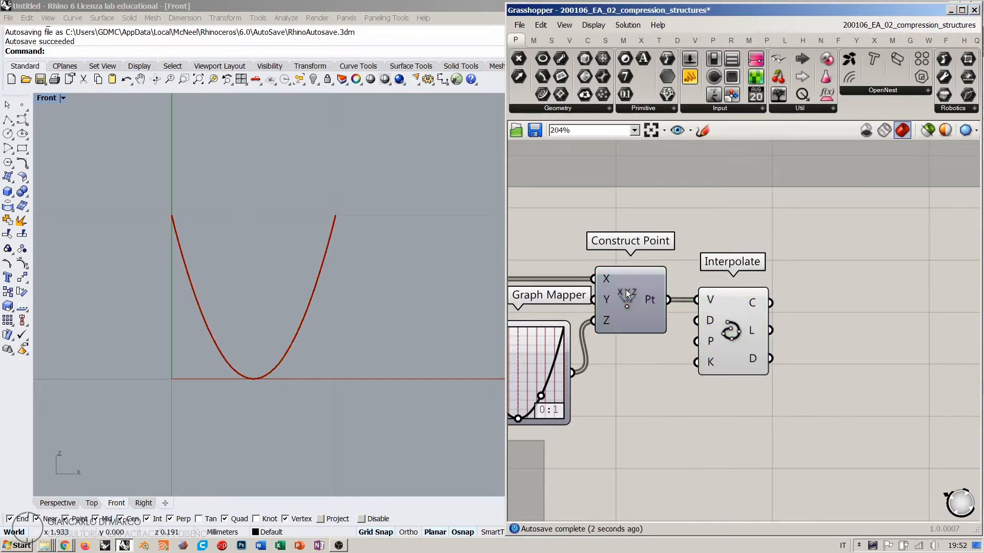
Add an End Points component and feed it the interpolated curve from Interpolate's C output
right_click_drag(626, 290, 550, 272)
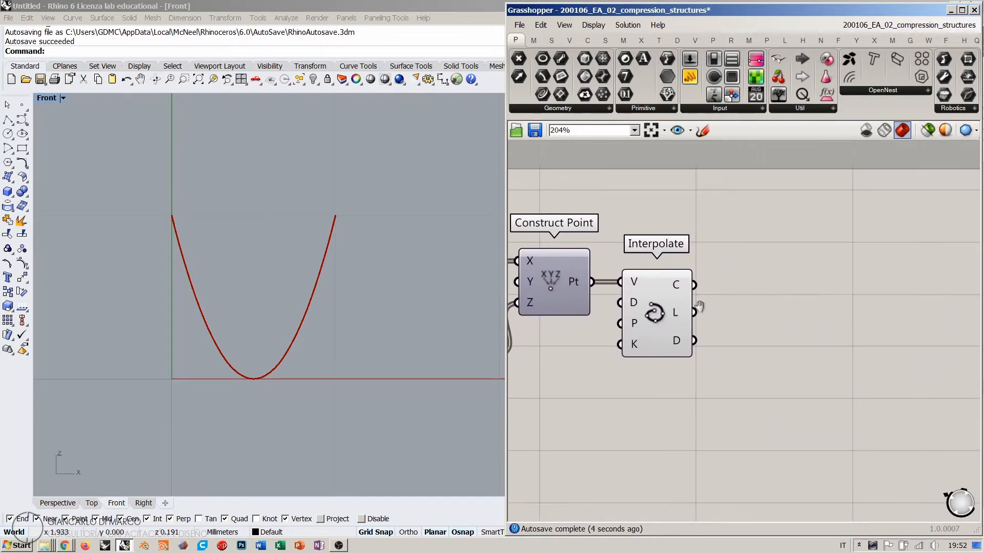
double_click(779, 296)
type("end")
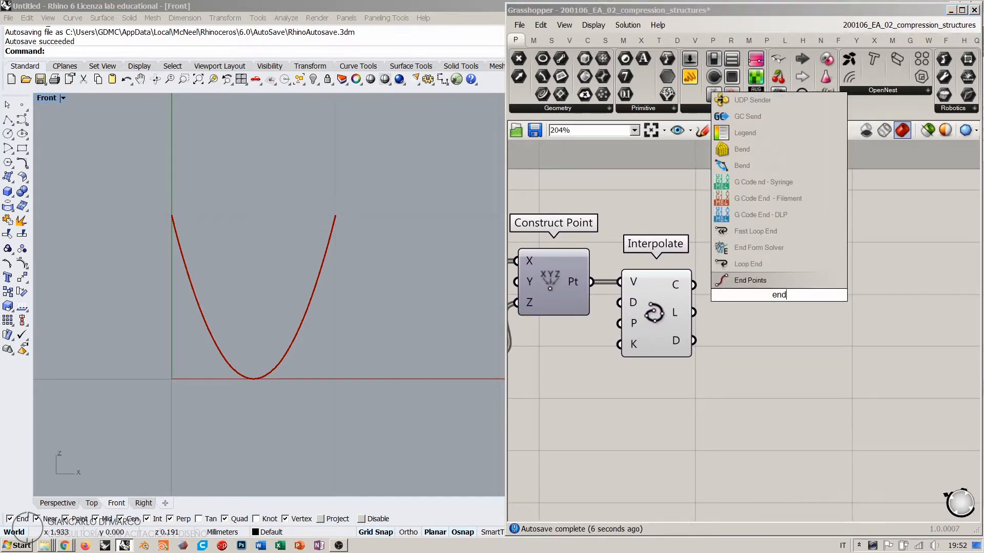
left_click(764, 282)
mouse_move(693, 285)
left_mouse_down()
mouse_move(748, 293)
mouse_move(775, 263)
mouse_move(762, 250)
left_mouse_up()
left_click(844, 302)
Add a Catenary component beside End Points and show where the Curve category's Spline components are found
right_click_drag(871, 272, 759, 299)
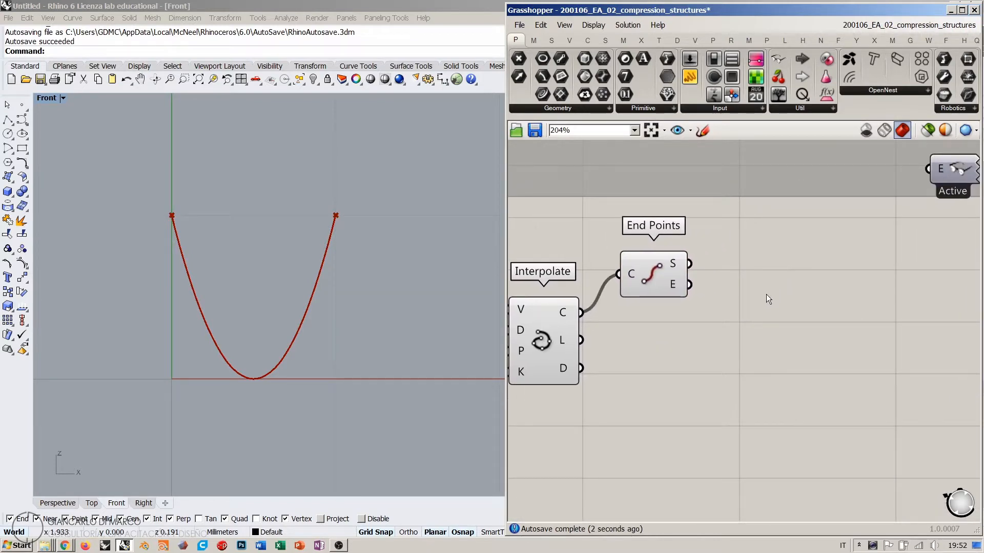
double_click(789, 275)
type("caten")
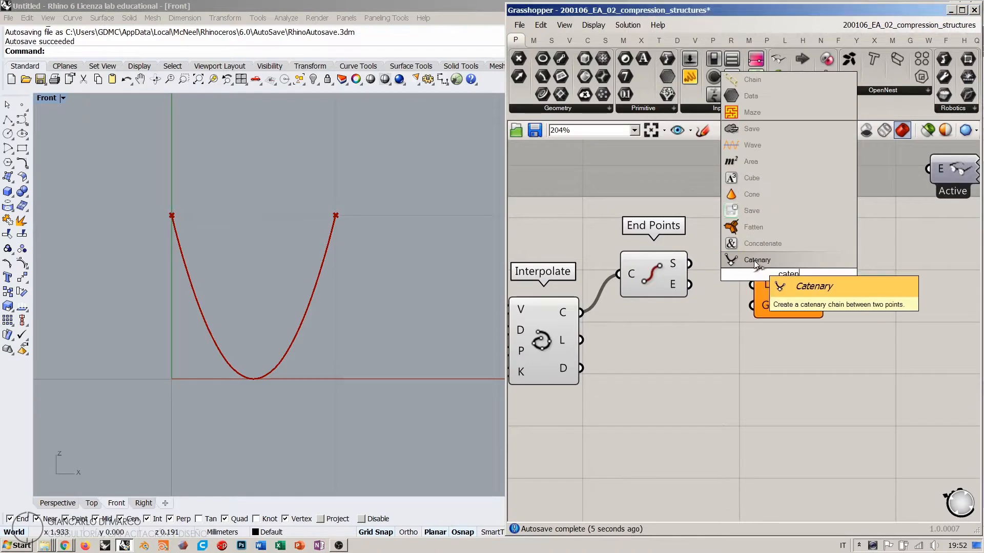
left_click(755, 260)
mouse_move(794, 281)
left_mouse_down()
mouse_move(824, 280)
mouse_move(810, 275)
left_mouse_up()
left_click(888, 285)
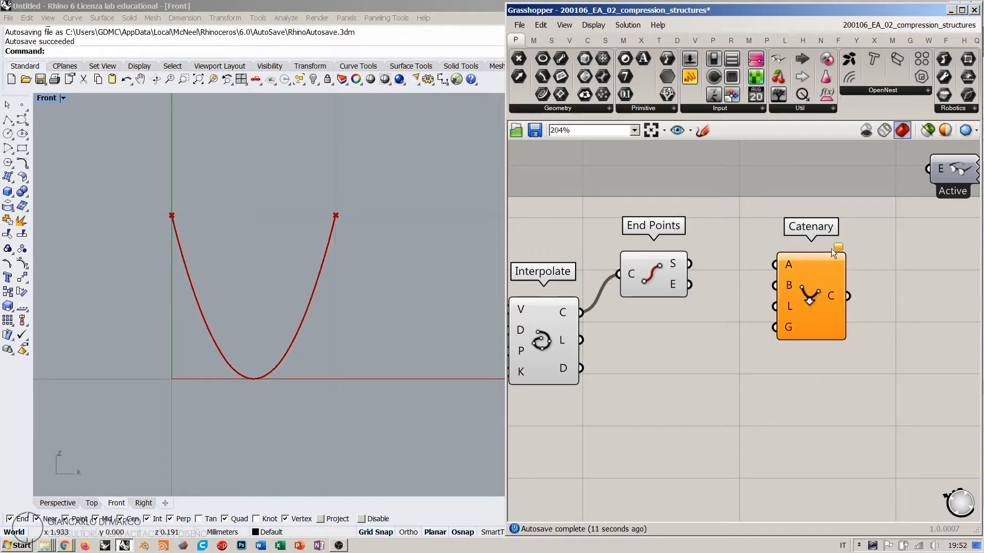
left_click(589, 40)
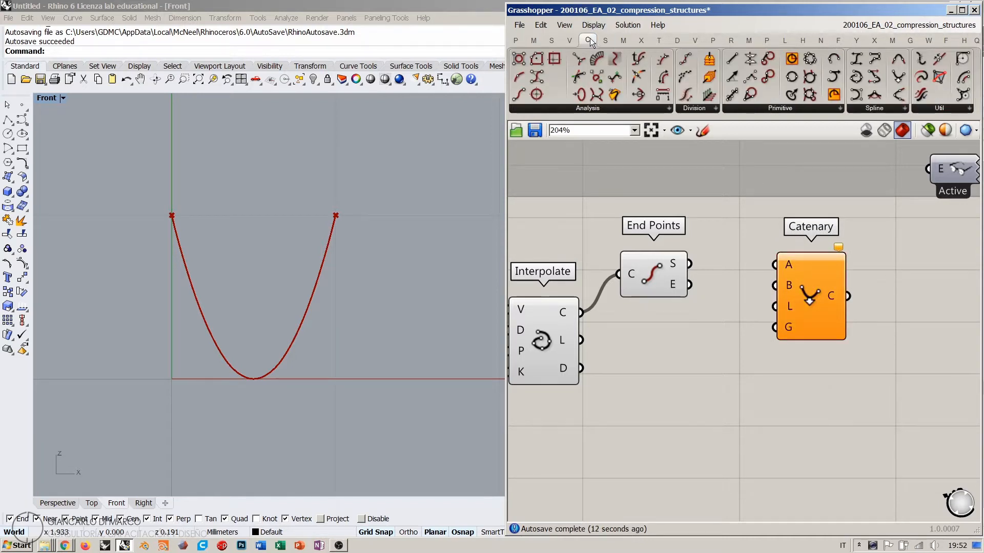
left_click(877, 108)
left_click_drag(788, 271, 794, 269)
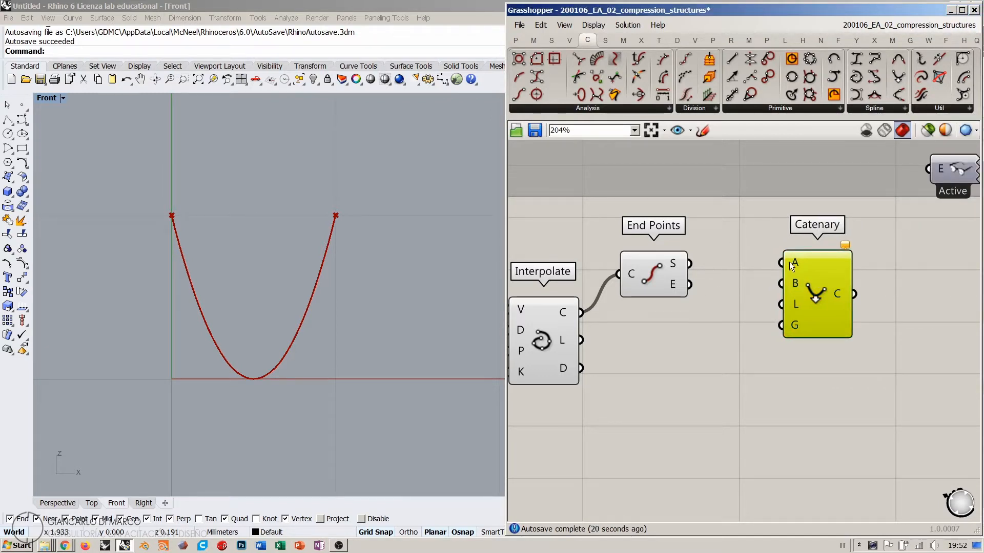
Wire the End Points outputs S and E into the Catenary inputs A and B
left_click_drag(689, 264, 781, 262)
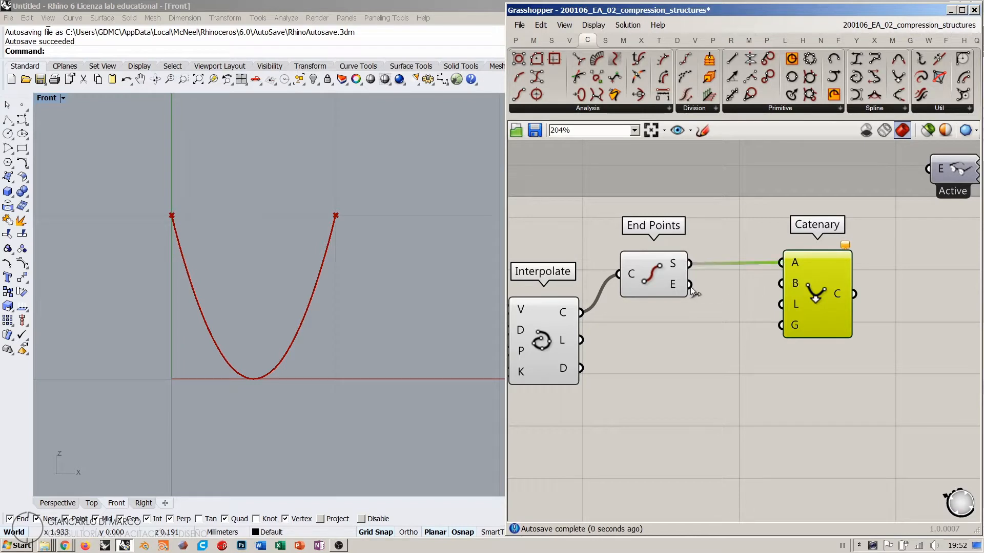
left_click_drag(689, 284, 788, 297)
left_click(782, 306)
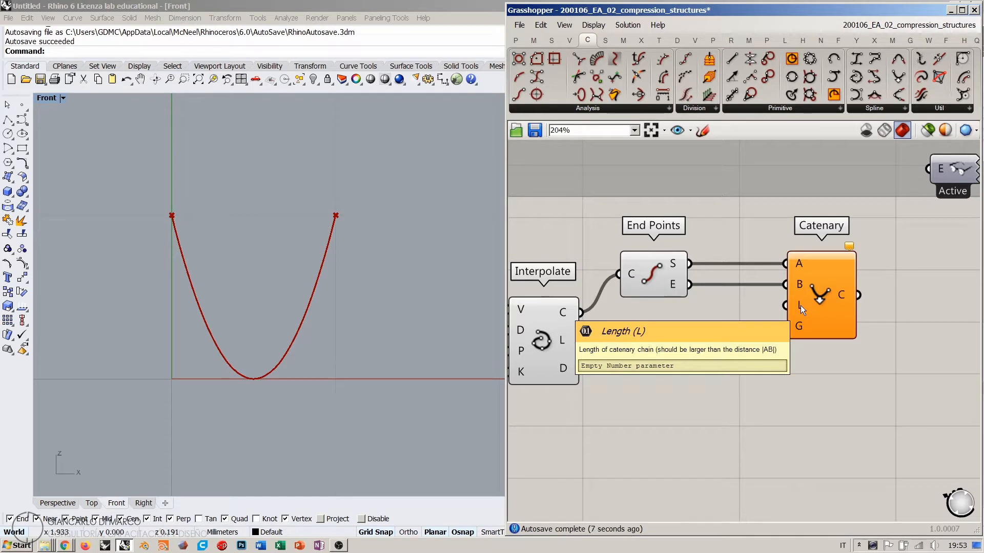
left_click(815, 291)
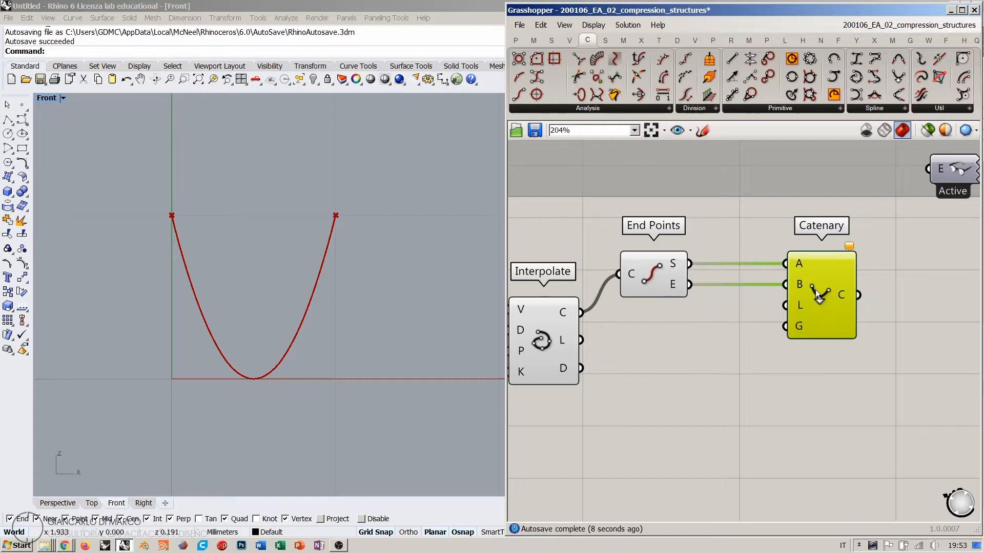
left_click(758, 317)
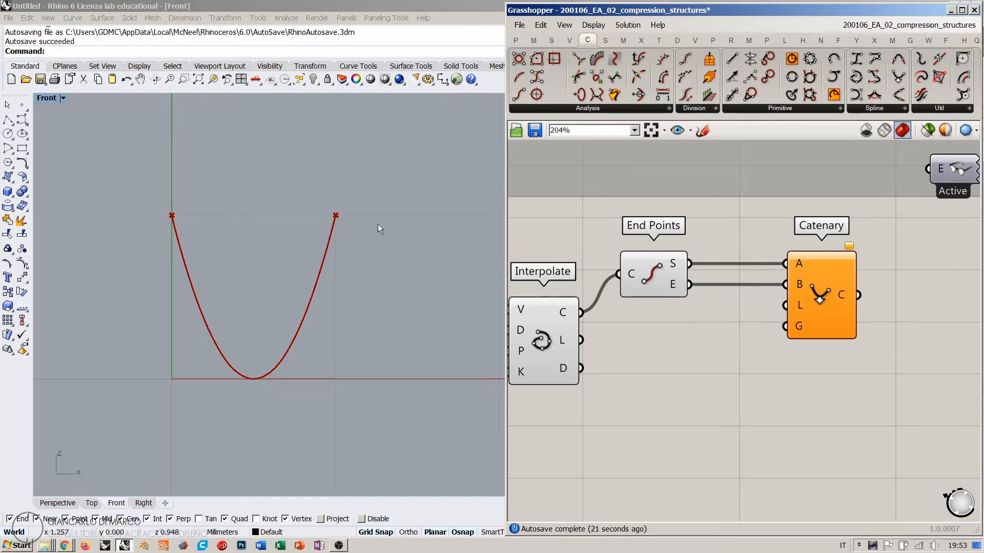
Move the Catenary component farther from End Points to make room between them
right_click_drag(751, 327, 701, 323)
left_click_drag(763, 297, 885, 297)
left_click(761, 341)
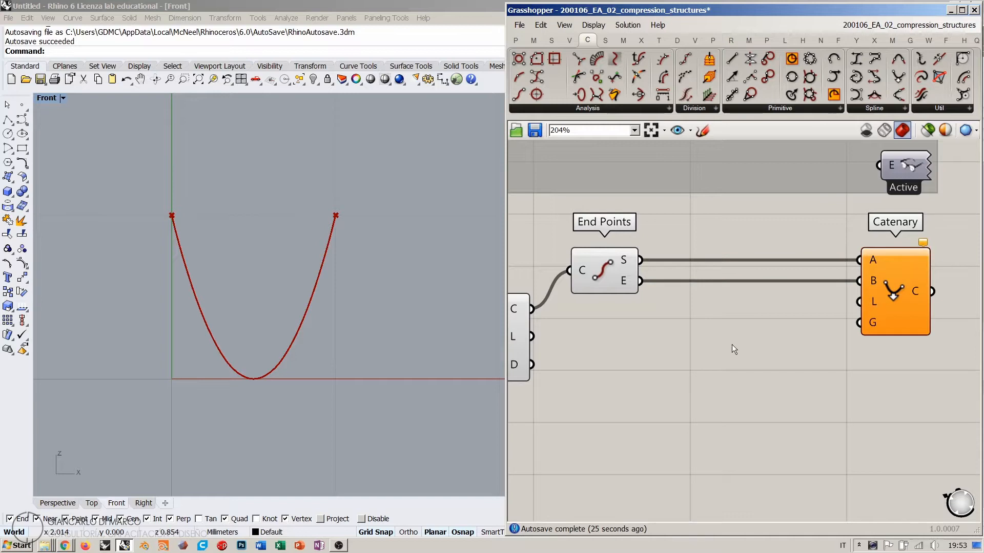
Add a Distance component below End Points and connect the curve's start and end points to its A and B inputs
right_click_drag(731, 345, 749, 325)
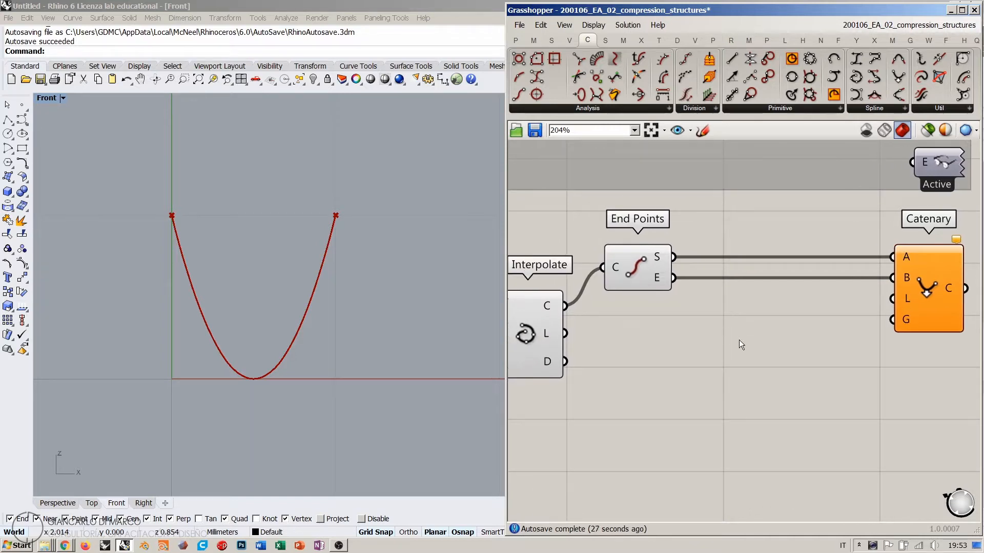
double_click(753, 335)
type("dist")
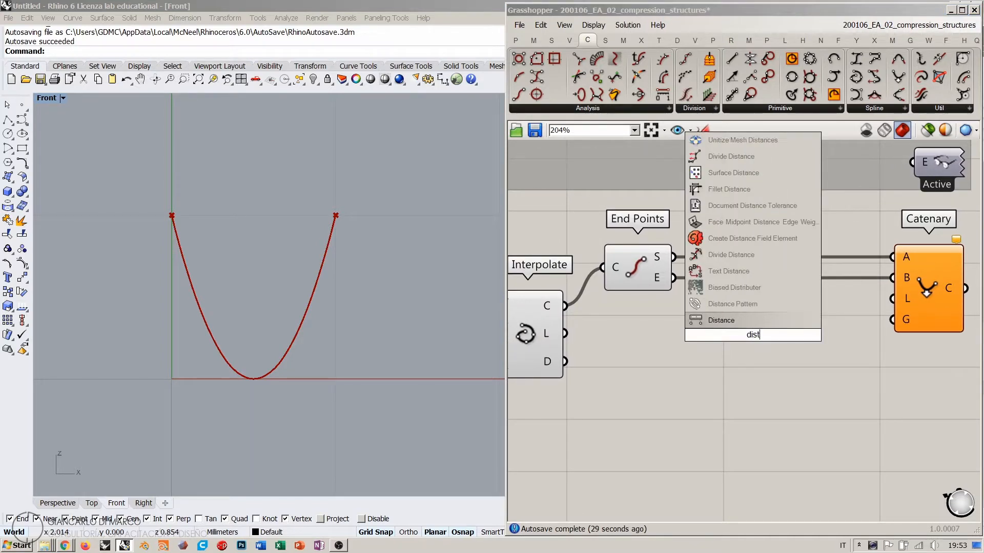
left_click(737, 325)
left_click_drag(674, 258, 712, 322)
left_click_drag(674, 279, 670, 359)
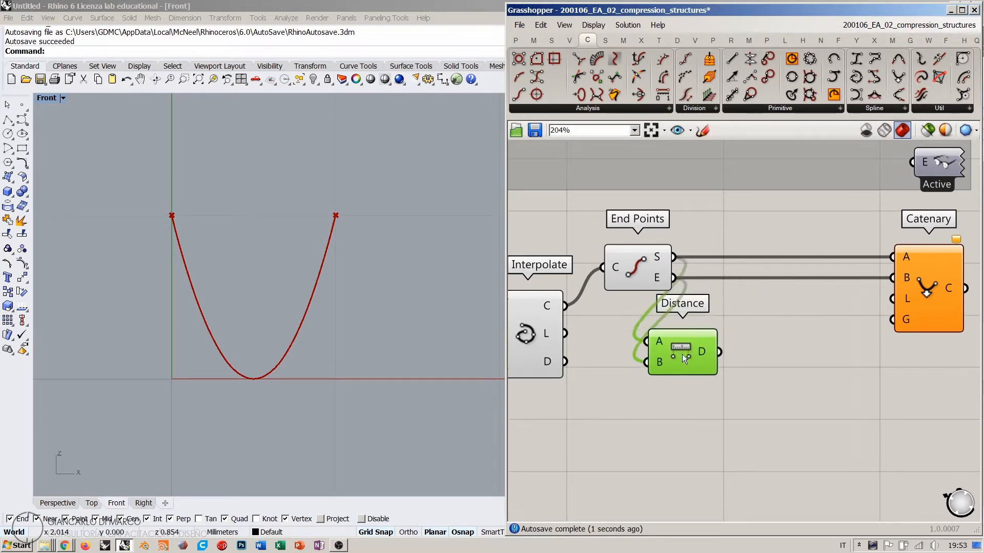
Add a Multiplication component beside the Distance component
double_click(782, 342)
type("*")
key("Return")
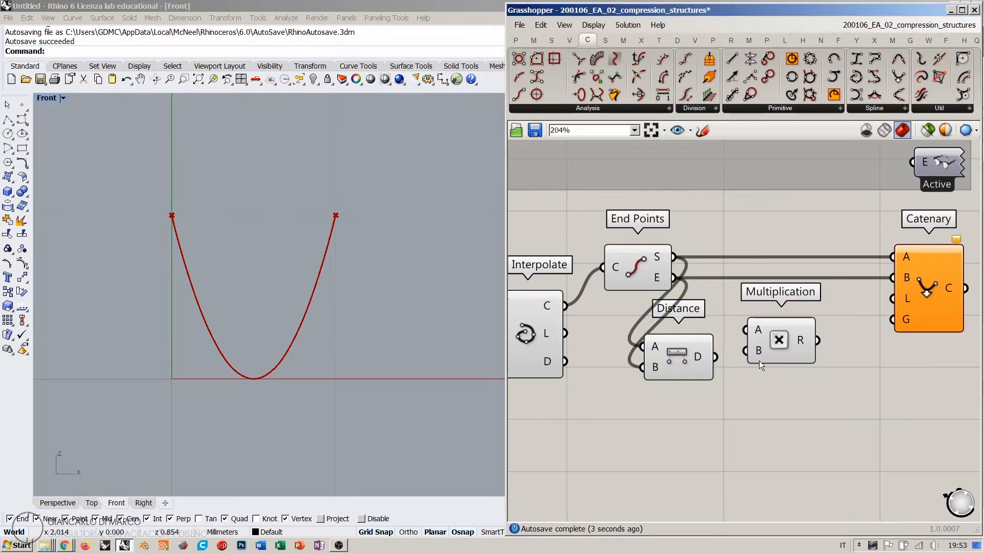
Feed the Multiplication component with the Distance output on input A and a new number slider starting at 1.00 on input B
left_click_drag(715, 357, 792, 392)
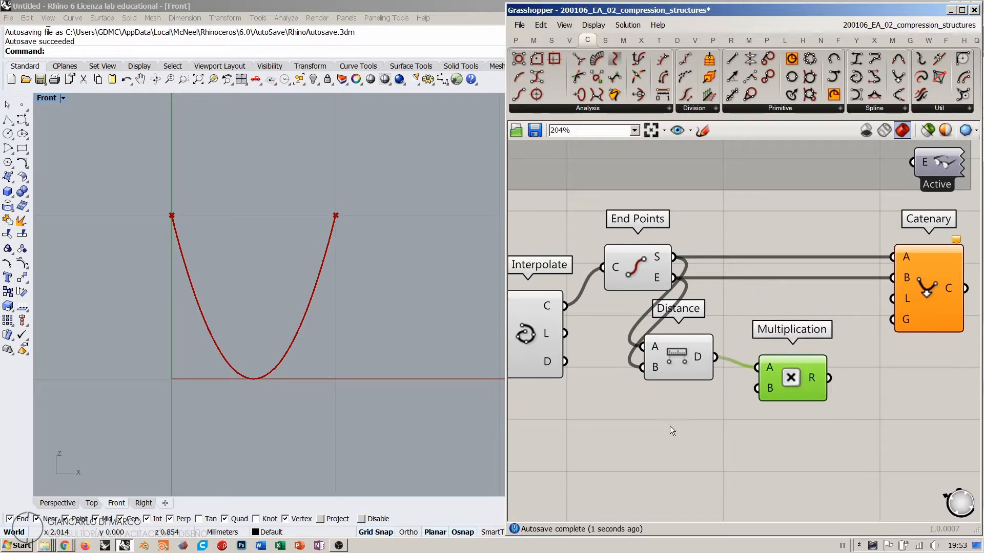
double_click(669, 426)
type("1.00<")
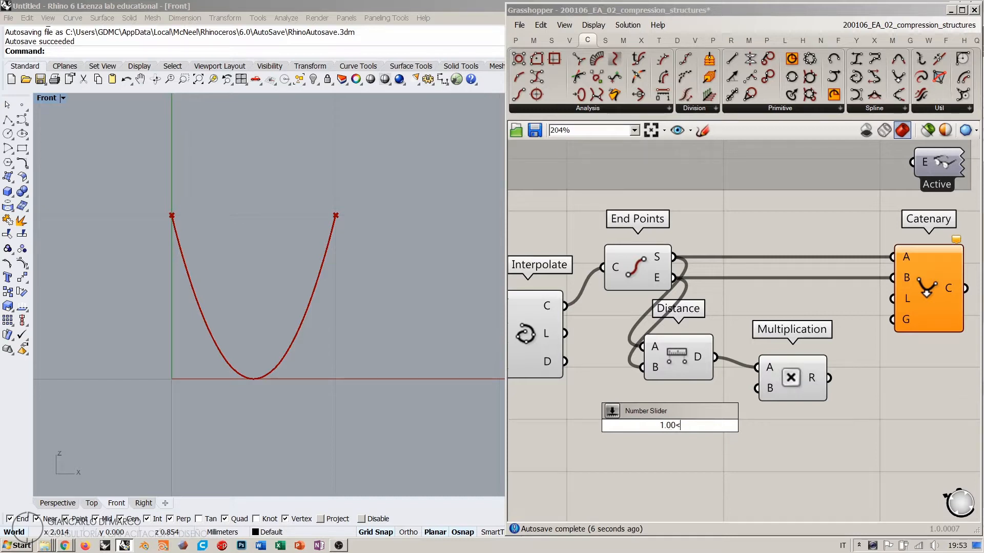
key("Return")
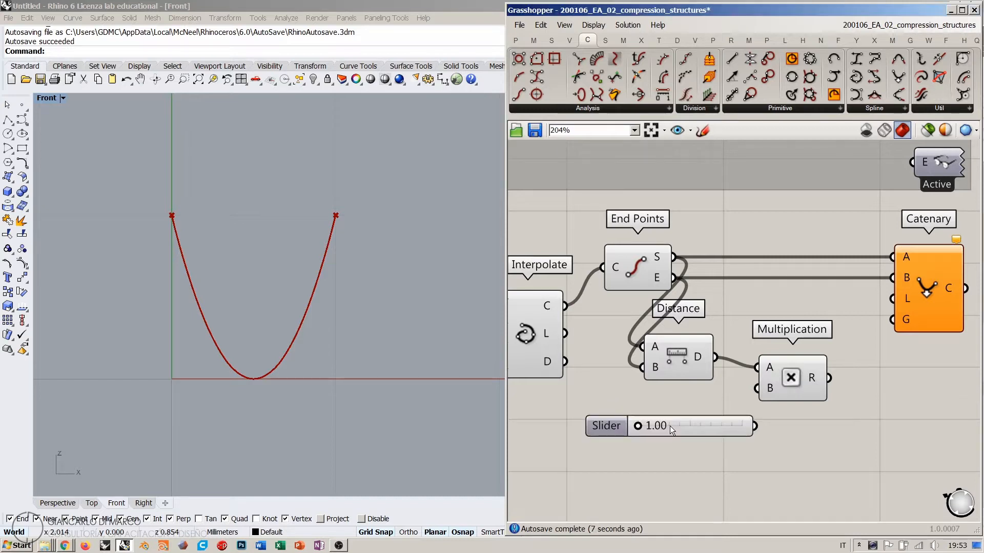
left_click_drag(733, 429, 694, 407)
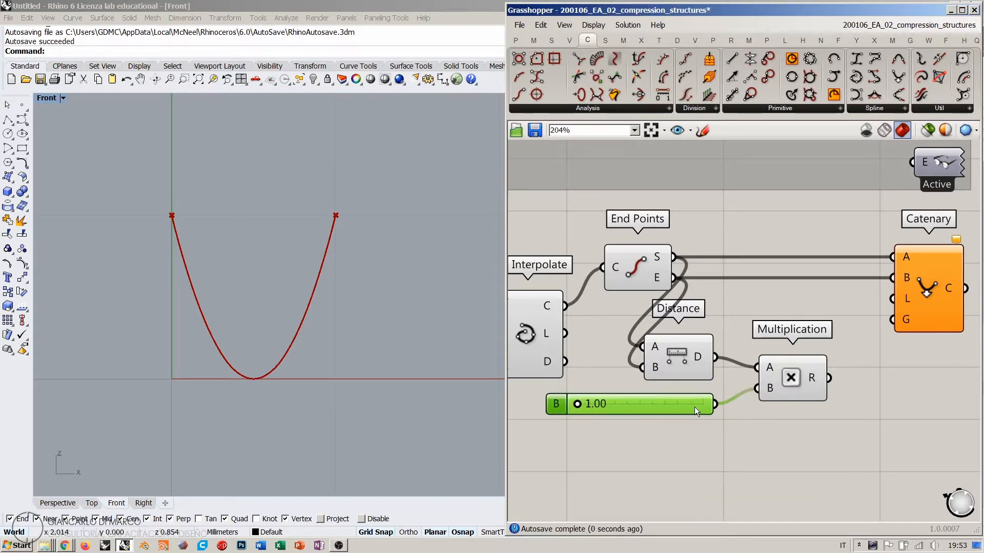
left_click(700, 429)
left_click_drag(763, 396, 749, 397)
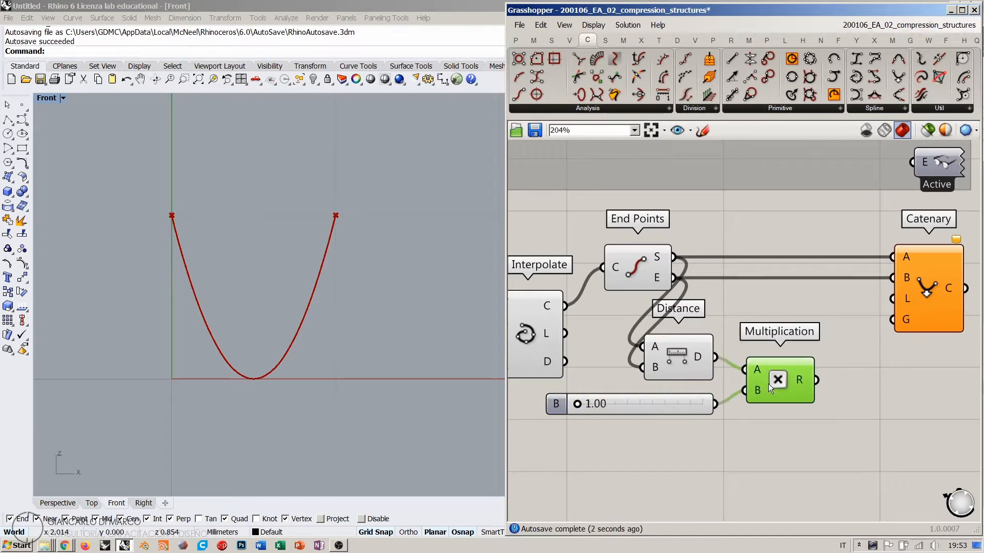
left_click(768, 415)
Connect the Multiplication result to the Catenary length input L and set the multiplier slider to 2.38
left_click_drag(817, 382, 881, 299)
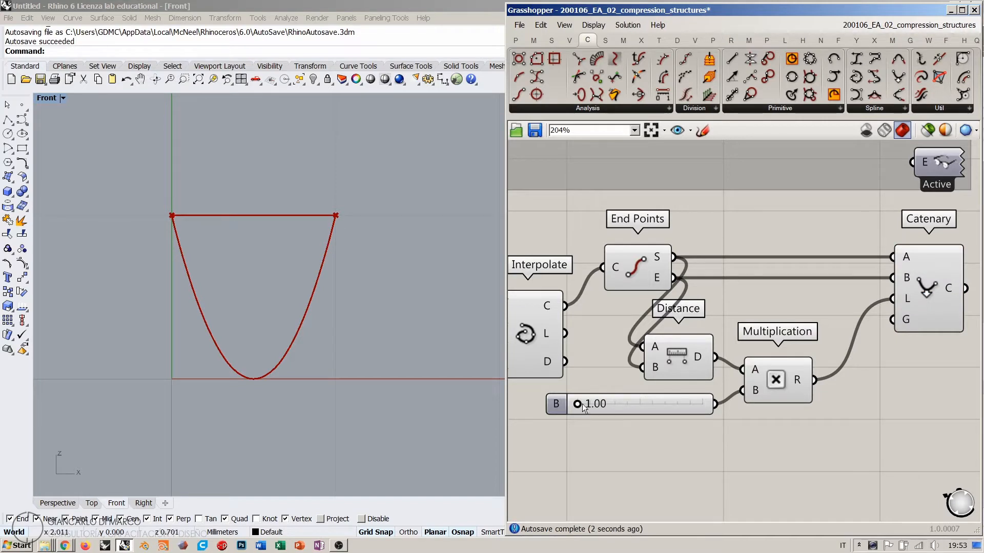
left_click_drag(579, 407, 585, 409)
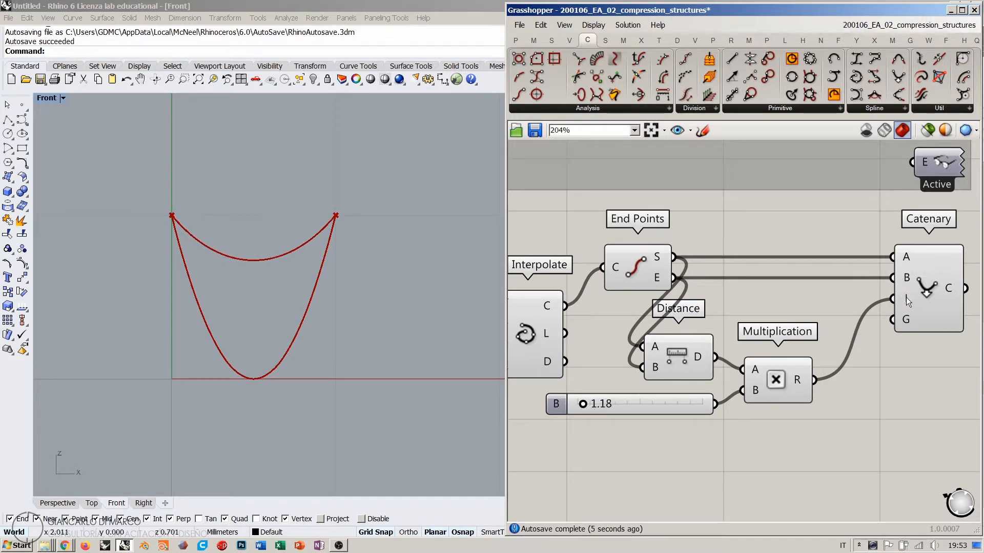
mouse_move(906, 297)
left_click_drag(583, 404, 621, 407)
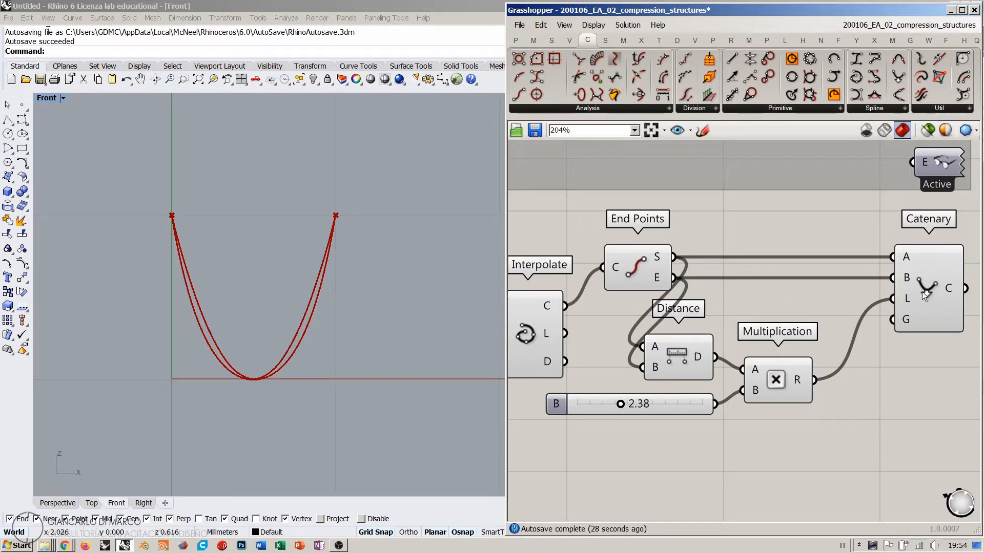
Move the Distance, Multiplication and multiplier slider up into a compact arrangement between End Points and Catenary
left_click_drag(840, 321, 647, 432)
left_click_drag(775, 371, 833, 320)
left_click(753, 324)
right_click_drag(719, 354, 732, 362)
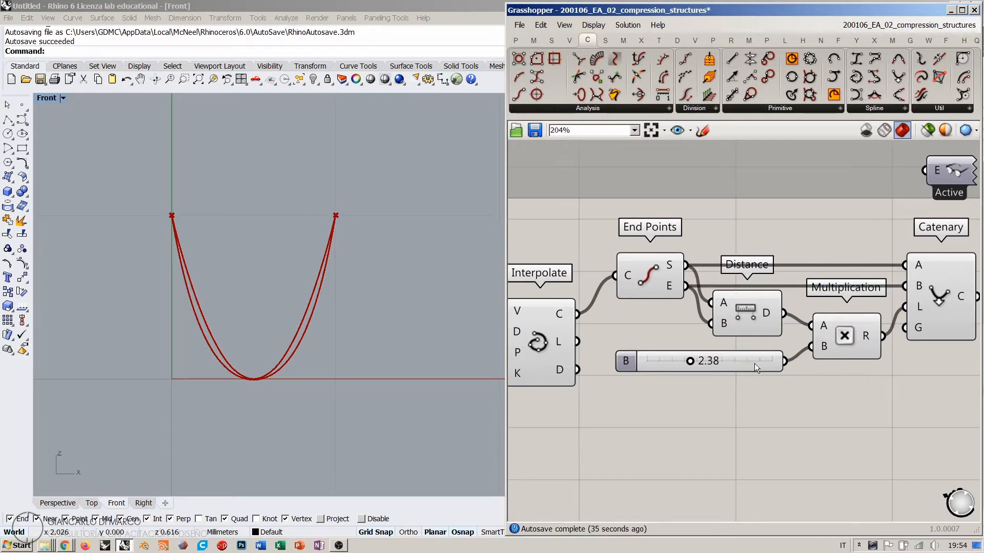
left_click_drag(754, 364, 754, 357)
left_click(784, 352)
scroll(786, 355, "down", 4)
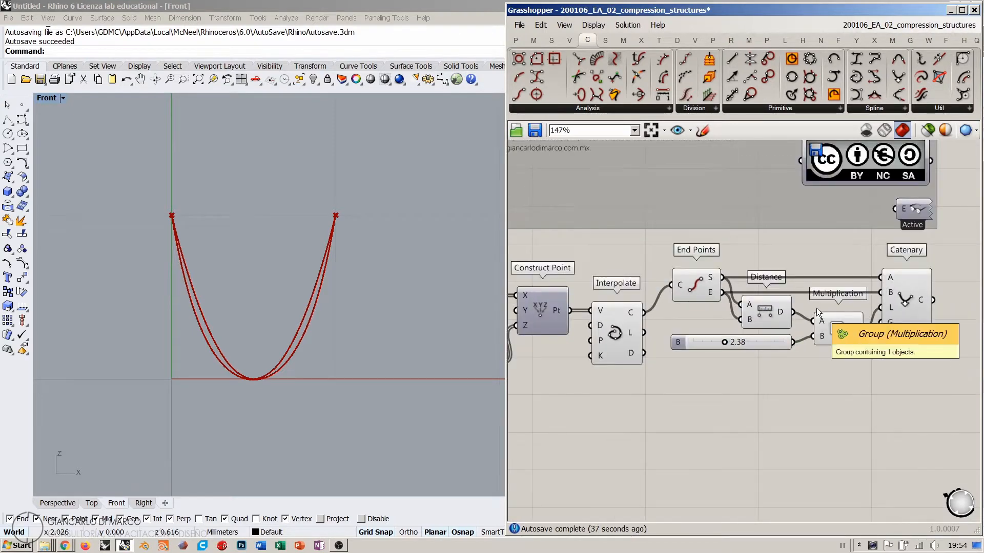
Shift the block from End Points to Catenary so it lines up with the Interpolate component and sits closer to it
left_click_drag(930, 383, 720, 262)
left_click_drag(732, 305, 727, 327)
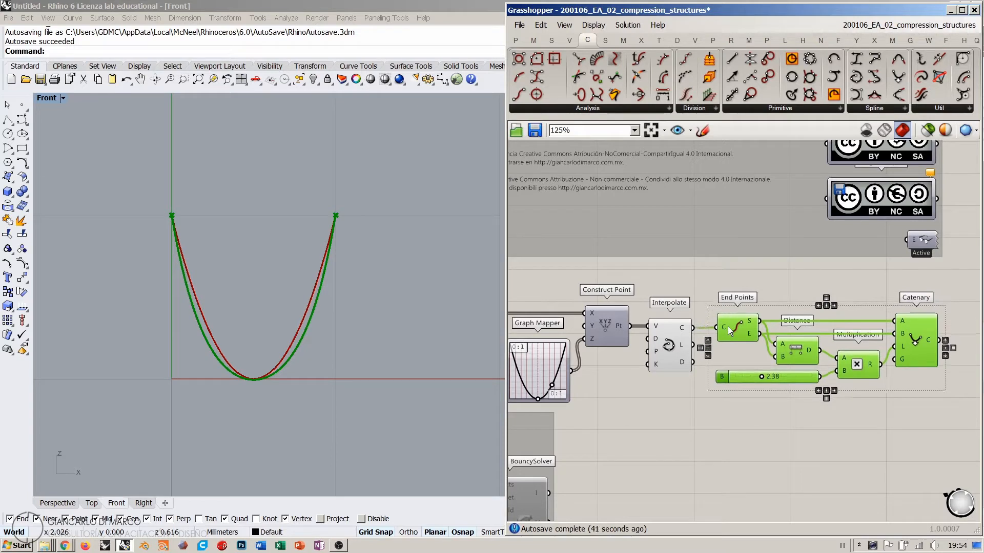
left_click(720, 298)
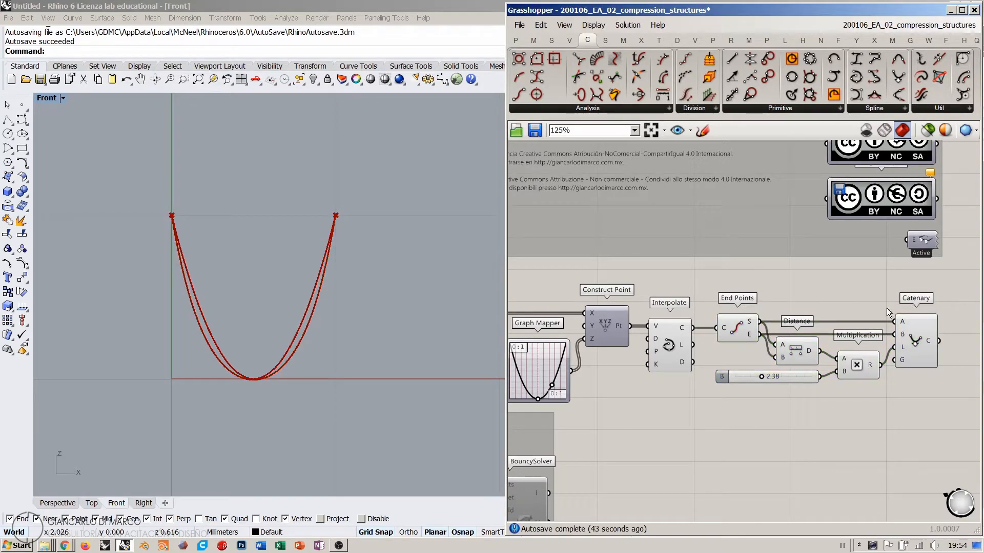
left_click_drag(954, 280, 718, 409)
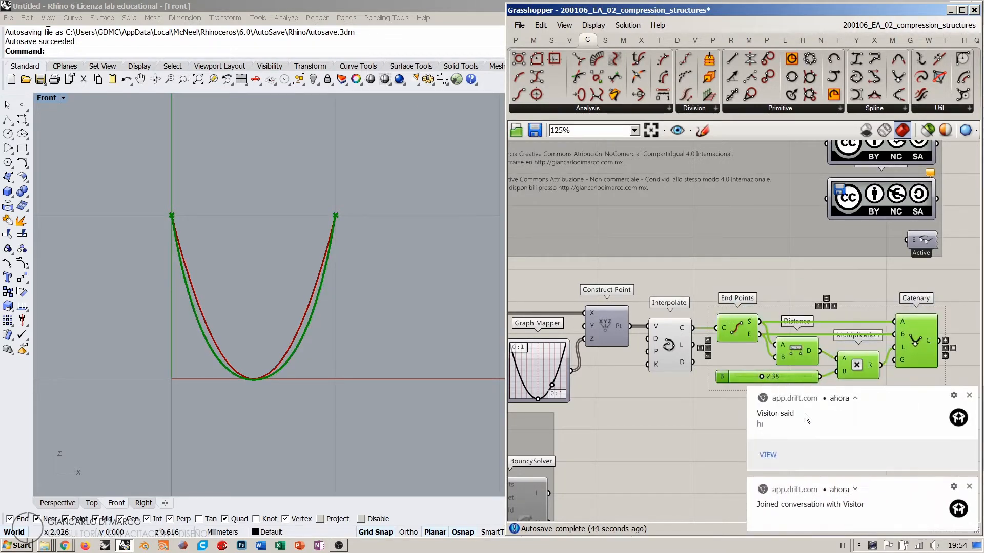
left_click(969, 395)
left_click(897, 439)
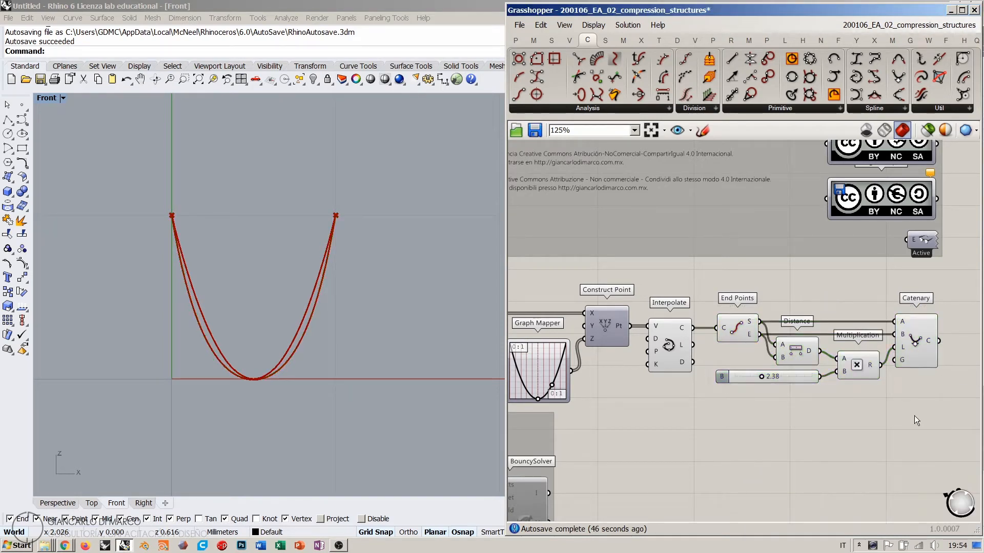
left_click_drag(917, 389, 729, 326)
left_click(718, 284)
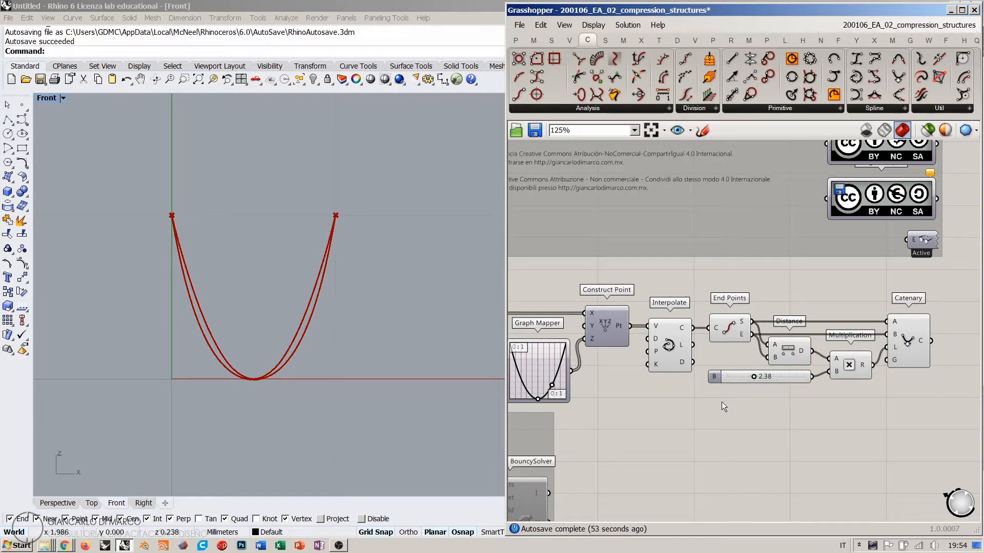
Group all components from Range to Catenary and place the group next to the Catenary curve title block
scroll(721, 402, "down", 4)
left_click_drag(934, 301, 630, 366)
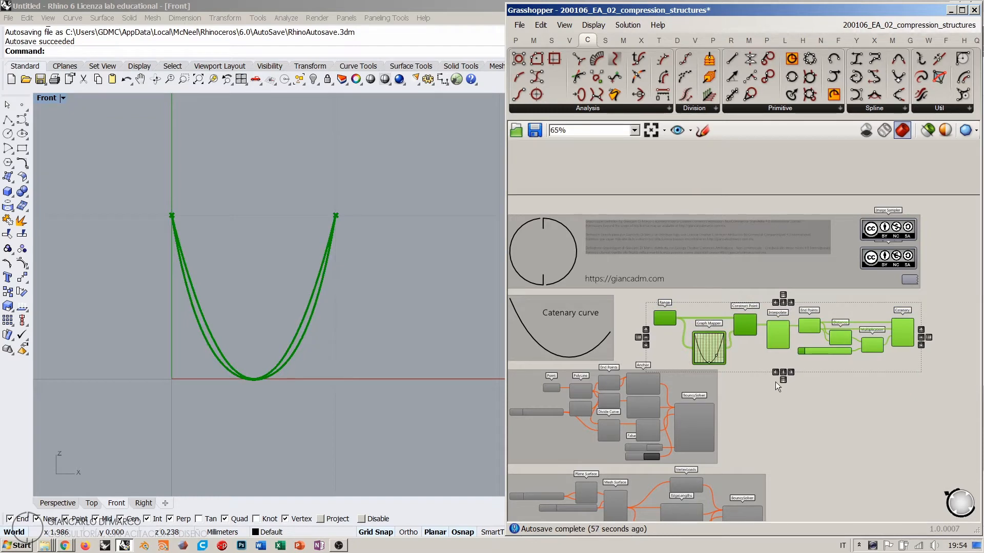
key("ctrl+g")
left_click_drag(665, 342, 638, 334)
left_click(753, 388)
scroll(831, 315, "up", 2)
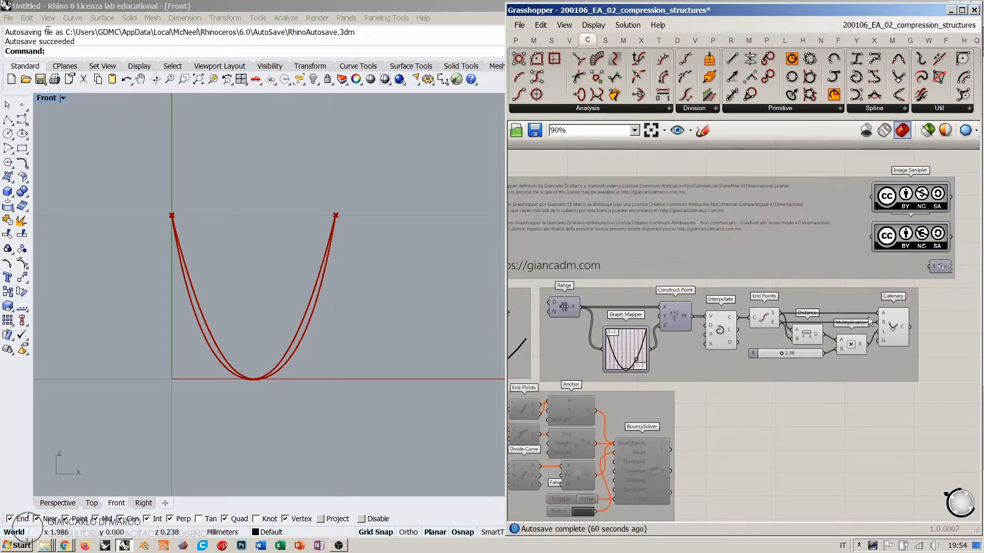
right_click_drag(930, 317, 899, 315)
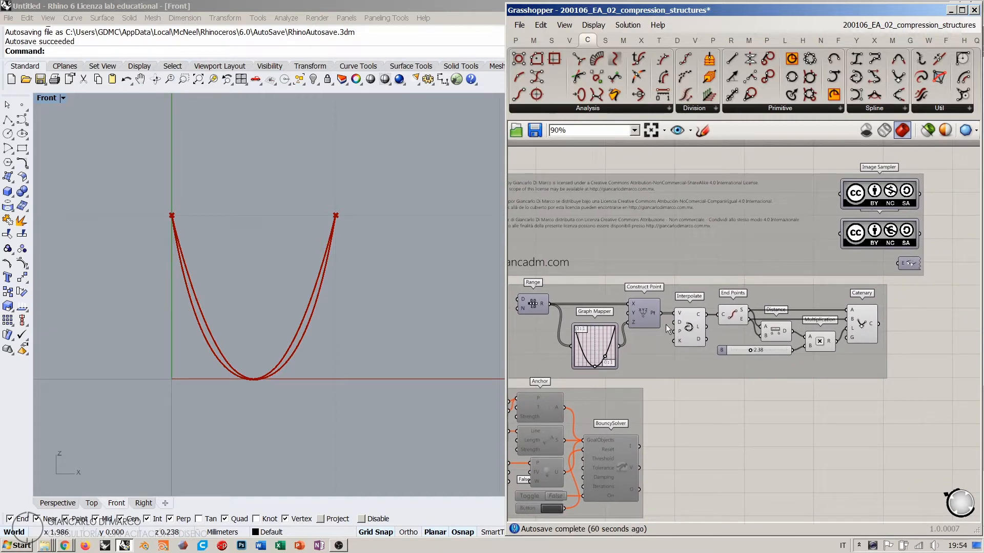
Turn off the preview of the Interpolate and End Points components so only the catenary is drawn in the Front viewport
left_click(686, 326)
key("ctrl+q")
left_click(715, 408)
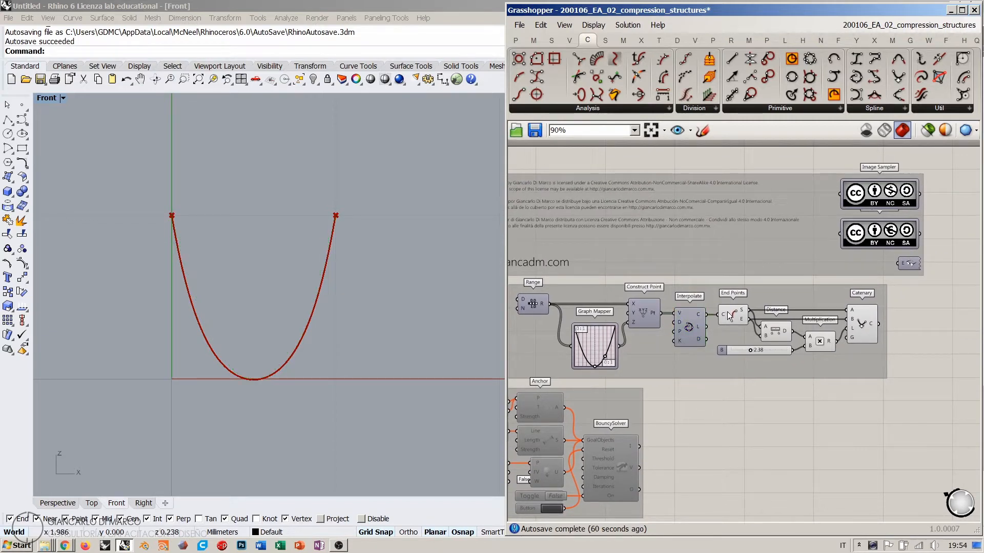
left_click(727, 311)
key("ctrl+q")
left_click(761, 402)
scroll(341, 282, "up", 4)
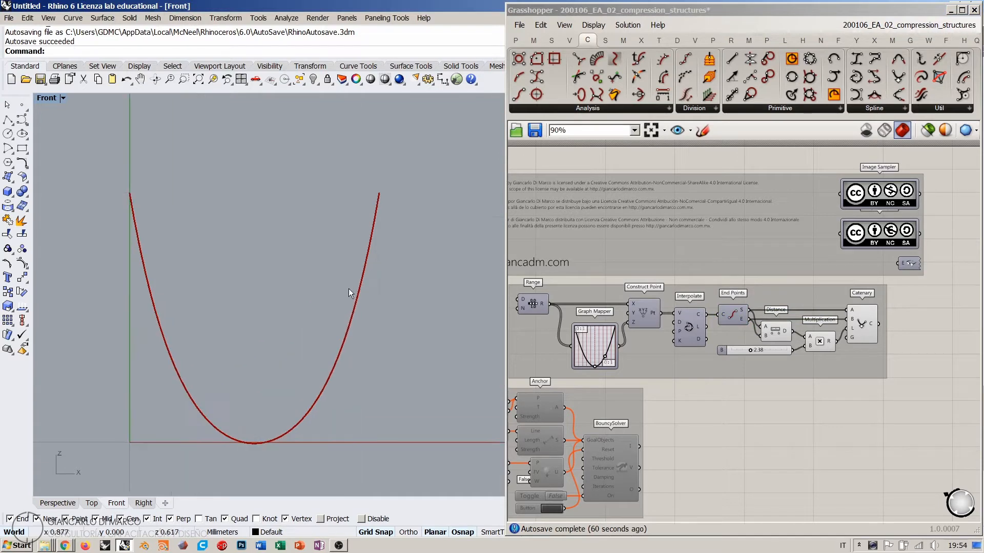
right_click_drag(348, 289, 366, 278)
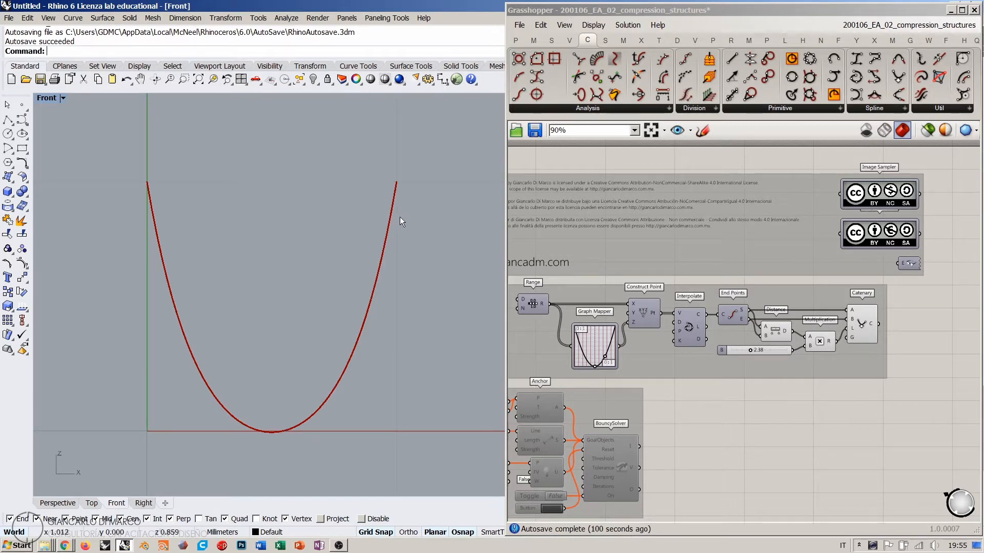
right_click_drag(386, 233, 364, 283)
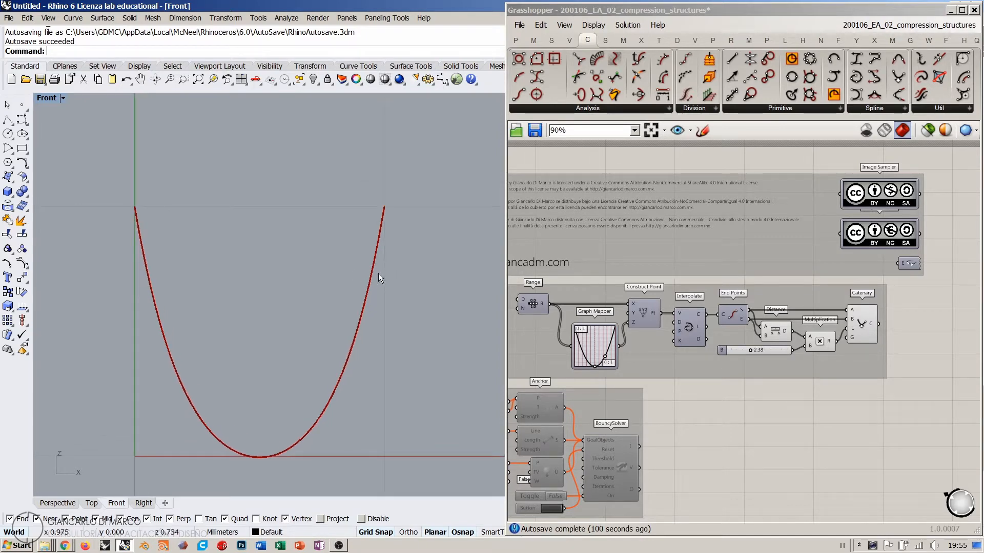
Move the Catenary component farther from Multiplication to make room for a gravity input
scroll(745, 340, "up", 5)
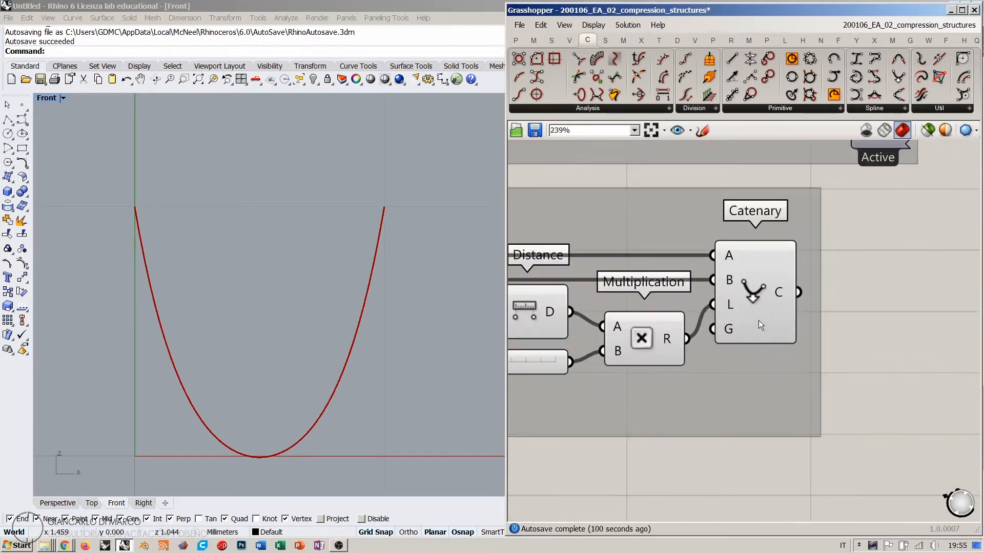
left_click_drag(758, 294, 810, 294)
left_click(916, 365)
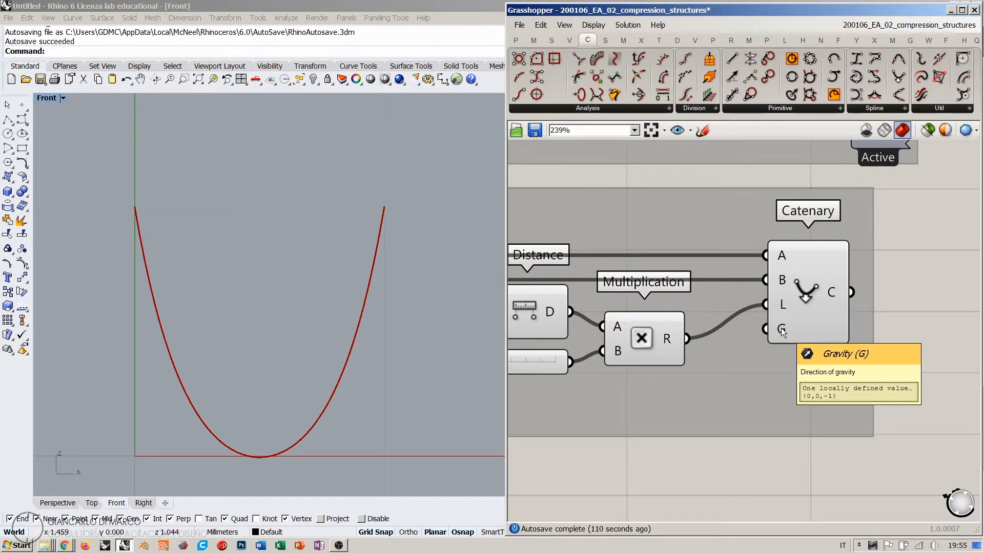
Add a panel containing the vector 0,0,1 below the group
double_click(631, 478)
type("\"")
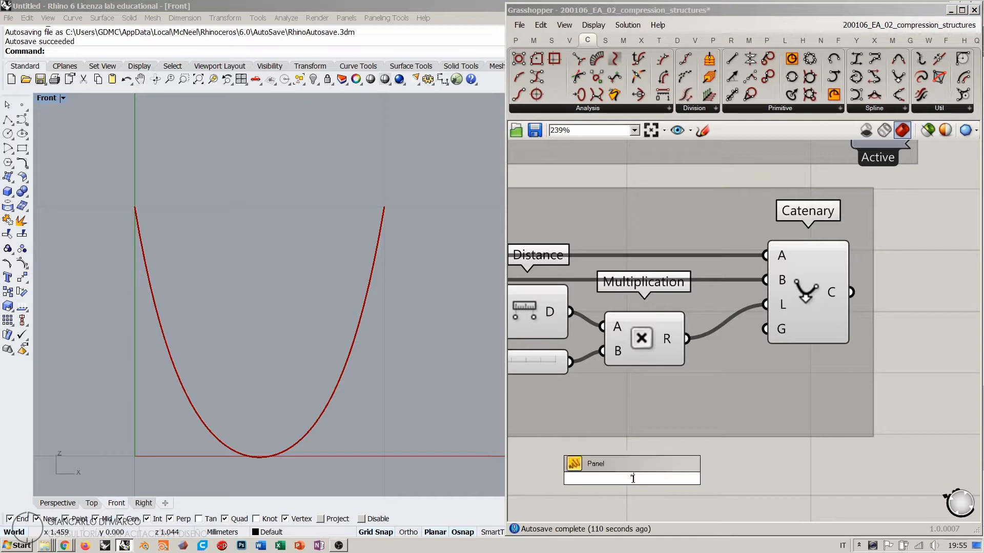
type("0,0,1")
key("Return")
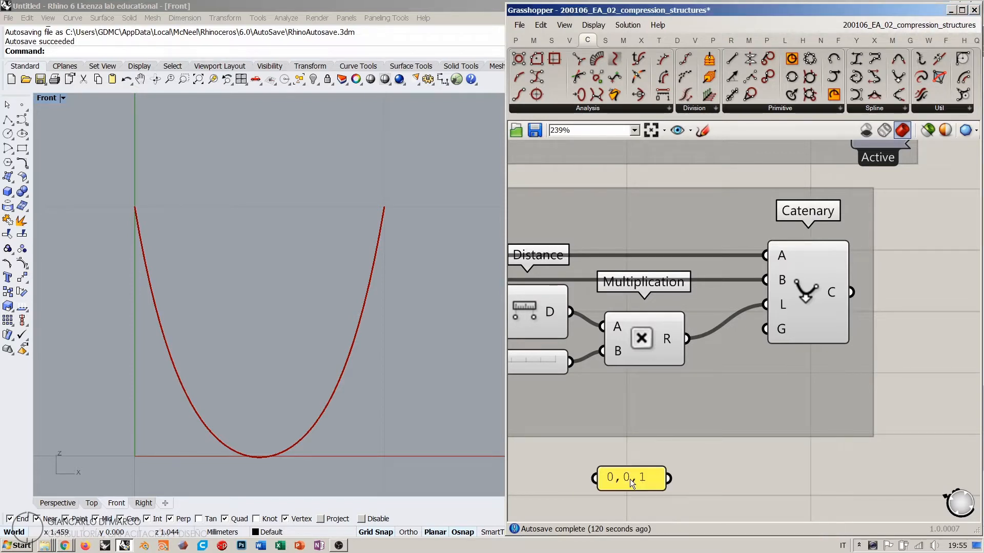
Place the 0,0,1 panel below Multiplication, add it to the group and connect it to the Catenary gravity input G
left_click_drag(630, 479, 646, 406)
left_click(741, 388)
right_click(731, 385)
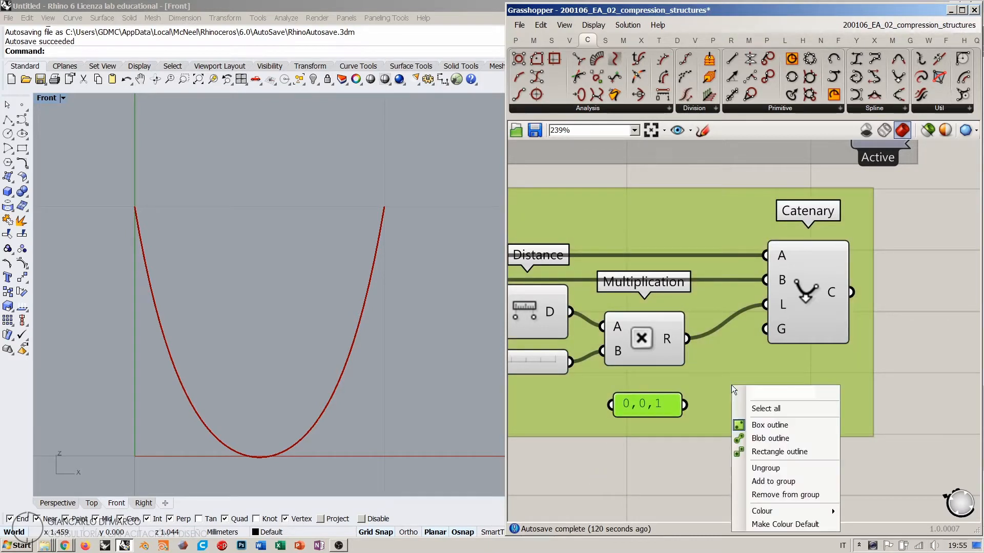
left_click(751, 481)
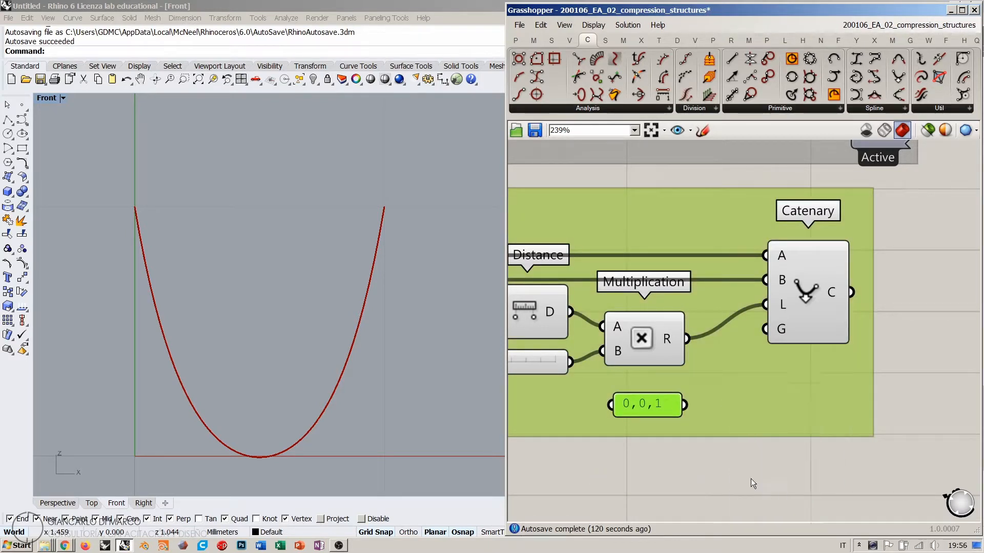
left_click_drag(653, 405, 763, 330)
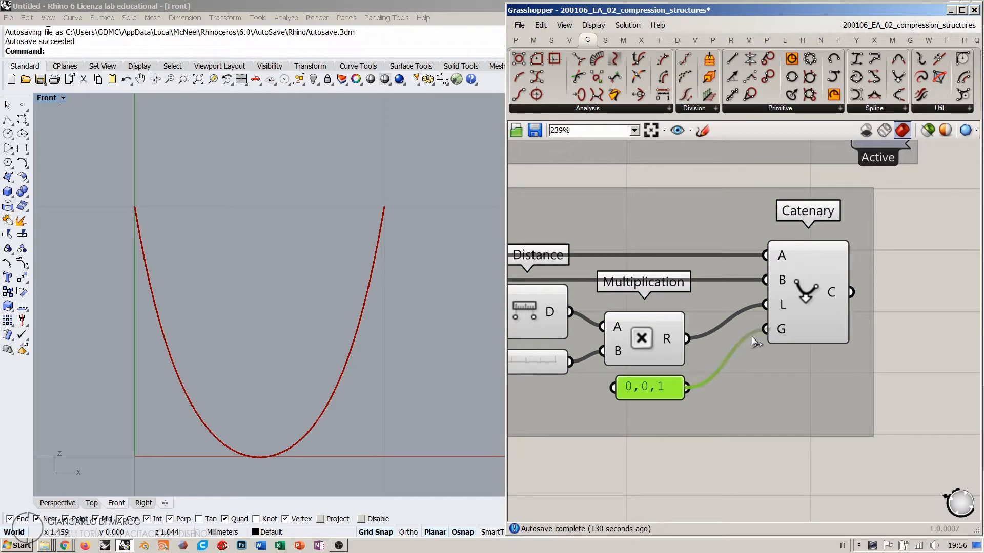
Examine the shape of the catenary with reversed gravity in the Front viewport
left_click(318, 330)
scroll(323, 328, "down", 3)
scroll(318, 221, "up", 3)
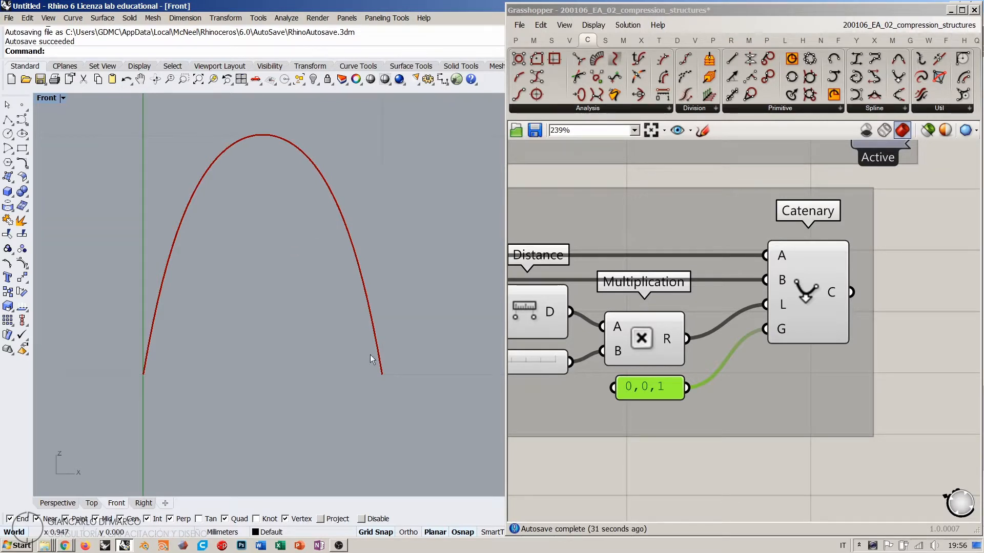
scroll(321, 326, "down", 3)
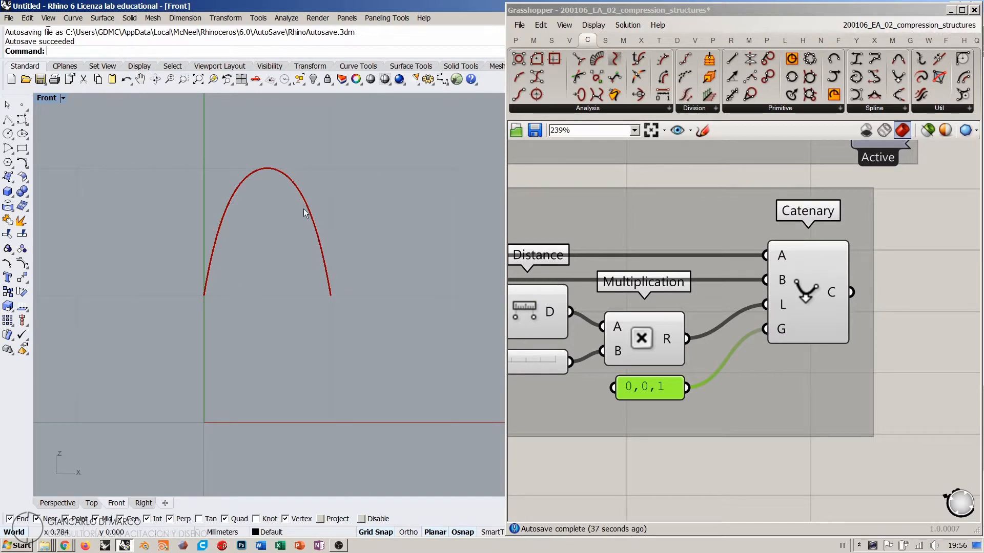
scroll(226, 252, "up", 3)
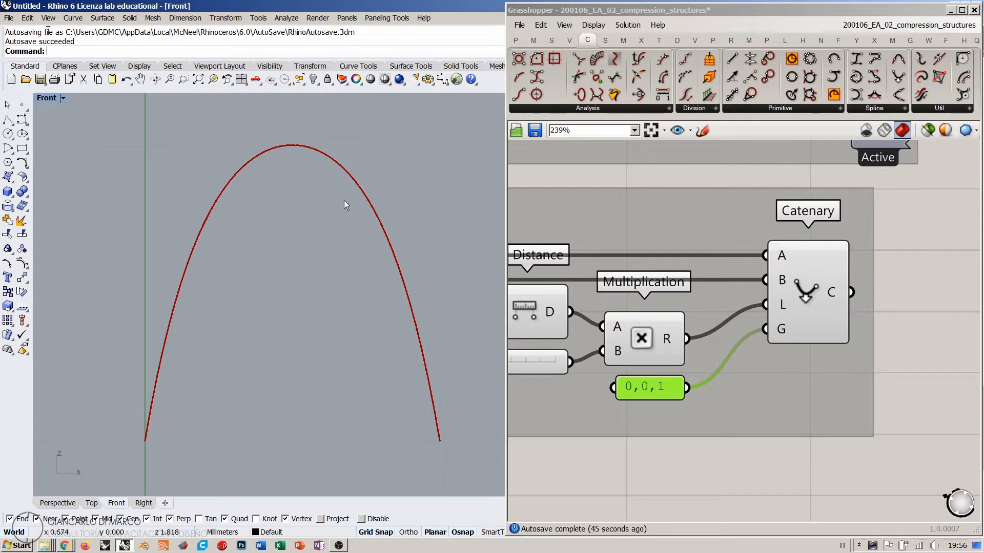
scroll(343, 201, "down", 3)
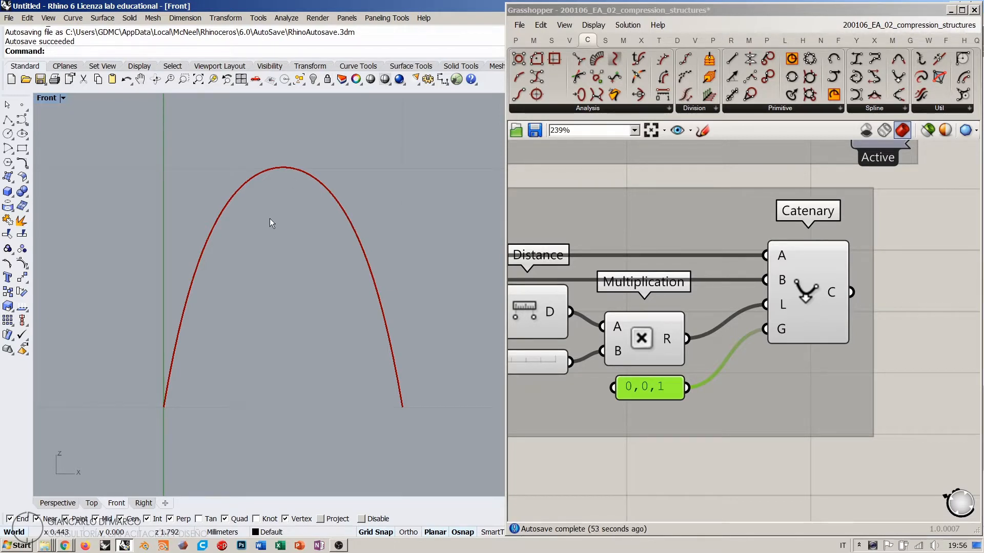
scroll(286, 246, "down", 3)
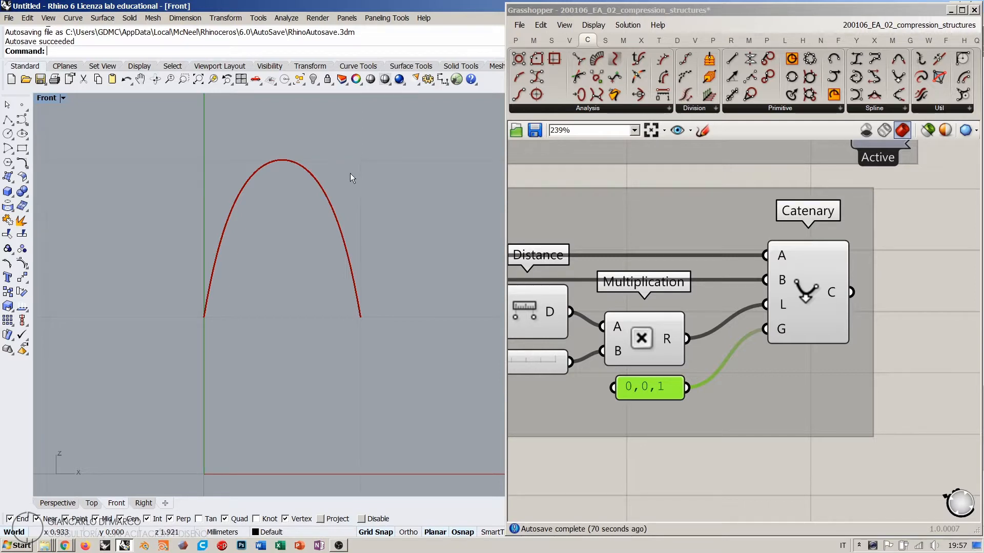
Move the Catenary component back closer to Multiplication within the group
left_click(874, 271)
left_click_drag(820, 289, 785, 288)
scroll(785, 288, "down", 4)
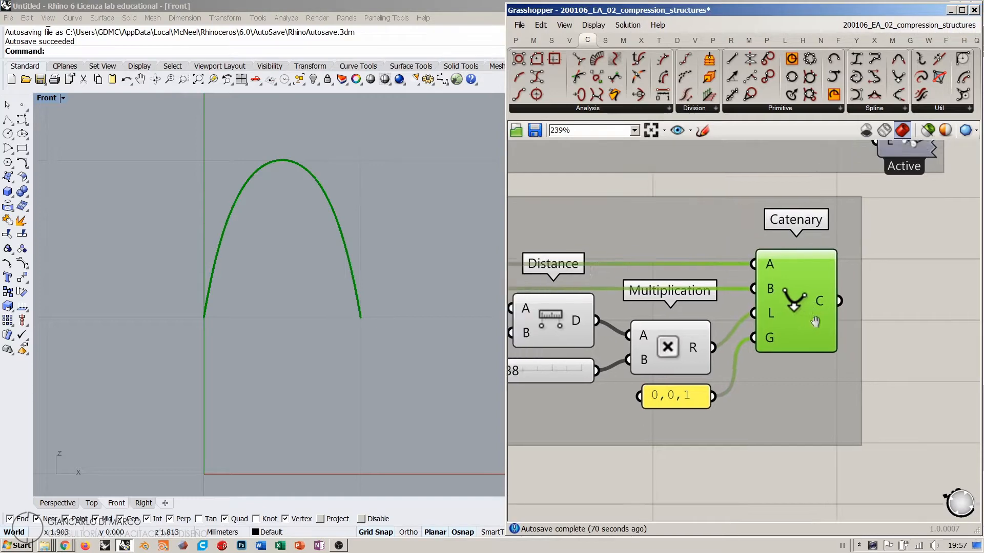
Disable all components in the parabola and catenary comparison group
left_click(881, 263)
scroll(911, 284, "down", 2)
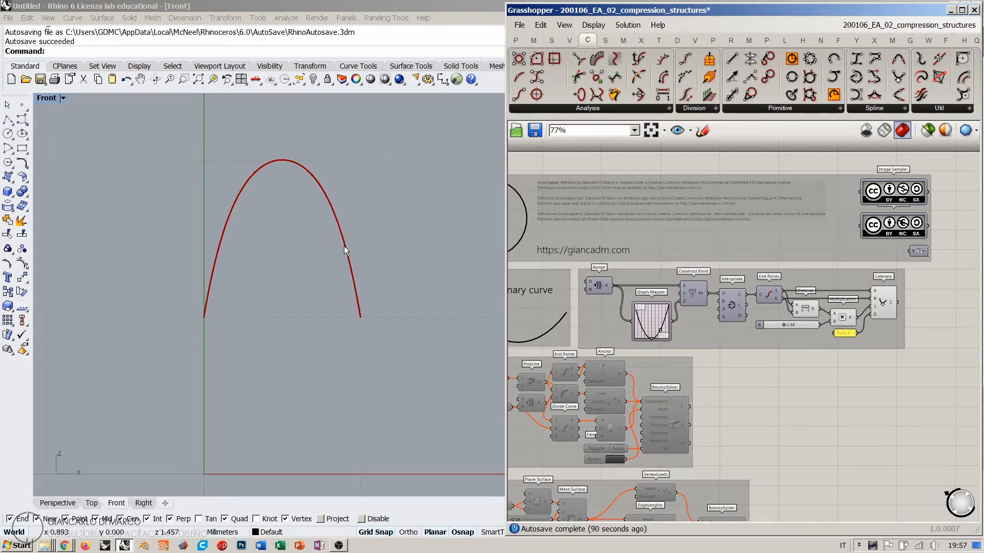
scroll(346, 248, "up", 6)
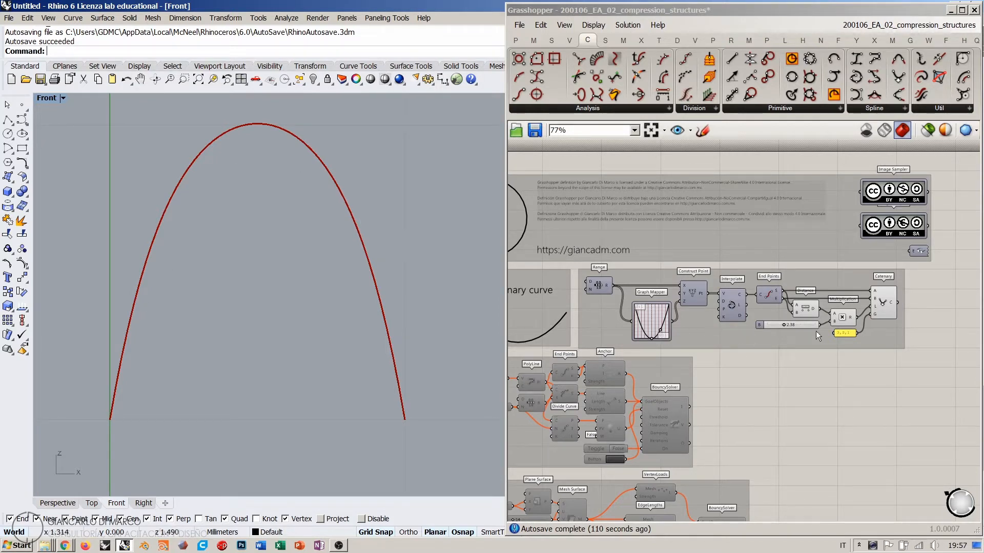
left_click_drag(921, 275, 574, 355)
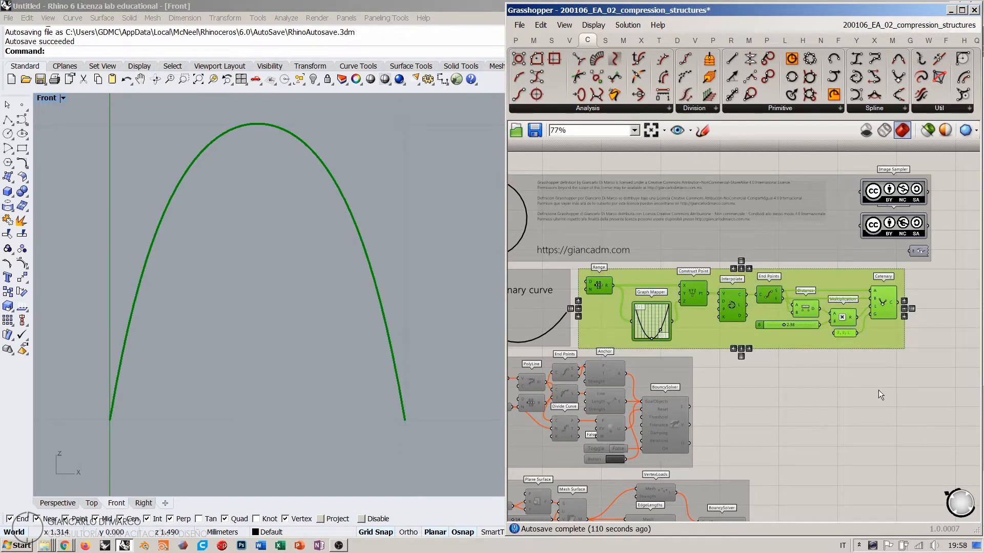
key("ctrl+e")
left_click(767, 351)
Examine the disabled BouncySolver groups laid out below the catenary group on the canvas
scroll(719, 358, "up", 10)
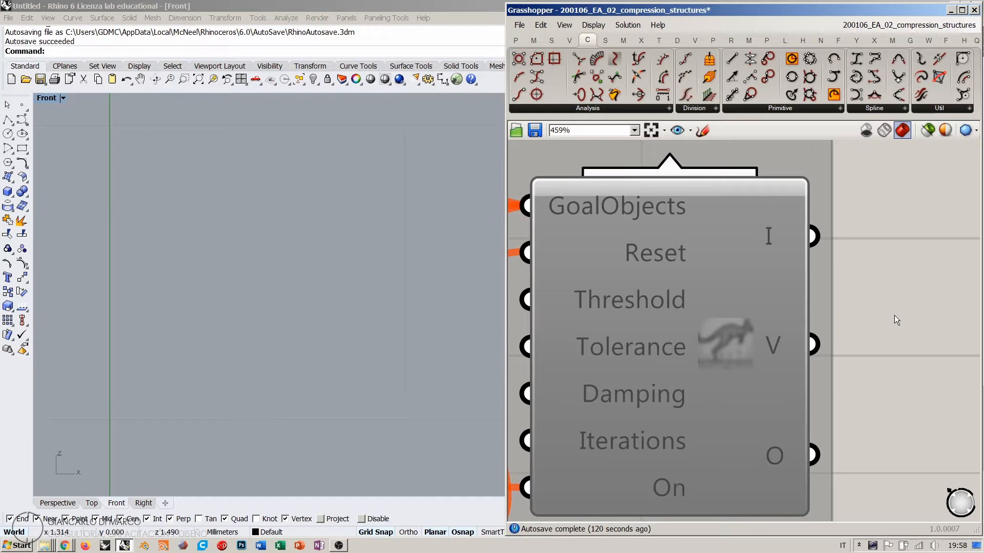
scroll(727, 281, "down", 10)
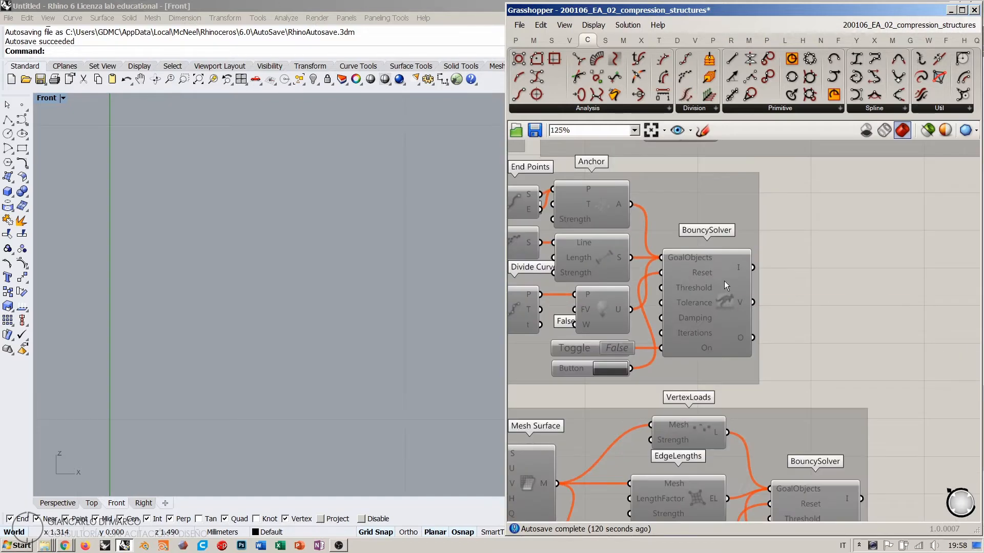
right_click_drag(854, 312, 800, 256)
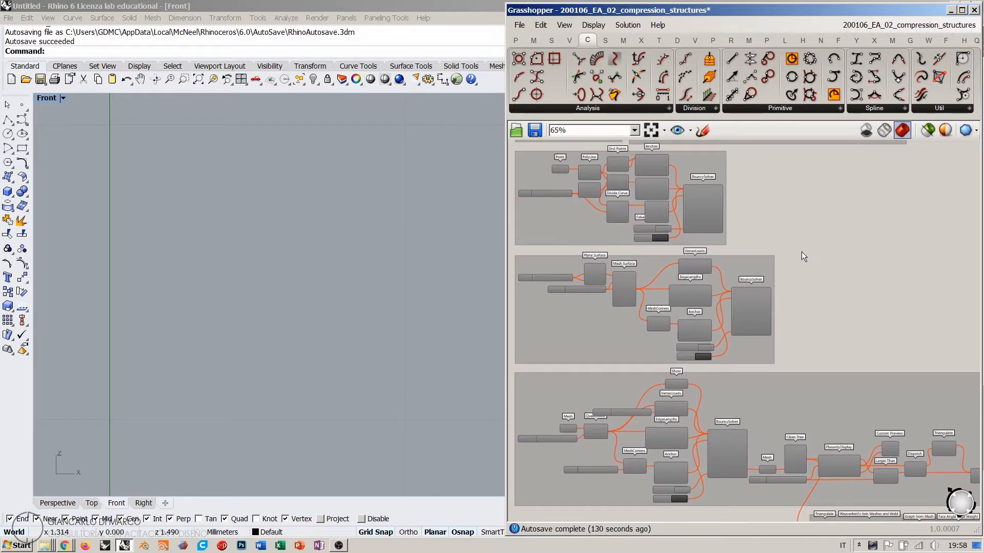
right_click_drag(316, 358, 267, 295)
scroll(251, 267, "down", 10)
right_click_drag(687, 260, 755, 357)
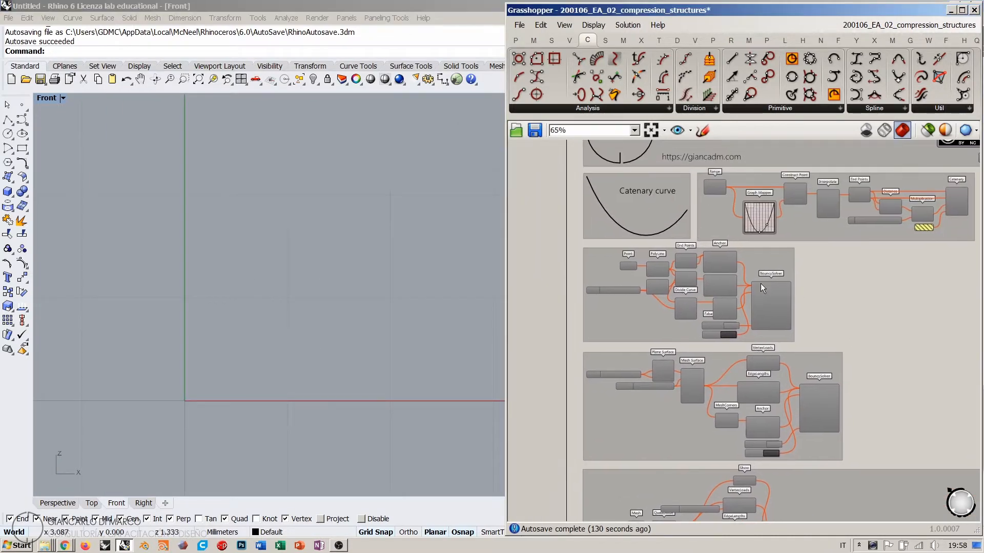
scroll(724, 278, "up", 4)
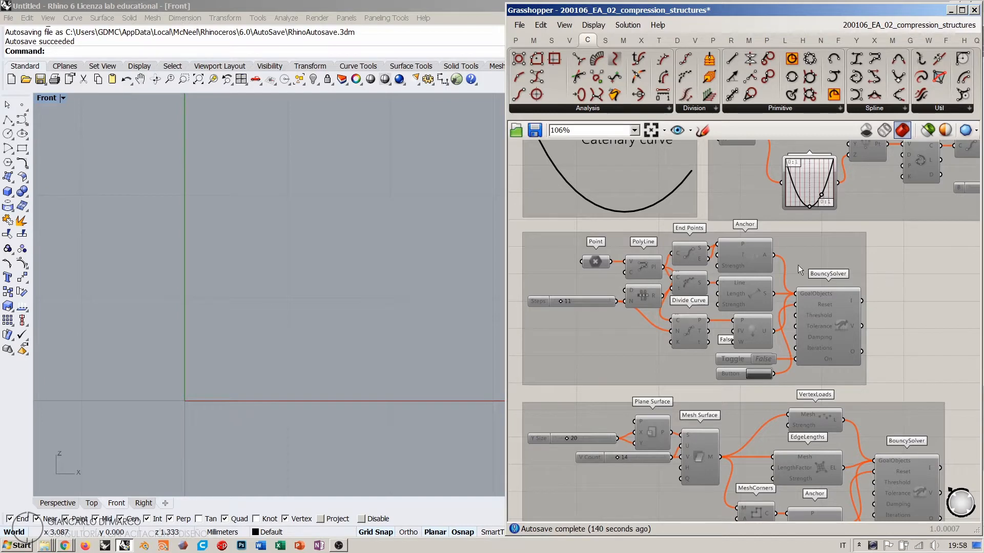
scroll(630, 229, "down", 5)
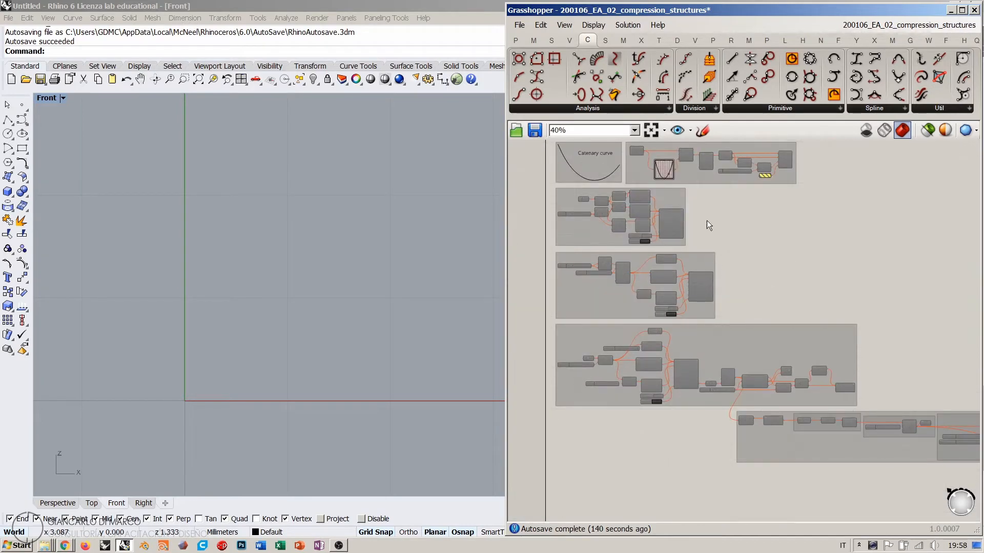
right_click_drag(669, 259, 634, 263)
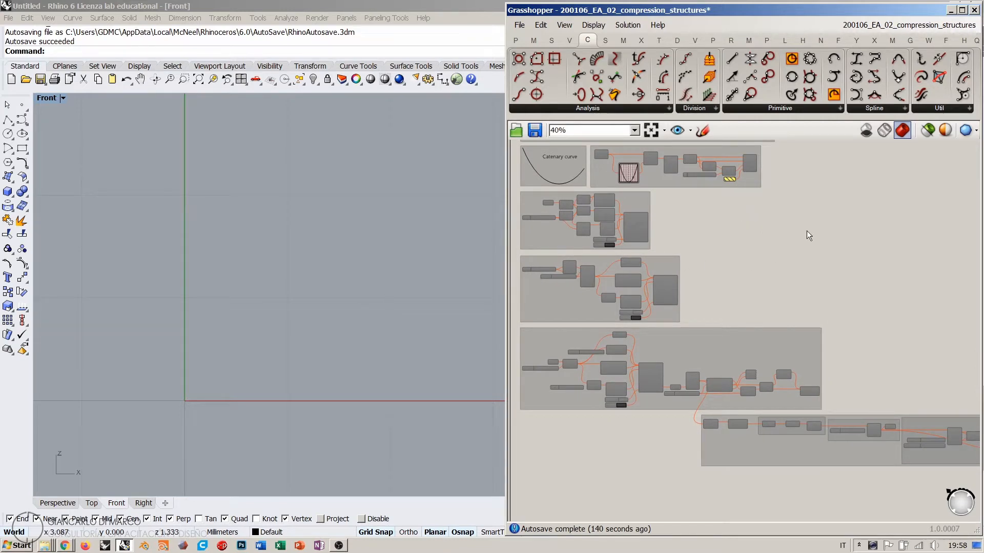
right_click_drag(747, 213, 730, 226)
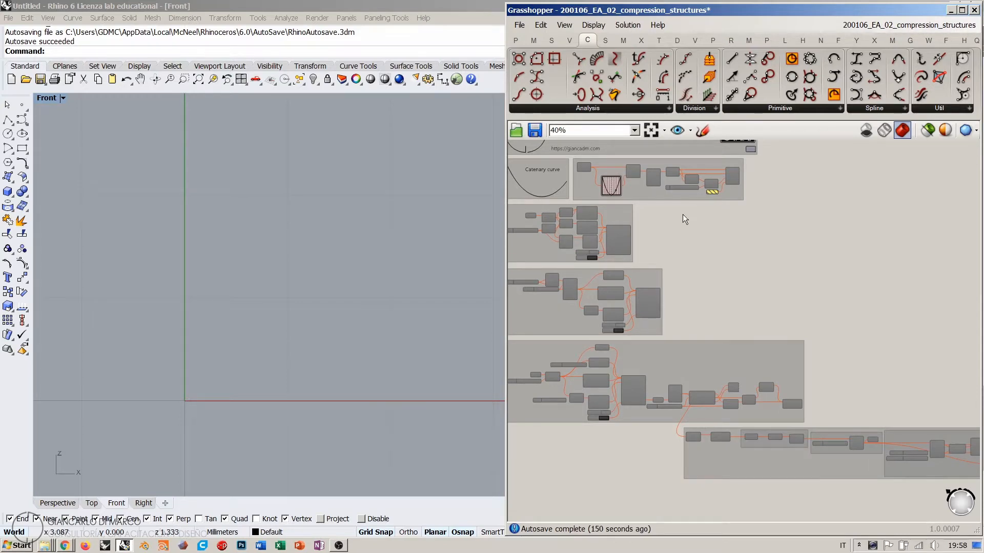
Add two Point parameters, one above the other, in the empty area below the catenary group
scroll(683, 219, "up", 5)
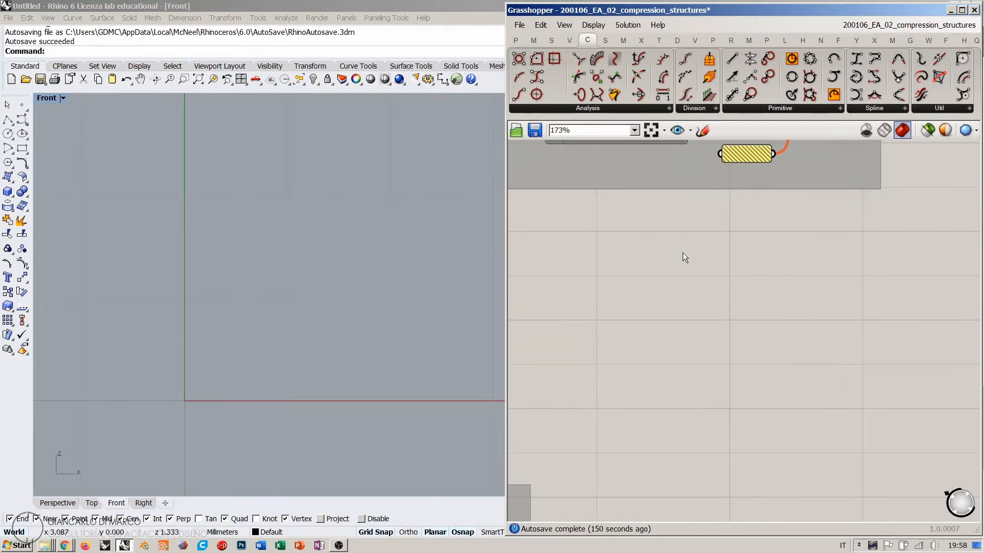
scroll(683, 254, "down", 2)
right_click_drag(715, 204, 696, 341)
scroll(769, 256, "up", 3)
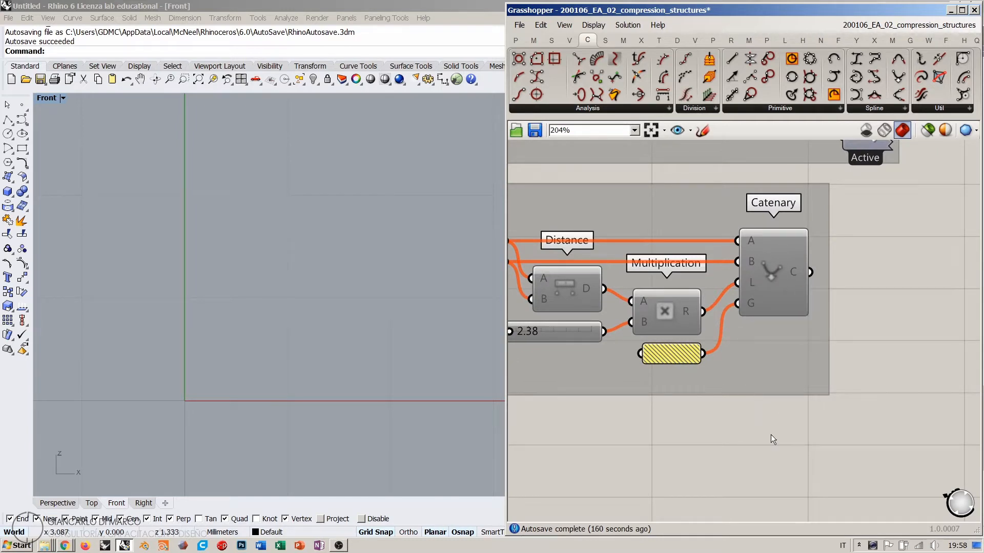
right_click_drag(764, 436, 773, 236)
double_click(687, 290)
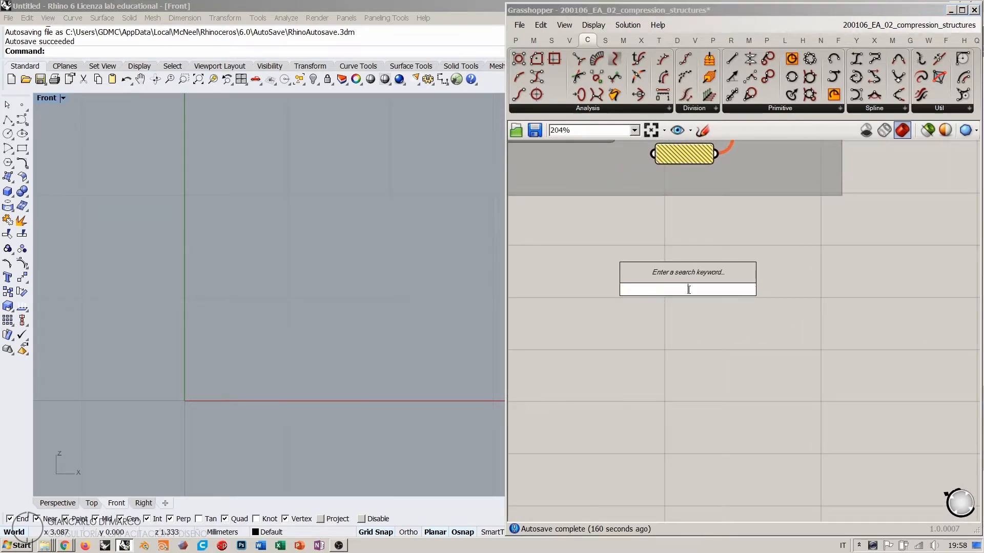
type("point")
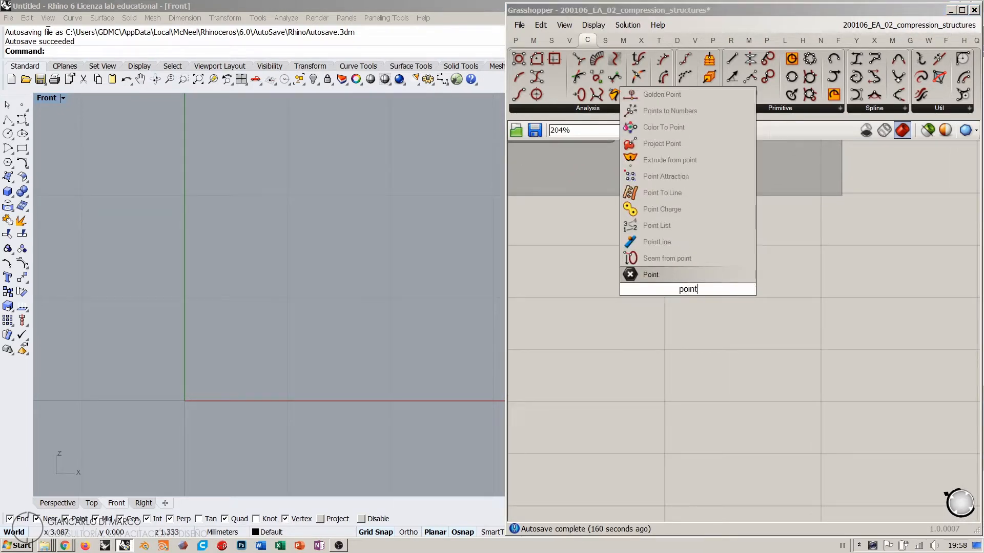
left_click(663, 275)
left_click_drag(664, 272, 664, 340)
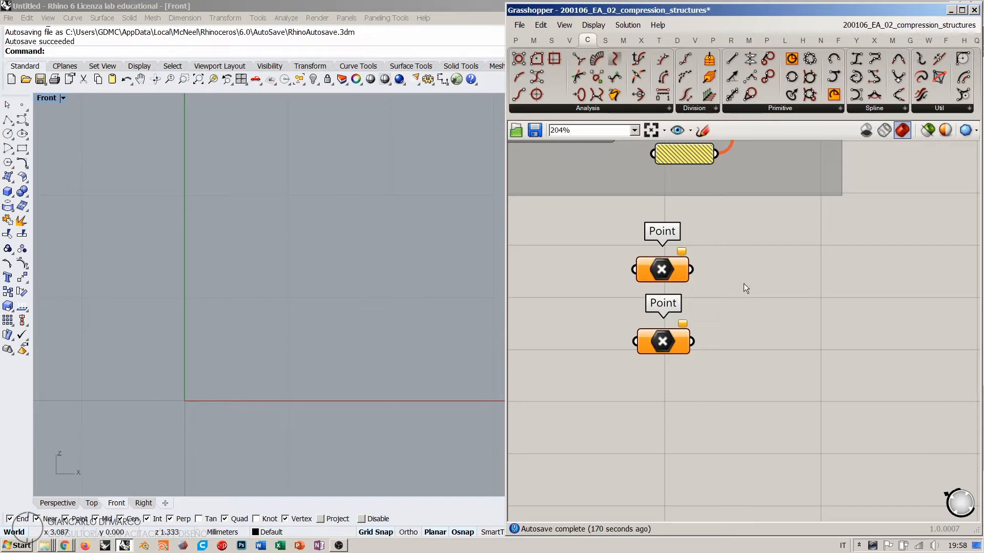
left_click_drag(670, 340, 671, 347)
left_click(737, 310)
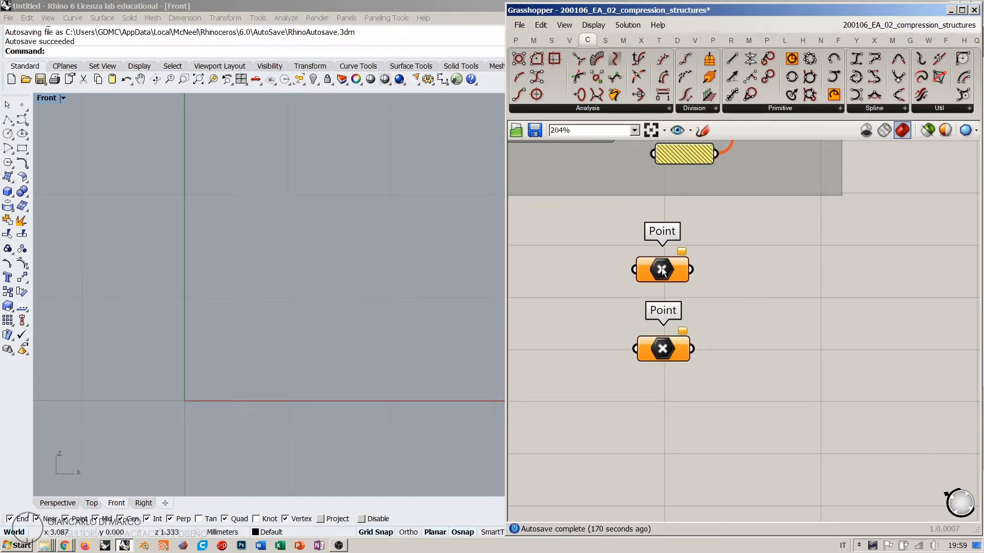
Set the upper Point parameter to a point at x -1, z 2 in the Front viewport
right_click(662, 272)
left_click(707, 438)
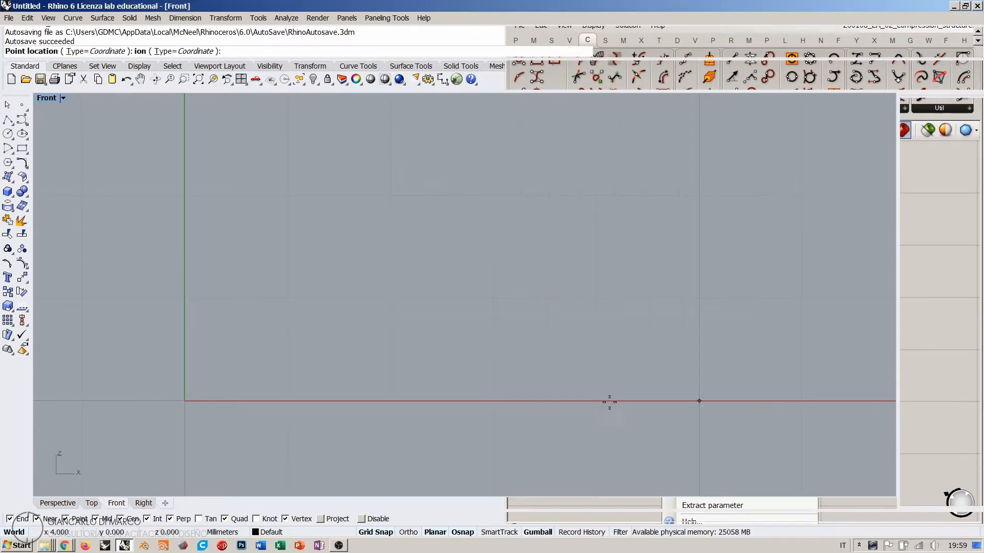
left_click(82, 195)
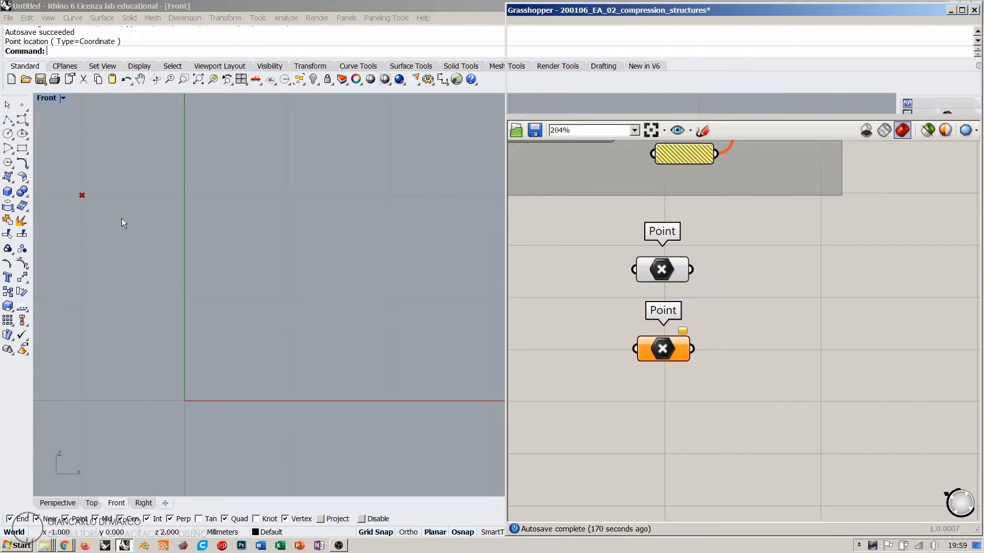
Turn off Grid Snap and set the lower Point parameter to a slightly higher point across the z axis from the first
left_click(378, 533)
scroll(202, 224, "down", 3)
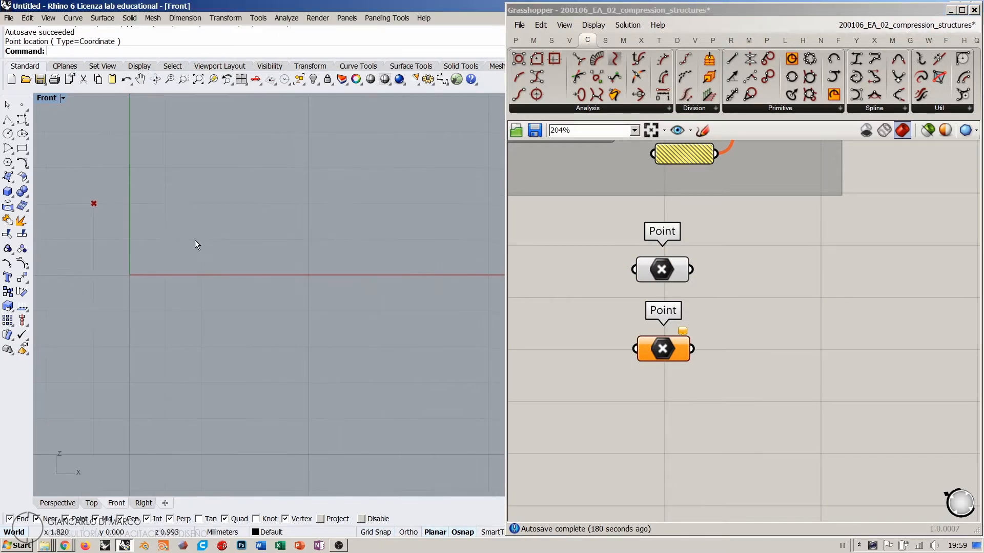
right_click(660, 275)
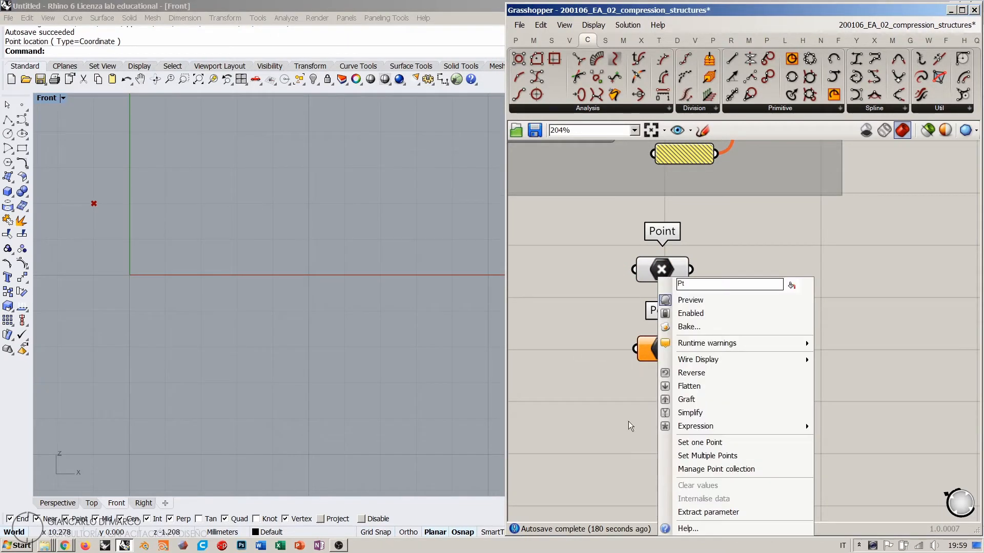
left_click(698, 444)
left_click(324, 167)
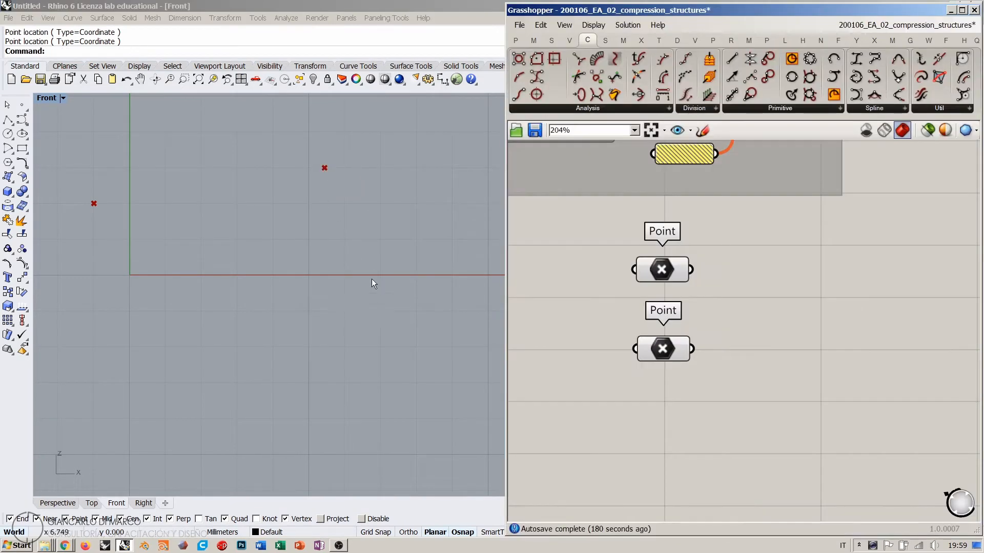
Add a Line component beside the points and connect the upper Point to A and the lower Point to B
double_click(779, 293)
type("lin")
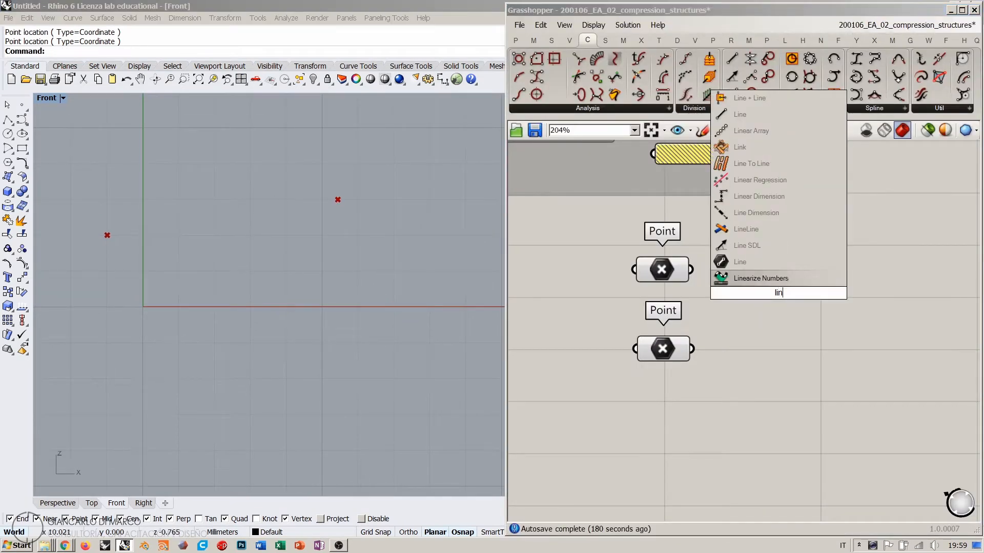
left_click(739, 114)
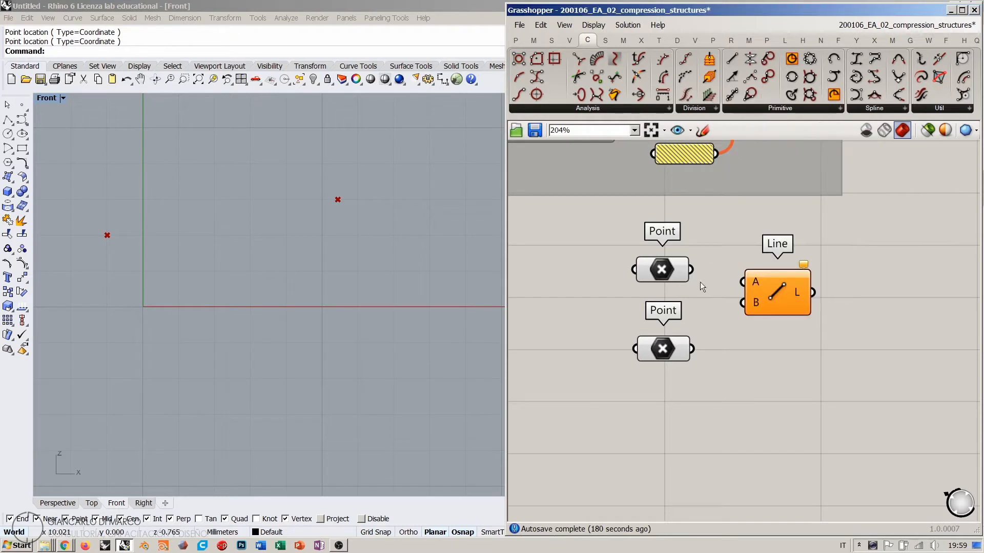
left_click_drag(692, 270, 742, 282)
left_click_drag(692, 349, 751, 303)
left_click(742, 355)
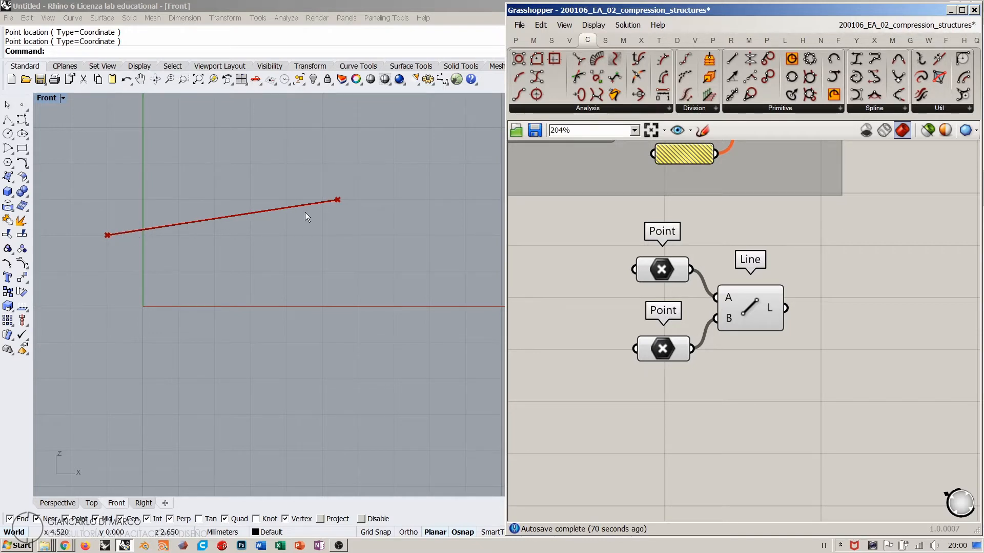
Add a Shatter component and connect the Line output L to its curve input C
right_click_drag(819, 329, 721, 336)
double_click(797, 314)
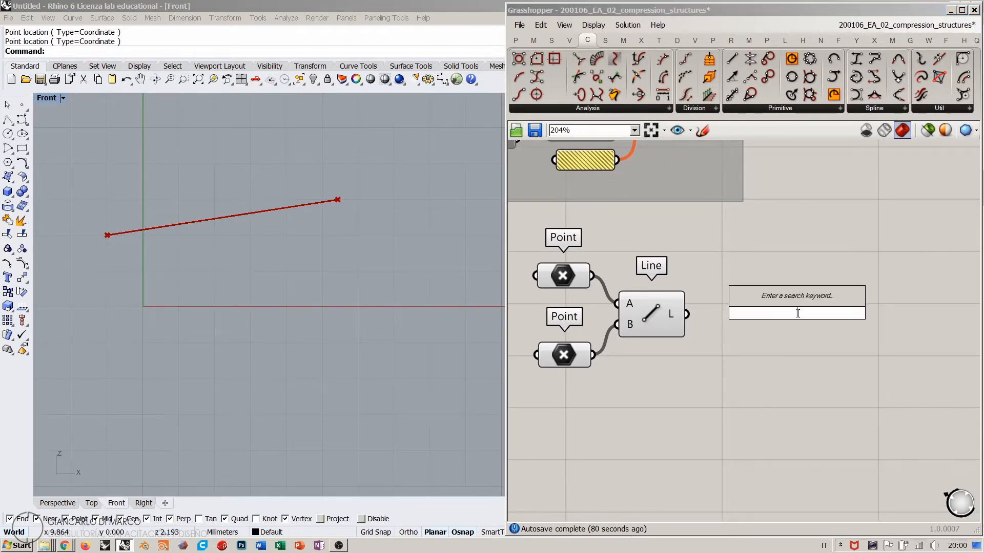
type("shat")
key("Return")
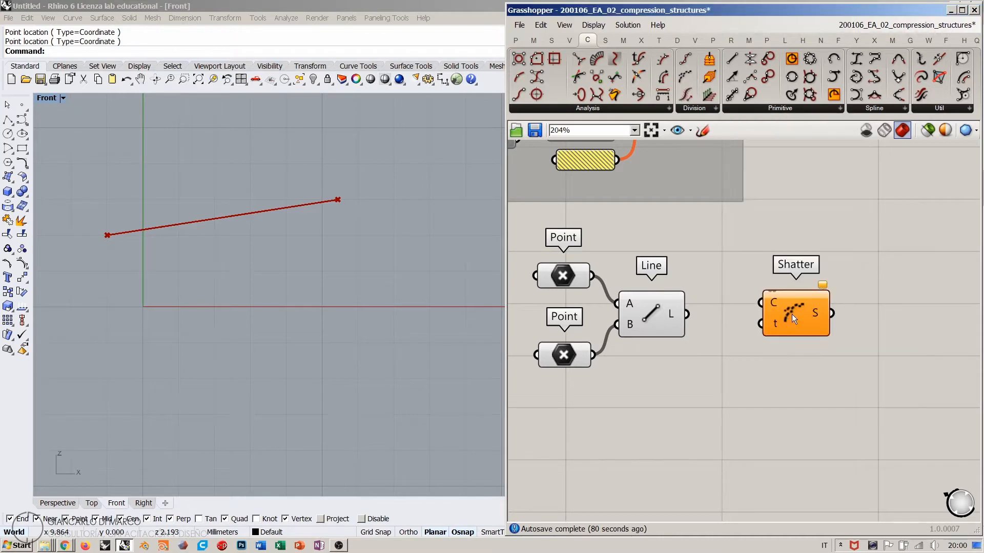
left_click_drag(687, 315, 792, 323)
left_click(784, 368)
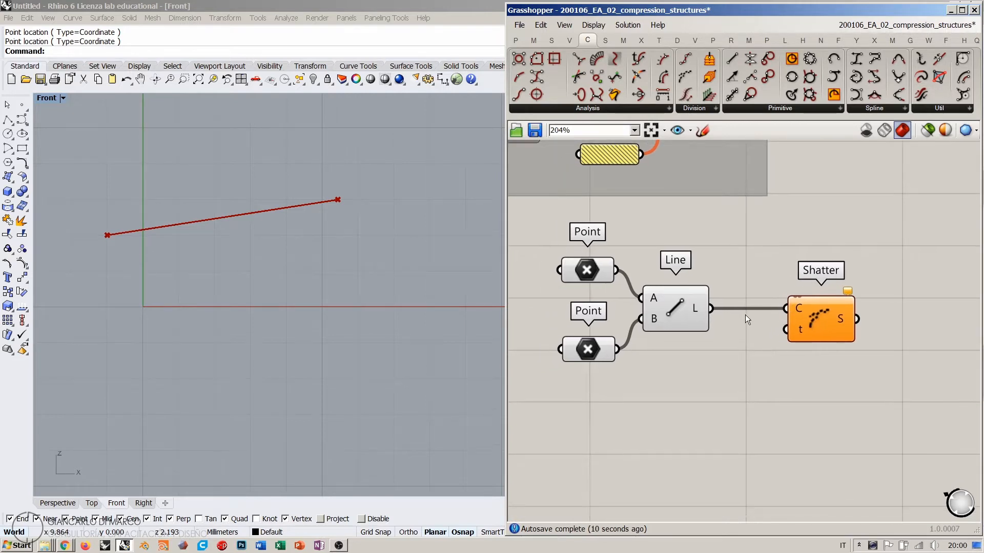
Add a Range component below Line, connect its output R to Shatter's parameter input t, and move Shatter closer
scroll(745, 315, "up", 2)
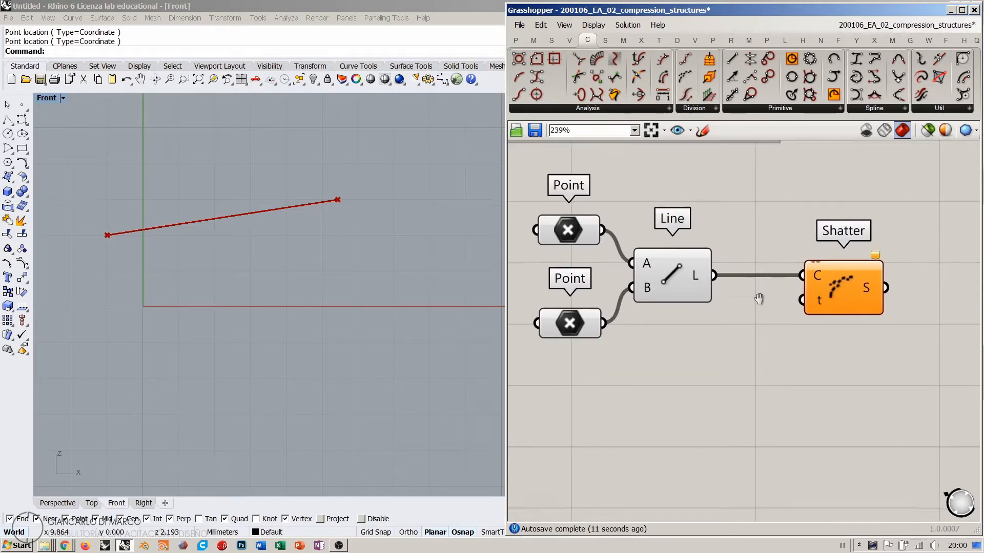
double_click(721, 390)
type("range")
key("Return")
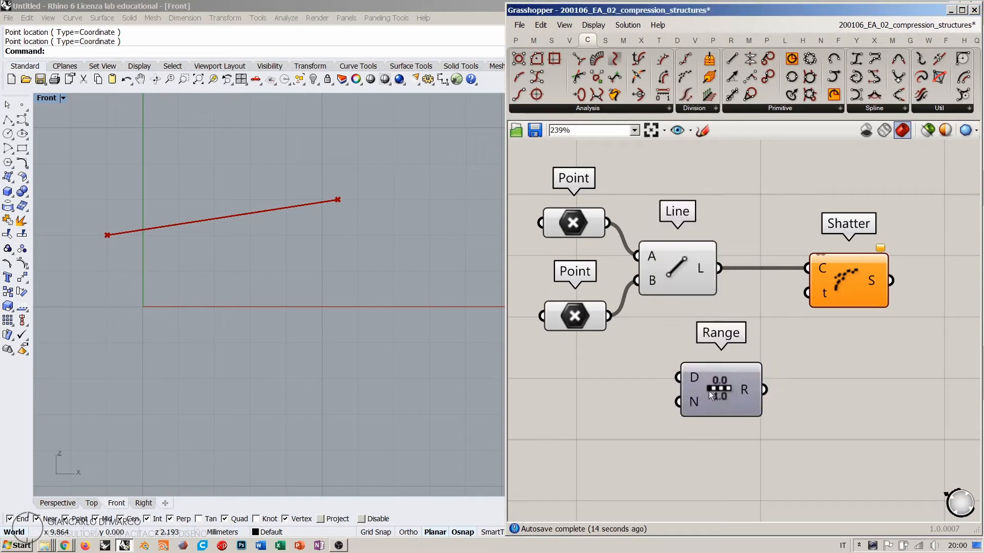
mouse_move(706, 383)
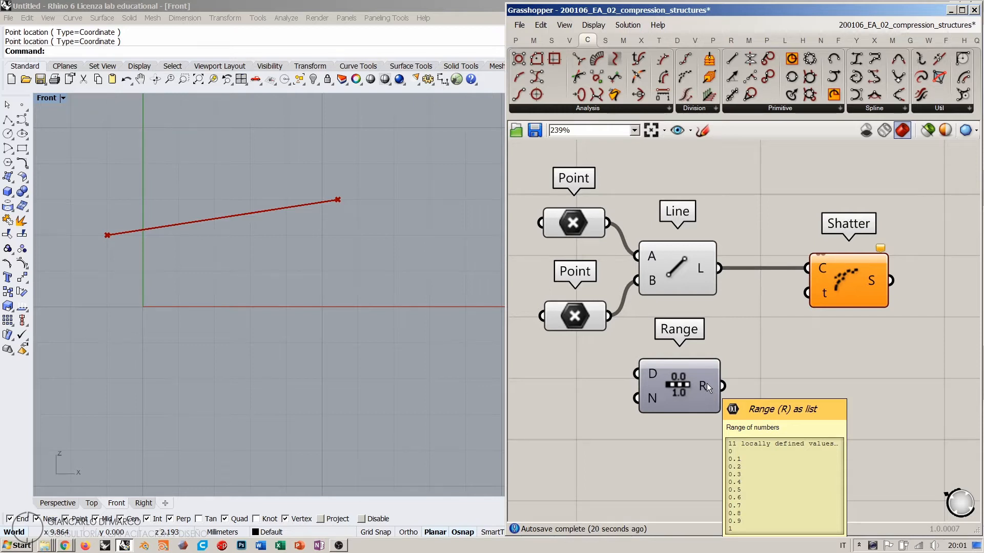
left_click_drag(715, 386, 810, 334)
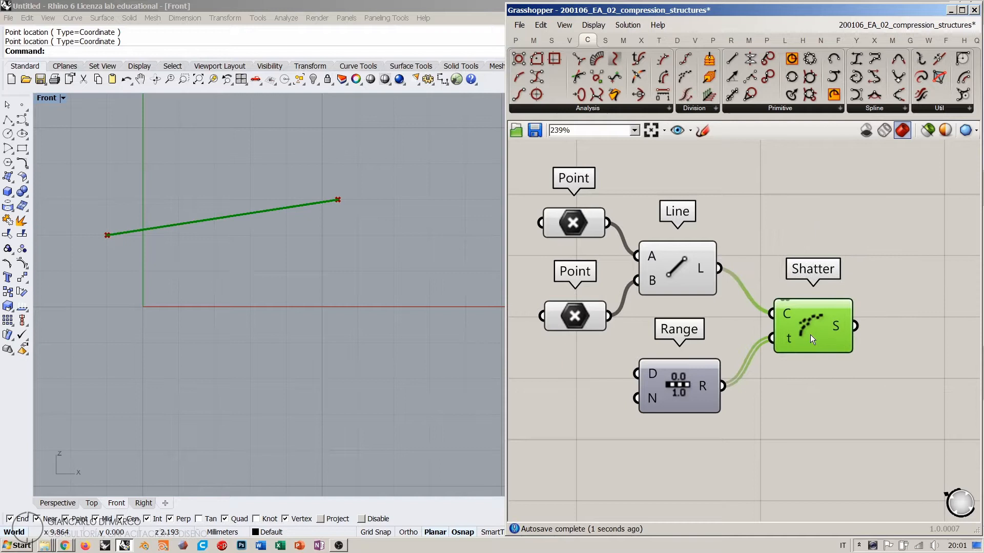
left_click(699, 385)
left_click(745, 392)
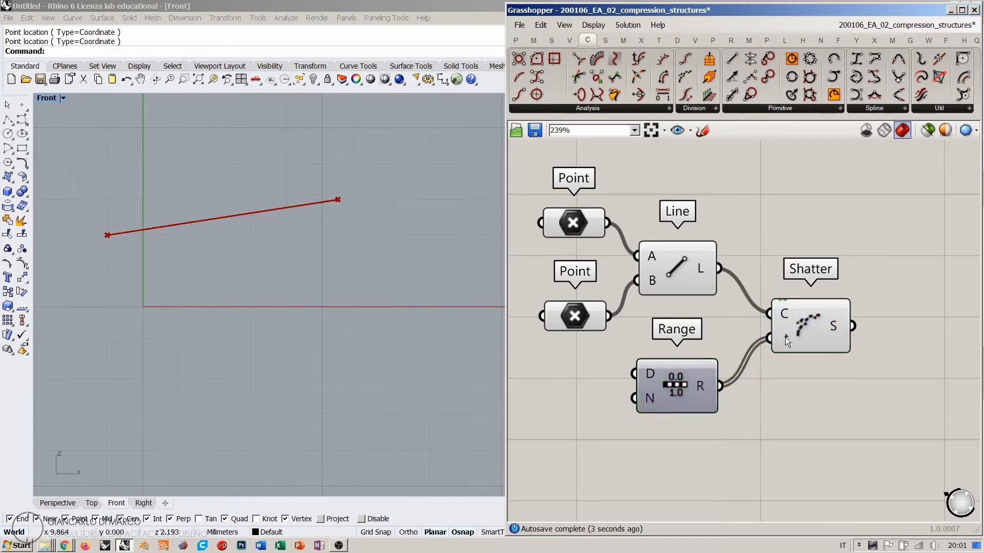
Reparameterize Shatter's curve input C and inspect the segments at its output S
mouse_move(785, 337)
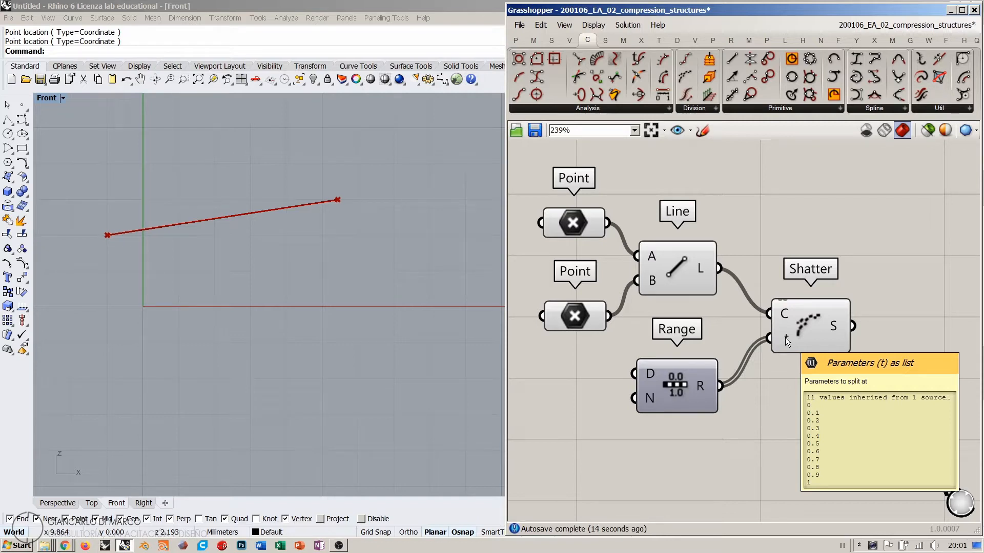
right_click(782, 312)
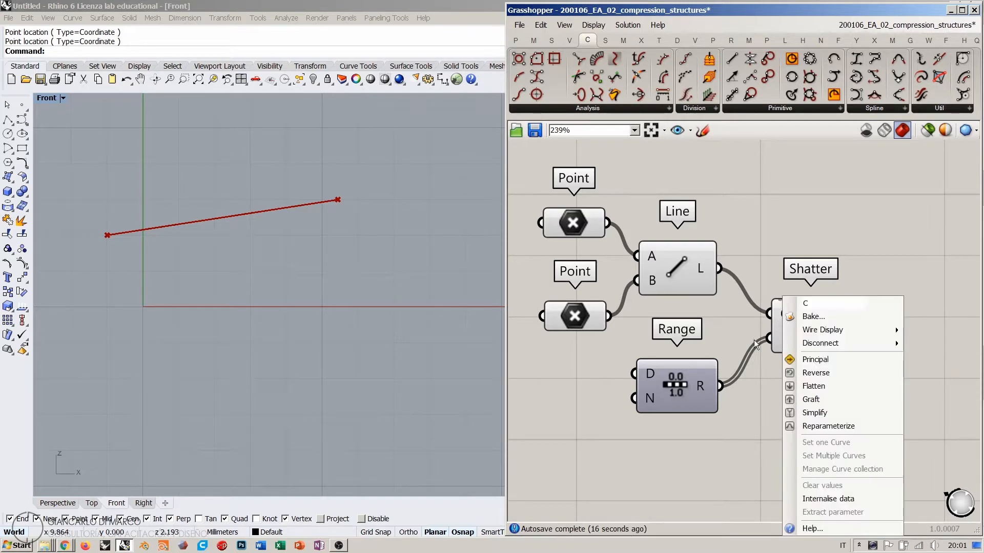
left_click(805, 426)
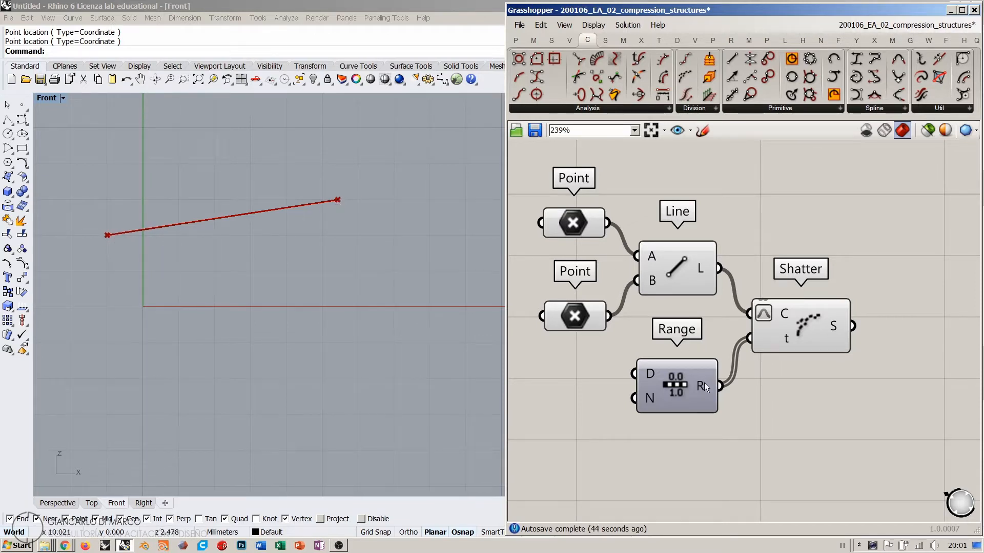
mouse_move(702, 384)
mouse_move(834, 327)
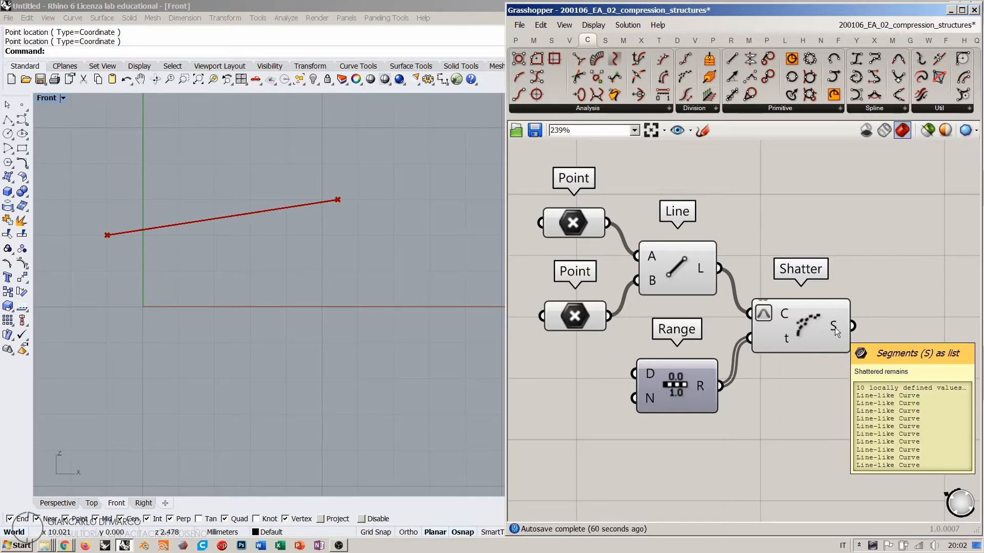
Hide the viewport preview of the Line component
right_click_drag(835, 328, 743, 316)
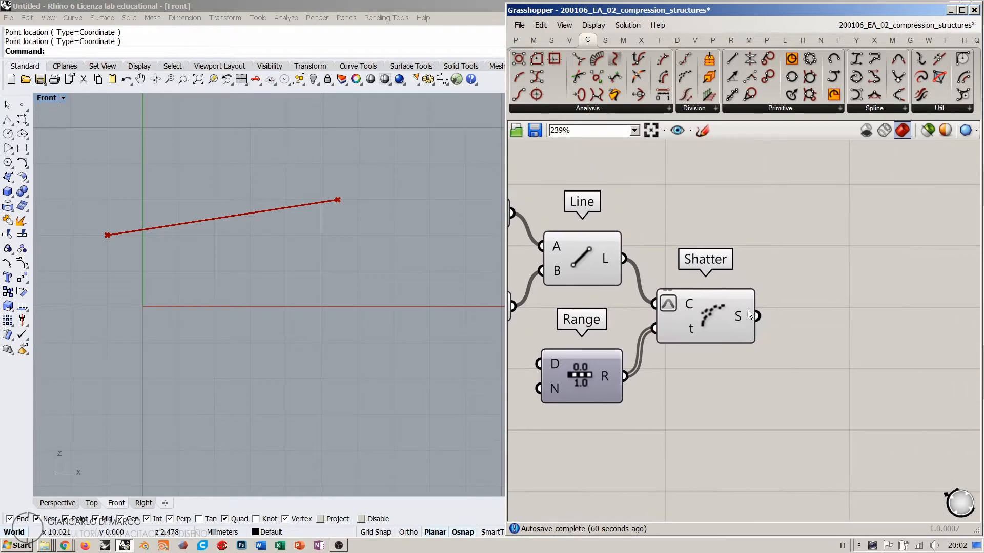
left_click(597, 278)
left_click(797, 224)
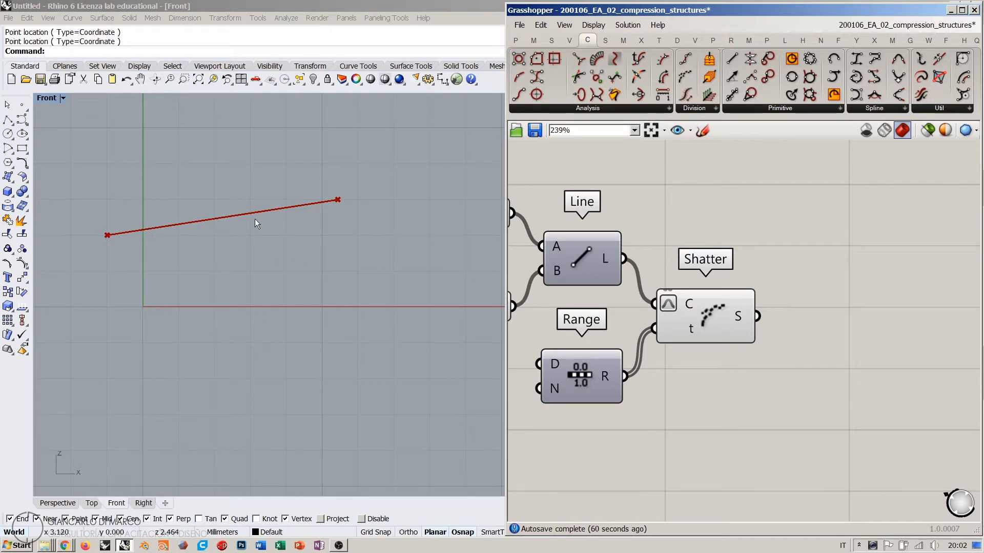
Add a Dispatch component beside Shatter, connect Shatter's output S to its list input L, and hide Shatter's preview
double_click(856, 278)
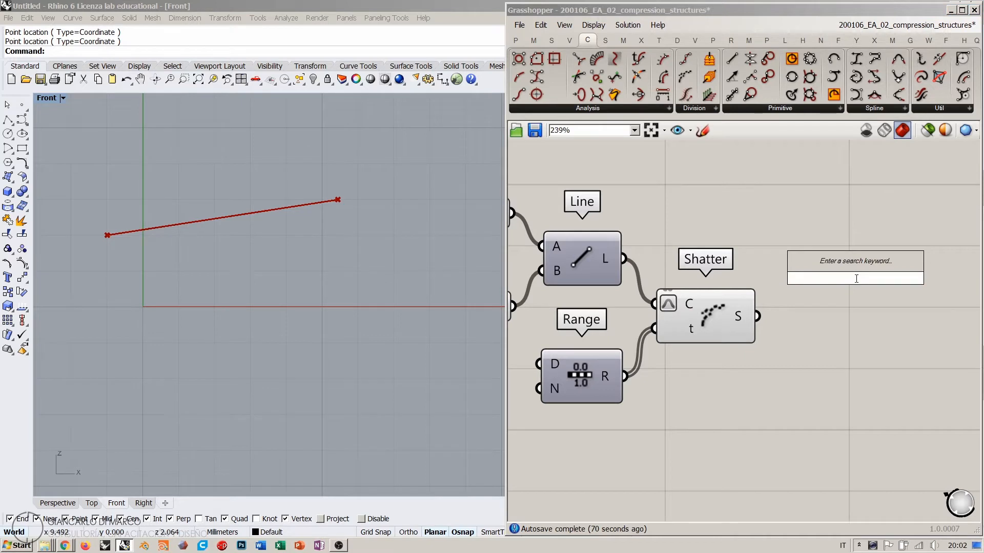
type("disp")
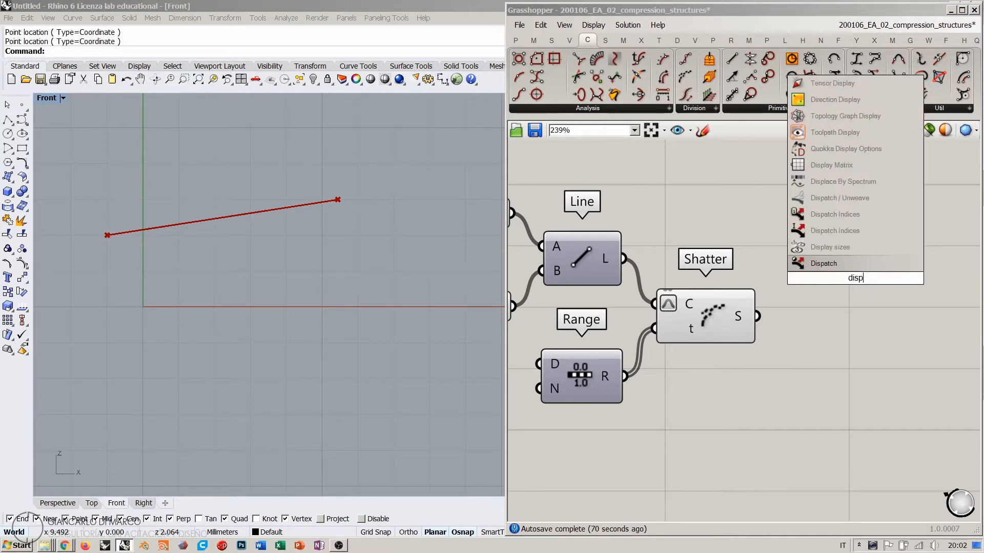
left_click(833, 264)
left_click_drag(839, 288, 786, 314)
right_click_drag(872, 349, 727, 329)
left_click_drag(679, 310, 684, 313)
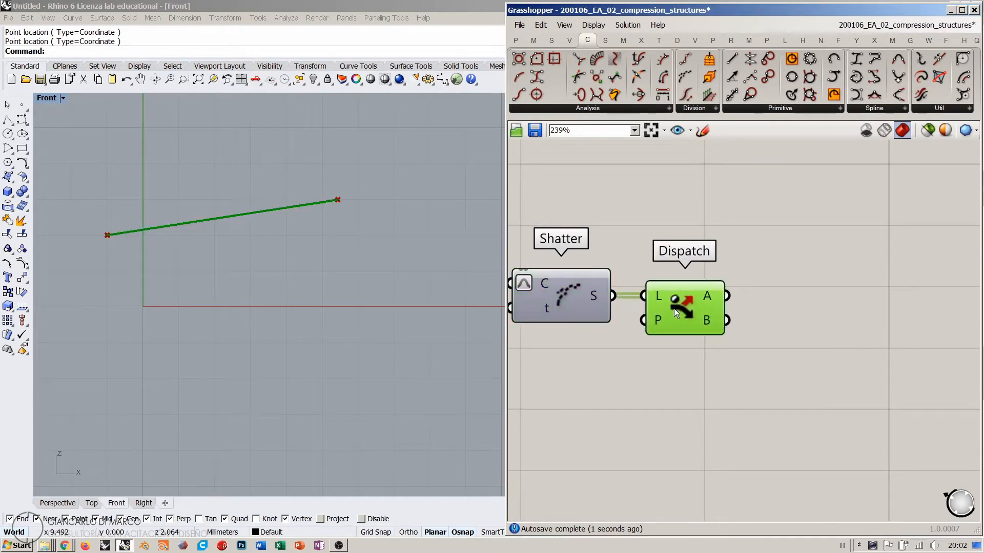
left_click(710, 354)
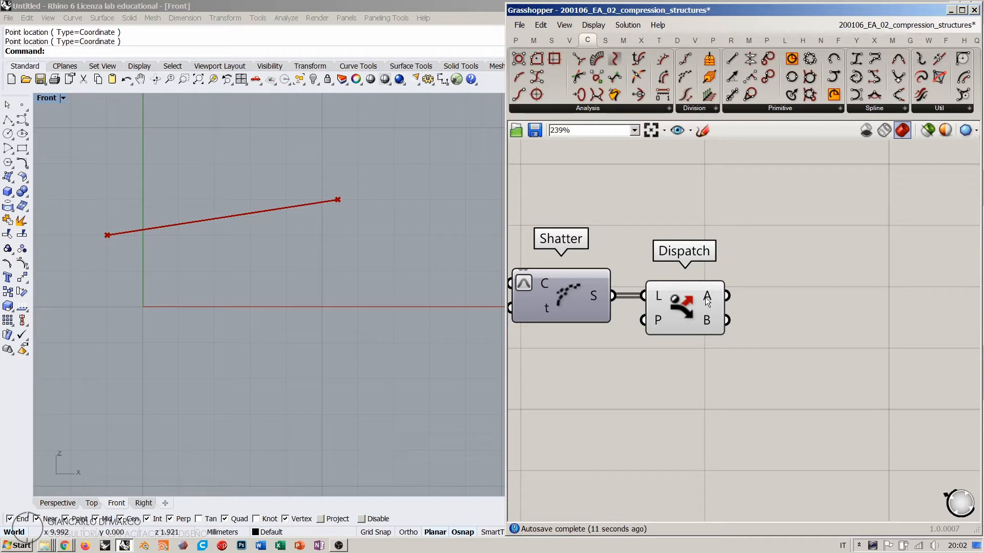
Hide Dispatch's preview and add a Curve parameter, connecting output A and then output B to it to check the alternating segments
left_click(686, 304)
key("ctrl+q")
double_click(819, 303)
type("curve")
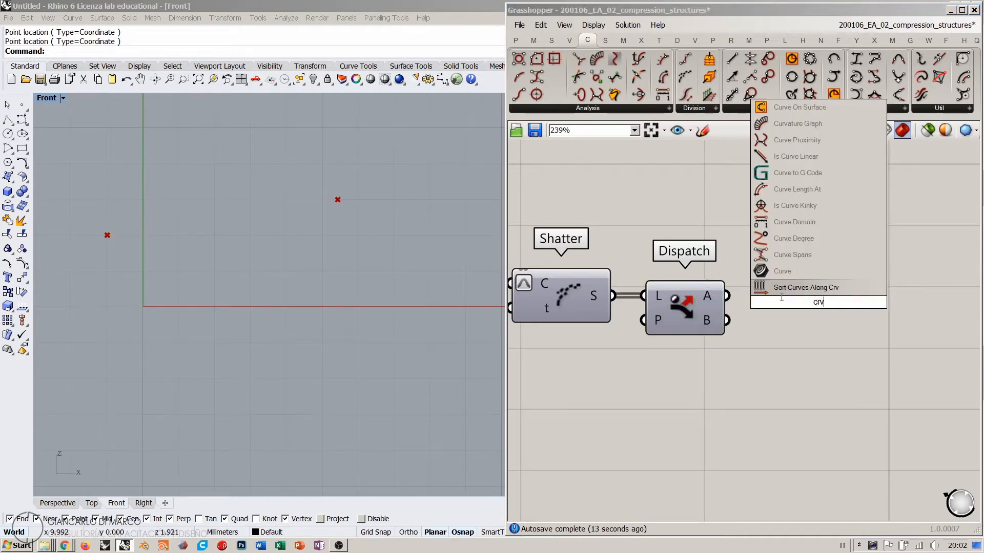
key("Return")
left_click_drag(728, 296, 795, 293)
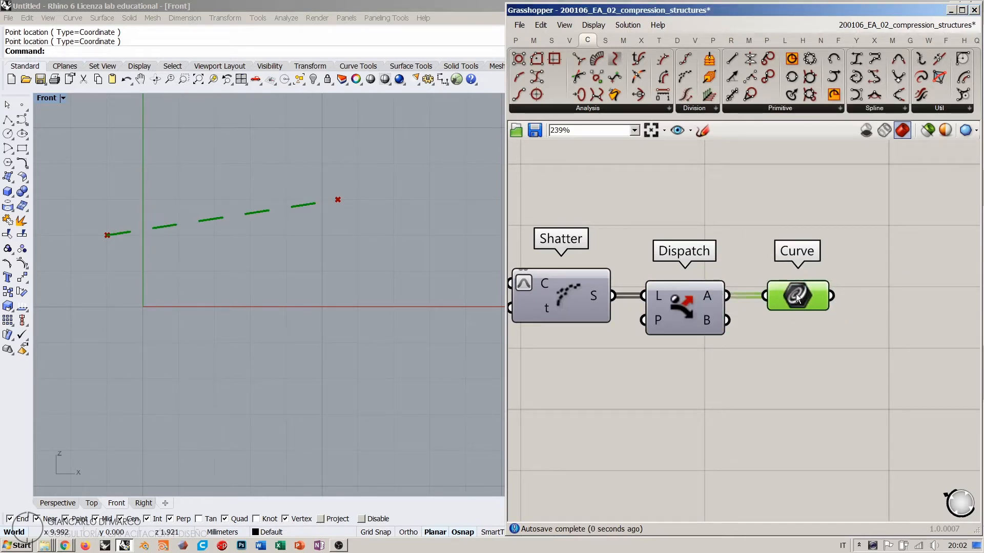
left_click(801, 330)
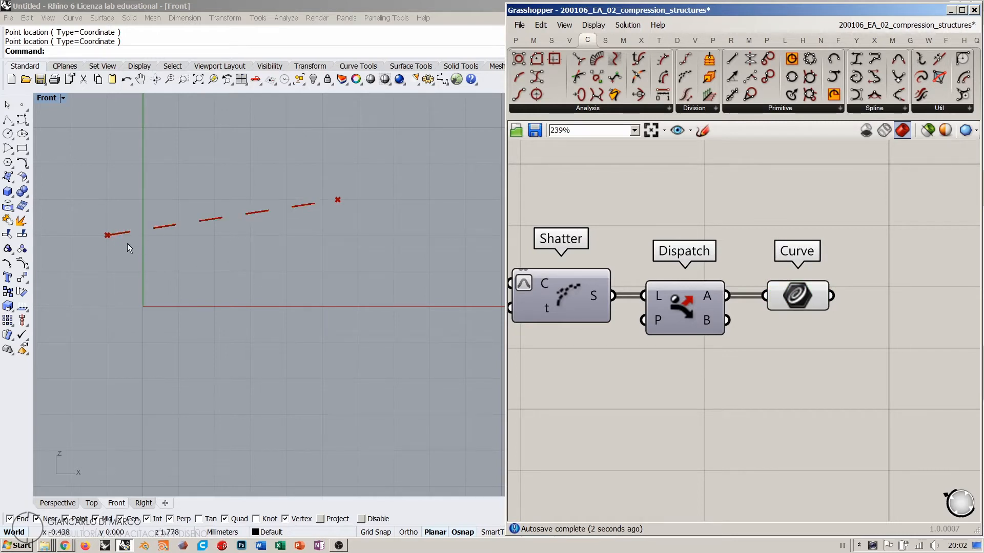
left_click_drag(729, 320, 765, 296)
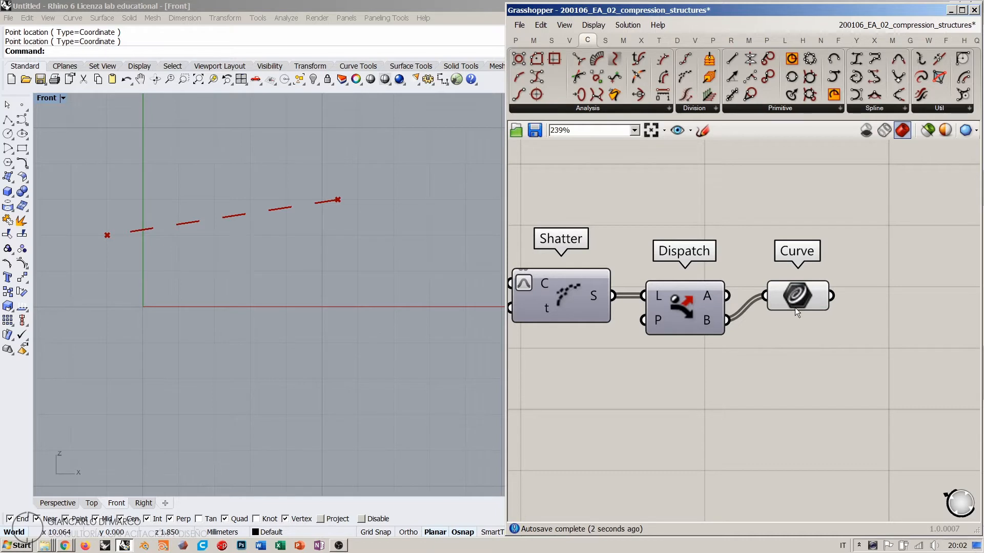
Delete the Dispatch and Curve components and turn Shatter's preview back on
right_click_drag(793, 348, 836, 340)
left_click_drag(914, 360, 717, 252)
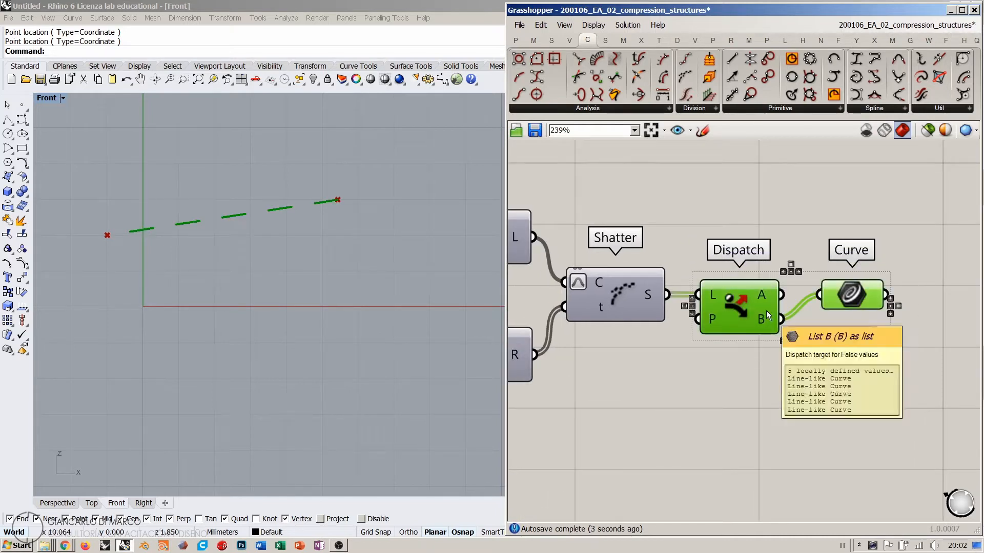
key("Delete")
left_click(659, 302)
key("ctrl+q")
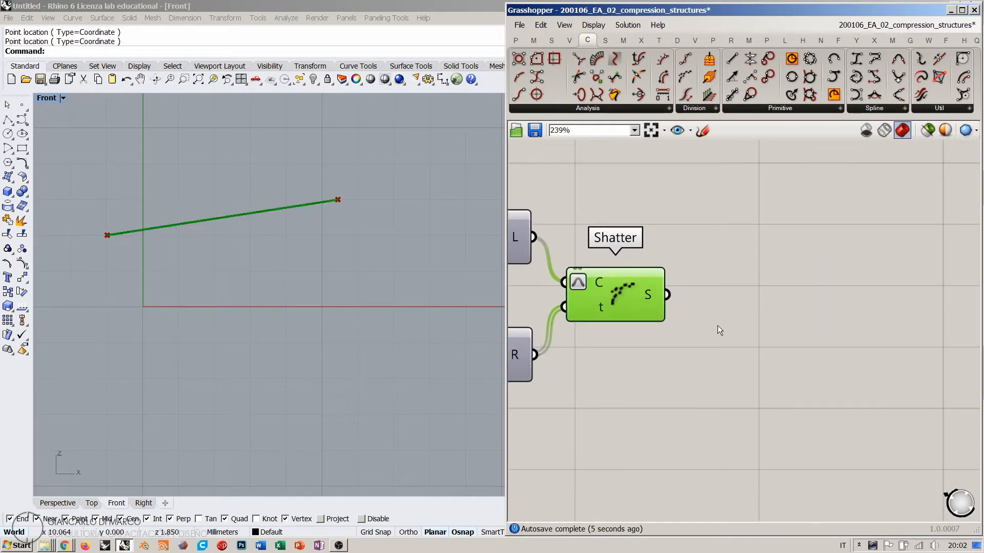
left_click(717, 325)
Move Shatter slightly farther from Line and Range, and widen the Grasshopper window over the Rhino viewport
mouse_move(647, 296)
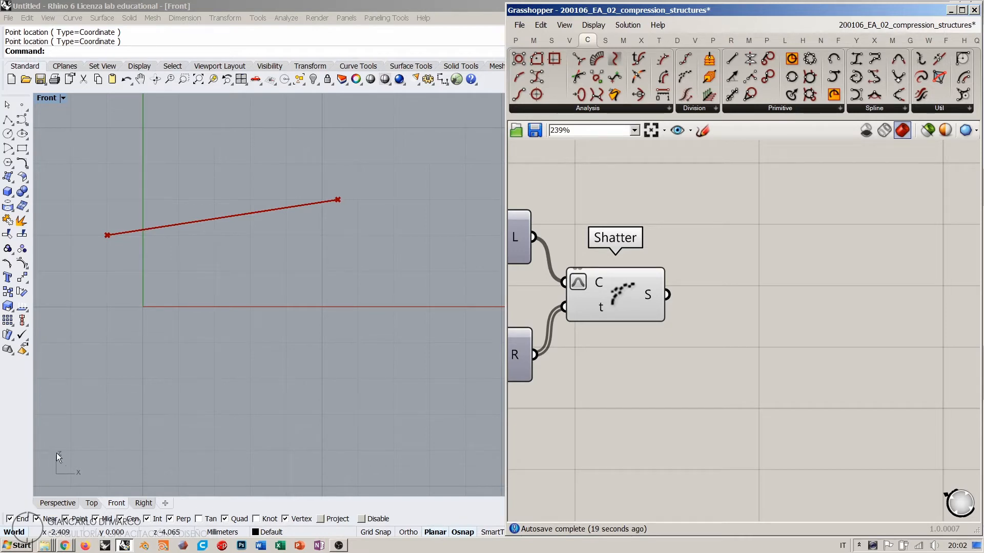
scroll(292, 297, "down", 3)
right_click_drag(662, 349, 733, 321)
left_click_drag(699, 269, 717, 269)
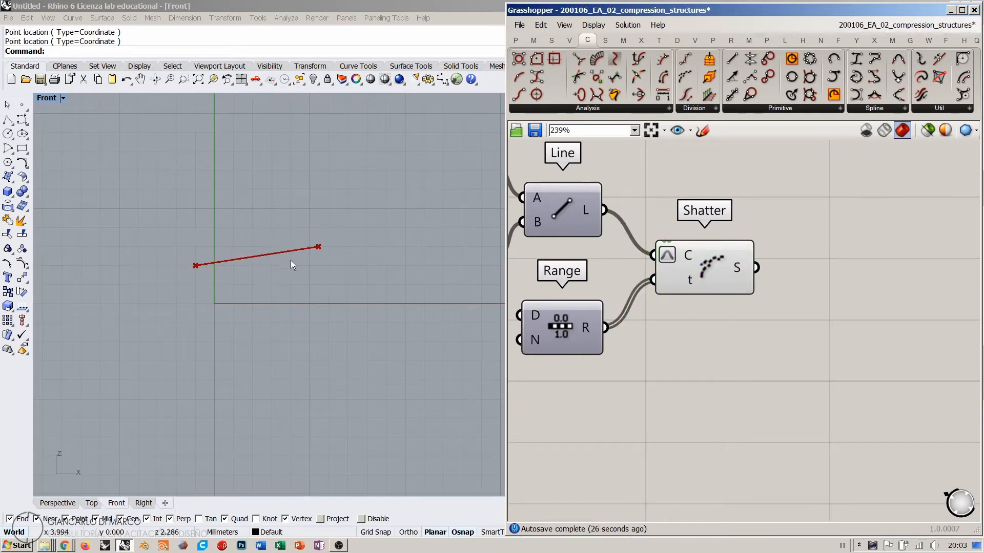
right_click_drag(793, 320, 779, 323)
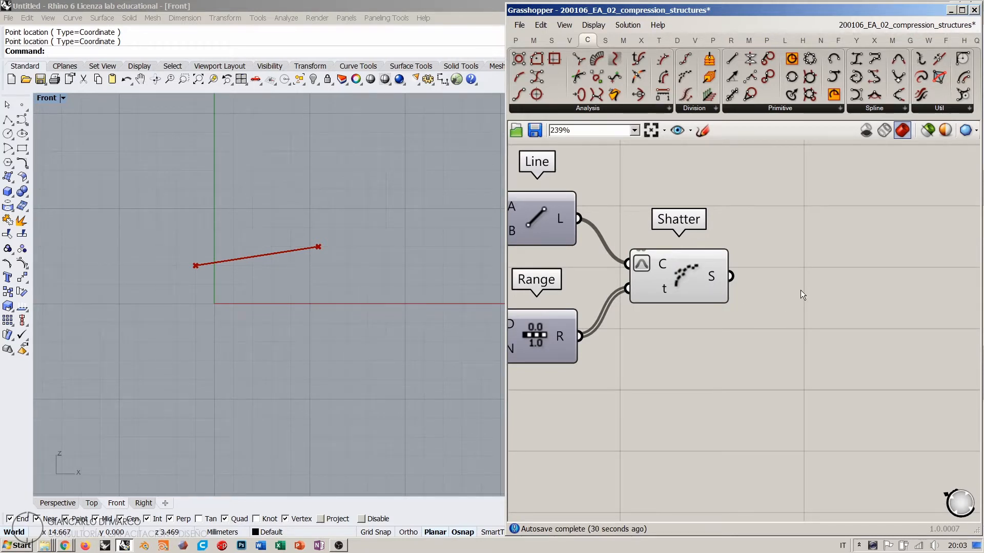
right_click_drag(266, 229, 164, 210)
scroll(147, 207, "down", 4)
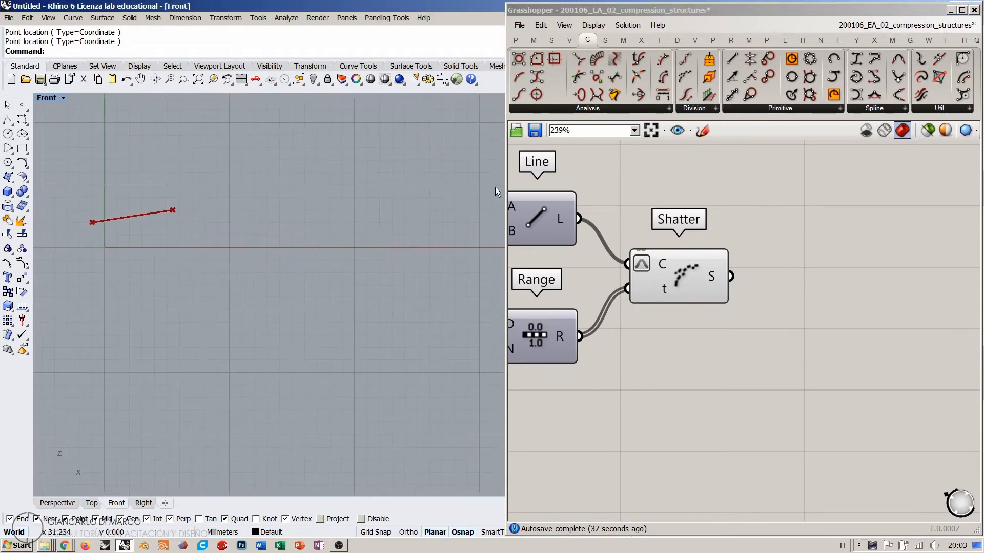
left_click_drag(505, 184, 398, 190)
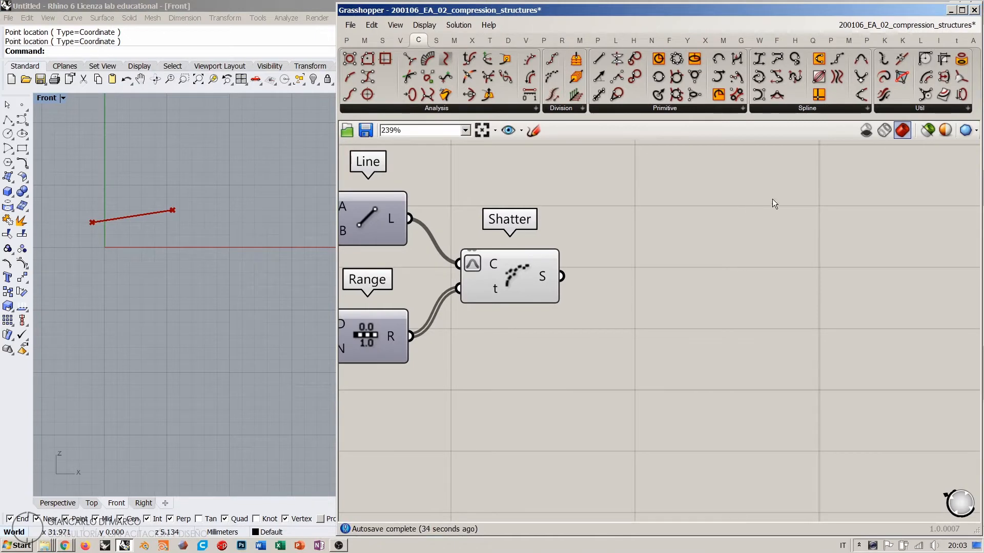
Compare the component sets offered by the two installed Kangaroo versions
left_click(885, 40)
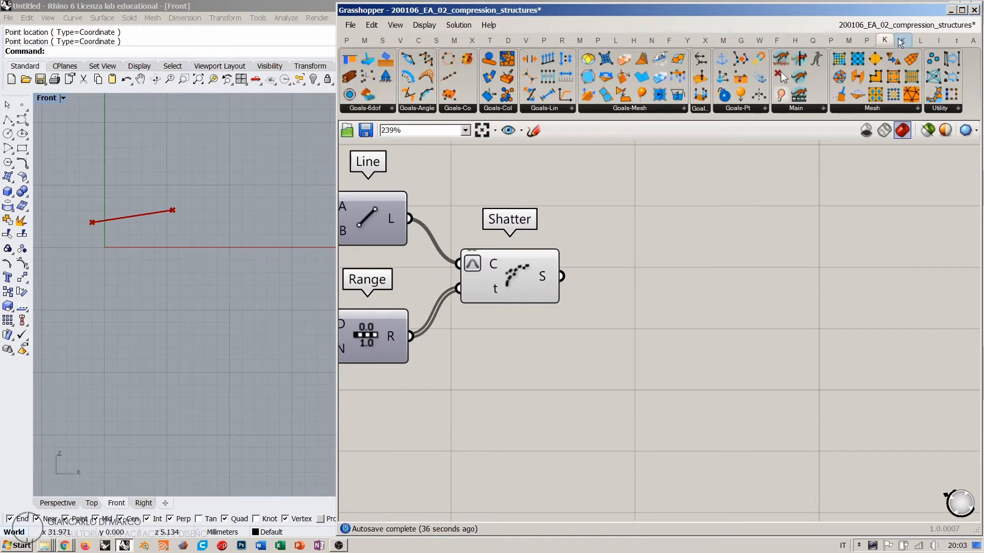
left_click(903, 41)
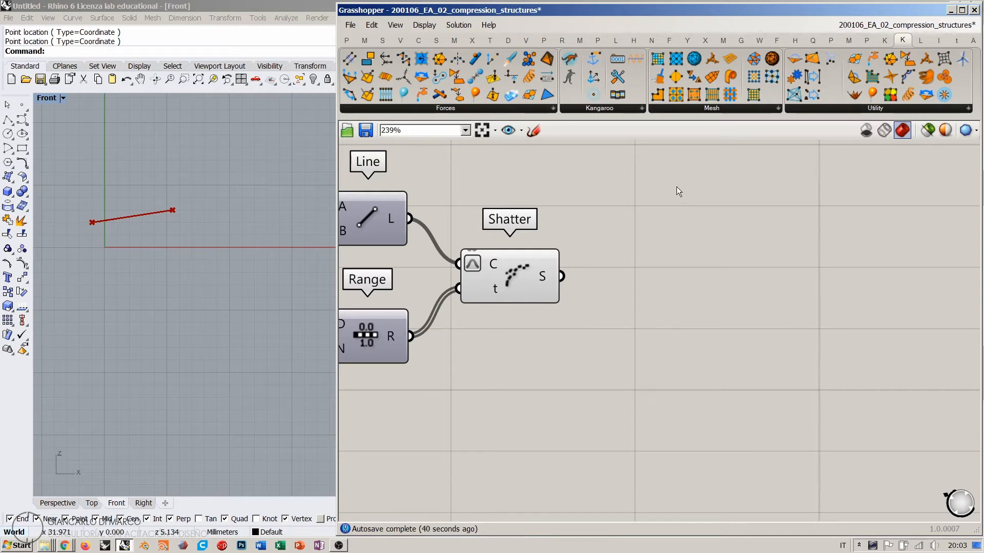
mouse_move(902, 44)
left_click(885, 40)
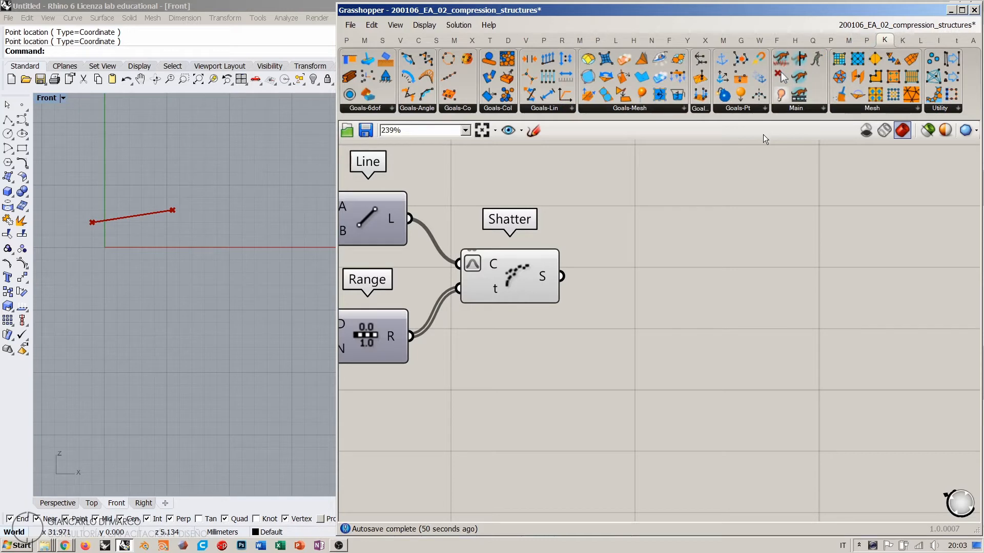
left_click(904, 41)
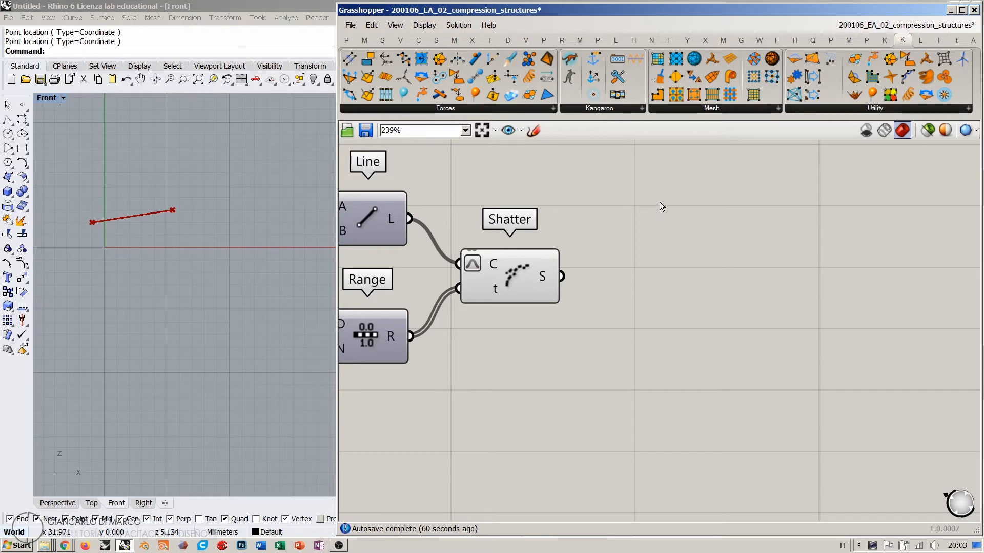
right_click_drag(124, 212, 200, 203)
scroll(163, 218, "up", 6)
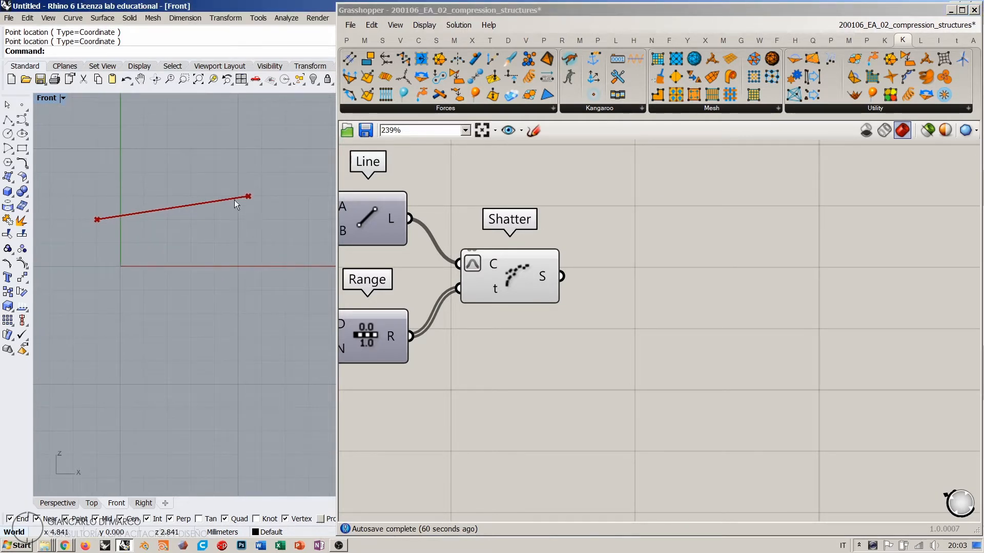
left_click(656, 237)
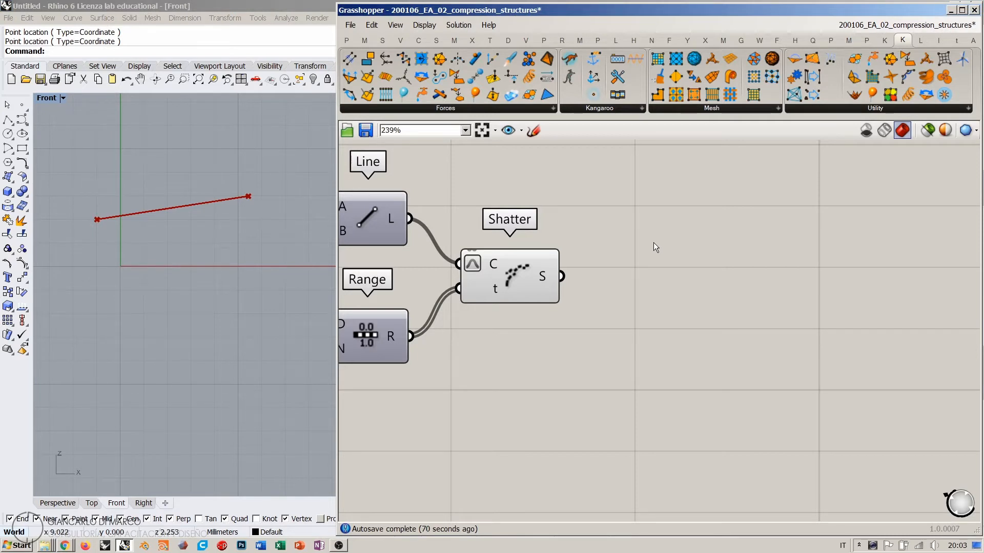
left_click(883, 41)
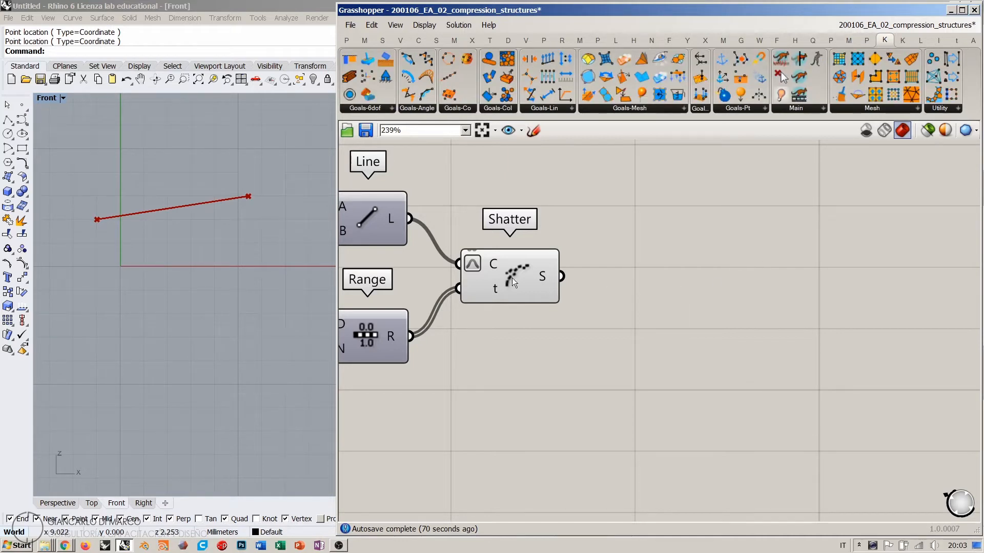
Move Shatter a little closer to its sources and place a Kangaroo Length(Line) goal beyond its segment output
left_click_drag(511, 278, 500, 275)
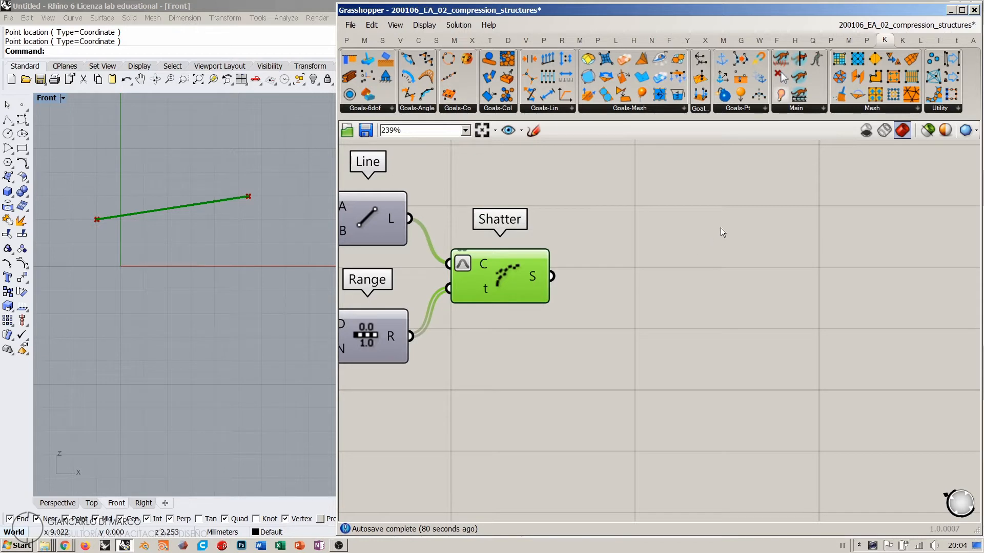
left_click(732, 245)
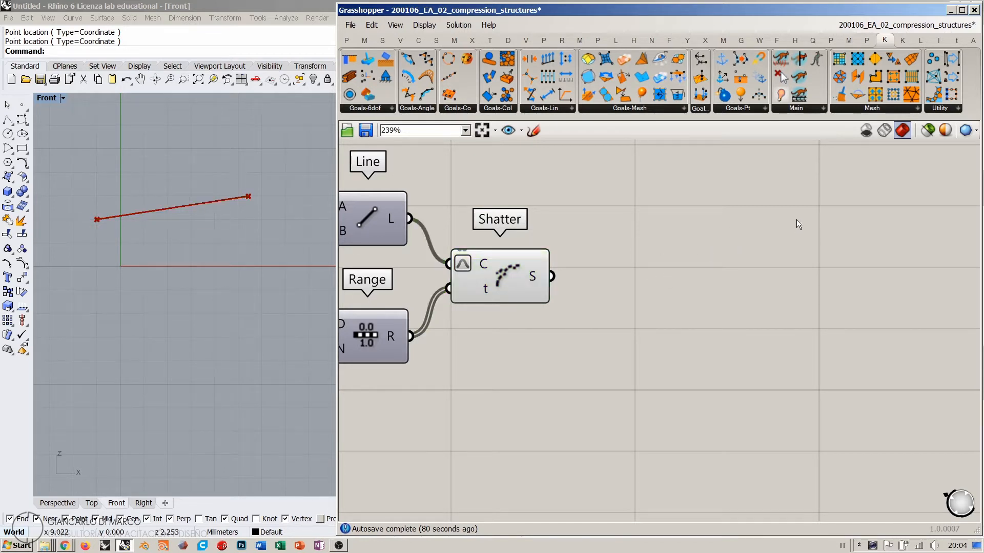
left_click(903, 41)
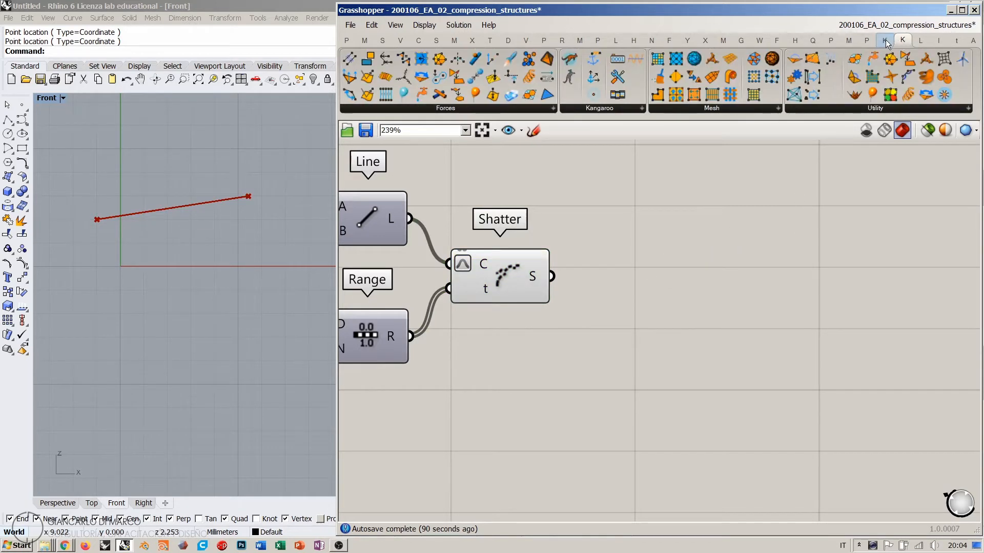
left_click(886, 41)
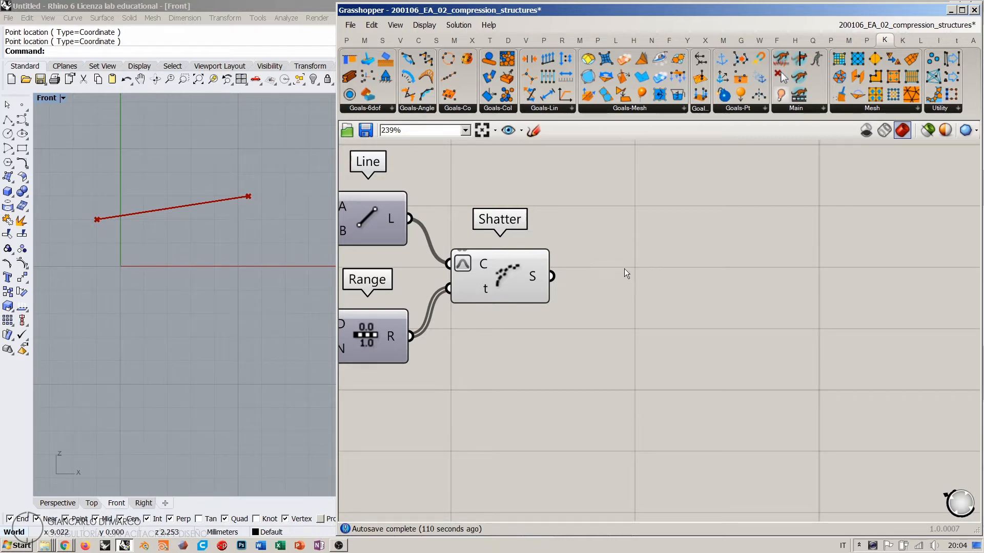
mouse_move(534, 275)
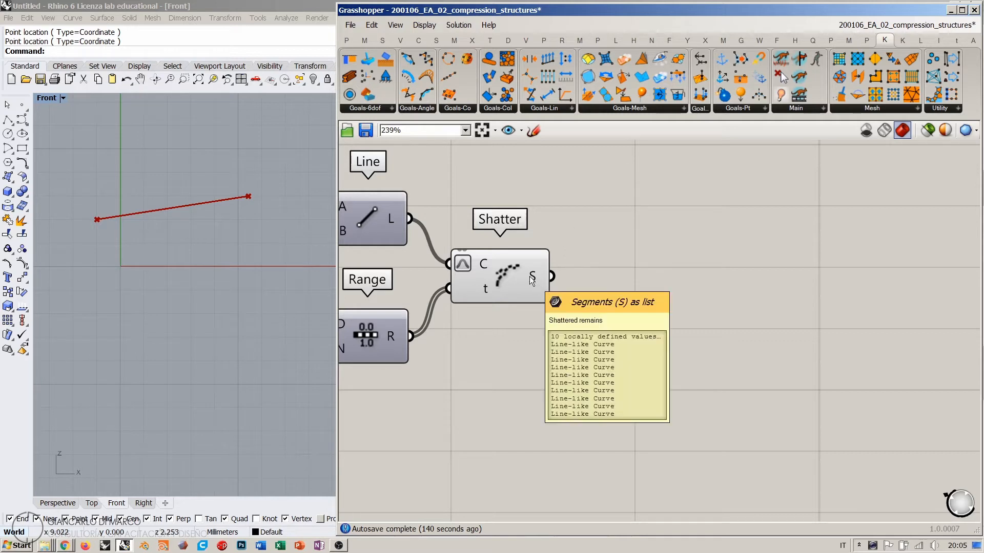
left_click(551, 109)
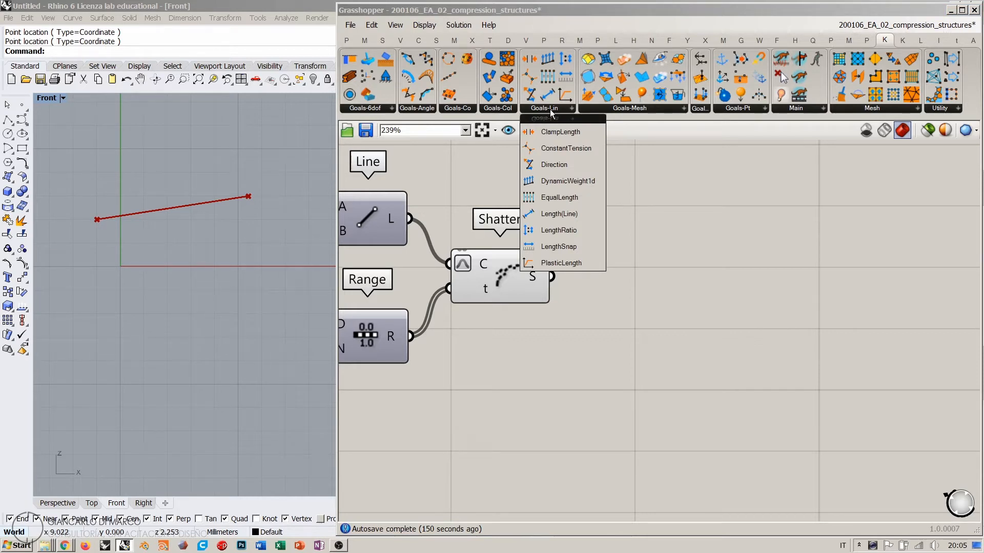
left_click(553, 214)
left_click(730, 288)
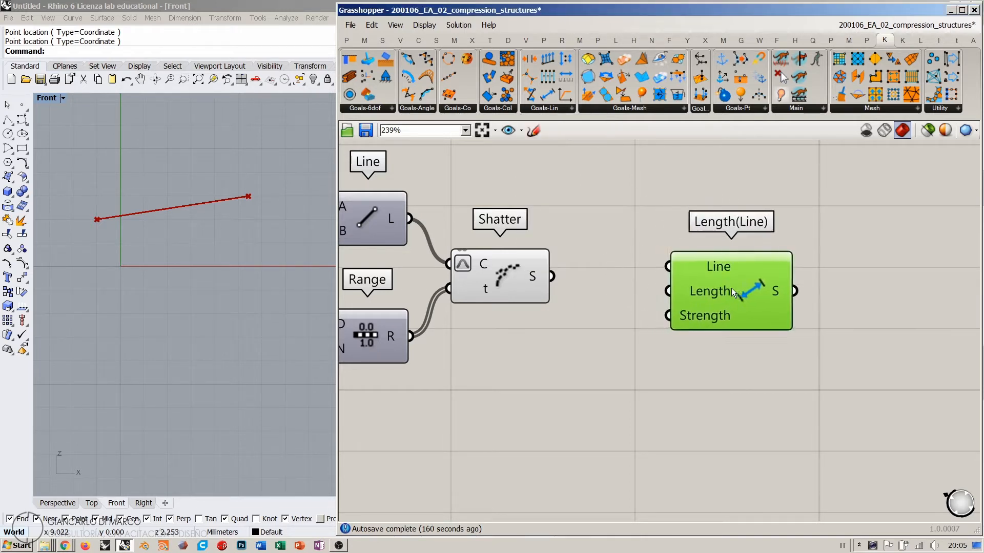
Connect Shatter's segment output to the Line input of the Length(Line) goal and align the goal so the wire runs straight
left_click_drag(552, 278, 668, 266)
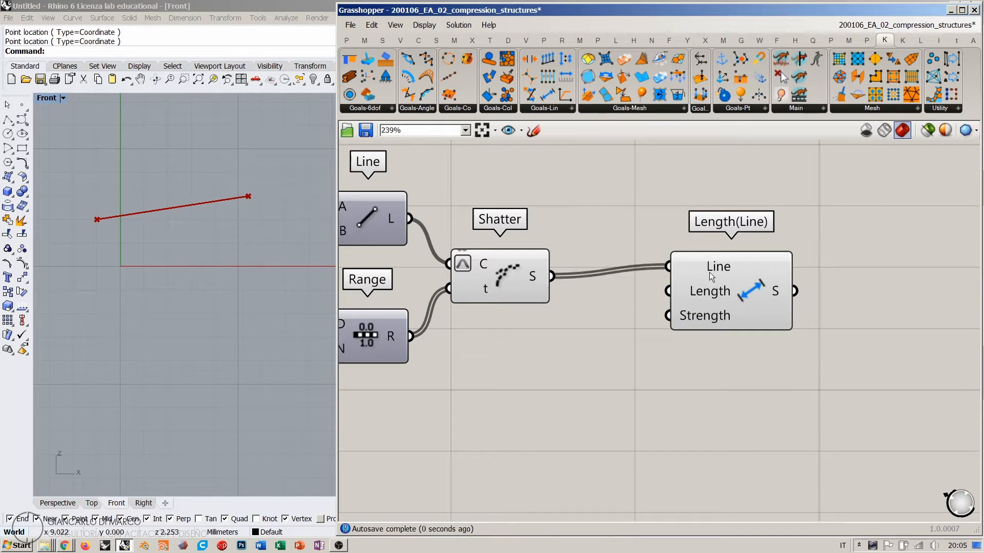
left_click_drag(731, 272, 743, 281)
left_click(695, 236)
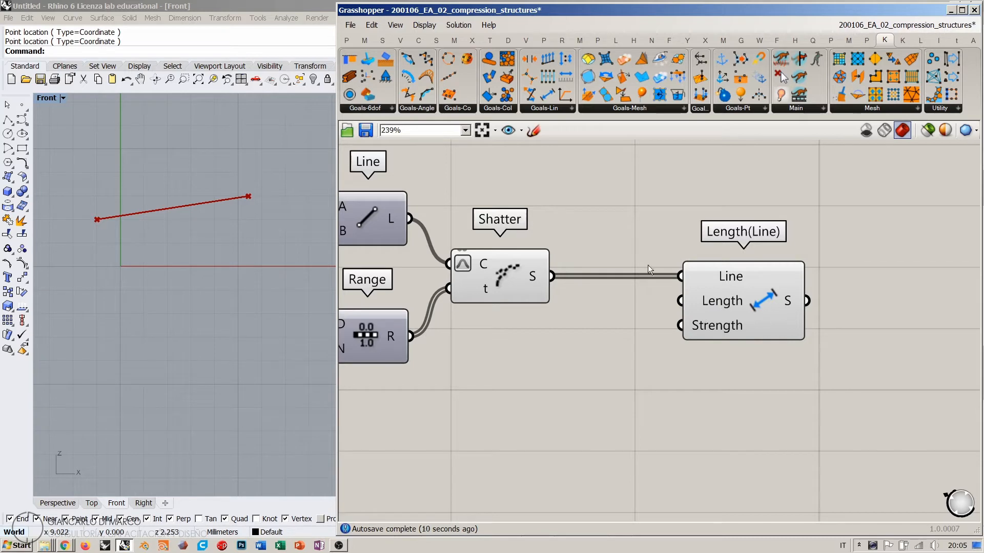
Turn off the preview of the Shatter component
left_click(509, 279)
left_click(674, 218)
scroll(626, 250, "down", 4)
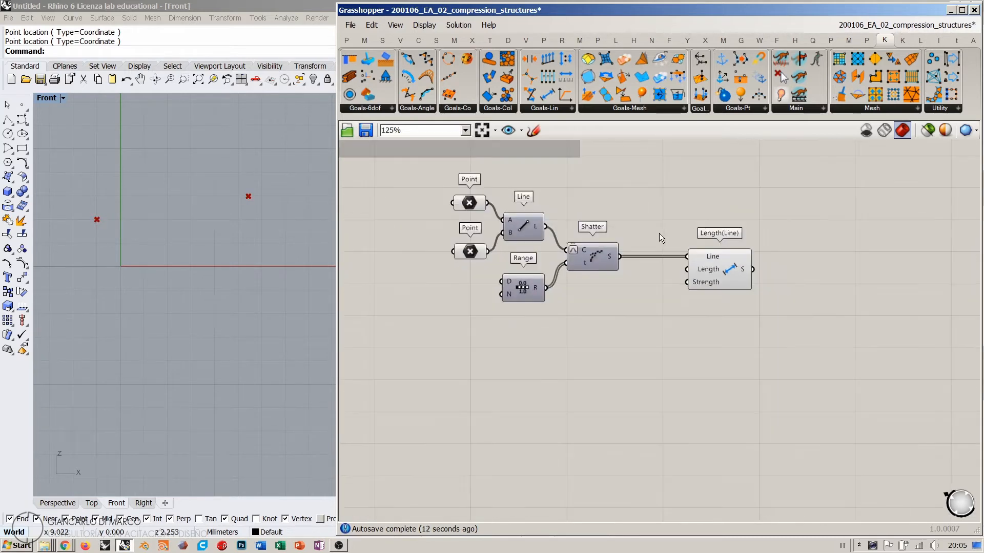
Move Length(Line) slightly farther from Shatter, shift the whole group lower on the canvas, and bring the second Point closer to the first
left_click_drag(699, 262, 703, 262)
left_click_drag(746, 310, 481, 192)
left_click_drag(536, 230, 552, 288)
left_click(579, 281)
scroll(635, 263, "up", 3)
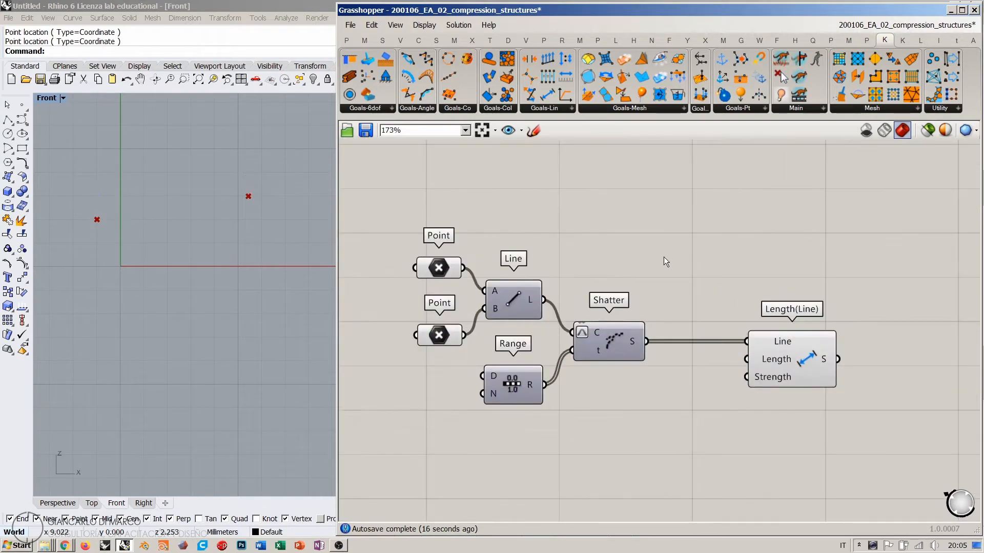
right_click_drag(639, 233, 641, 251)
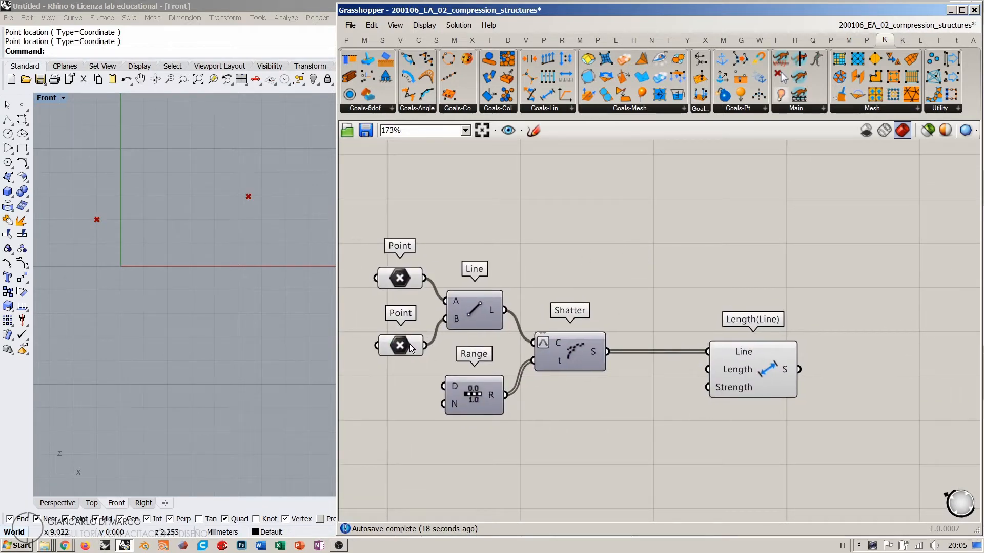
left_click_drag(409, 344, 407, 337)
left_click(507, 229)
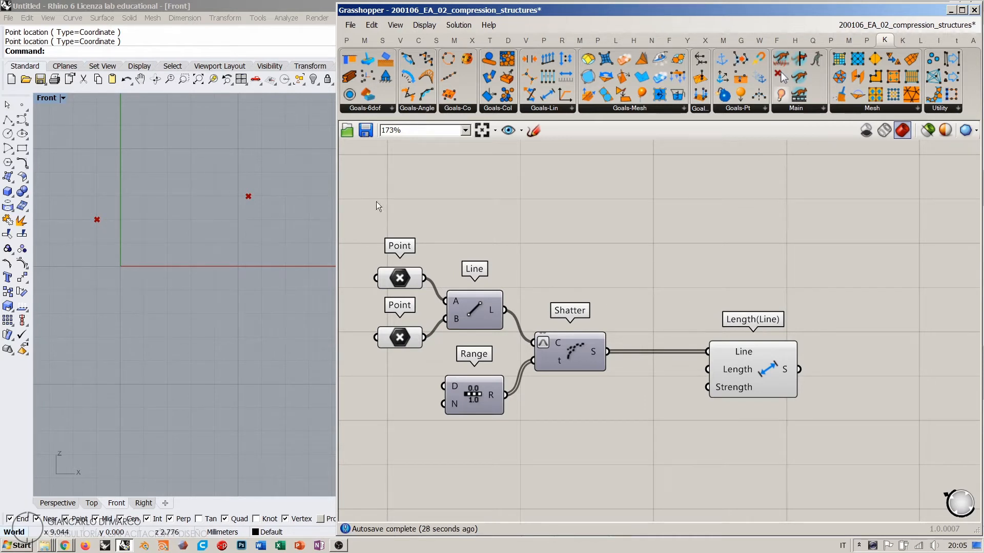
Place a Kangaroo Anchor goal above Length(Line) and connect both Point parameters to its P input
left_click(738, 107)
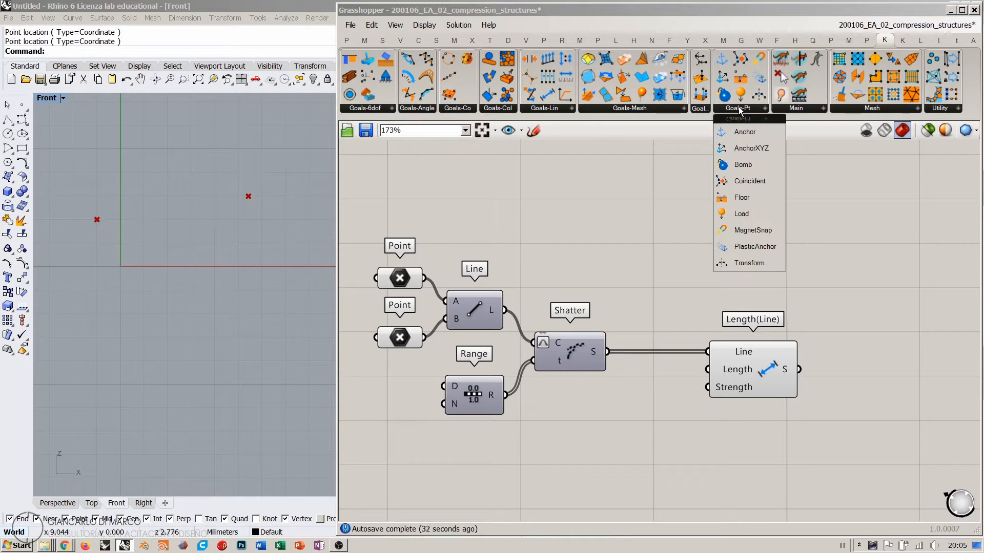
left_click(742, 133)
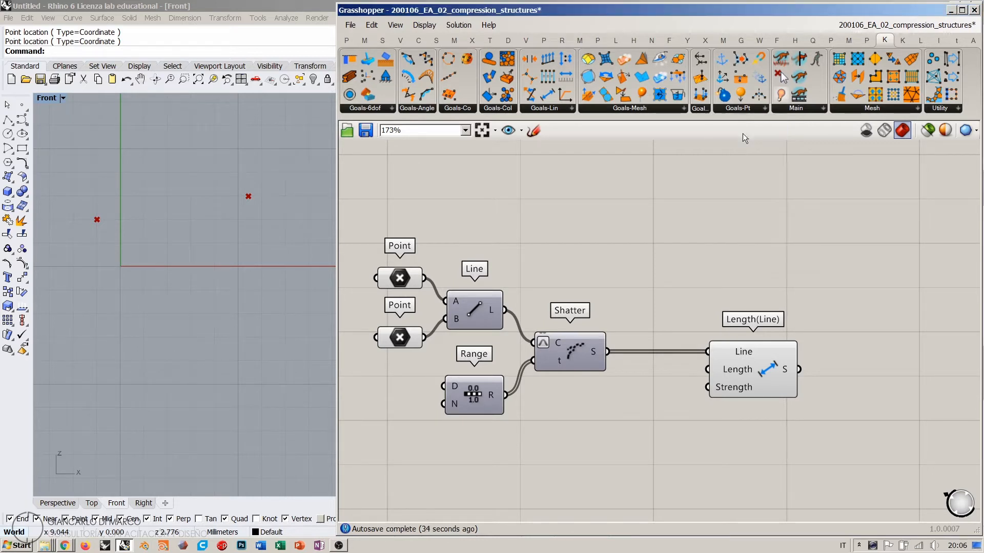
left_click(745, 241)
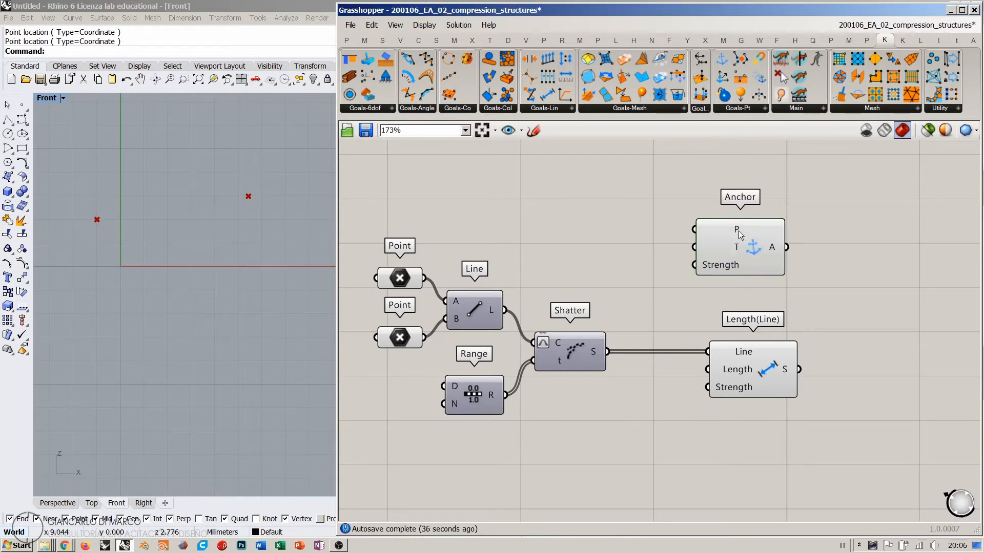
left_click_drag(424, 278, 695, 229)
left_click_drag(425, 337, 693, 232, "shift")
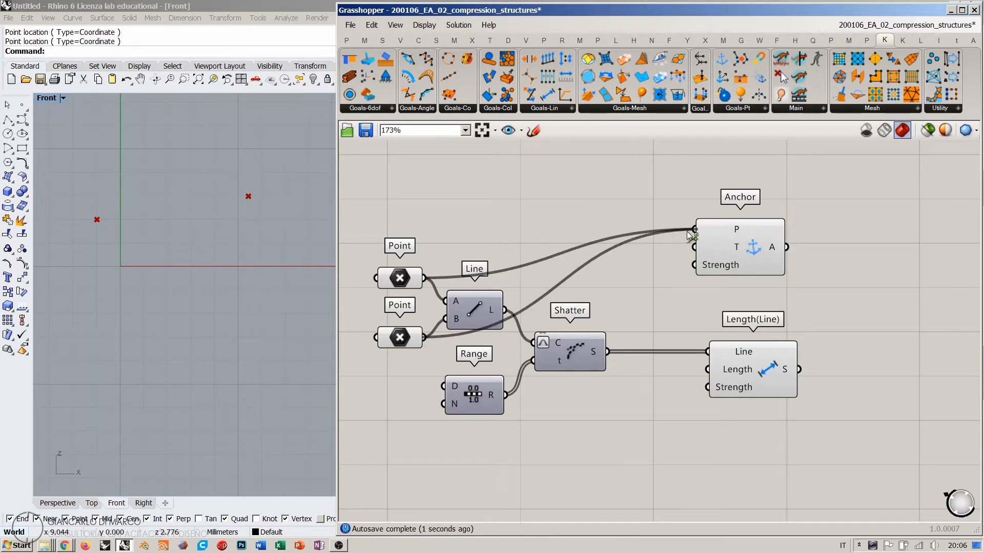
Align the Anchor goal with Length(Line) and stack it closely above that component
left_click_drag(756, 242, 768, 270)
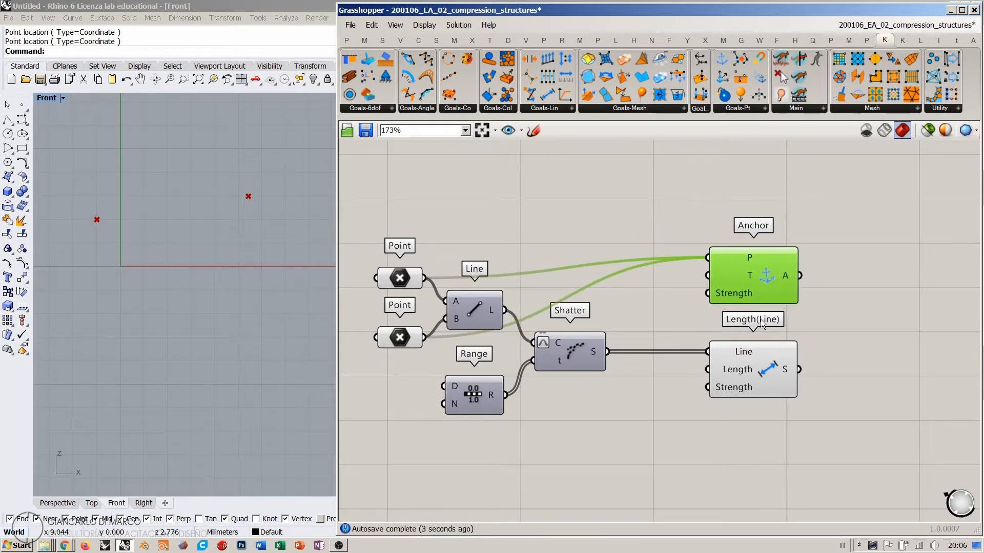
left_click(767, 371)
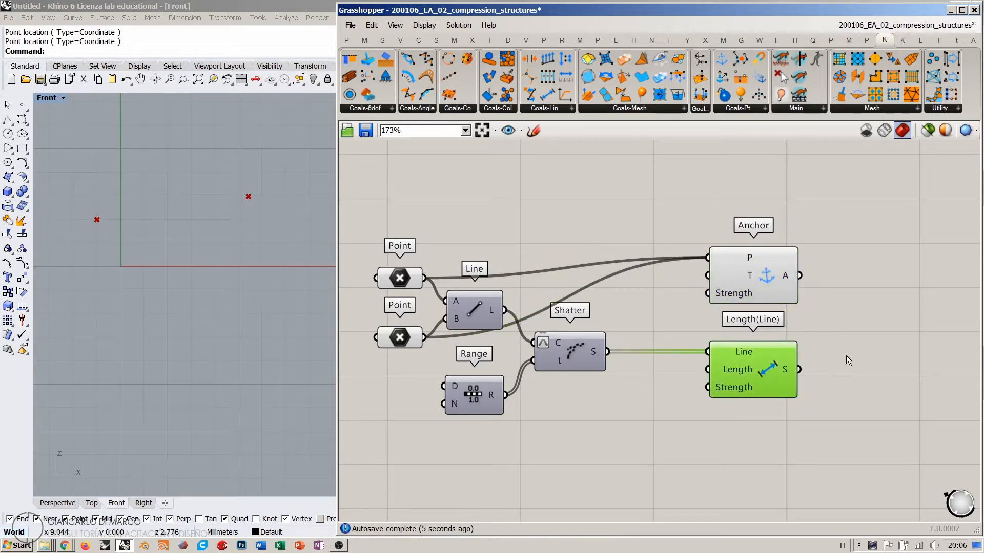
left_click(843, 330)
left_click_drag(765, 277, 766, 297)
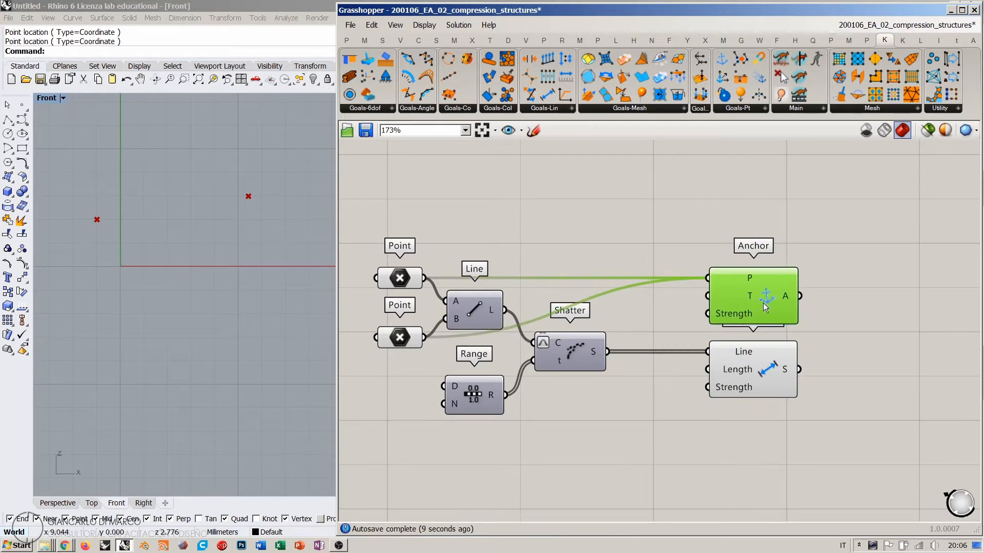
left_click(858, 352)
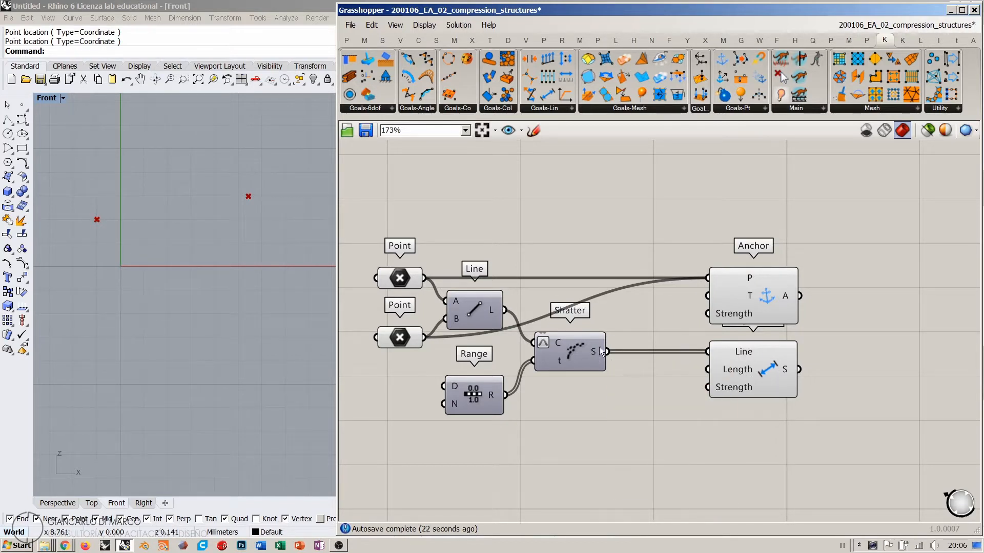
right_click_drag(650, 401, 655, 341)
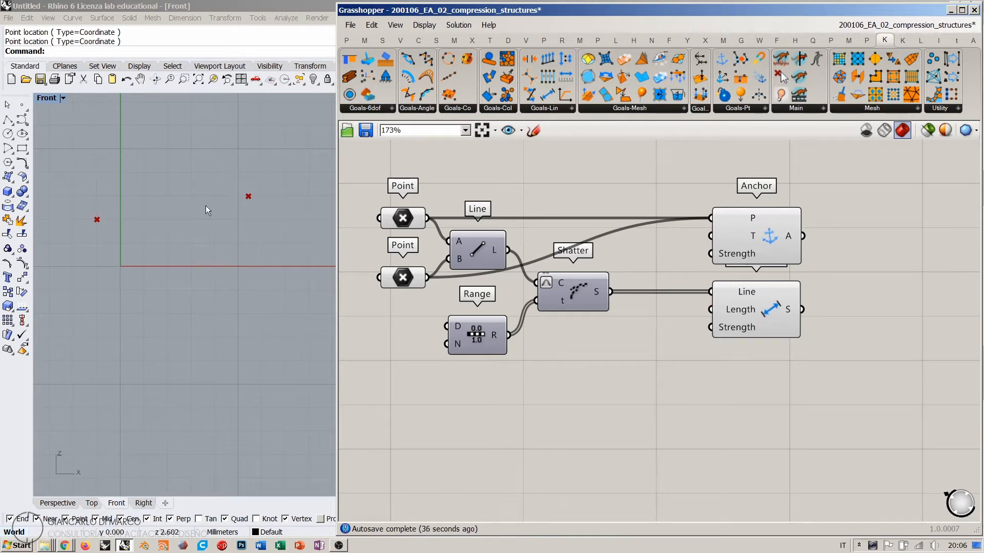
Add an Evaluate Curve component below Shatter, connect Line's output to its curve input, and nudge Range away from it
double_click(573, 390)
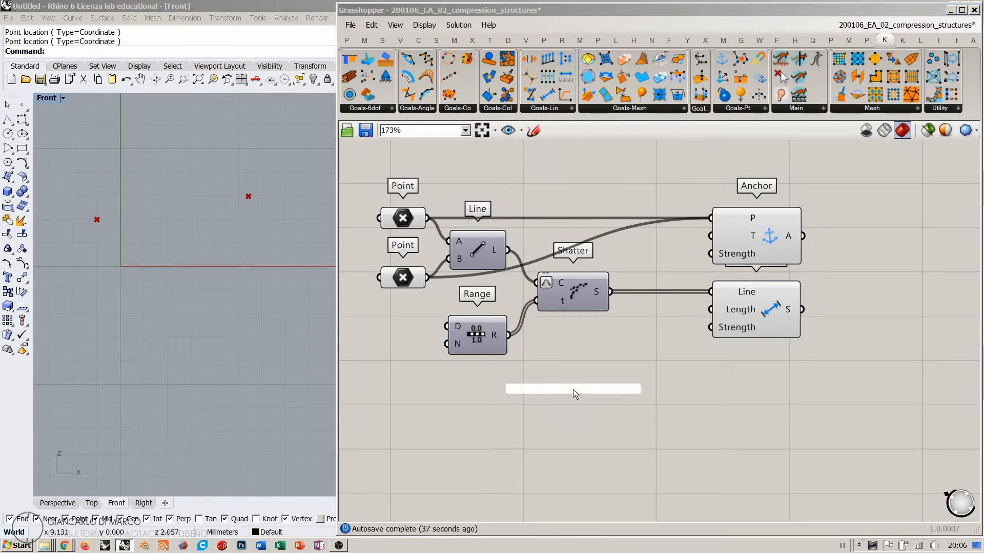
type("eva")
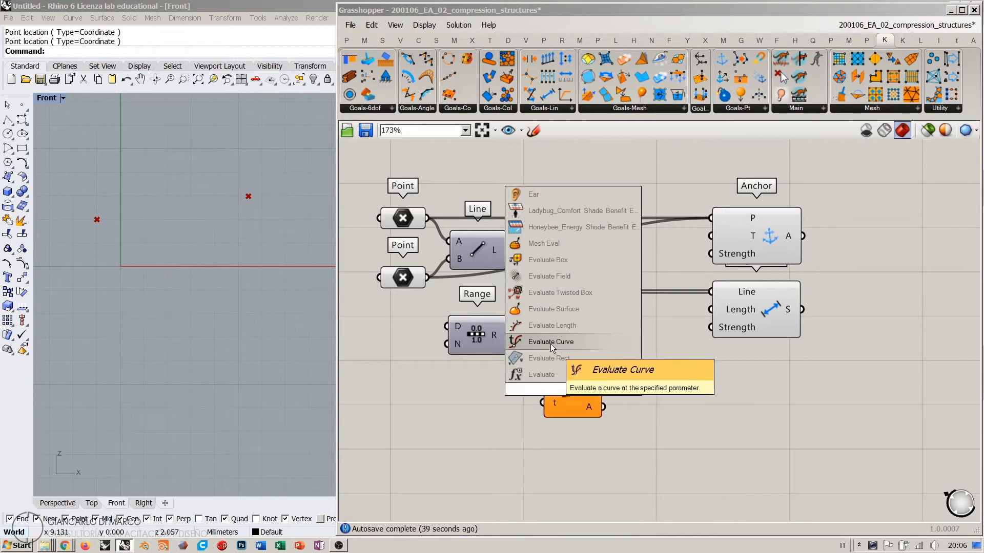
left_click(550, 342)
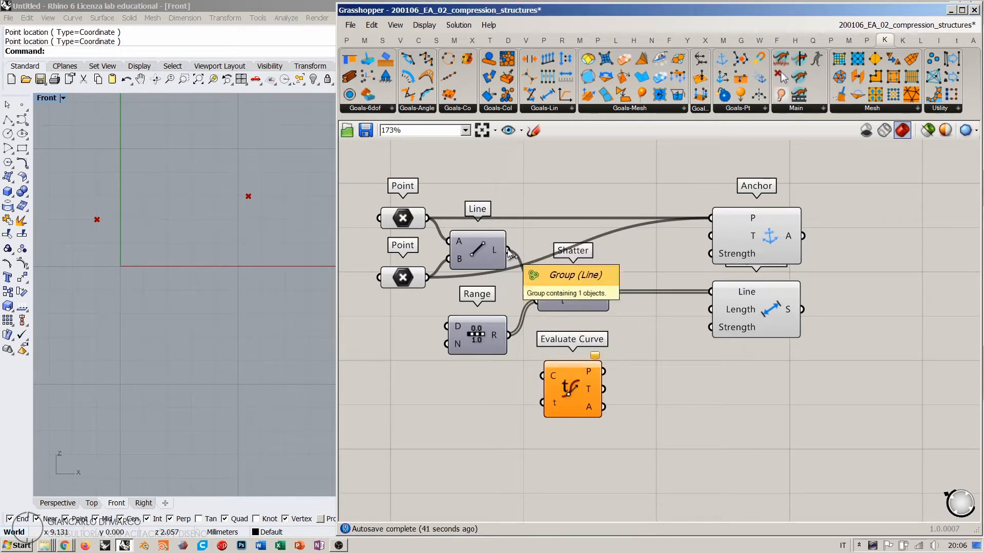
left_click_drag(509, 251, 542, 374)
left_click_drag(496, 339, 482, 336)
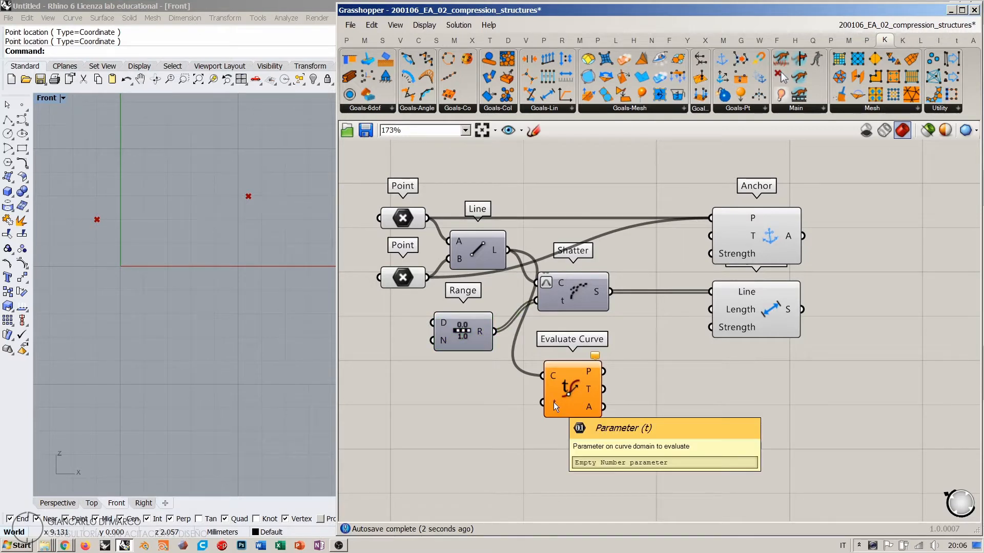
Reparameterize Evaluate Curve's curve input and connect Range's output to its t input
scroll(479, 455, "up", 3)
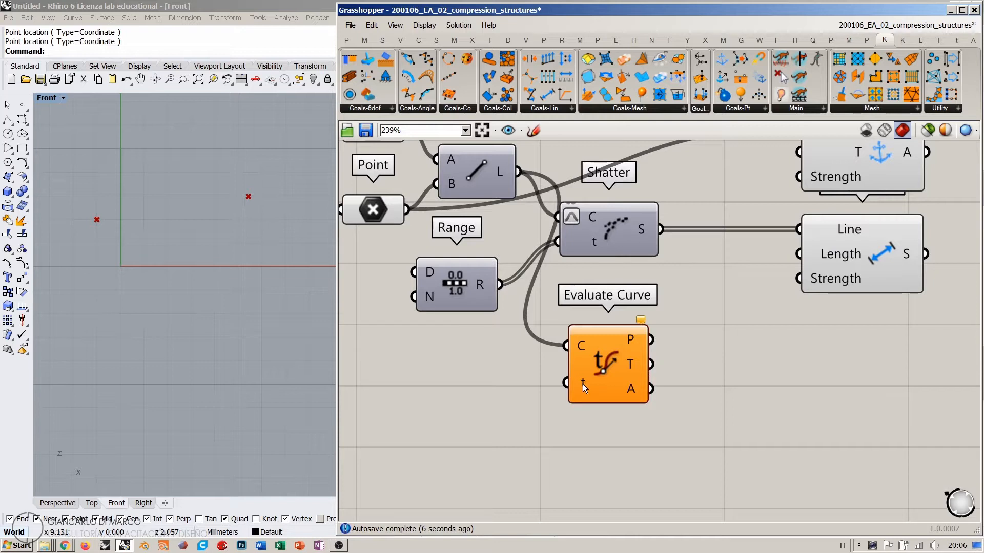
right_click(579, 344)
left_click(625, 426)
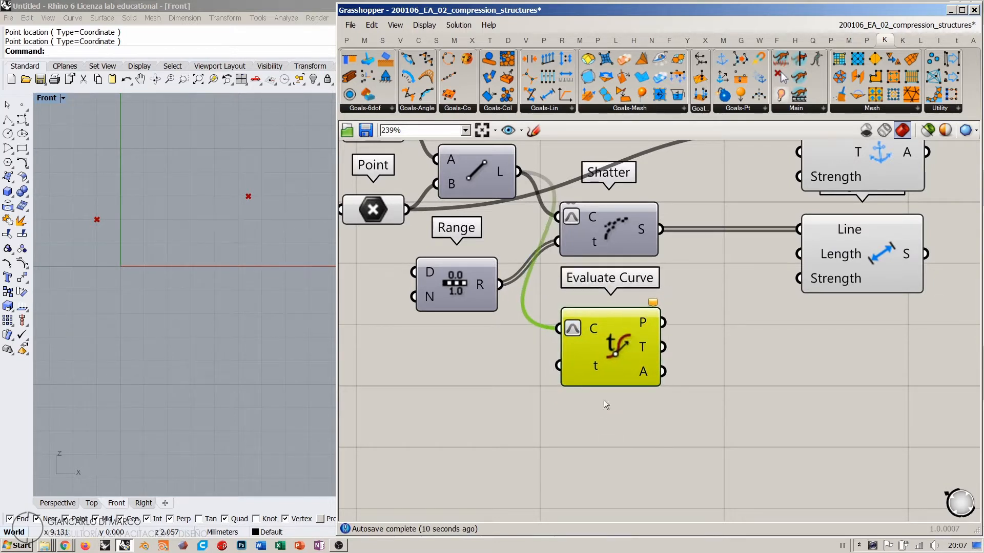
left_click_drag(495, 285, 558, 366)
left_click(494, 407)
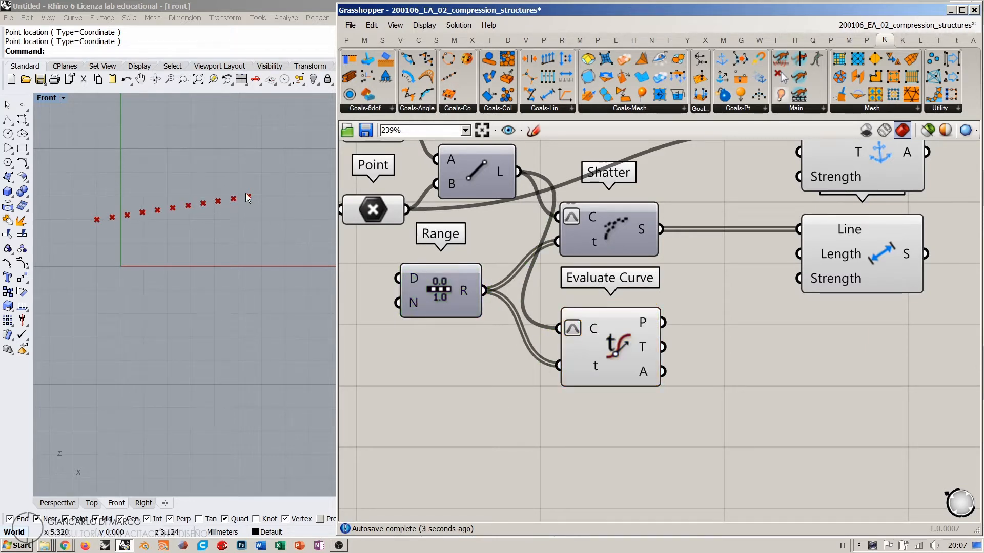
Place a Kangaroo Load goal below Length(Line) and connect Evaluate Curve's point output to its P input
right_click_drag(719, 307, 668, 348)
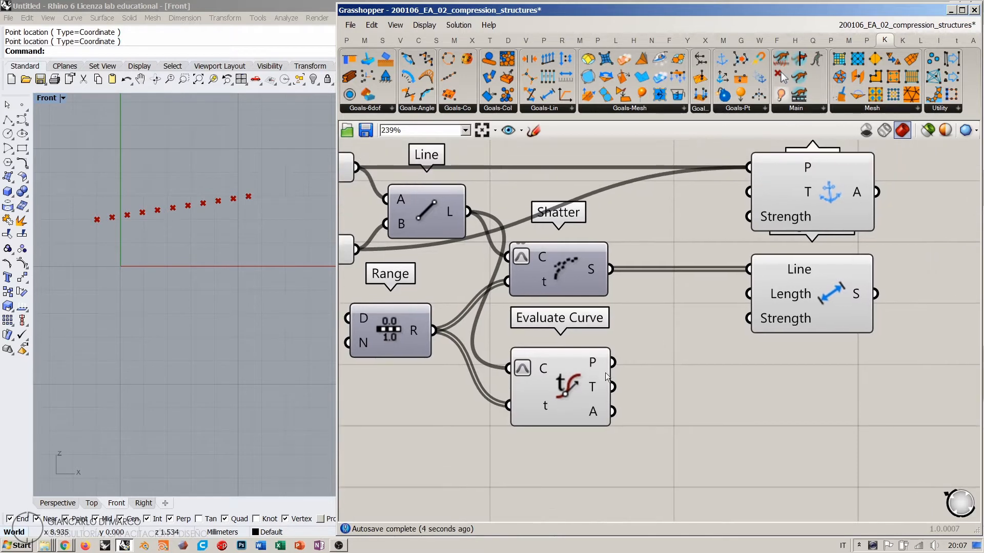
left_click(581, 385)
mouse_move(592, 363)
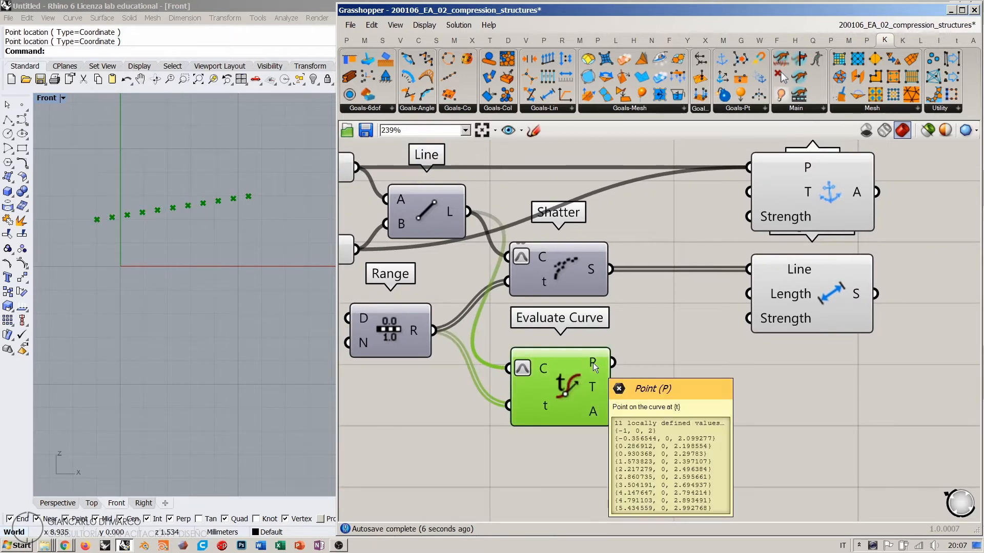
left_click(691, 362)
right_click_drag(676, 331, 622, 323)
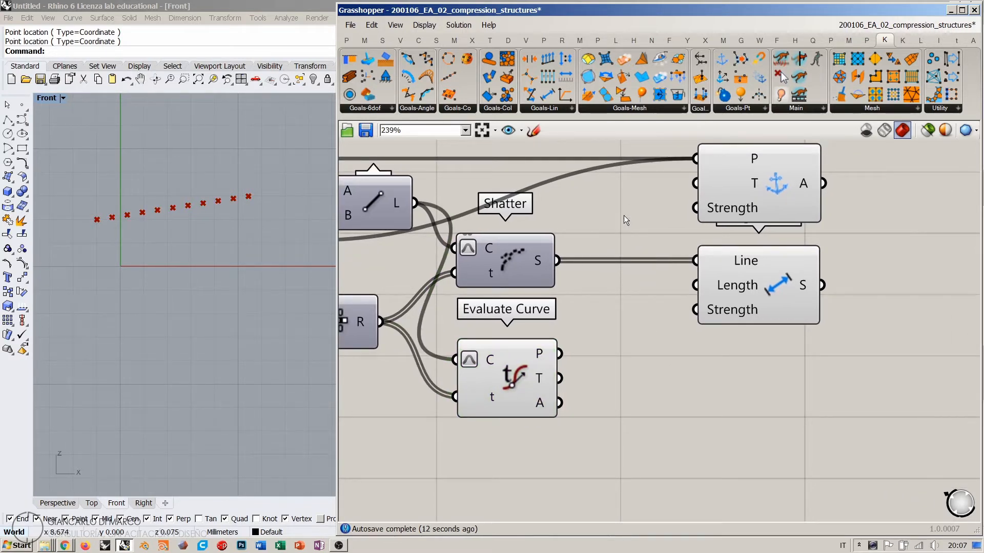
left_click(737, 110)
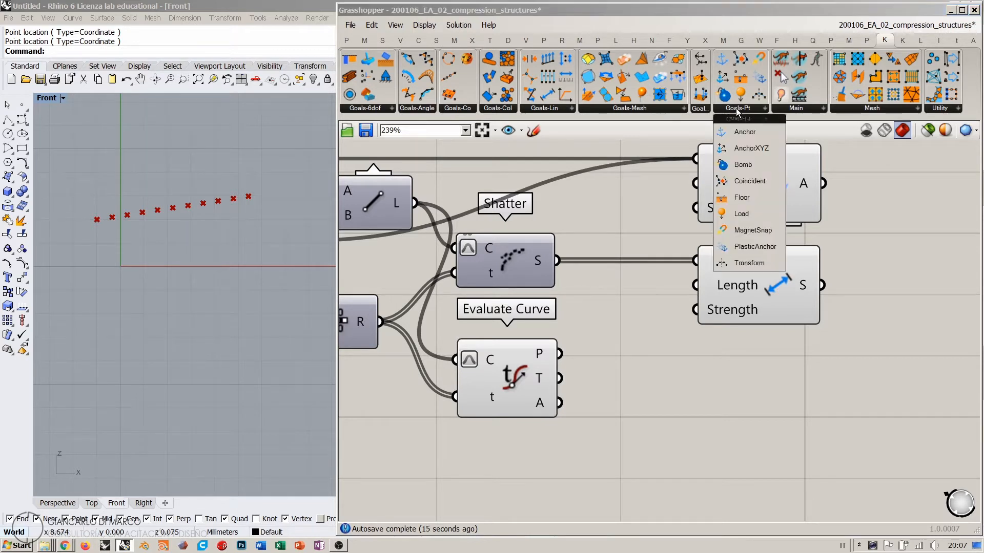
left_click(741, 213)
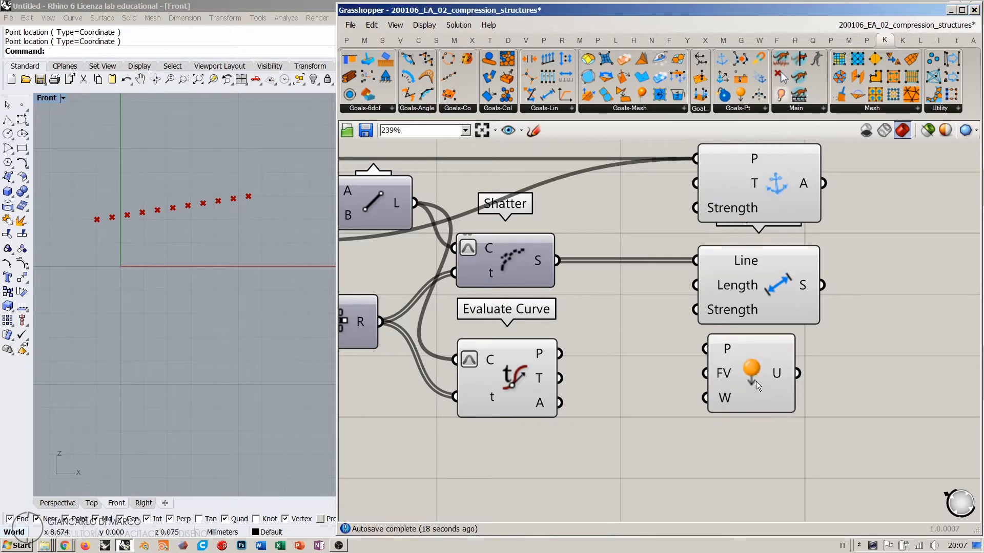
left_click(771, 405)
left_click(670, 367)
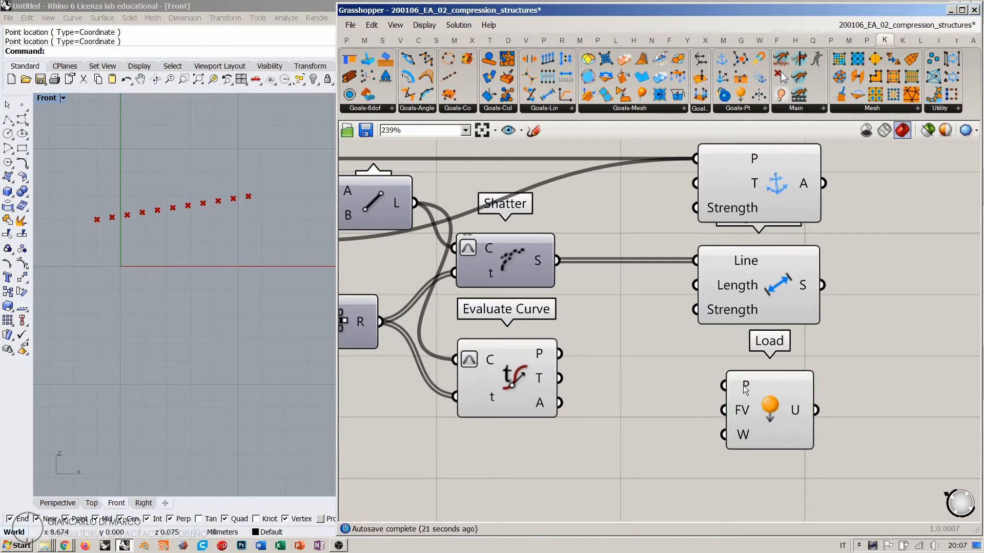
left_click_drag(560, 353, 722, 386)
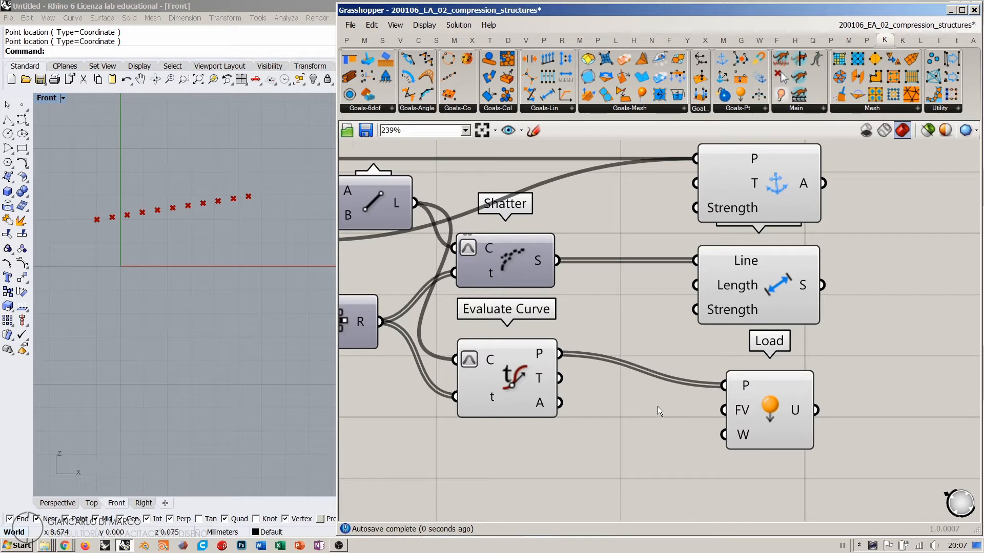
Move Range and Evaluate Curve lower on the canvas, lining up Evaluate Curve's point output with the Load goal's P input
right_click_drag(657, 407, 641, 312)
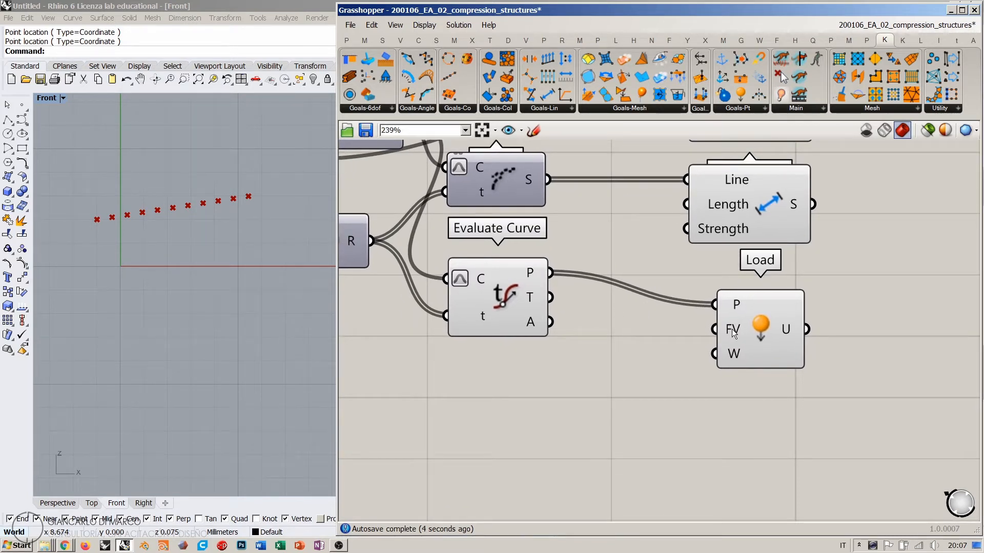
mouse_move(733, 333)
right_click_drag(186, 229, 187, 265)
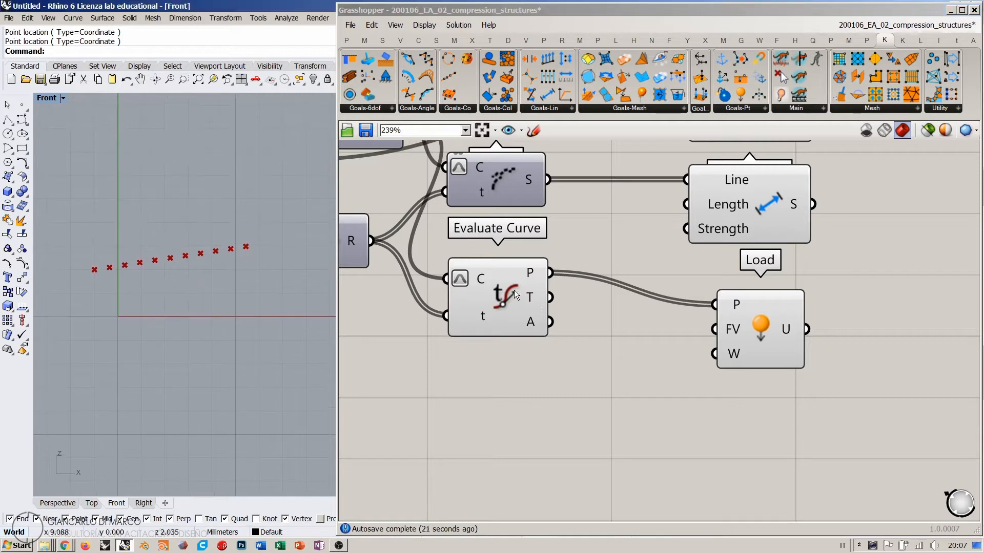
left_click_drag(514, 284, 514, 297)
scroll(512, 298, "down", 2)
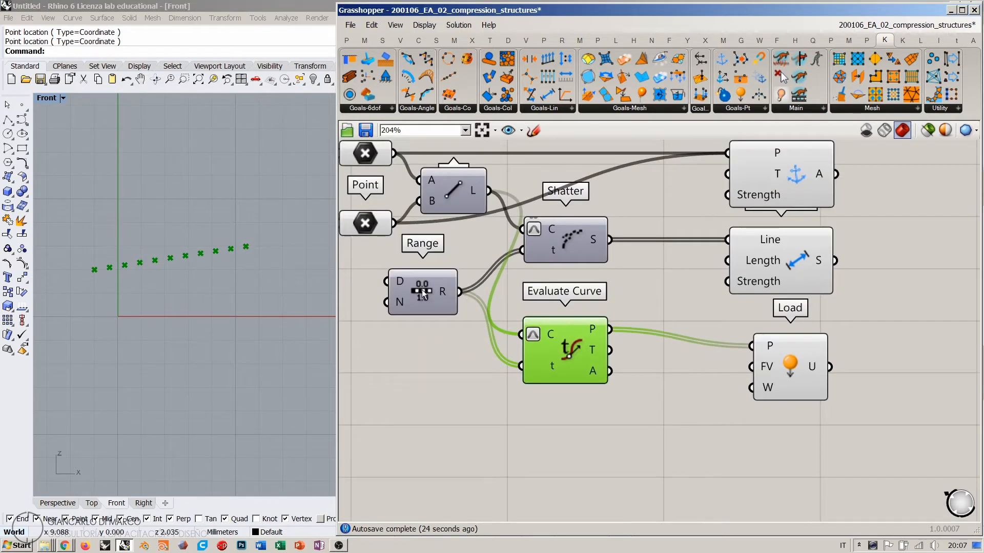
left_click(413, 312)
left_click_drag(413, 312, 414, 318)
left_click(496, 404)
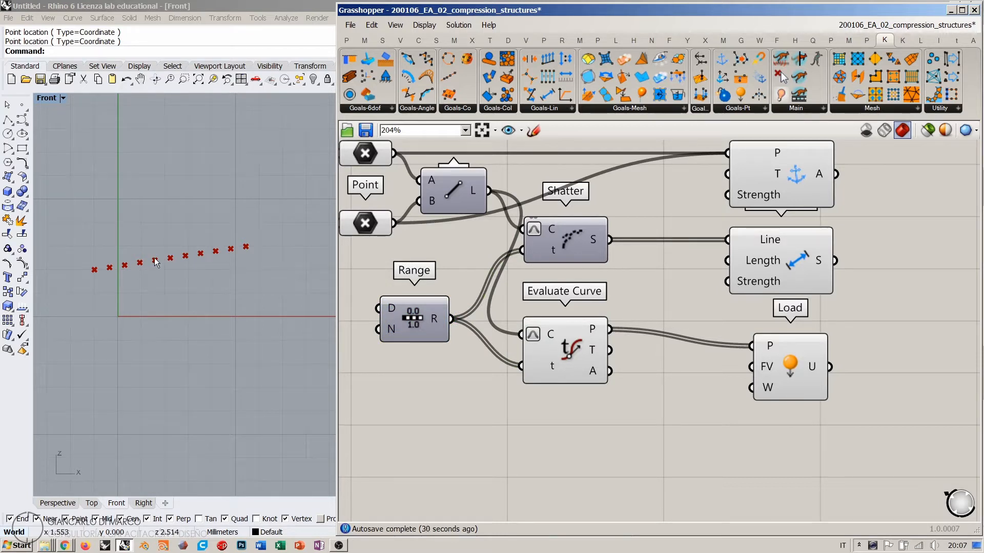
mouse_move(791, 371)
left_mouse_down()
mouse_move(793, 362)
mouse_move(792, 374)
left_mouse_up()
left_click_drag(586, 354, 579, 367)
left_click(482, 405)
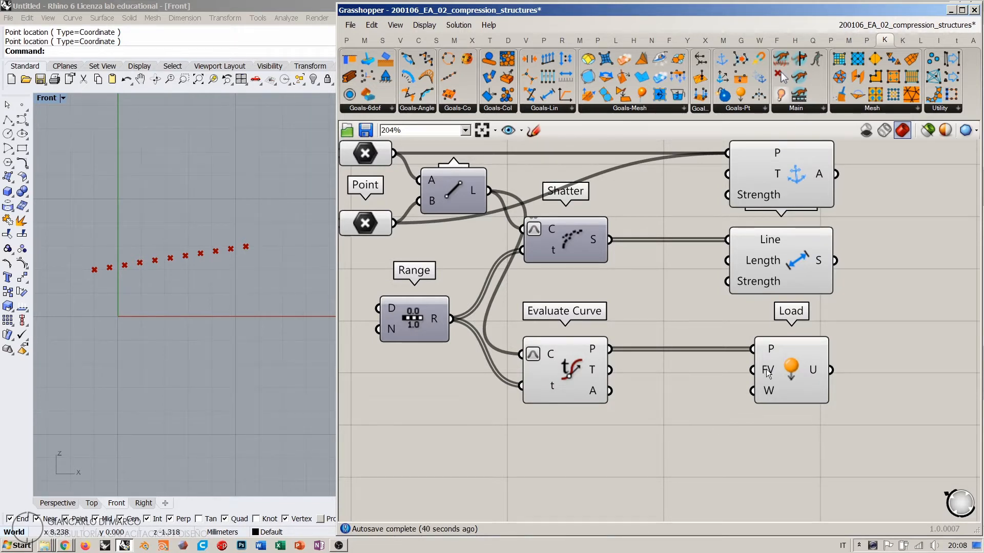
mouse_move(768, 373)
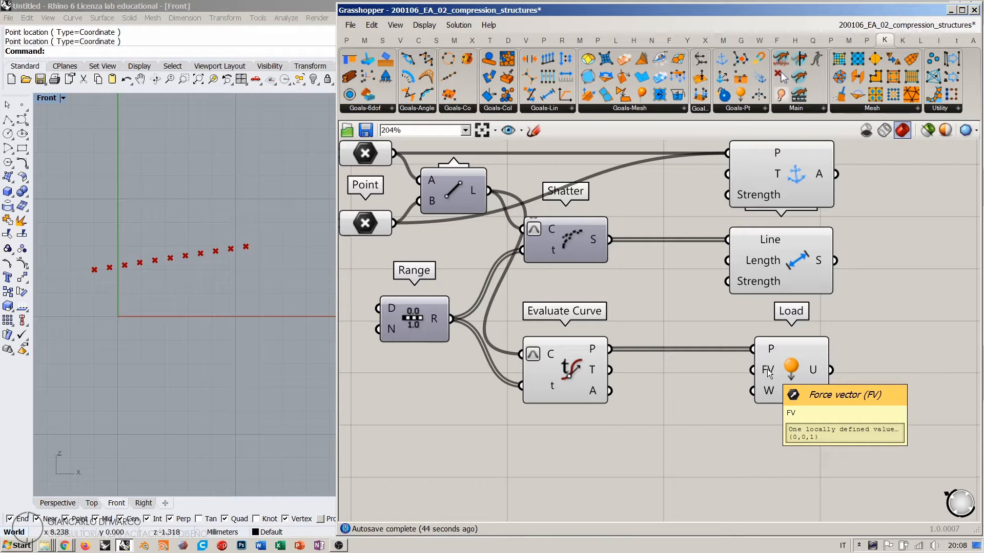
Add a Unit Z vector below Evaluate Curve and connect its output to the Load goal's FV input
double_click(657, 452)
type("z")
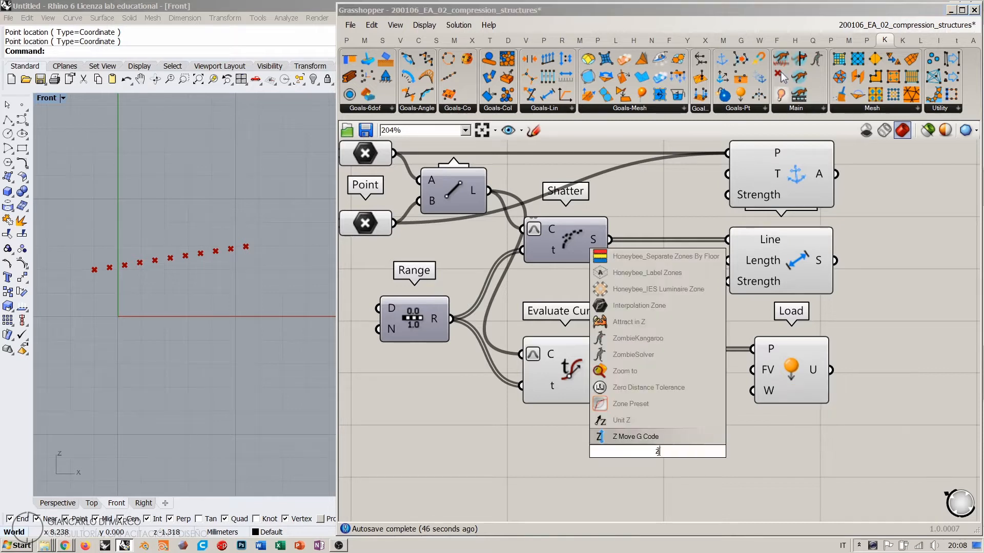
left_click(634, 420)
left_click_drag(662, 450, 669, 446)
left_click_drag(753, 370, 696, 431)
Create a panel containing -1 beside Unit Z and connect it to Unit Z's F input
left_click(601, 457)
double_click(600, 456)
type("\"-1")
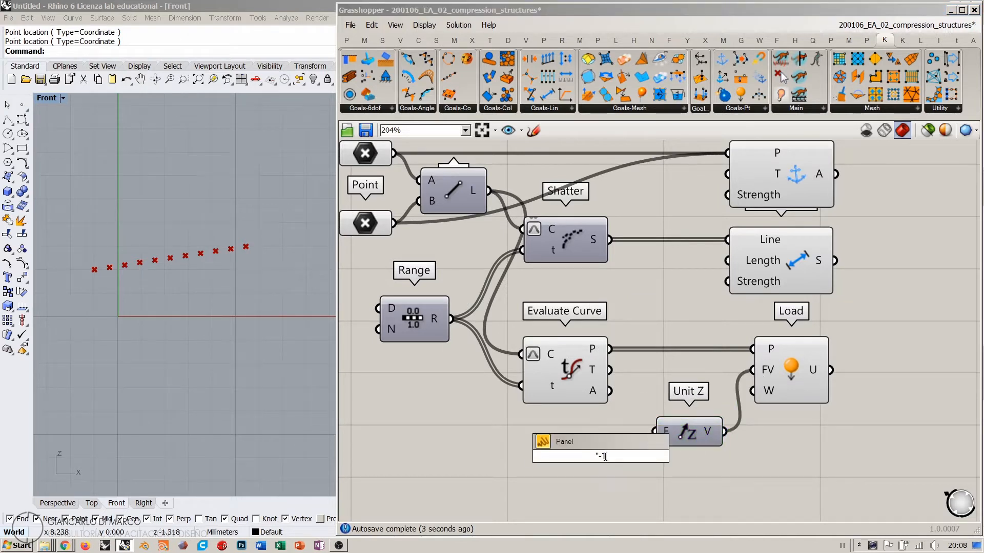
key("Return")
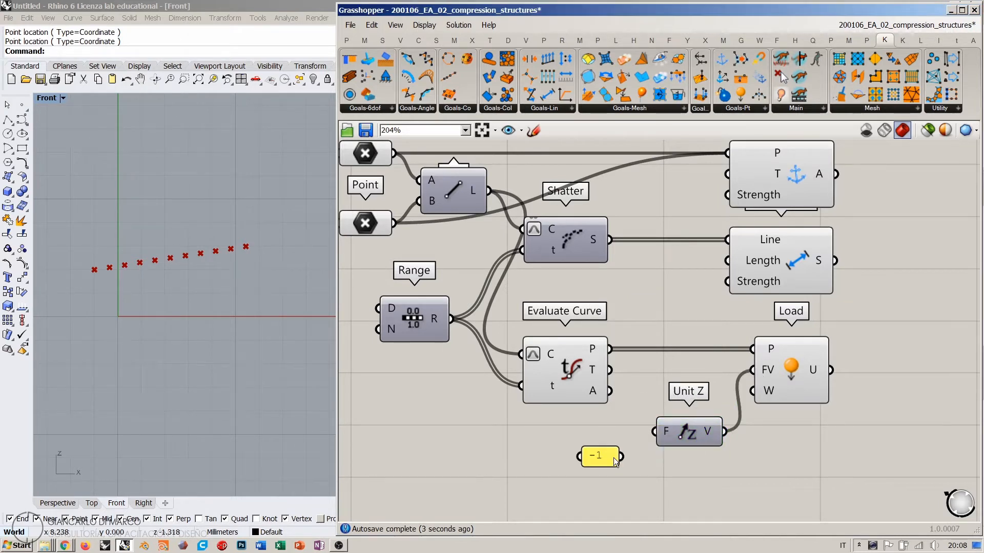
left_click_drag(589, 456, 589, 440)
left_click_drag(655, 434, 583, 430)
left_click(642, 437)
Hide the preview of Evaluate Curve and of the two Point parameters
mouse_move(767, 371)
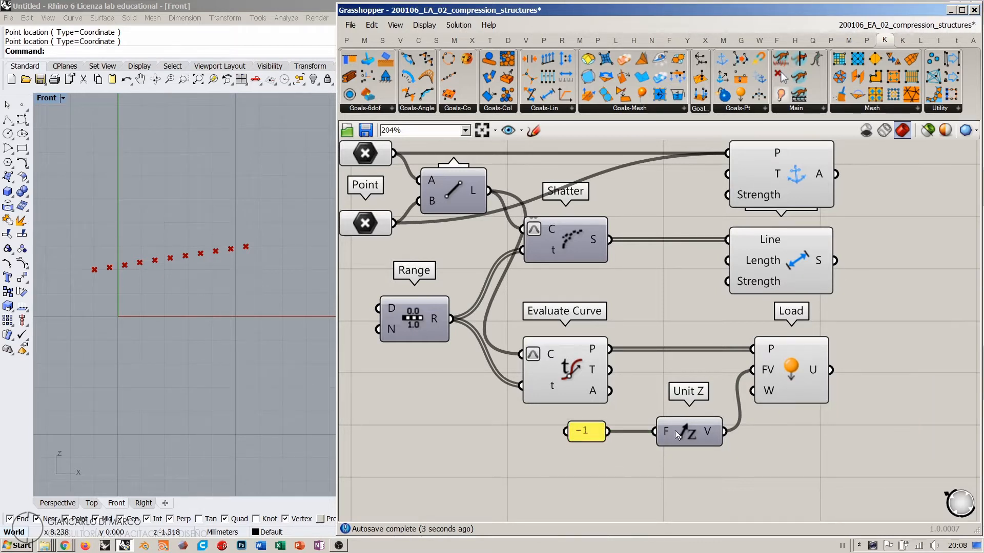
scroll(810, 395, "down", 3)
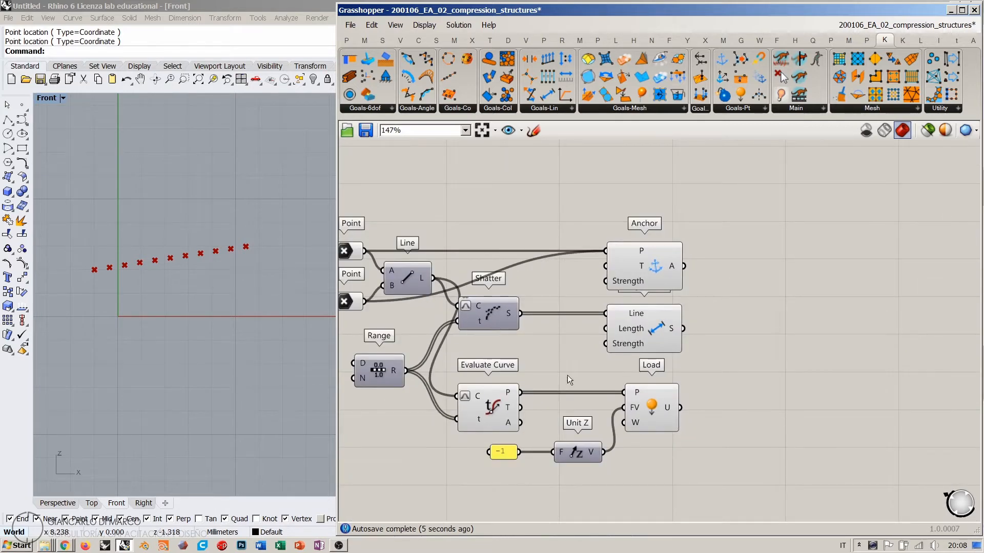
left_click(493, 404)
key("ctrl+q")
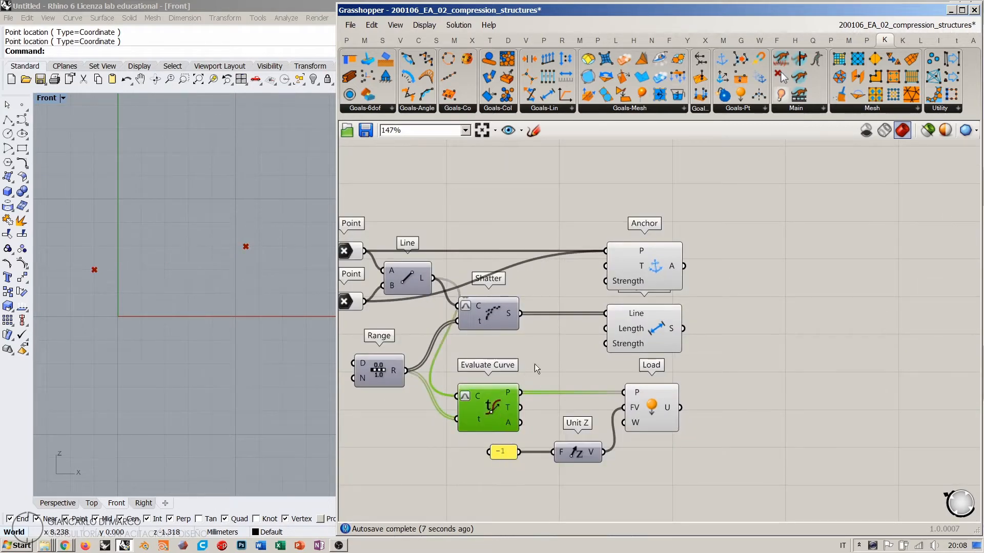
right_click_drag(490, 371, 592, 377)
left_click_drag(454, 207, 415, 313)
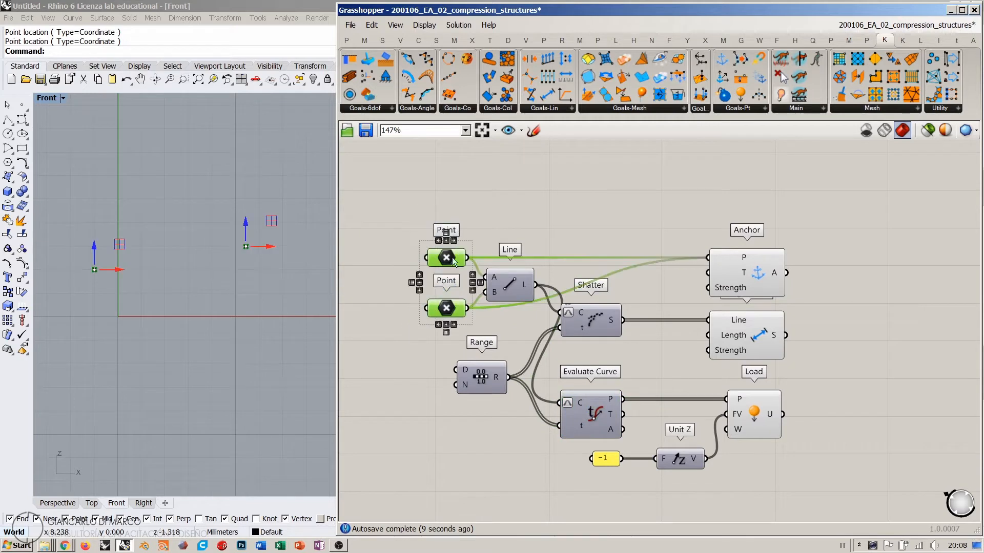
left_click(512, 228)
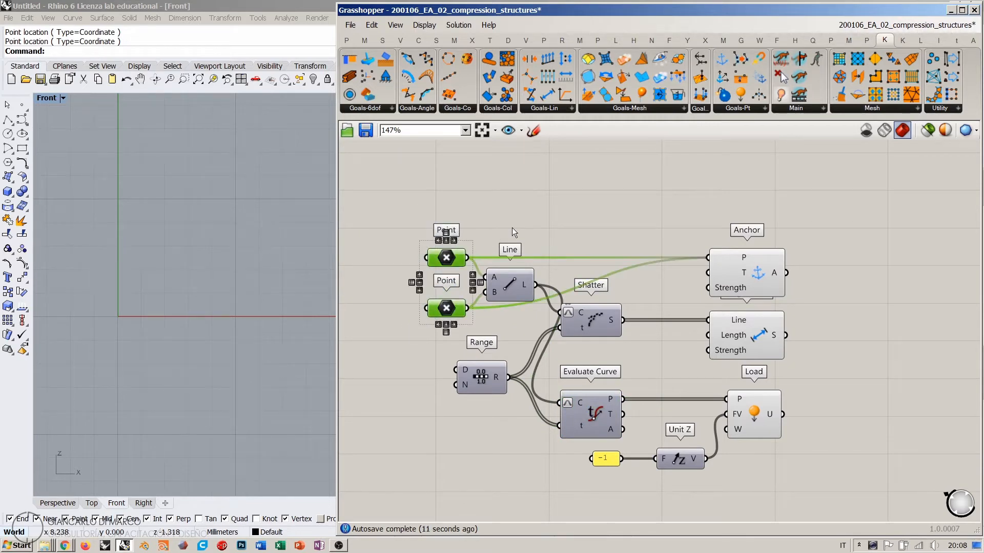
Move the -1 panel and Unit Z directly beneath Evaluate Curve, with the panel close to Unit Z's input
right_click_drag(840, 377, 794, 374)
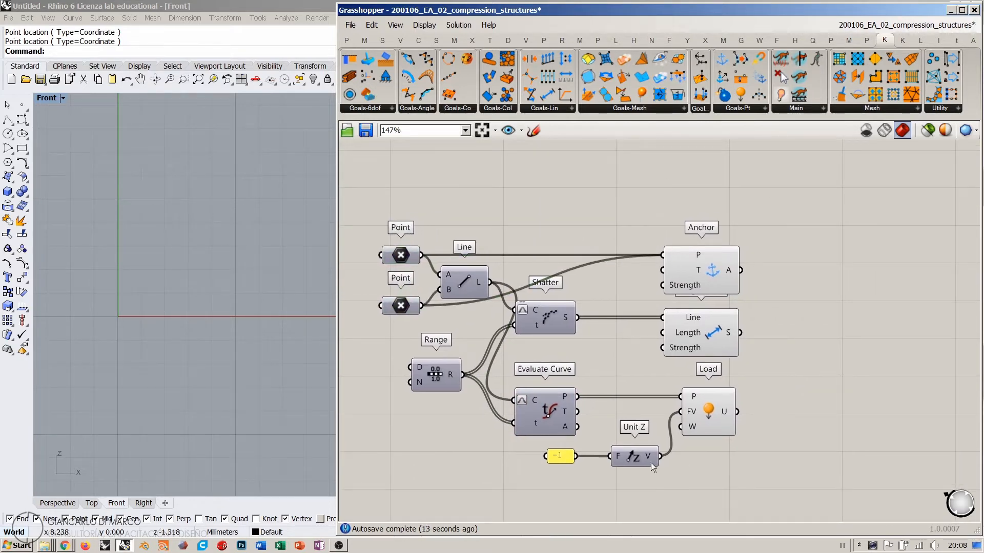
right_click_drag(632, 484, 671, 471)
left_click_drag(699, 468, 582, 434)
left_click_drag(681, 439, 600, 439)
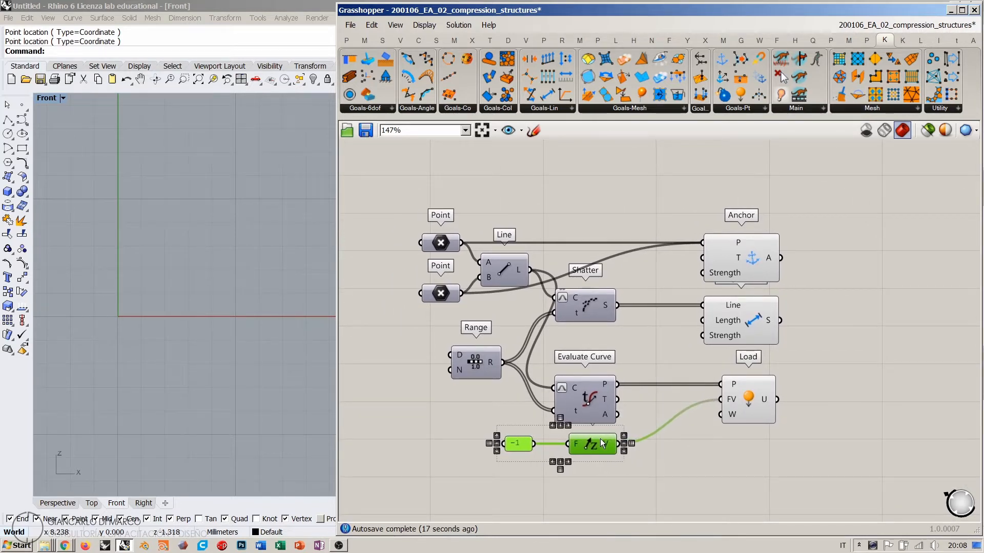
left_click(594, 473)
left_click(596, 444)
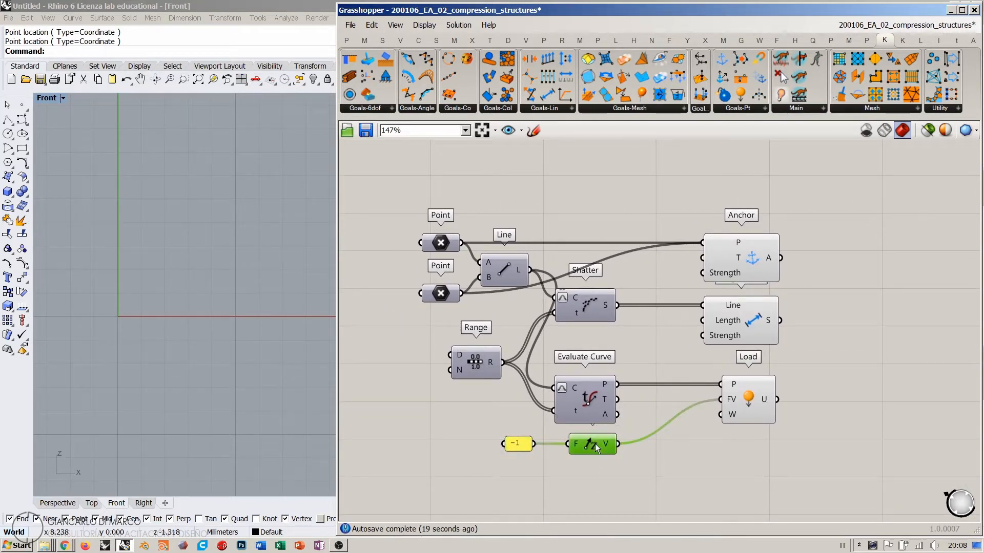
left_click_drag(595, 443, 594, 444)
left_click(587, 459)
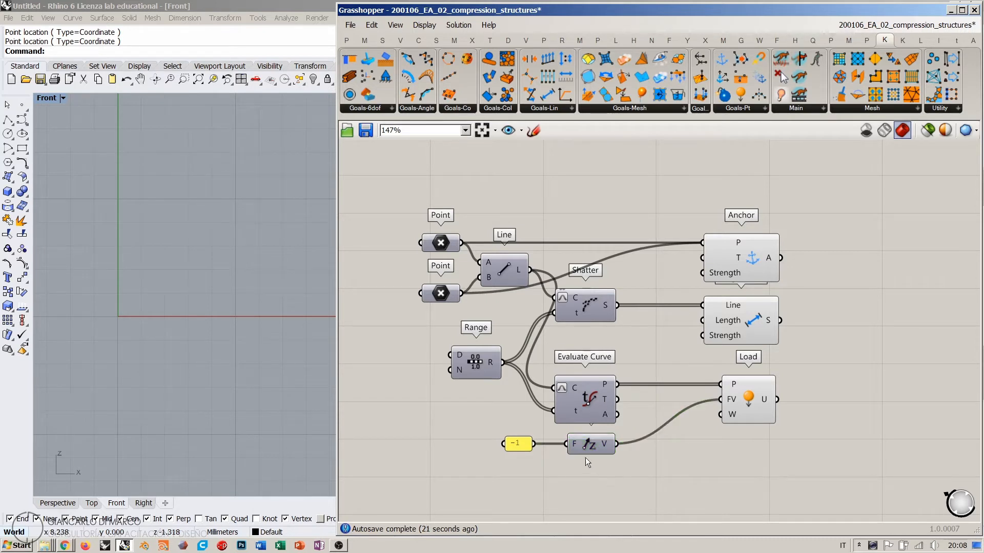
left_click_drag(515, 445, 526, 445)
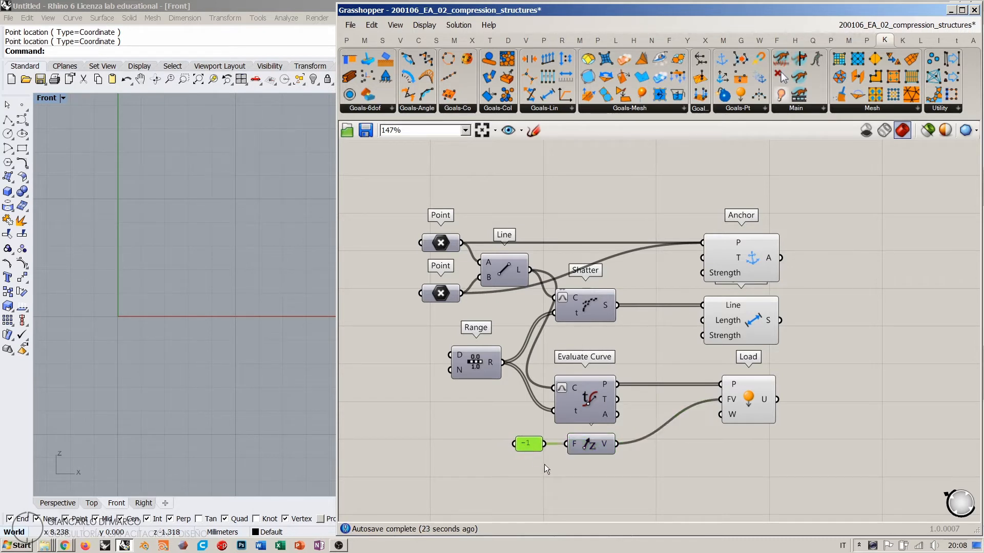
left_click(544, 464)
Move the Anchor, Length(Line) and Load goals together closer to Shatter and Evaluate Curve
right_click_drag(815, 331, 743, 328)
left_click_drag(744, 217, 641, 416)
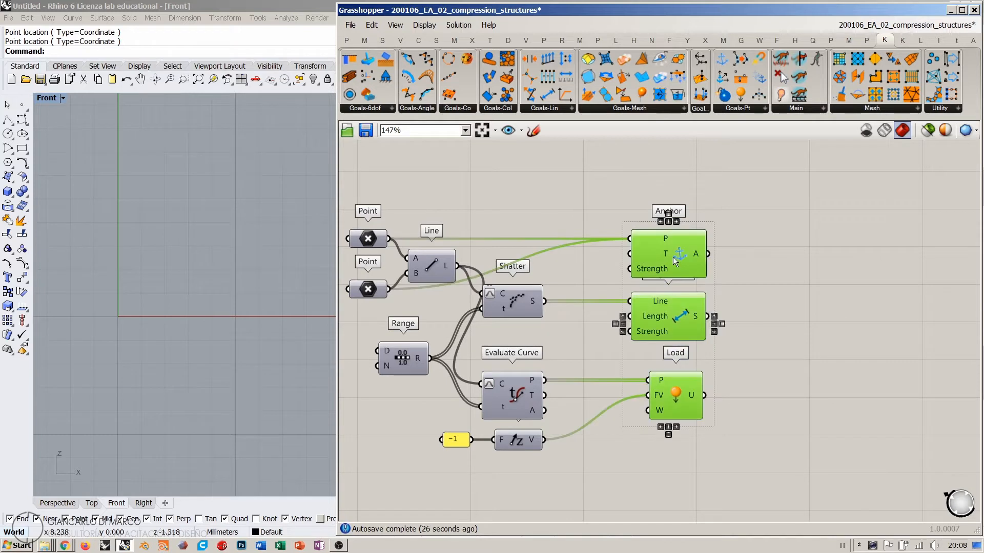
left_click_drag(672, 257, 607, 262)
left_click(725, 263)
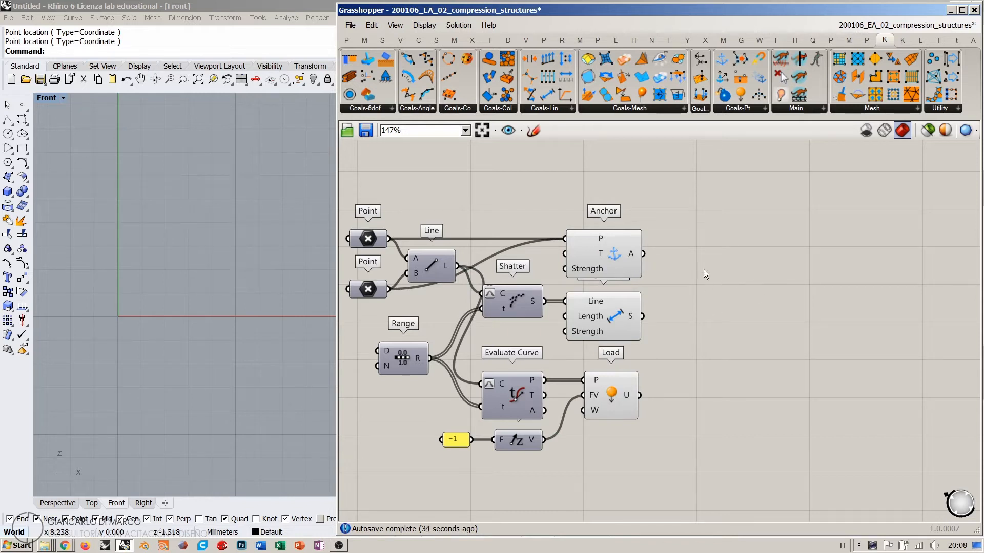
Shift the two Point parameters, Line and Anchor slightly upward to clear space above Length(Line)
left_click_drag(652, 201, 365, 300)
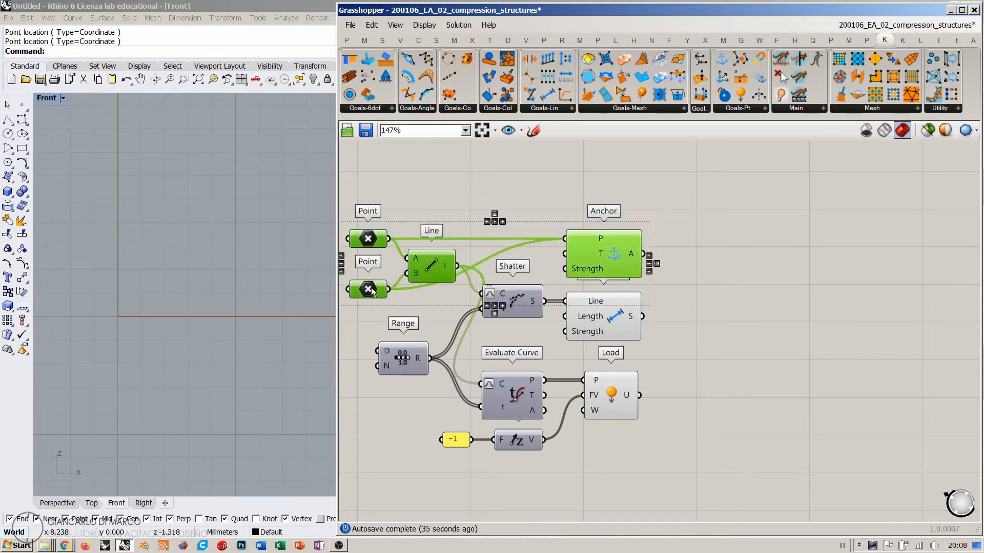
left_click_drag(439, 272, 439, 257)
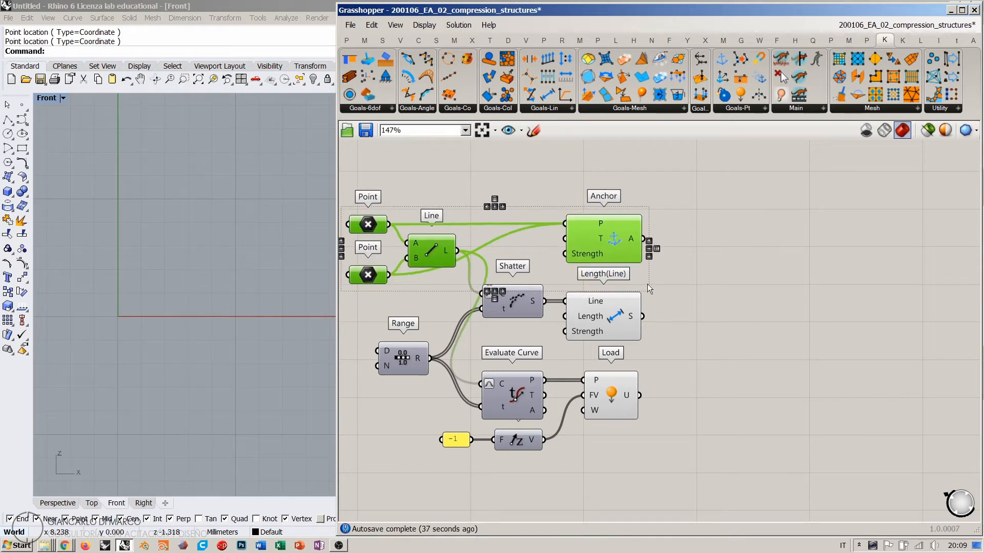
left_click(650, 289)
Place a Kangaroo BouncySolver to the right of the three goals, leaving room for the wires
left_click(797, 108)
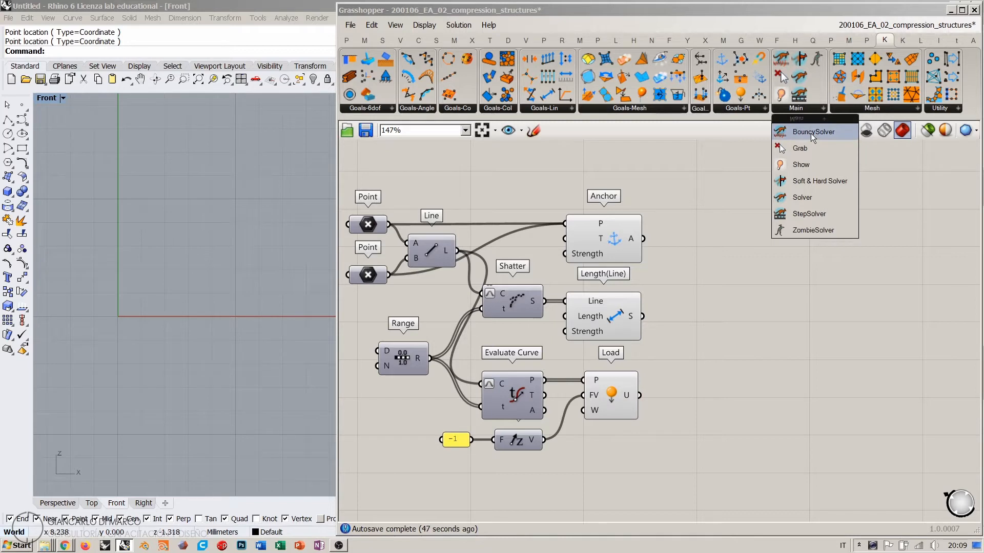
left_click_drag(811, 133, 819, 315)
left_click(804, 209)
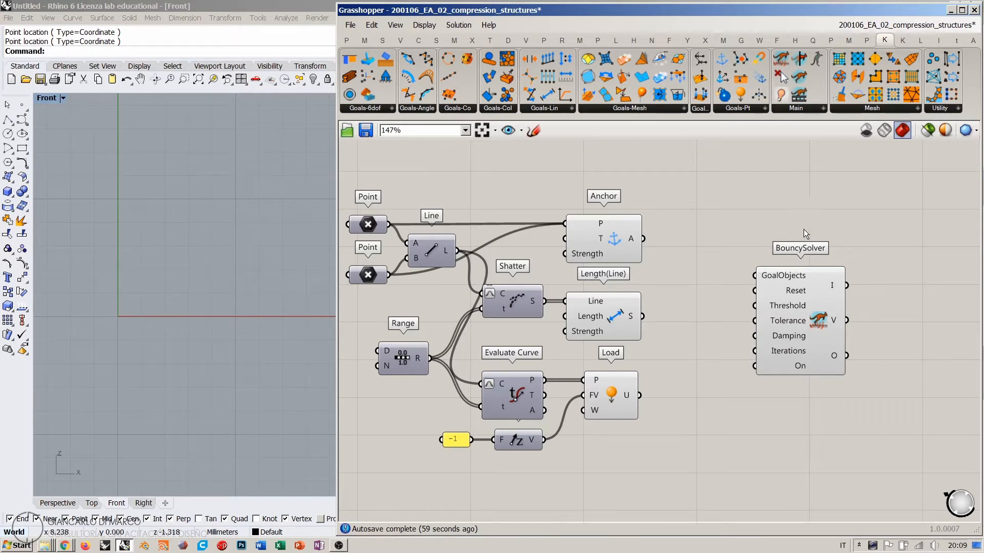
left_click_drag(813, 306, 826, 310)
left_click(727, 253)
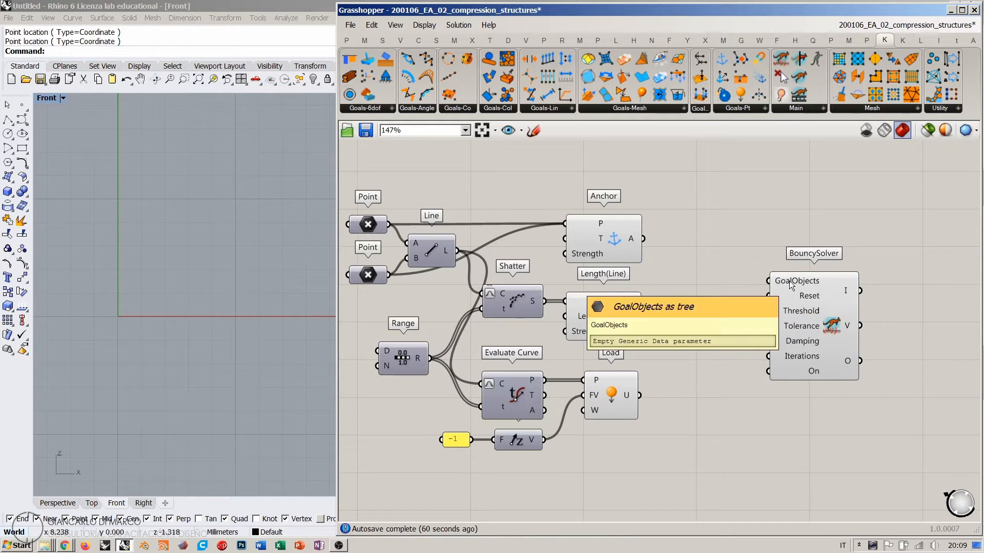
left_click_drag(662, 171, 617, 418)
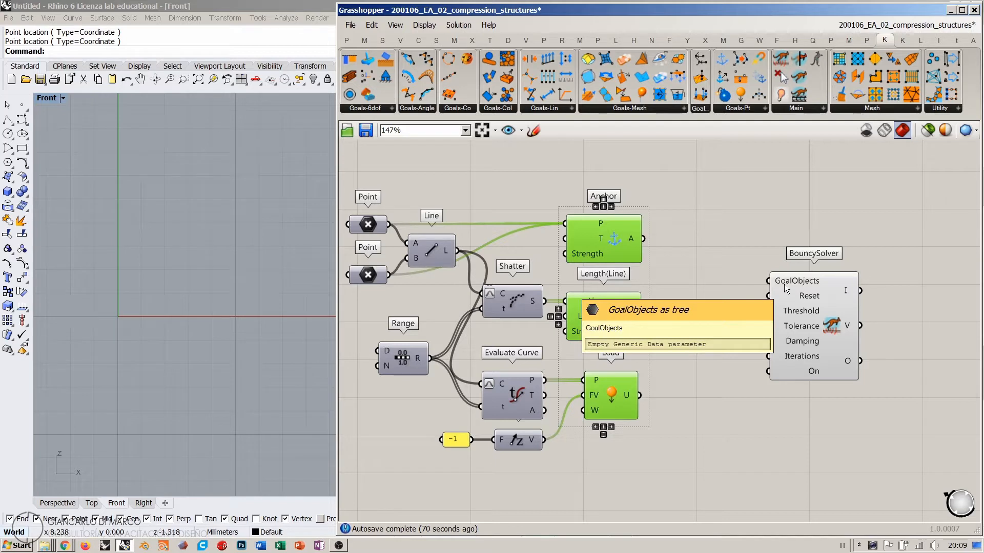
left_click(707, 262)
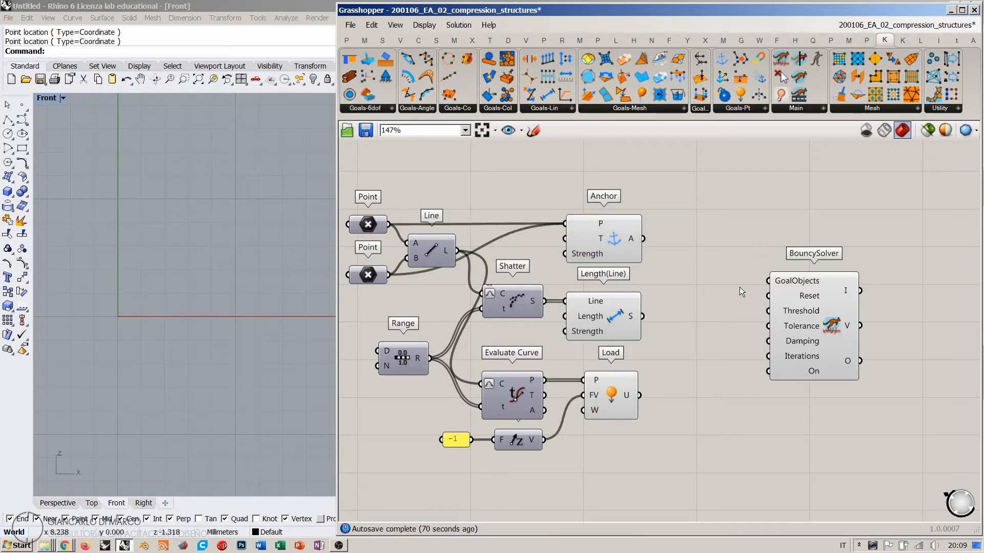
Add a False Start Toggle below the Load goal and connect it to BouncySolver's On input
double_click(714, 421)
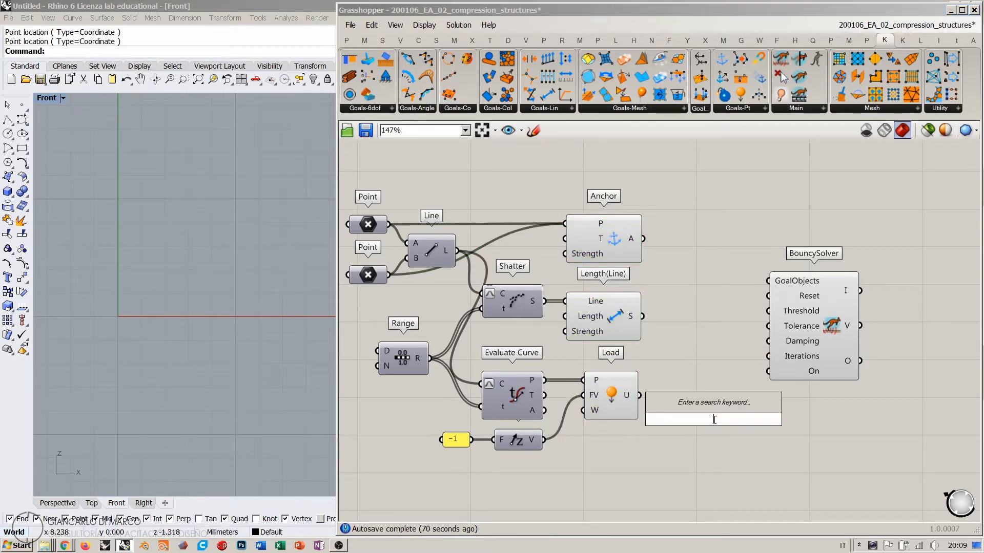
type("togg")
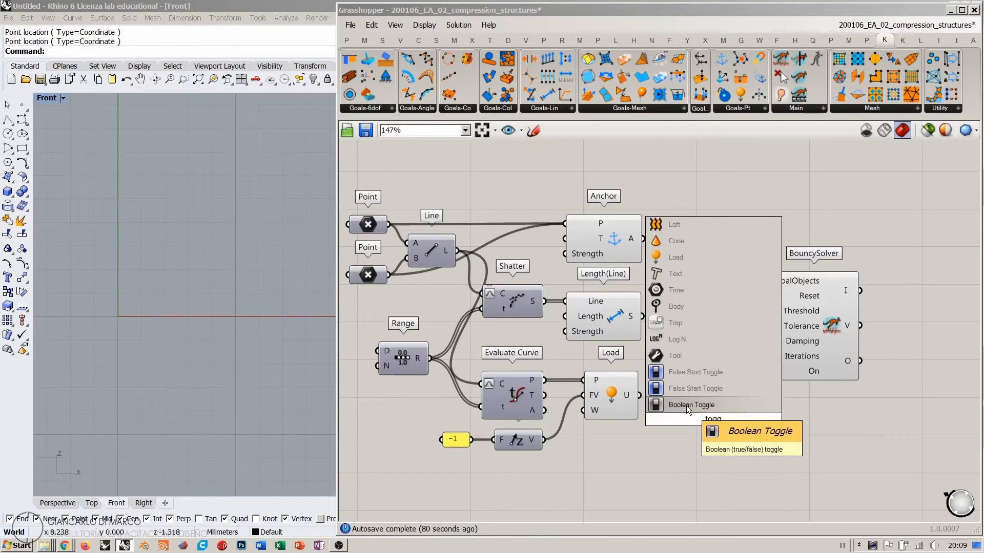
left_click(688, 388)
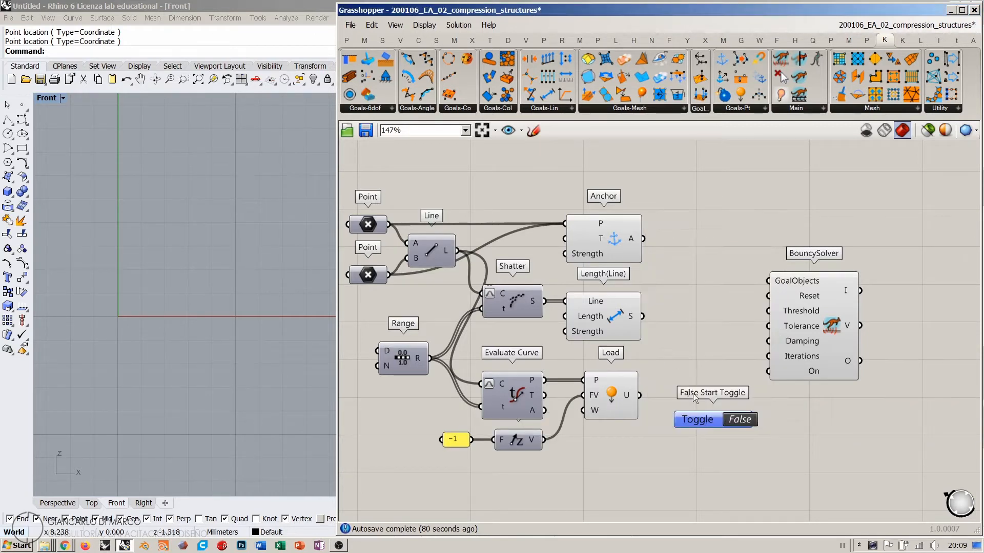
scroll(712, 422, "up", 4)
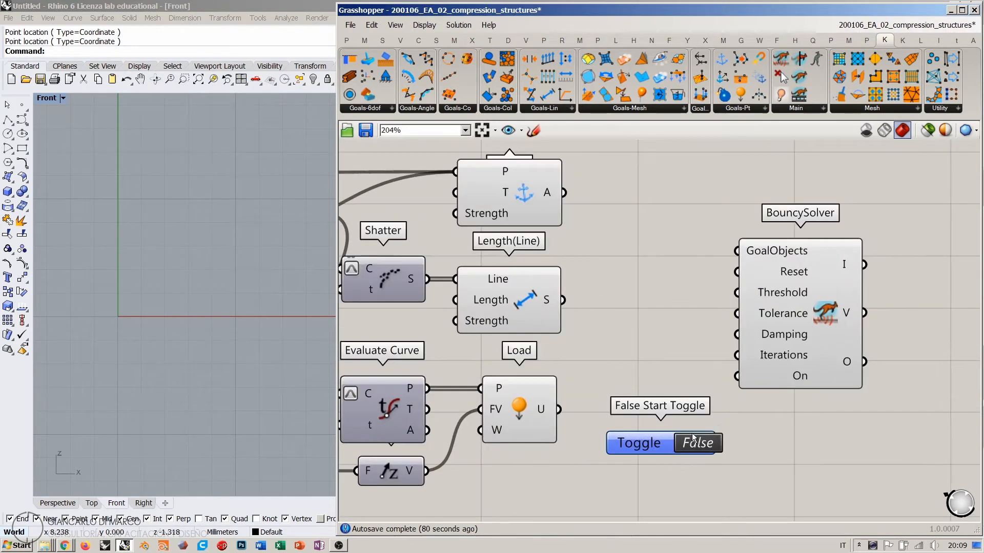
left_click_drag(642, 457, 637, 465)
left_click(681, 414)
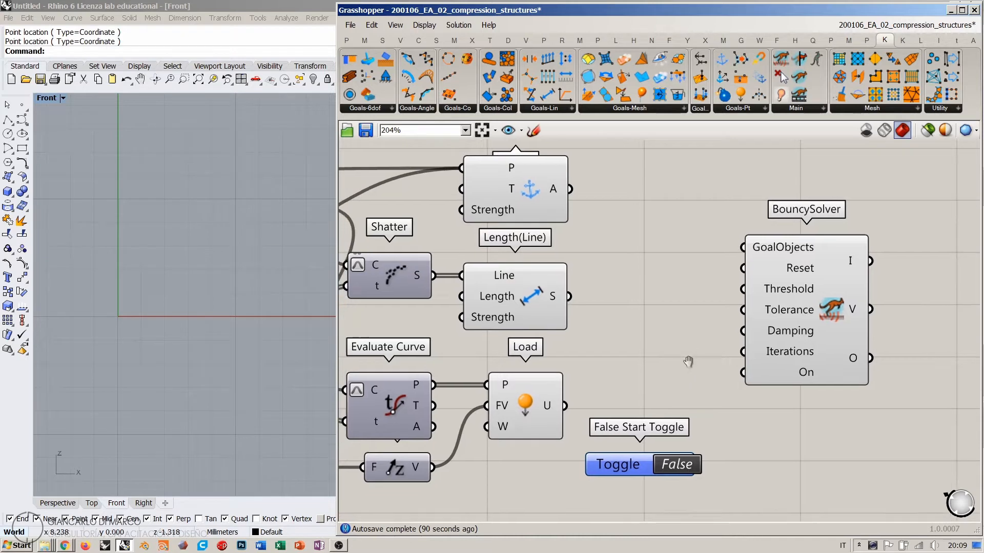
left_click_drag(630, 457, 537, 499)
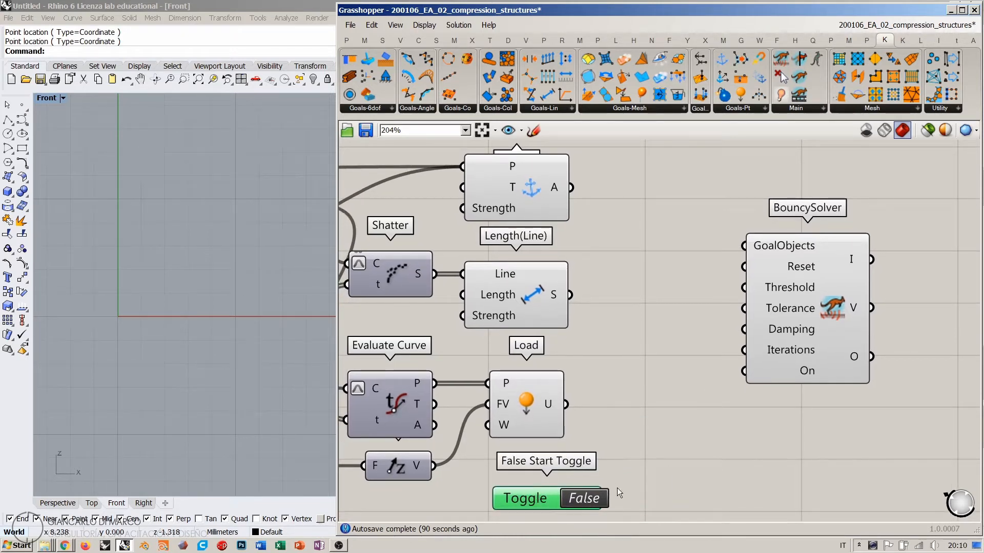
left_click_drag(607, 498, 744, 371)
left_click(785, 398)
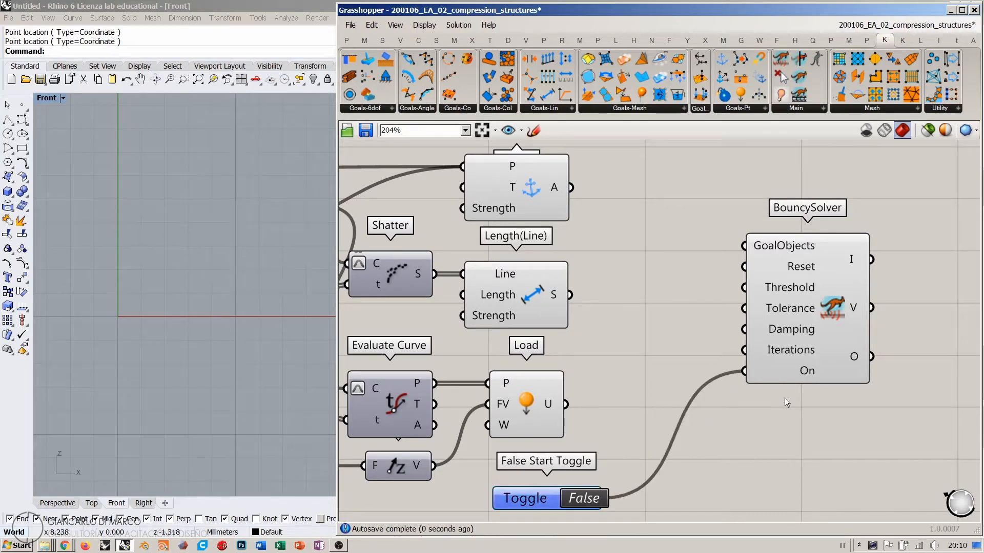
Connect the Anchor goal's output to BouncySolver's GoalObjects input
mouse_move(807, 370)
scroll(745, 316, "down", 2)
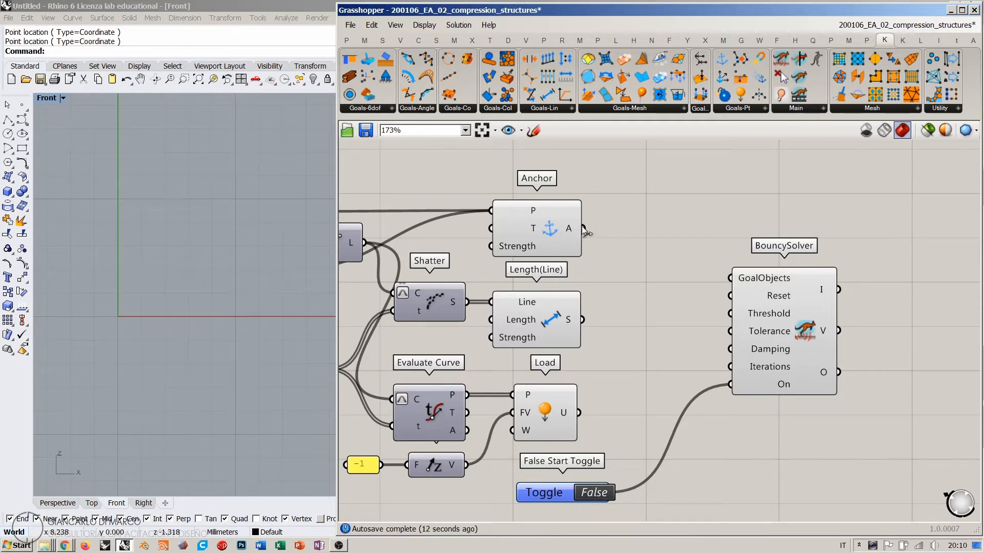
left_click_drag(584, 230, 743, 278)
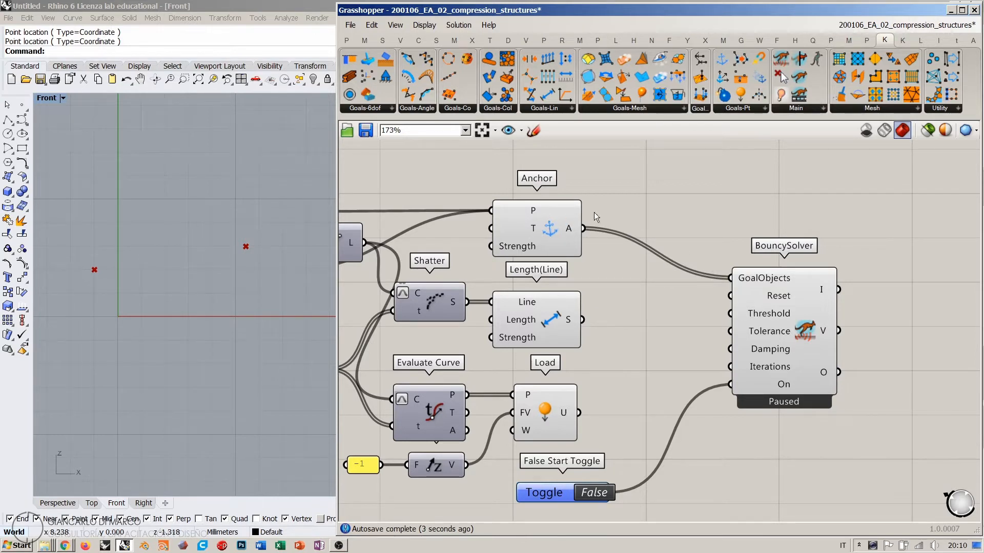
Align the Anchor, Length(Line) and Load goals along their right edges
left_click_drag(597, 193, 541, 401)
left_click(544, 190)
left_click(642, 172)
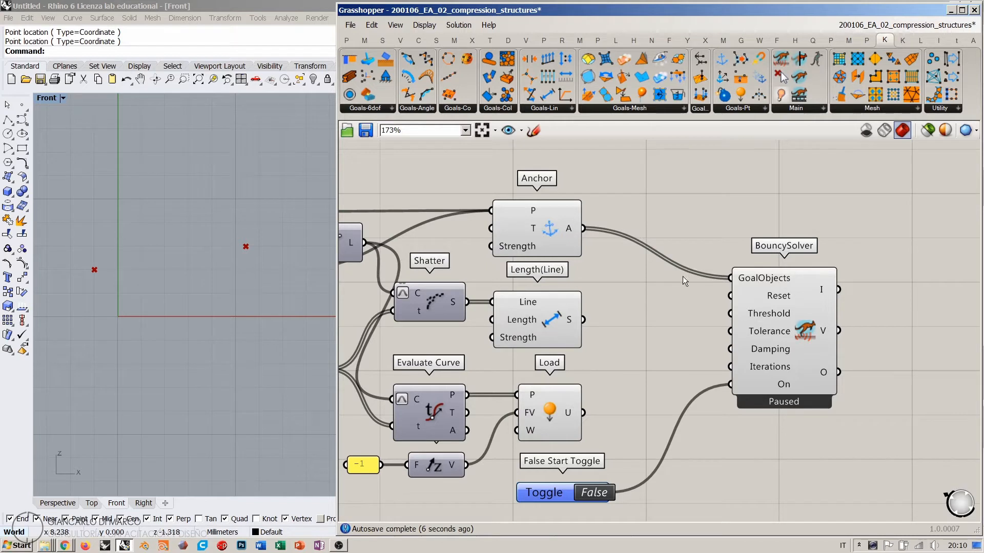
Add the Length(Line) and Load outputs to BouncySolver's GoalObjects input, keeping the Anchor connection
mouse_move(749, 280)
left_click_drag(584, 319, 730, 278, "shift")
left_click_drag(584, 413, 731, 279, "shift")
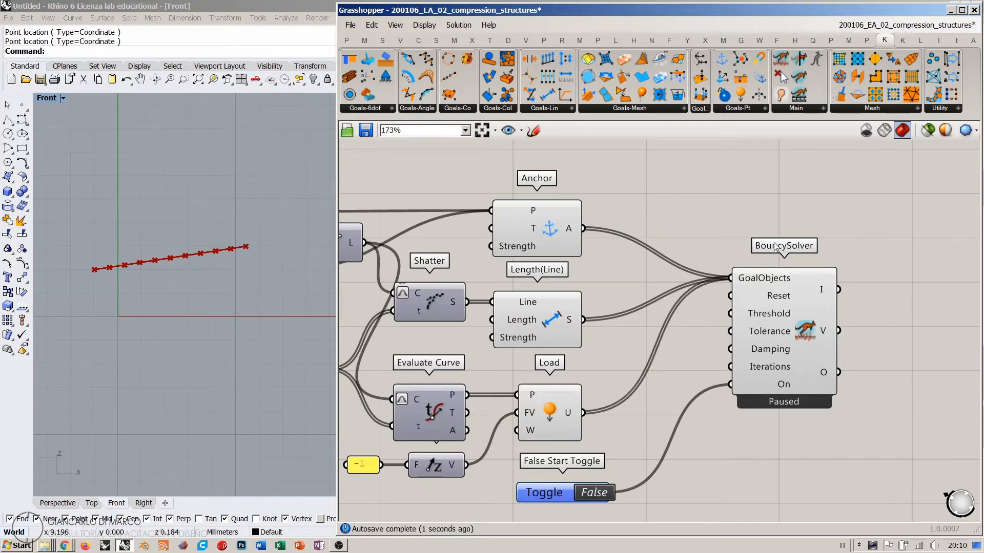
Move BouncySolver down so its GoalObjects input lines up with Length(Line)'s output
left_click_drag(806, 321, 776, 300)
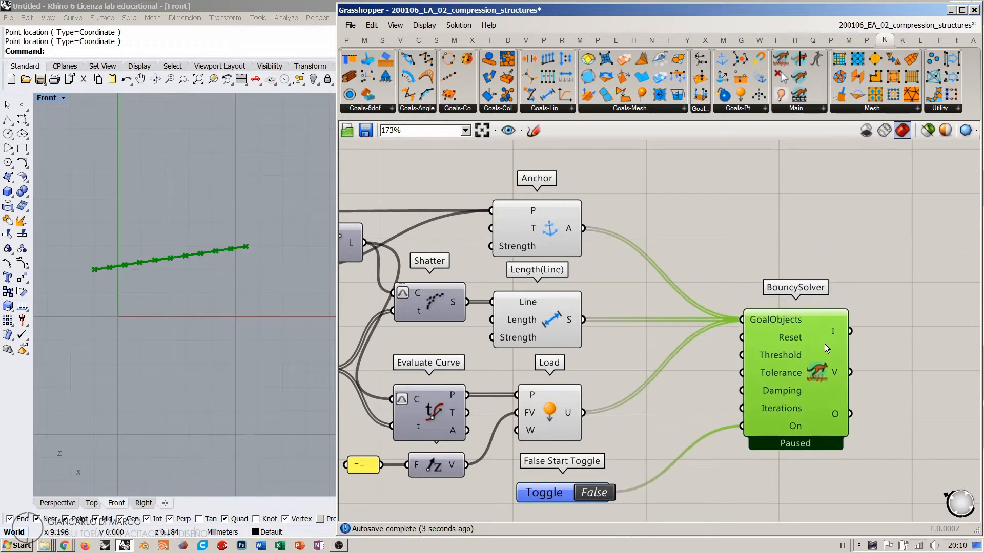
right_click_drag(709, 362, 668, 291)
left_click(625, 297)
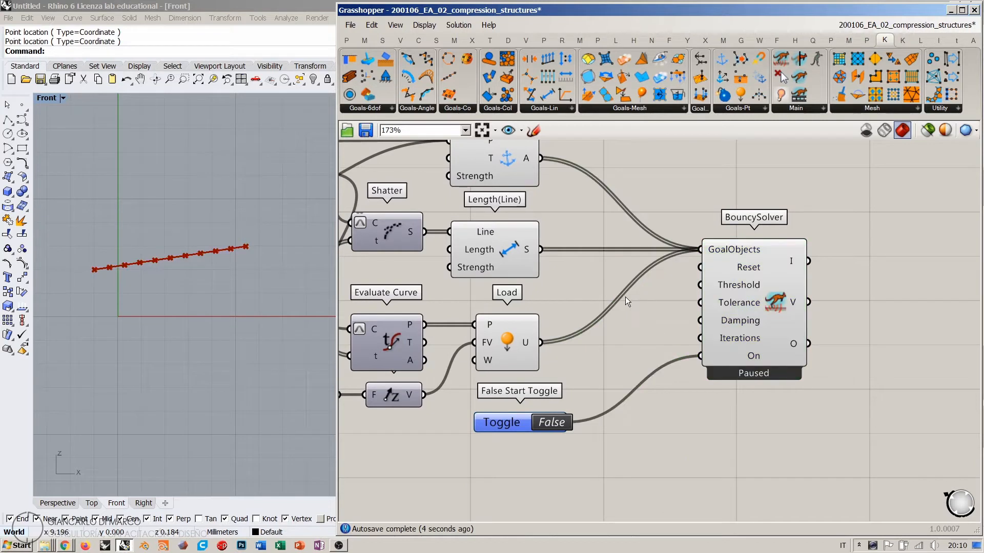
Add a Button component, connect it to BouncySolver's Reset input, and place it directly above the Boolean toggle
double_click(638, 328)
type("butt")
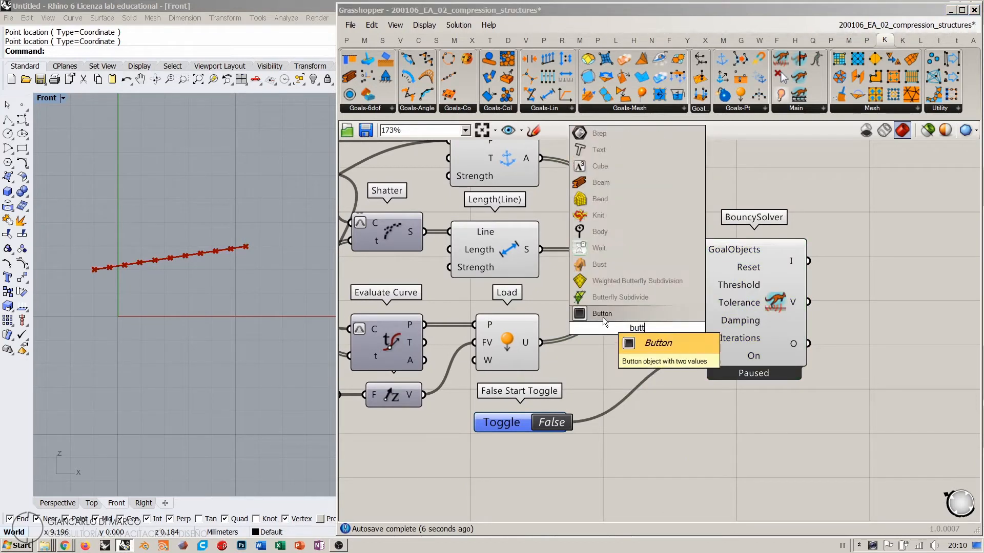
key("Return")
left_click_drag(701, 272, 684, 328)
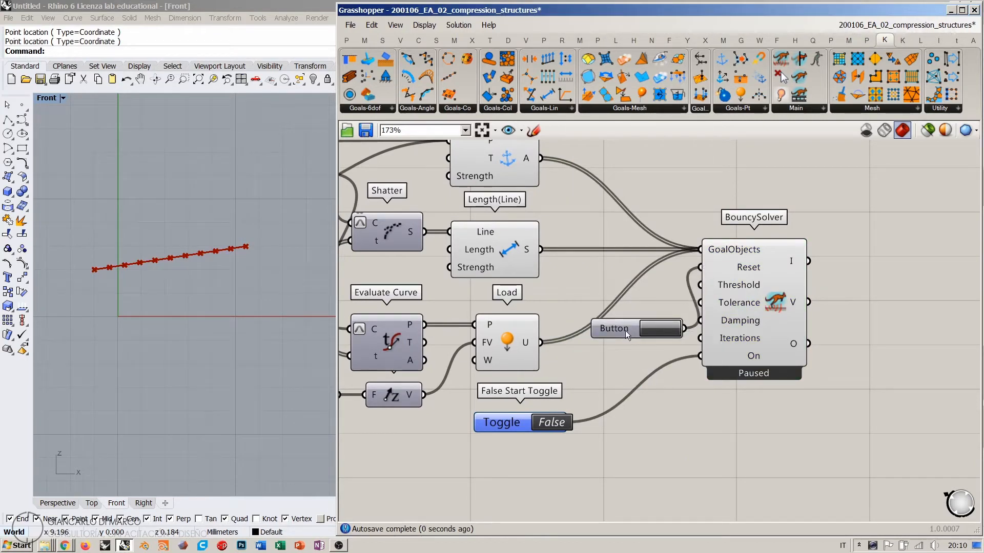
left_click_drag(625, 330, 593, 391)
left_click_drag(508, 422, 592, 420)
Set the Boolean toggle to True to run the BouncySolver simulation
right_click_drag(577, 197, 552, 226)
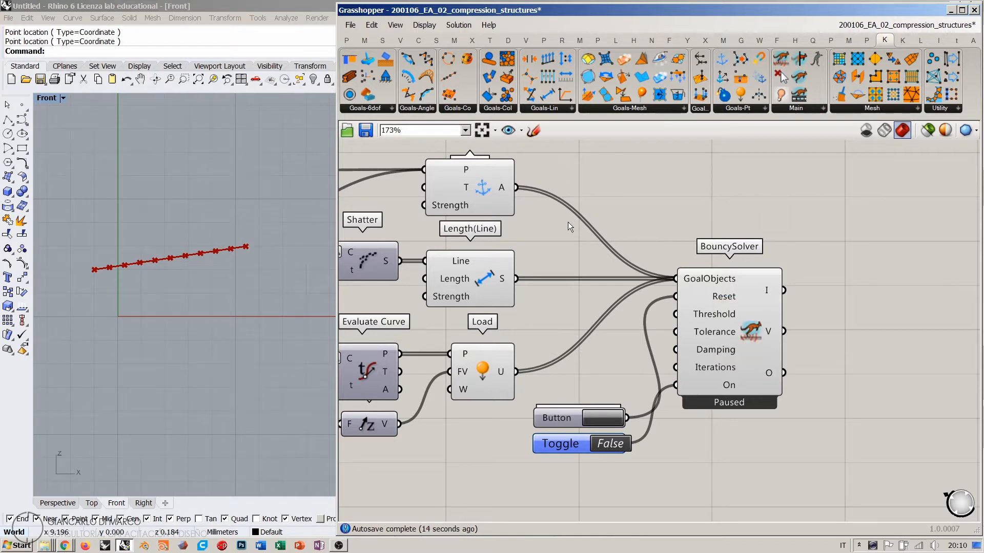
right_click_drag(199, 305, 202, 282)
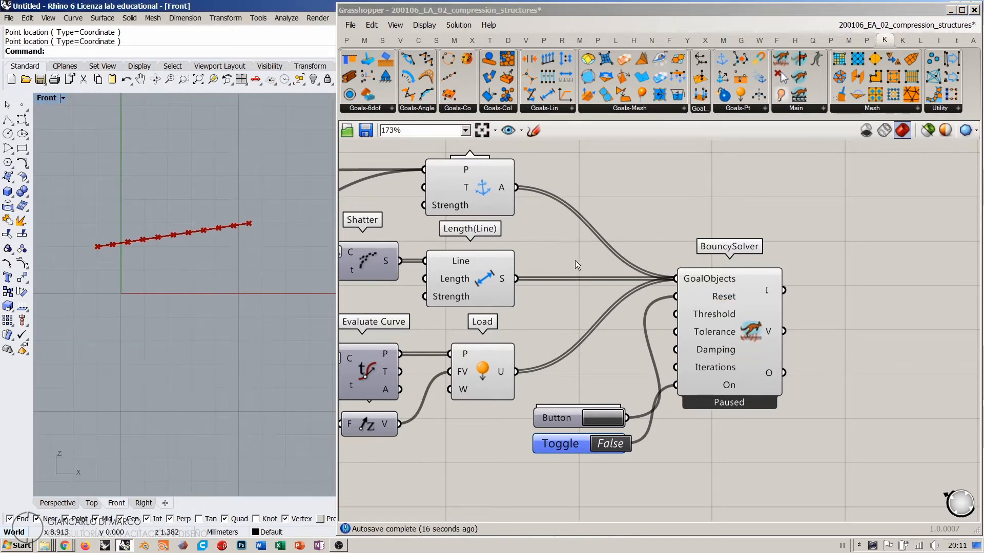
right_click_drag(579, 258, 627, 242)
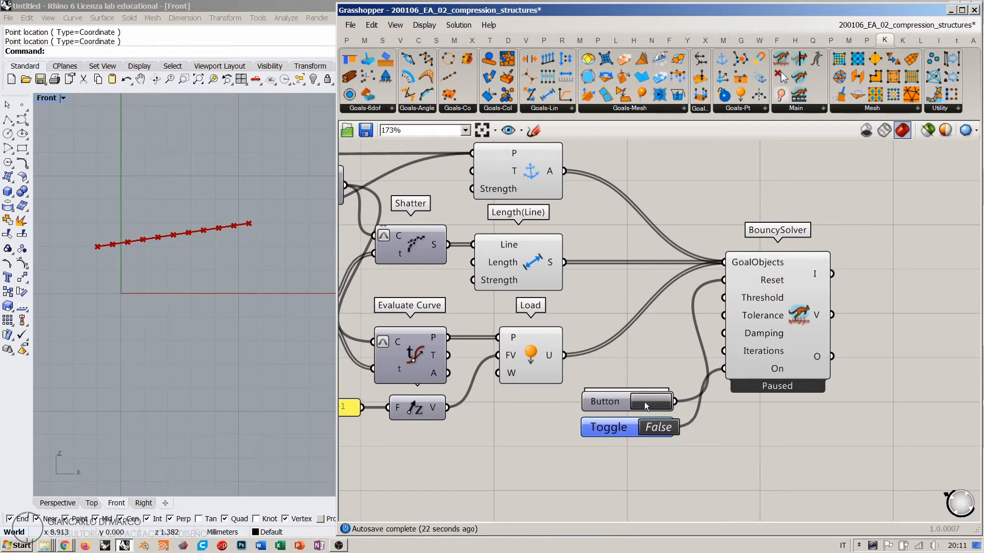
double_click(653, 428)
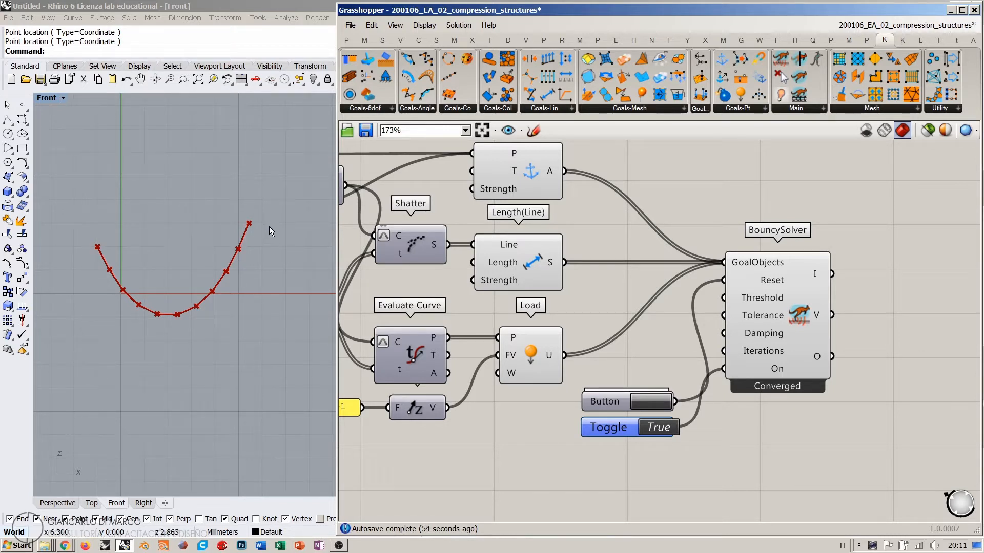
Draw a horizontal reference line in Rhino's Front view, level with the lowest point of the hanging chain and extending past both ends
right_click_drag(628, 231, 693, 268)
scroll(768, 225, "down", 2)
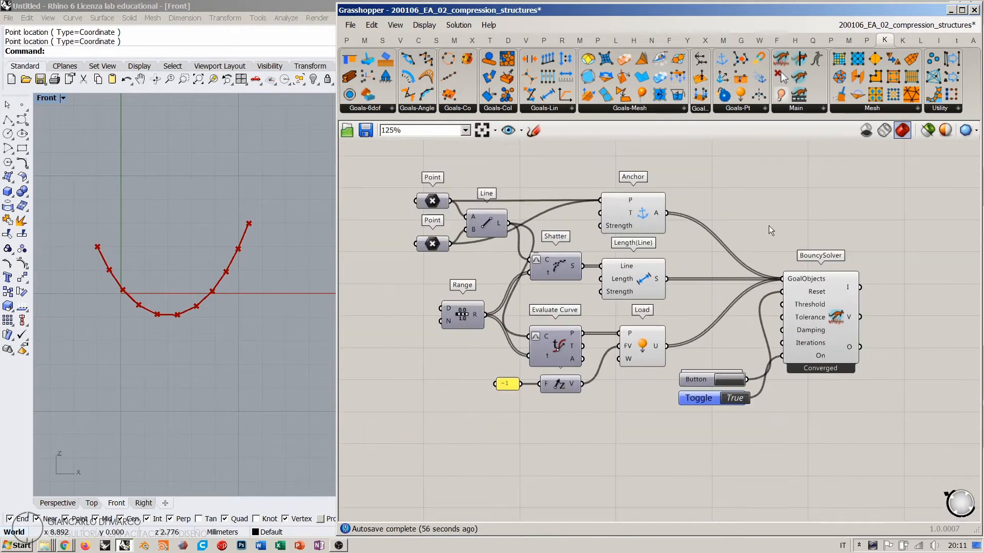
right_click_drag(554, 259, 580, 248)
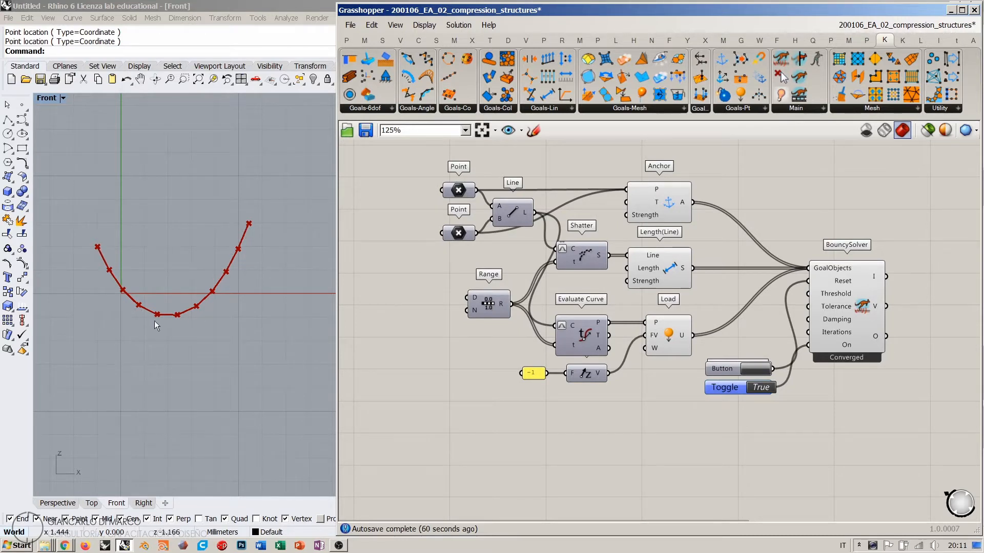
right_click_drag(213, 277, 203, 250)
left_click(10, 121)
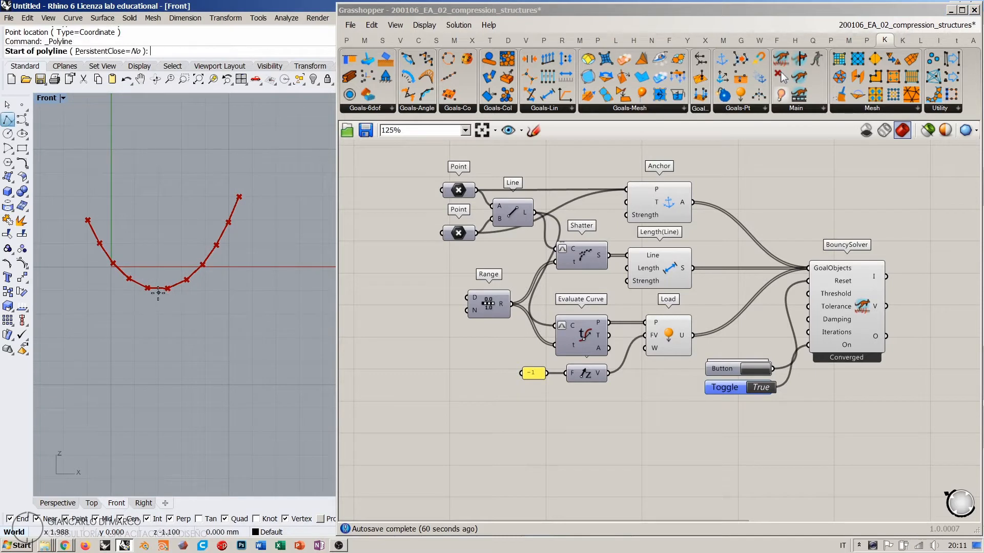
left_click(74, 289)
left_click(284, 289)
key("Return")
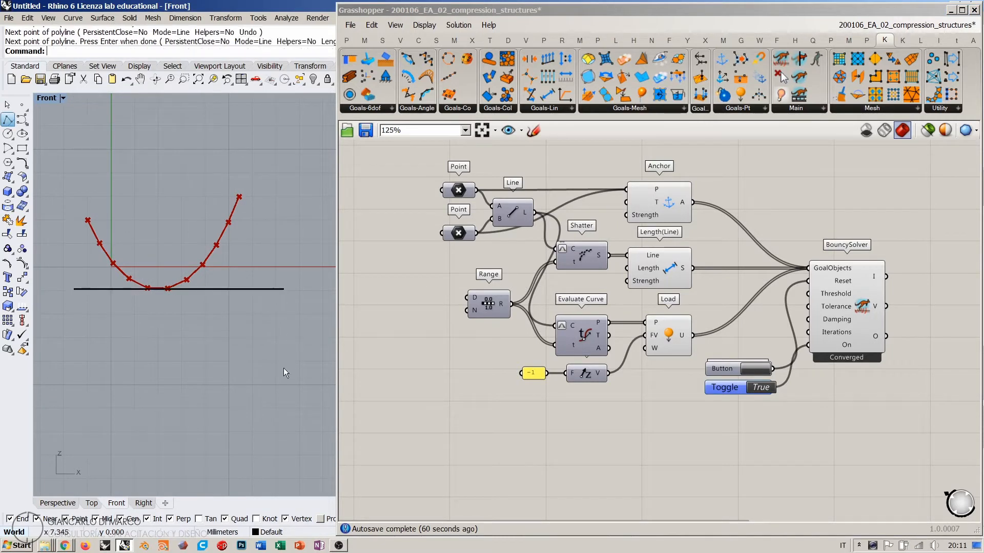
Set BouncySolver's toggle to False and reset the simulation to the straight line
left_click(457, 373)
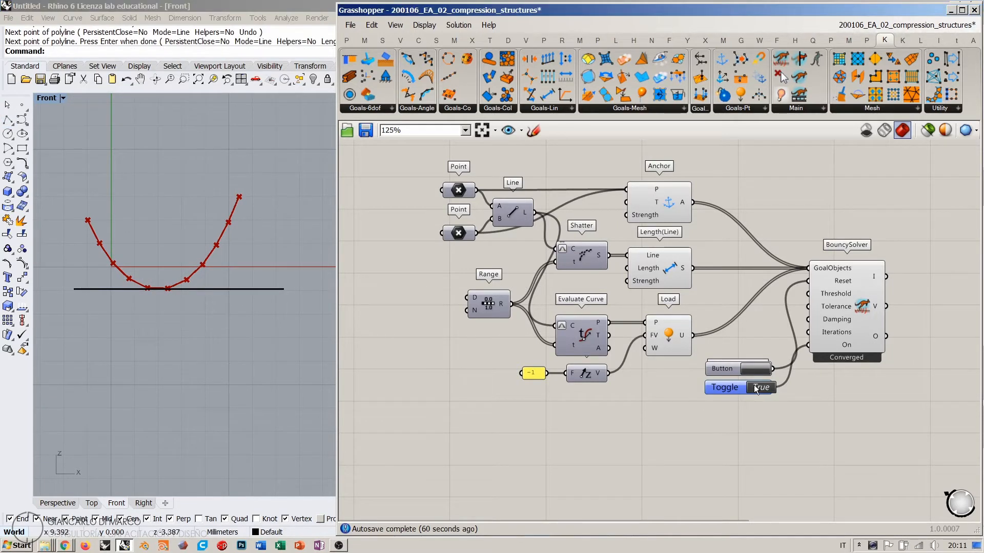
double_click(754, 385)
left_click(756, 369)
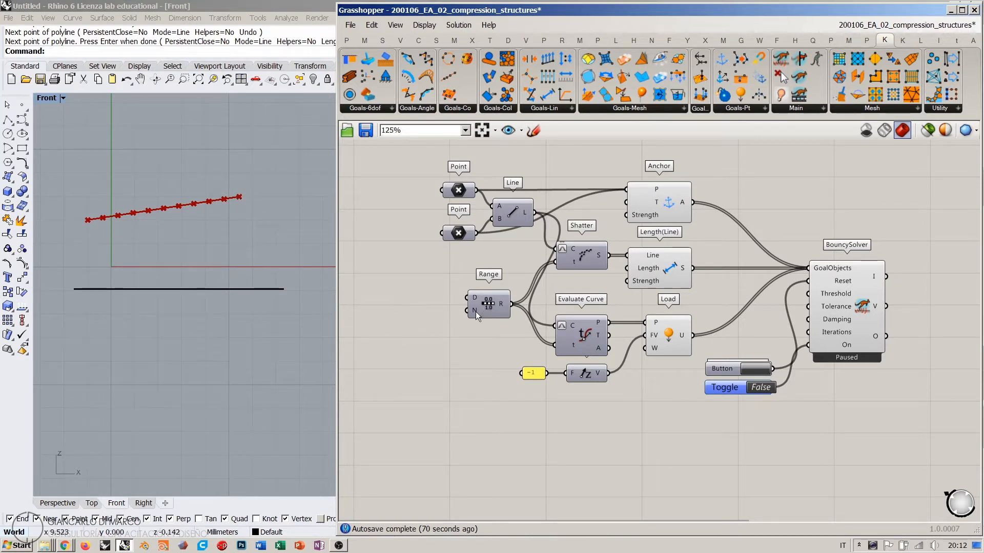
Add a number slider set to 20 and connect it to the Range component's N input
mouse_move(475, 311)
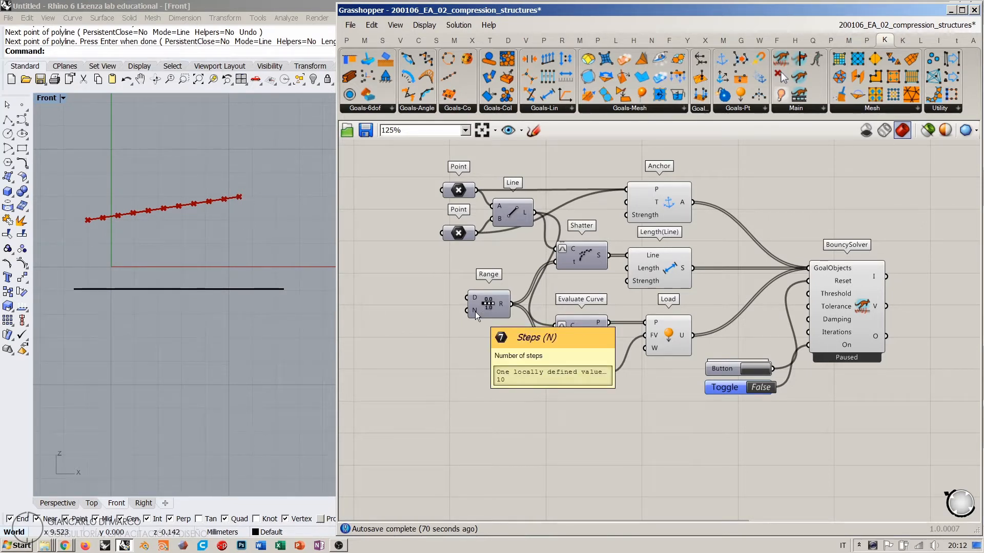
scroll(477, 317, "up", 4)
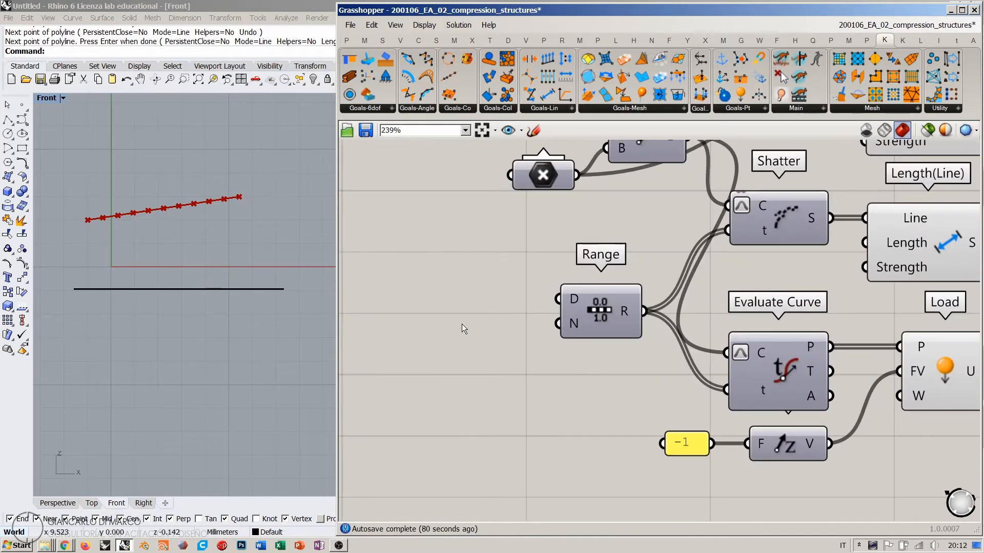
double_click(463, 324)
double_click(484, 339)
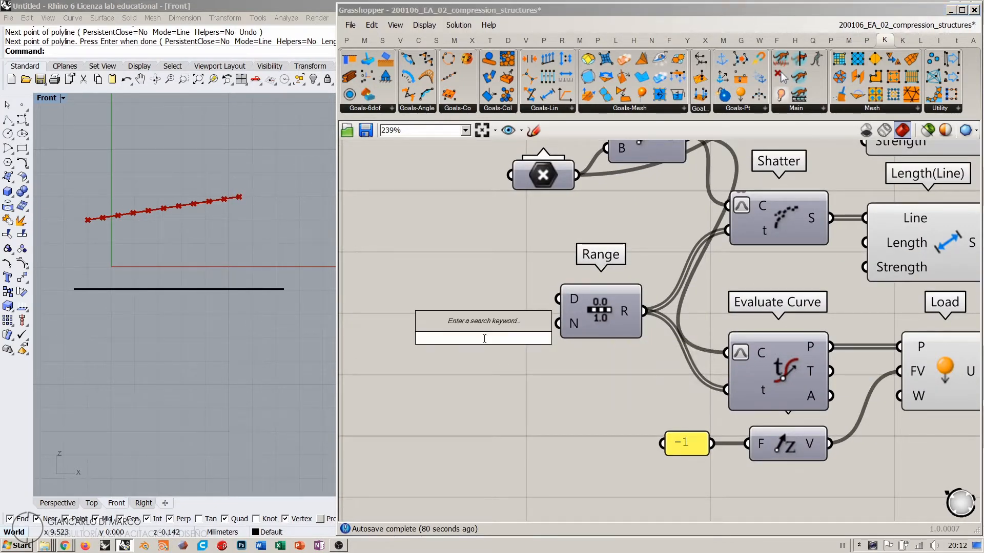
type("20")
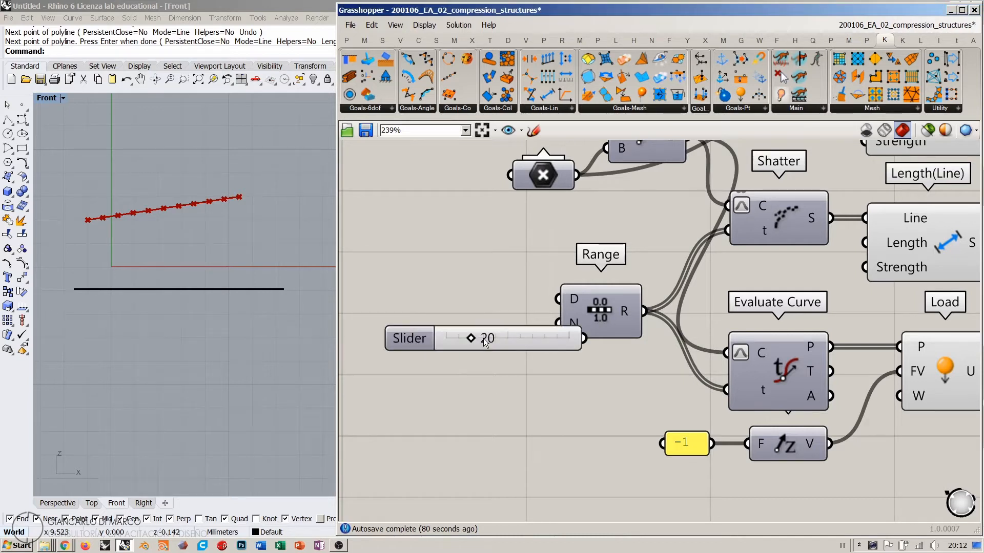
key("Return")
left_click_drag(497, 321, 506, 321)
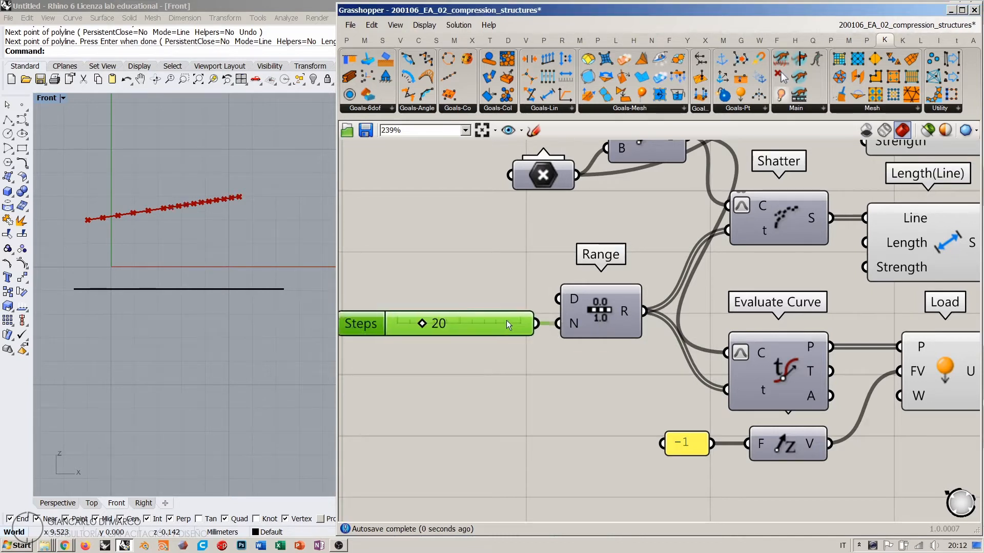
left_click(544, 356)
Shift the Button and toggle slightly away from BouncySolver, then reset the solver and rerun it with the toggle at True
right_click_drag(653, 344, 590, 340)
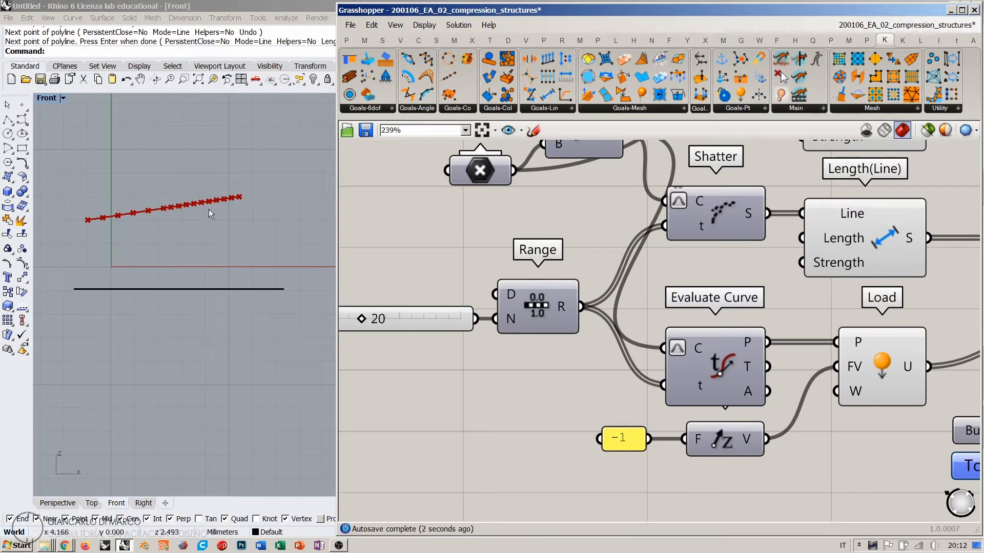
scroll(670, 300, "down", 3)
right_click_drag(716, 287, 726, 316)
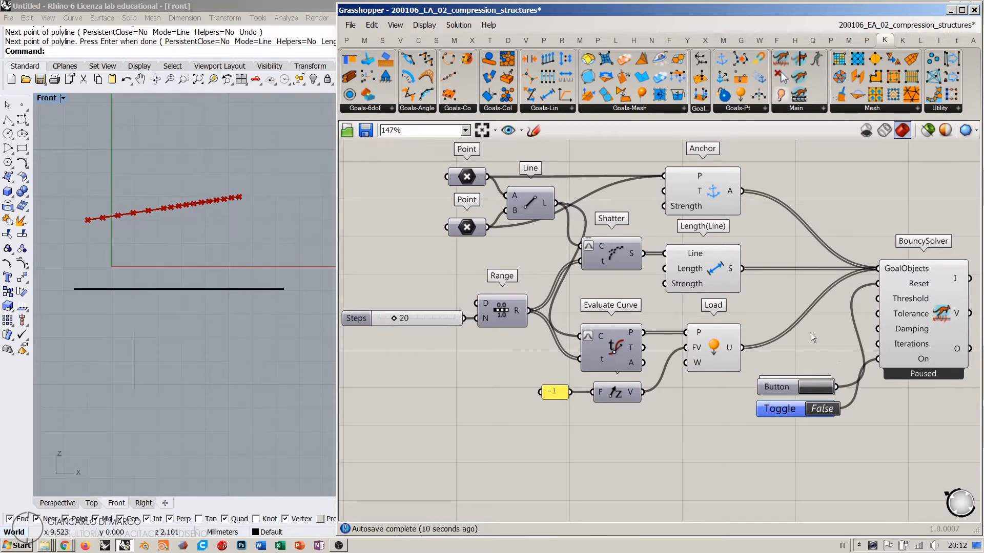
left_click_drag(786, 386, 774, 387)
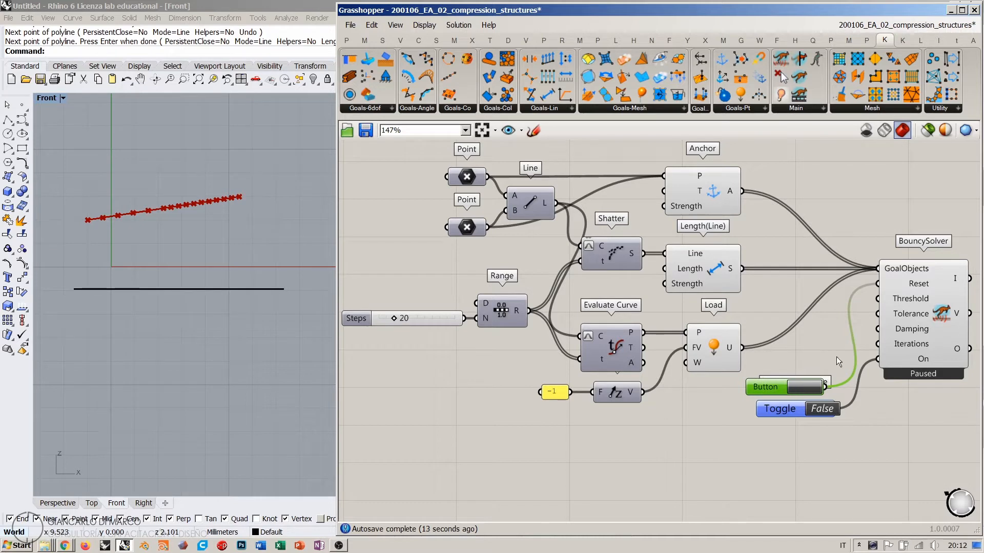
left_click(807, 386)
left_click_drag(780, 412, 766, 412)
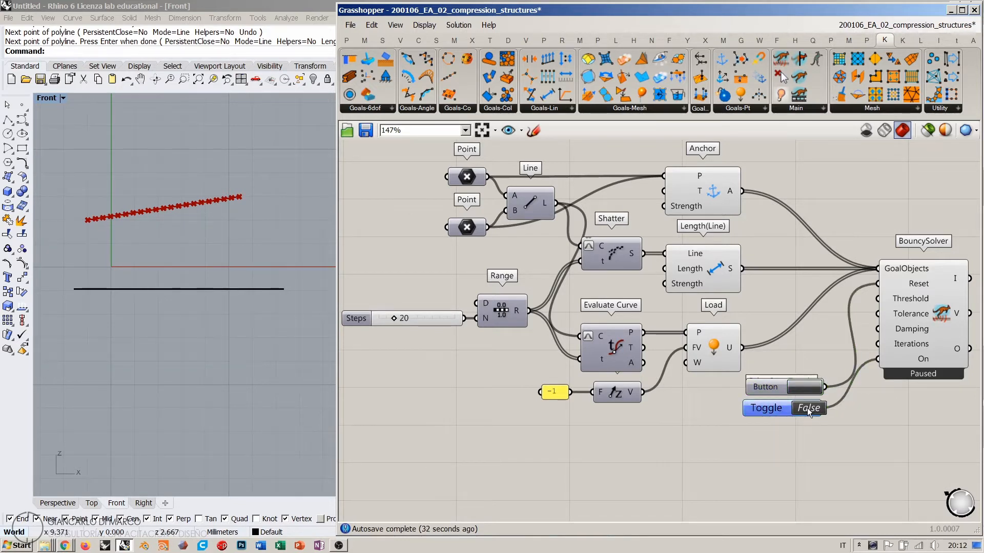
left_click(807, 408)
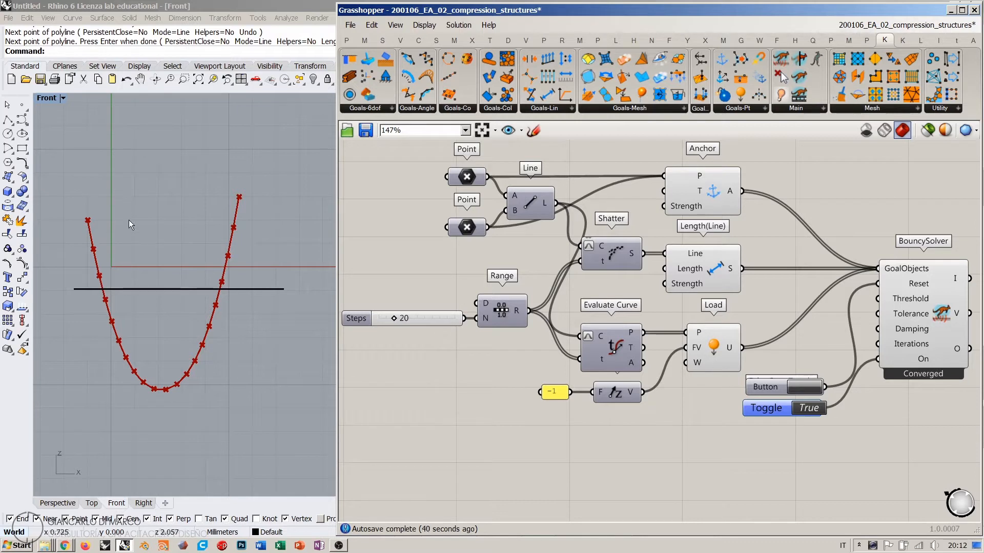
Duplicate the horizontal reference line straight down to the lowest point of the new hanging chain
left_click_drag(160, 291, 191, 353)
key("Escape")
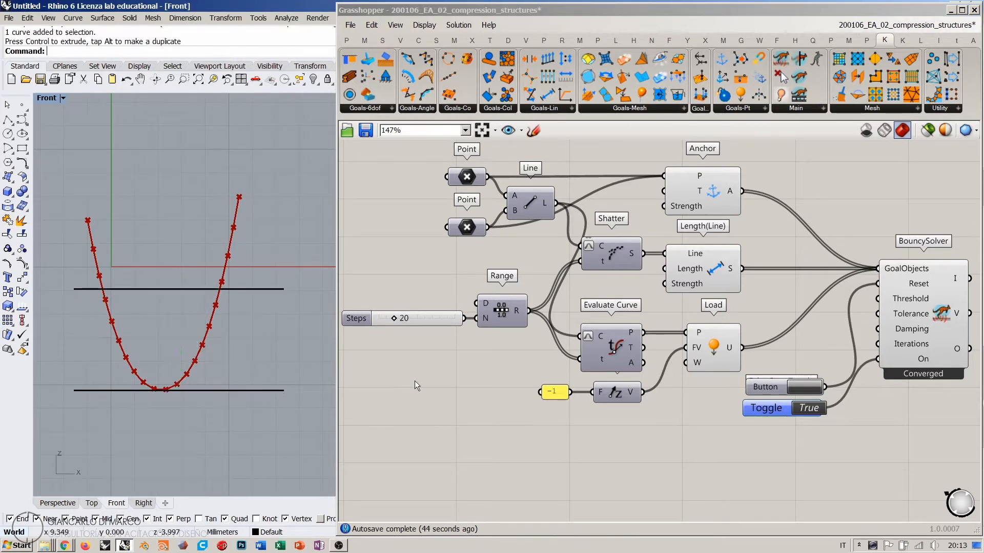
left_click(417, 384)
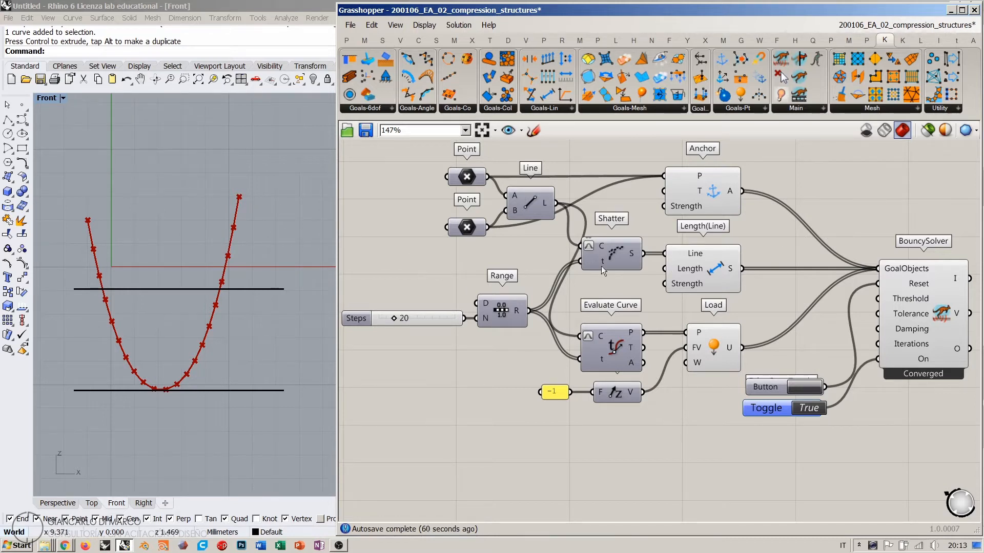
Move the Steps slider slightly closer to the Range component
left_click_drag(438, 319, 441, 319)
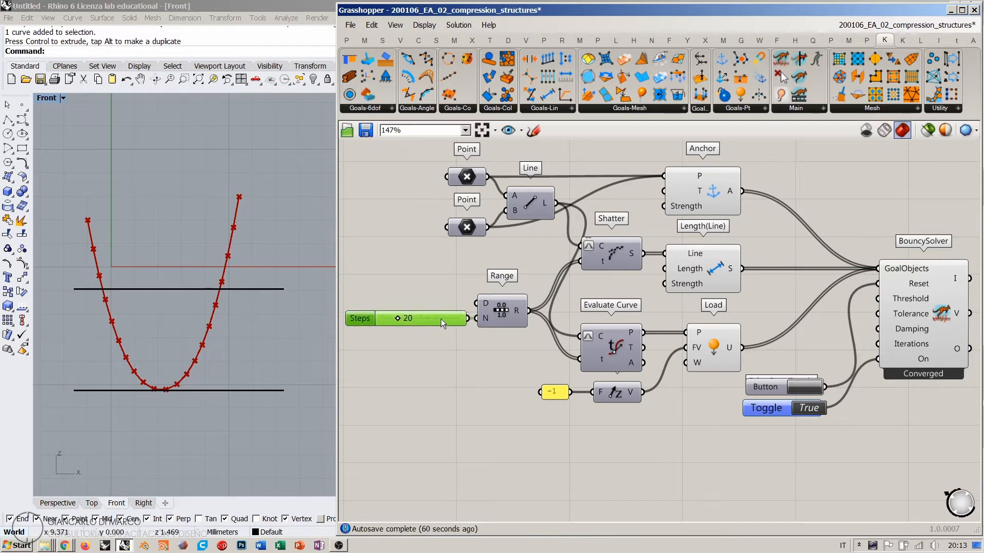
left_click(472, 331)
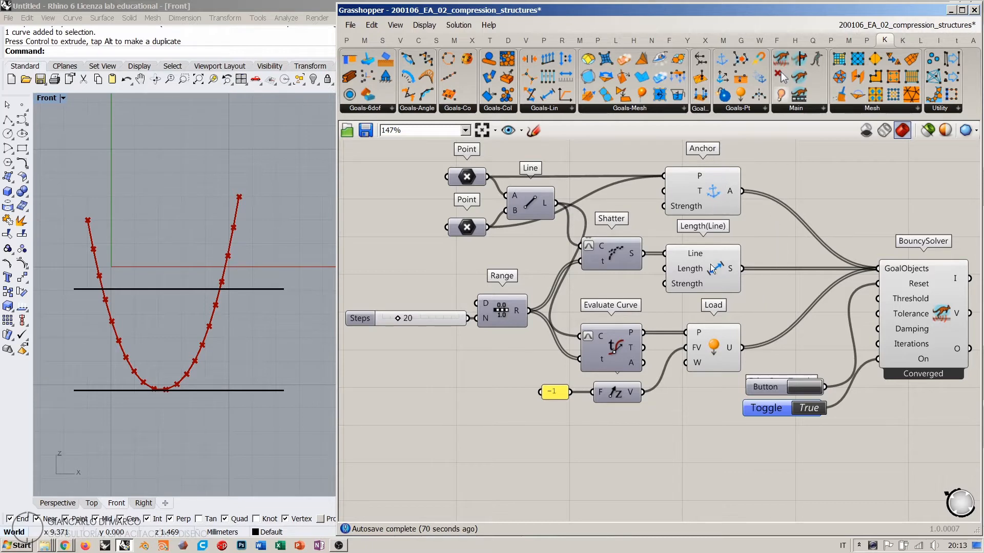
scroll(759, 279, "up", 2)
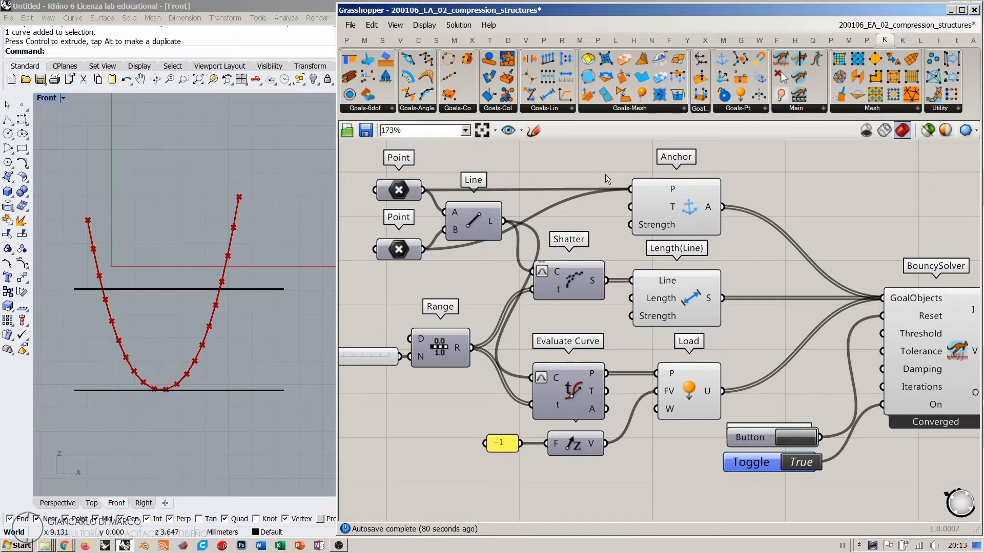
mouse_move(661, 227)
mouse_move(652, 316)
mouse_move(502, 447)
right_click_drag(728, 223, 773, 242)
scroll(694, 230, "down", 1)
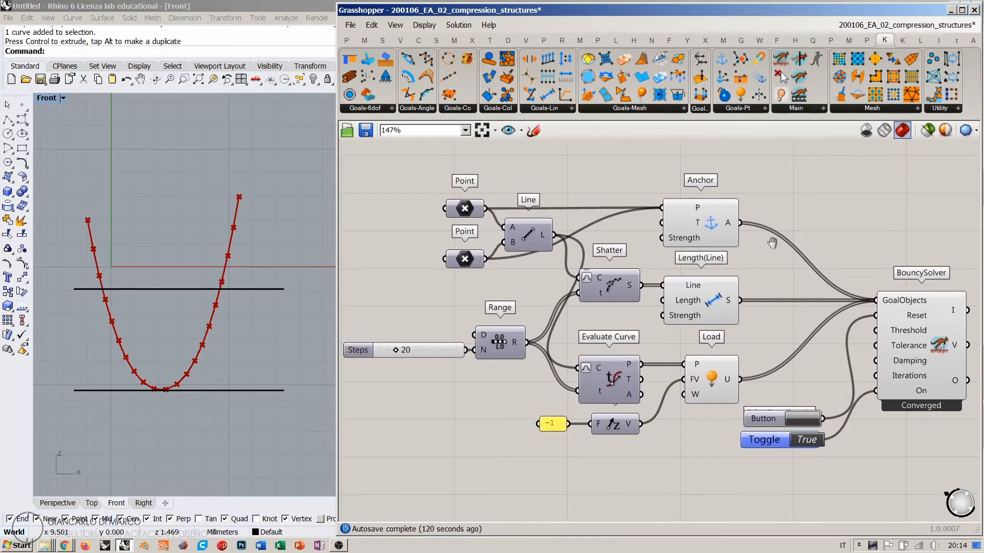
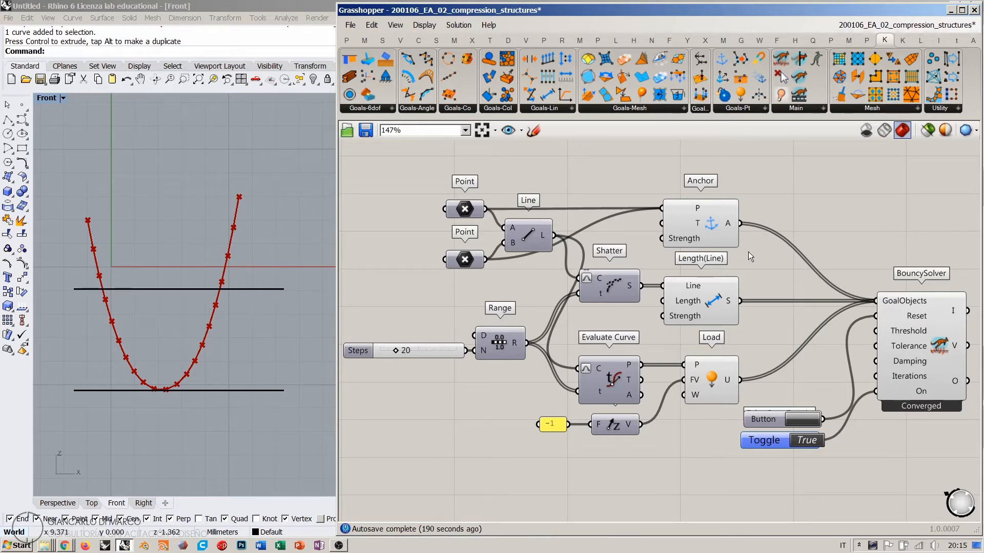
Move the Button and toggle together below the Load goal, and bring BouncySolver closer to the three goals
left_click_drag(827, 464, 772, 418)
left_click_drag(775, 421, 696, 444)
left_click_drag(924, 344, 863, 363)
left_click(780, 357)
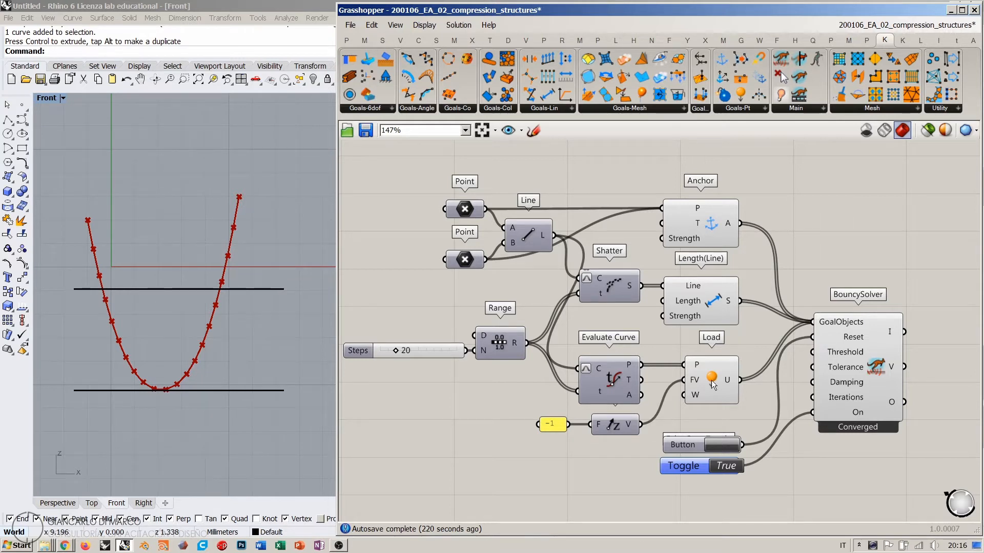
left_click(550, 427)
left_click(545, 452)
left_click(698, 298)
left_click(829, 232)
left_click(731, 310)
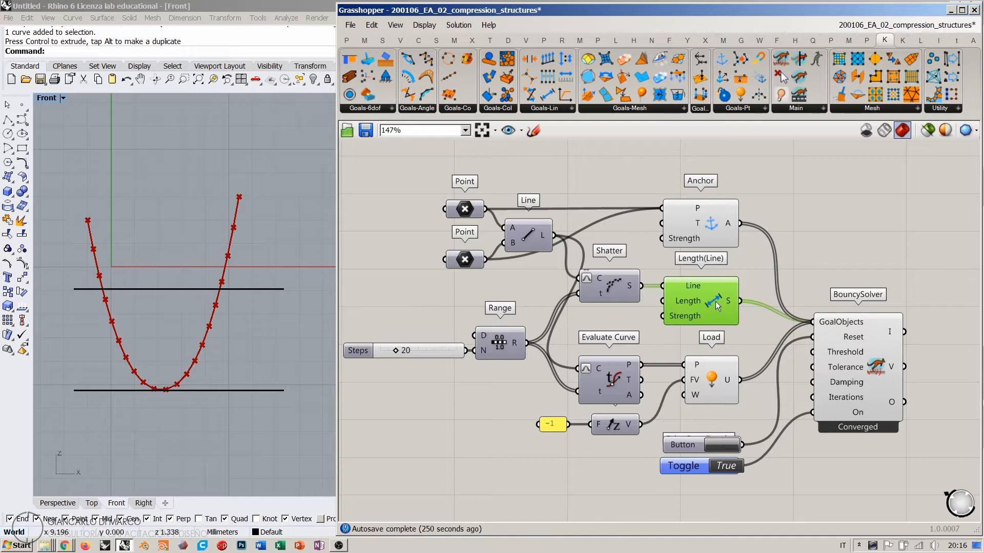
left_click(807, 228)
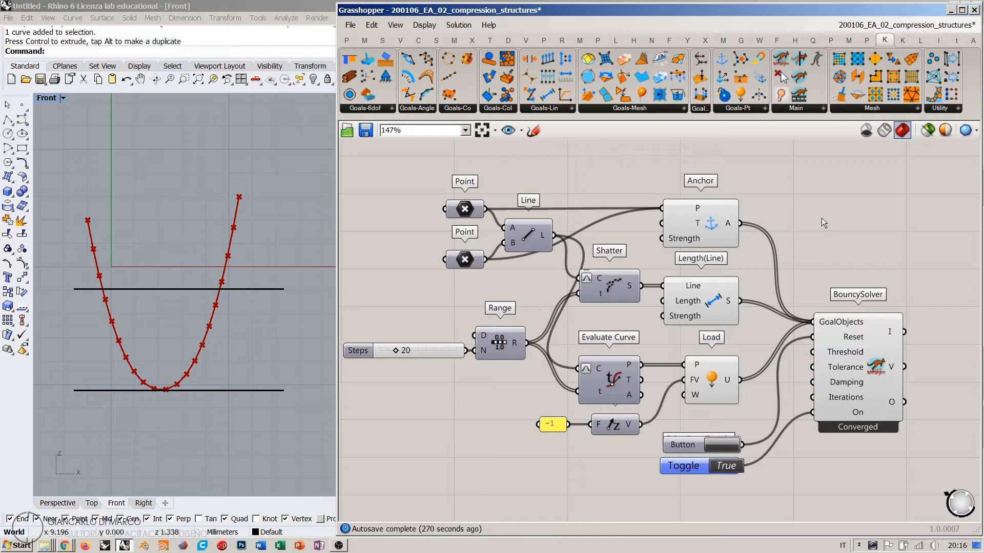
left_click(712, 305)
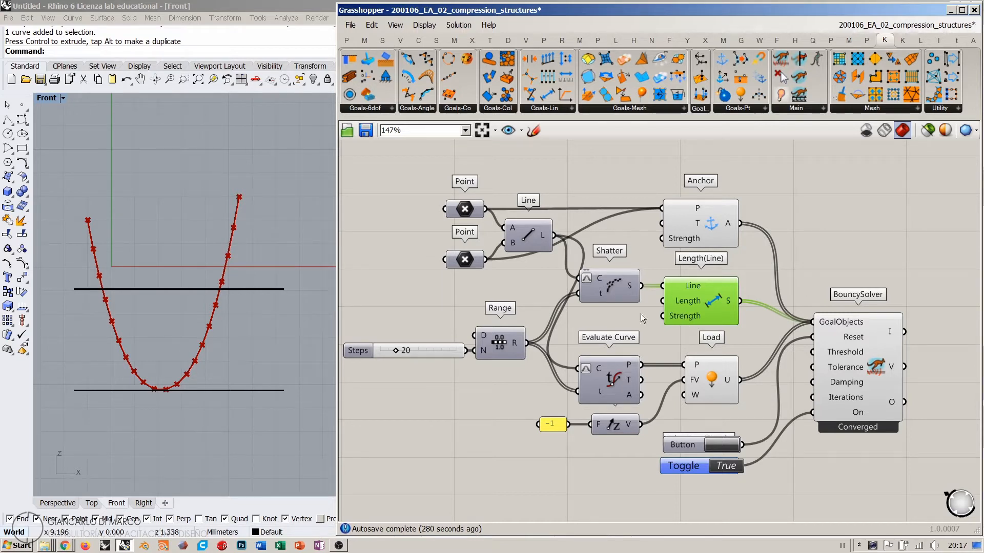
mouse_move(688, 317)
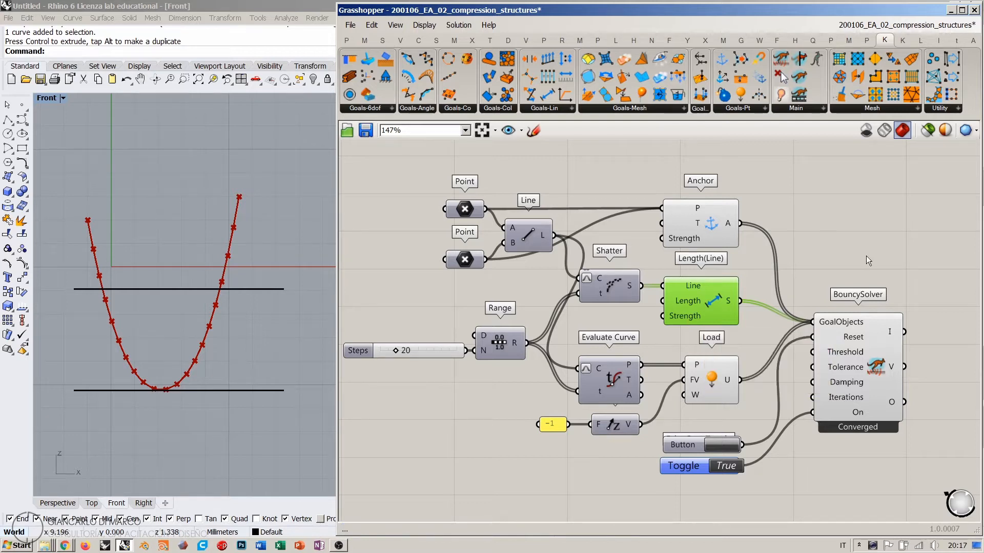
right_click_drag(808, 271, 831, 266)
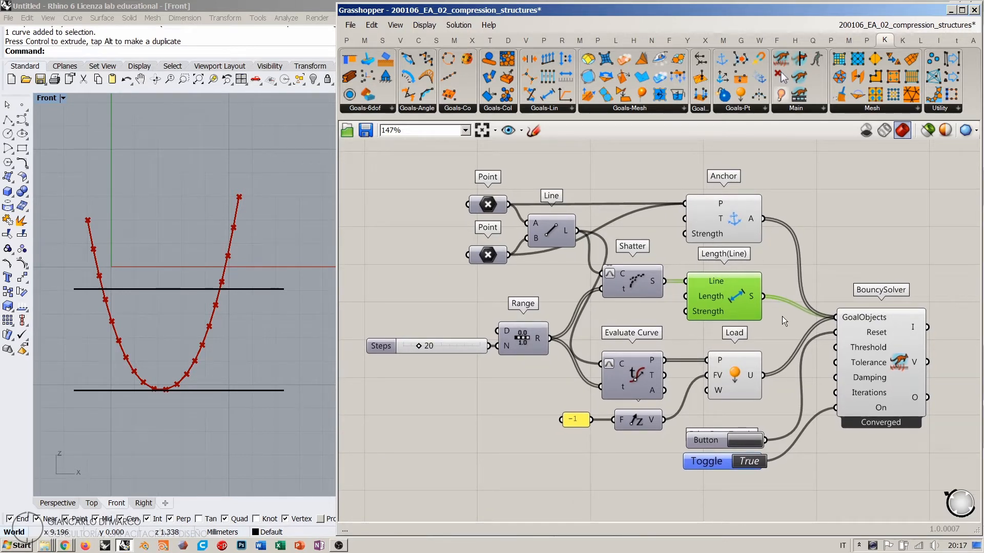
Delete the two horizontal reference lines crossing the hanging chain in the Front viewport
left_click(869, 225)
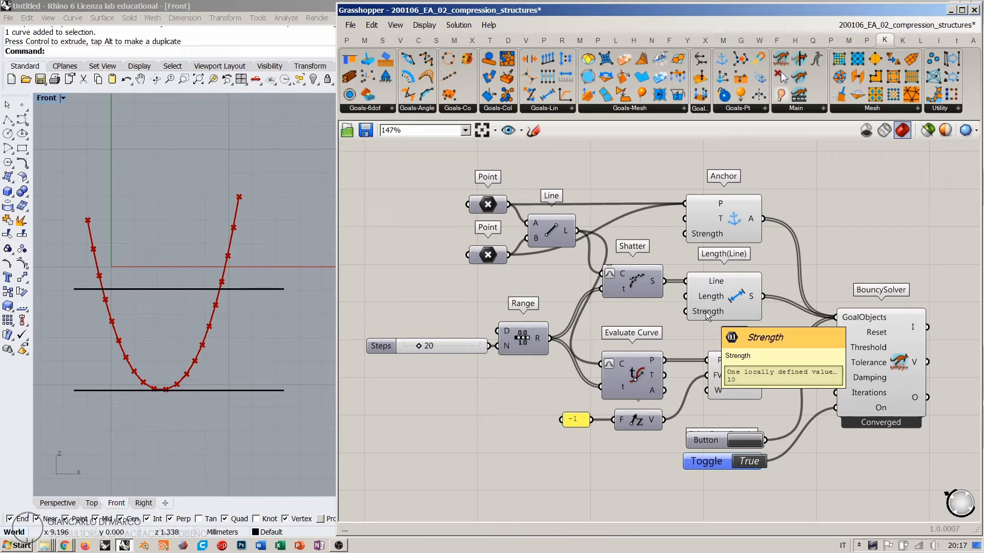
mouse_move(707, 235)
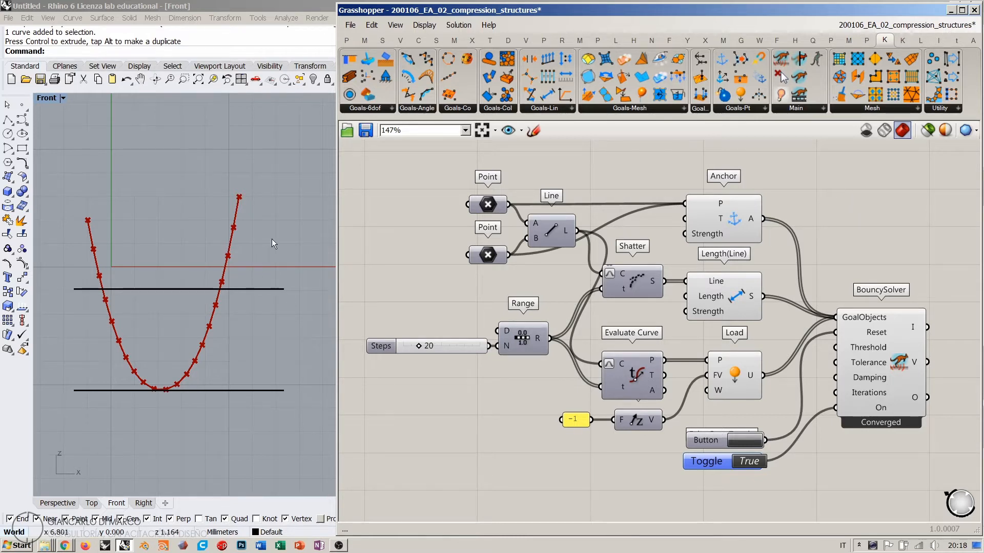
left_click_drag(271, 238, 218, 421)
key("Delete")
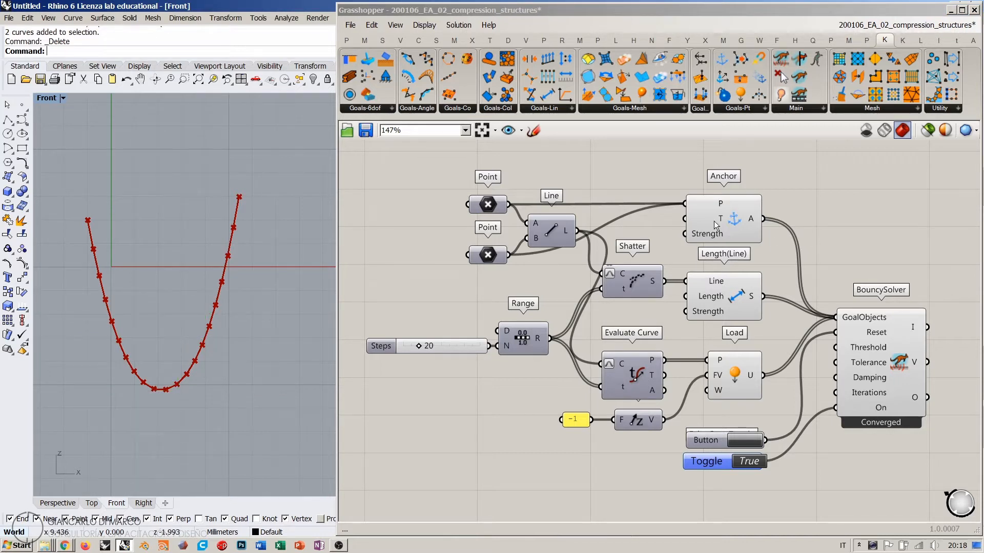
Delete the Steps slider feeding the Range component and reset the running BouncySolver simulation
right_click_drag(838, 240, 840, 228)
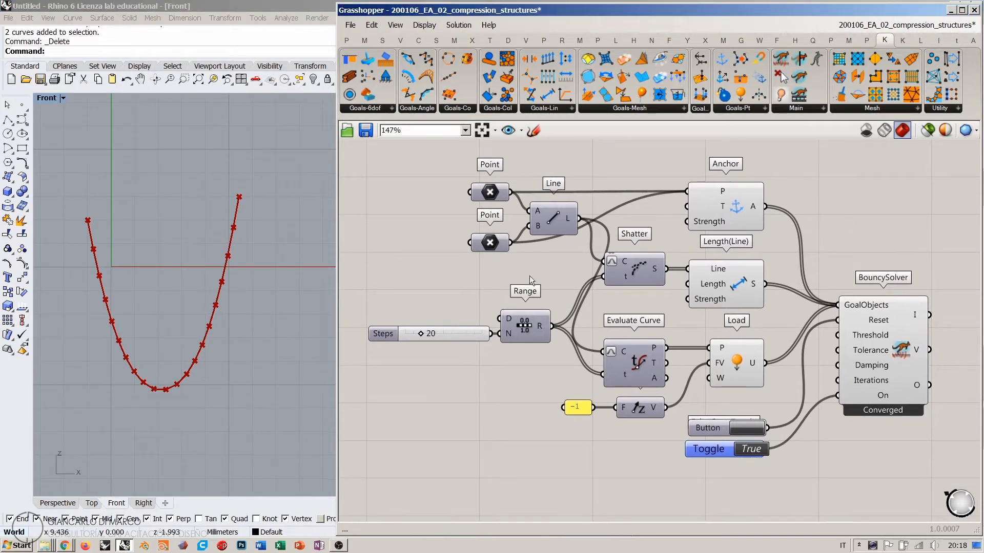
left_click(450, 336)
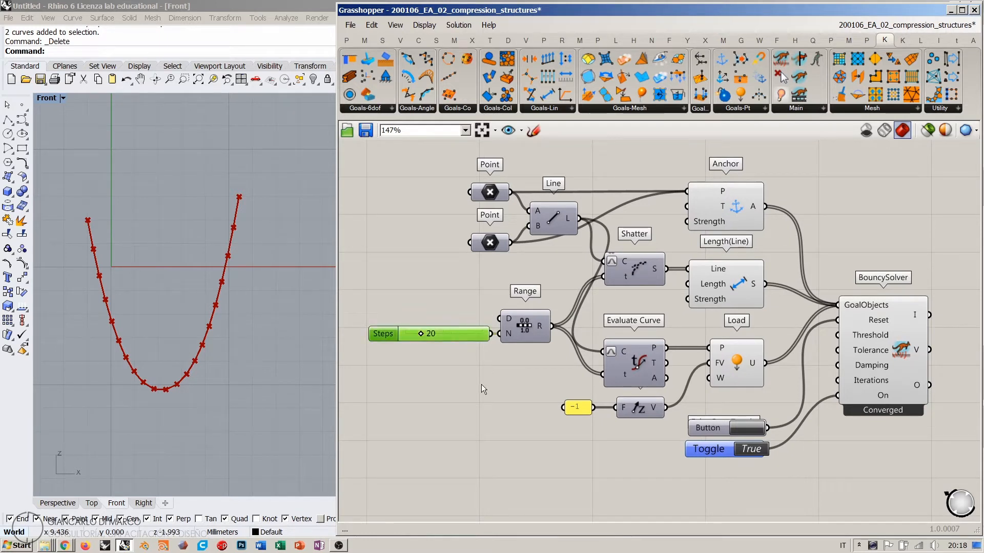
key("Delete")
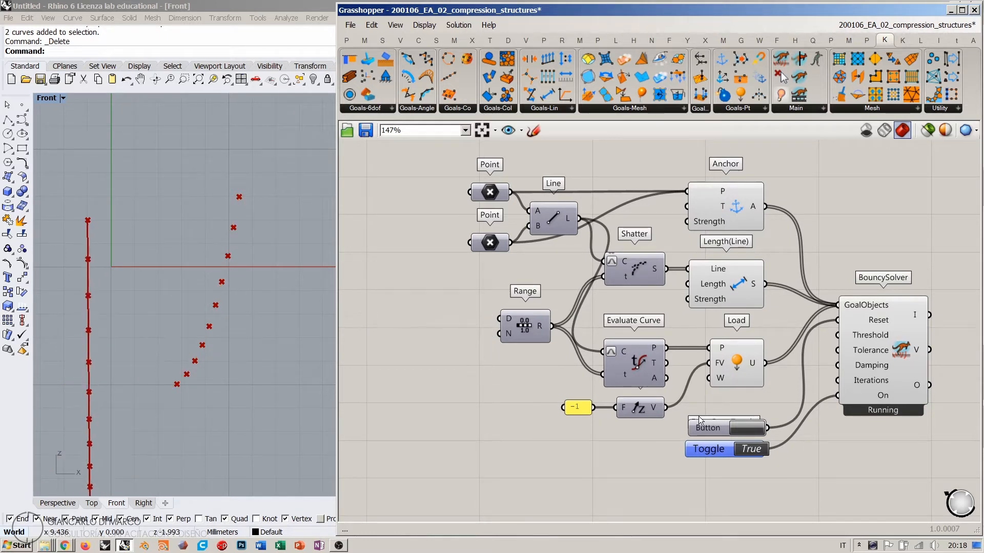
left_click(746, 426)
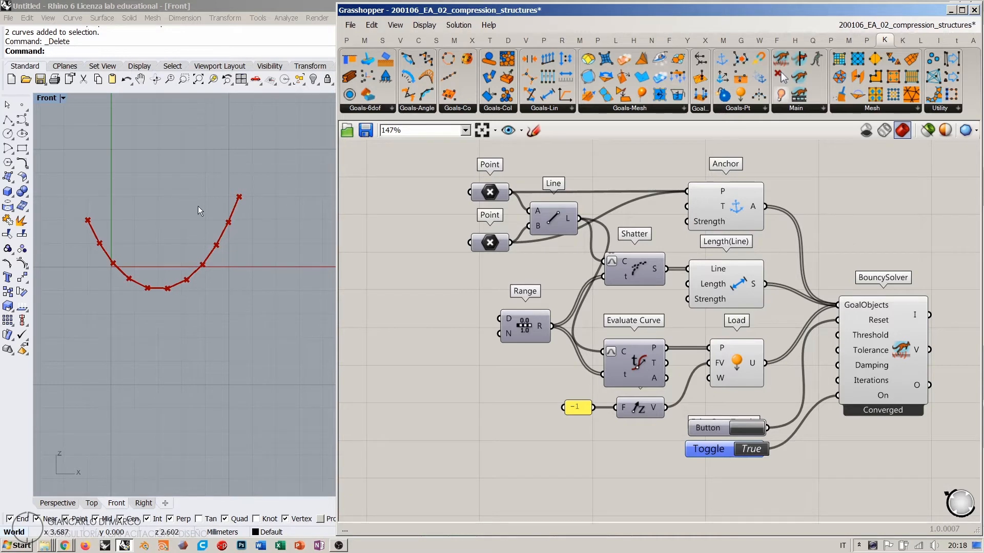
Show the Line component's preview with the simulated chain and review the earlier Catenary component definition for comparison
left_click(552, 219)
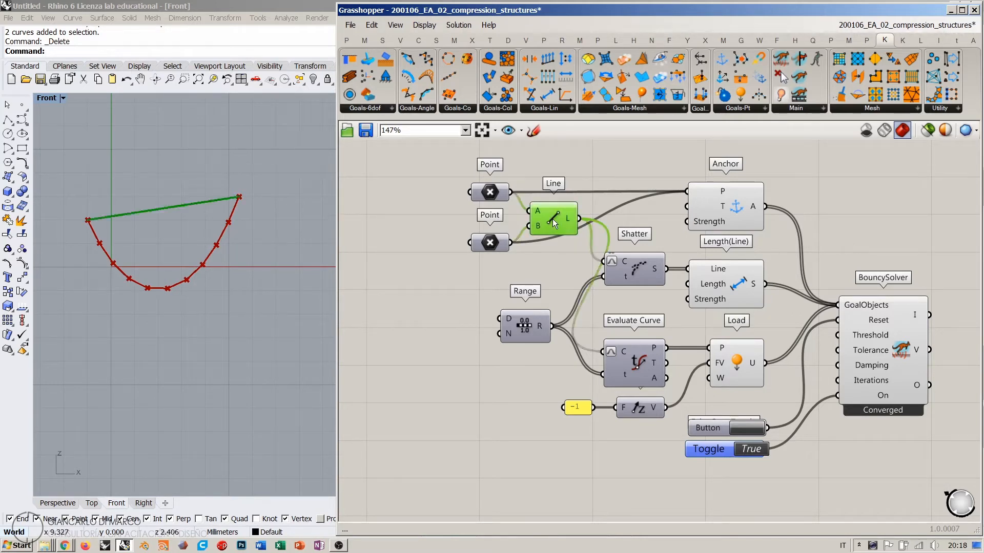
left_click(527, 278)
right_click_drag(753, 230, 757, 308)
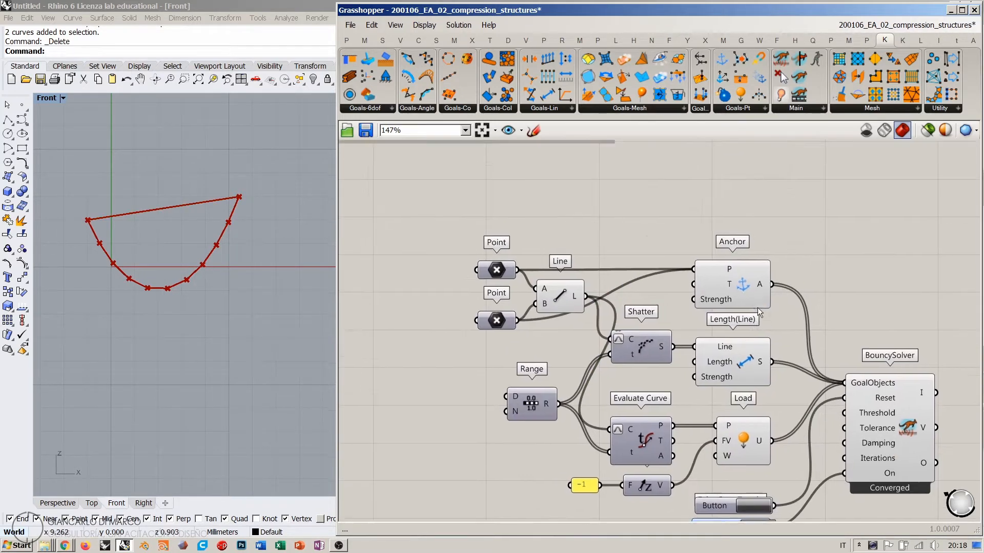
scroll(756, 306, "down", 3)
right_click_drag(631, 155, 685, 283)
scroll(684, 280, "up", 3)
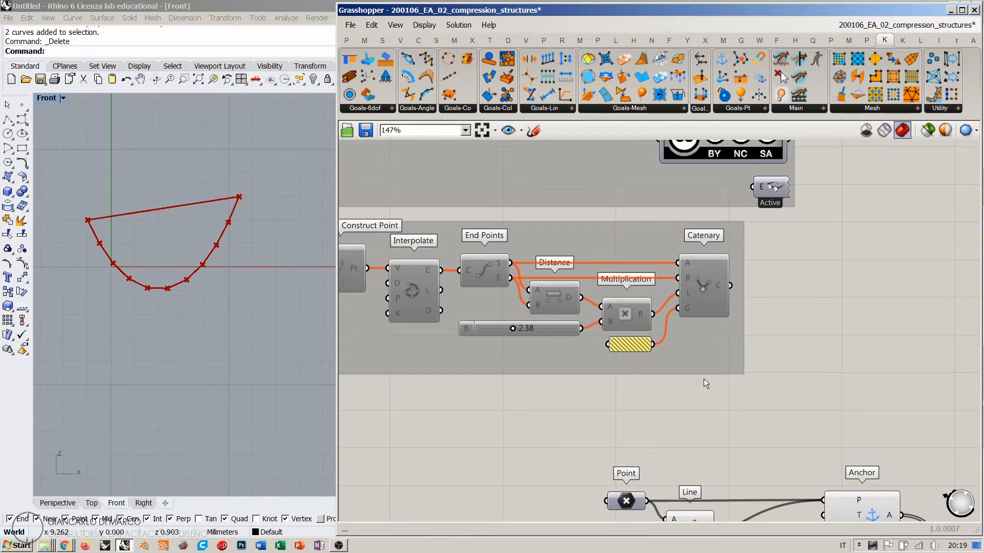
right_click_drag(813, 449, 629, 212)
right_click_drag(692, 333, 678, 279)
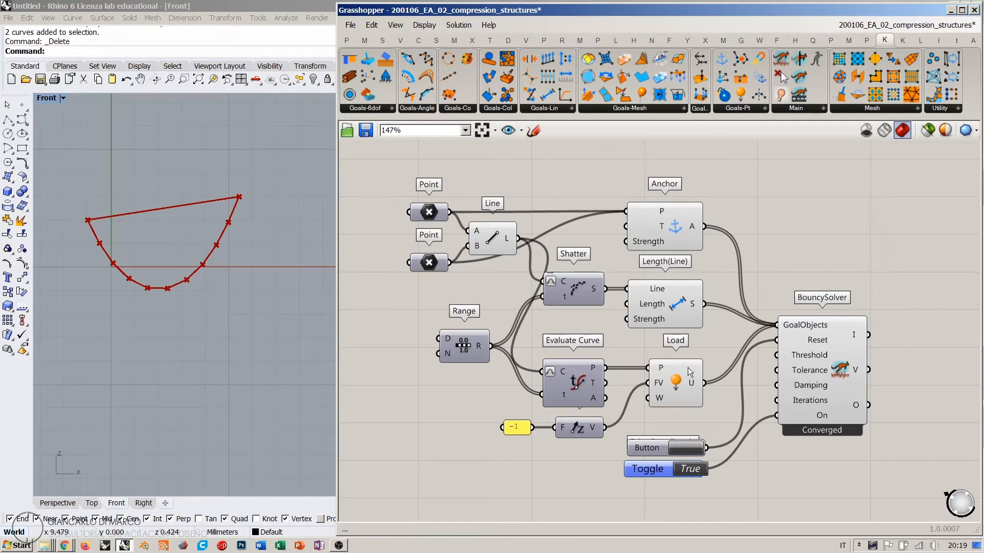
mouse_move(692, 394)
Set the solver toggle to False, reset the chain, and hide the Line component's preview
scroll(727, 273, "down", 6)
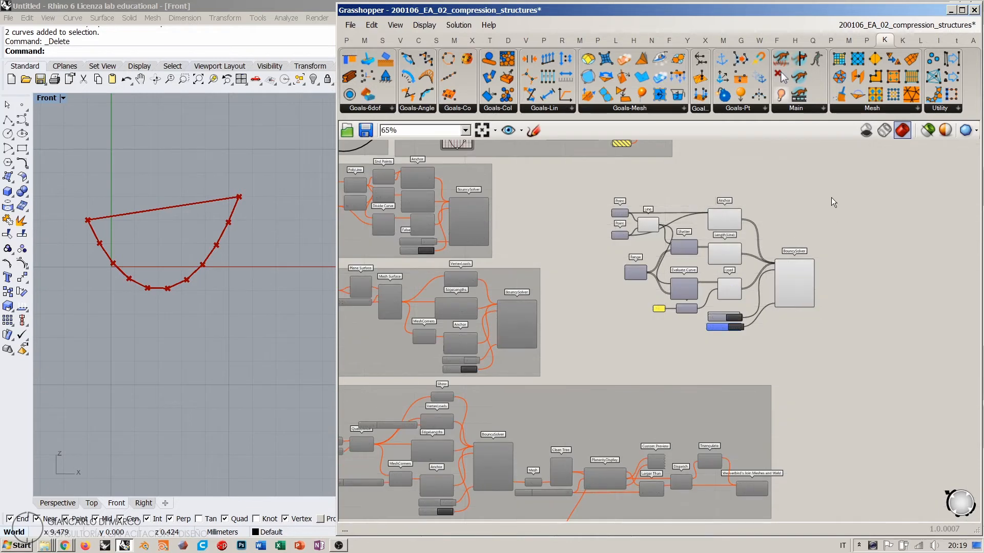
left_click_drag(831, 198, 574, 354)
scroll(762, 291, "up", 6)
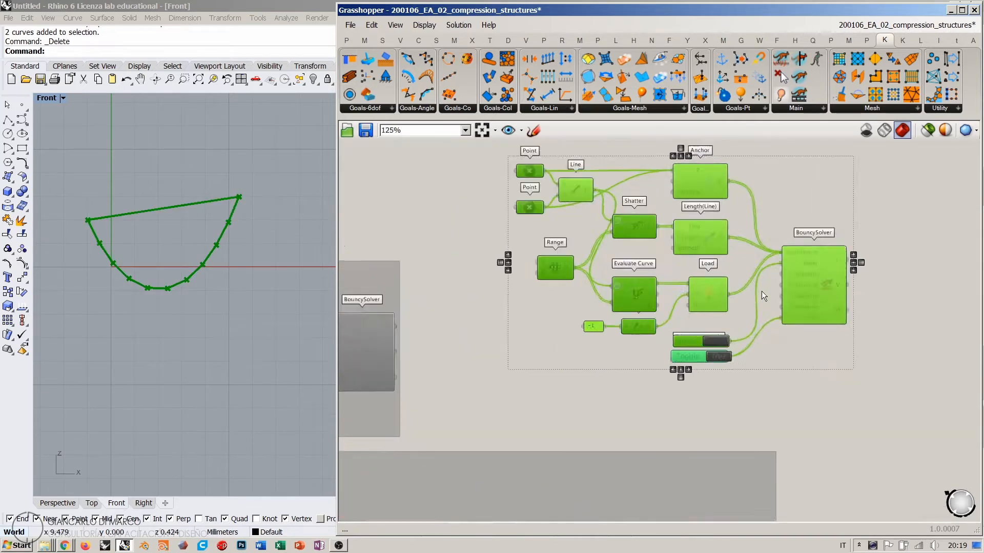
left_click(762, 291)
left_click(690, 394)
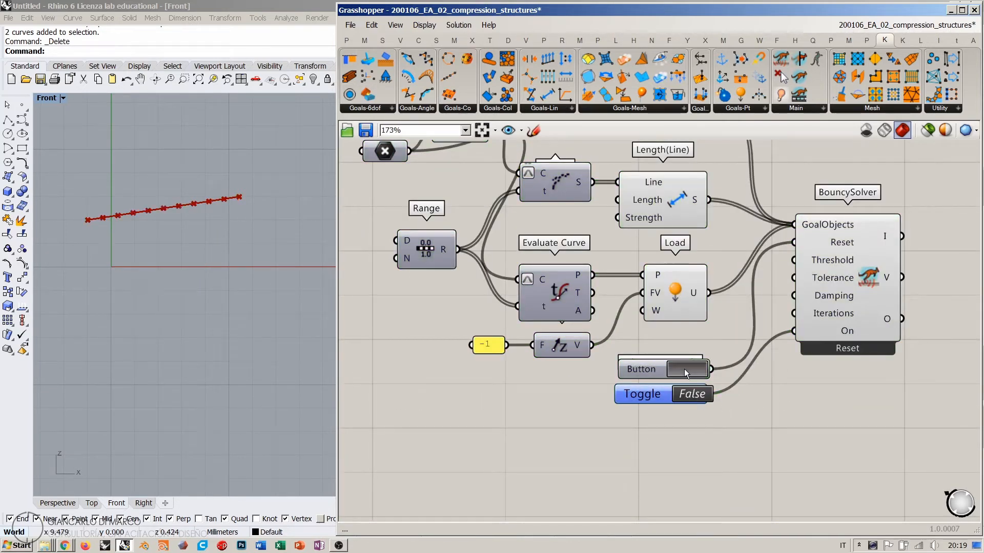
scroll(693, 367, "down", 4)
left_click(610, 267)
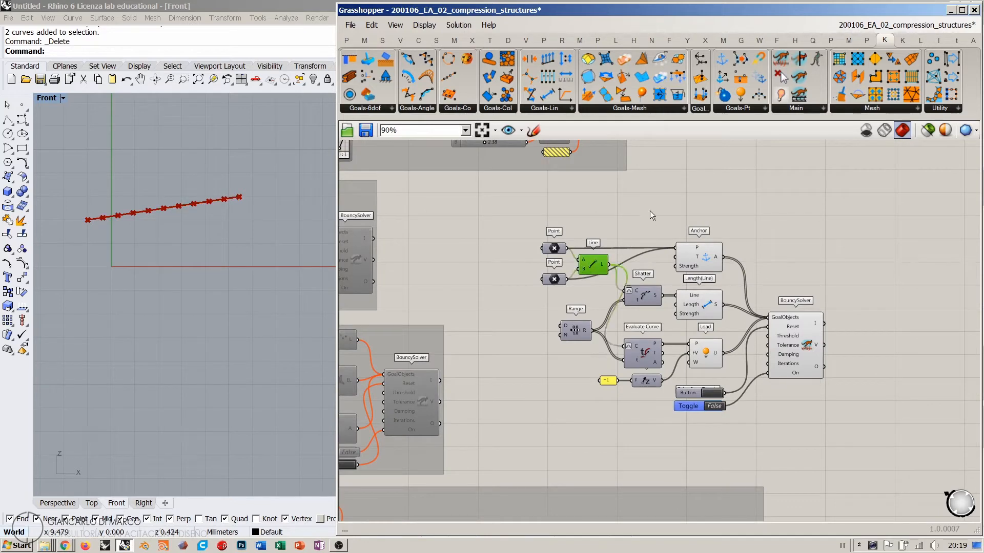
Group and disable all components of the new hanging chain definition, and shift the group slightly upward on the canvas
left_click_drag(849, 235, 600, 423)
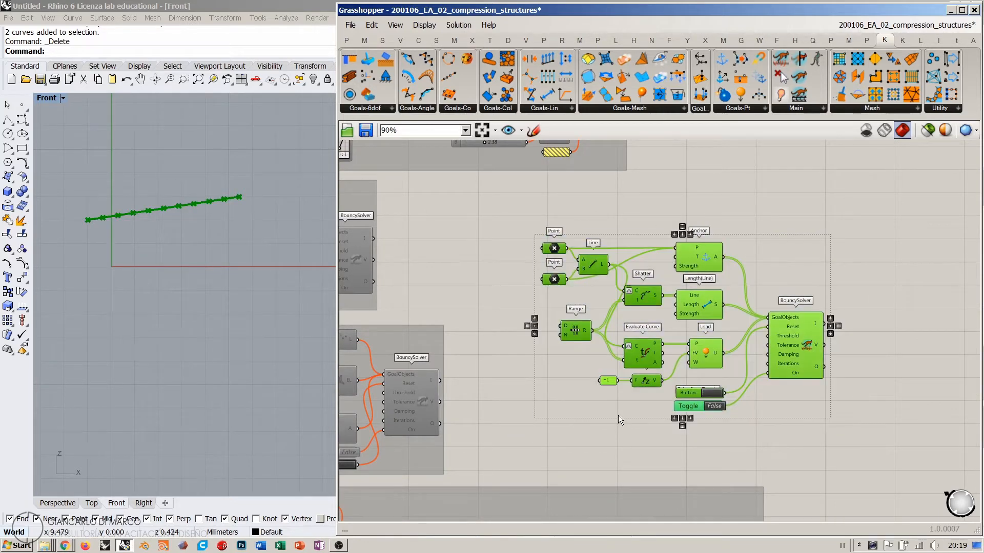
key("ctrl+g")
left_click(550, 328)
right_click_drag(551, 329, 677, 360)
left_click_drag(684, 399, 691, 347)
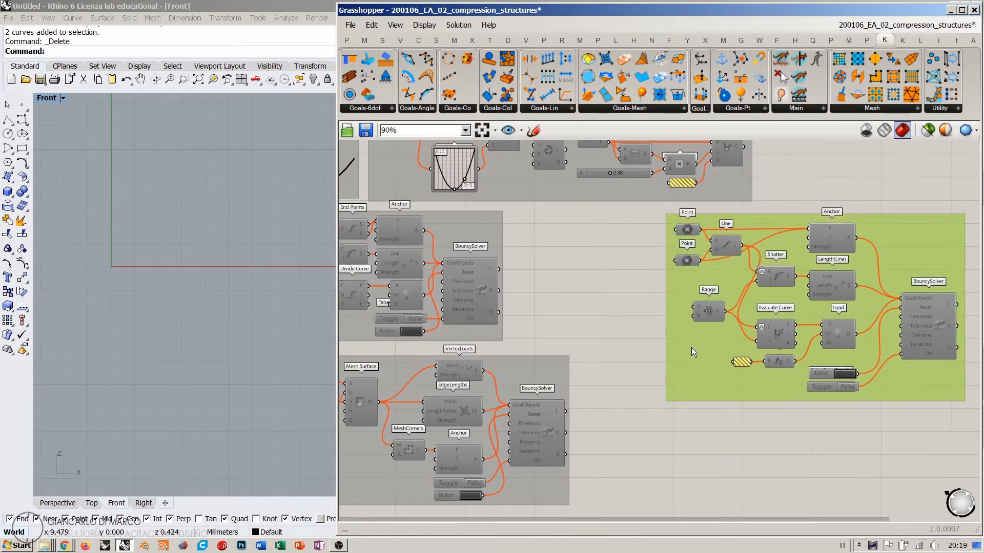
Enable the prepared chain group containing the PolyLine, Divide Curve and BouncySolver components and frame its line in the Front viewport
right_click_drag(584, 318, 701, 334)
left_click(641, 237)
left_click_drag(641, 237, 354, 357)
left_click(677, 306)
scroll(148, 278, "down", 15)
right_click_drag(150, 307, 137, 363)
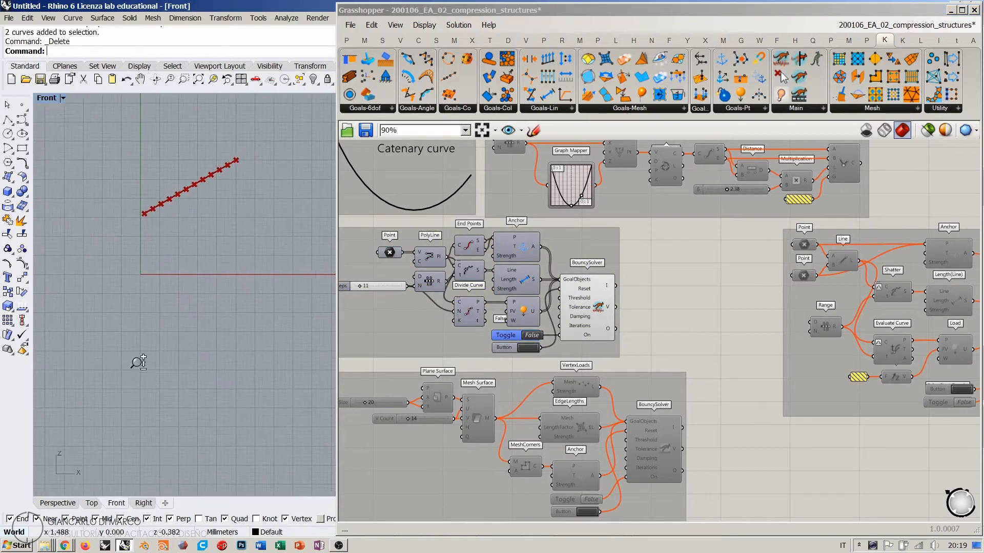
Run the prepared chain simulation with its toggle at True, then reset it with the toggle back at False
scroll(203, 267, "up", 4)
right_click_drag(517, 303, 517, 283)
scroll(517, 283, "up", 4)
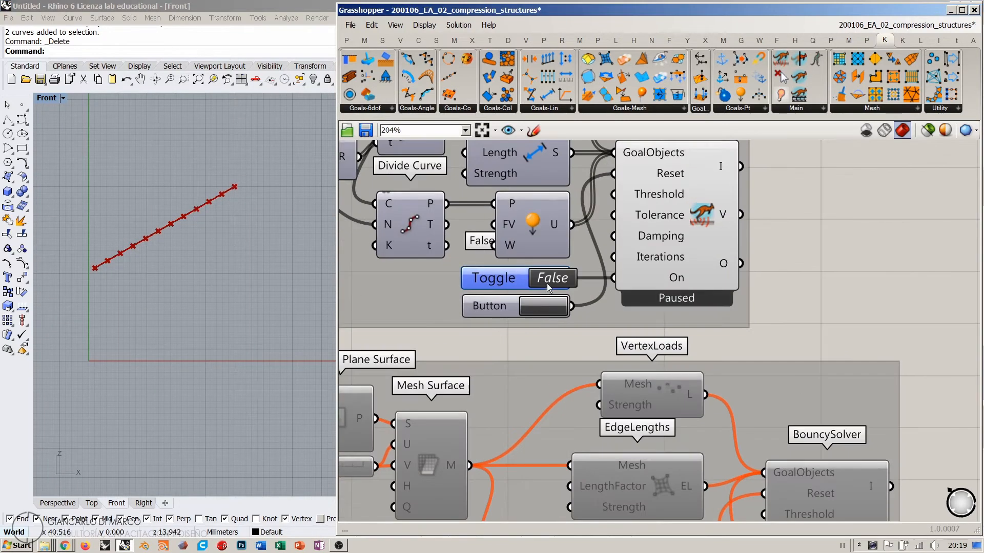
left_click(547, 282)
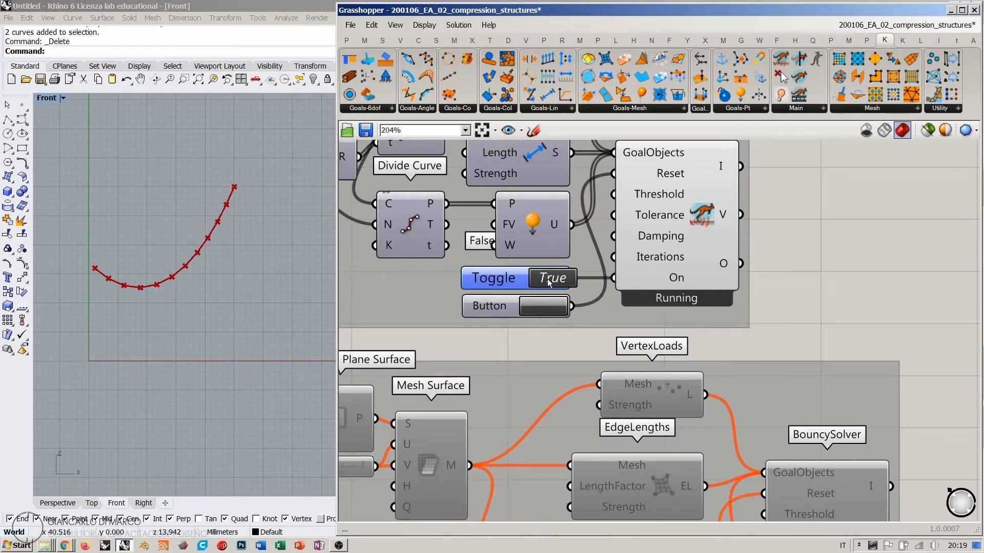
left_click(548, 279)
Disable the whole prepared chain group built on the PolyLine component
scroll(609, 287, "down", 4)
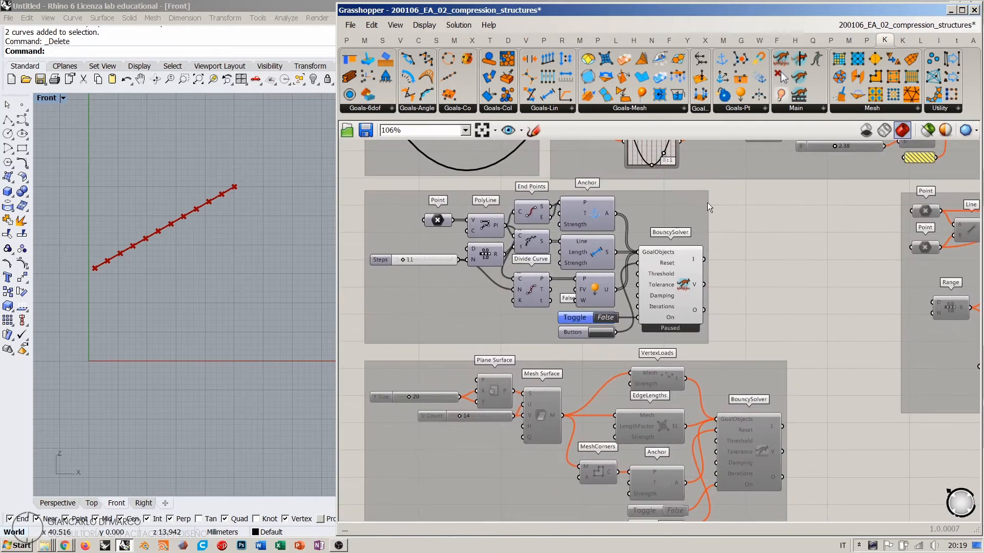
left_click_drag(707, 202, 390, 340)
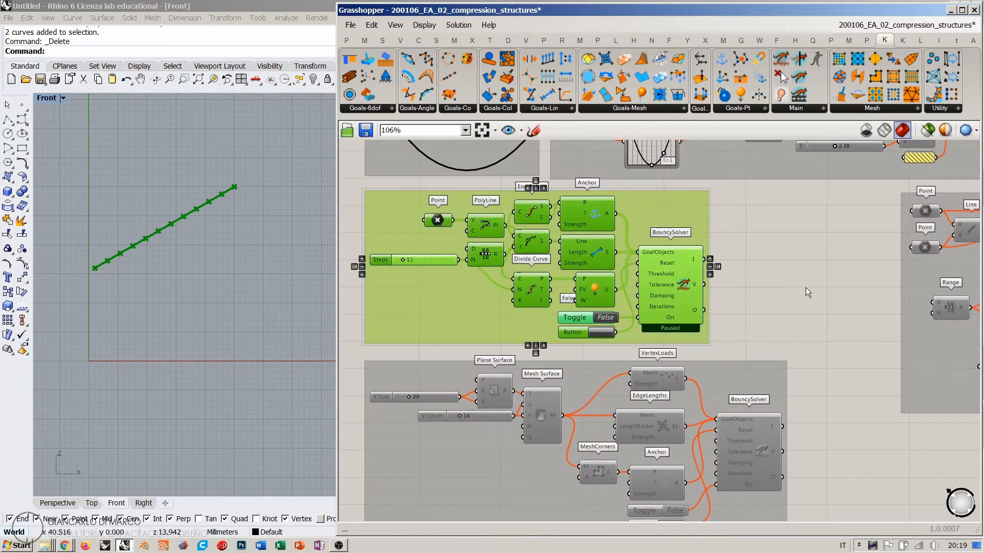
key("ctrl+e")
left_click(853, 285)
right_click_drag(697, 430, 649, 320)
scroll(648, 319, "down", 3)
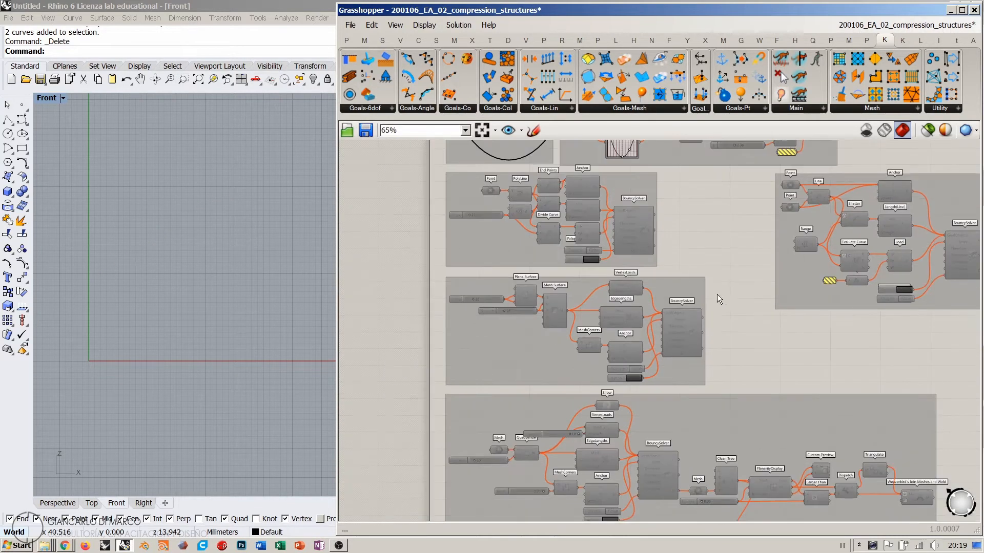
left_click_drag(725, 276, 437, 386)
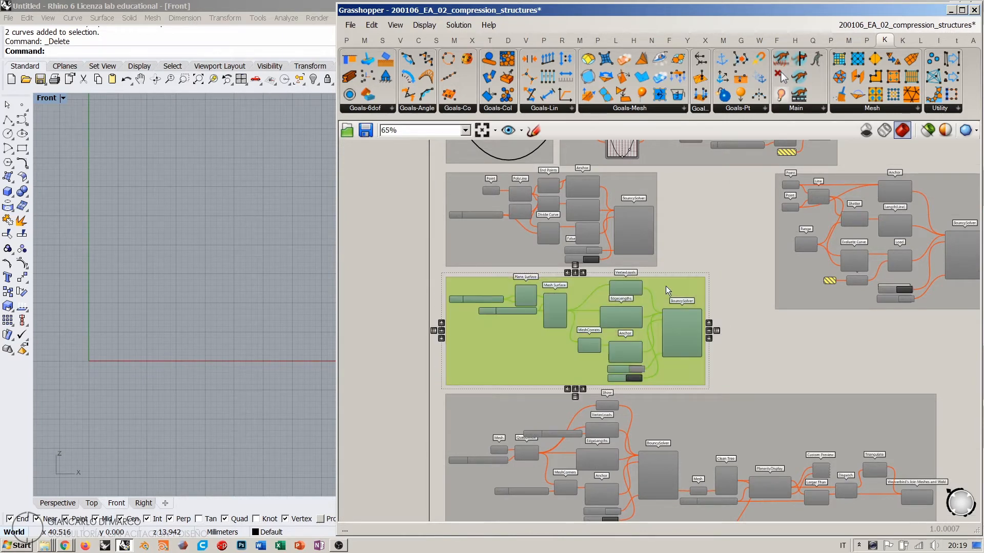
left_click(732, 321)
Move the new hanging chain group slightly closer to the prepared groups
right_click_drag(734, 324, 653, 319)
scroll(652, 317, "down", 2)
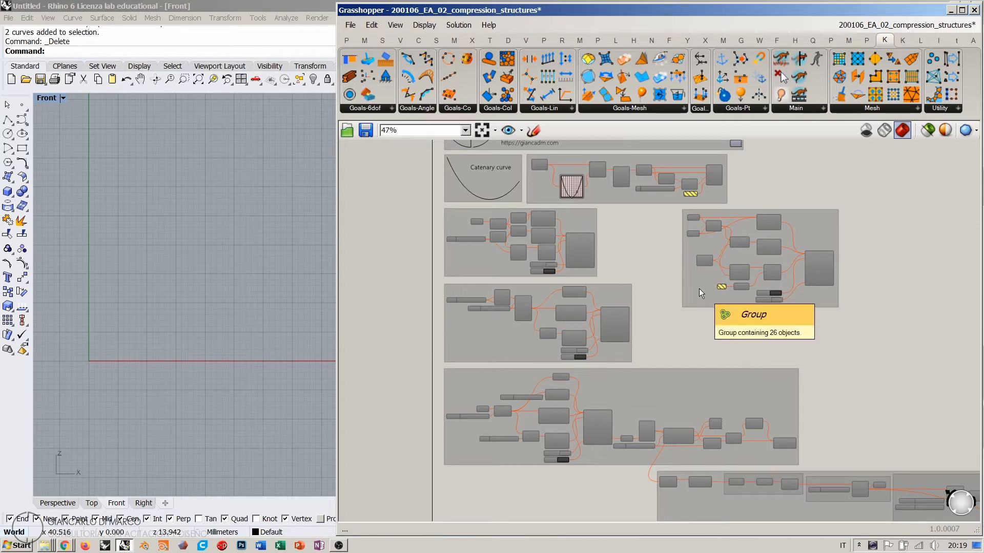
left_click_drag(699, 288, 659, 287)
left_click(672, 323)
Narrow the Grasshopper window to widen the Rhino workspace, and show the Perspective viewport with the grid framed from above
right_click_drag(795, 299, 642, 324)
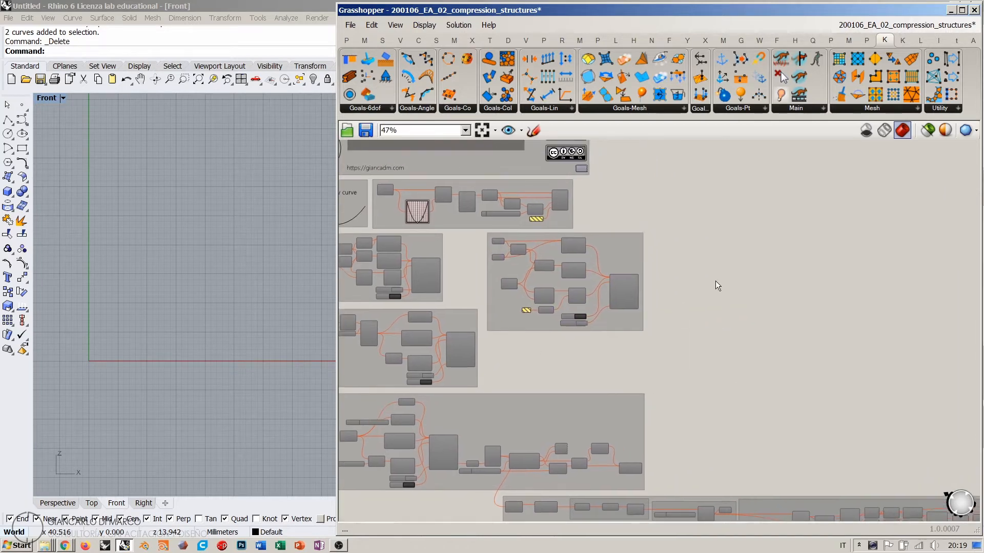
scroll(715, 282, "up", 5)
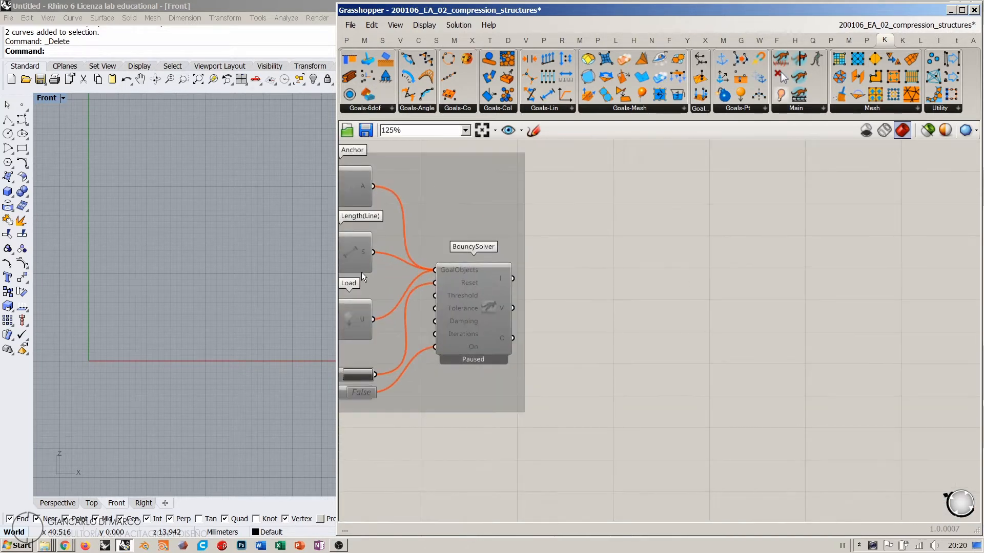
left_click_drag(339, 266, 605, 266)
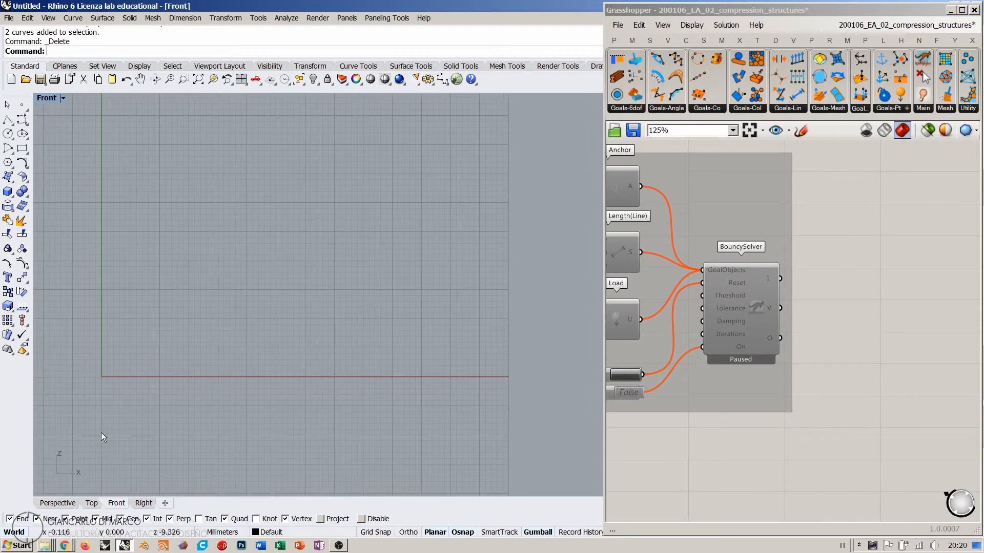
left_click(64, 505)
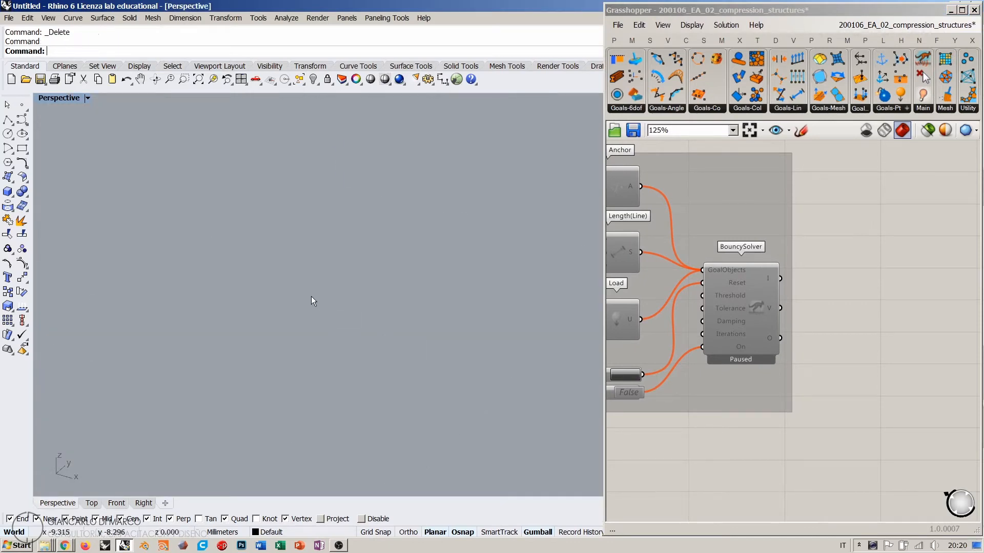
right_click_drag(328, 289, 329, 308)
scroll(326, 315, "up", 5)
right_click_drag(251, 302, 343, 304)
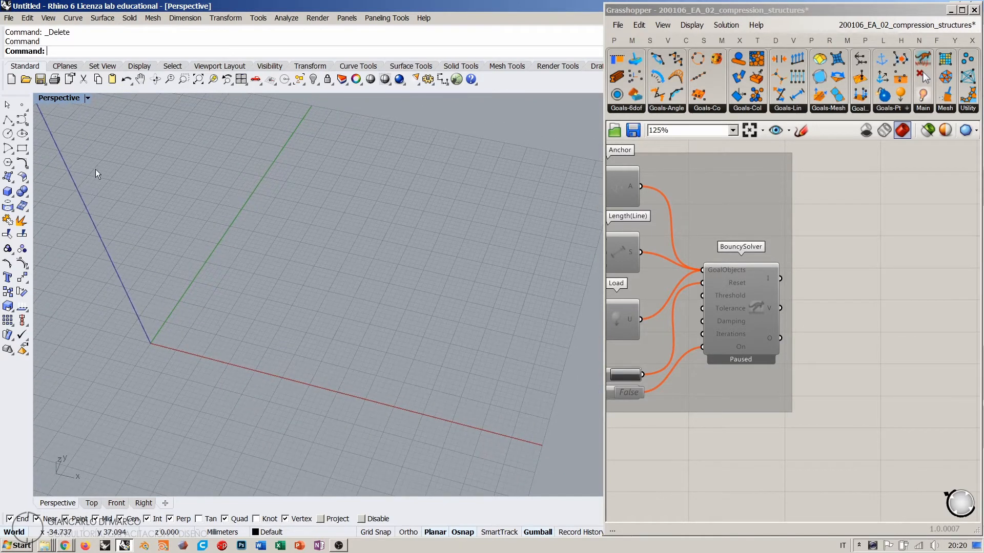
Draw a straight polyline segment on the ground plane, running roughly alongside the green Y axis
right_click_drag(860, 269, 738, 281)
right_click_drag(255, 291, 281, 308)
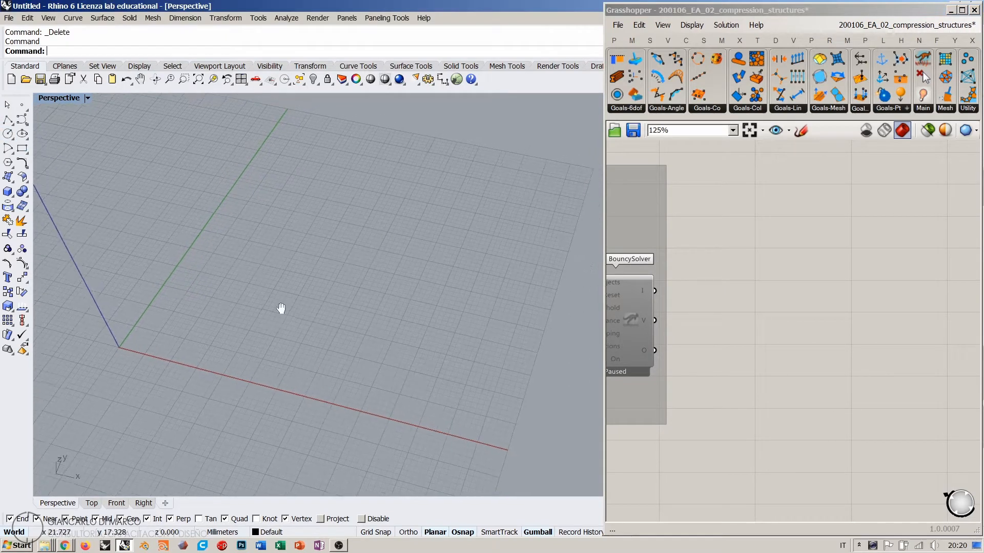
left_click(8, 120)
left_click(169, 332)
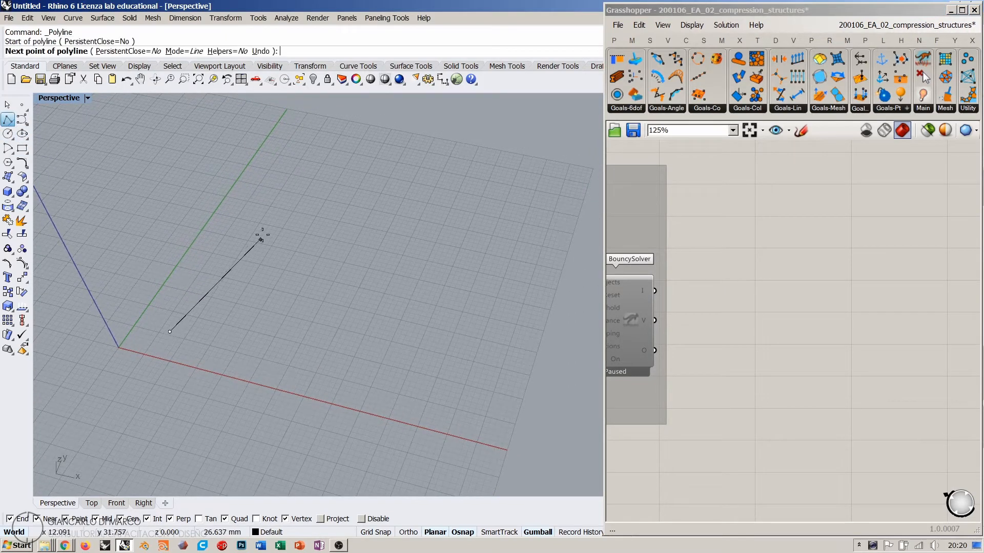
left_click(275, 184)
key("Return")
Draw a second, shorter straight polyline segment on the ground plane, opposite the first one
key("Return")
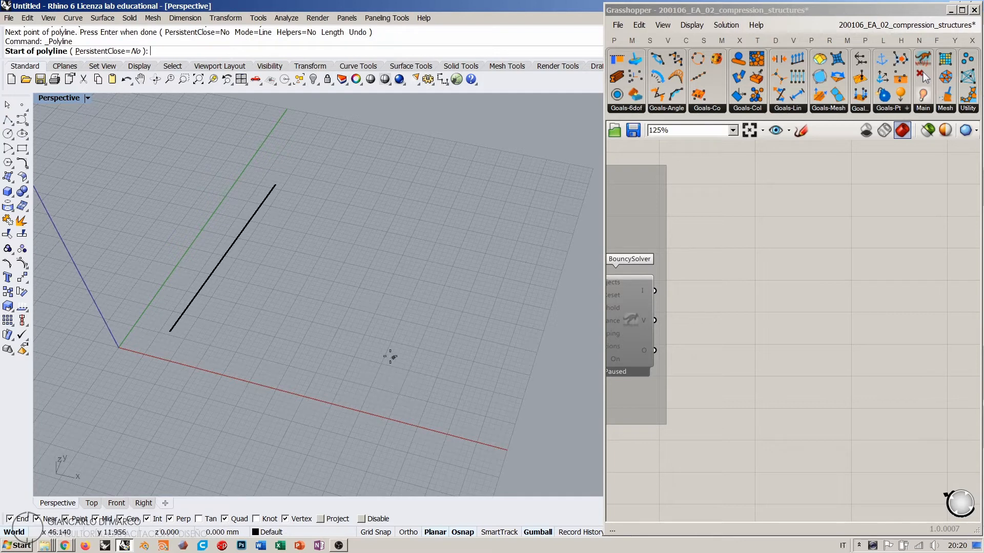
left_click(377, 344)
left_click(394, 239)
key("Return")
Connect the midpoints of the two segments with a straight polyline about 32 mm long
key("Return")
left_click(227, 253)
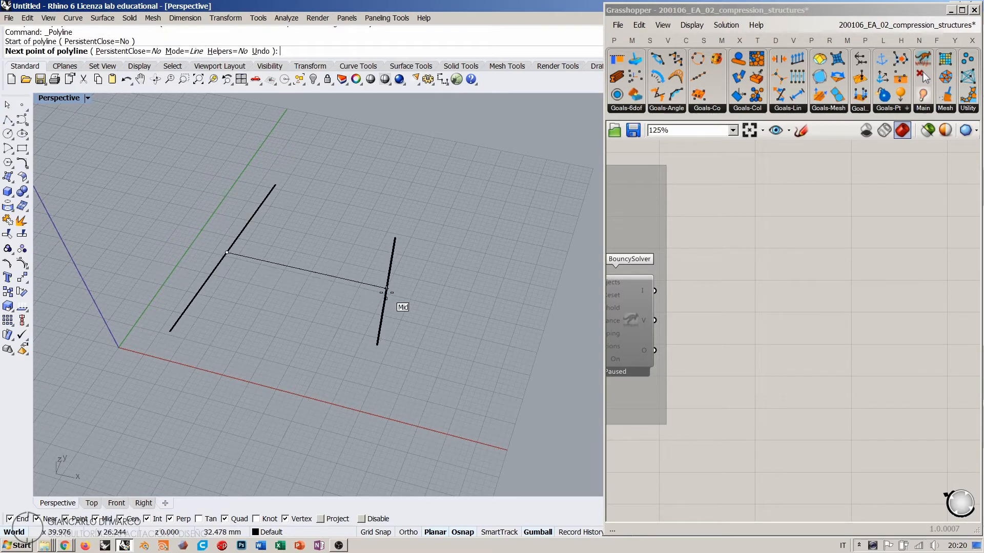
left_click(387, 288)
key("Return")
Examine the three connected lines in the Perspective view, highlighting them together and individually to check their layout
right_click_drag(379, 349, 425, 320)
left_click_drag(428, 290, 192, 325)
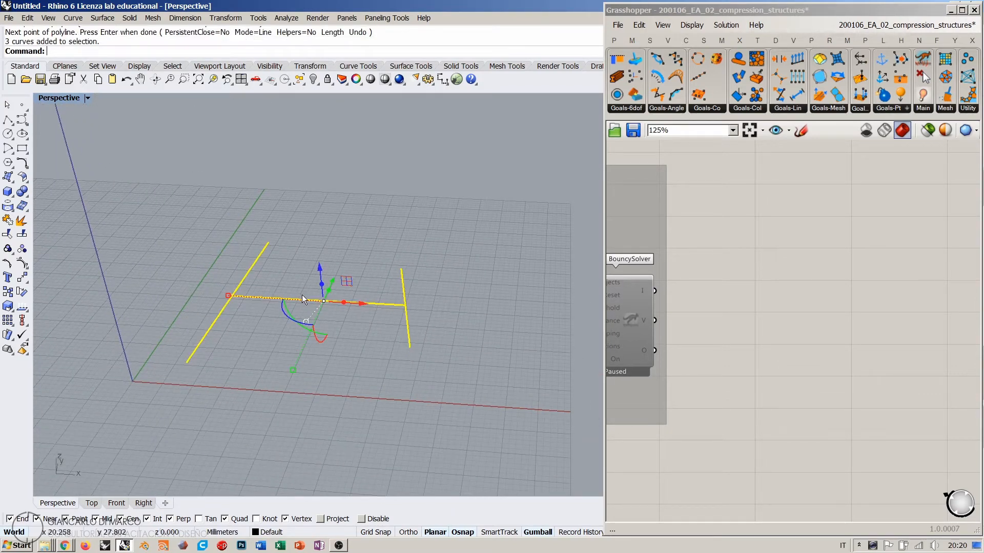
left_click(381, 223)
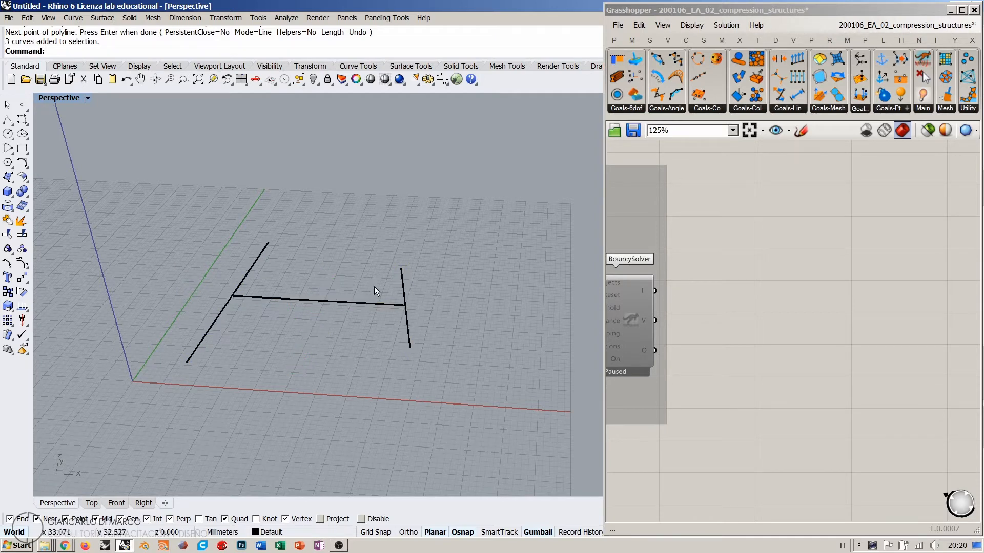
right_click_drag(374, 287, 349, 279)
right_click_drag(483, 334, 369, 294)
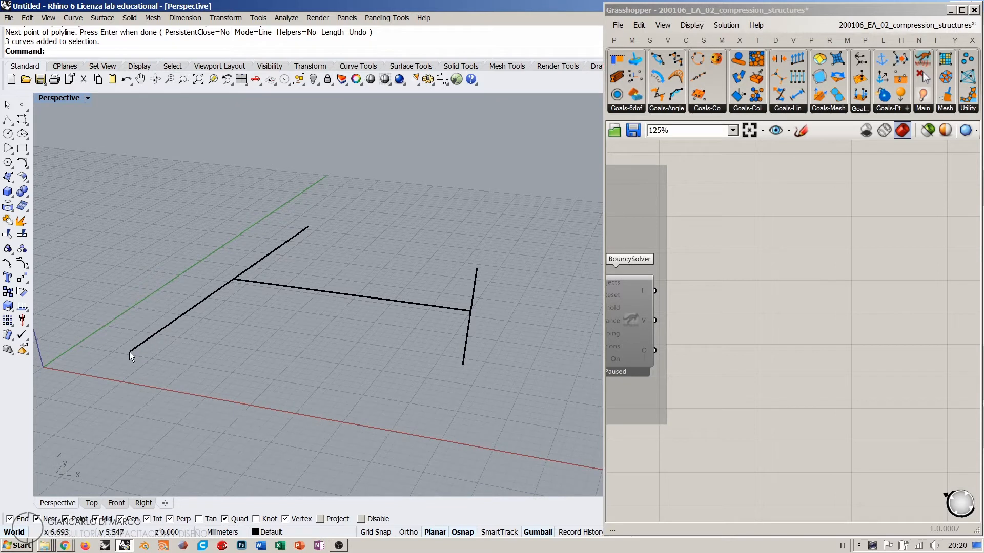
left_click(131, 352)
left_click(463, 356)
left_click(360, 372)
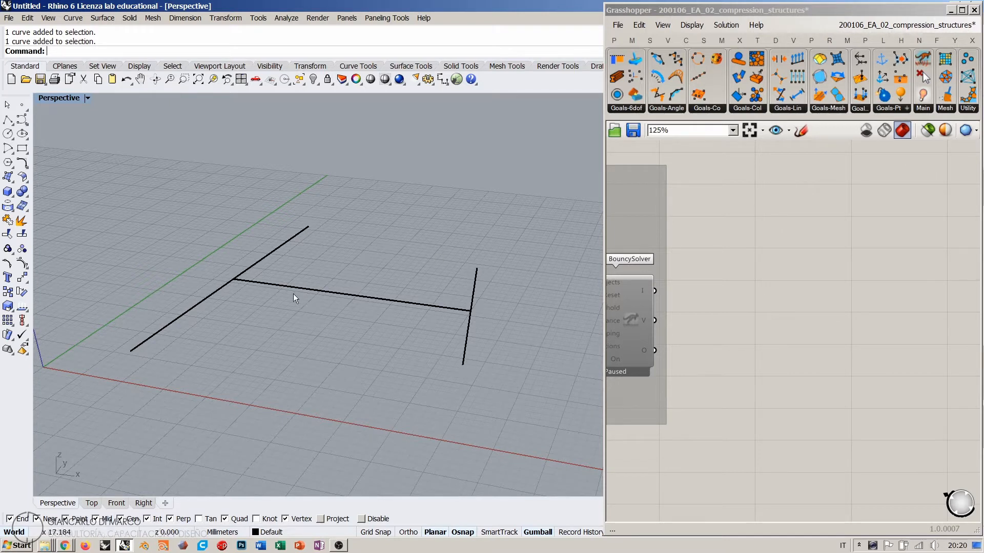
left_click(272, 286)
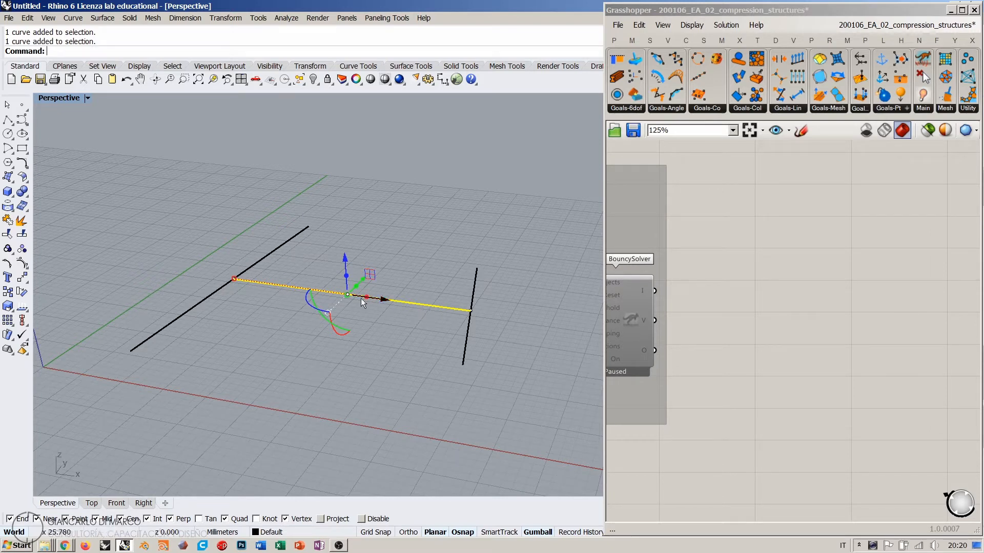
left_click(223, 287)
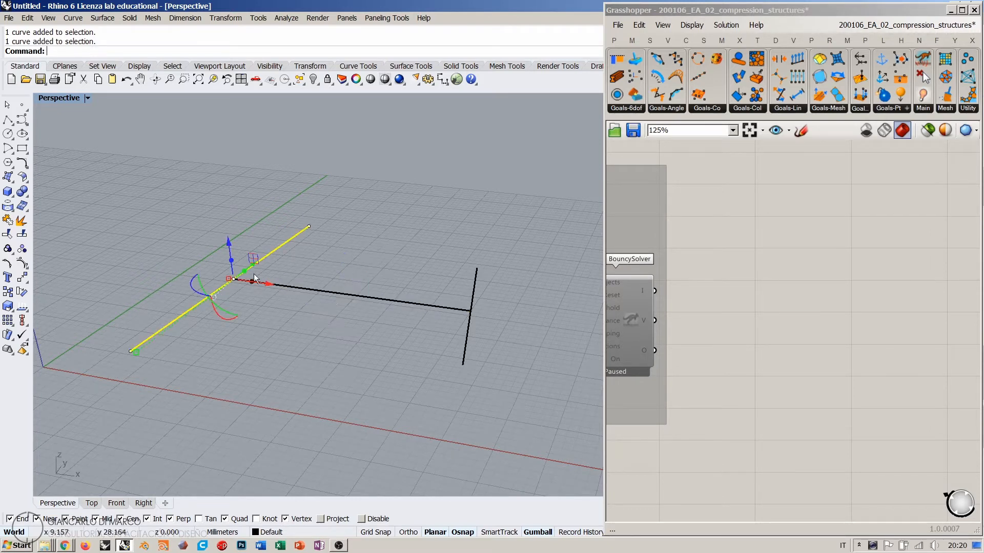
left_click(478, 299)
left_click(524, 376)
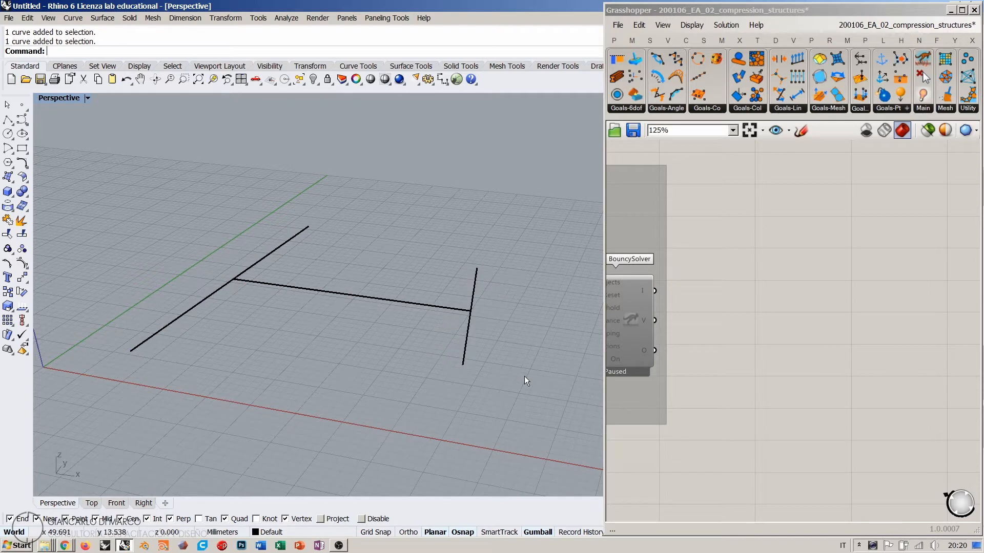
right_click_drag(341, 359, 333, 302)
Sketch the three-line layout freehand on an empty canvas area with an arch rising over each line, and discard the sketch
right_click_drag(840, 310, 801, 317)
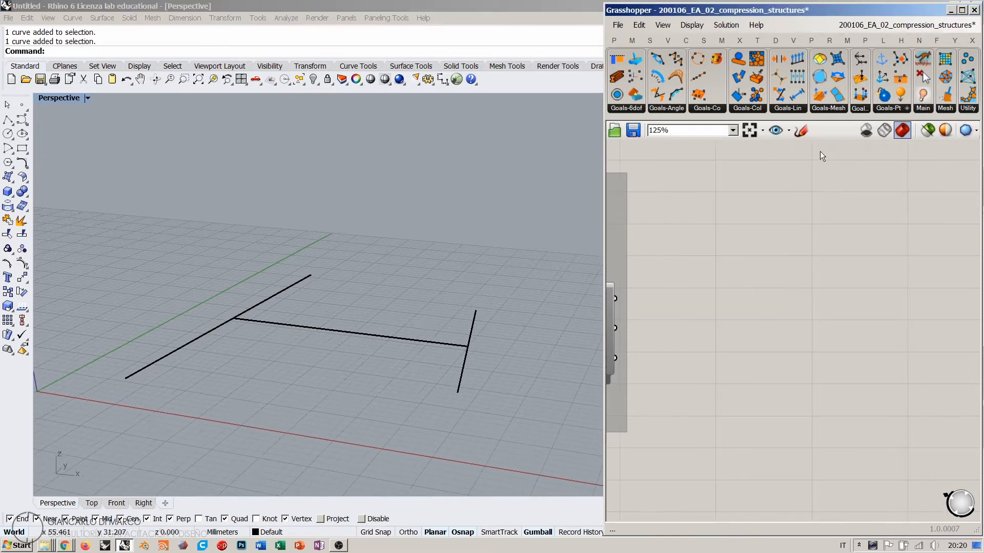
left_click(797, 129)
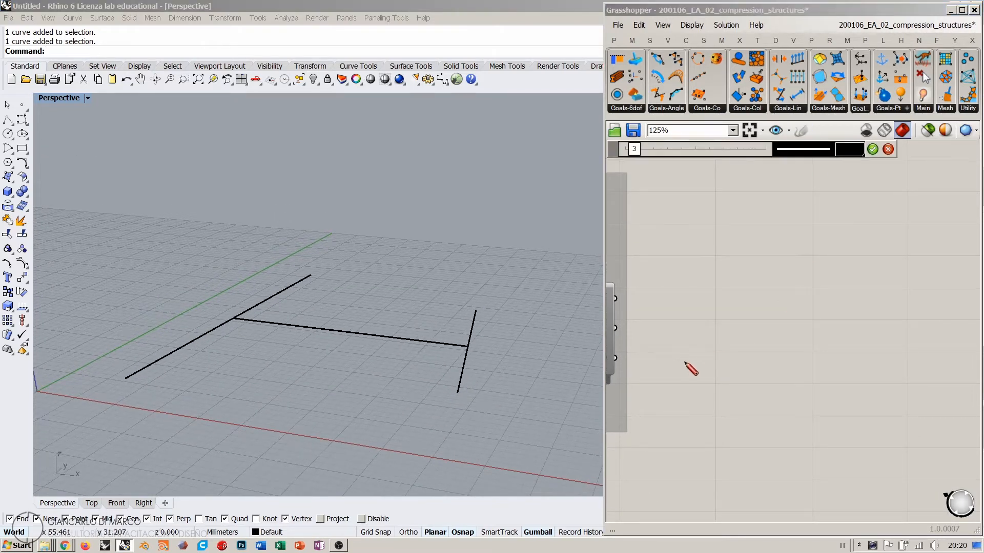
left_click_drag(677, 365, 792, 291)
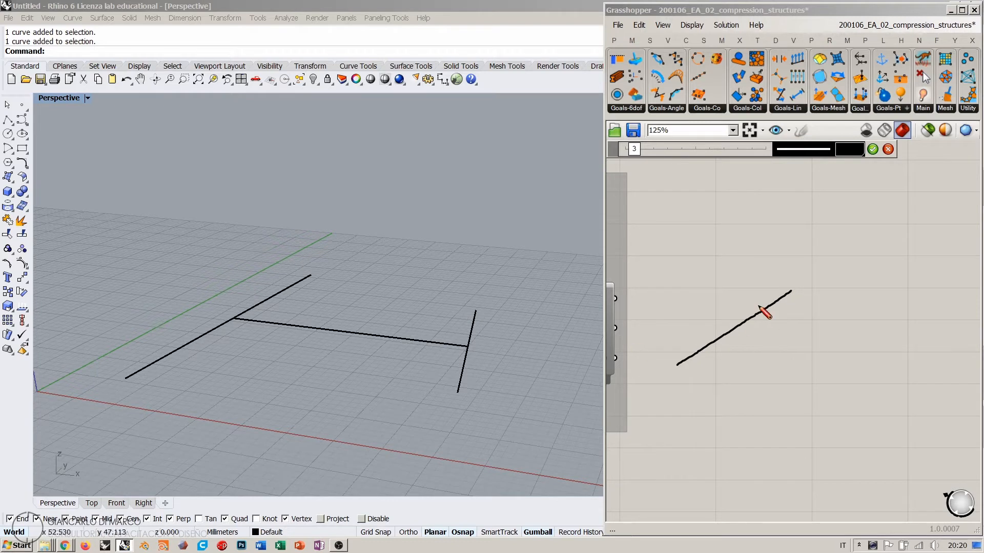
mouse_move(736, 329)
left_mouse_down()
mouse_move(871, 352)
mouse_move(853, 381)
left_mouse_up()
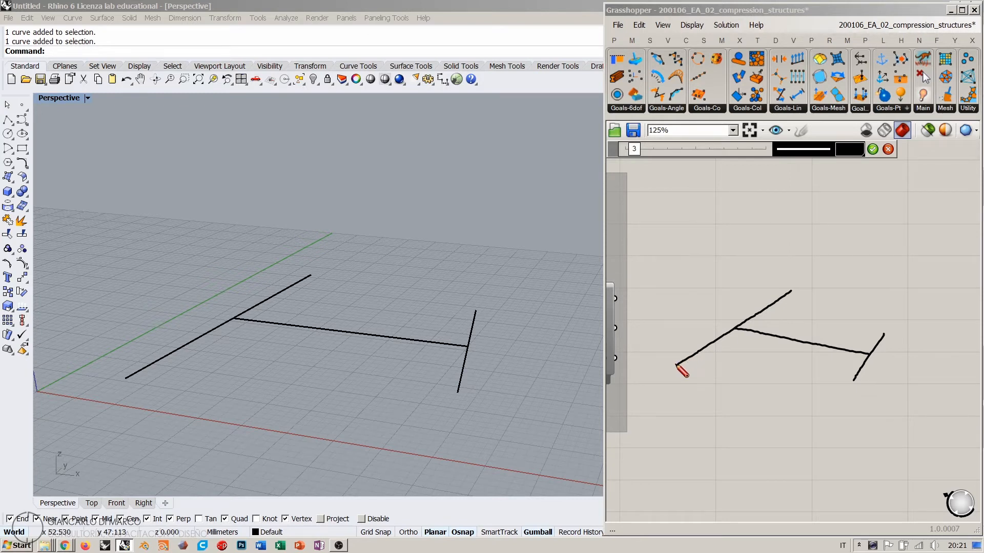
mouse_move(677, 365)
left_mouse_down()
mouse_move(746, 286)
mouse_move(786, 290)
left_mouse_up()
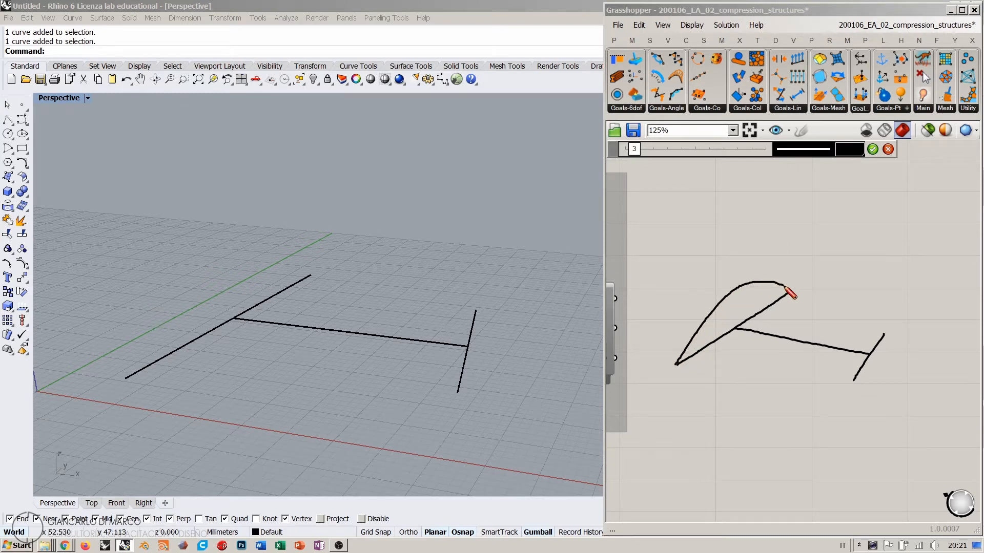
left_click_drag(853, 380, 883, 335)
mouse_move(738, 285)
left_mouse_down()
mouse_move(797, 242)
mouse_move(842, 291)
mouse_move(863, 338)
left_mouse_up()
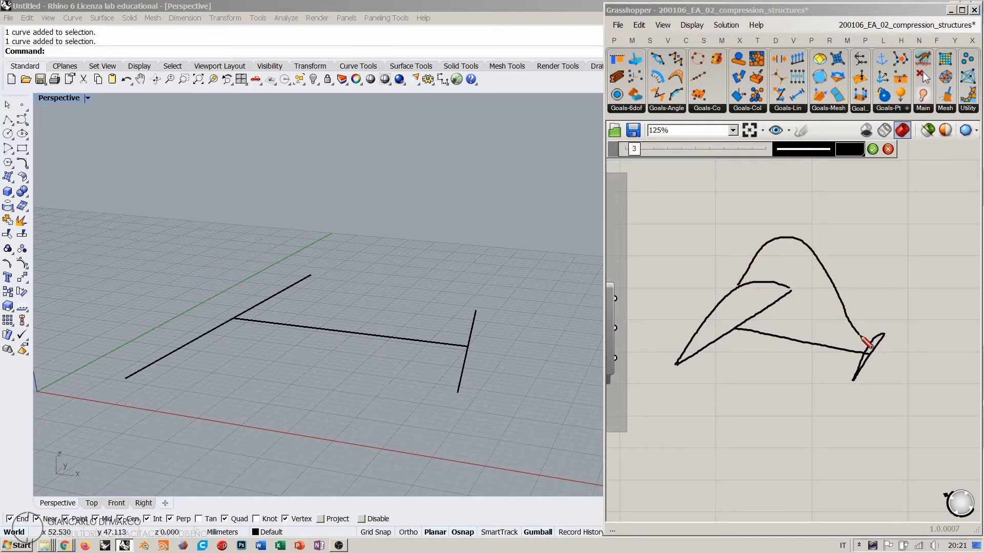
left_click(888, 149)
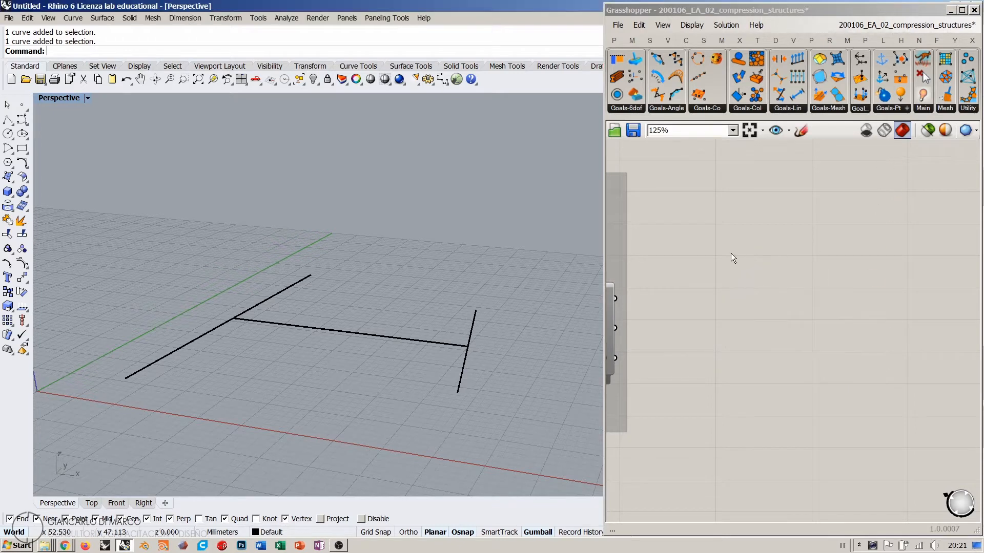
Add a Curve parameter right of the grouped definition and reference the long line running alongside the green Y axis
right_click_drag(733, 257, 796, 250)
double_click(762, 277)
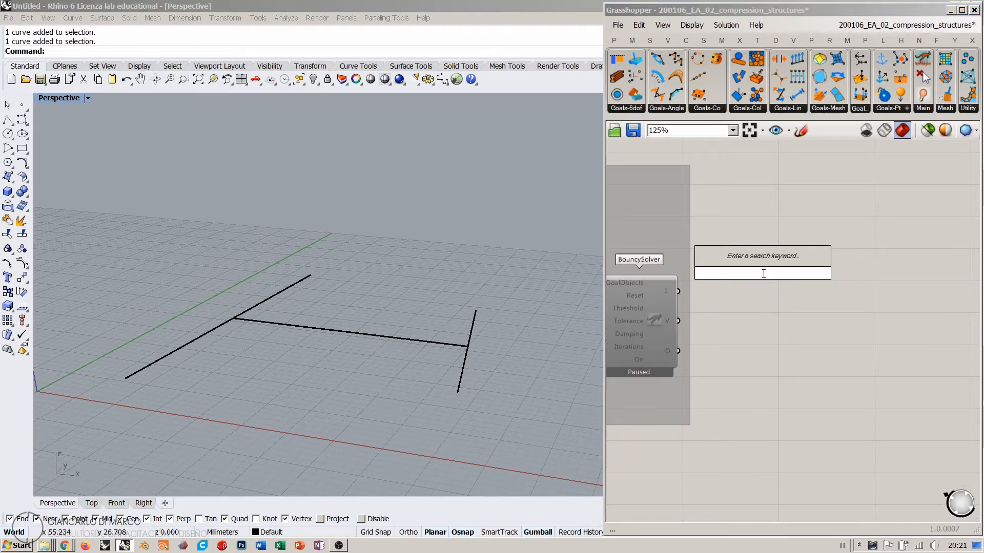
type("crv")
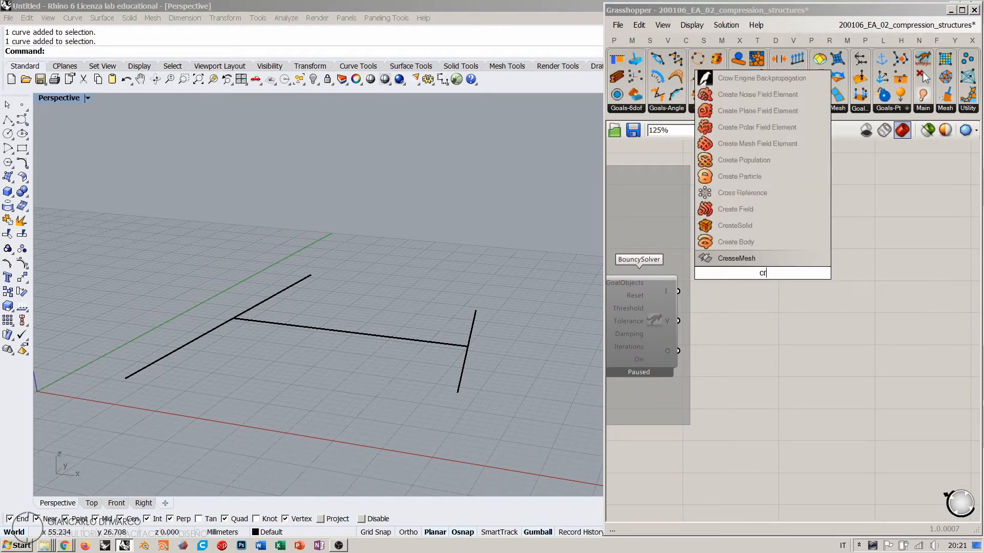
left_click(723, 238)
left_click_drag(760, 274, 779, 235)
right_click(778, 235)
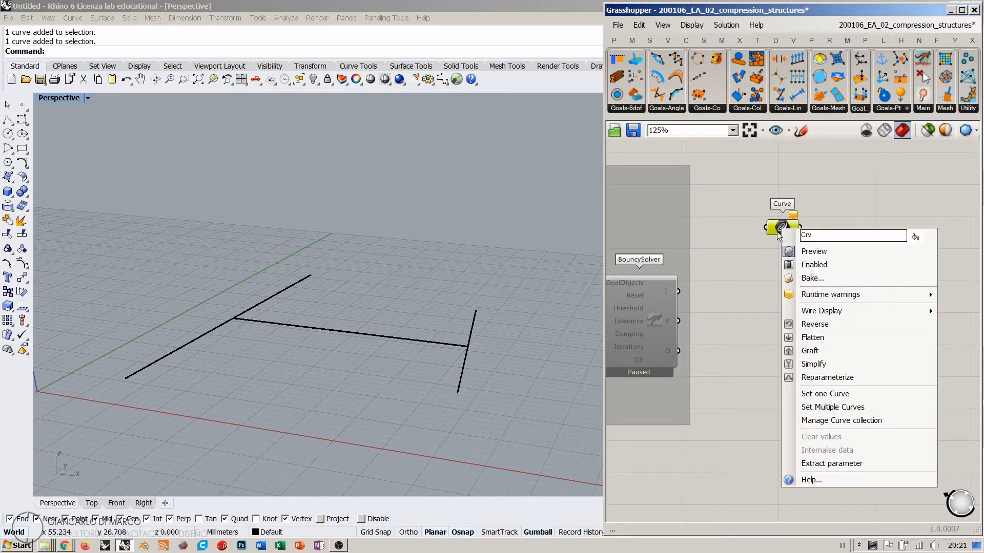
left_click(799, 393)
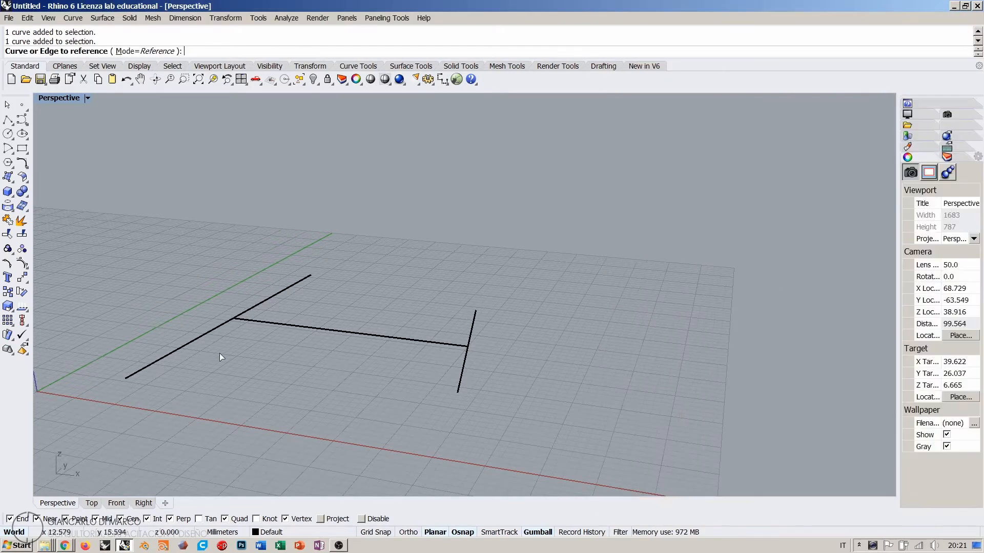
left_click(144, 372)
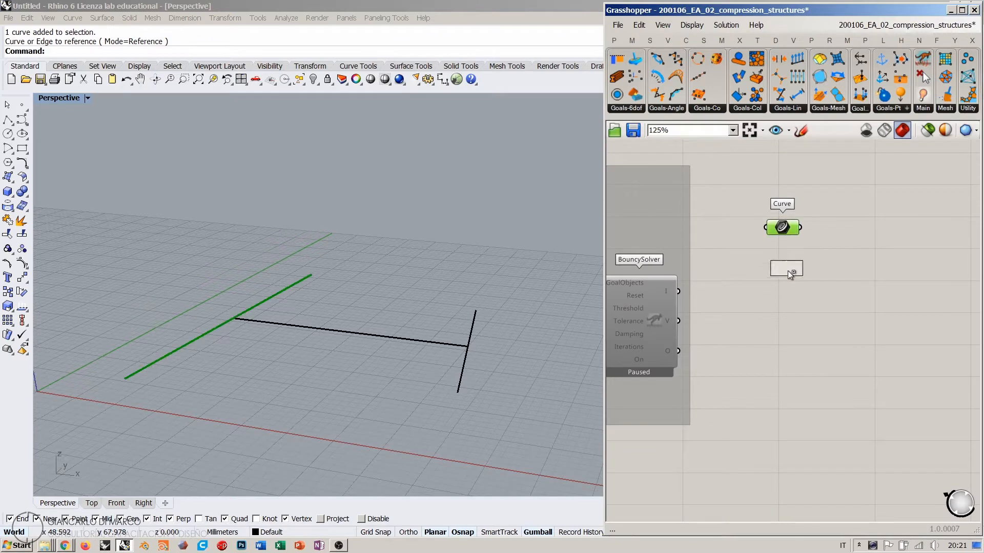
Duplicate the Curve parameter below the first and reference the shorter line opposite the long one
left_click_drag(789, 297, 787, 315)
right_click(787, 315)
left_click(807, 442)
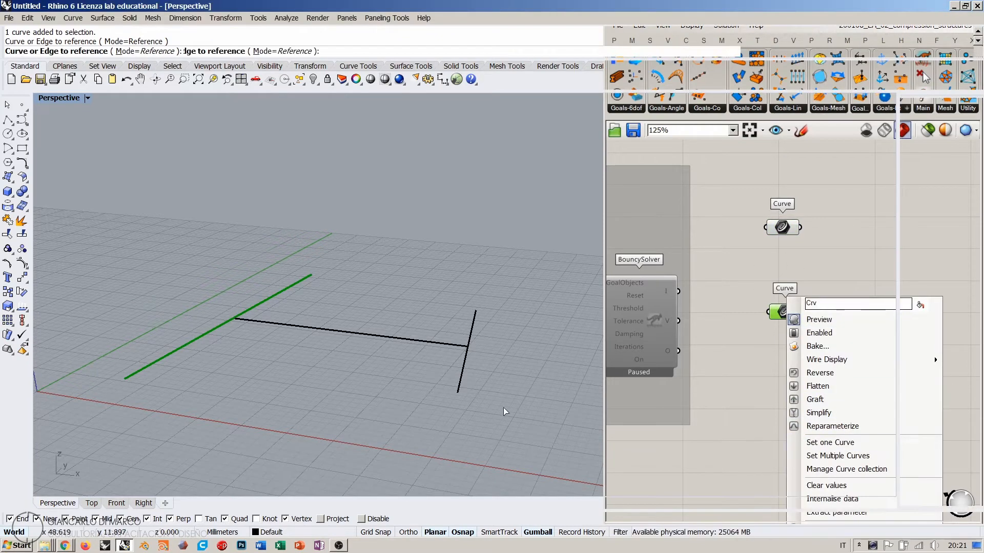
left_click(461, 381)
left_click(822, 389)
Duplicate the Curve parameter between the other two and reference the line connecting the two outer lines
left_click_drag(788, 314, 784, 266, "alt")
right_click(784, 265)
left_click(828, 411)
left_click(314, 329)
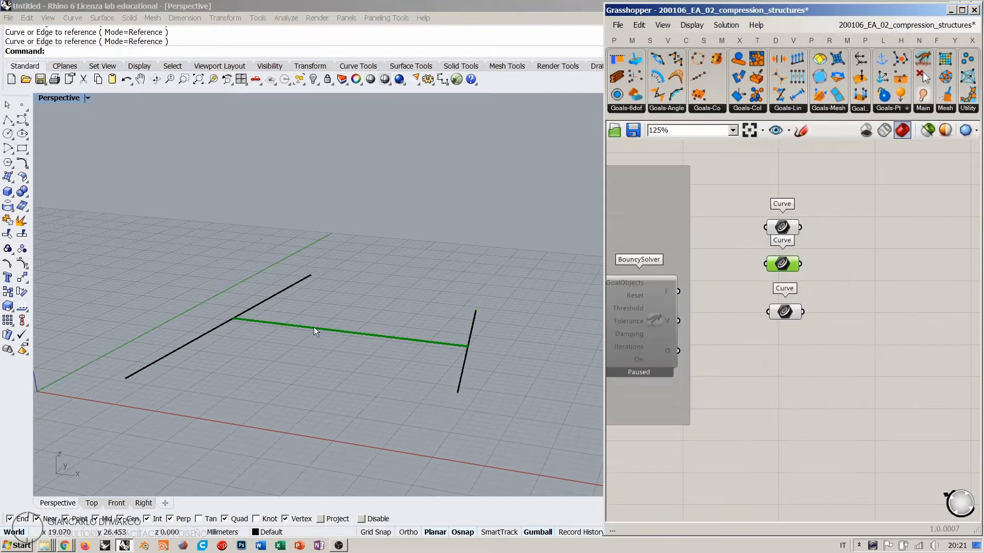
left_click(837, 376)
Align the three Curve parameters in one column and space them evenly
right_click_drag(399, 312, 406, 343)
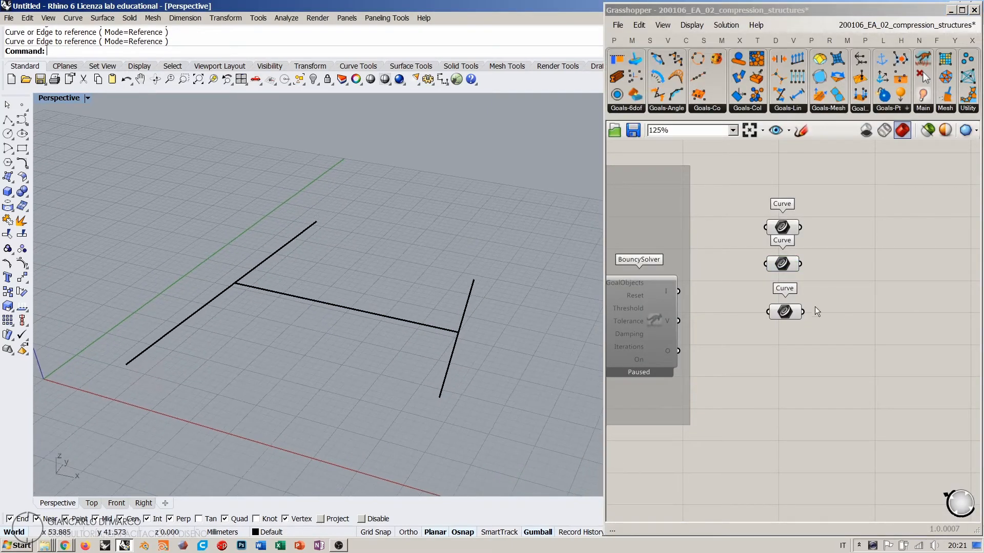
left_click_drag(791, 315, 791, 342)
left_click_drag(783, 264, 787, 279)
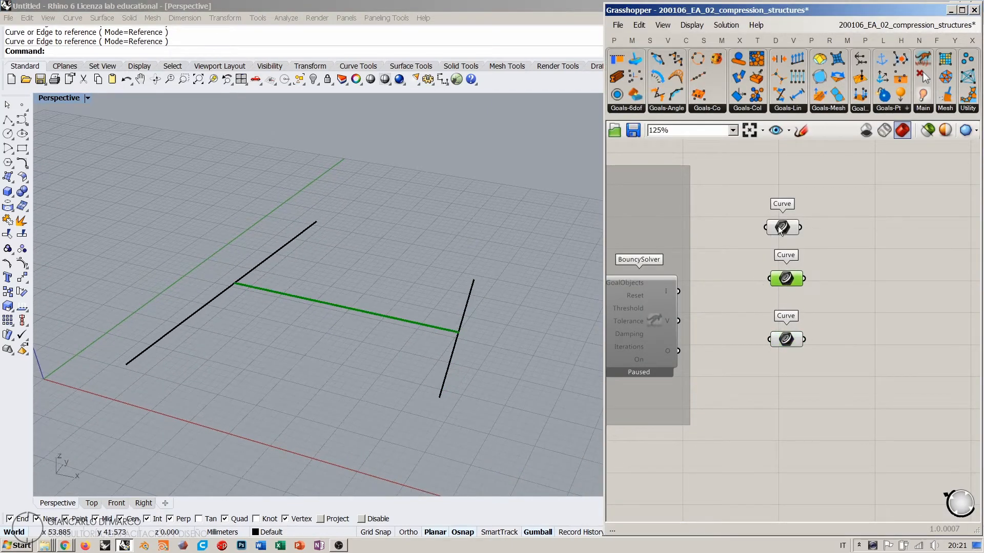
left_click_drag(783, 227, 768, 344)
left_click(825, 239)
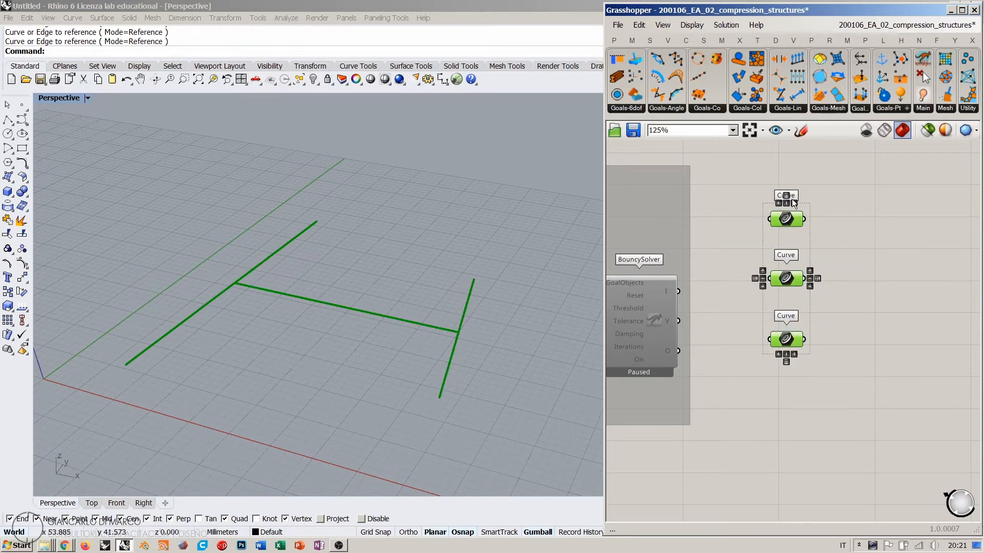
left_click(824, 192)
left_click_drag(826, 188, 770, 344)
left_click(787, 196)
left_click(848, 241)
Stagger the three Curve parameters diagonally on the canvas, with the connecting line's parameter in the middle
right_click_drag(866, 260, 776, 251)
scroll(758, 238, "up", 1)
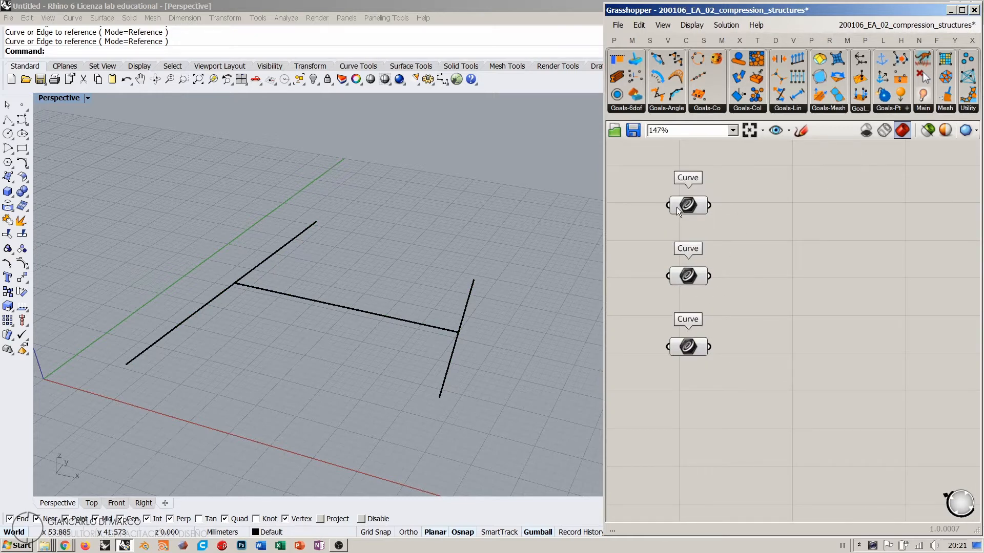
right_click_drag(722, 257, 769, 266)
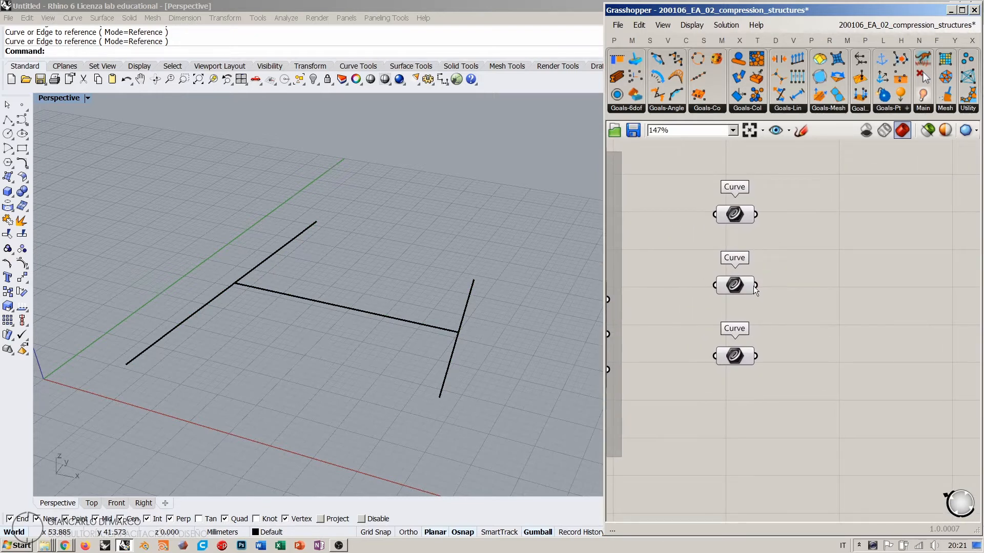
left_click_drag(739, 222, 696, 232)
left_click_drag(733, 287, 749, 282)
left_click_drag(736, 358, 806, 338)
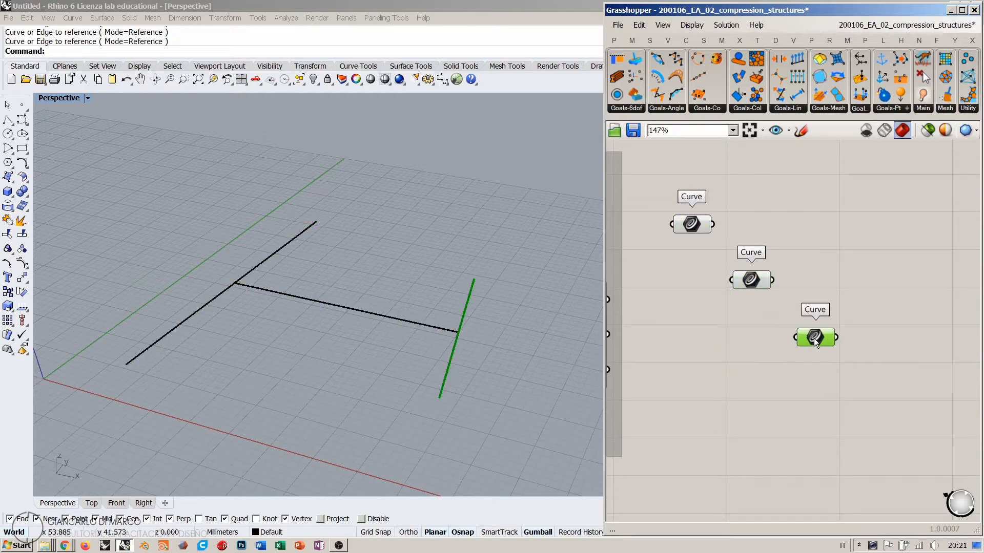
left_click(773, 257)
Add a Shatter component, feed it the long line's Curve parameter, and reparameterize its curve input
right_click_drag(311, 276, 394, 340)
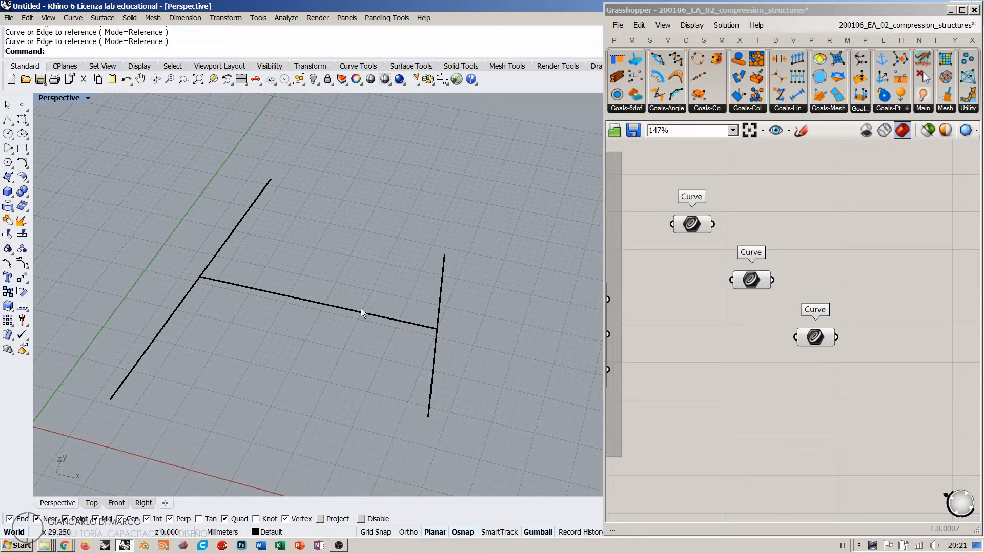
right_click_drag(818, 244, 770, 263)
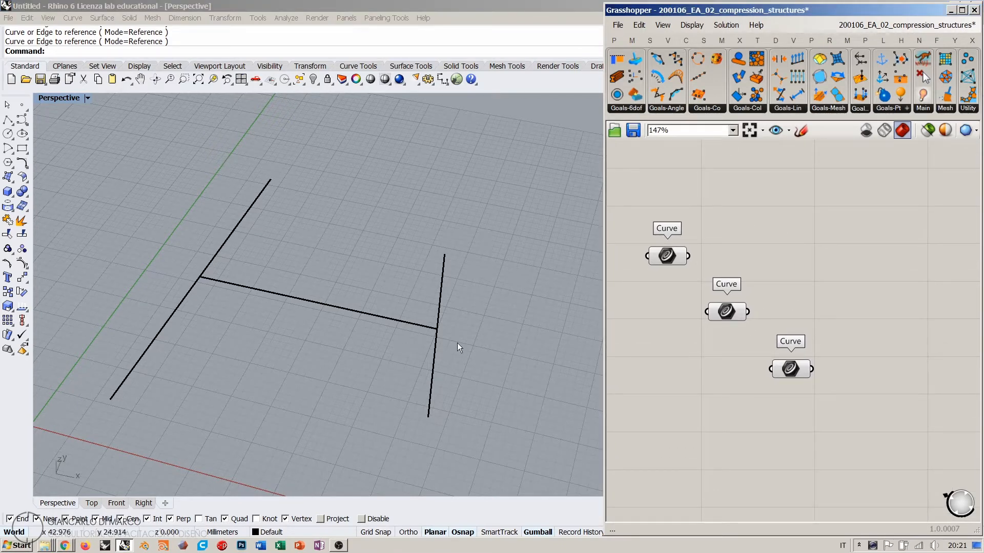
right_click_drag(457, 343, 481, 328)
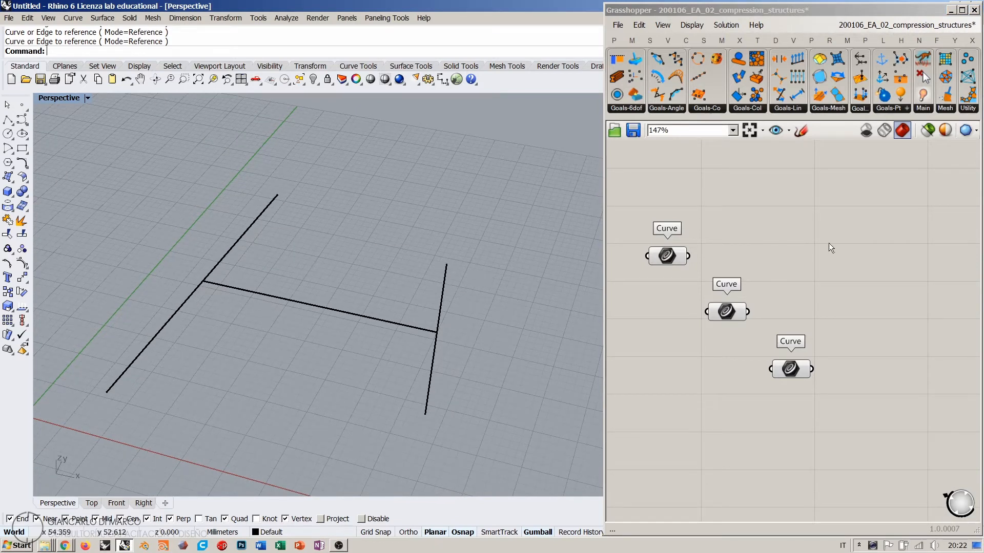
double_click(887, 243)
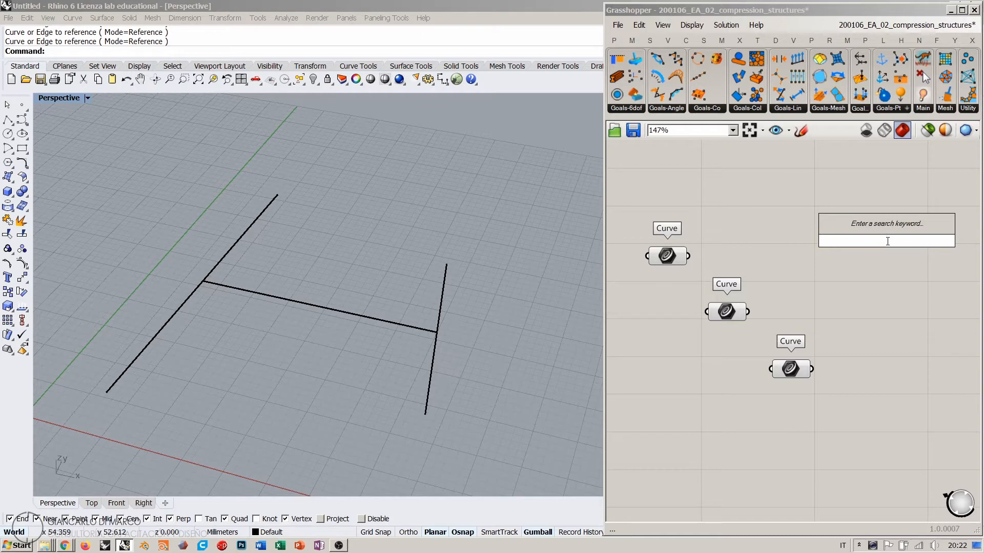
type("shat")
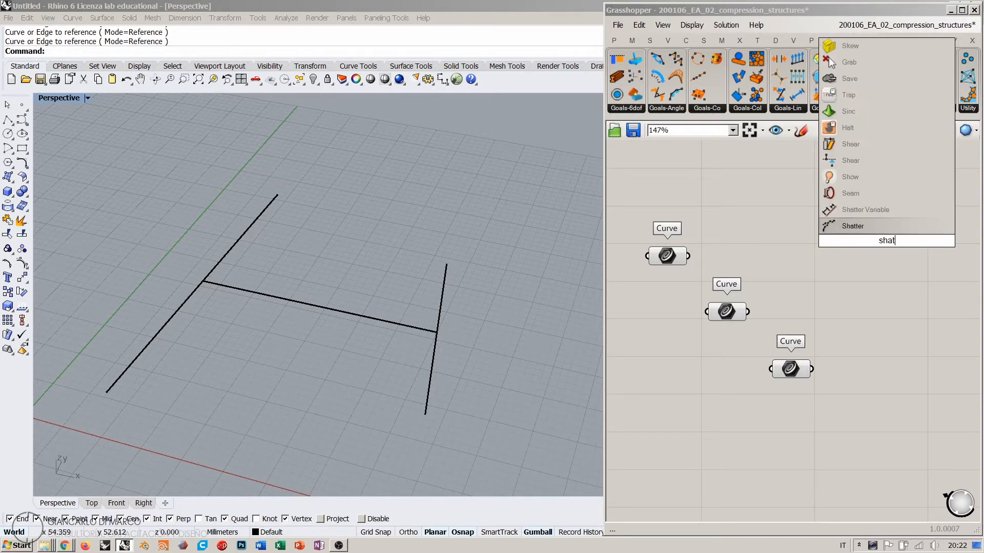
left_click(866, 225)
left_click_drag(688, 255, 938, 234)
right_click(869, 234)
left_click(887, 365)
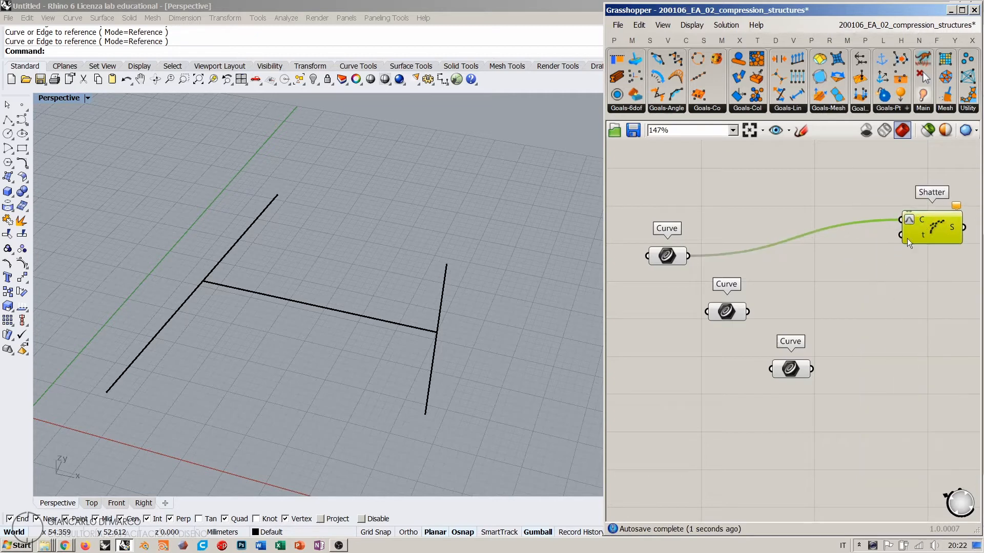
Add a Range component, connect its output to Shatter's t input, and place it just before Shatter
double_click(863, 274)
type("range")
left_click(843, 262)
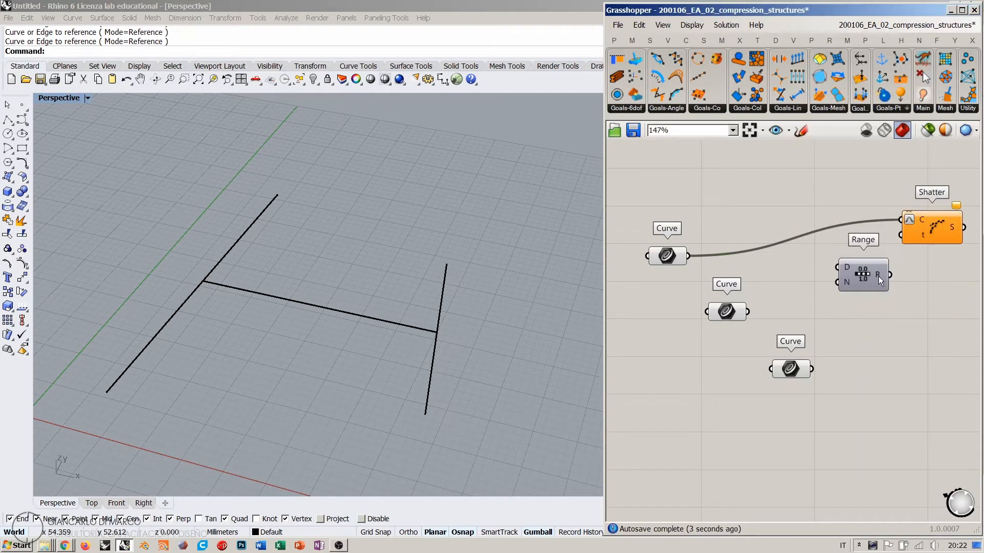
left_click_drag(879, 276, 868, 250)
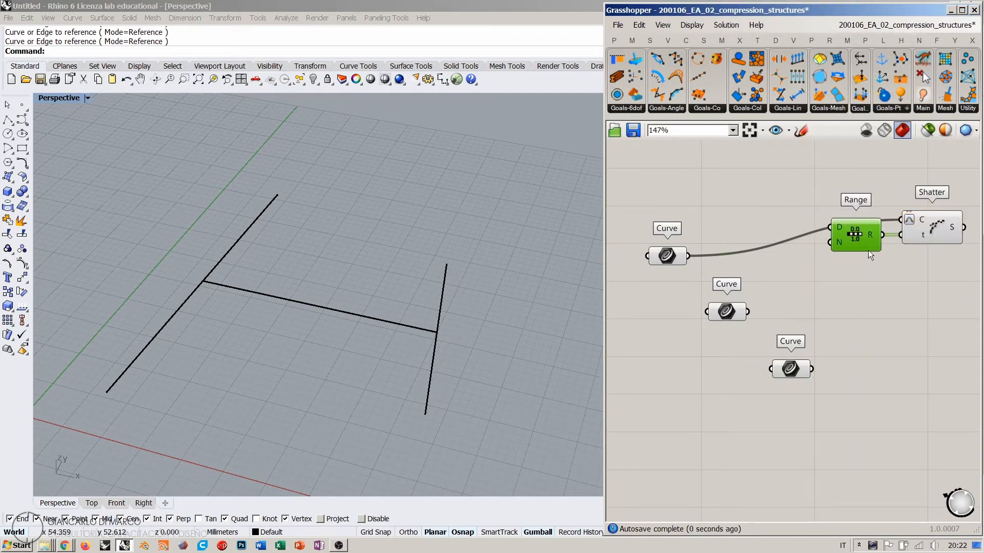
Move Range away from Shatter and make two copies of Shatter, feeding them the second and third Curve parameters with the same Range values
left_click(931, 227)
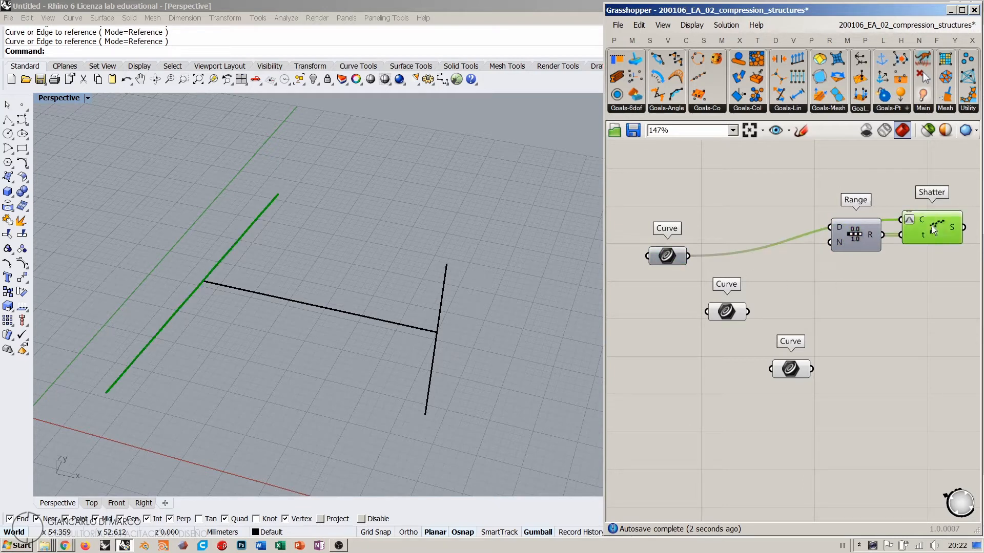
right_click_drag(904, 285, 851, 273)
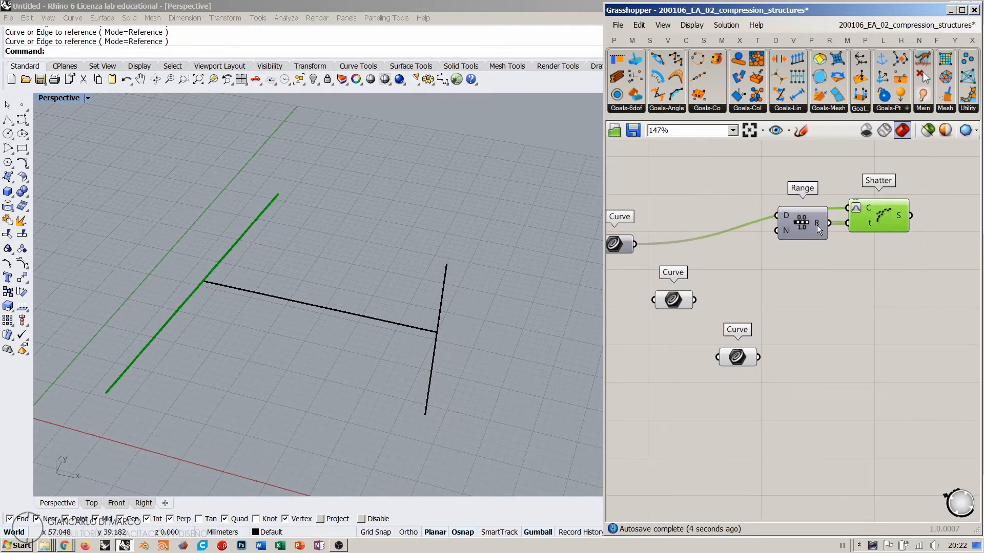
left_click_drag(817, 225, 742, 198)
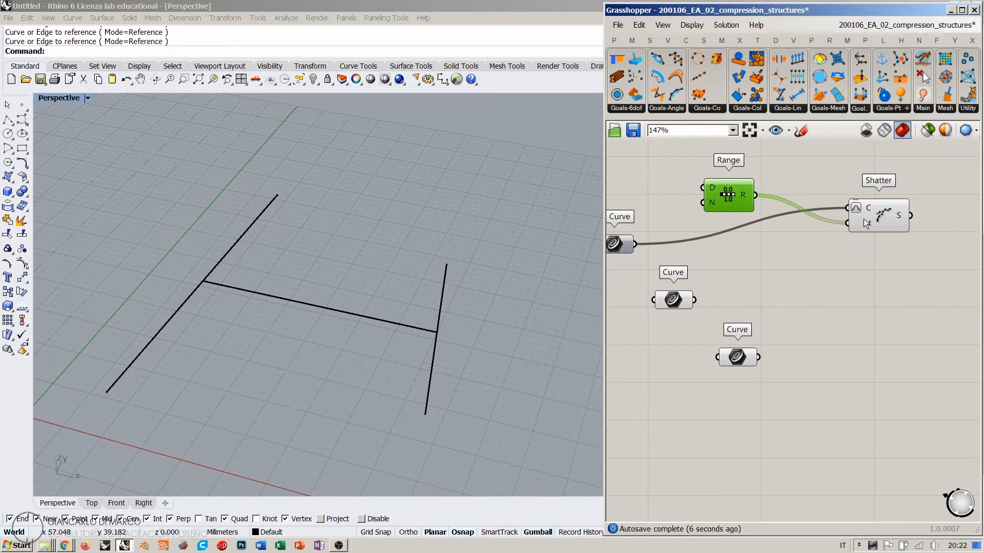
left_click_drag(865, 223, 840, 275)
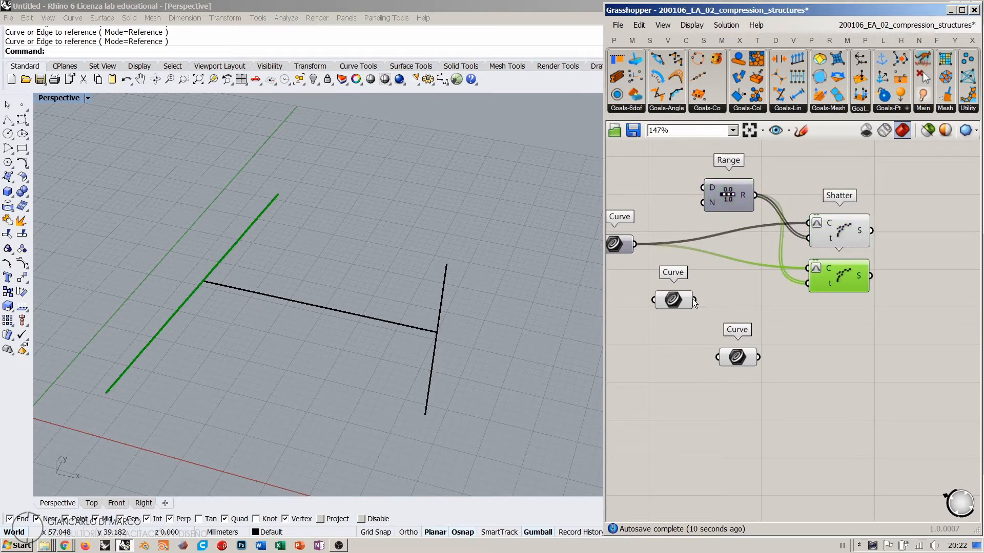
left_click_drag(693, 300, 805, 270)
left_click_drag(845, 280, 813, 330)
left_click_drag(845, 340, 840, 329)
left_click(848, 359)
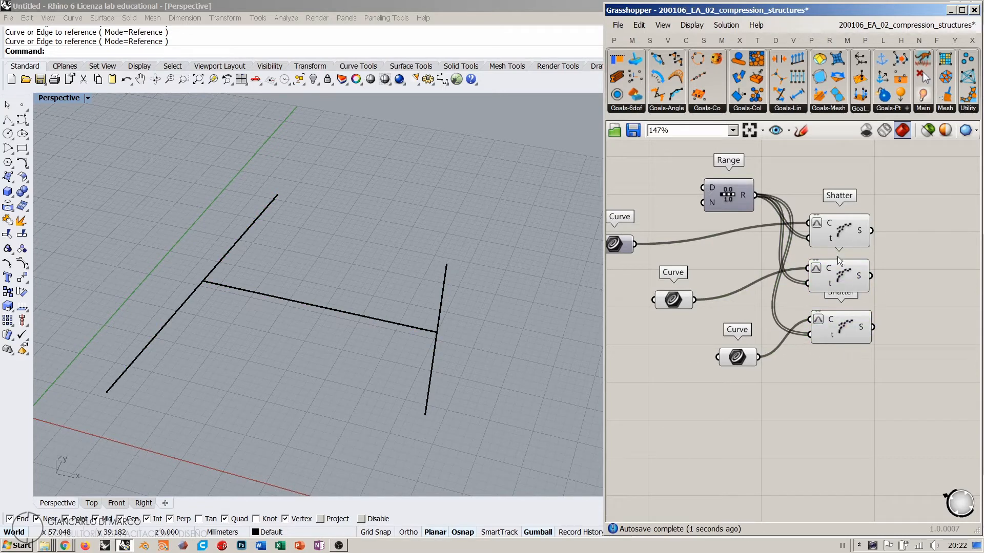
Tidy the layout by shifting Range slightly and lining up the third Shatter component directly below the other two
left_click_drag(762, 387, 668, 287)
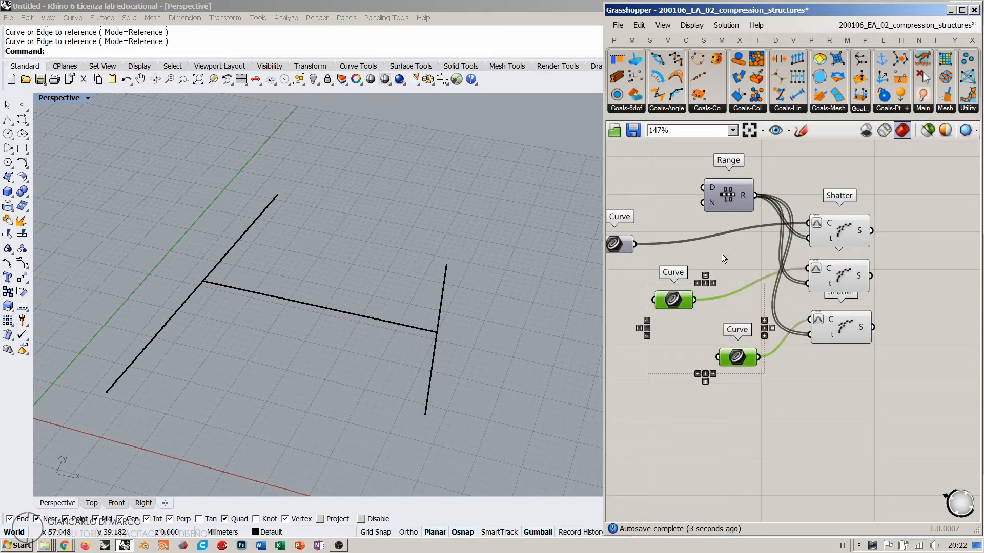
left_click(721, 253)
right_click_drag(880, 270, 803, 266)
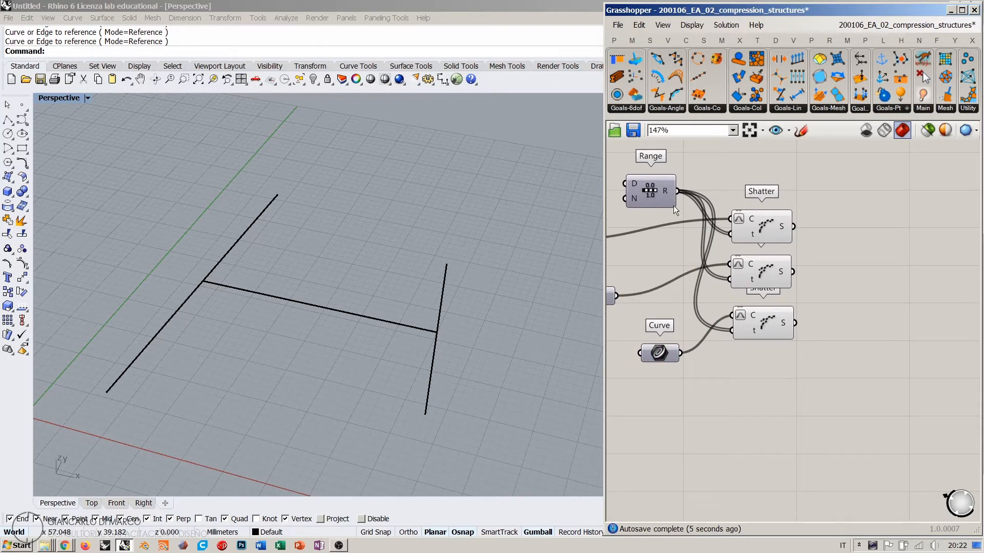
left_click_drag(652, 193, 645, 191)
right_click_drag(866, 241, 816, 249)
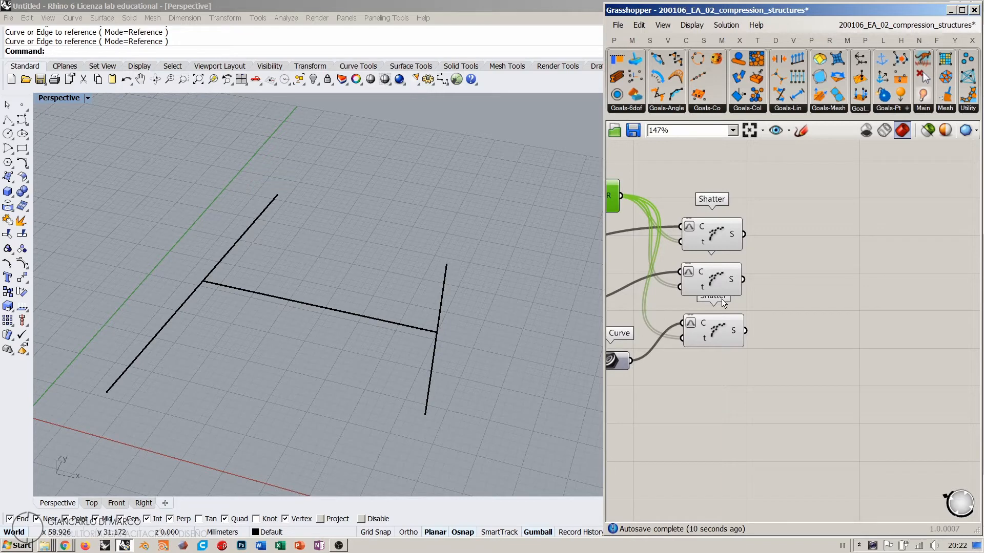
left_click(714, 330)
left_click_drag(714, 329, 712, 324)
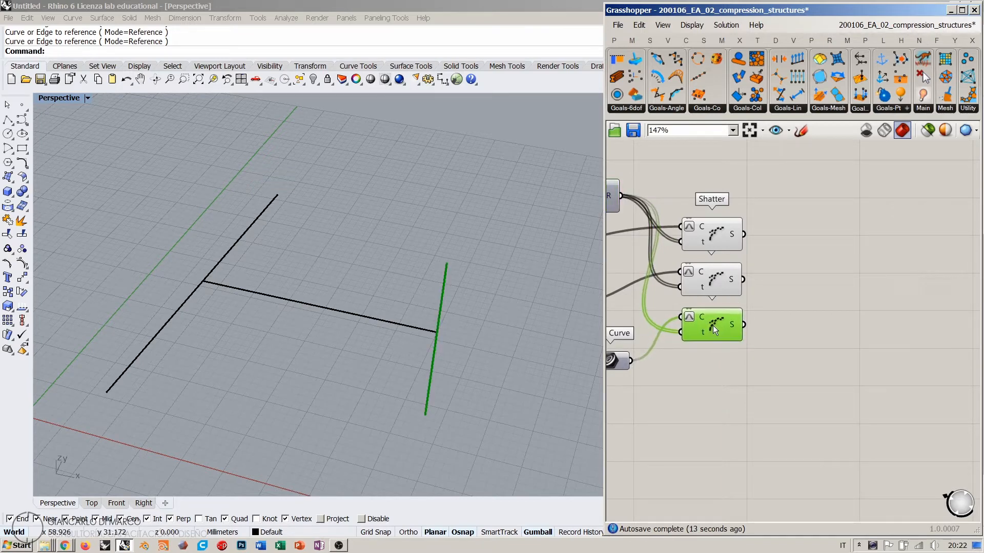
Add a Length(Line) goal and connect all three Shatter outputs to its Line input
left_click(801, 272)
left_click_drag(798, 99, 850, 281)
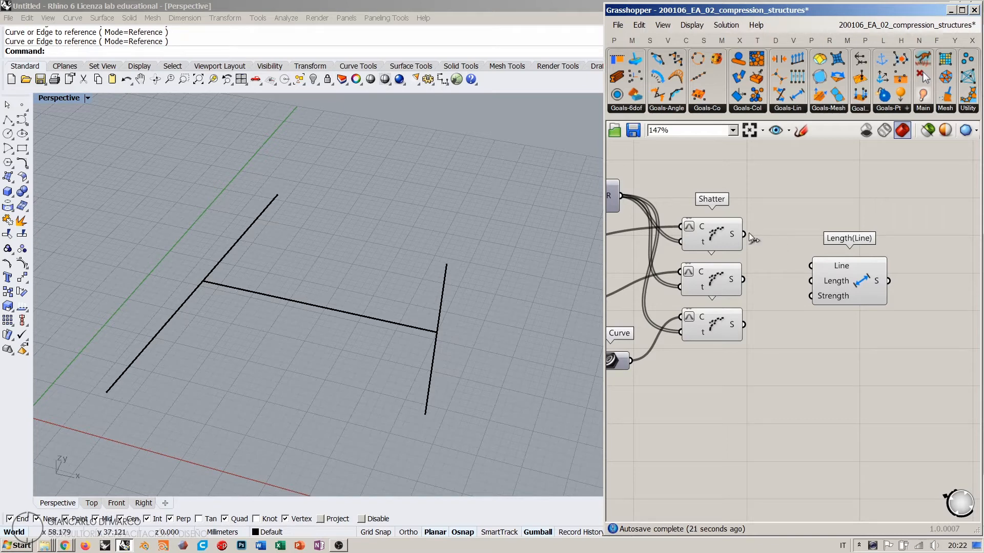
left_click_drag(746, 235, 810, 266)
left_click_drag(744, 279, 744, 324, "shift")
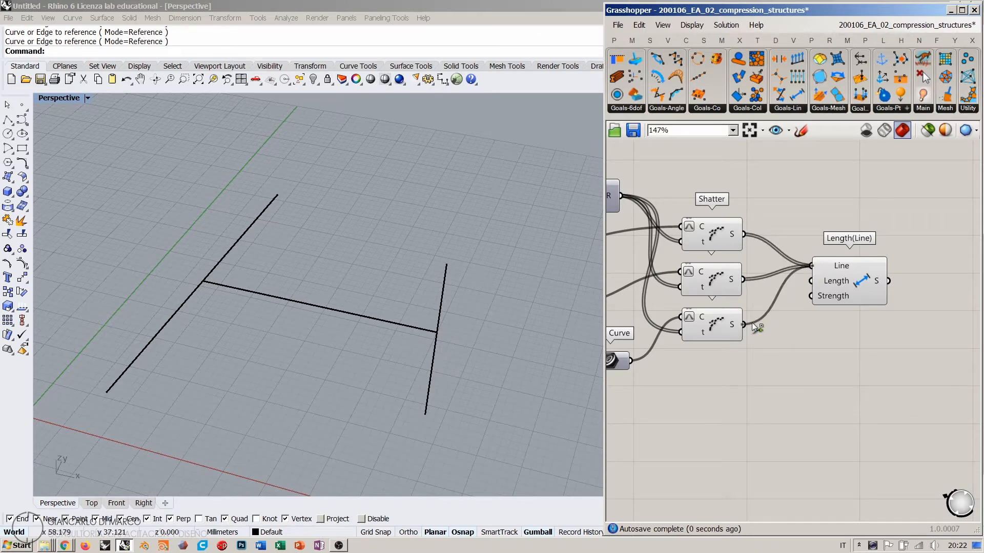
left_click_drag(856, 280, 850, 293)
left_click(805, 224)
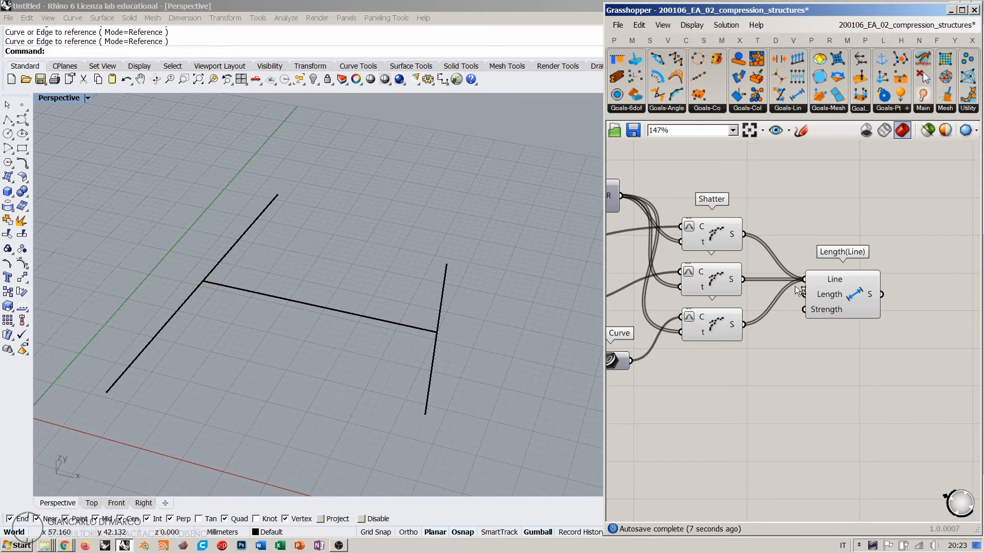
Spread out the layout by moving Length(Line) and the three Shatter components farther from the Curve parameters
scroll(792, 317, "down", 3)
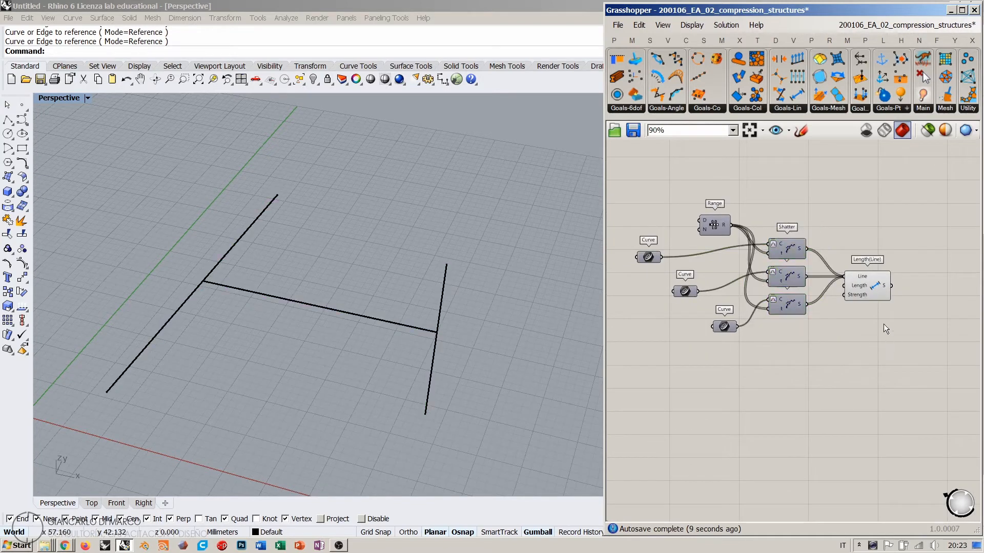
left_click_drag(869, 284, 927, 282)
left_click_drag(875, 228, 783, 295)
left_click_drag(787, 253, 824, 252)
left_click(822, 210)
right_click_drag(857, 285, 842, 266)
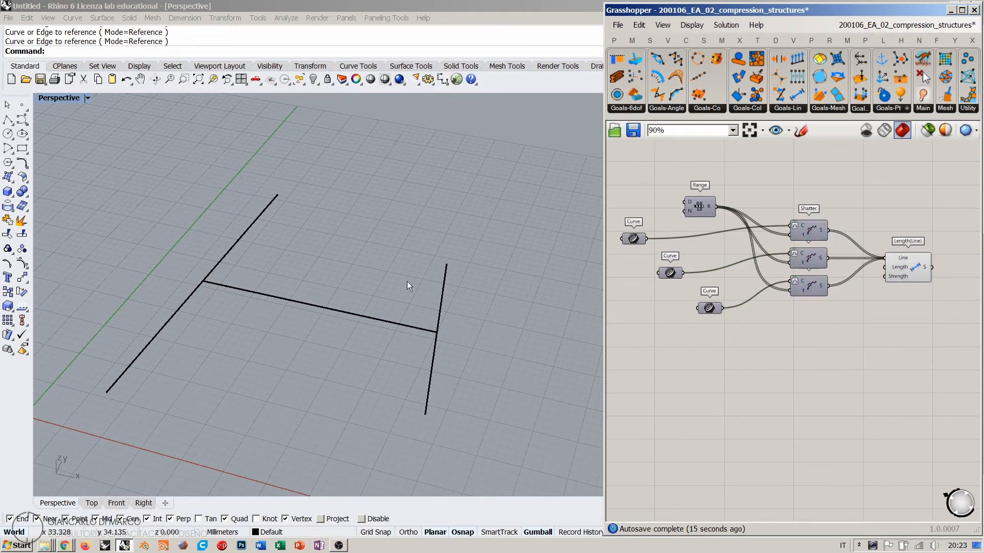
Add a Load goal below the Length(Line) component
right_click_drag(407, 282, 391, 307)
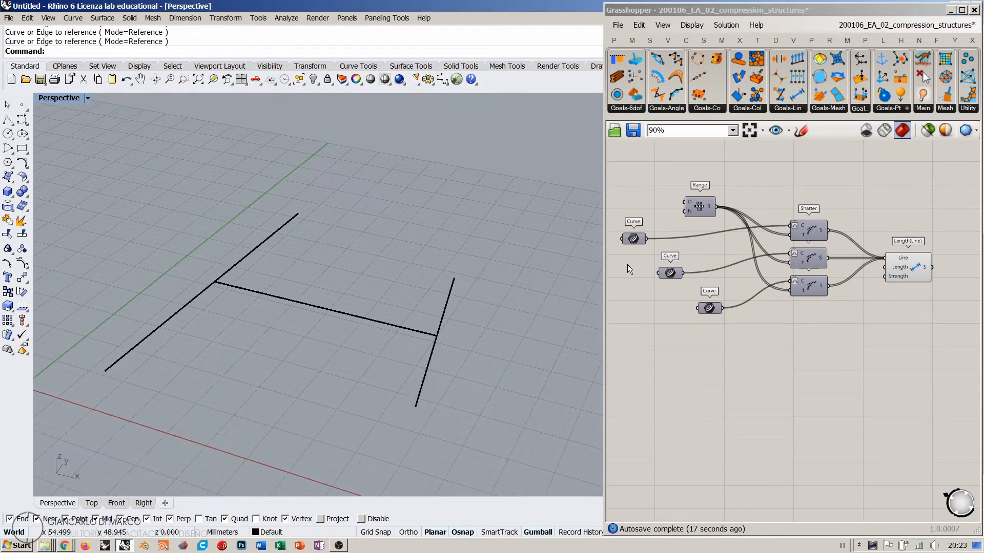
left_click(887, 109)
left_click_drag(896, 211, 892, 361)
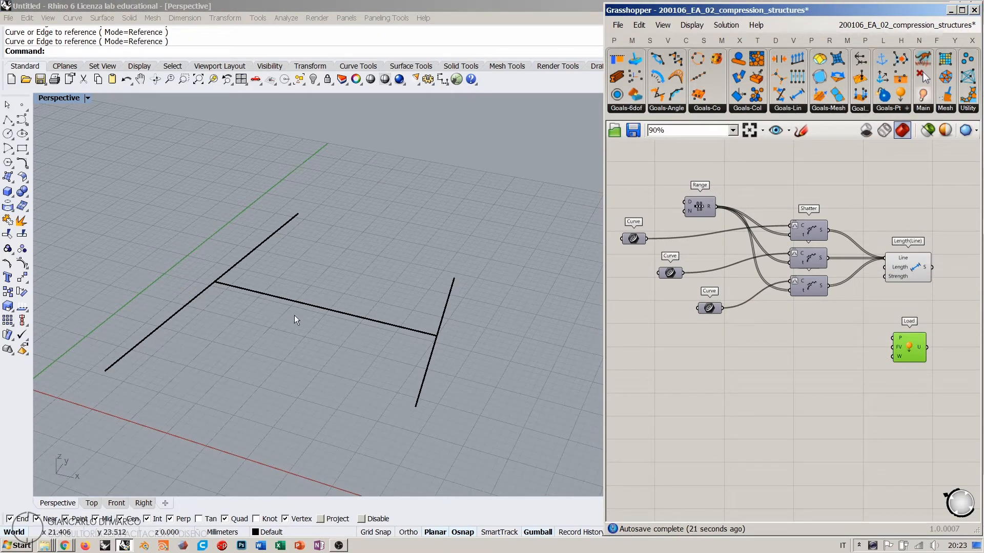
Add an Evaluate Curve component below the Shatter components and duplicate it to get a stack of three
double_click(804, 359)
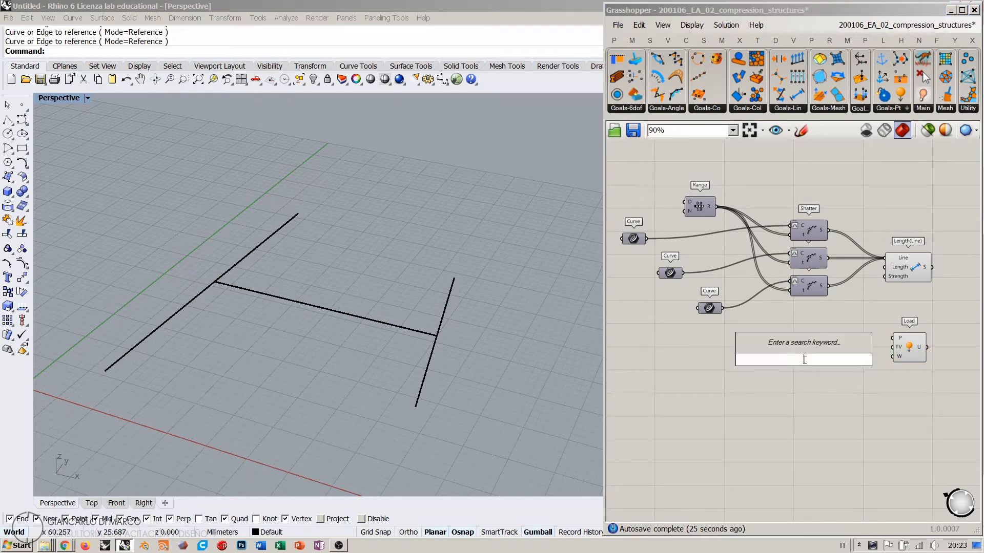
type("evalu")
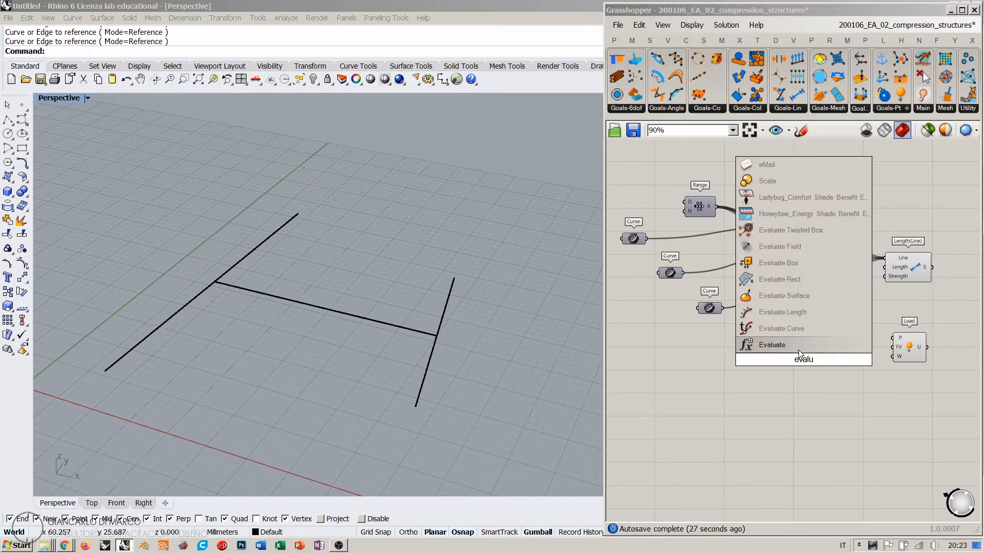
left_click(791, 328)
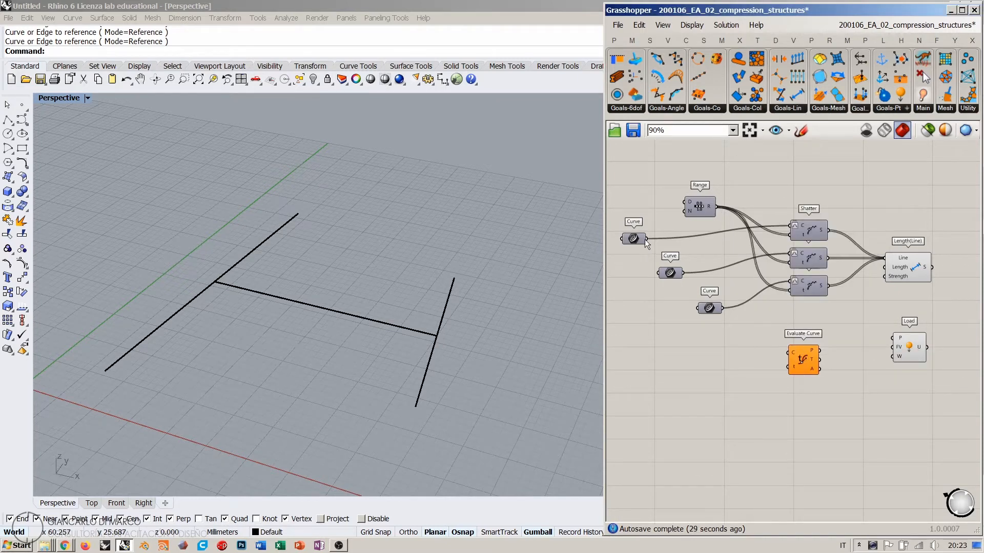
right_click_drag(777, 305, 801, 294)
scroll(801, 294, "up", 1)
mouse_move(828, 365)
left_mouse_down()
mouse_move(838, 327)
mouse_move(846, 369)
left_mouse_up()
left_click_drag(846, 368, 845, 421, "alt")
left_click(807, 363)
Connect each of the three Curve parameters to the C input of its own Evaluate Curve component
left_click_drag(649, 217, 825, 313)
left_click_drag(691, 257, 825, 362)
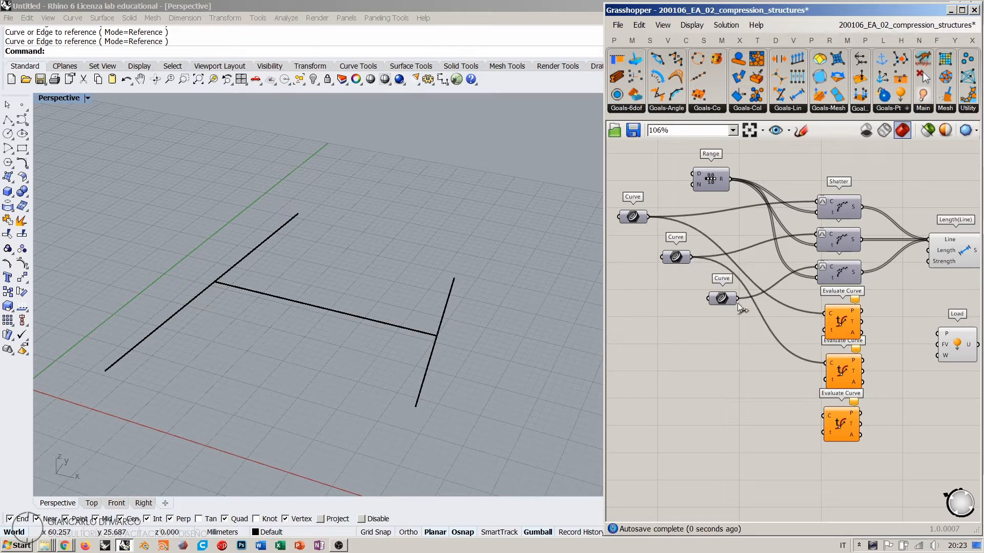
left_click_drag(736, 299, 828, 412)
Reparameterize the curve input of all three Evaluate Curve components
right_click(826, 312)
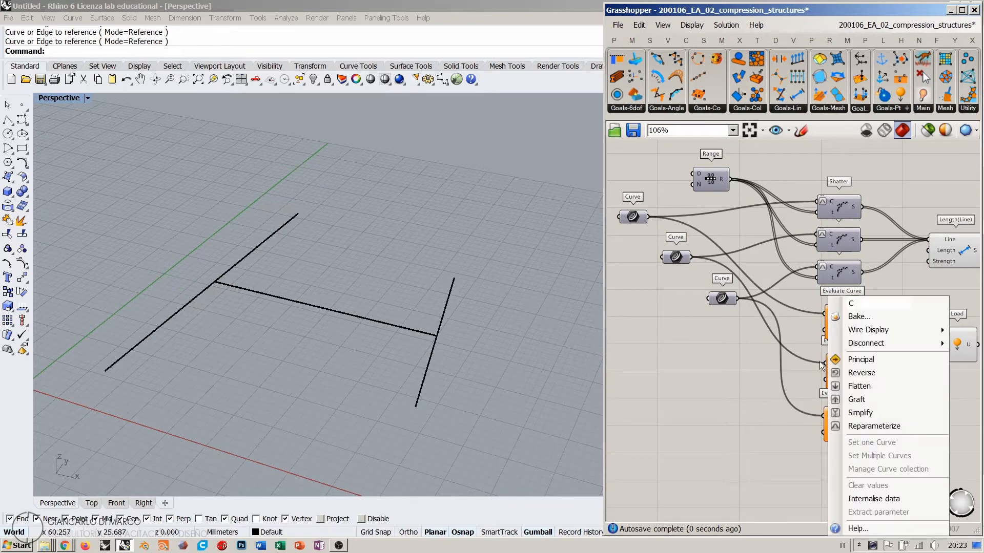
left_click(876, 425)
right_click(828, 380)
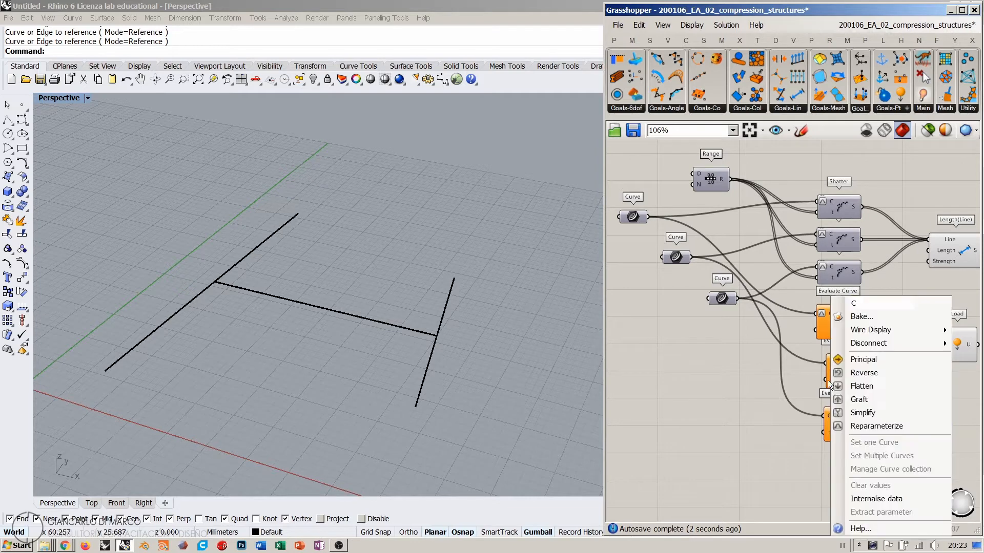
left_click(850, 427)
right_click(828, 416)
left_click(866, 426)
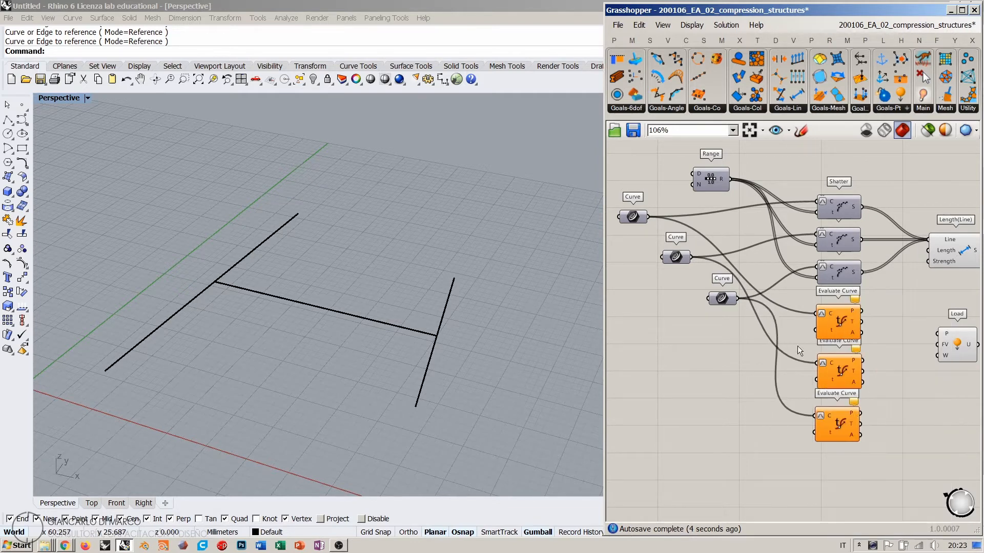
Align the three Shatter and three Evaluate Curve components in one column
left_click_drag(869, 448, 822, 202)
left_click(839, 182)
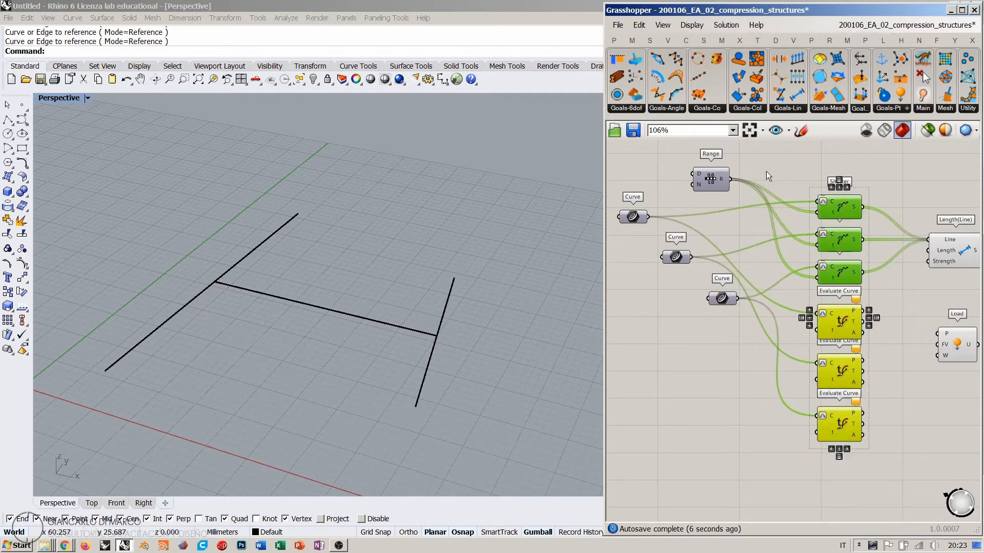
left_click(766, 171)
Connect the Range output to the t input of all three Evaluate Curve components
left_click_drag(758, 220, 816, 330)
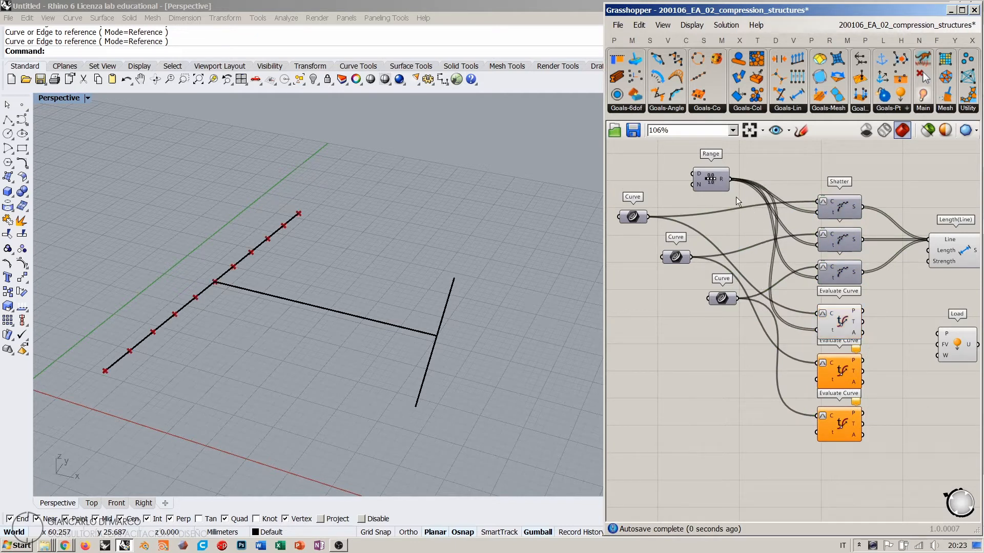
left_click_drag(730, 179, 817, 380)
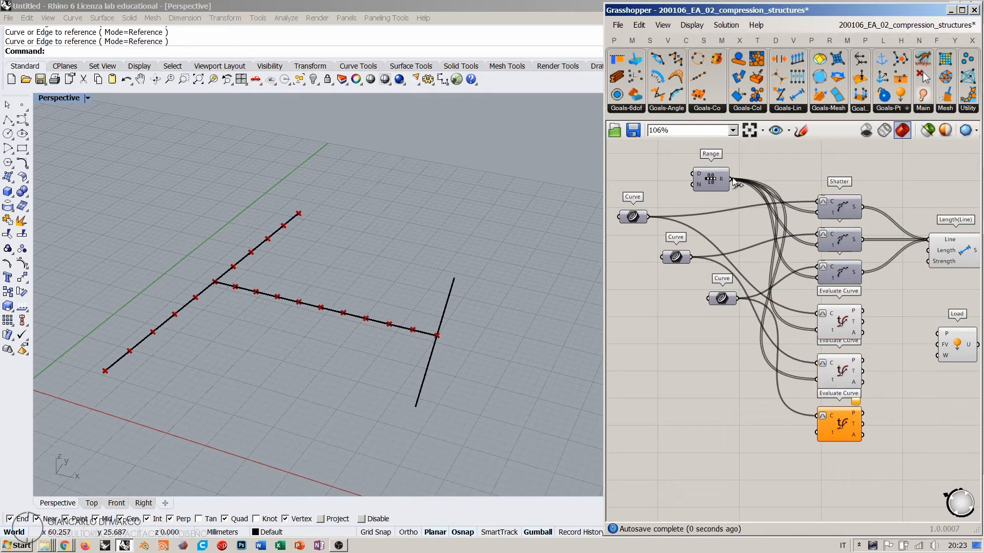
left_click_drag(730, 180, 817, 432)
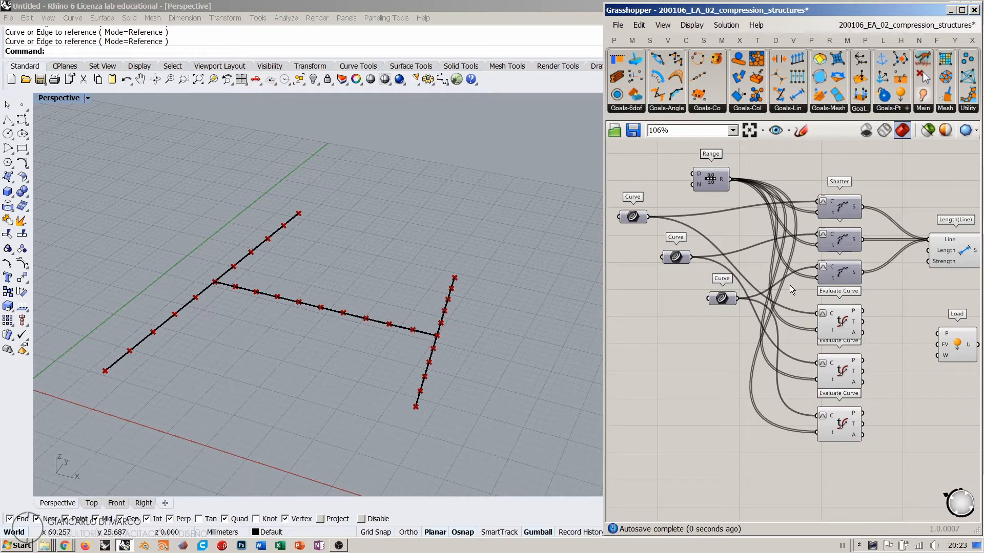
Hide the previews of the Shatter and Evaluate Curve components and connect all three evaluated point outputs to Load's P input
right_click_drag(857, 347, 811, 330)
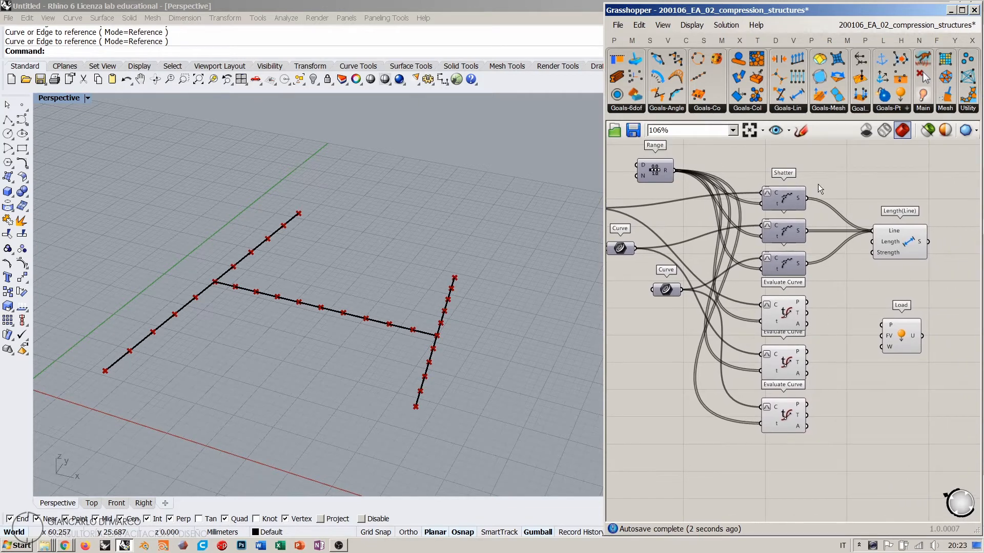
left_click_drag(818, 184, 757, 436)
left_click(847, 174)
left_click_drag(822, 436, 882, 324)
key("ctrl+q")
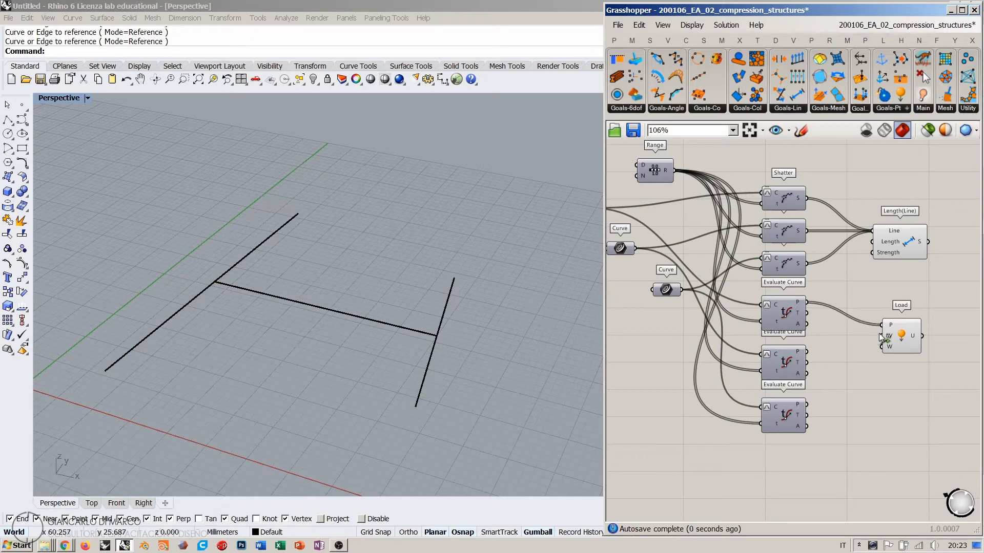
left_click_drag(807, 352, 882, 325, "shift")
left_click_drag(807, 352, 811, 406, "shift")
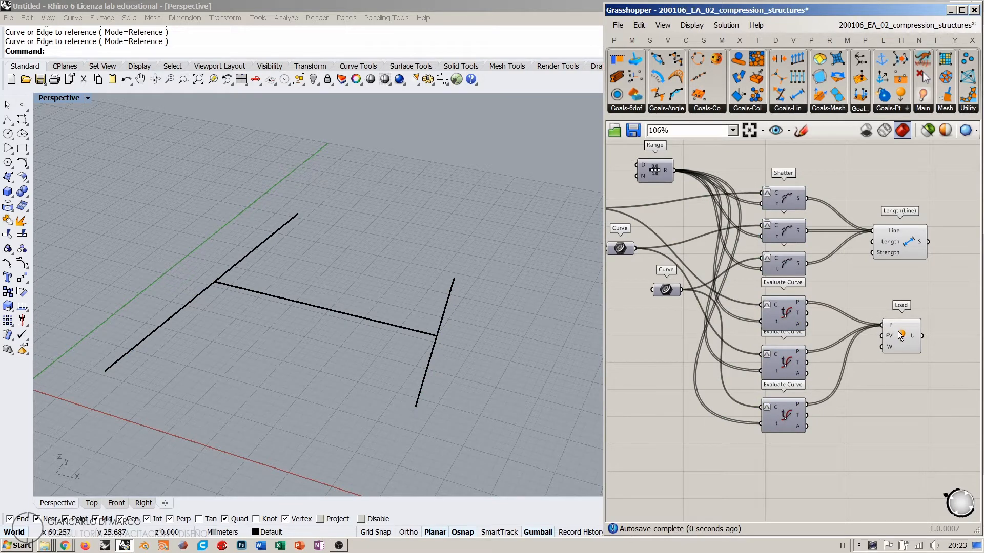
Reposition the Load component beside the Evaluate Curve stack, beneath Length(Line)
left_click_drag(900, 335, 897, 362)
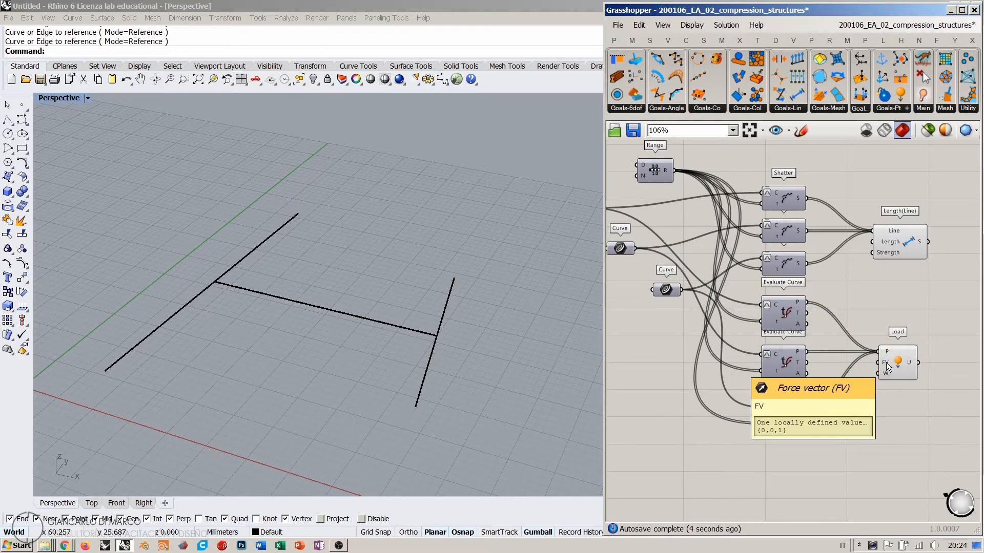
scroll(871, 318, "down", 2)
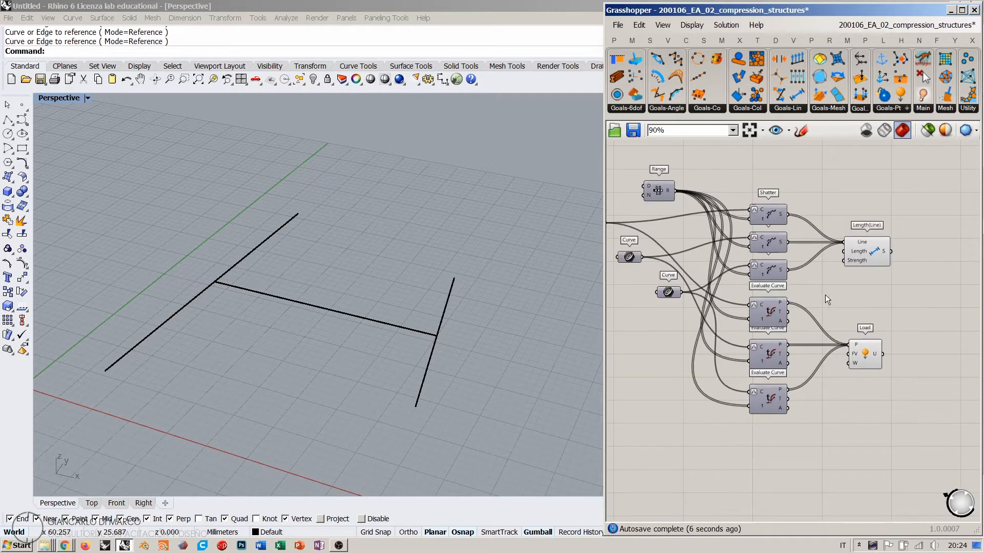
left_click_drag(865, 349, 877, 352)
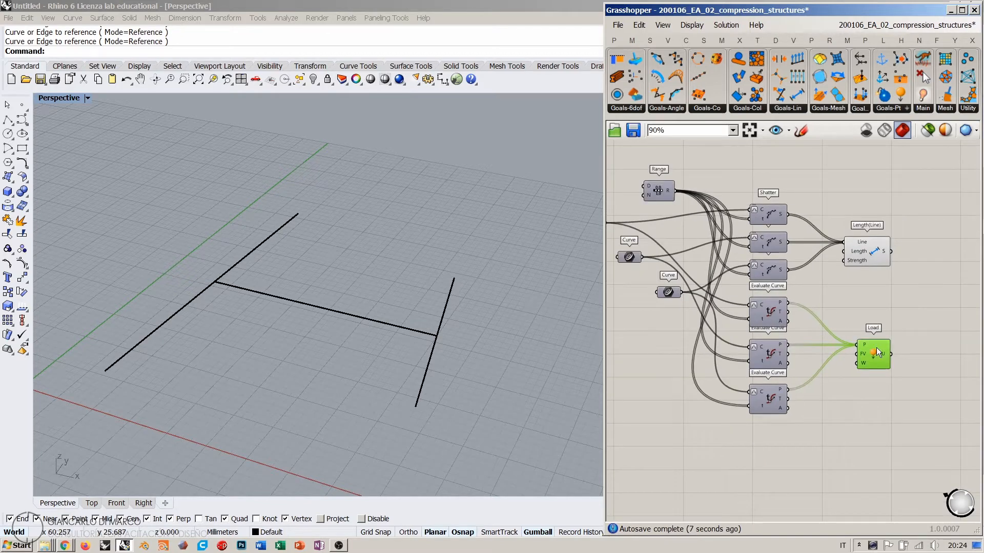
left_click(875, 250)
left_click(881, 297)
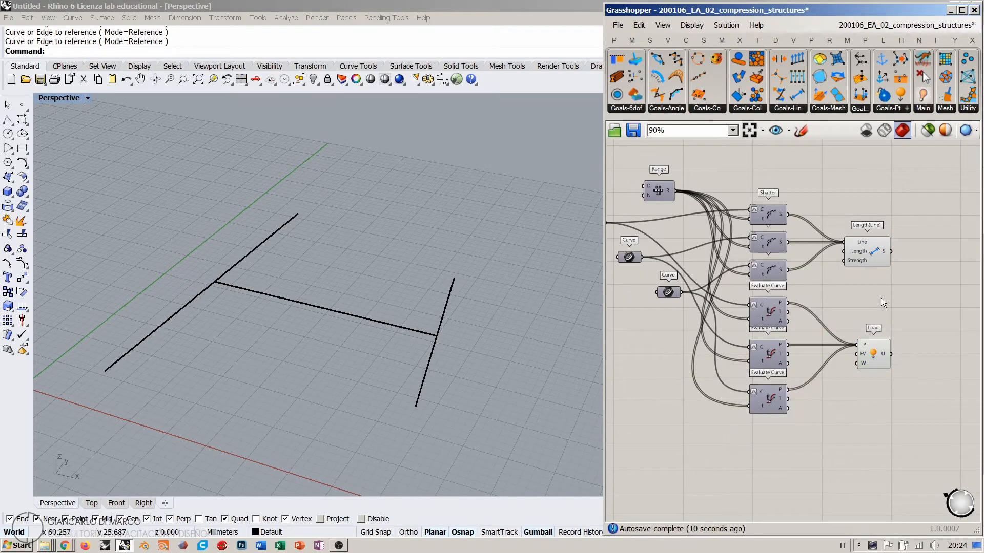
right_click_drag(758, 138, 762, 198)
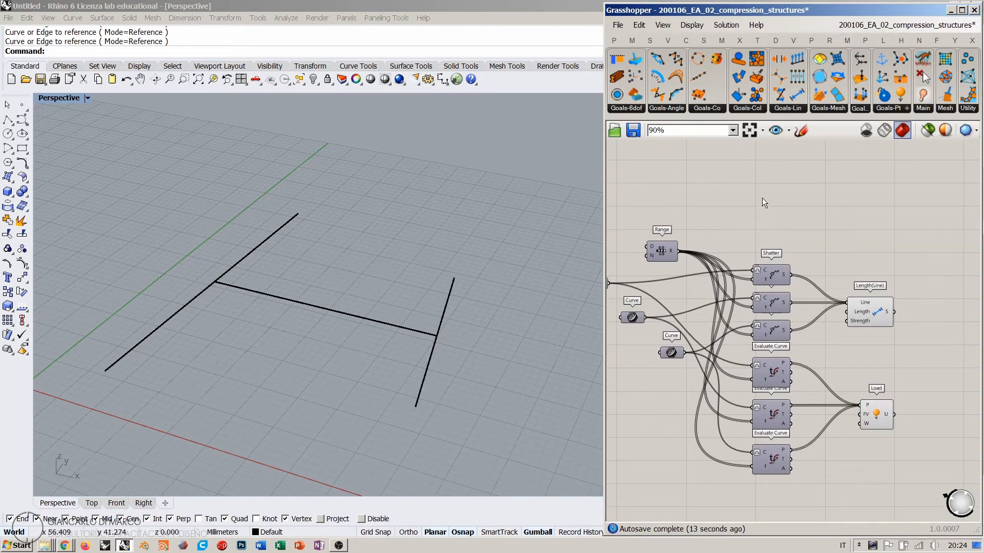
Add an End Points component above the Shatter stack and connect all three Curve parameters to its C input
double_click(762, 194)
type("end")
left_click(739, 179)
right_click_drag(683, 252, 768, 243)
left_click_drag(731, 234, 833, 186)
left_click_drag(769, 345, 862, 231, "shift")
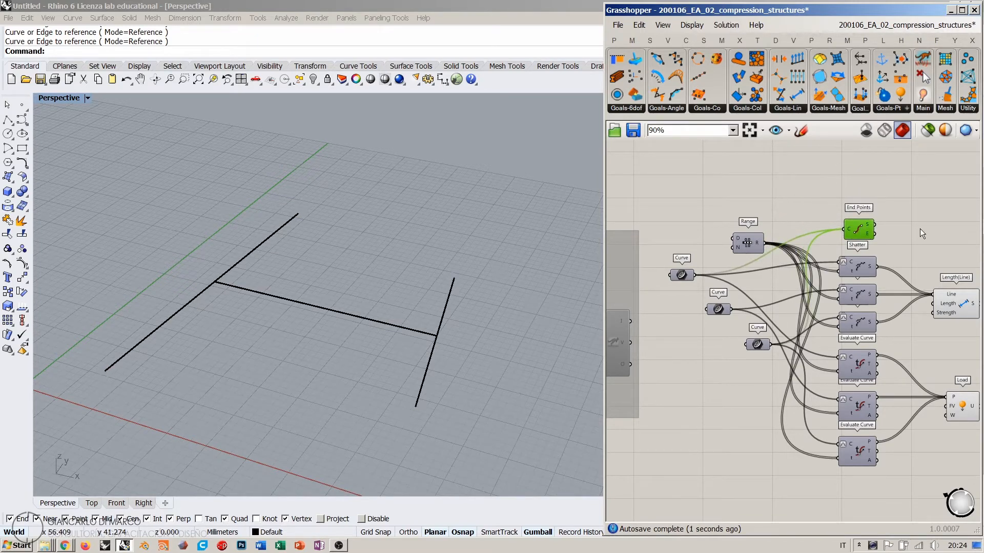
Place an Anchor goal above Length(Line) and connect both the S and E outputs of End Points to its P input
right_click_drag(920, 229, 755, 229)
left_click(795, 226)
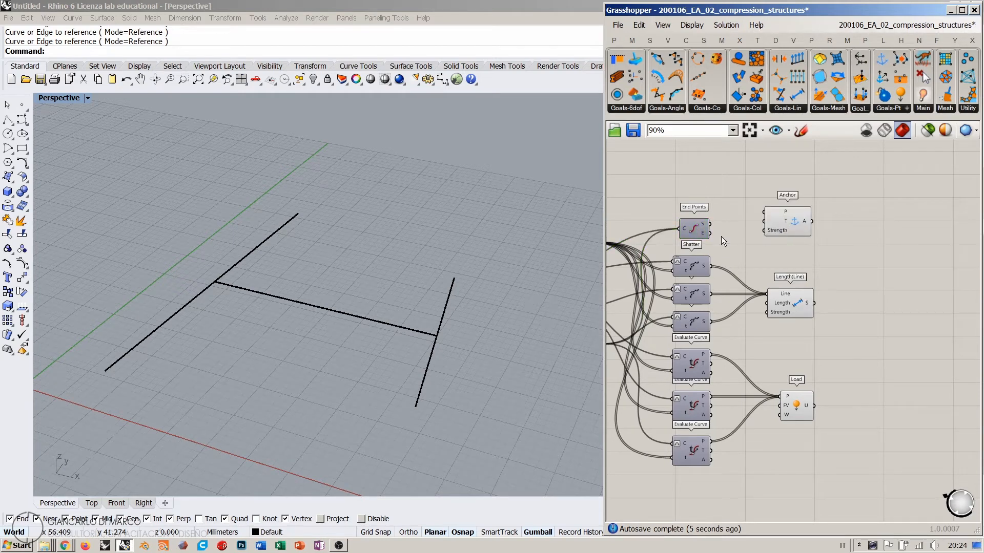
left_click_drag(710, 233, 785, 237, "shift")
left_click_drag(841, 190, 782, 402)
left_click(800, 213)
left_click(826, 180)
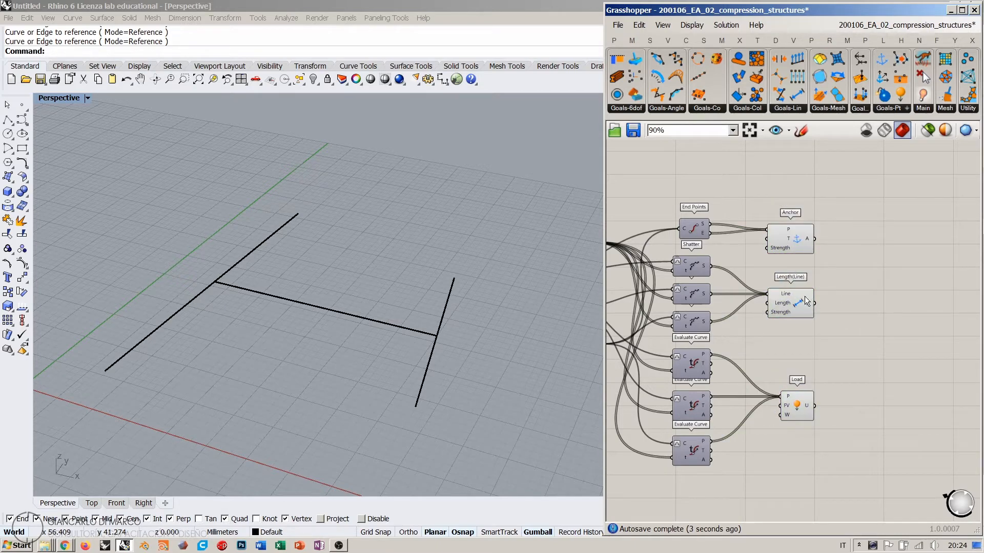
Internalise the data of the three Curve parameters and delete the three source lines from the Rhino model
right_click_drag(759, 303, 870, 264)
right_click_drag(718, 267, 743, 275)
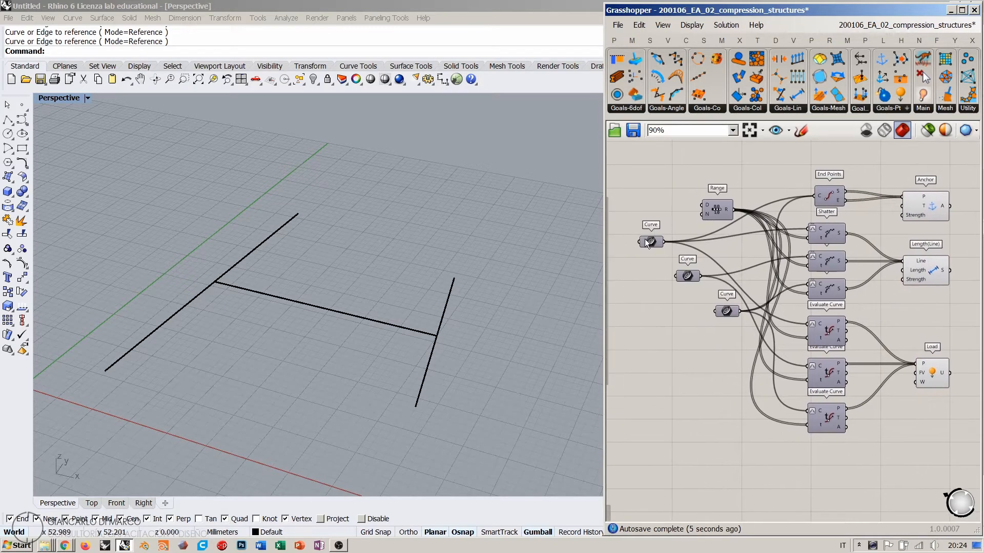
right_click(646, 242)
left_click(692, 460)
right_click(686, 276)
left_click(733, 493)
right_click(720, 311)
left_click(746, 498)
left_click_drag(556, 408, 222, 236)
key("Delete")
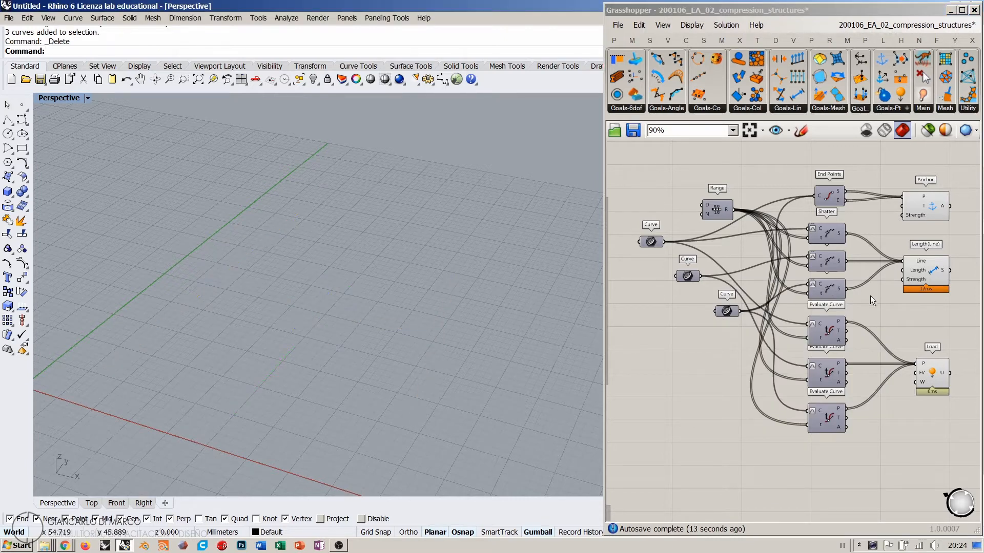
Place a BouncySolver component on the empty canvas beyond the Anchor, Length(Line) and Load goals
right_click_drag(870, 297, 732, 298)
right_click_drag(858, 267, 785, 278)
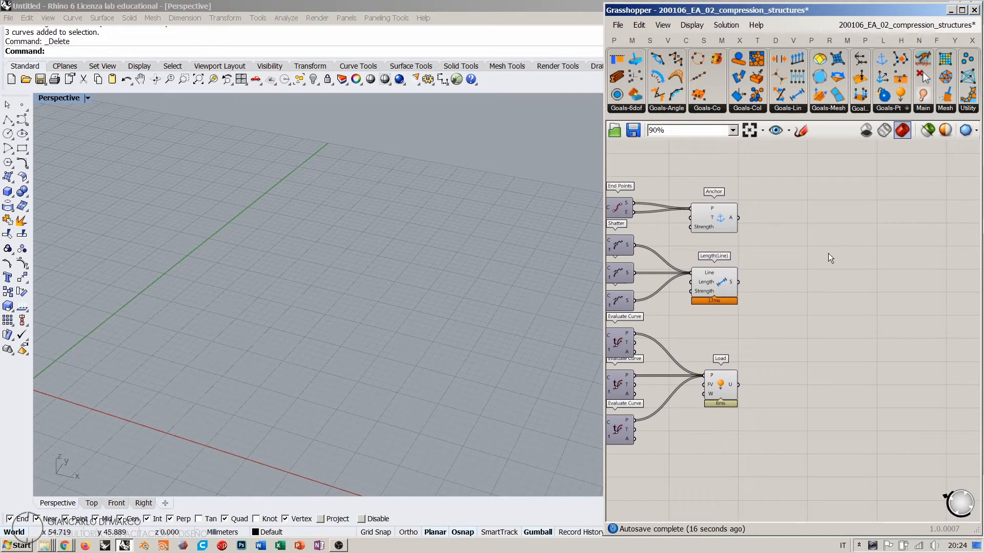
right_click_drag(828, 253, 814, 252)
left_click_drag(924, 60, 843, 287)
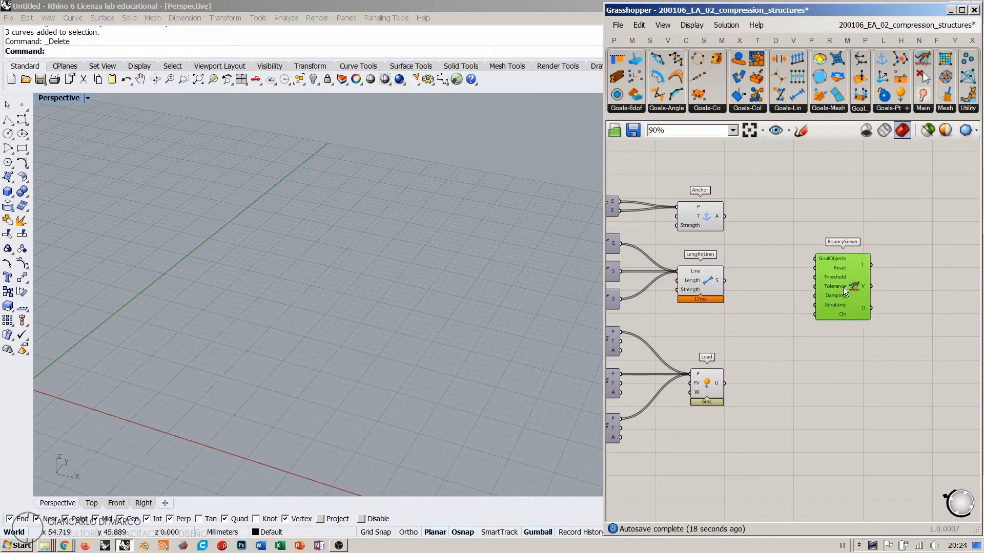
Add a False Start Toggle beneath BouncySolver and connect it to the solver's On input
double_click(791, 348)
type("to")
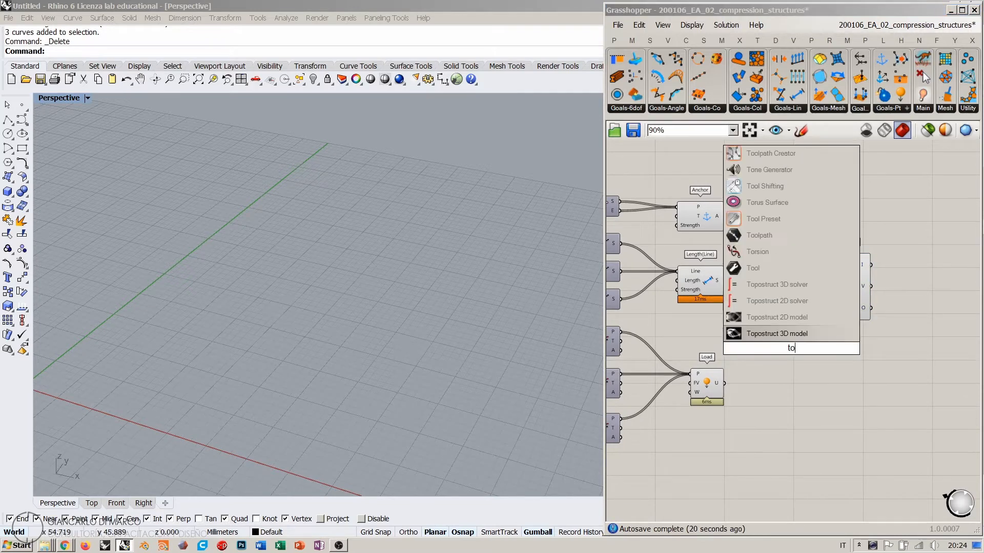
type("g")
left_click(764, 318)
scroll(789, 352, "up", 2)
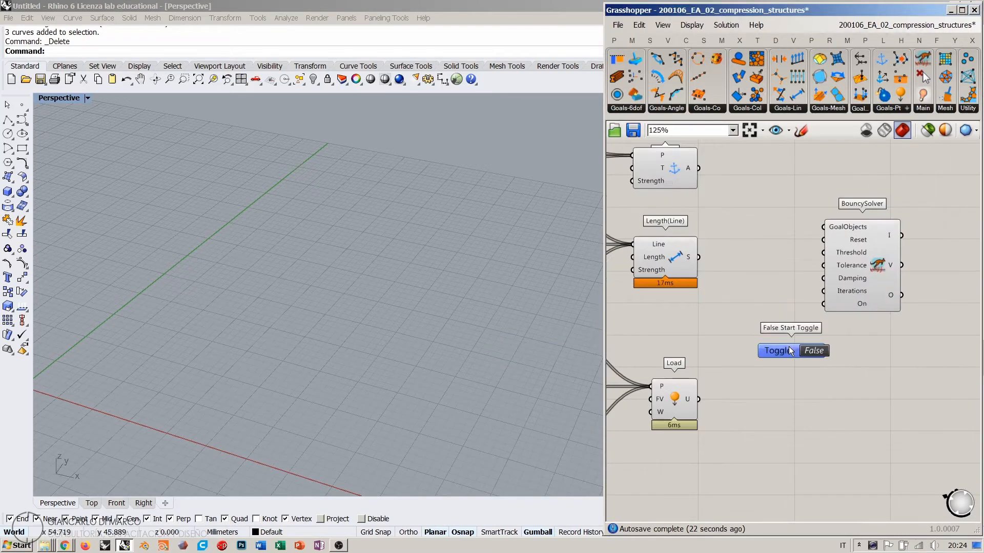
left_click_drag(798, 337, 792, 339)
Add a Button component near BouncySolver's inputs, above the False Start Toggle
double_click(776, 287)
type("butt")
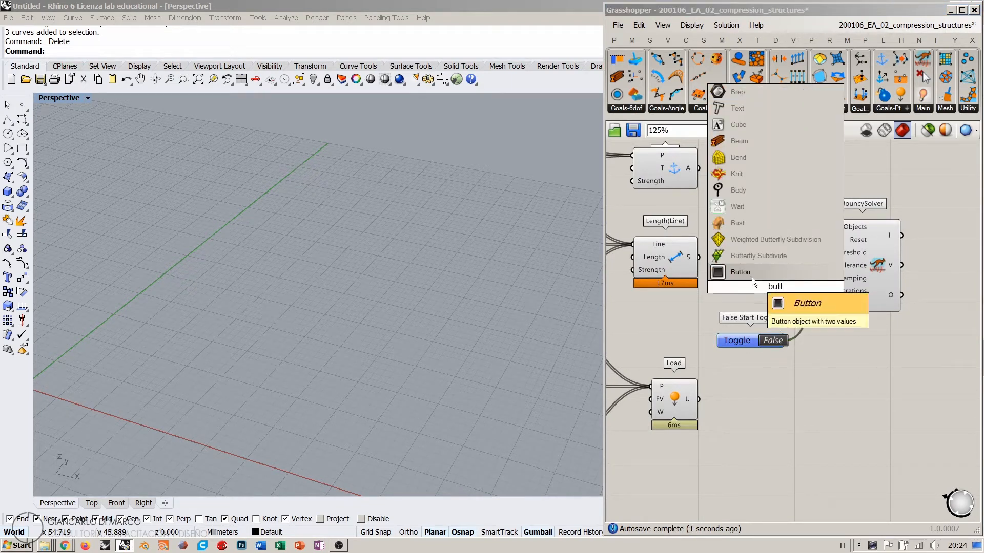
Add a Button component and wire it into the BouncySolver's Reset input
left_click(752, 277)
left_click_drag(823, 240, 747, 304)
left_click(739, 219)
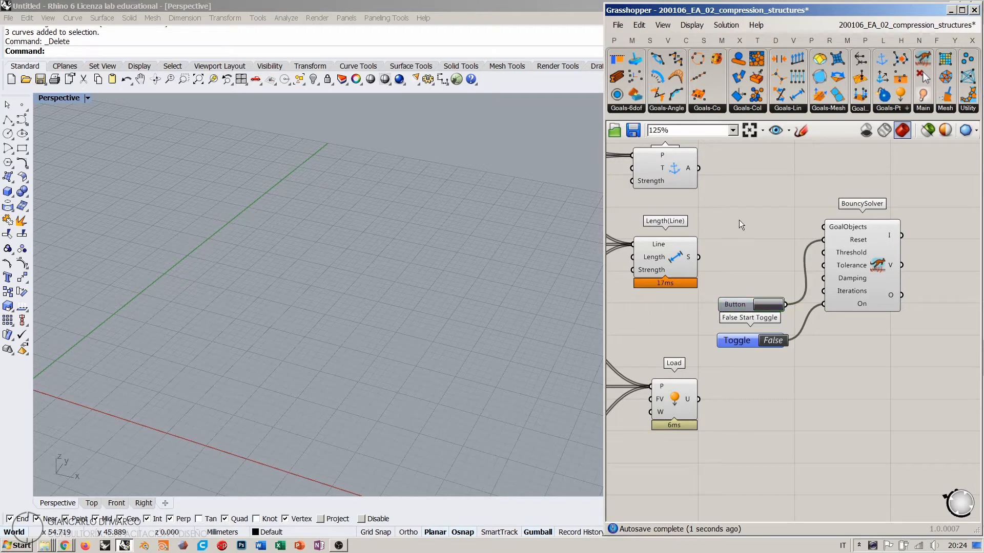
Connect the outputs of the Anchor, Length(Line) and Load goals to the BouncySolver's GoalObjects input
left_click_drag(699, 168, 823, 227)
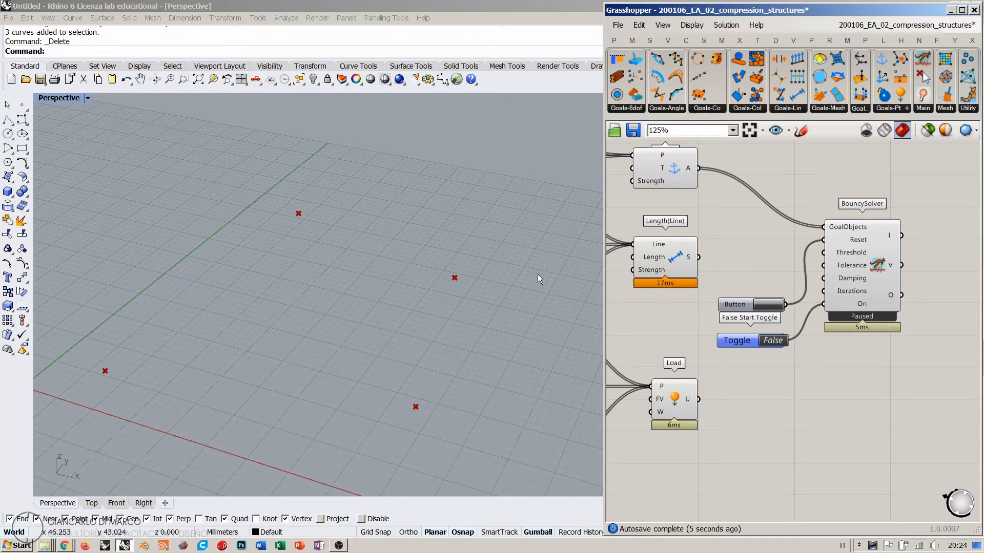
left_click_drag(700, 259, 824, 226)
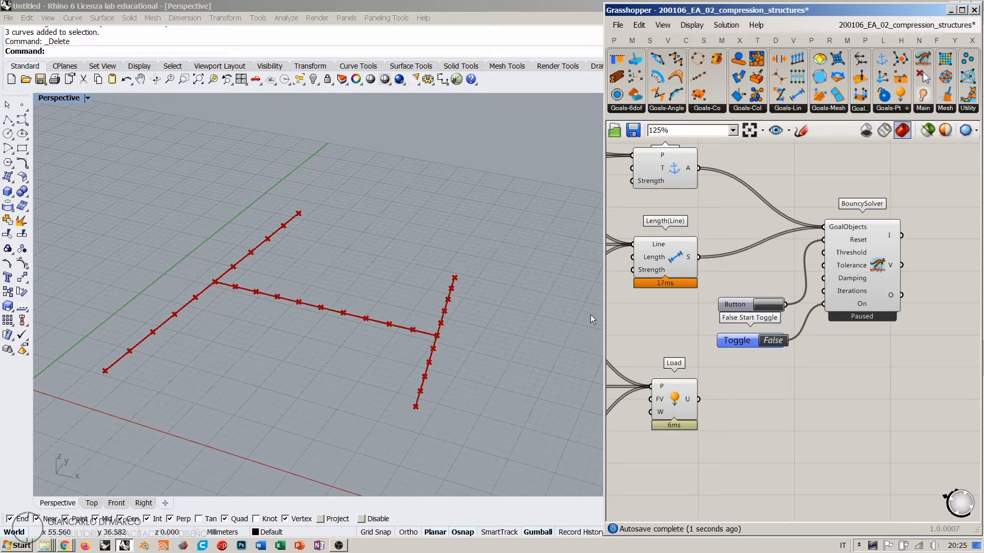
left_click_drag(699, 399, 824, 226)
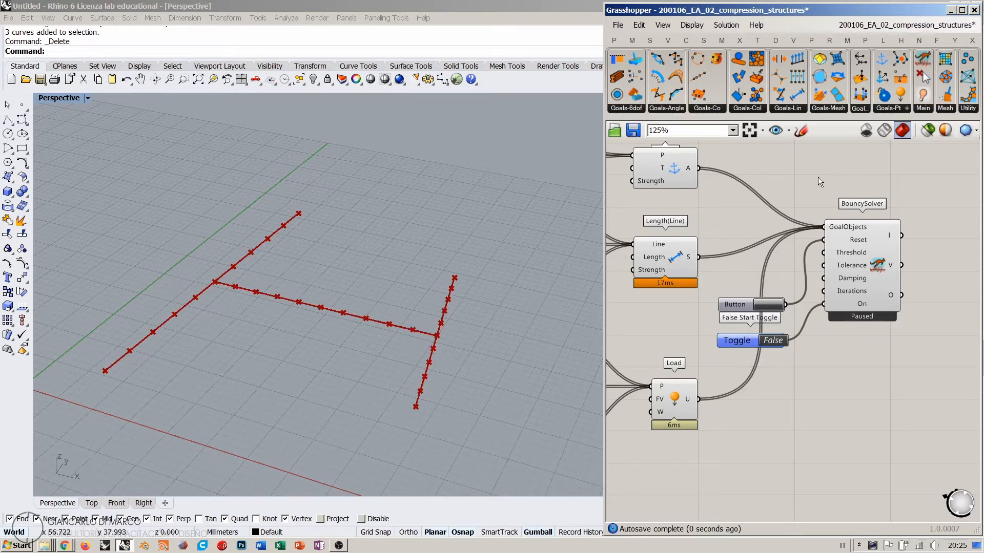
Test the form-finding simulation by switching the solver's toggle to True, examine the shape, and return the toggle to False and reset
double_click(769, 341)
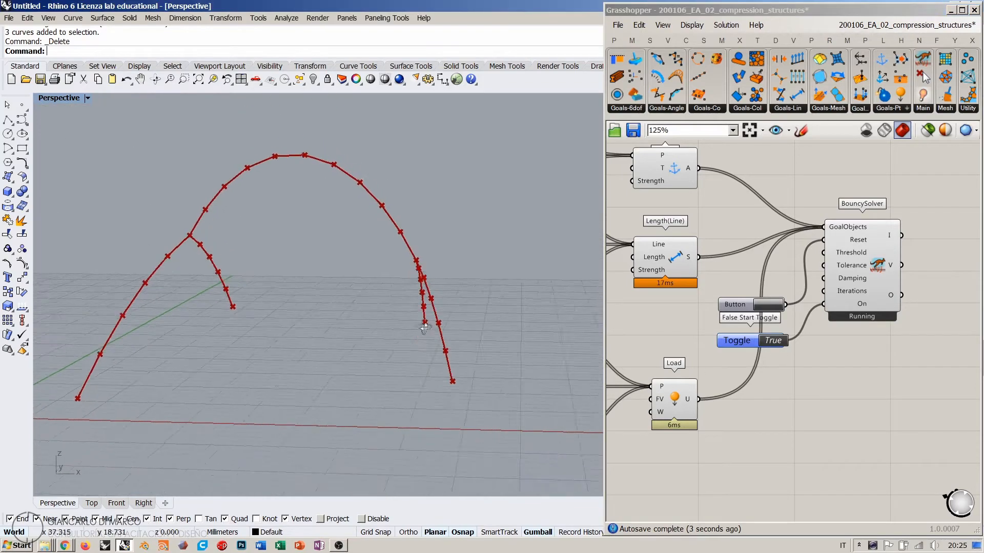
right_click_drag(424, 328, 379, 328)
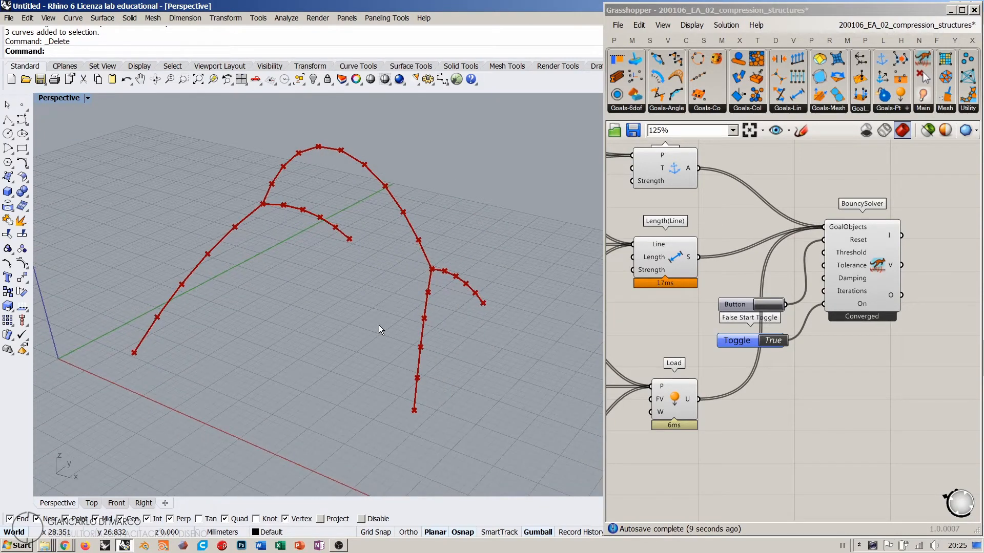
left_click(777, 340)
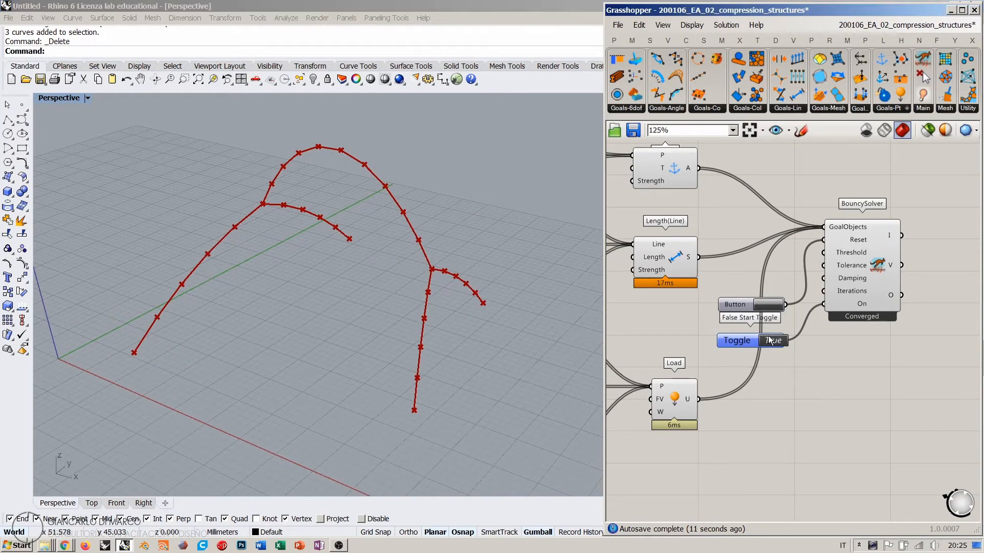
left_click(765, 304)
Turn off the preview of the Anchor, Length(Line), Load and BouncySolver components
scroll(695, 355, "down", 3)
right_click_drag(695, 355, 817, 343)
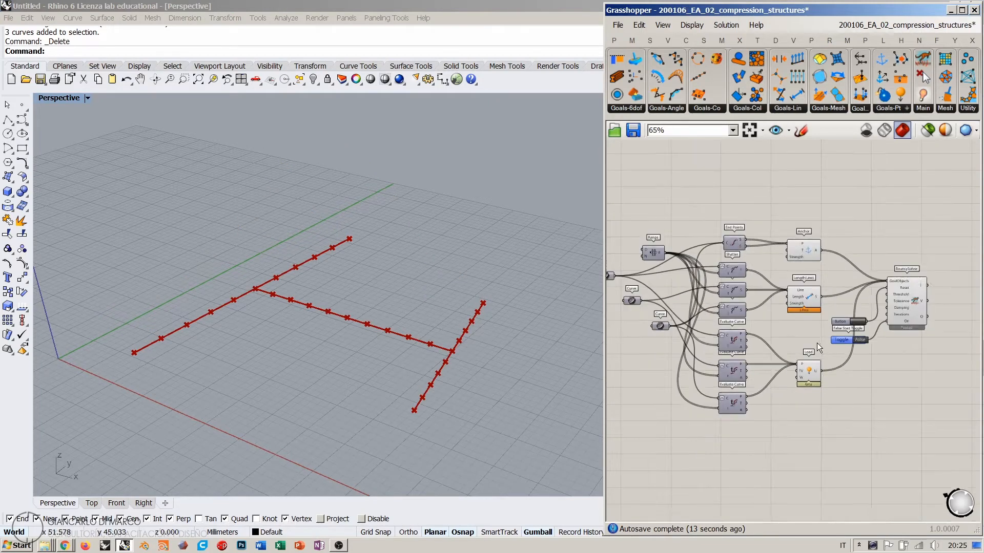
right_click_drag(670, 335, 745, 337)
left_click(423, 256)
right_click_drag(874, 307, 794, 299)
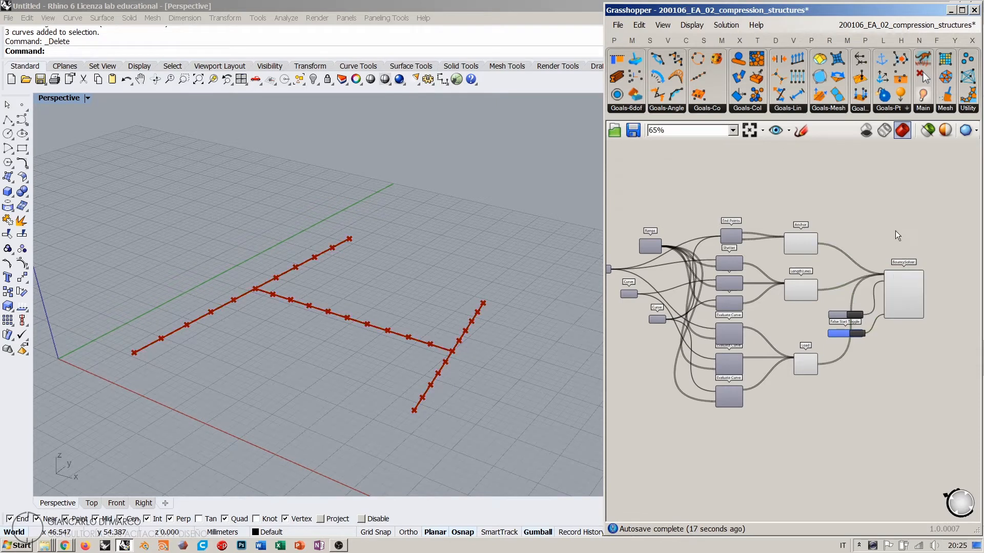
left_click_drag(925, 217, 793, 400)
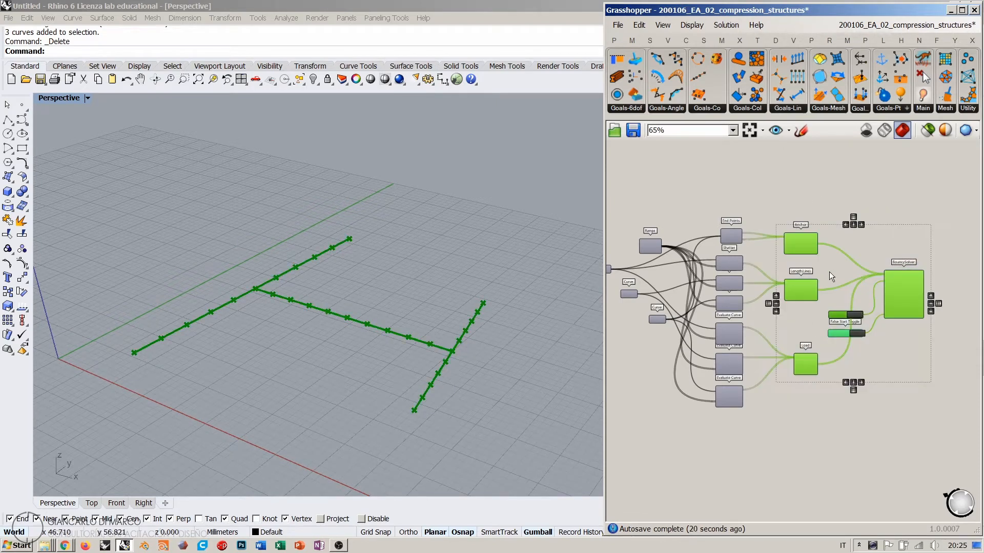
middle_click(830, 272)
left_click(859, 245)
left_click(878, 220)
Restore the deleted curves in the Rhino viewport by undoing, and delete the crossbar between the two side lines
mouse_move(320, 288)
right_mouse_down()
mouse_move(324, 300)
mouse_move(333, 295)
right_mouse_up()
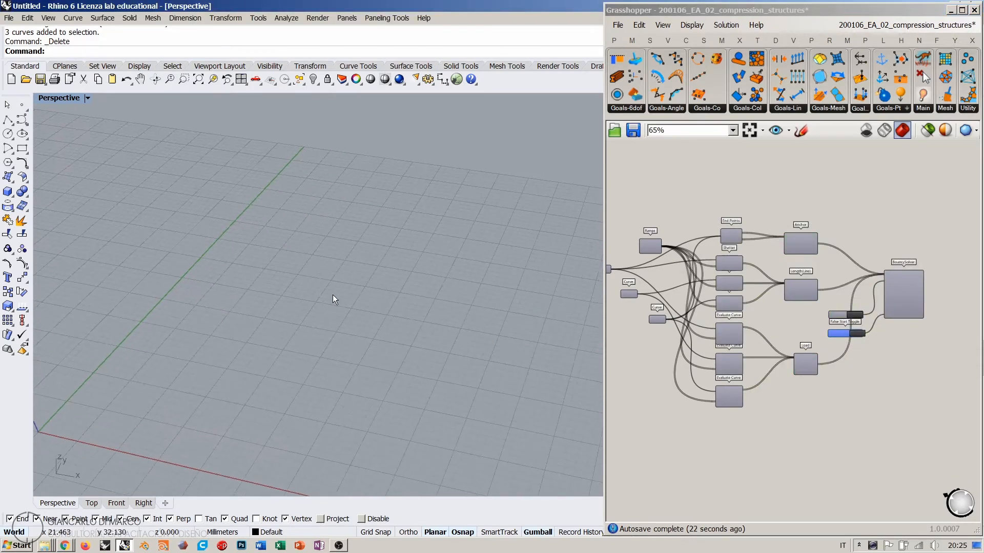
key("ctrl+z")
key("Escape")
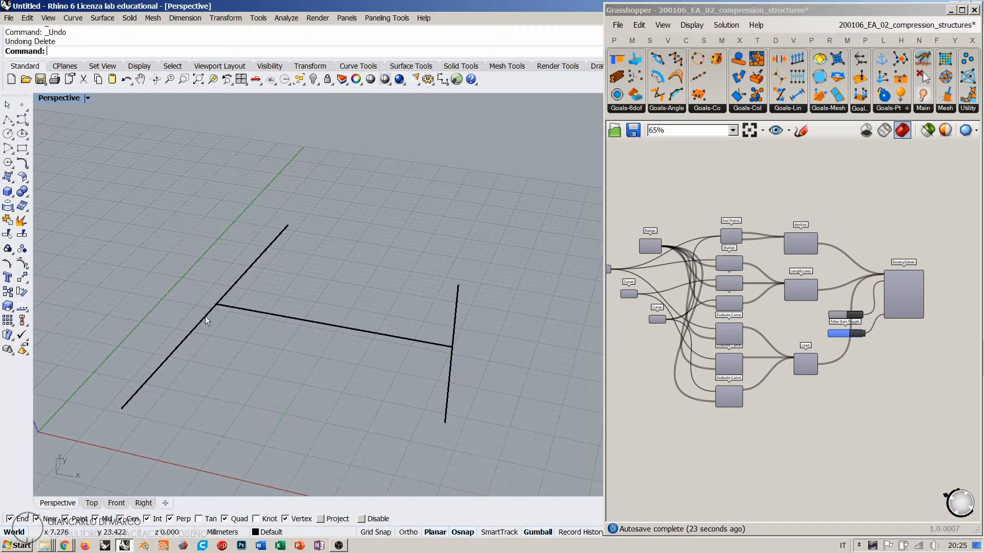
right_click_drag(205, 316, 310, 278)
left_click(310, 280)
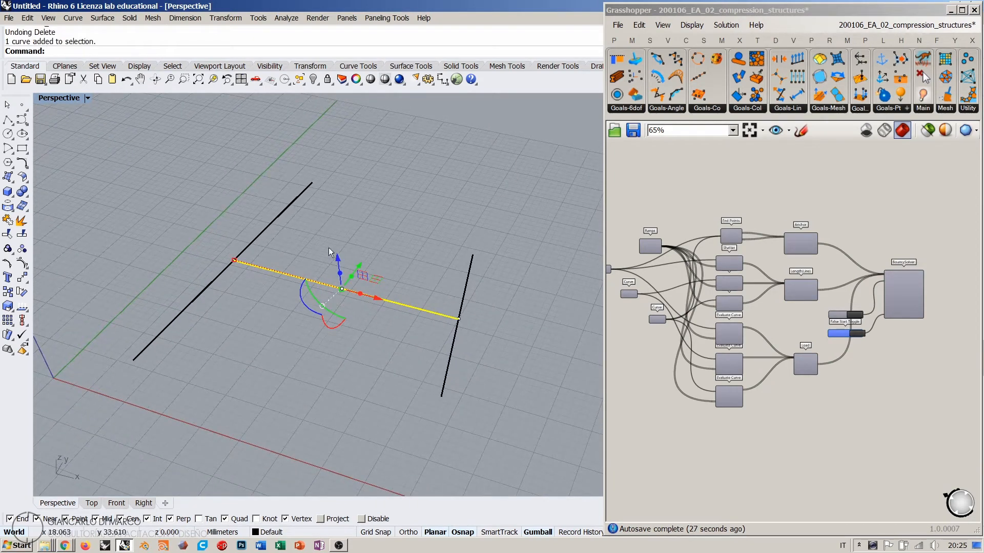
key("Delete")
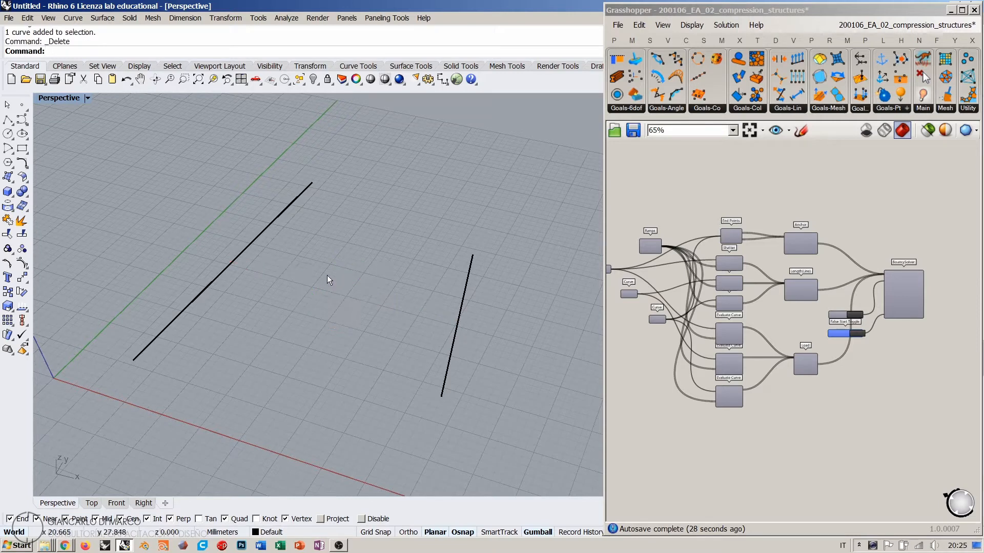
Draw a diagonal polyline from the far part of one side line to the near part of the other, snapping to both
left_click(8, 121)
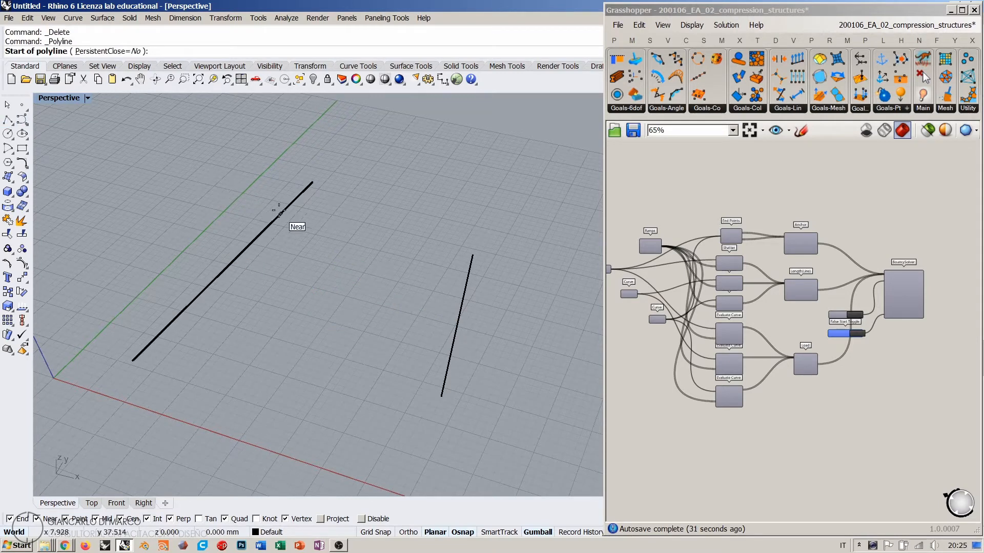
left_click(264, 222)
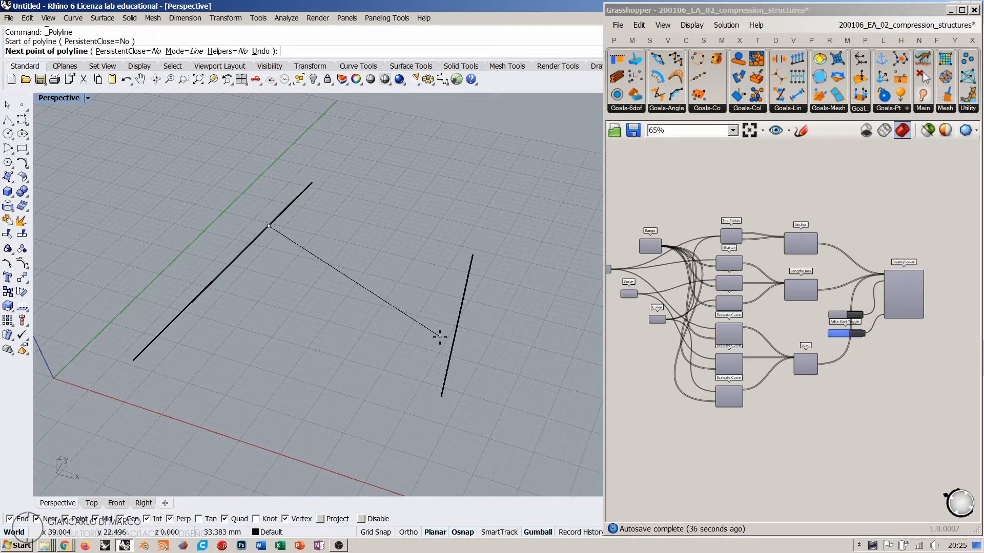
left_click(450, 348)
right_click(428, 269)
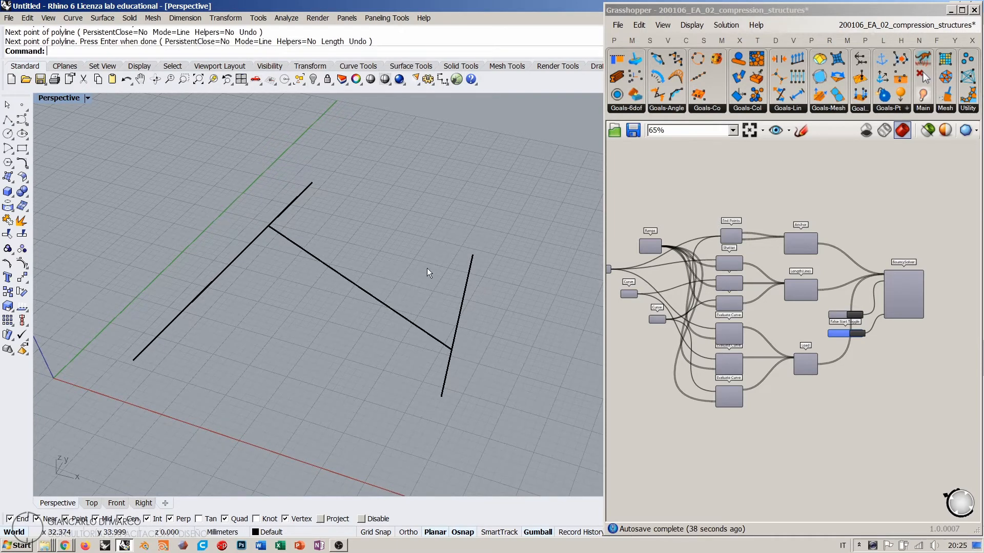
Reference the new diagonal polyline as the single curve in the middle Curve parameter
right_click_drag(429, 270, 403, 322)
scroll(648, 312, "up", 4)
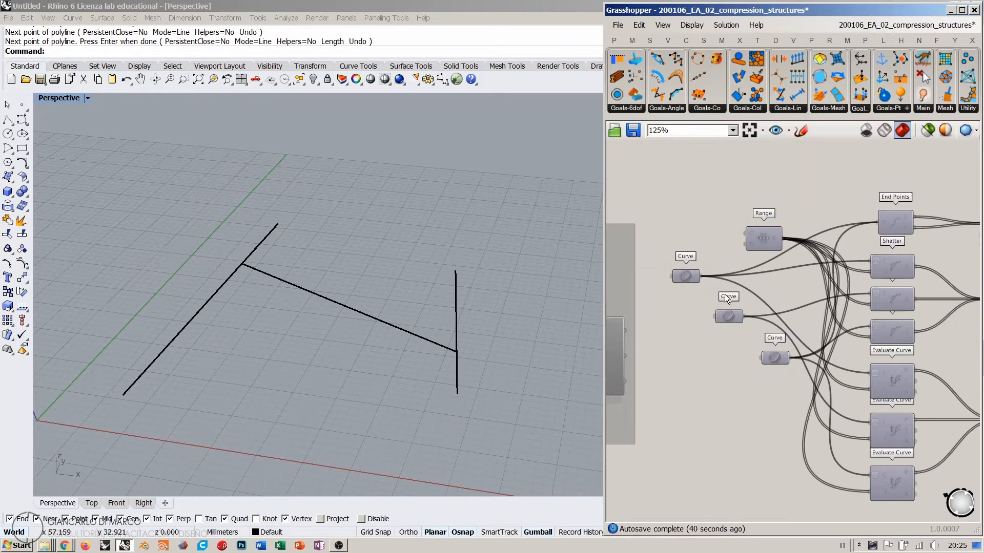
left_click(678, 275)
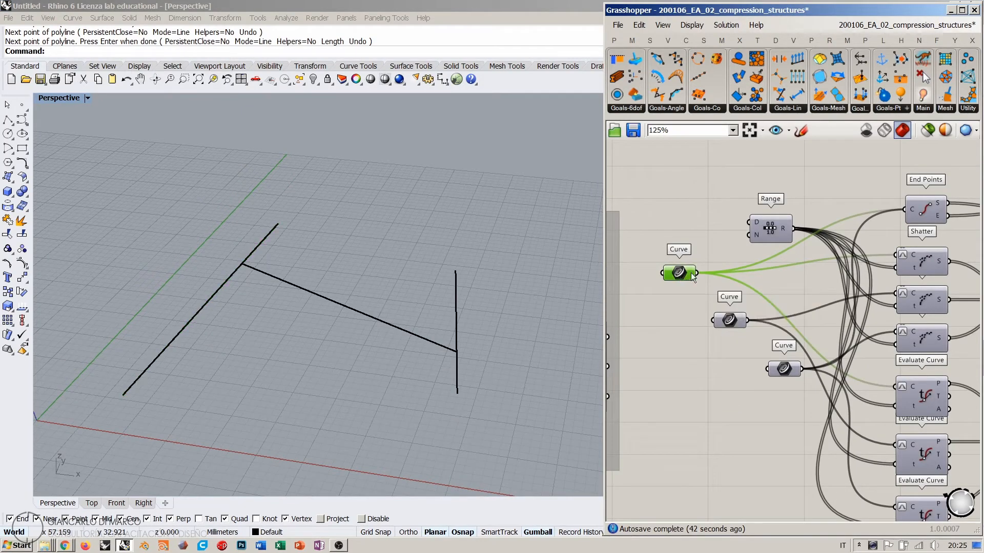
left_click(784, 369)
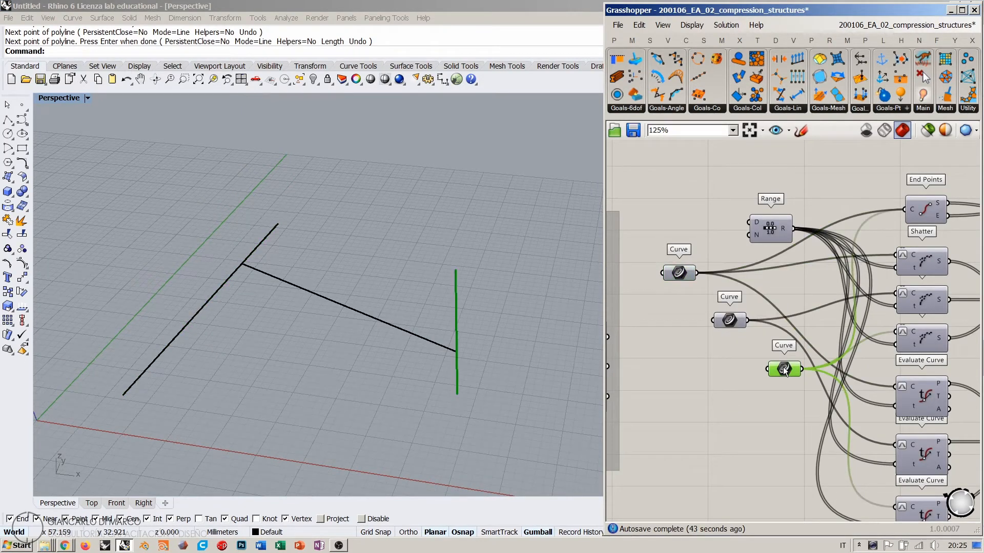
left_click(731, 323)
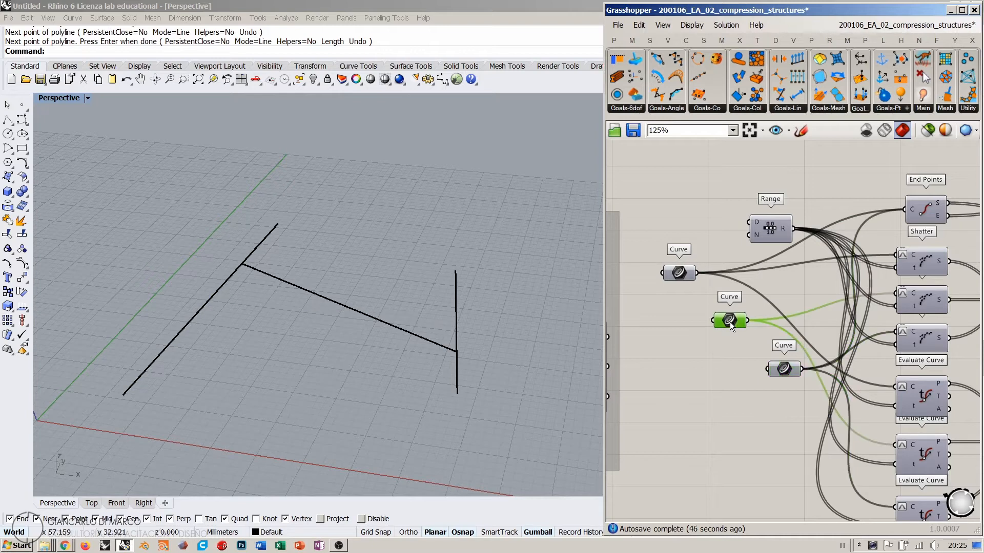
right_click(731, 324)
left_click(756, 445)
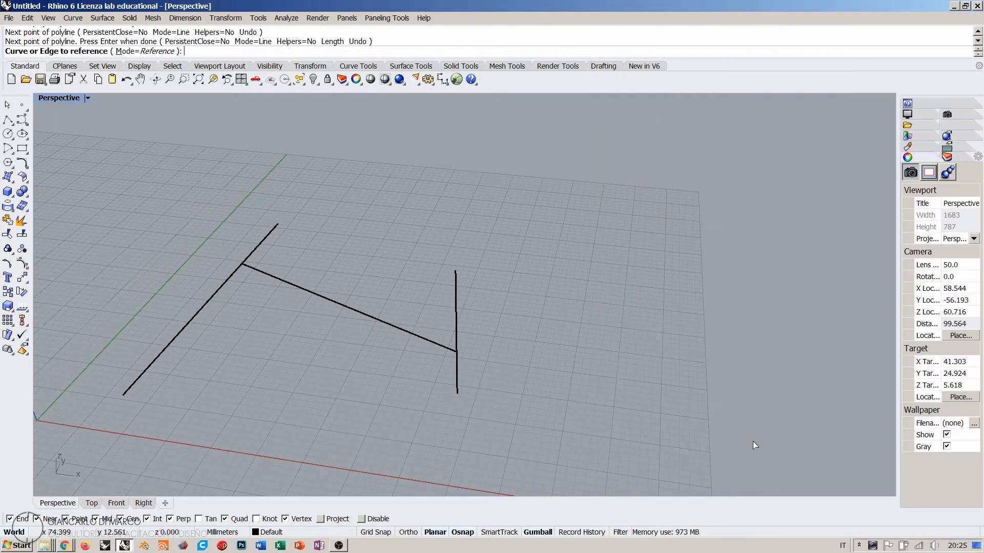
left_click(290, 285)
left_click(689, 374)
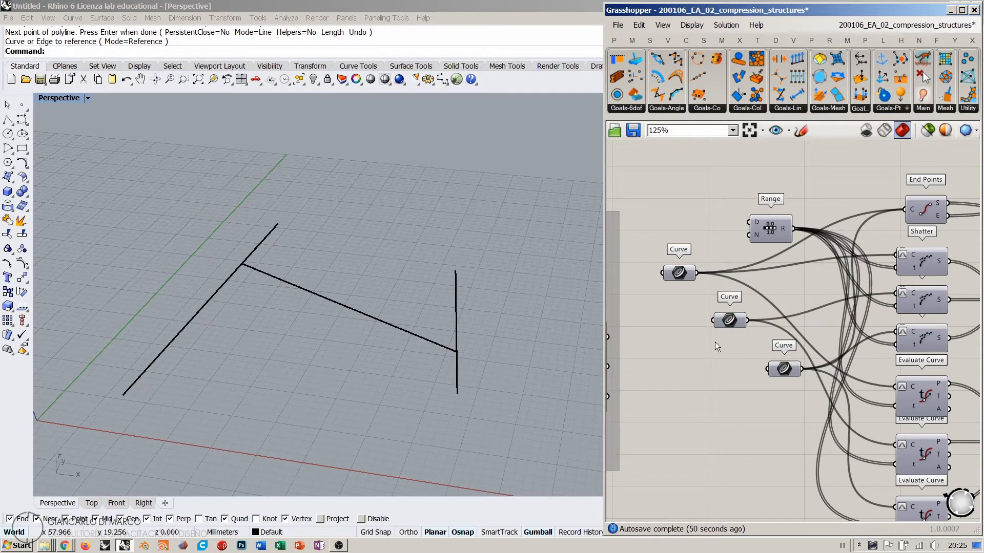
Internalise the middle Curve parameter's data and delete all three source curves from the Rhino model
right_click(728, 321)
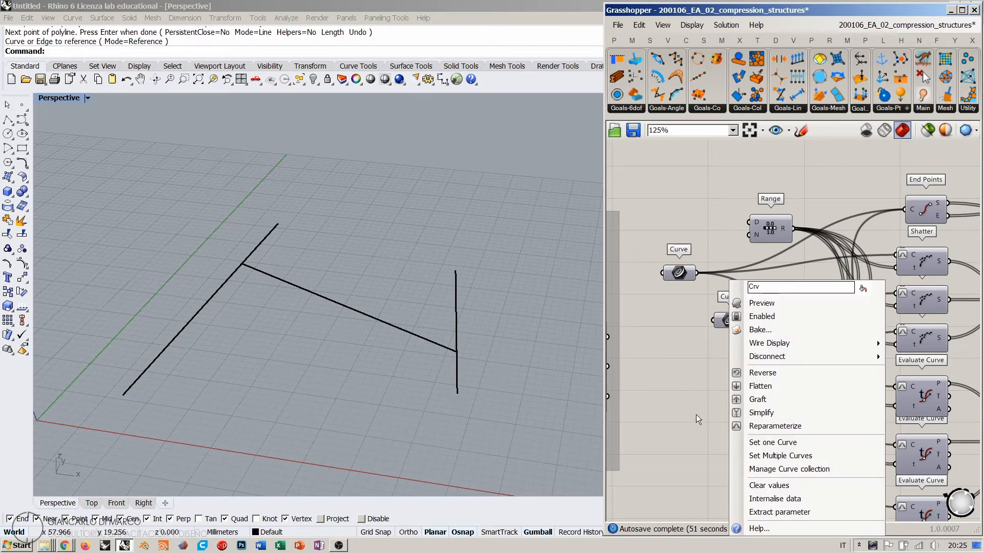
left_click(749, 490)
left_click_drag(489, 361, 210, 219)
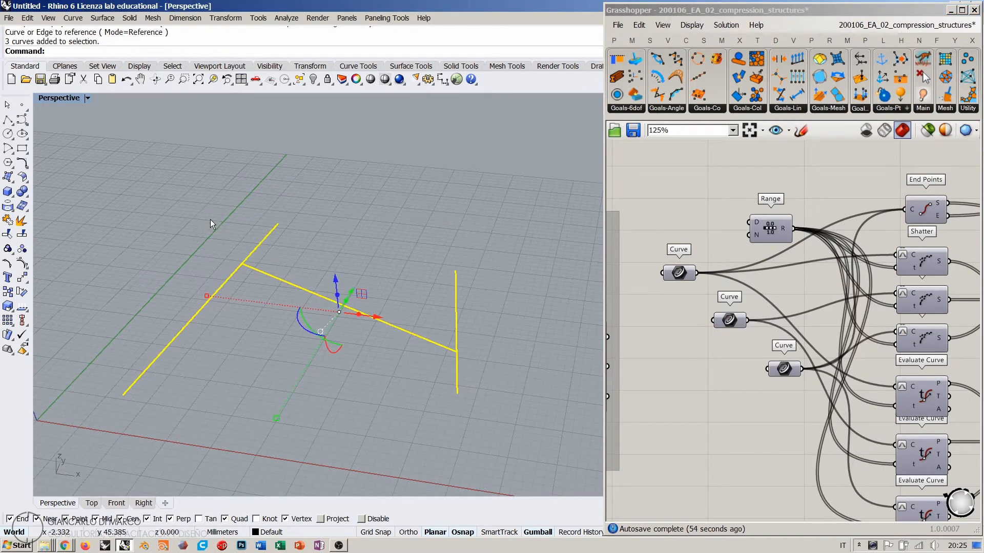
key("Delete")
Turn the BouncySolver's preview back on and reset the solver so it picks up the diagonal curve
scroll(762, 302, "down", 4)
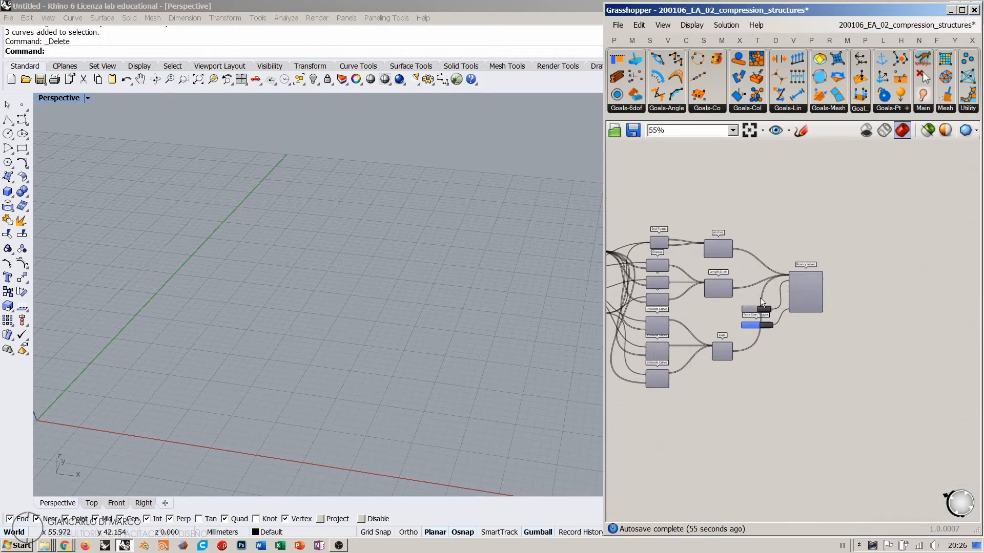
left_click(810, 290)
key("ctrl+q")
left_click(833, 340)
right_click_drag(422, 310, 404, 338)
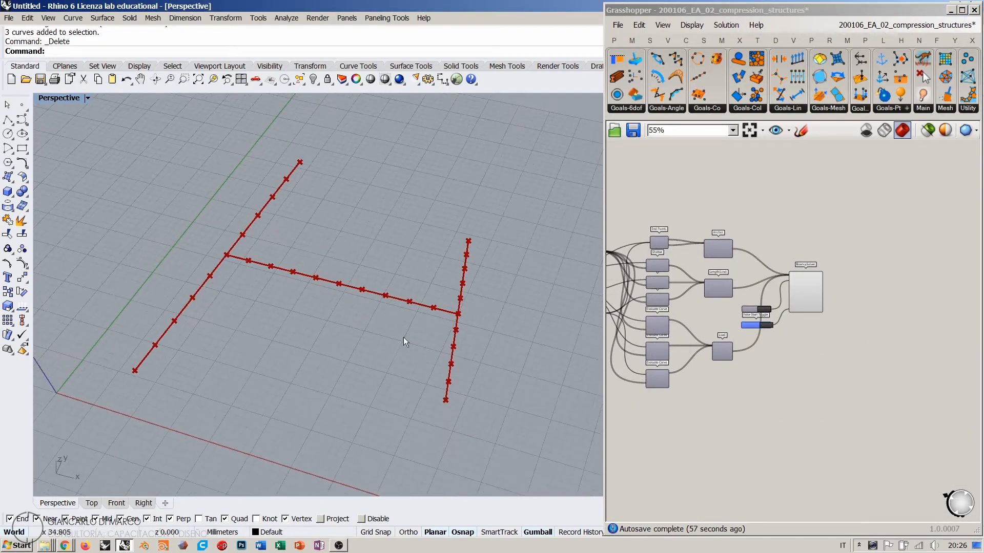
right_click_drag(717, 309, 752, 311)
scroll(815, 323, "up", 5)
left_click(768, 291)
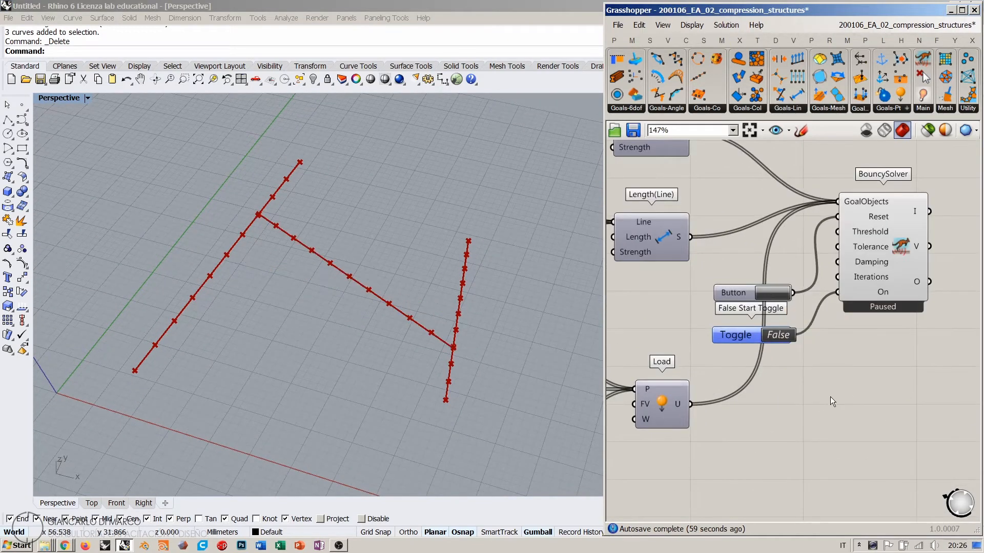
Test the simulation with the diagonal layout by switching the toggle to True, examine it from far out, and stop and reset it
right_click_drag(800, 387, 805, 403)
mouse_move(435, 299)
right_mouse_down()
mouse_move(453, 323)
mouse_move(435, 328)
mouse_move(445, 328)
mouse_move(432, 266)
mouse_move(438, 304)
right_mouse_up()
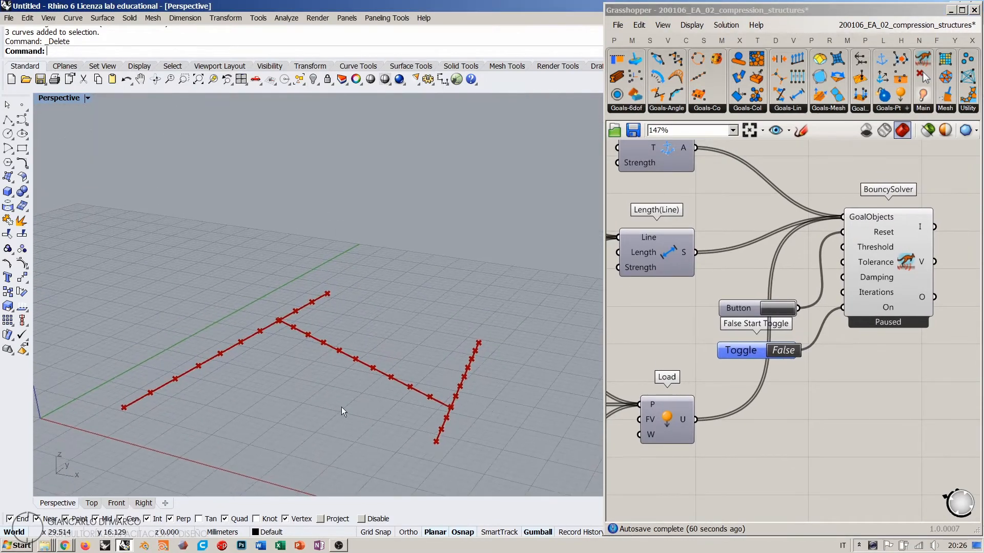
scroll(343, 411, "down", 10)
mouse_move(343, 410)
right_mouse_down()
mouse_move(363, 383)
mouse_move(345, 417)
right_mouse_up()
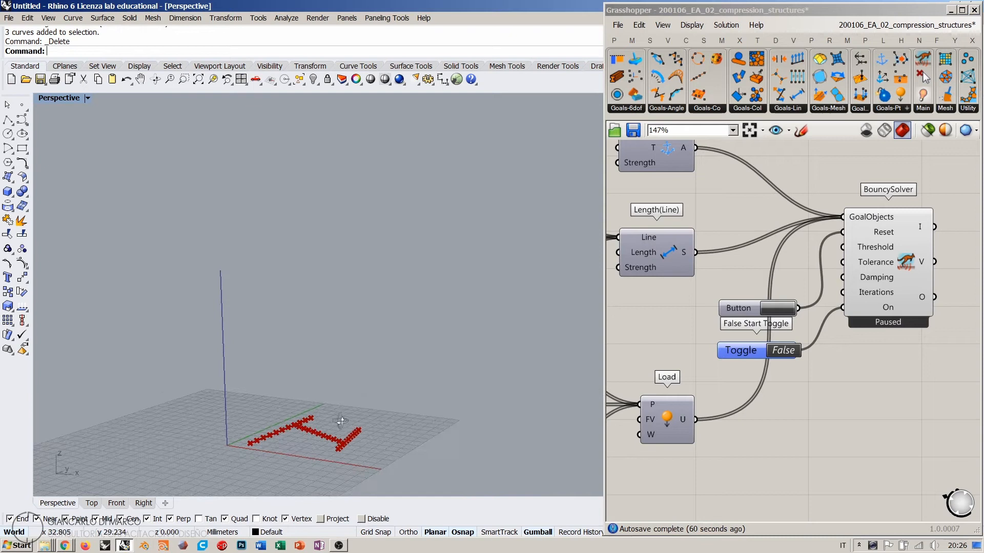
double_click(782, 351)
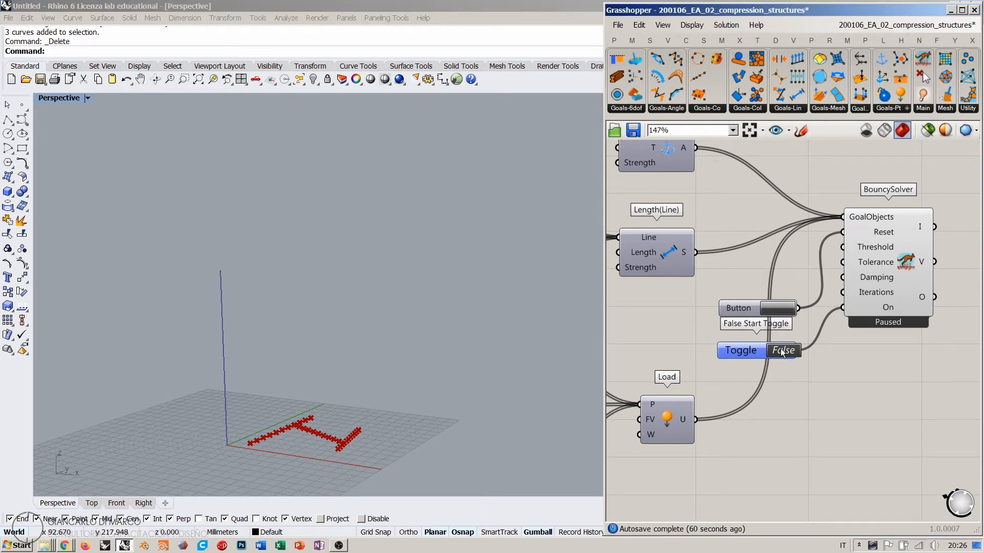
scroll(306, 451, "down", 10)
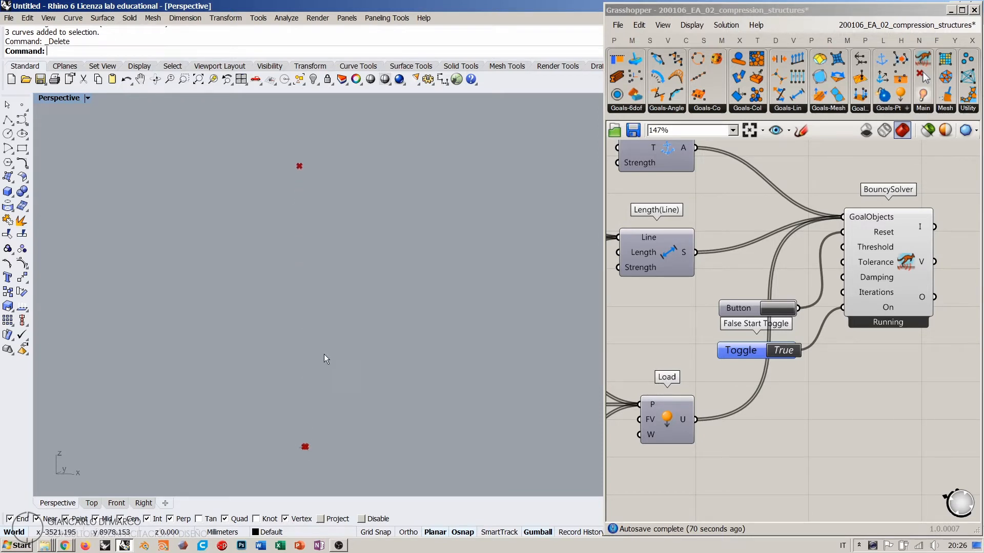
double_click(779, 352)
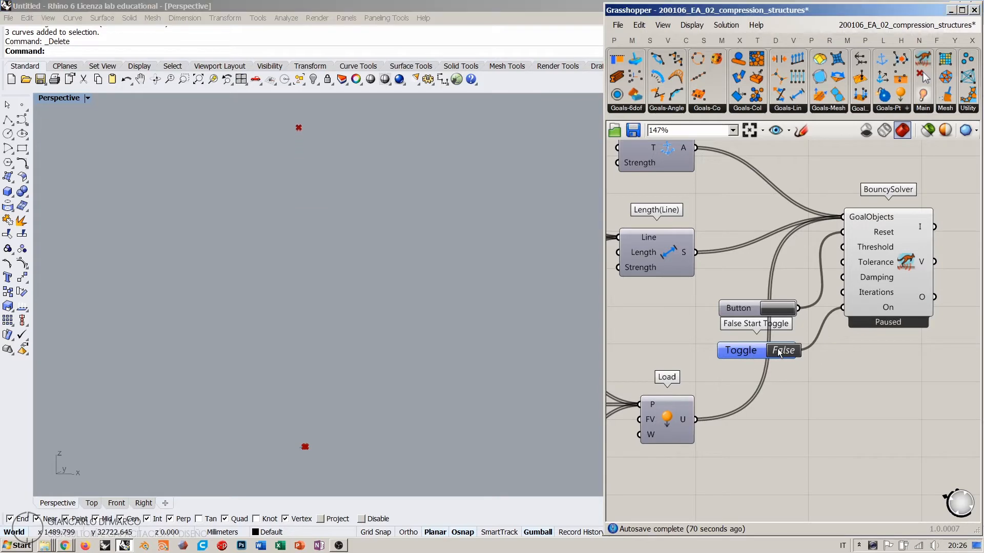
left_click(776, 309)
Zoom the Rhino viewport to the BouncySolver's geometry and orbit to view the reset layout
left_click(884, 269)
middle_click(904, 260)
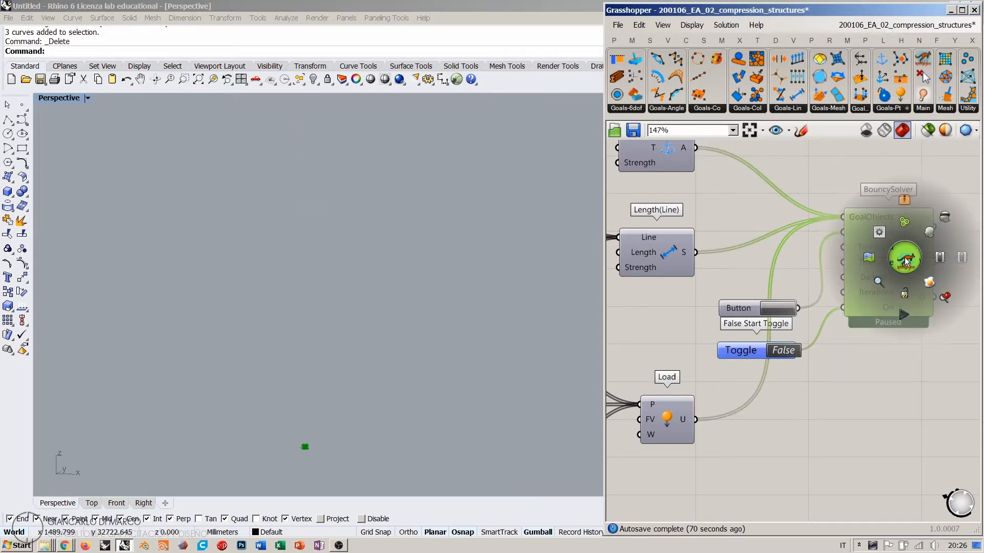
left_click(947, 297)
left_click(910, 371)
right_click_drag(384, 301, 362, 340)
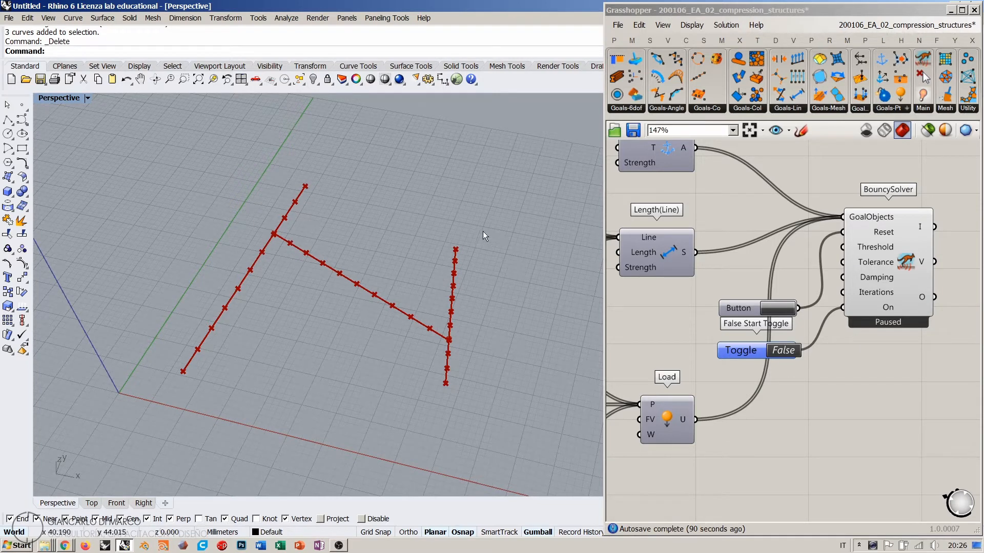
Examine up close how the diagonal line's division points meet those of the side line at their junction
right_click_drag(460, 380, 450, 364)
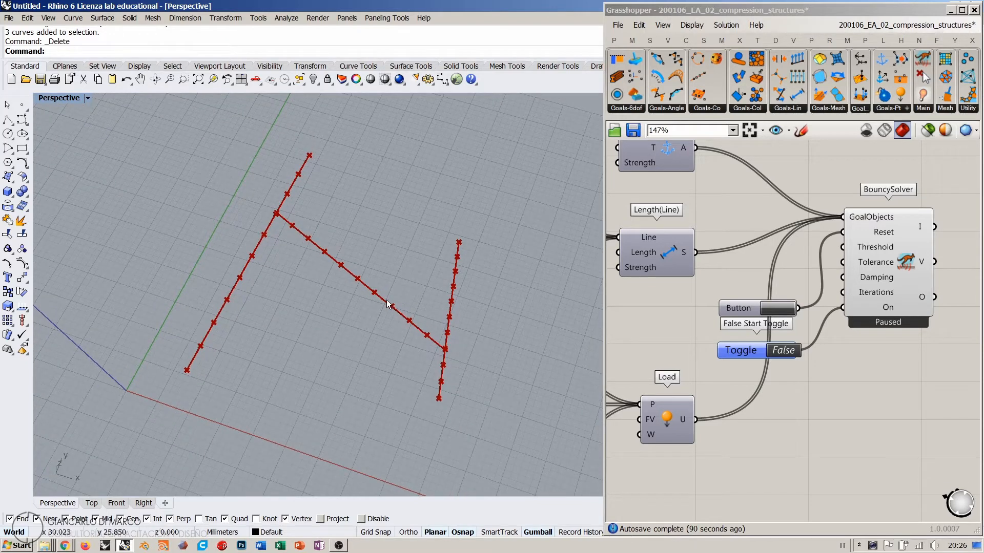
scroll(438, 345, "up", 10)
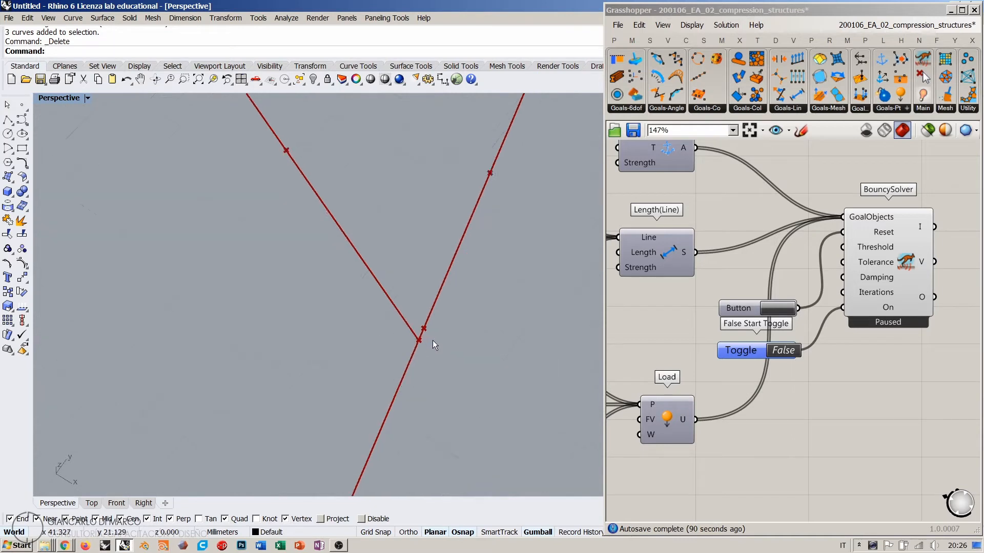
scroll(432, 340, "up", 3)
scroll(356, 275, "down", 3)
right_click_drag(345, 227, 343, 254, "shift")
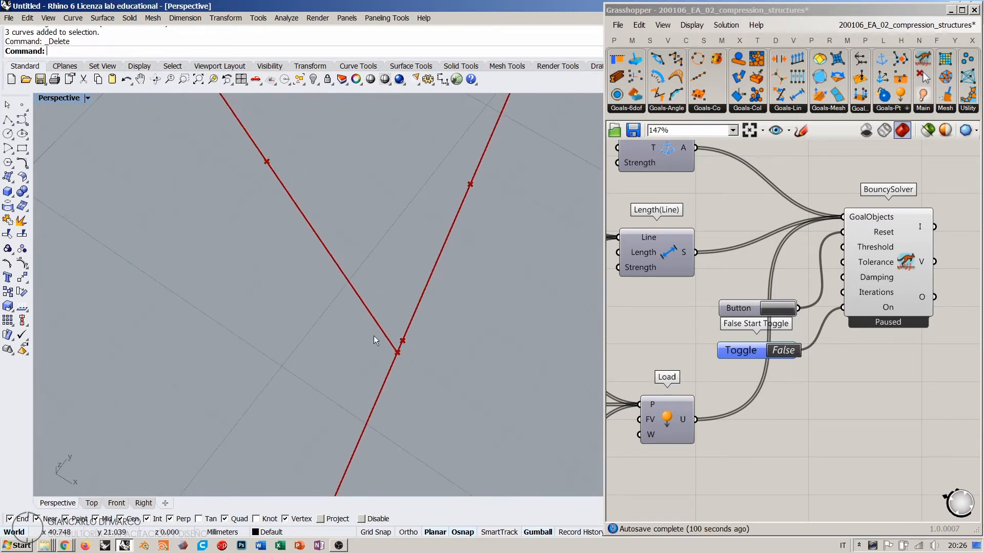
right_click_drag(400, 367, 426, 267, "shift")
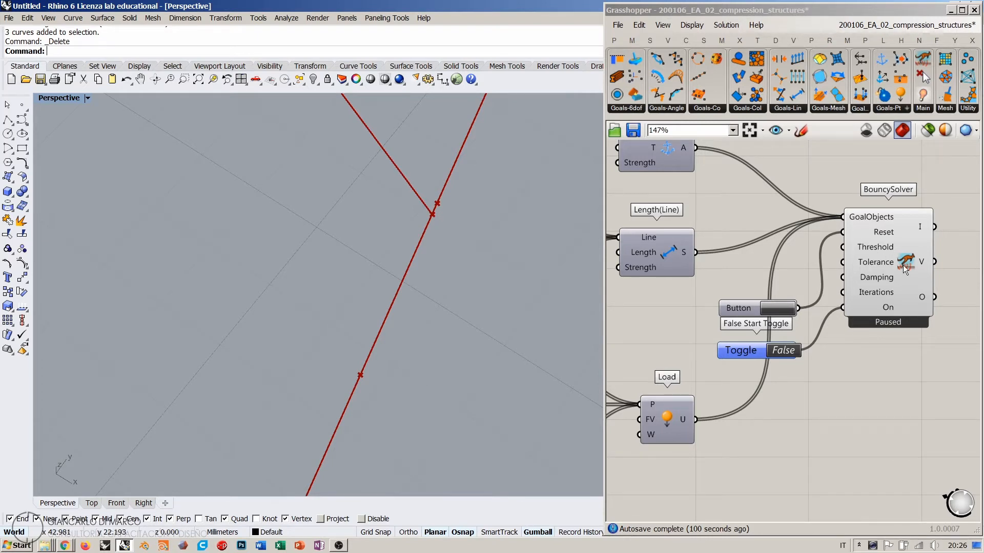
right_click_drag(407, 254, 407, 301, "shift")
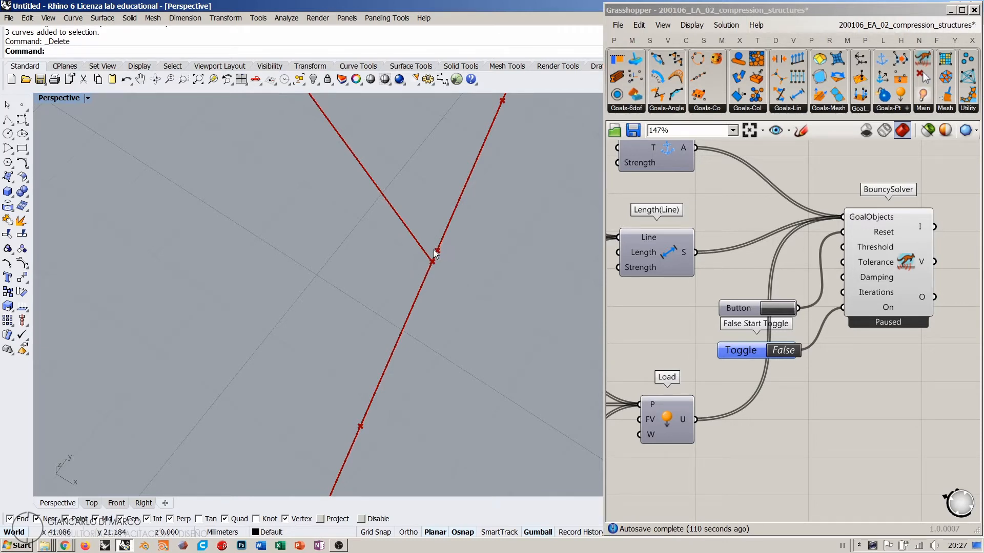
scroll(431, 303, "down", 18)
right_click_drag(433, 307, 461, 288)
right_click_drag(461, 287, 415, 294, "shift")
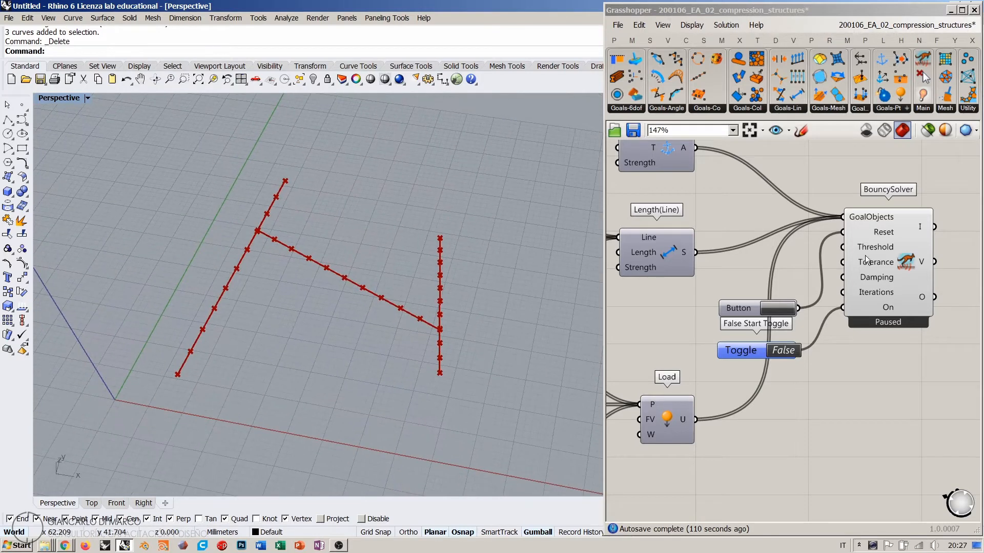
Move the BouncySolver component slightly lower on the canvas and deselect it
left_click(909, 263)
left_click(837, 201)
left_click_drag(896, 239, 893, 274)
left_click(835, 199)
left_click(913, 287)
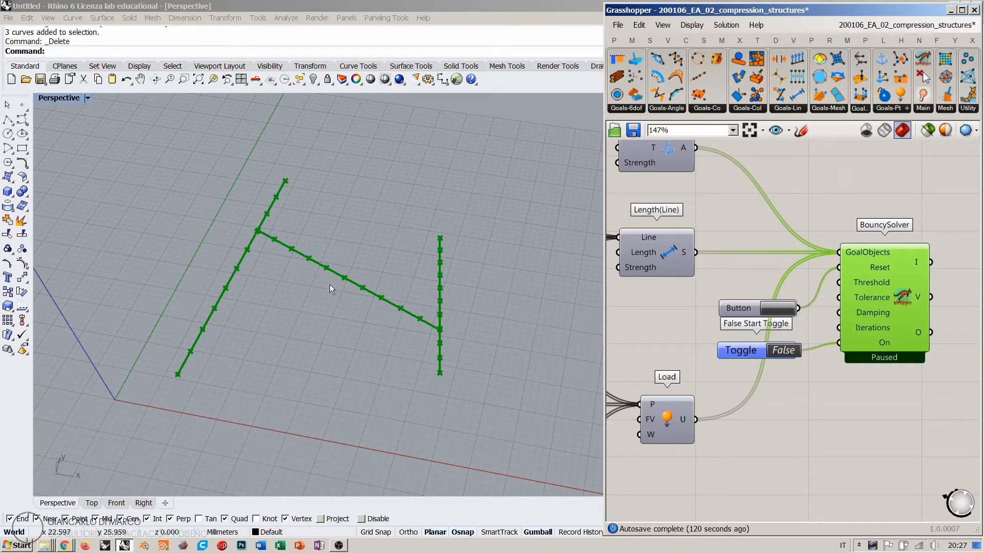
left_click(659, 330)
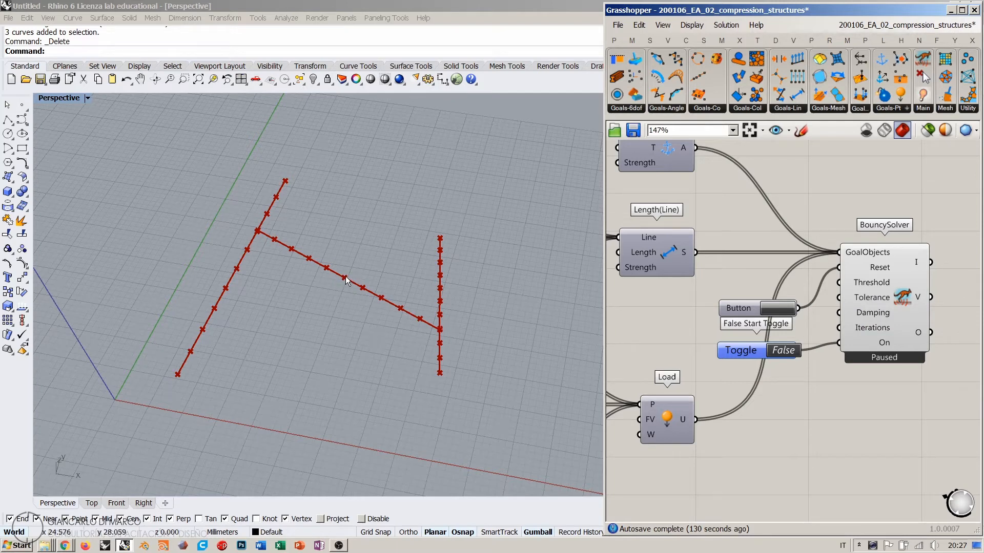
Undo the curve deletions in Rhino to restore the two side curves and the original straight middle curve
right_click_drag(364, 267, 382, 269)
scroll(819, 292, "down", 4)
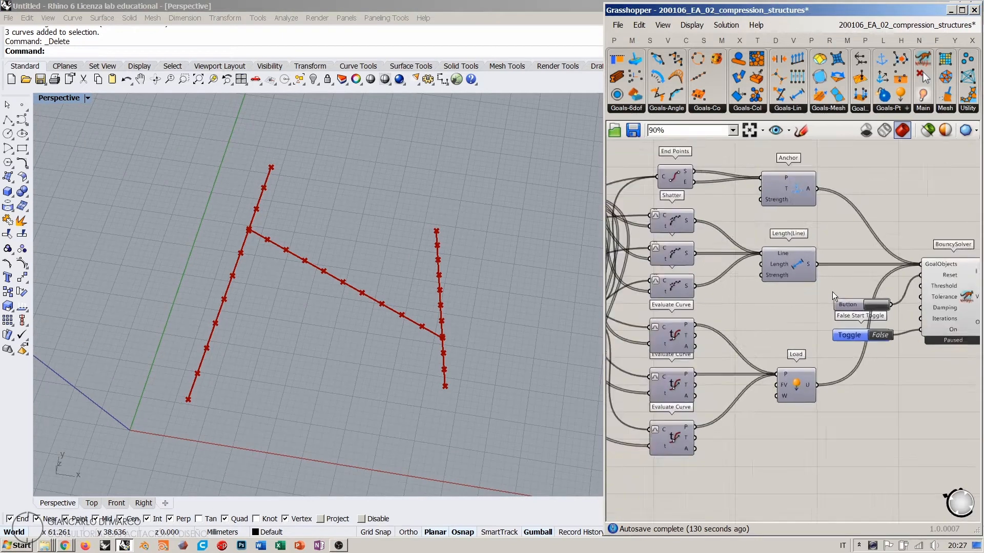
key("ctrl+z")
left_click(470, 214)
key("ctrl+z")
key("ctrl+z")
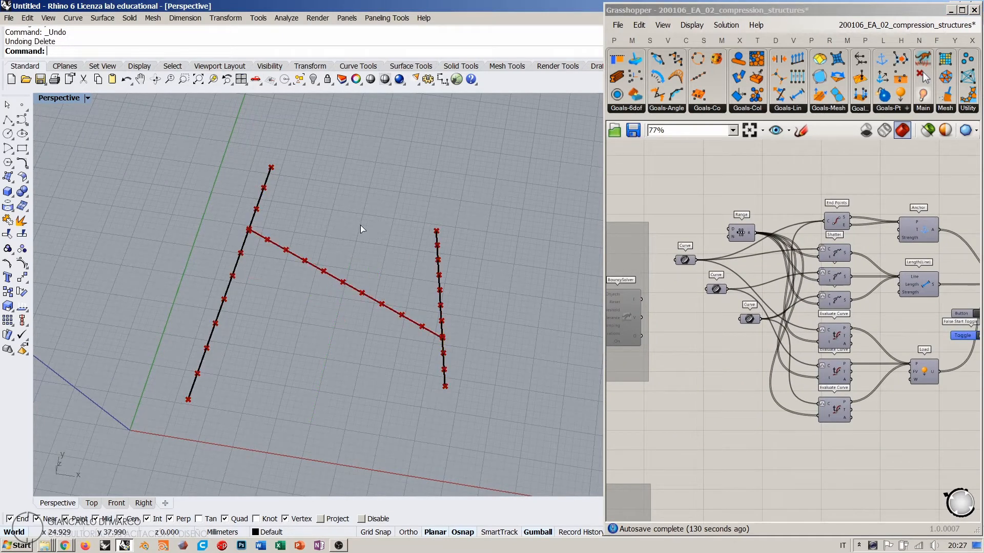
left_click(360, 222)
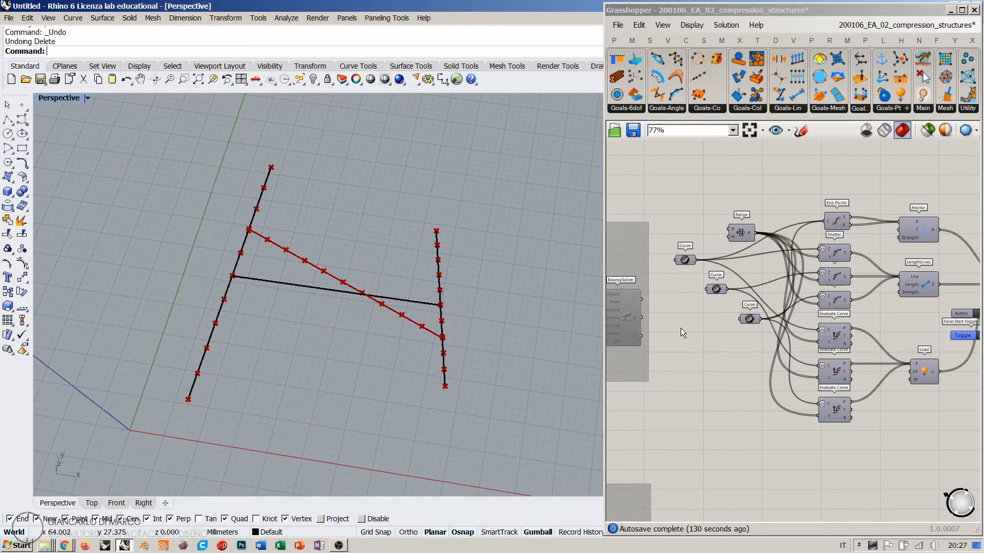
Reference the restored straight crossing curve in the middle Curve parameter and reset the solver
right_click_drag(681, 328, 641, 326)
right_click_drag(349, 290, 314, 290)
left_click(290, 282)
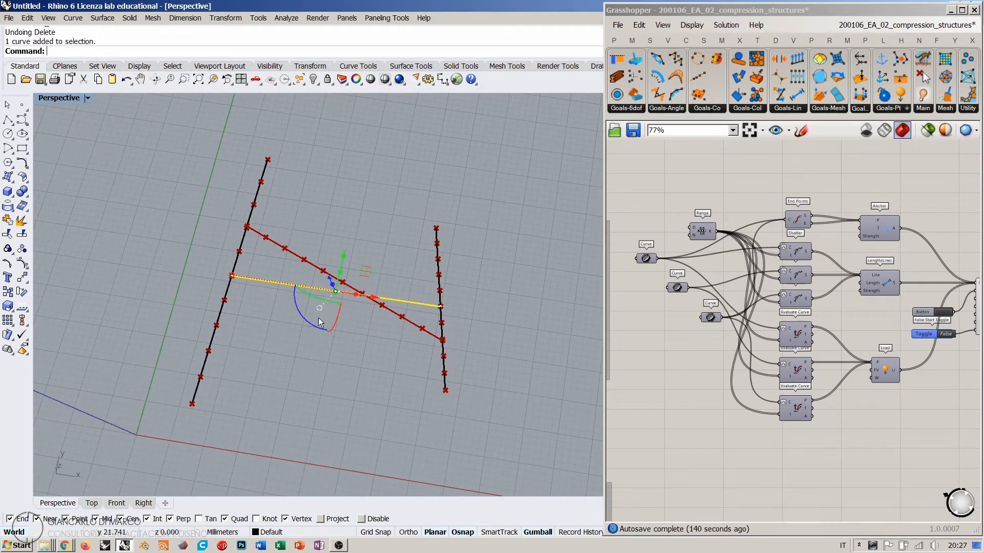
key("Escape")
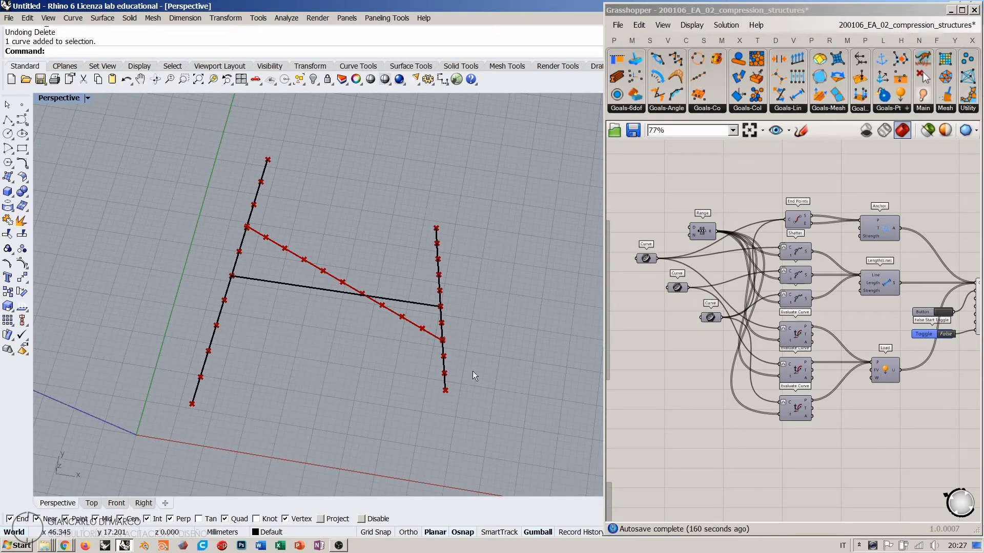
right_click(676, 289)
left_click(737, 443)
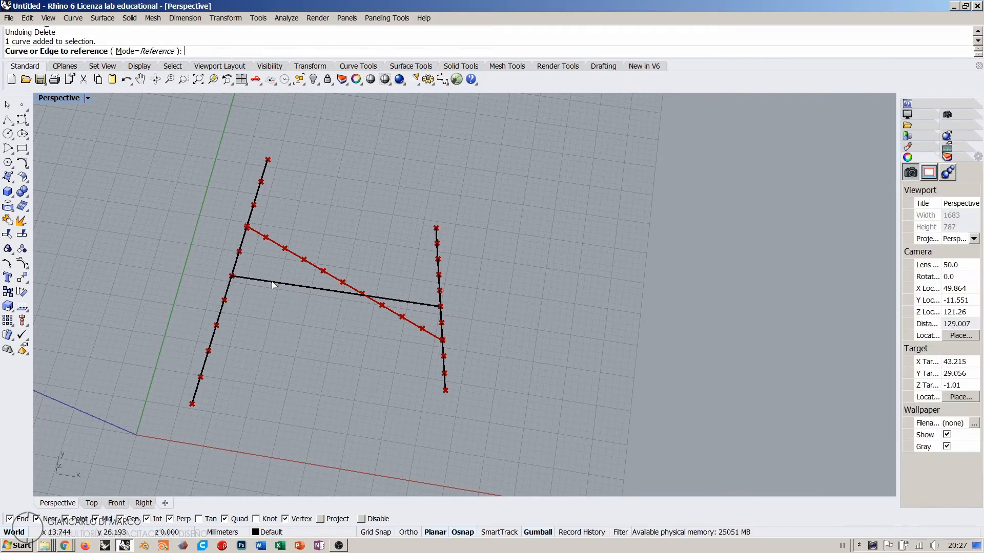
left_click(273, 282)
left_click(943, 312)
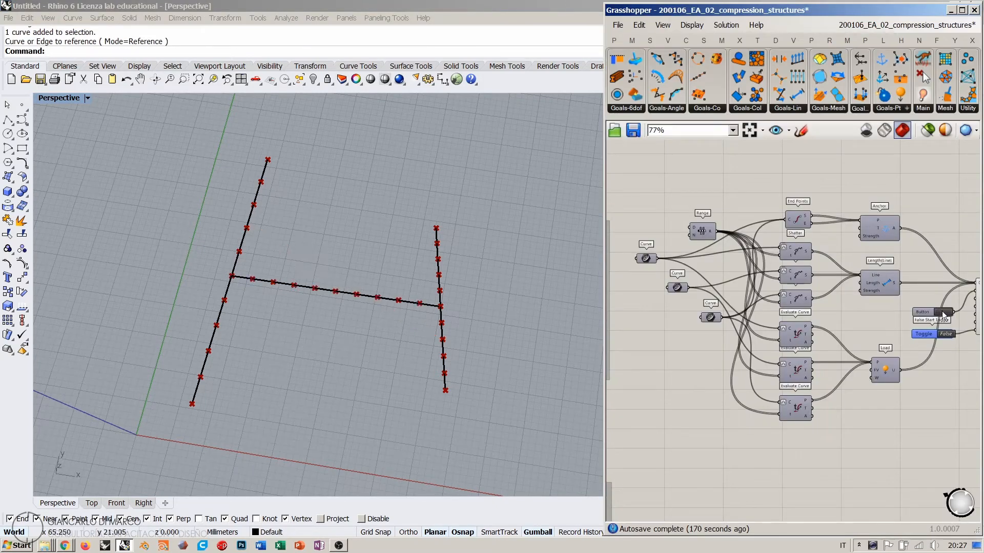
Run the simulation with the straight middle curve, orbit around the arched form, and stop and reset it
right_click_drag(935, 356, 814, 350)
left_click(824, 328)
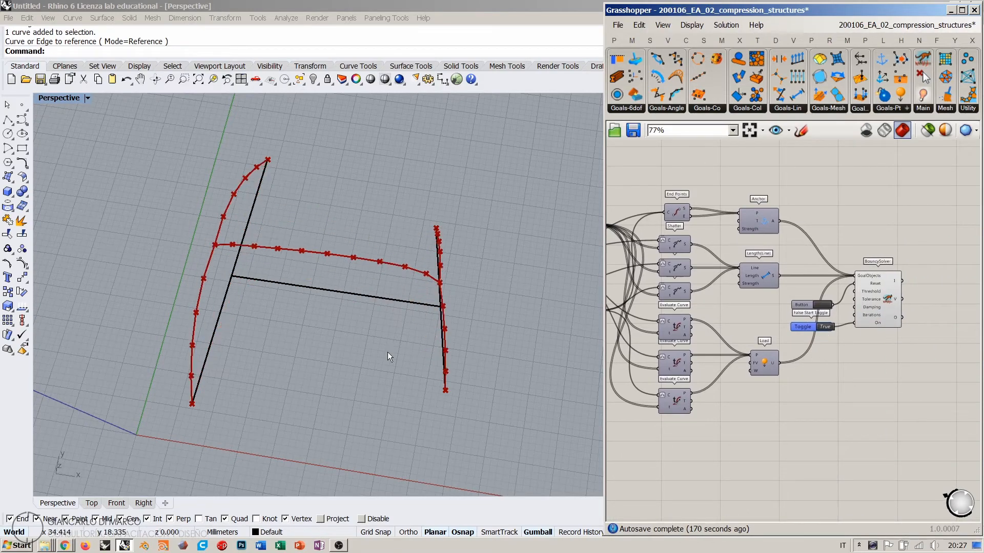
right_click_drag(388, 352, 453, 230)
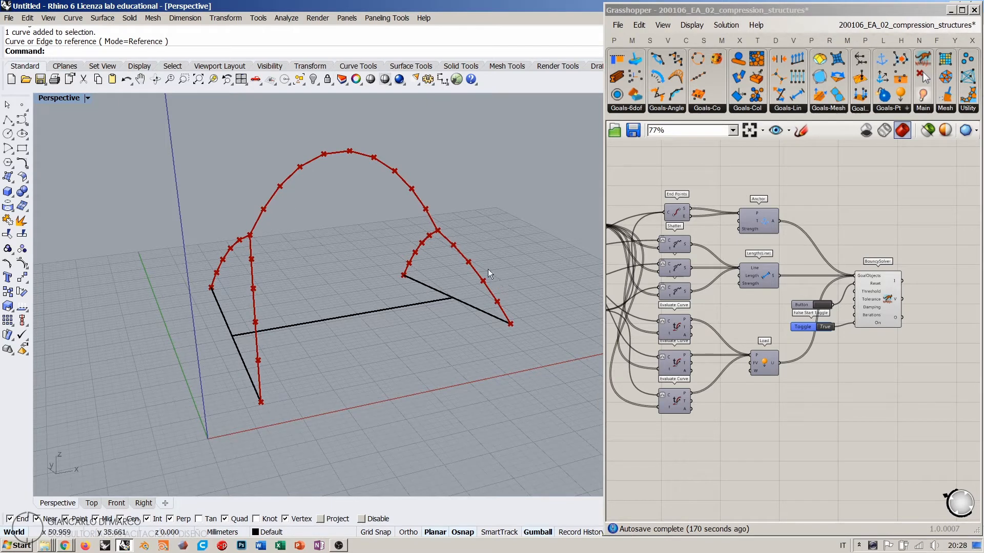
double_click(825, 327)
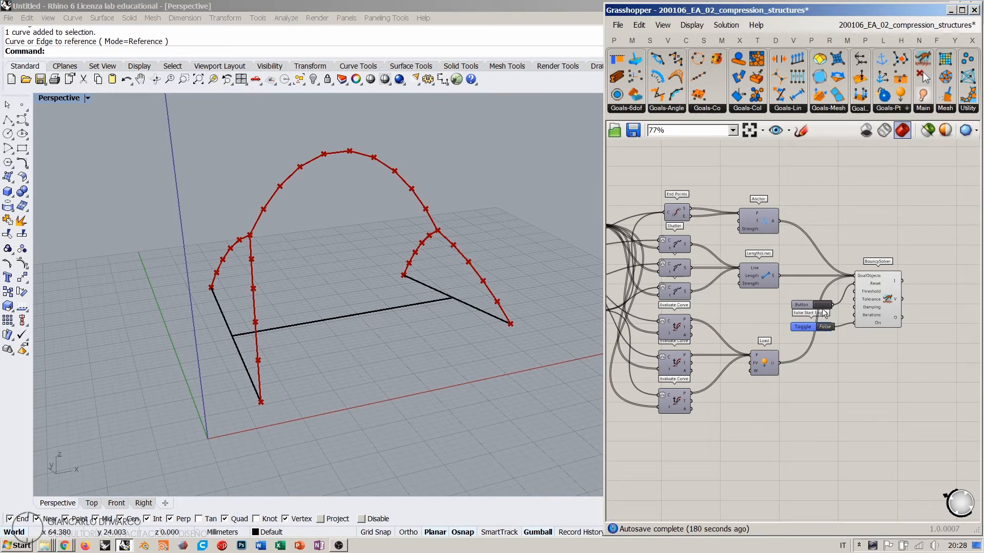
right_click_drag(376, 270, 300, 311)
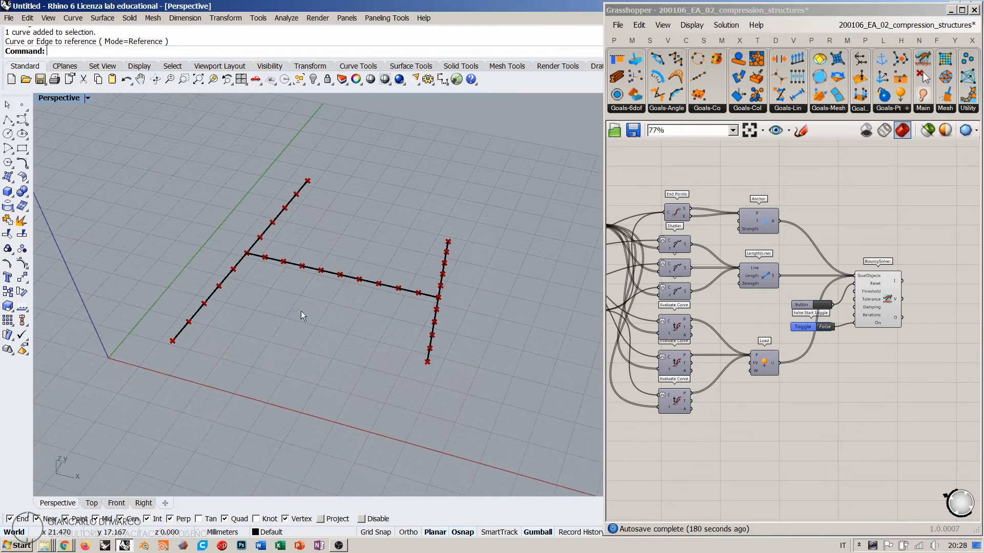
Add a number slider with the value 11 and connect it to the Range component's N input
right_click_drag(618, 311, 692, 330)
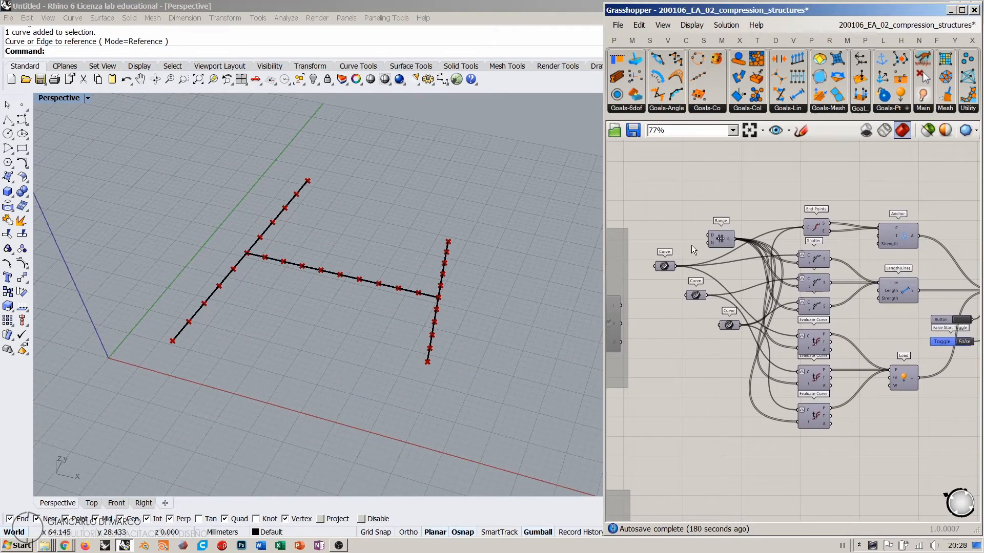
scroll(697, 232, "up", 4)
left_click(786, 256)
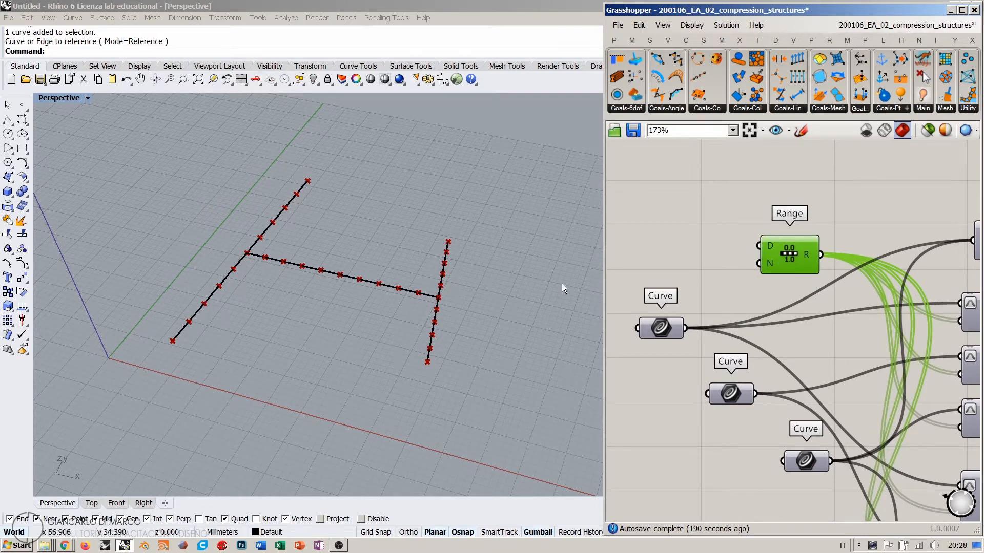
double_click(669, 258)
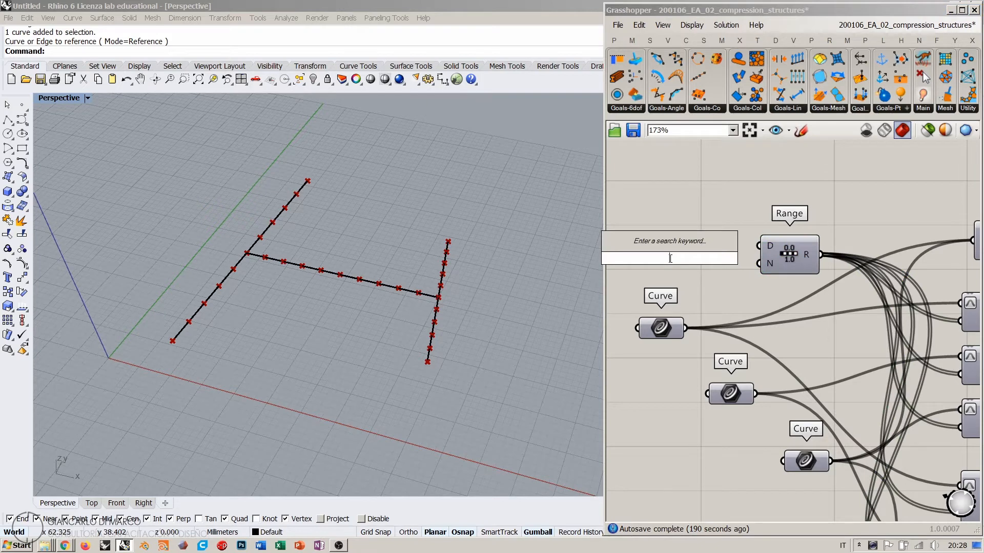
type("11")
key("Return")
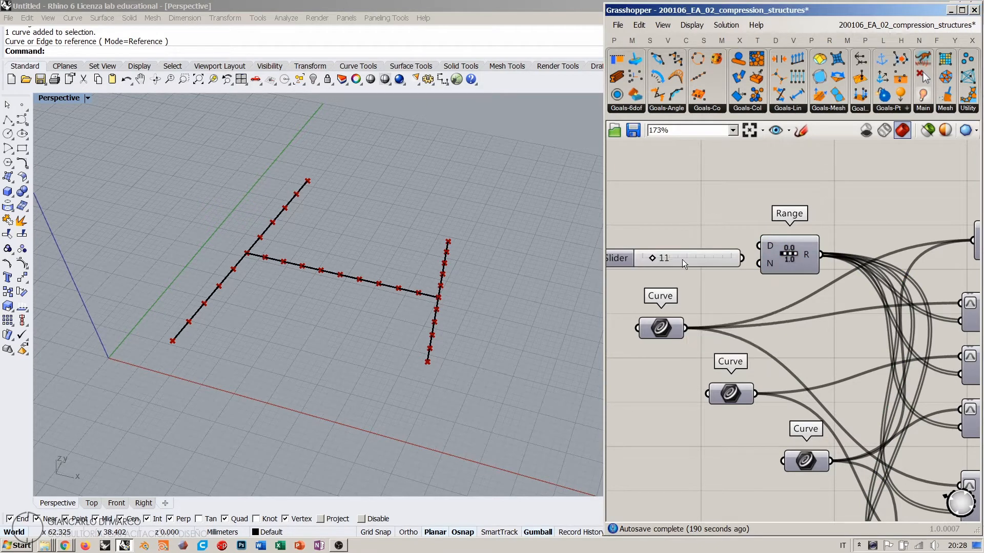
left_click_drag(757, 261, 742, 258)
left_click(709, 256)
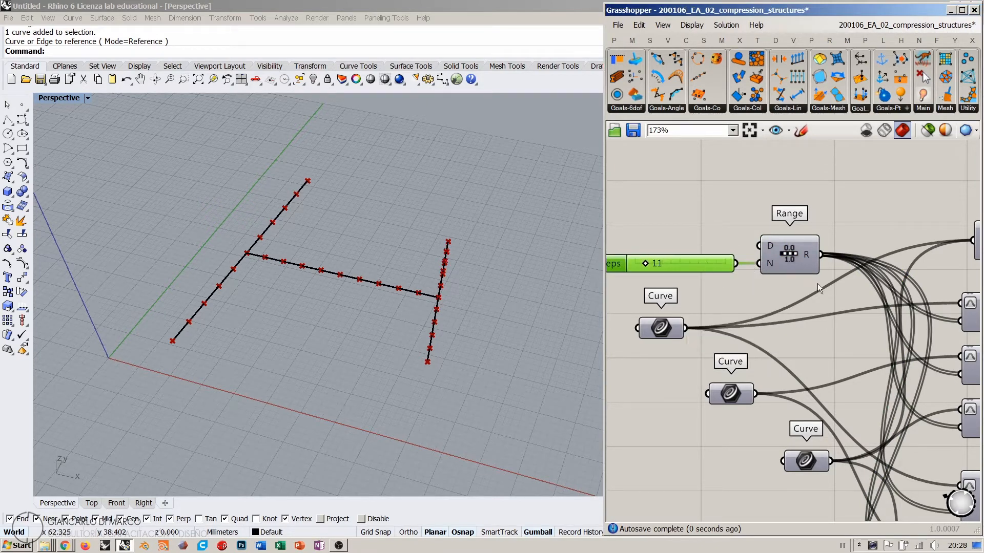
Examine the new division points along the three lines, especially around the junction with the middle line
scroll(817, 284, "down", 3)
right_click_drag(820, 287, 740, 273)
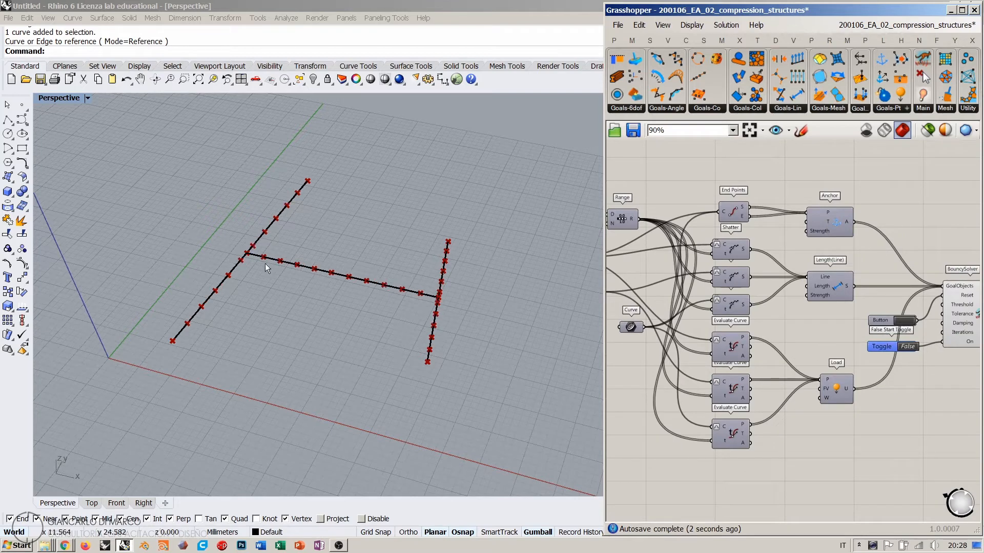
mouse_move(263, 263)
right_mouse_down()
mouse_move(236, 281)
mouse_move(262, 261)
right_mouse_up()
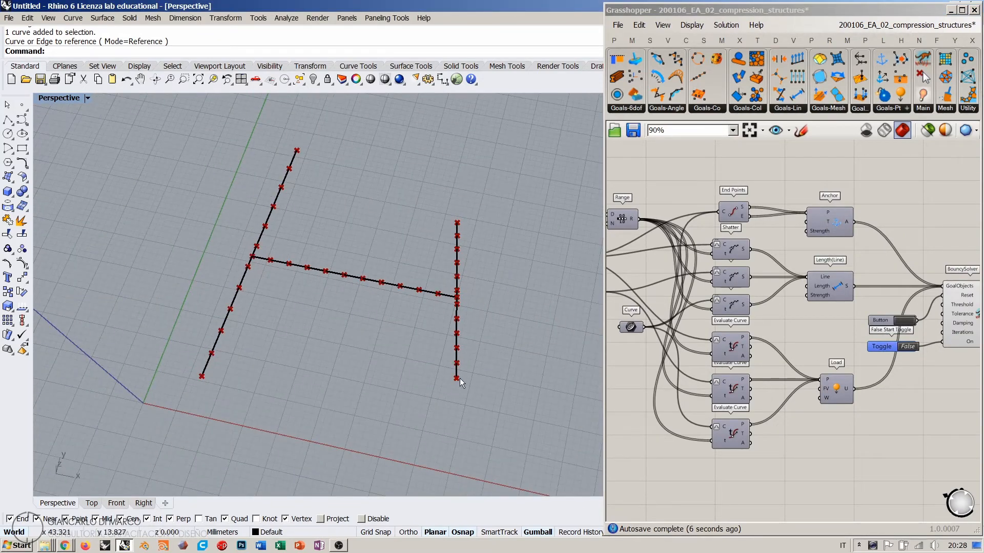
right_click_drag(448, 325, 471, 340)
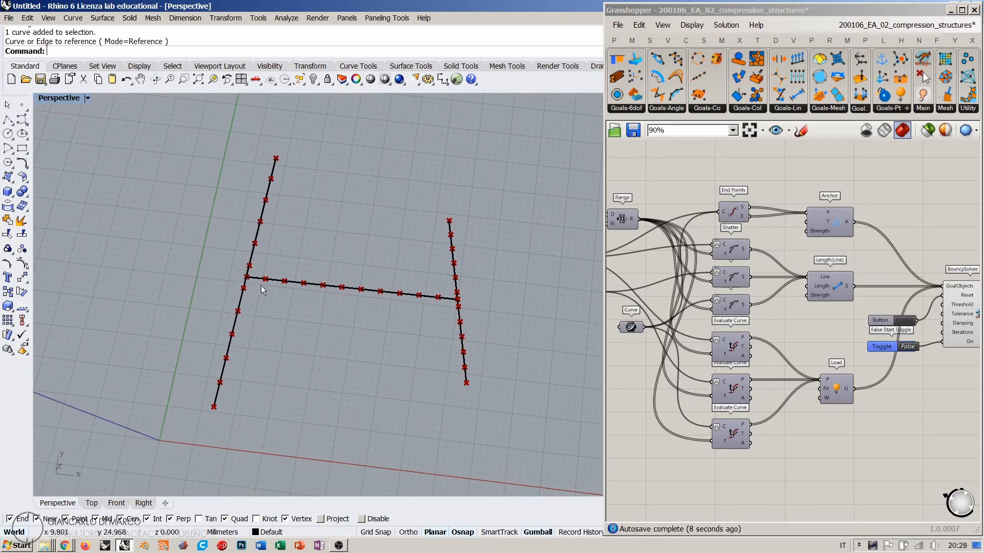
scroll(283, 285, "up", 5)
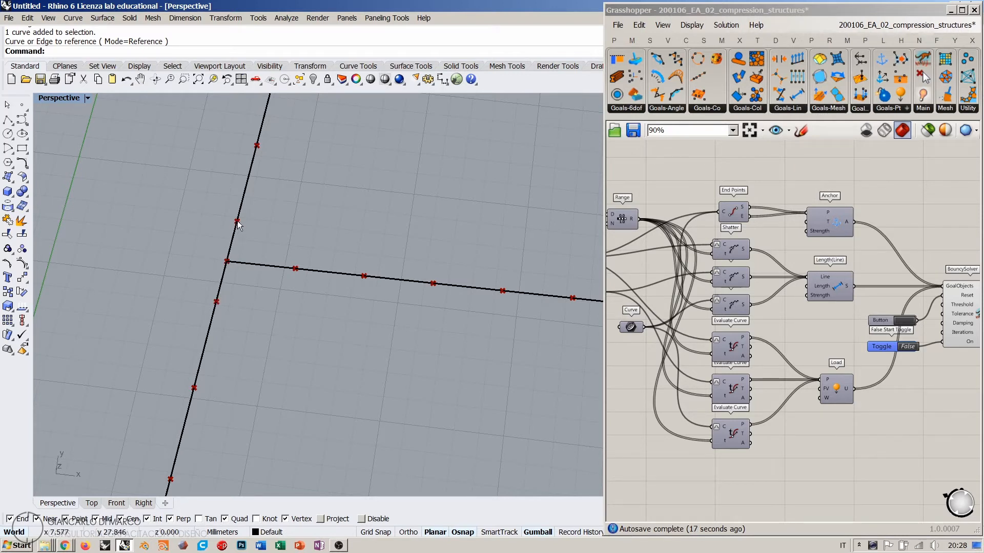
right_click_drag(214, 306, 317, 346)
scroll(220, 309, "down", 15)
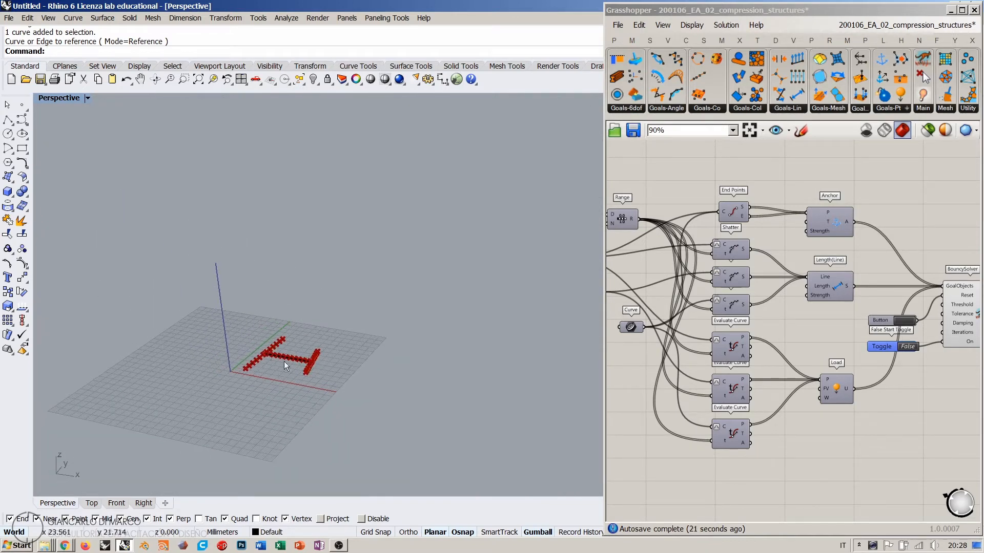
Test the simulation with 11 steps by running it twice, stopping and resetting the solver each time
scroll(797, 334, "up", 3)
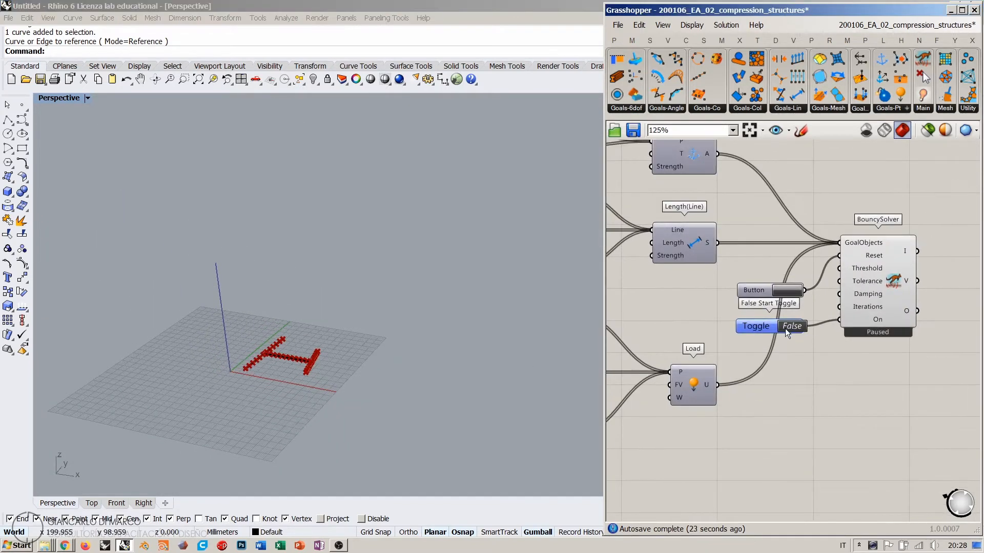
double_click(786, 327)
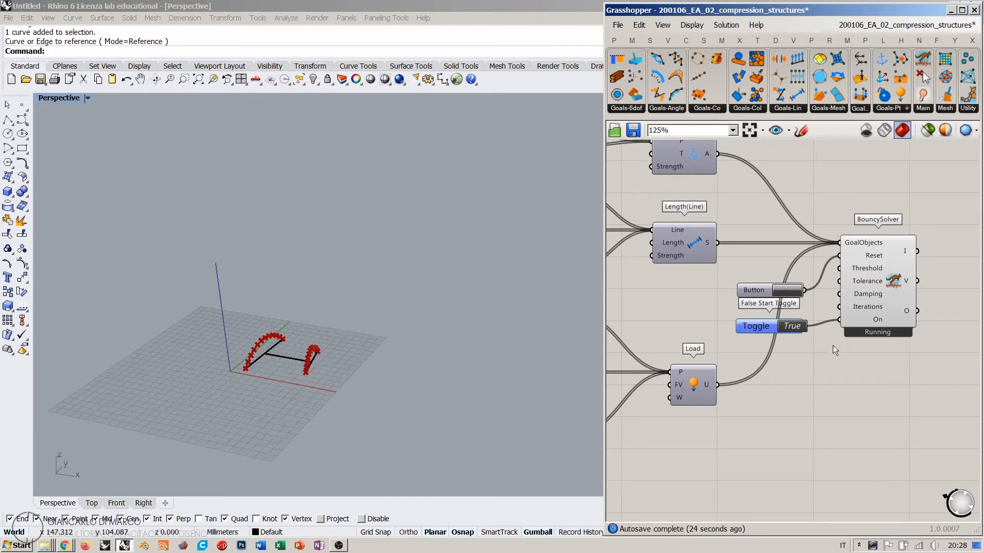
double_click(790, 327)
left_click(792, 291)
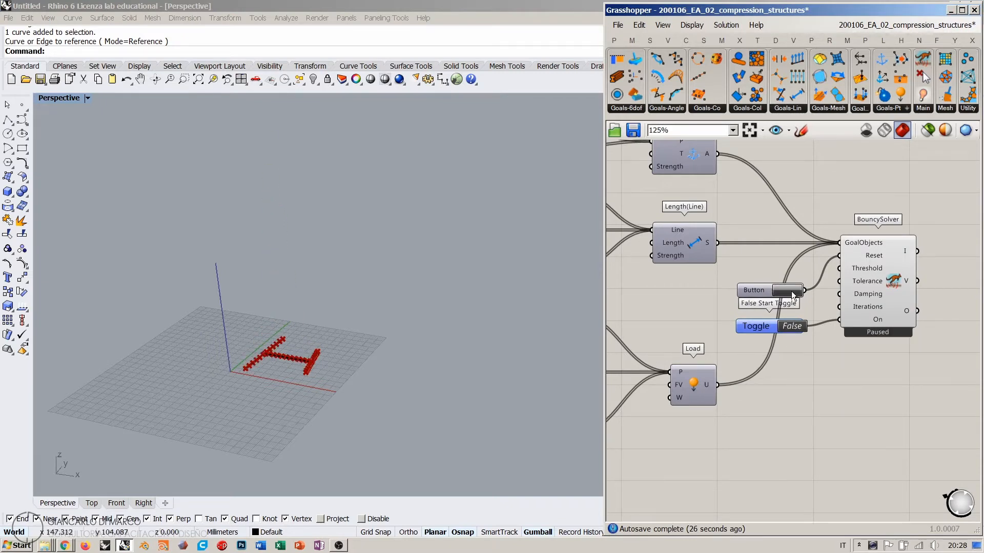
double_click(788, 327)
double_click(788, 327)
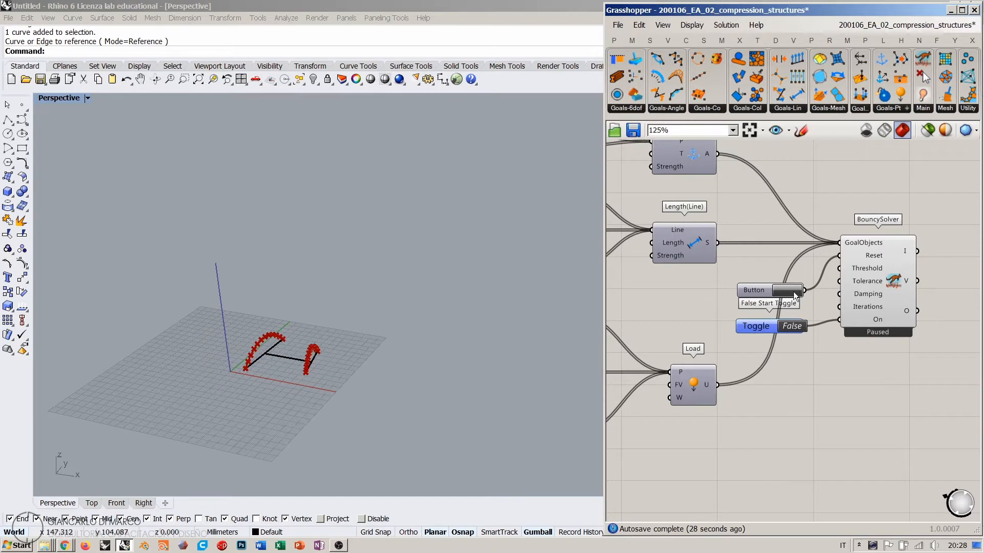
left_click(794, 292)
Compare the division points on the three lines from above, focusing on both junctions with the middle line
right_click_drag(698, 326, 789, 332)
scroll(841, 333, "down", 3)
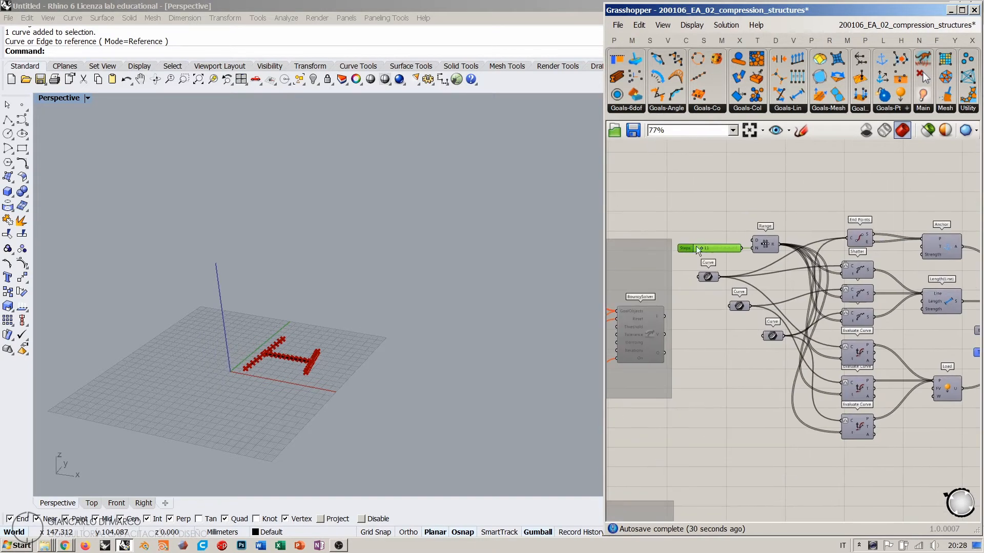
scroll(692, 248, "up", 5)
right_click_drag(777, 262, 760, 284)
right_click_drag(251, 309, 305, 429)
scroll(305, 427, "up", 10)
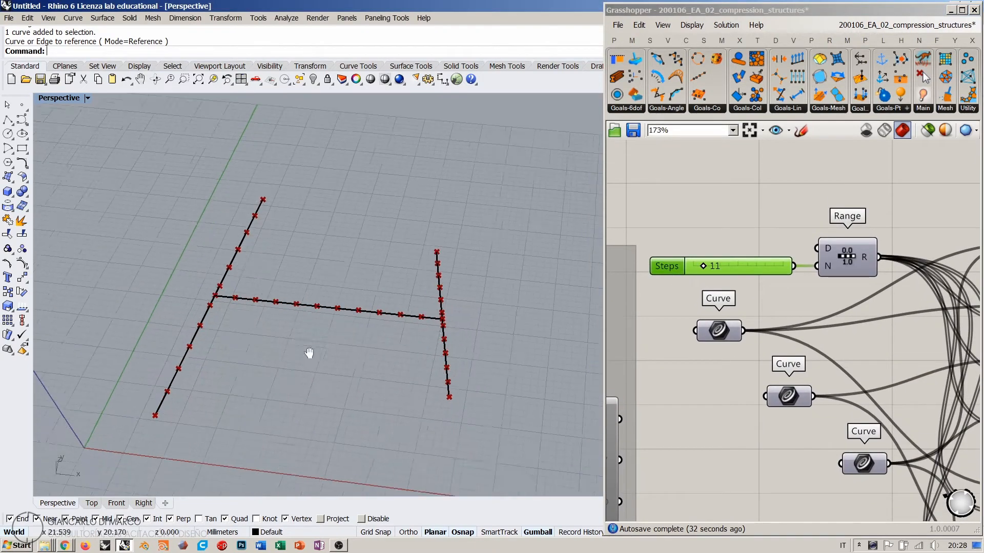
right_click_drag(310, 352, 303, 376)
right_click_drag(486, 317, 470, 301, "shift")
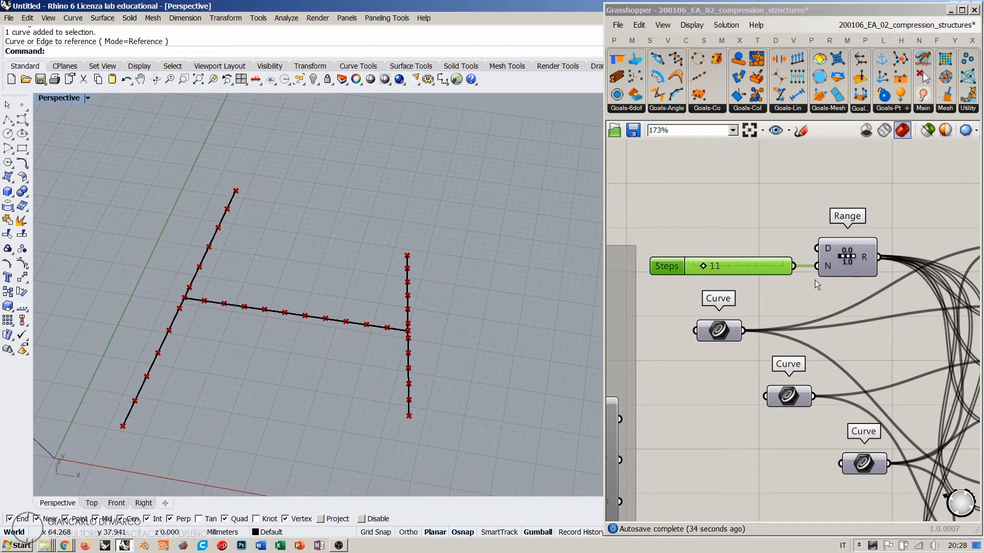
Restrict the Steps slider to even numbers and set it to 24
mouse_move(826, 265)
double_click(668, 267)
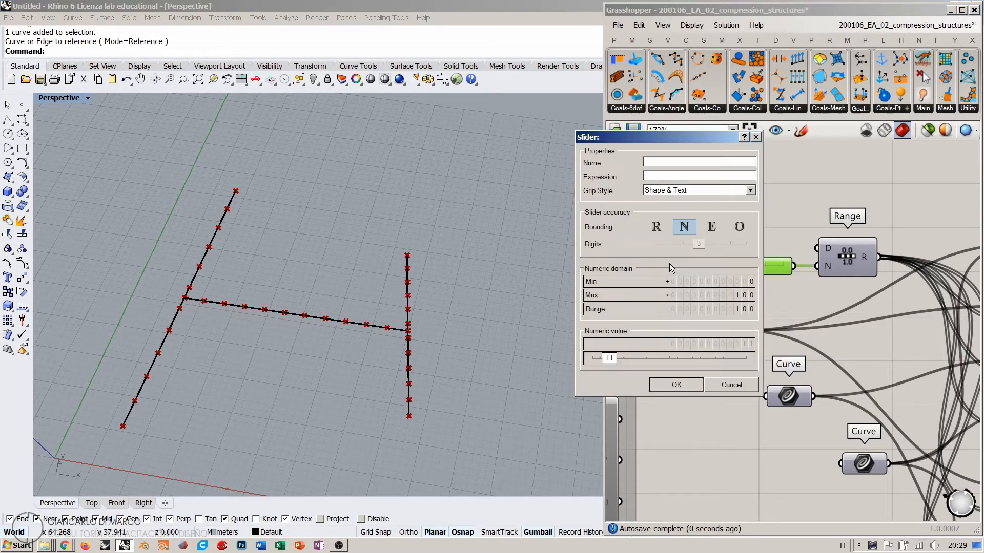
left_click(711, 227)
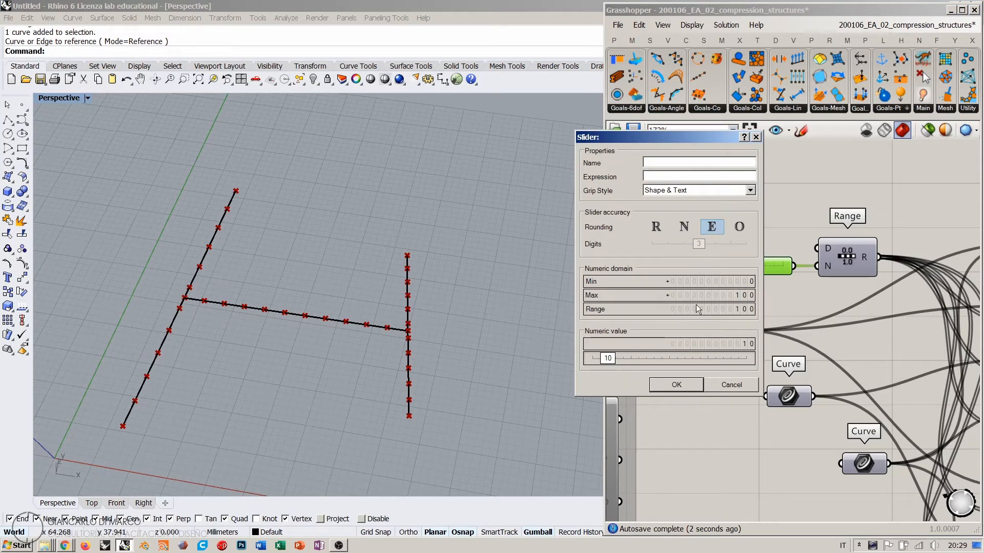
left_click(677, 385)
left_click_drag(703, 265, 714, 265)
Run the simulation with 24 steps, inspect the connected arches from several angles, and stop and reset the solver
right_click_drag(811, 309, 690, 256)
scroll(691, 257, "down", 6)
right_click_drag(875, 306, 788, 307)
scroll(788, 307, "up", 4)
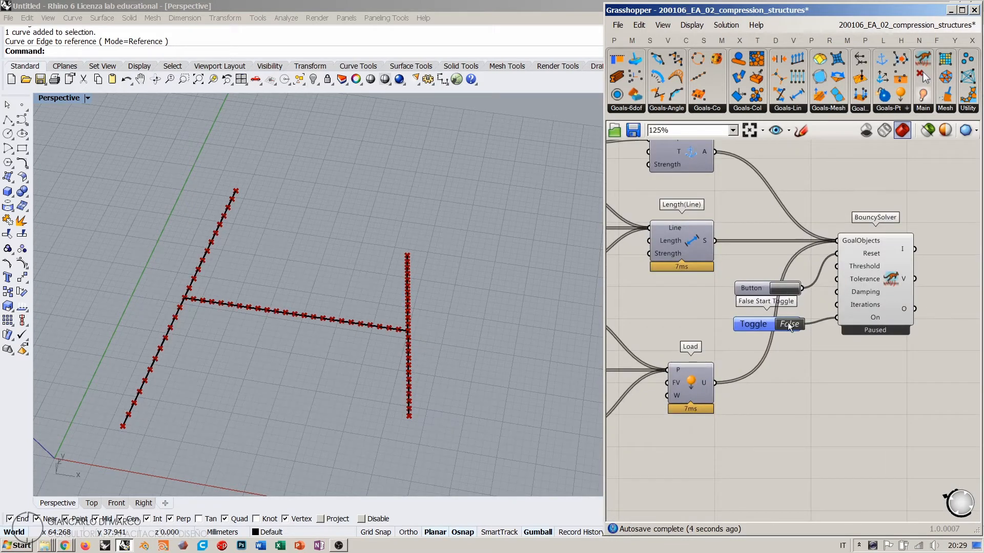
left_click(784, 325)
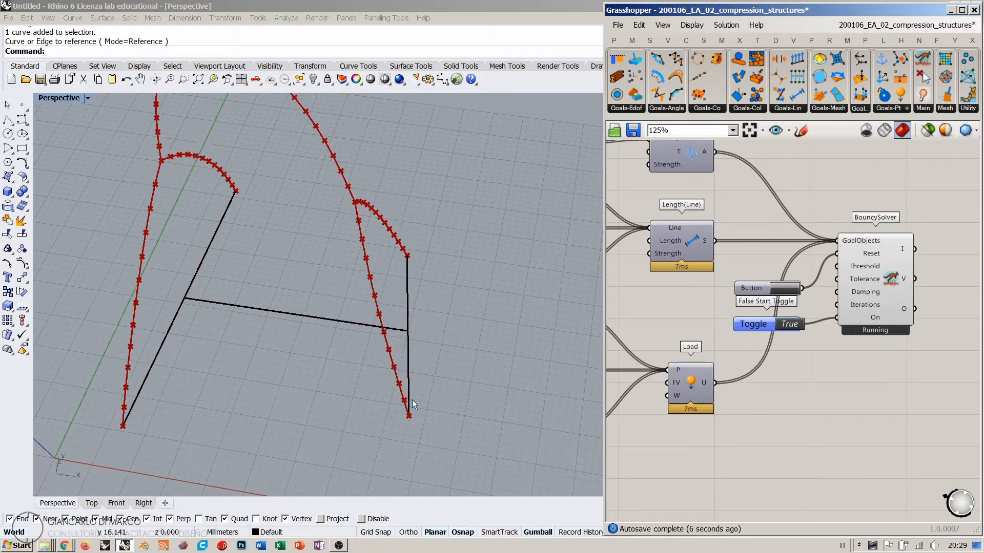
right_click_drag(412, 400, 388, 334)
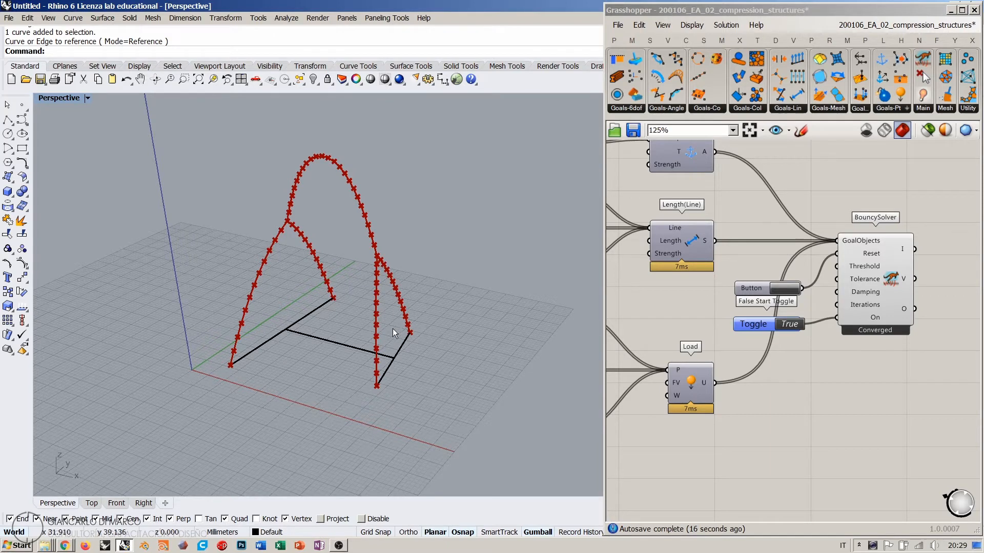
mouse_move(383, 281)
right_mouse_down()
mouse_move(530, 271)
mouse_move(399, 287)
right_mouse_up()
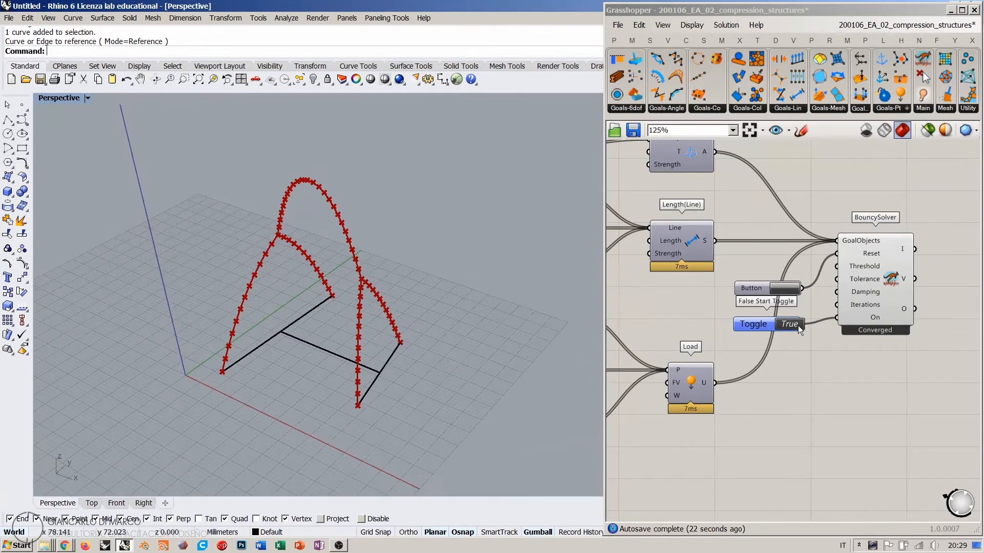
left_click(784, 324)
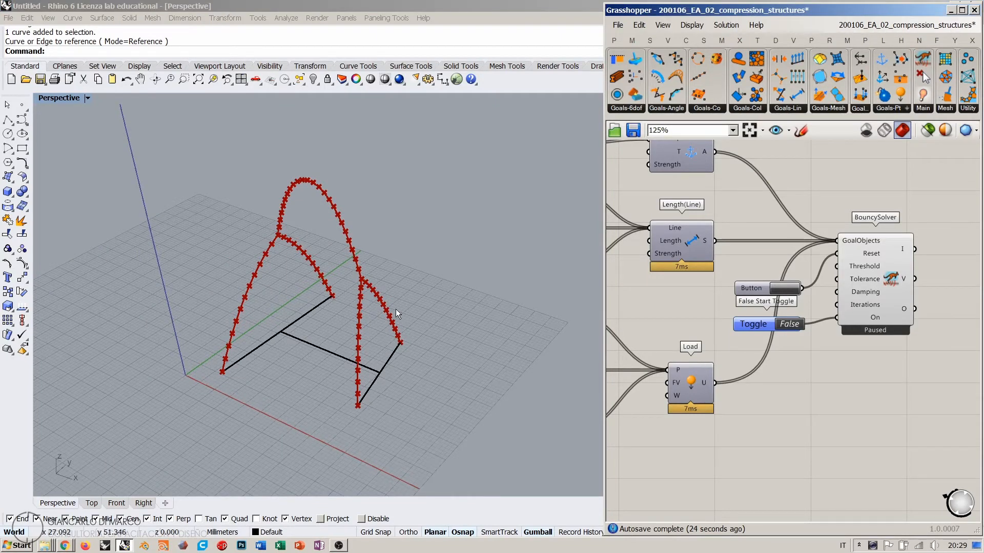
right_click_drag(395, 309, 362, 320)
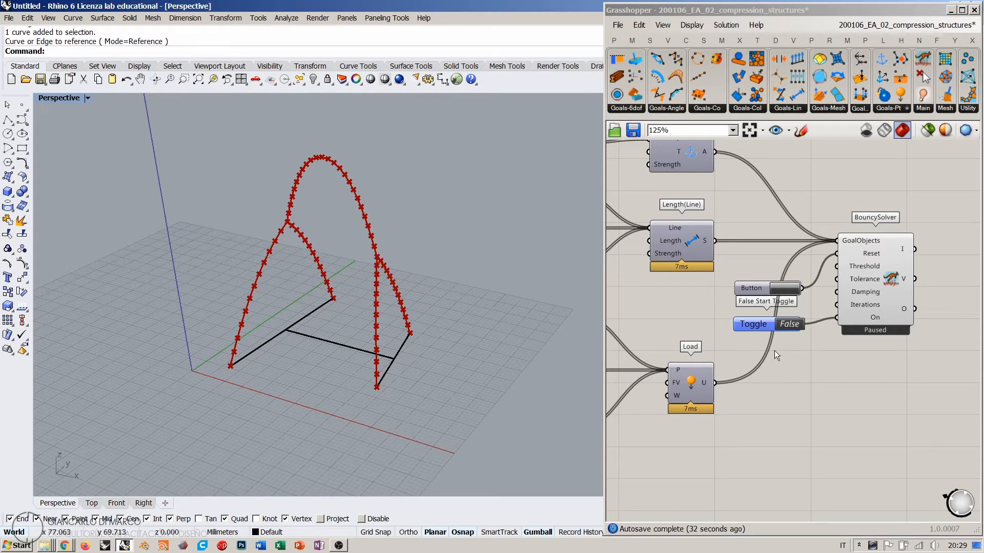
left_click(786, 324)
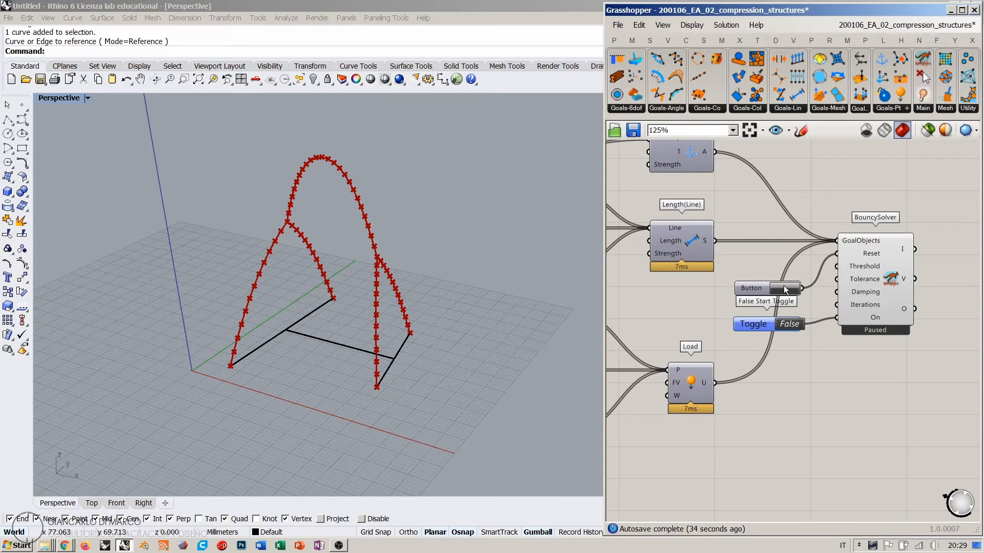
left_click(783, 286)
Move the Range component and its Steps slider below the Curve parameters, closer to the Evaluate Curve components
right_click_drag(775, 310, 861, 339)
scroll(861, 338, "down", 5)
scroll(675, 315, "up", 4)
mouse_move(675, 315)
right_mouse_down()
mouse_move(765, 325)
mouse_move(682, 323)
right_mouse_up()
right_click(765, 318)
left_click(792, 499)
left_click(780, 398)
scroll(682, 322, "down", 3)
right_click_drag(717, 267, 693, 260)
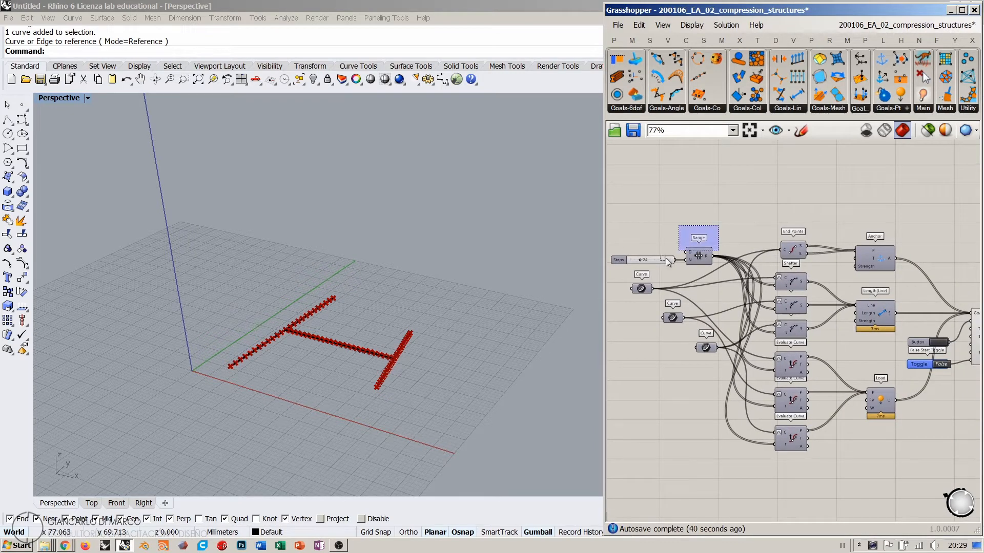
left_click_drag(667, 263, 669, 262)
left_click_drag(691, 258, 719, 374)
Stack the three Curve parameters in a compact column directly above the Range component
mouse_move(719, 339)
left_mouse_down()
mouse_move(715, 314)
mouse_move(724, 323)
left_mouse_up()
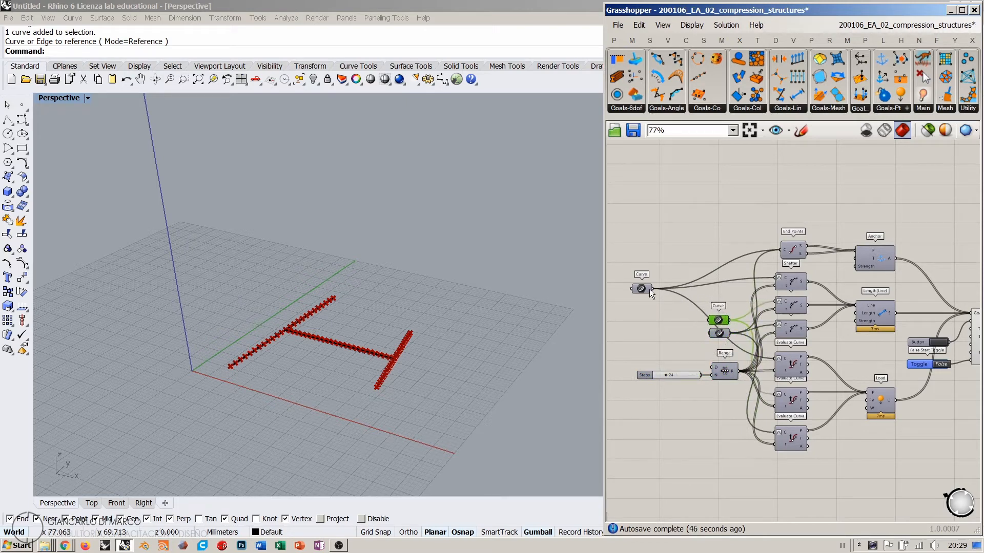
left_click_drag(643, 289, 721, 354)
left_click(730, 294)
left_click(684, 352)
left_click(726, 297)
left_click(737, 283)
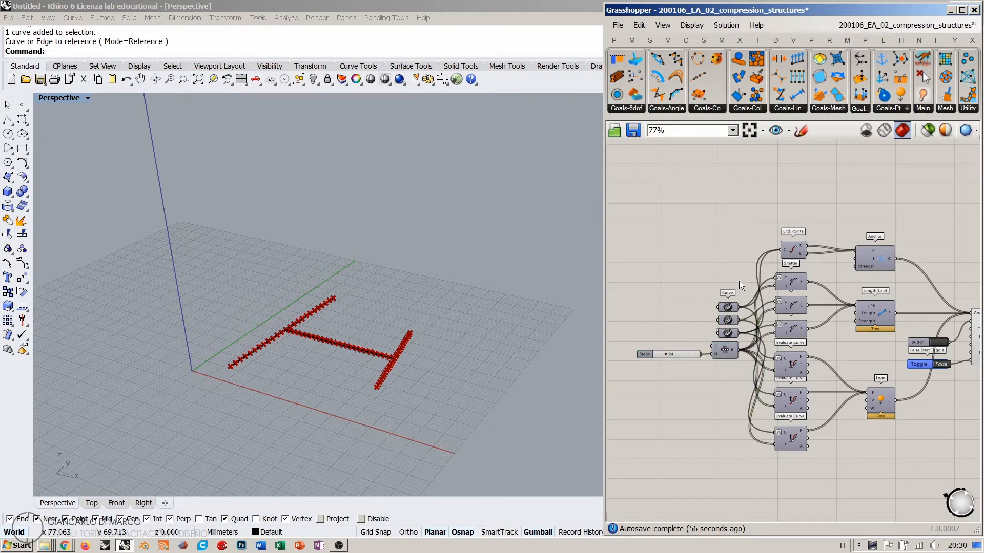
left_click_drag(739, 281, 724, 350)
left_click(833, 286)
Bring the Anchor, Length(Line) and Load goals and the BouncySolver with its button and toggle closer to the curve components
right_click_drag(835, 285, 763, 289)
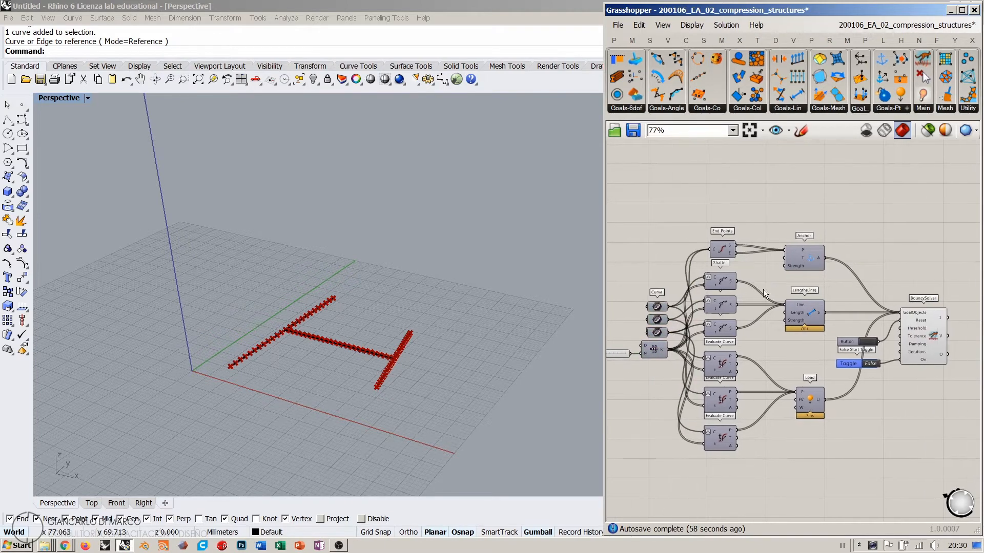
scroll(771, 240, "down", 2)
left_click_drag(811, 212, 770, 394)
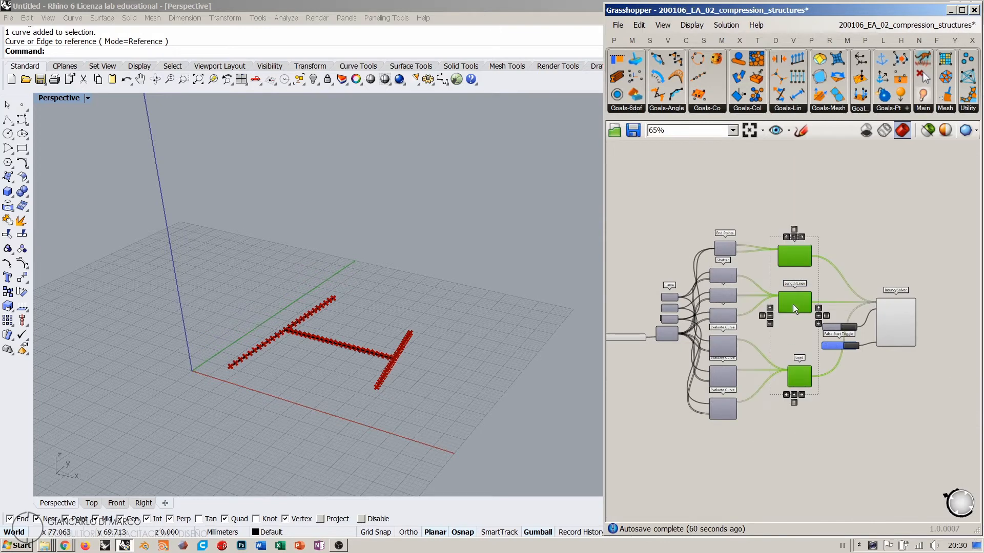
left_click_drag(792, 305, 770, 305)
left_click_drag(890, 279, 827, 327)
left_click(862, 339)
Group all components of the three-line definition and disable them
left_click_drag(857, 239, 624, 428)
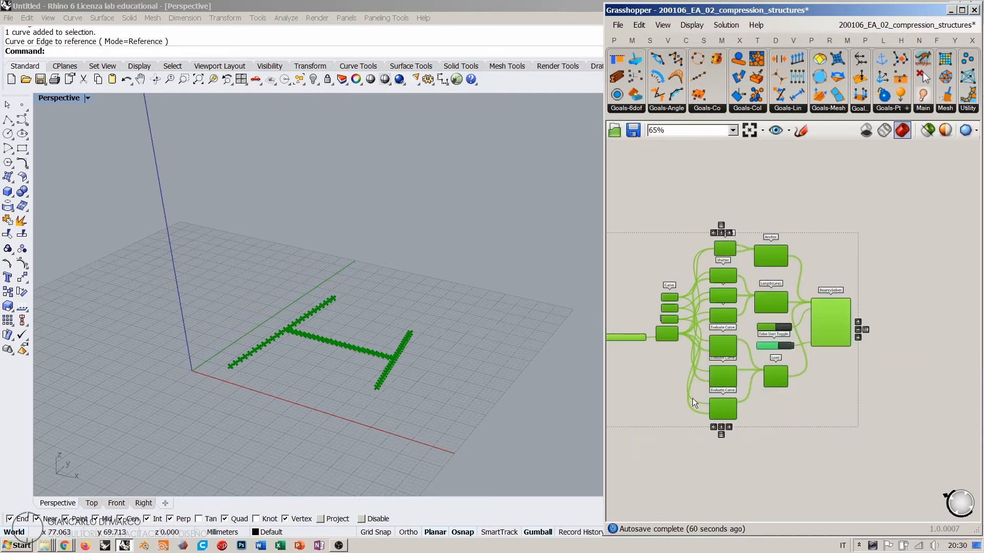
key("ctrl+g")
left_click(729, 439)
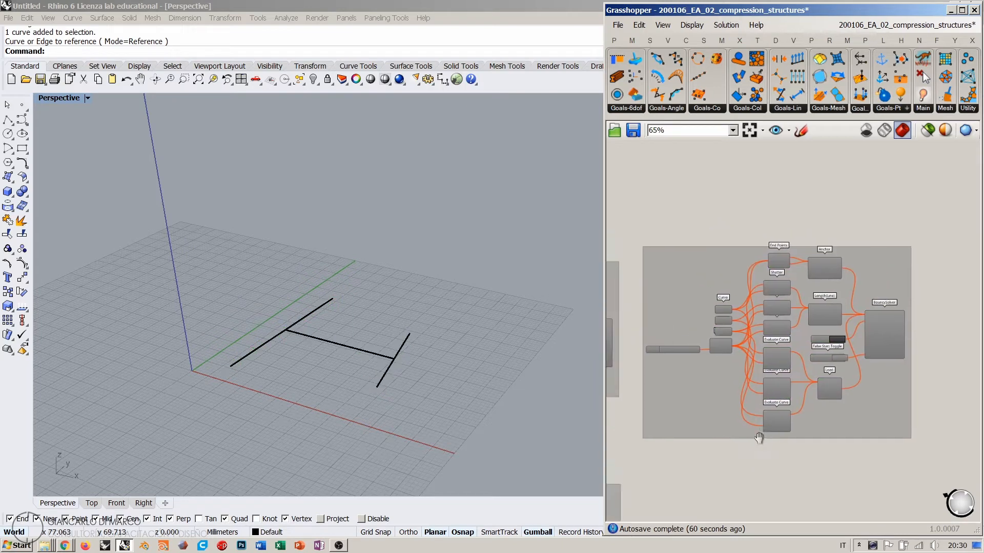
Move the new group close beside the neighbouring grouped definition, with their lower edges roughly aligned
scroll(727, 393, "down", 3)
right_click_drag(726, 393, 792, 424)
left_click_drag(792, 424, 782, 406)
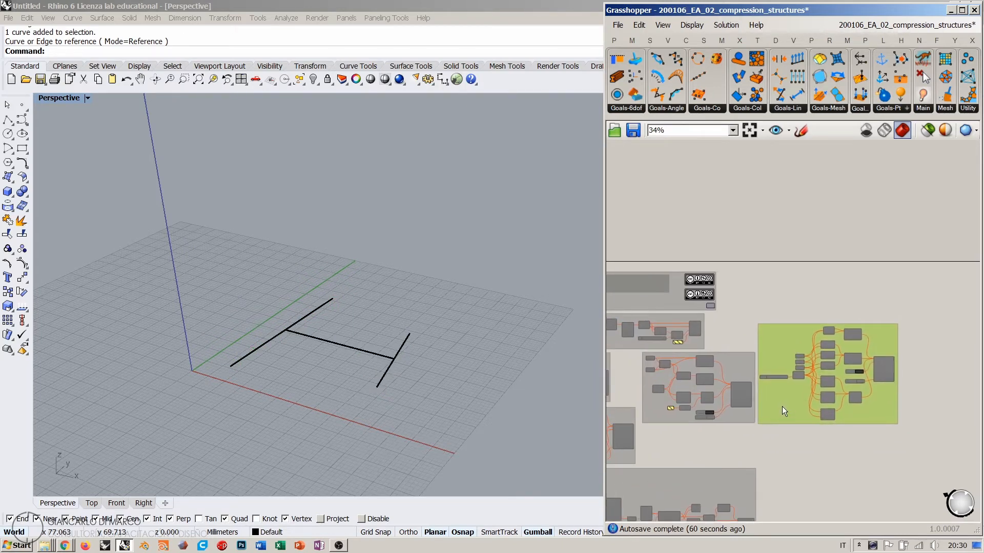
left_click(777, 444)
Change the colour of the neighbouring, earlier BouncySolver group to opaque yellow
scroll(771, 442, "up", 5)
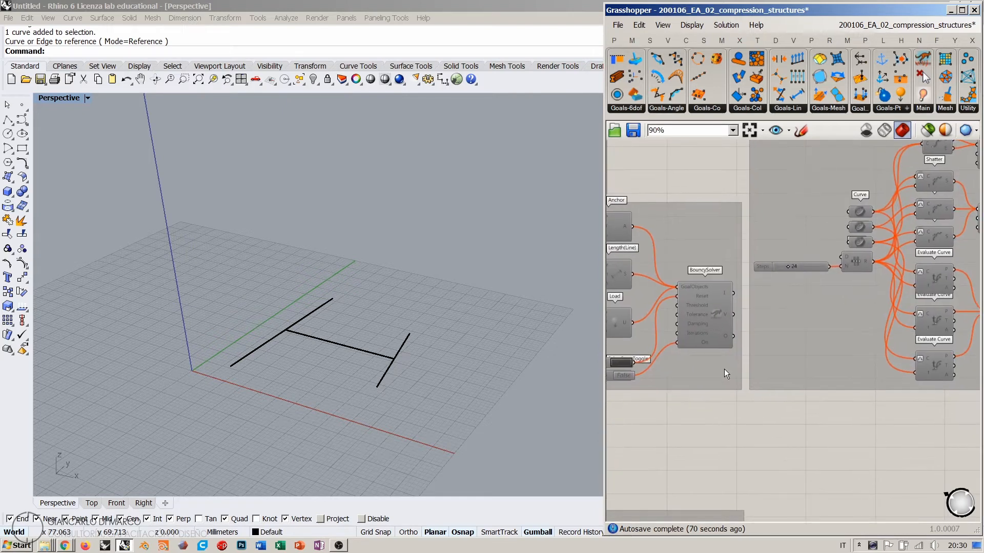
right_click(722, 364)
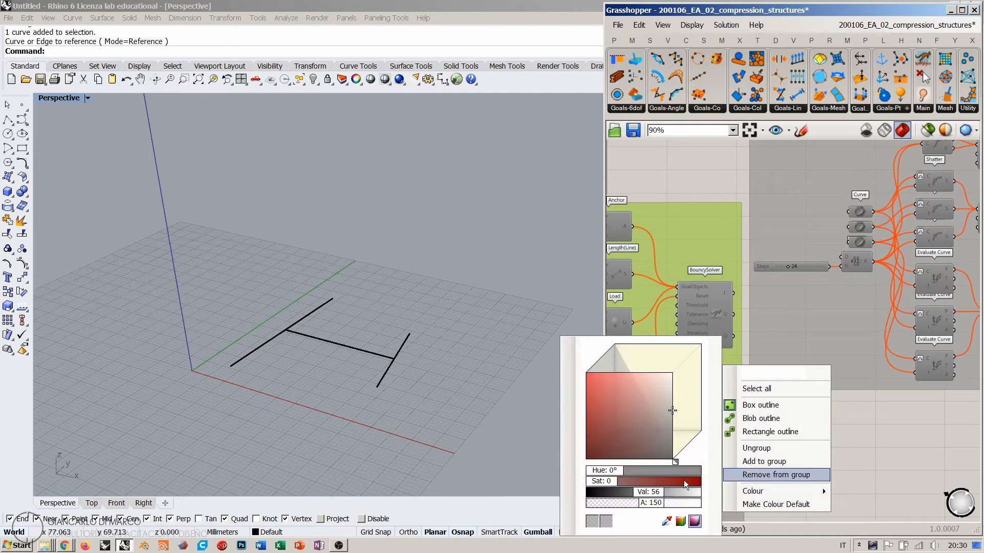
mouse_move(753, 491)
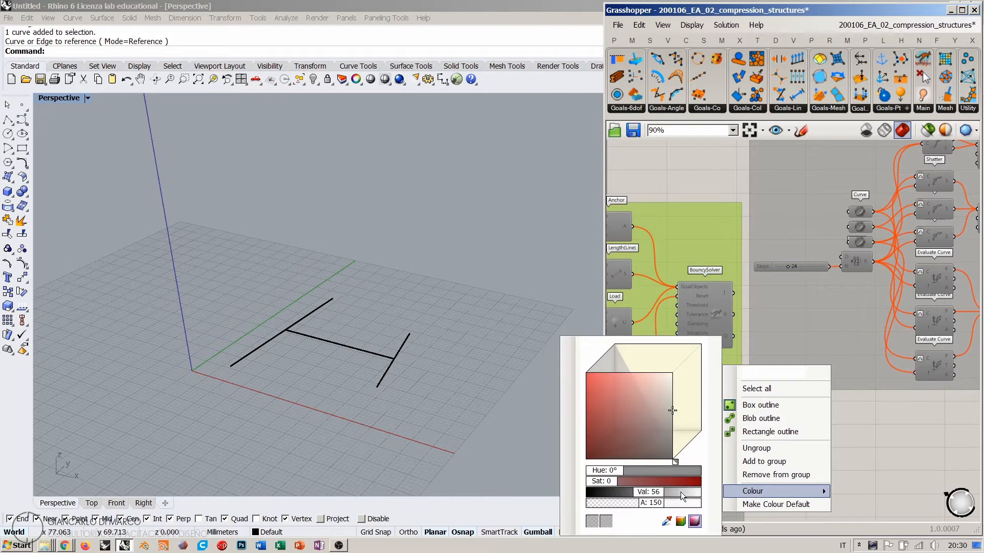
mouse_move(606, 480)
left_mouse_down()
mouse_move(699, 493)
mouse_move(616, 473)
left_mouse_up()
left_click(856, 429)
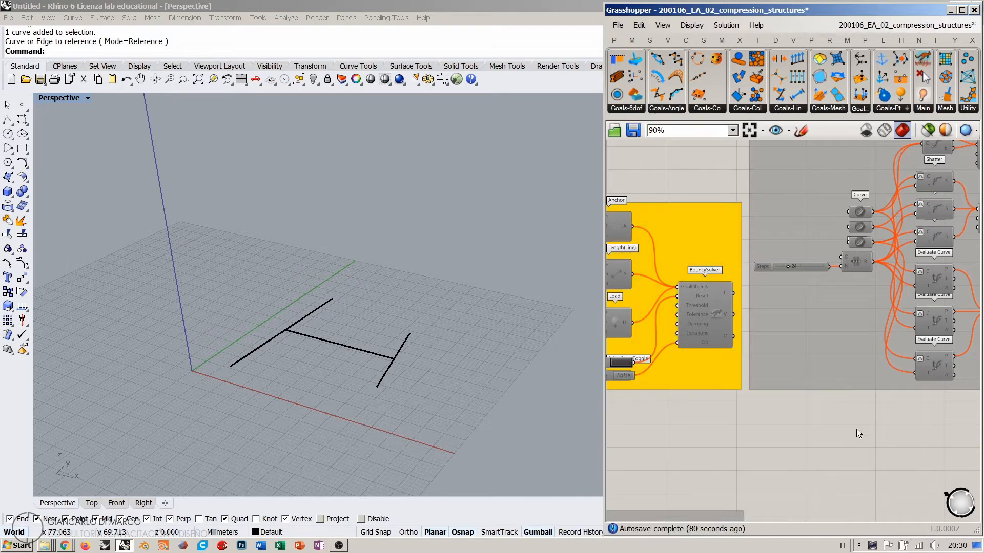
Colour the three-line definition's group the same opaque yellow
right_click_drag(810, 317, 741, 333)
right_click(741, 333)
mouse_move(771, 459)
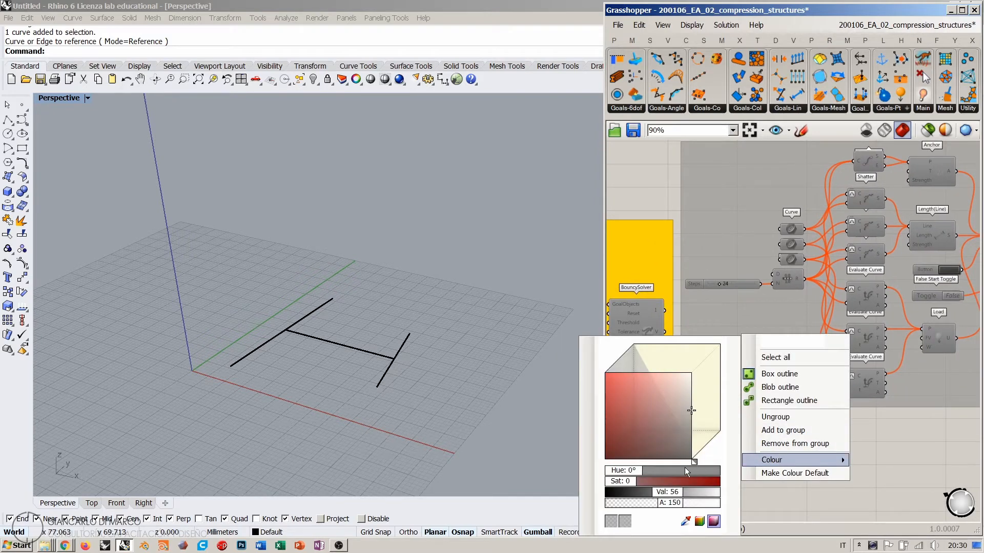
left_click_drag(632, 474, 718, 504)
left_click(807, 503)
scroll(756, 389, "down", 5)
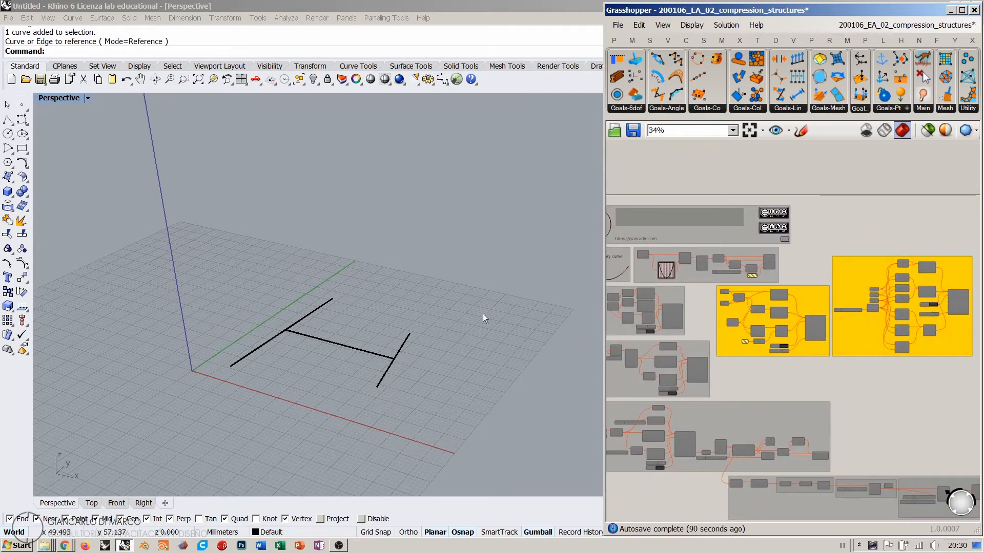
Delete the three lines from the Rhino model to leave an empty construction plane
left_click_drag(464, 404, 229, 248)
key("Delete")
right_click_drag(378, 349, 371, 370)
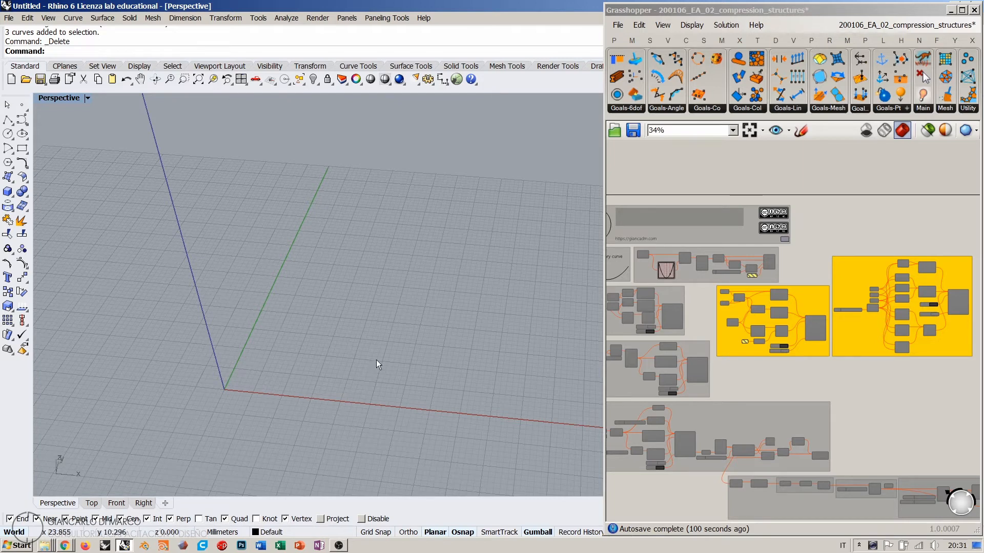
scroll(377, 362, "up", 2)
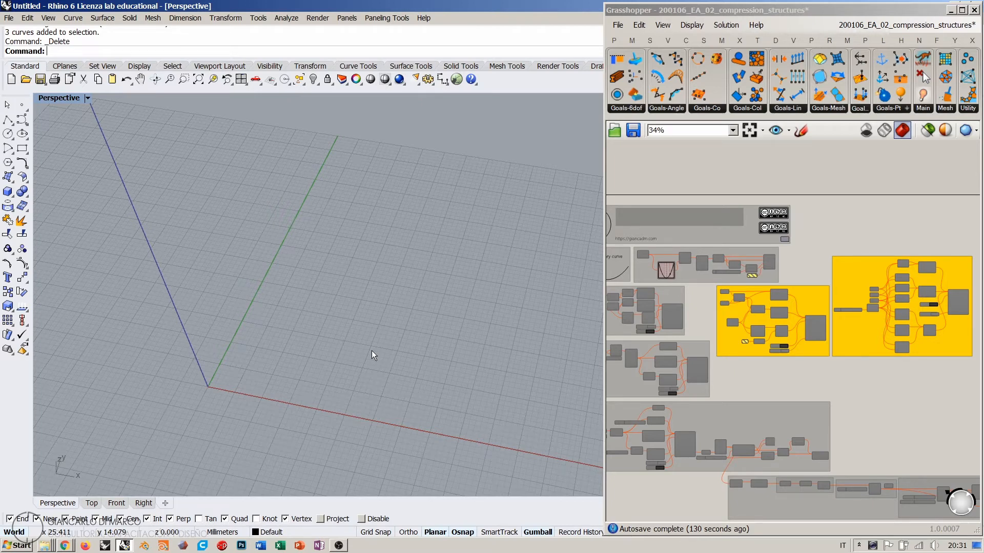
Review the catenary curve note and the earlier grouped definitions on the canvas
scroll(610, 274, "up", 6)
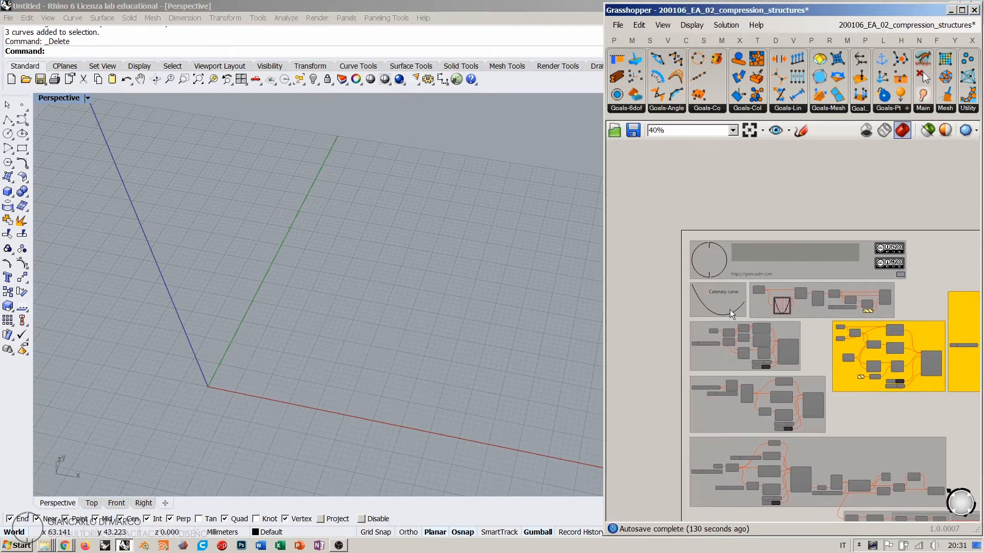
right_click_drag(694, 306, 751, 350)
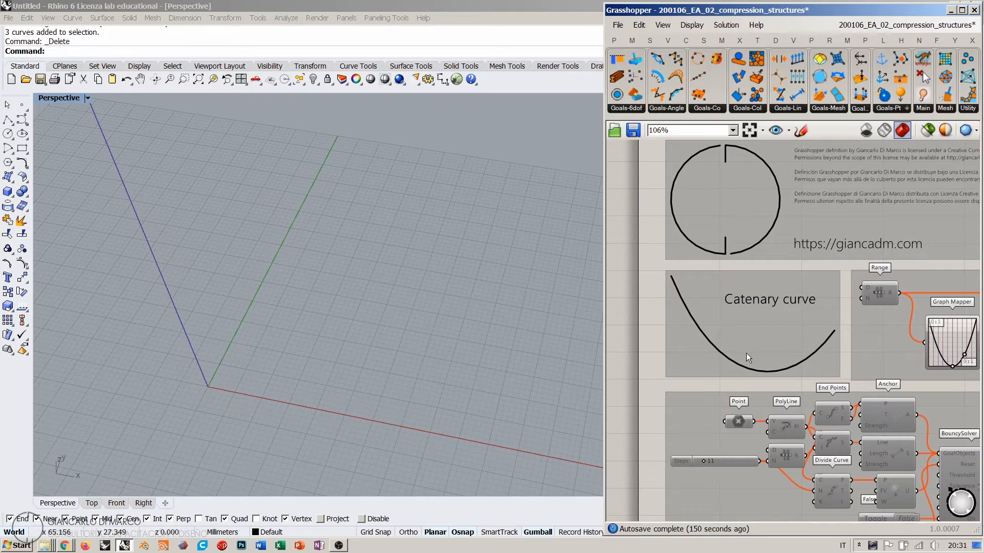
scroll(826, 394, "down", 5)
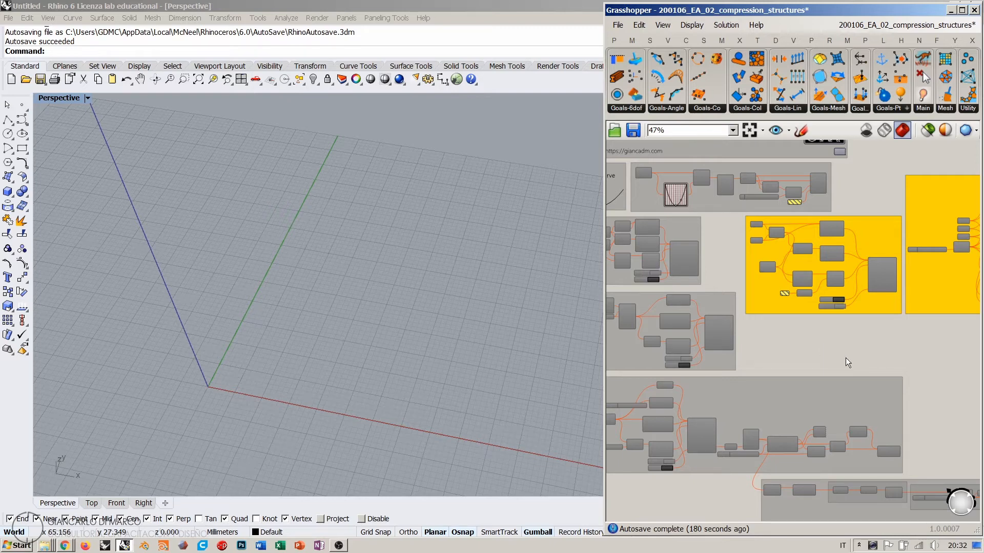
Show an empty canvas area below the yellow groups and widen the Grasshopper window over the Rhino viewport
right_click_drag(368, 387, 386, 367)
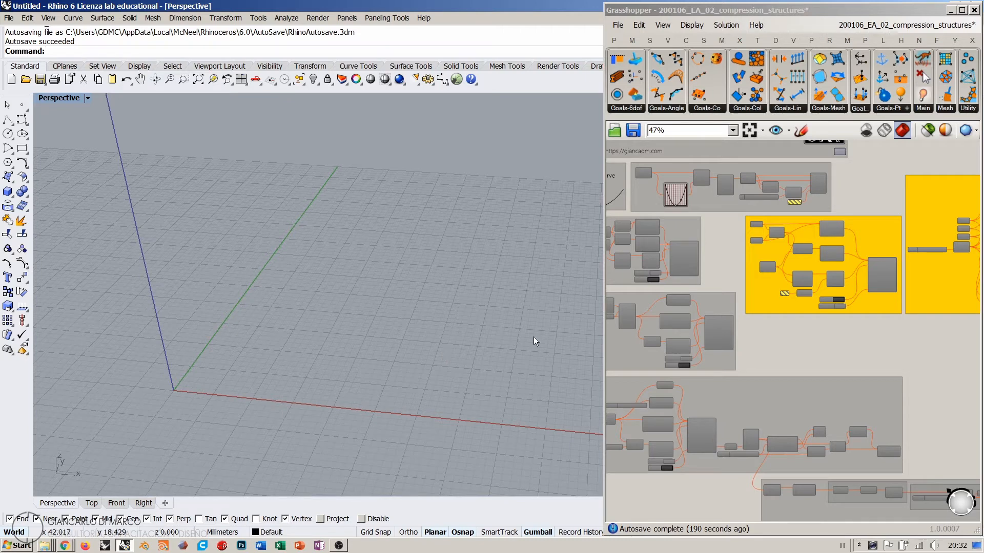
right_click_drag(443, 333, 443, 343, "shift")
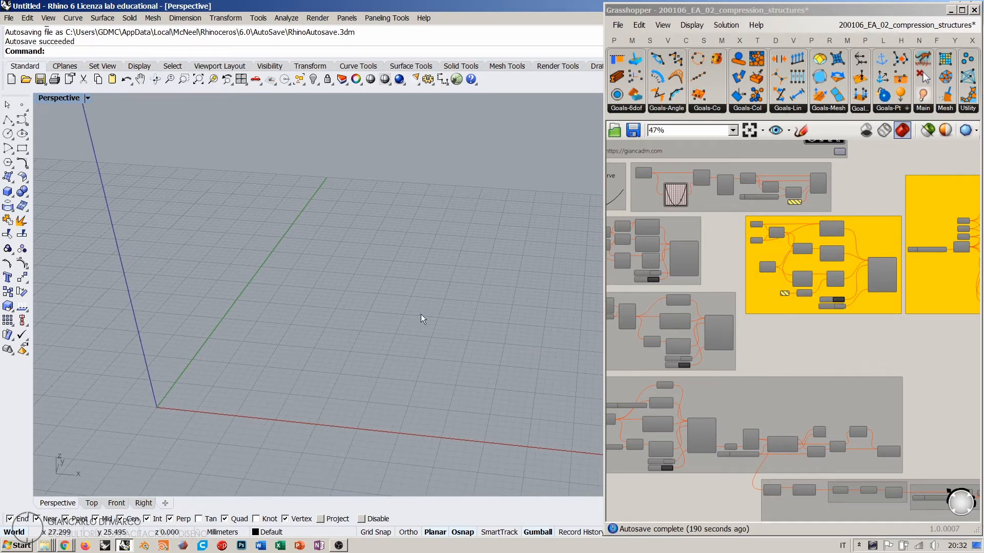
scroll(772, 362, "up", 5)
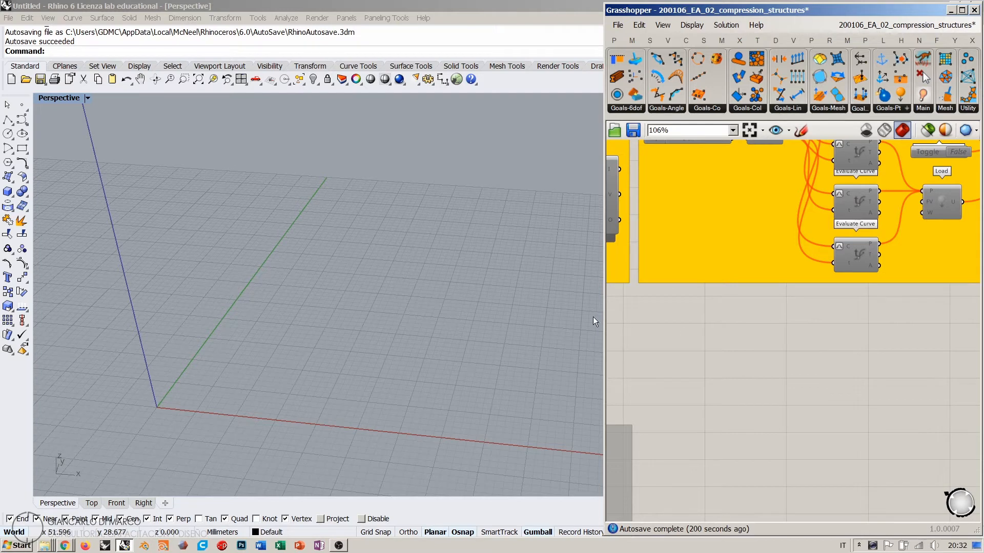
left_click_drag(604, 324, 437, 309)
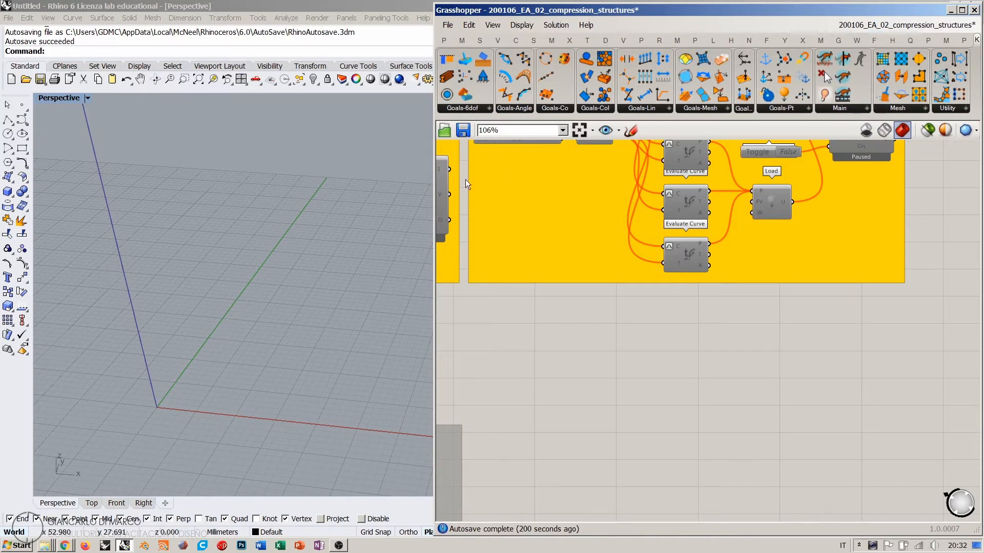
Widen the Grasshopper window slightly and review the mesh utilities of the legacy Kangaroo toolset before returning to the Kangaroo2 components
left_click_drag(433, 180, 408, 181)
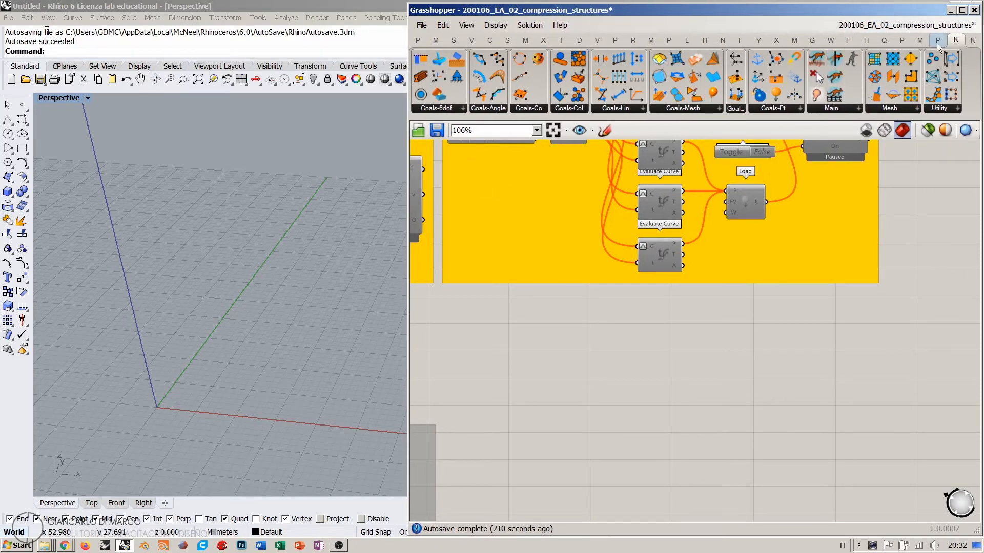
left_click(973, 42)
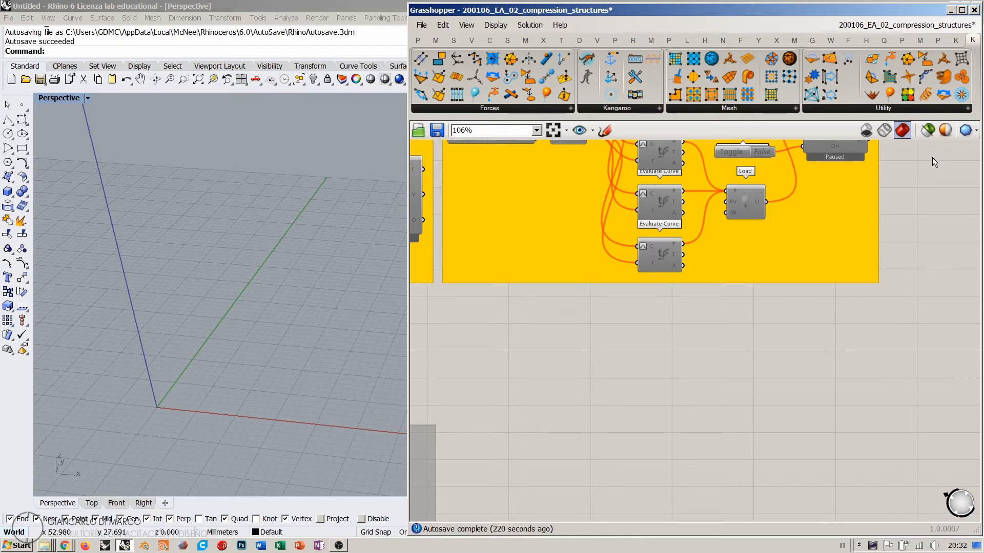
left_click(772, 107)
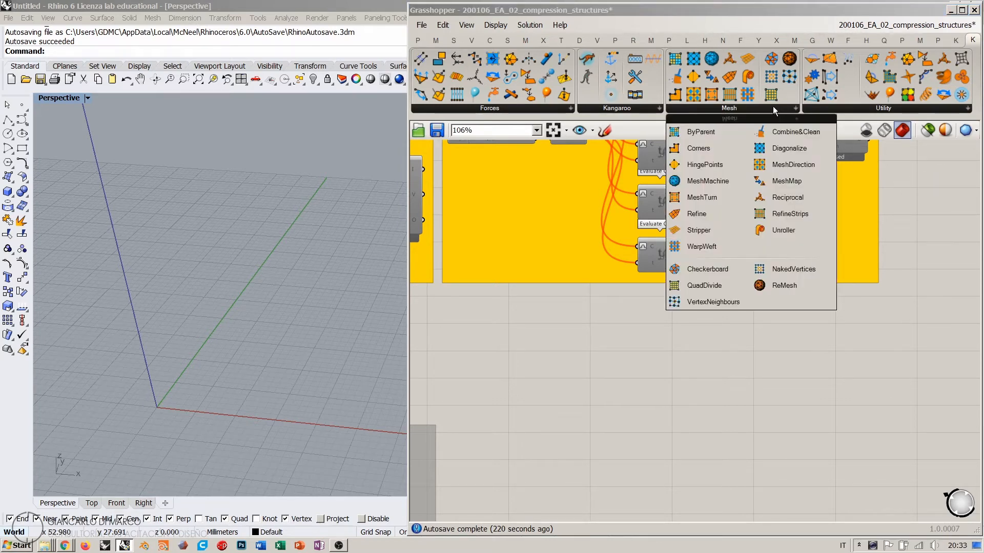
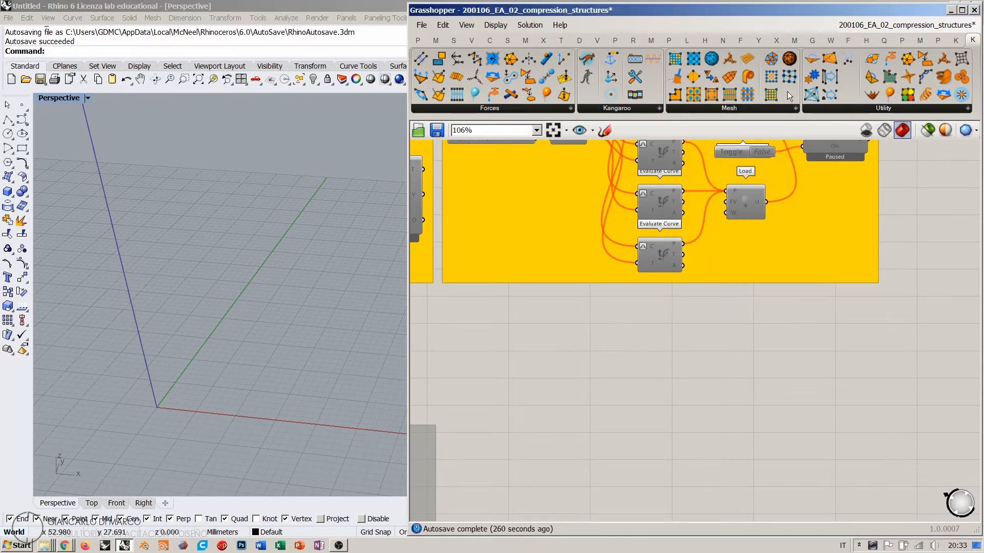
left_click(956, 40)
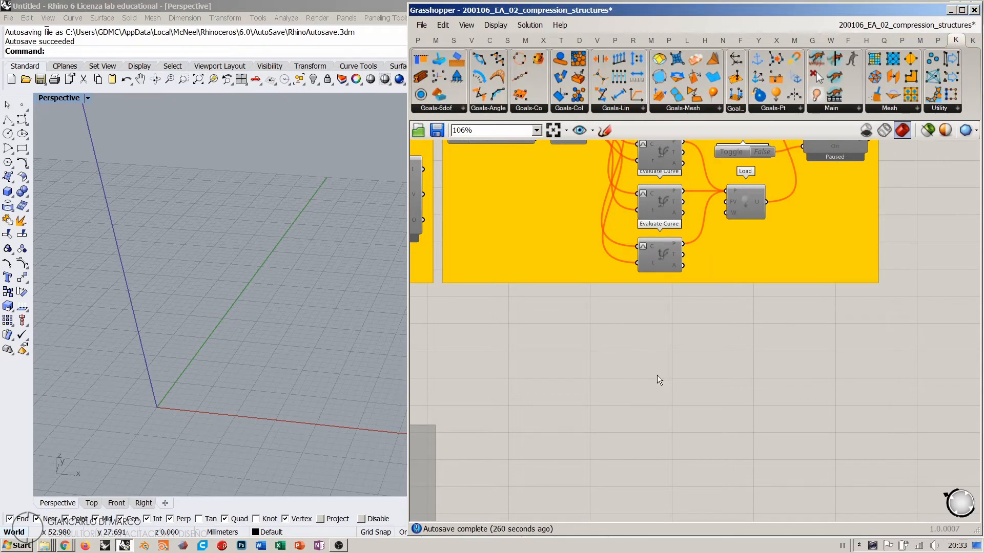
Place a Plane Surface component on the empty canvas below the yellow group and frame its preview in the Rhino viewport
double_click(644, 380)
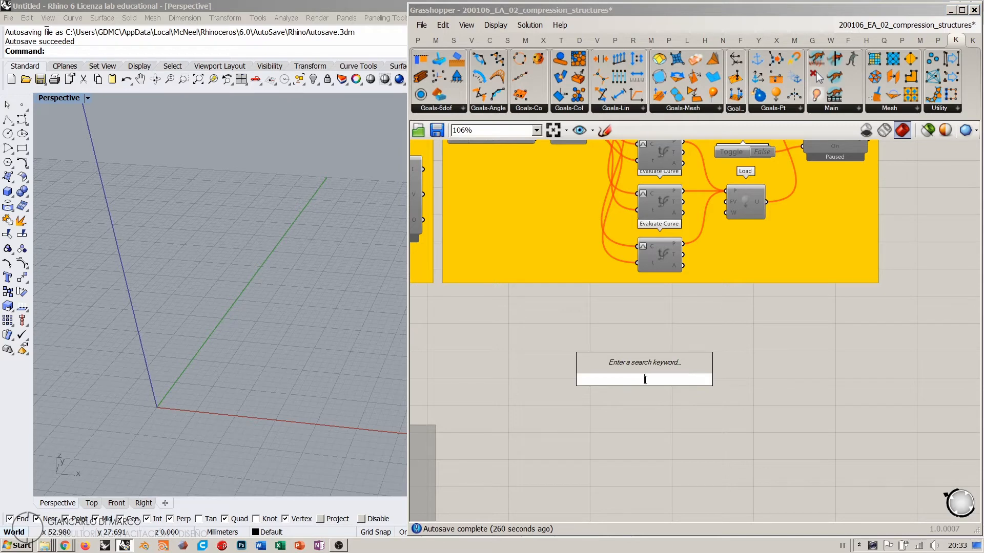
type("plan")
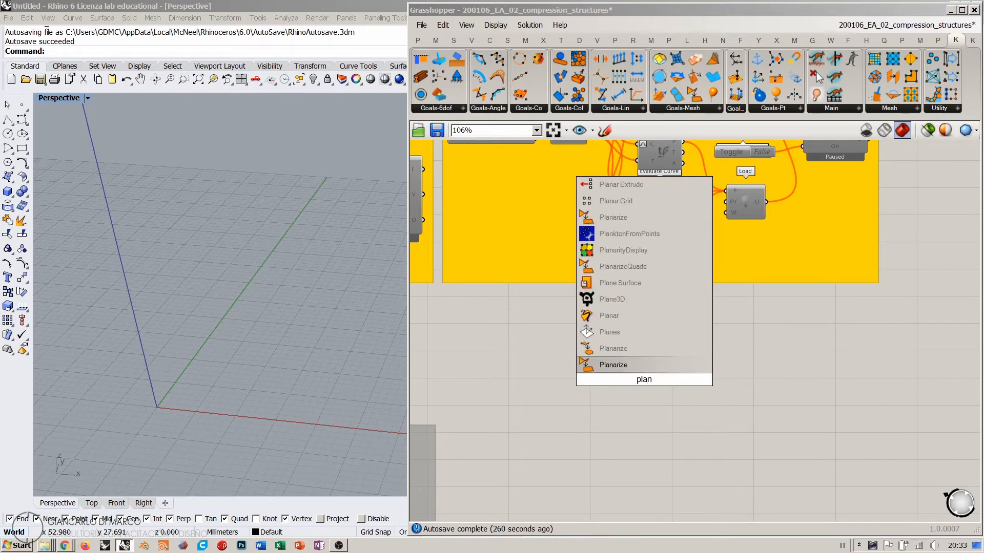
left_click(635, 285)
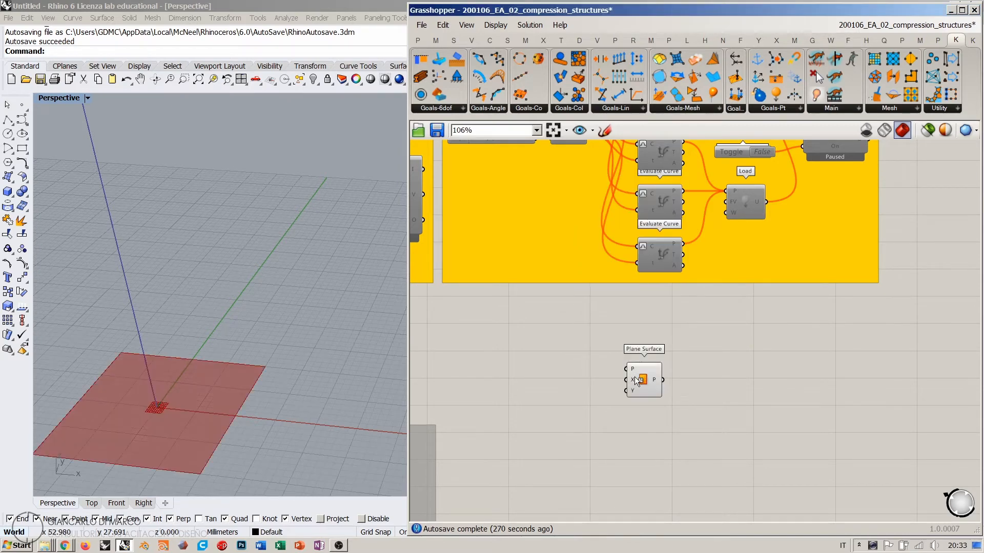
right_click_drag(256, 377, 274, 373)
right_click_drag(175, 435, 234, 340, "shift")
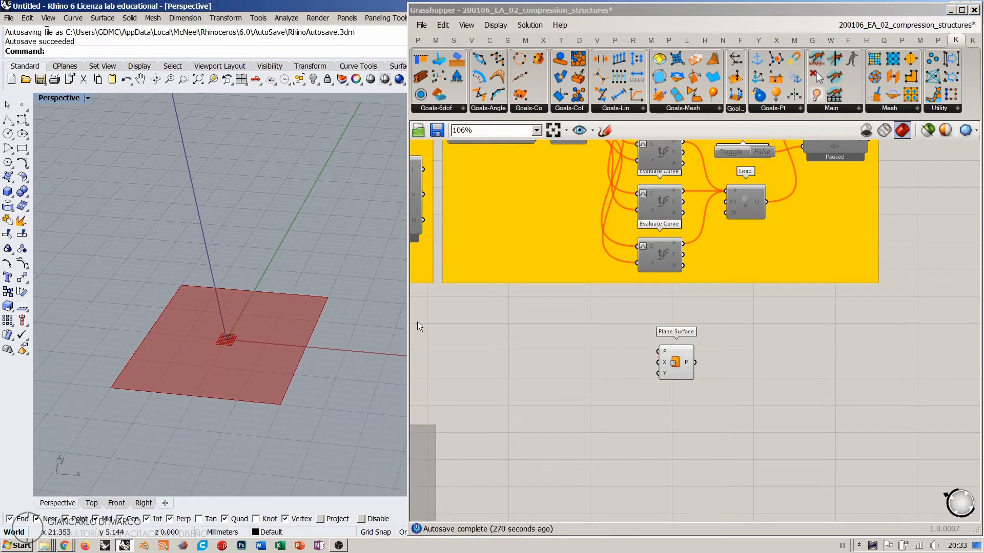
right_click_drag(290, 357, 303, 346, "shift")
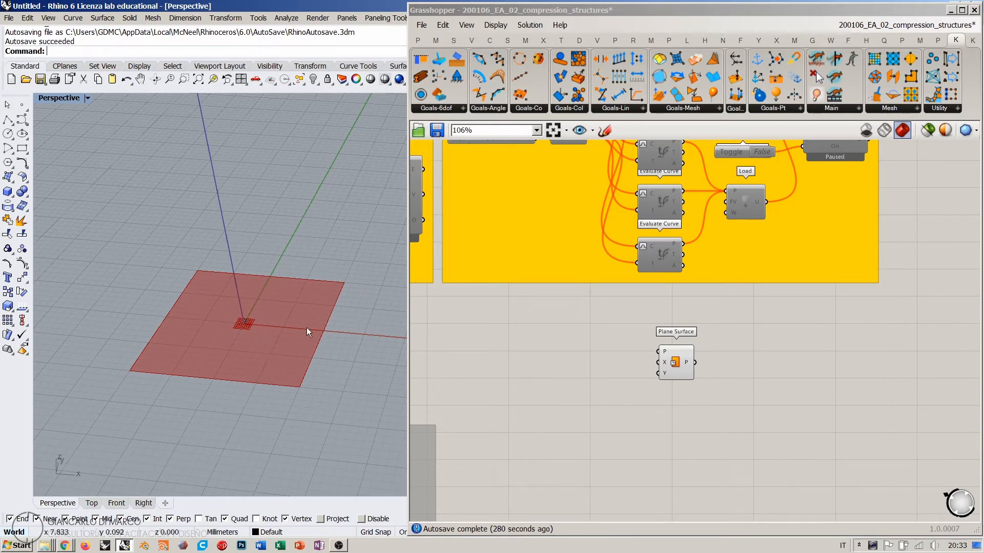
right_click_drag(282, 334, 274, 386)
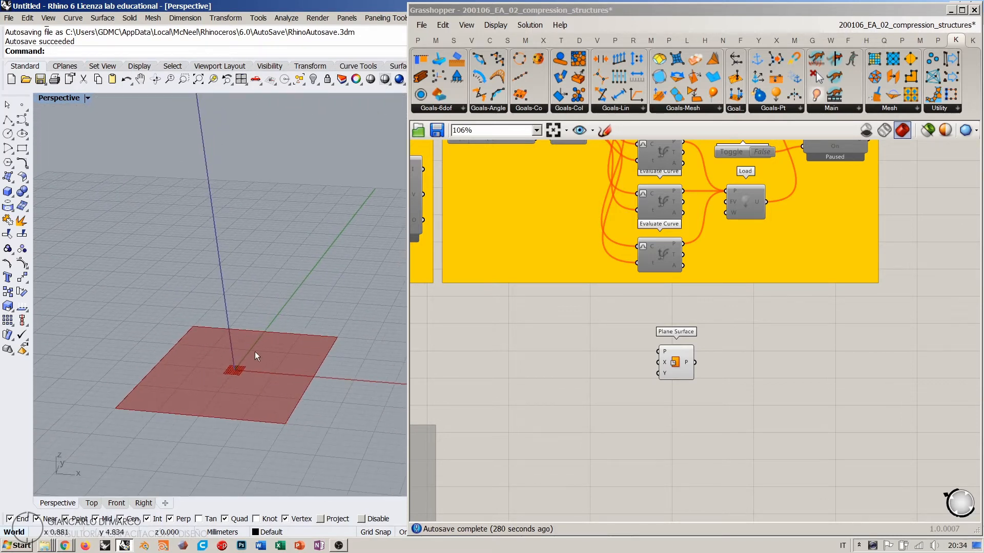
Reposition the Plane Surface component to leave free canvas space beside its output
left_click(592, 337)
scroll(615, 317, "up", 2)
scroll(606, 298, "up", 2)
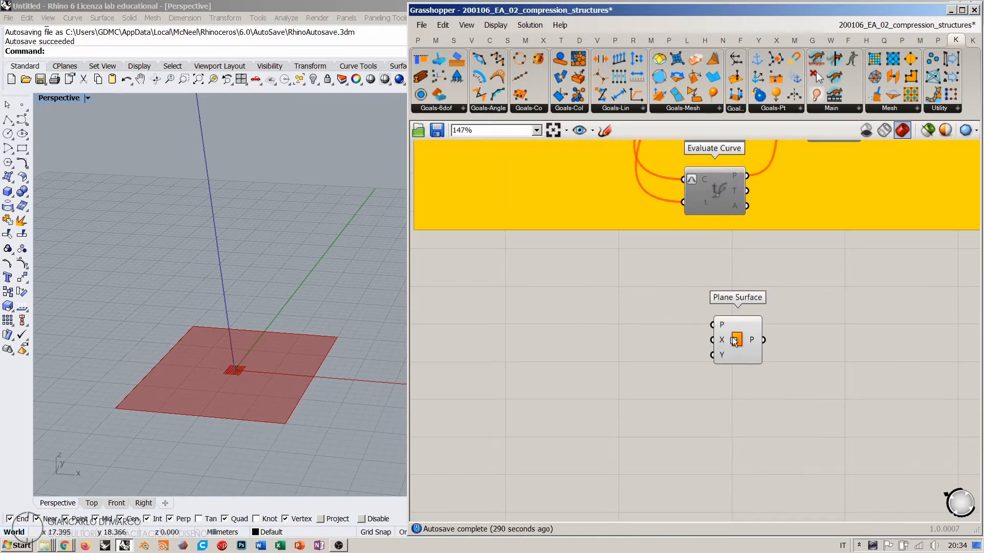
left_click_drag(733, 339, 553, 325)
left_click(619, 402)
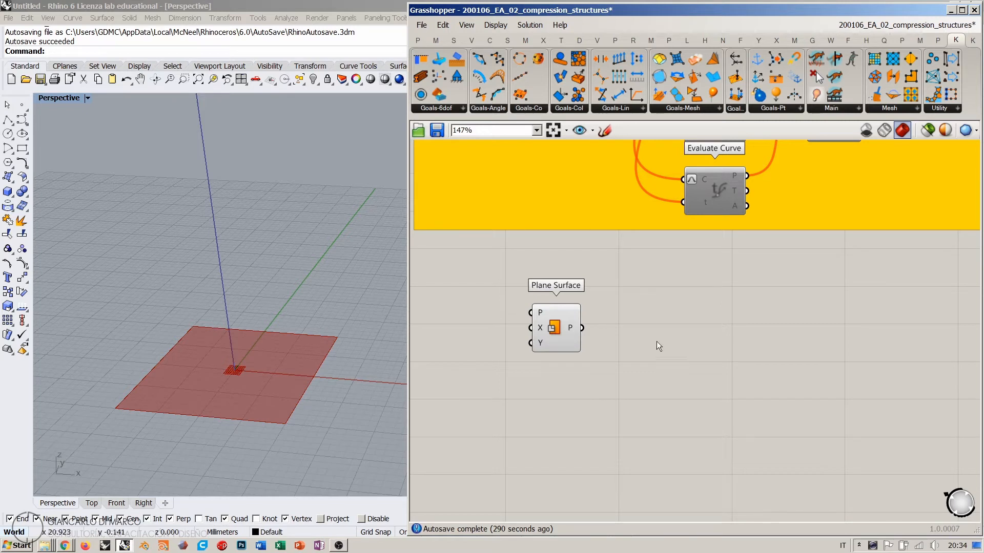
left_click_drag(562, 327, 558, 322)
left_click(665, 331)
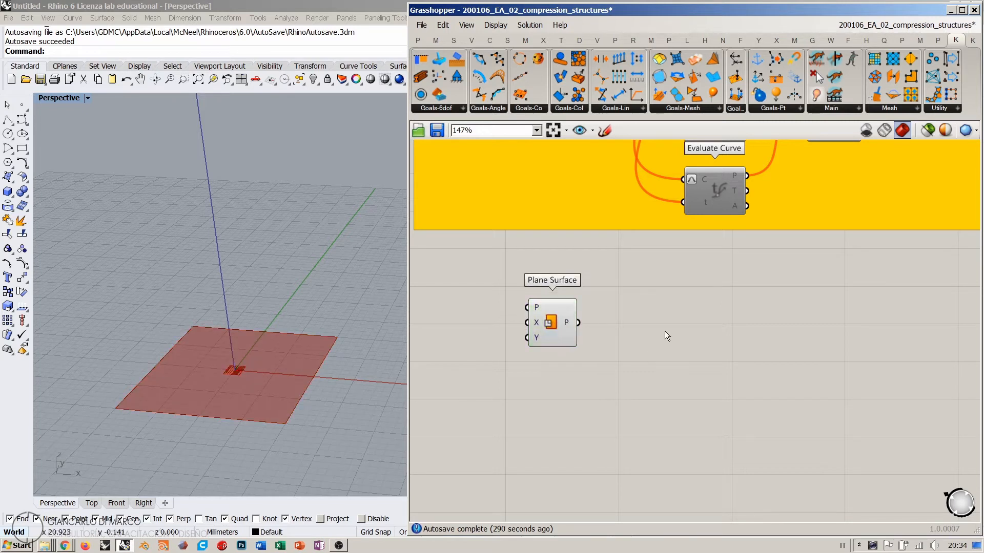
Add a Mesh Surface component fed by the Plane Surface output and hide the plane surface's preview
double_click(690, 342)
type("mesh")
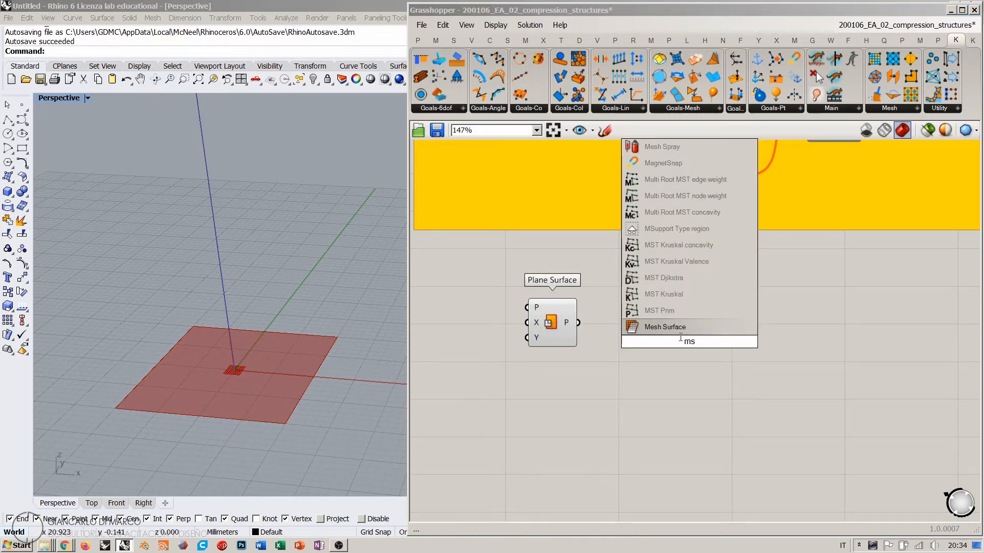
key("Return")
left_click_drag(568, 318, 694, 341)
left_click(623, 354)
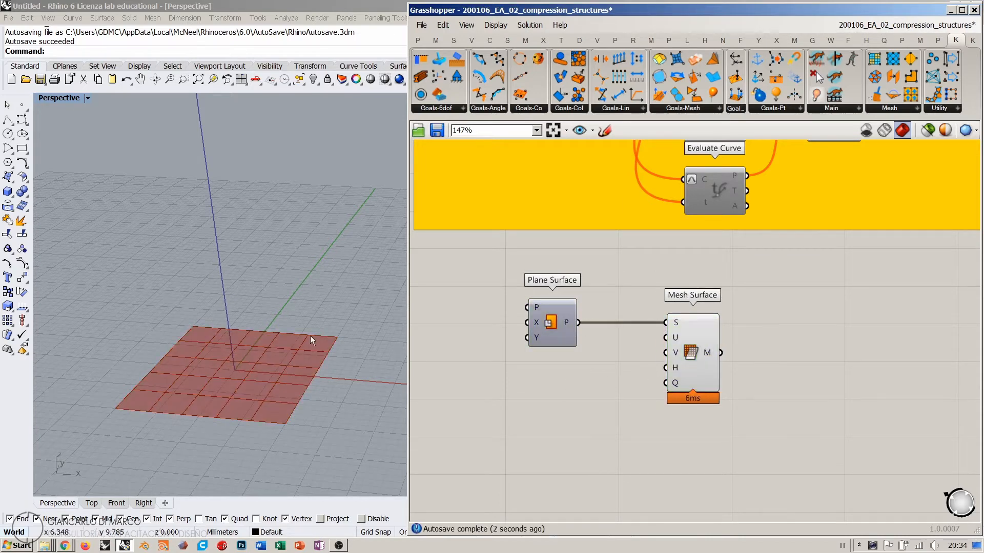
Examine the generated mesh in the Rhino viewport and the quad count inputs of the Mesh Surface component
right_click_drag(310, 336, 315, 381)
left_click(694, 354)
middle_click(689, 358)
left_click(728, 392)
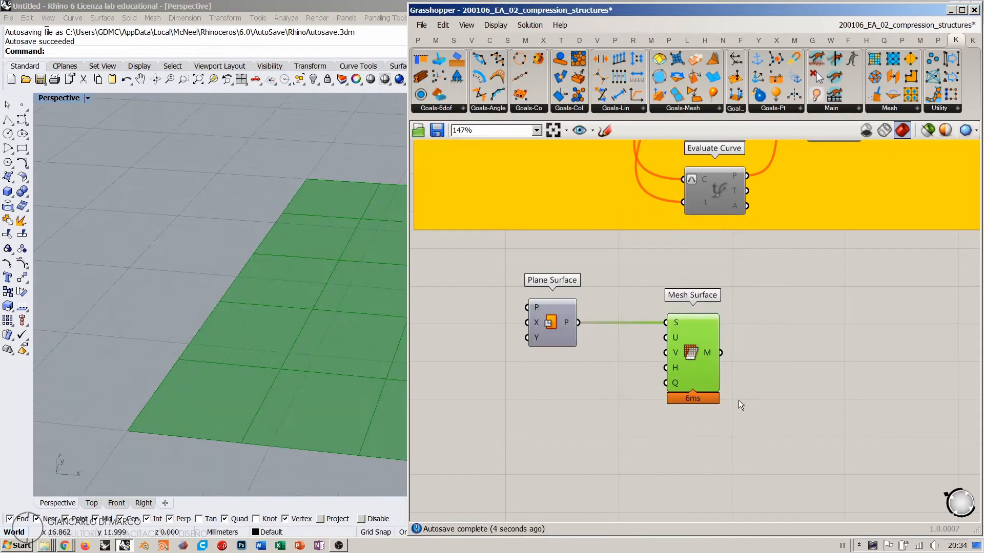
left_click(739, 401)
right_click_drag(338, 300, 278, 305)
scroll(192, 315, "down", 5)
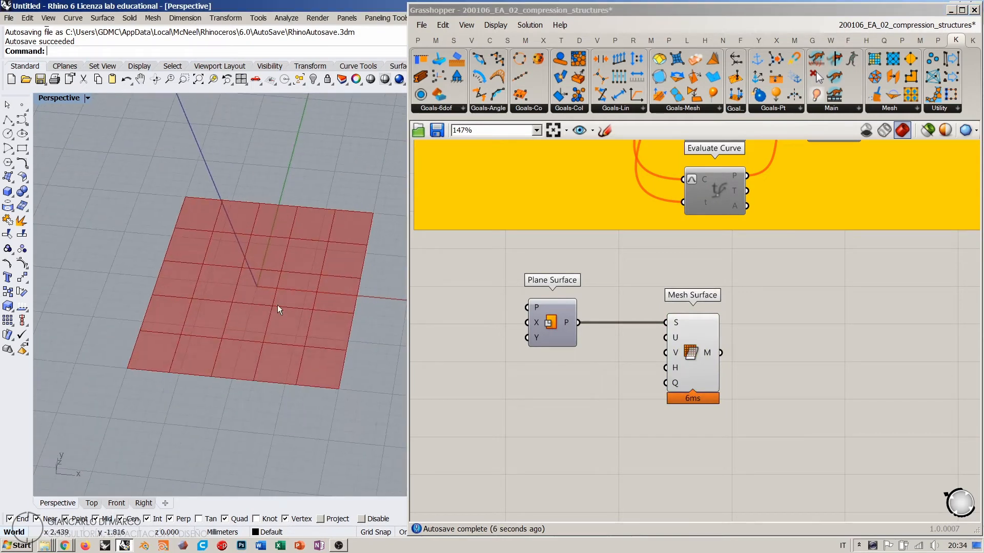
scroll(595, 347, "up", 3)
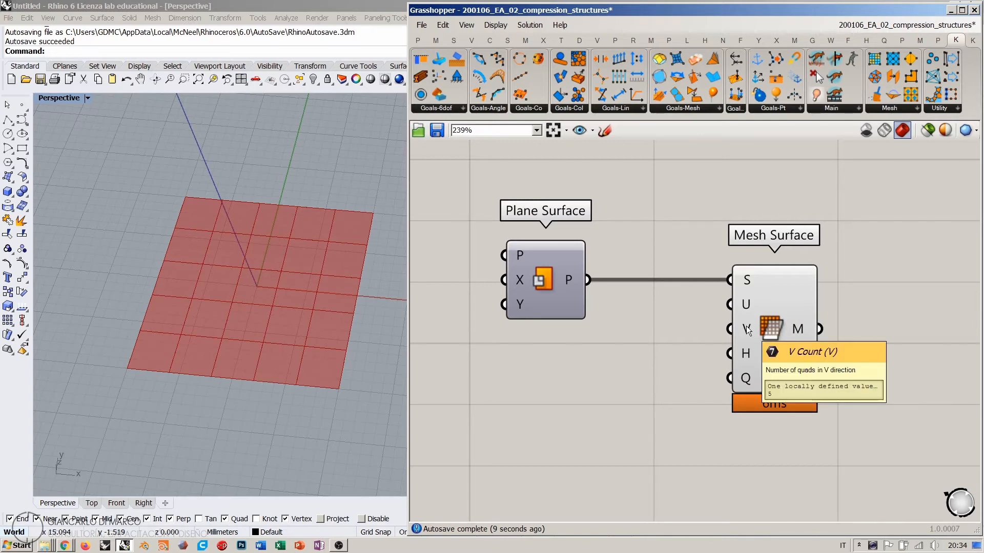
Create two number sliders set to 20 and connect them to Mesh Surface's U Count and V Count inputs
left_click_drag(773, 320, 732, 360)
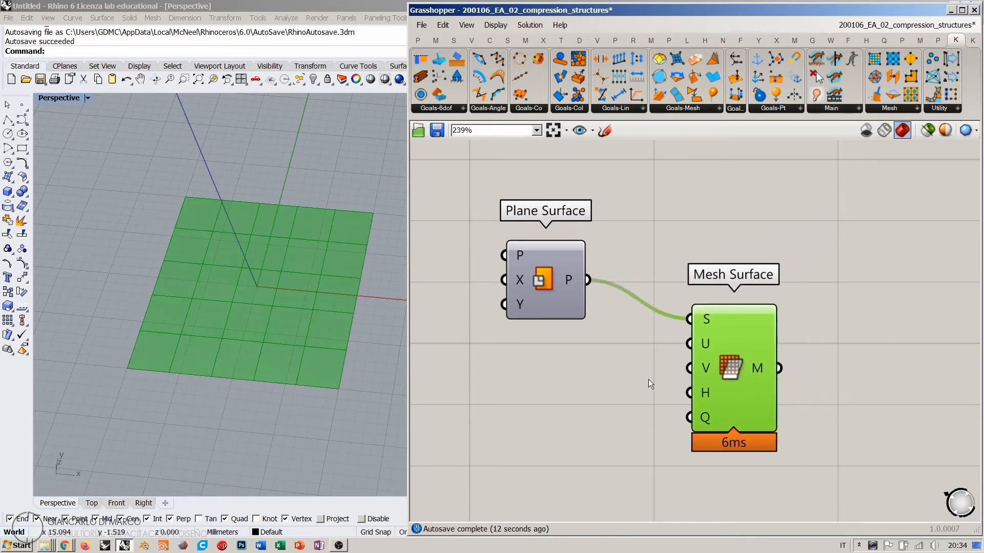
right_click_drag(592, 388, 656, 375)
left_click(656, 374)
double_click(614, 382)
type("20")
key("Return")
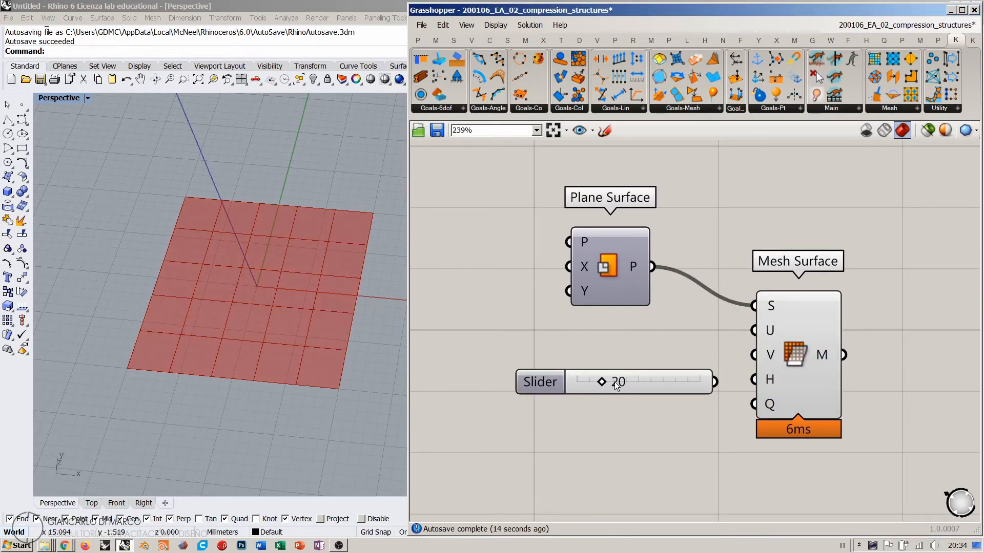
left_click_drag(754, 330, 651, 389)
left_click_drag(753, 354, 679, 387)
left_click(633, 402)
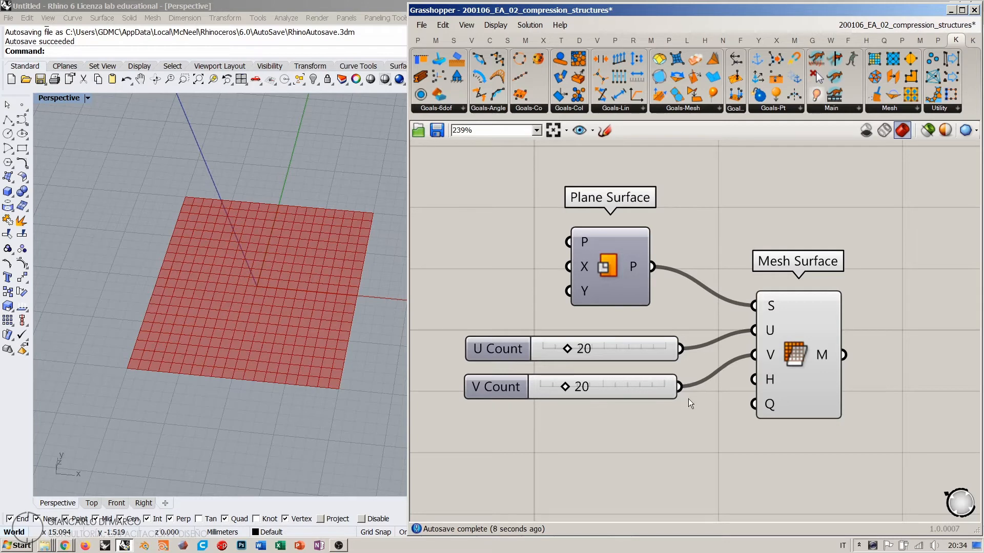
Align the Plane Surface component with the ends of the two count sliders and move Mesh Surface closer to them
left_click_drag(631, 302, 661, 321)
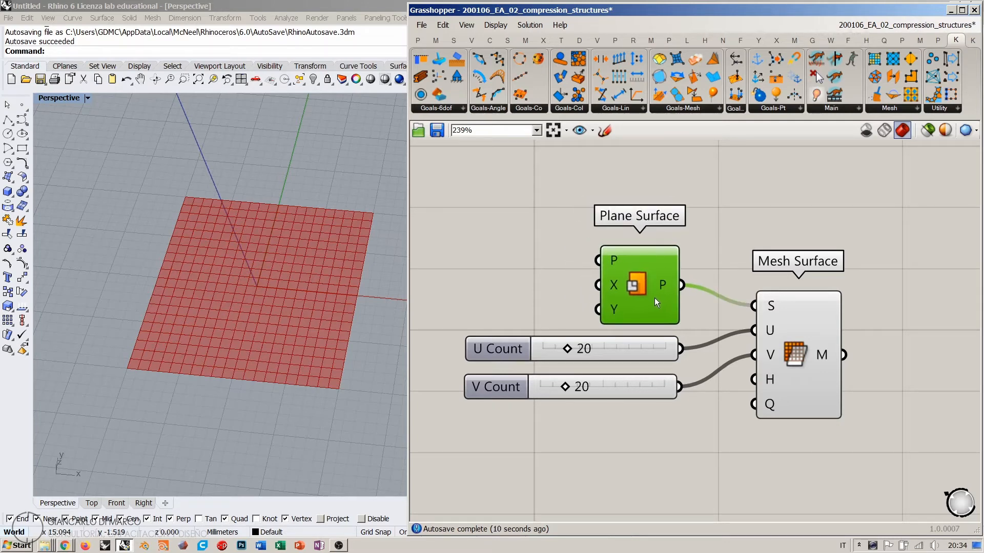
left_click_drag(690, 179, 615, 403)
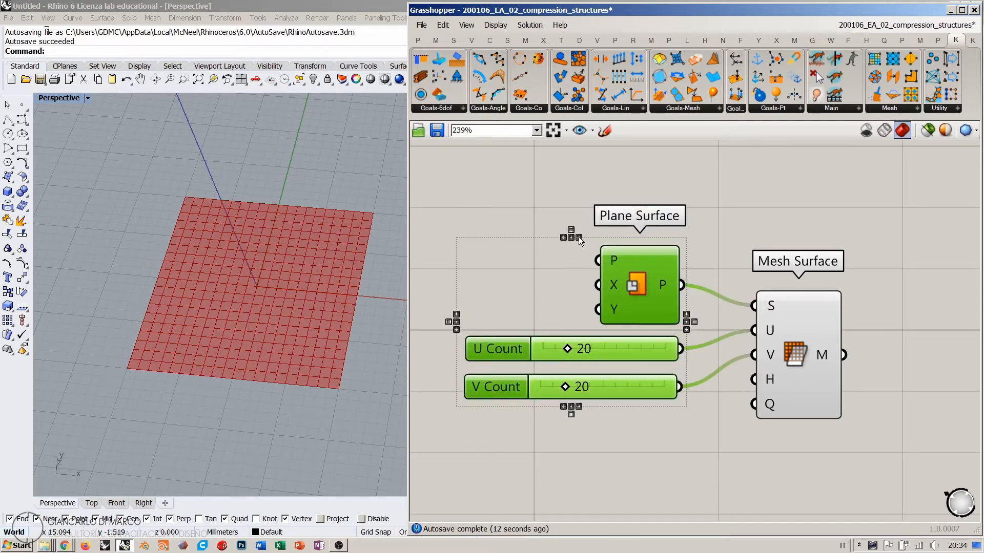
left_click_drag(807, 333, 767, 337)
left_click(846, 343)
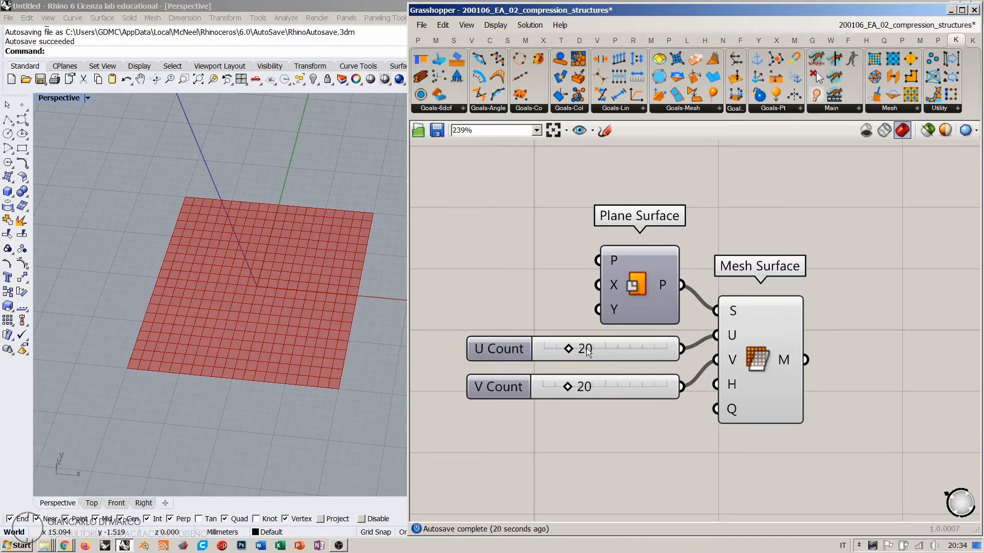
Set both the U Count and V Count sliders to 5 and inspect the resulting mesh output
mouse_move(786, 359)
left_click_drag(568, 349, 550, 351)
left_click_drag(567, 388, 548, 385)
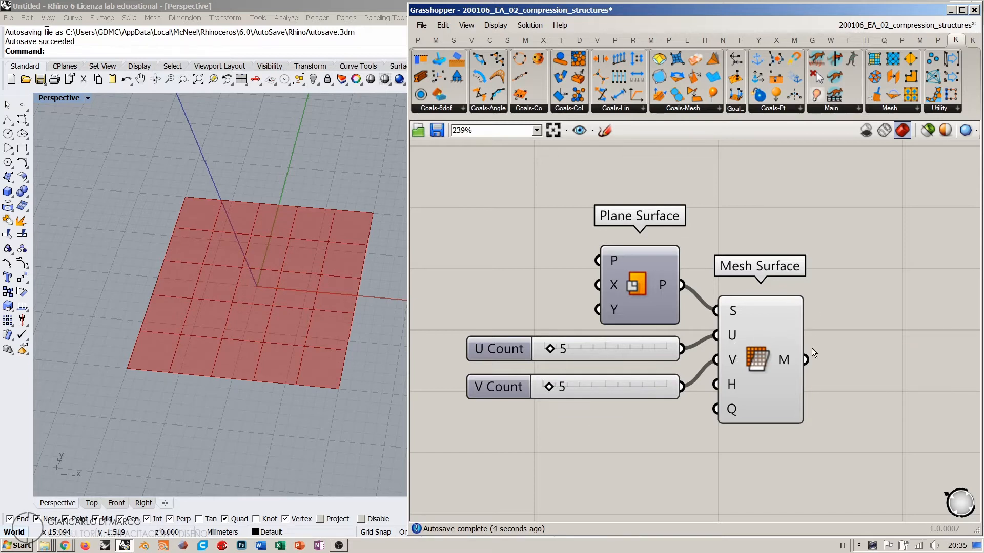
mouse_move(786, 358)
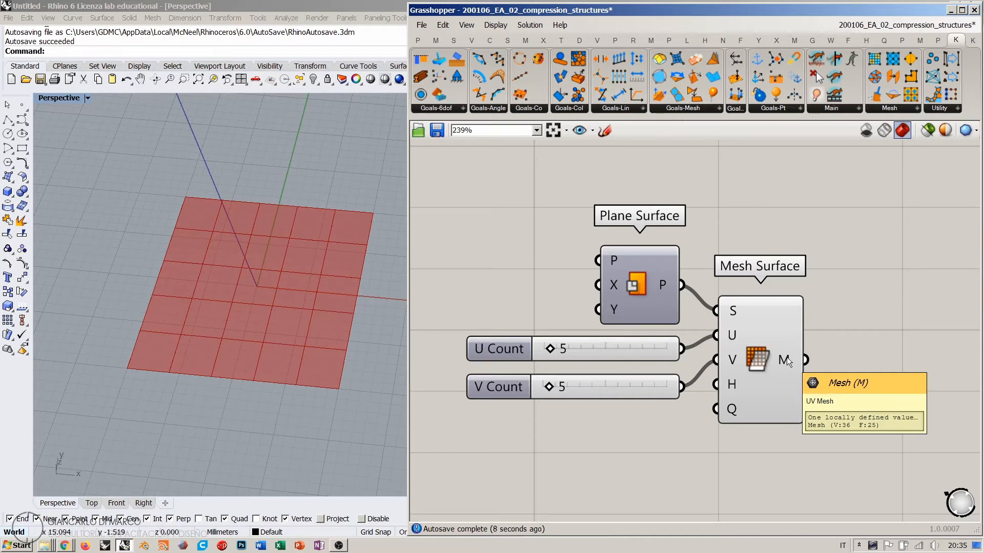
Add a Kangaroo EdgeLengths goal, connect the Mesh Surface output to its Mesh input, and position it with space before it
right_click_drag(869, 331, 692, 325)
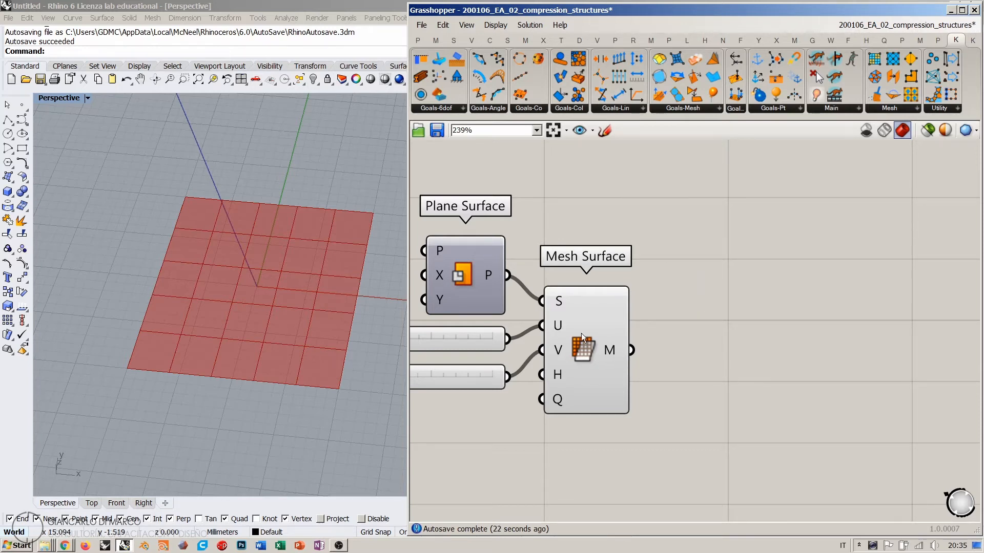
left_click(681, 109)
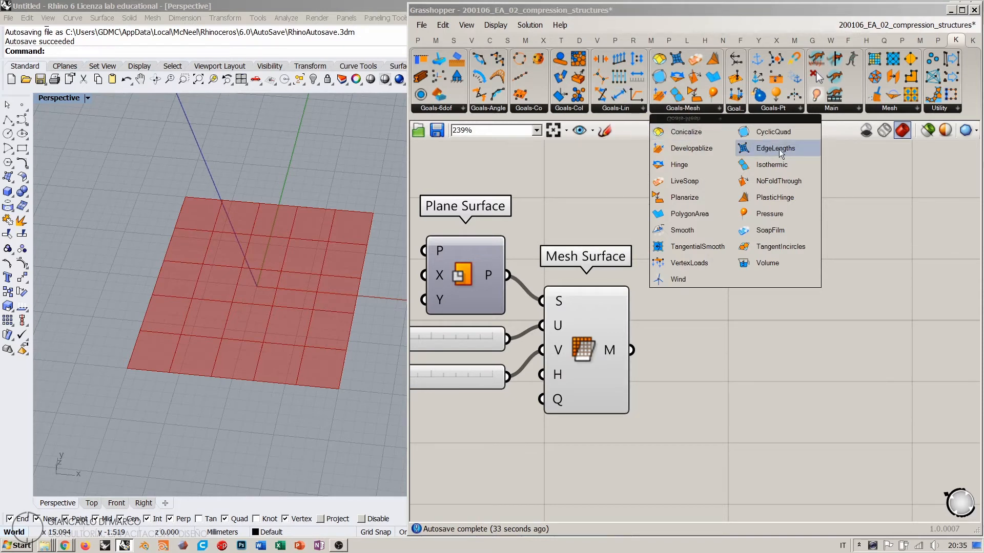
left_click_drag(779, 149, 774, 358)
right_click_drag(786, 344, 731, 287)
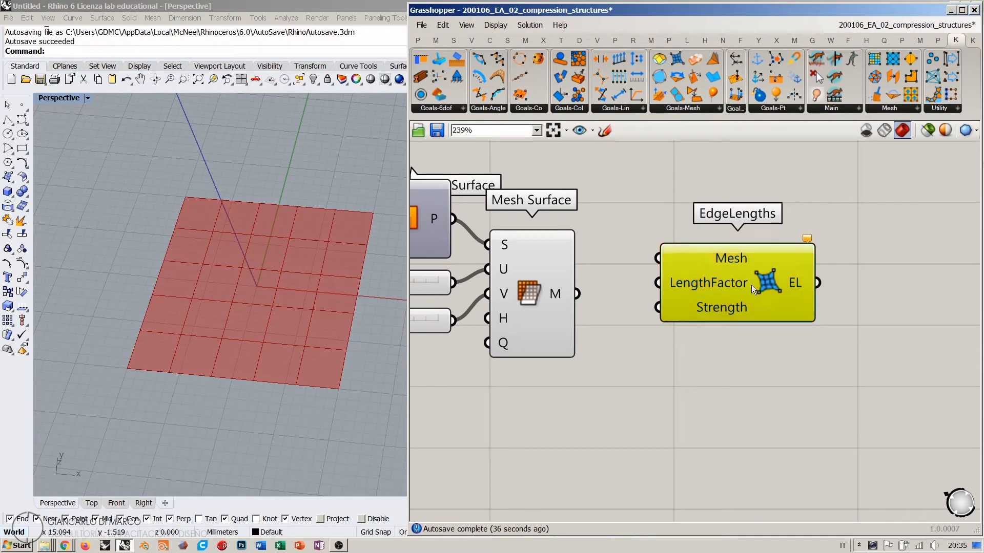
left_click_drag(751, 285, 780, 313)
left_click_drag(578, 294, 685, 287)
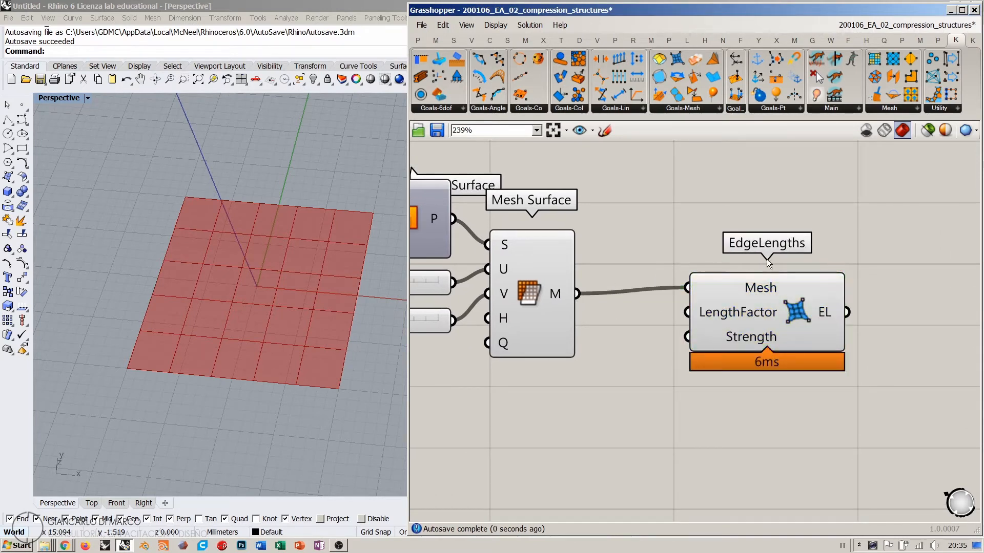
left_click_drag(778, 309, 813, 316)
left_click(699, 228)
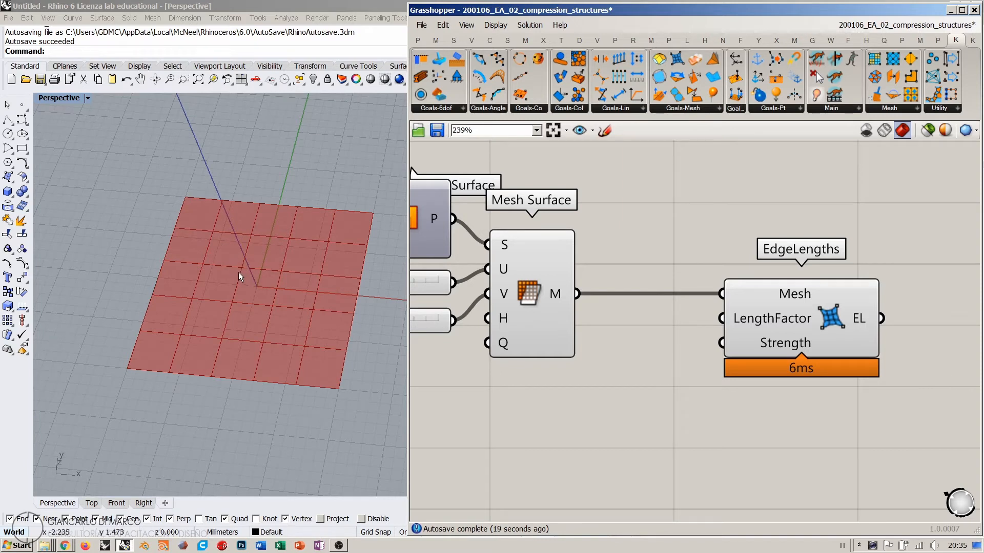
double_click(650, 418)
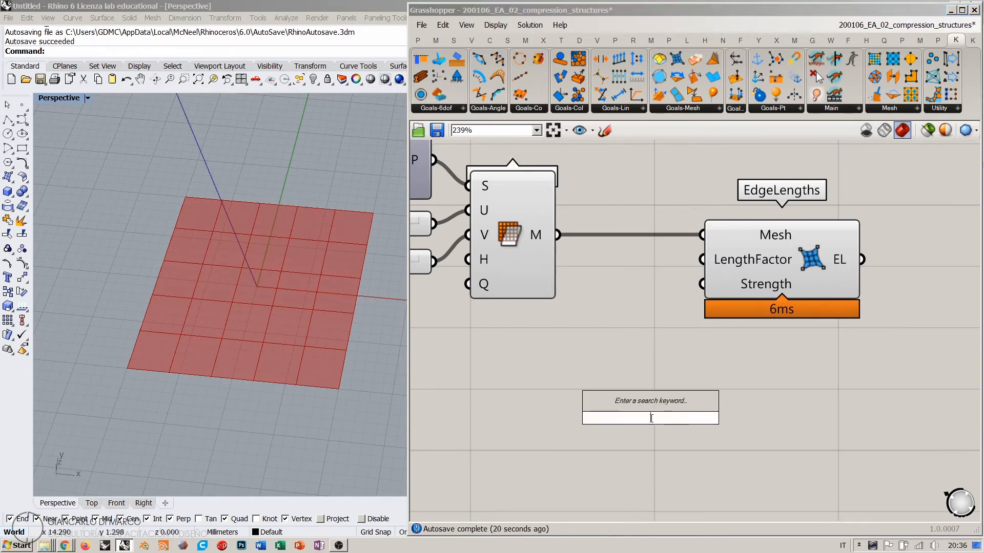
type("dem")
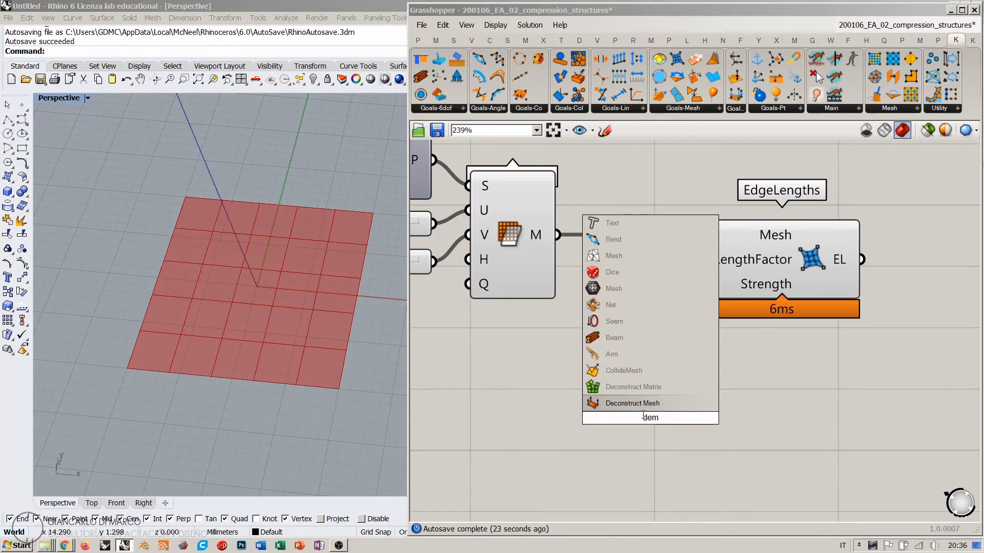
key("Return")
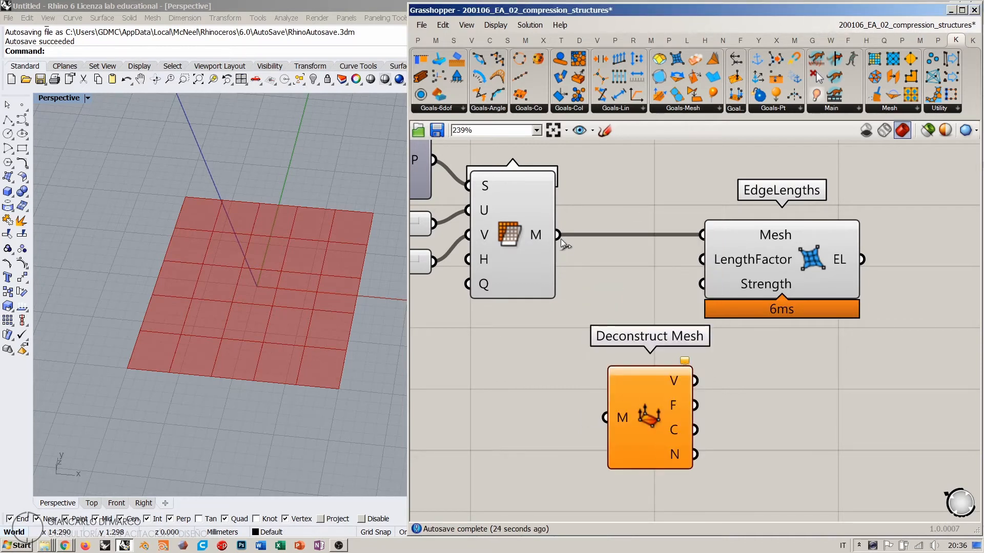
left_click_drag(558, 235, 603, 404)
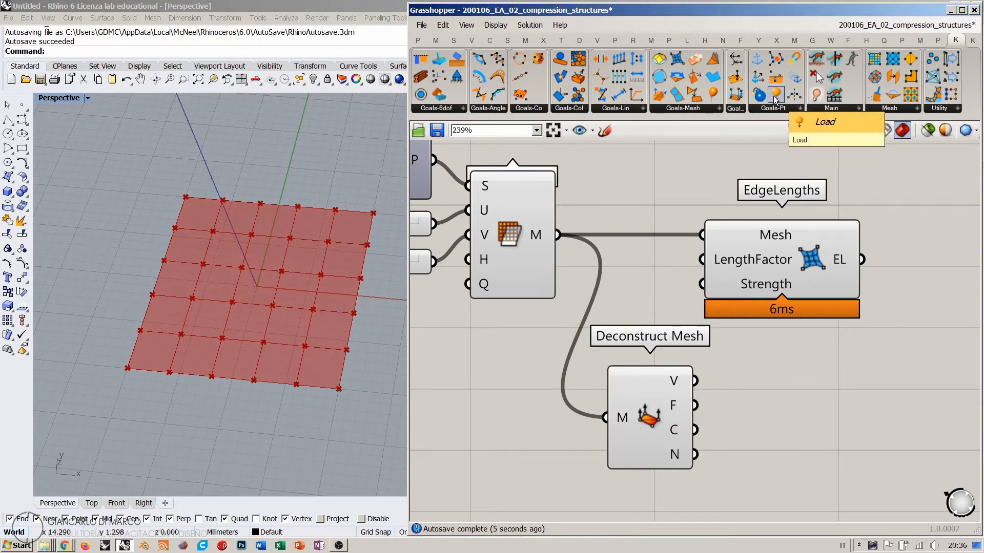
left_click_drag(775, 100, 800, 425)
left_click_drag(695, 381, 754, 400)
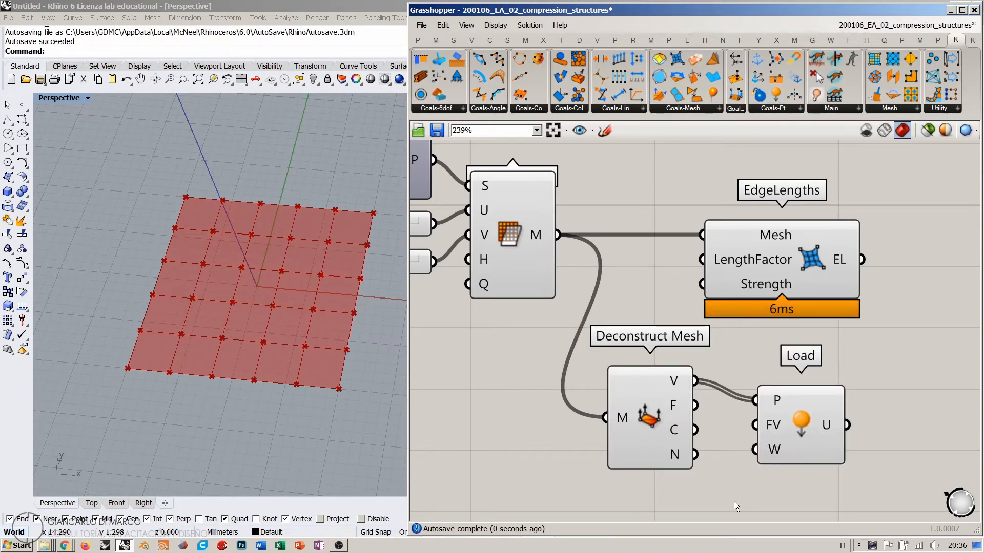
left_click_drag(788, 480, 663, 423)
key("Delete")
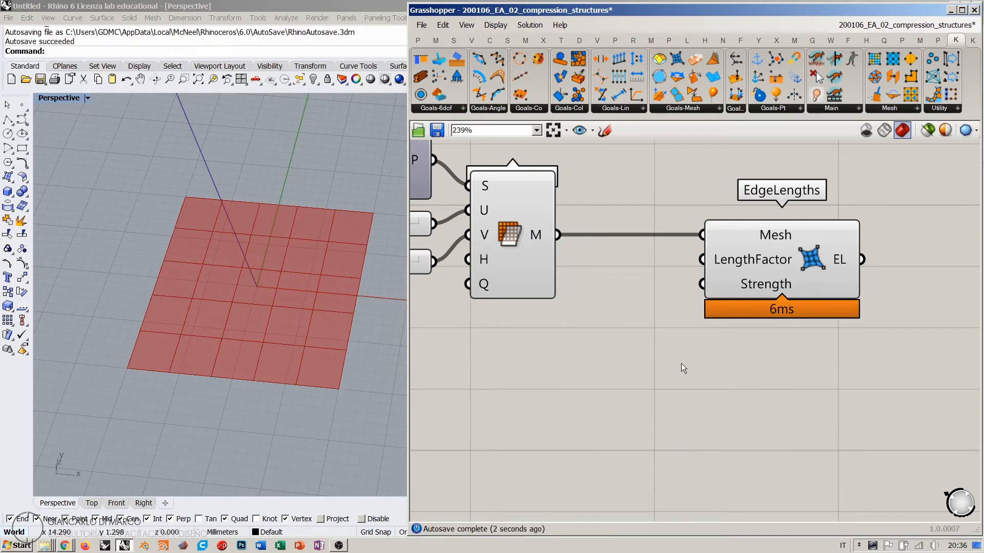
Add a VertexLoads goal, align it beneath EdgeLengths, and connect the Mesh Surface output to its Mesh input
left_click(689, 107)
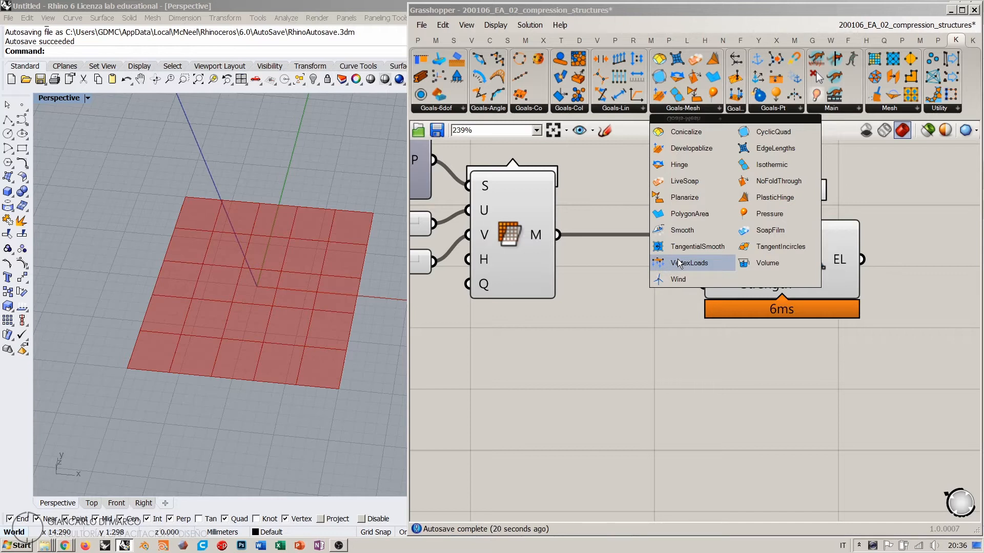
left_click_drag(748, 413, 767, 415)
scroll(617, 328, "down", 1)
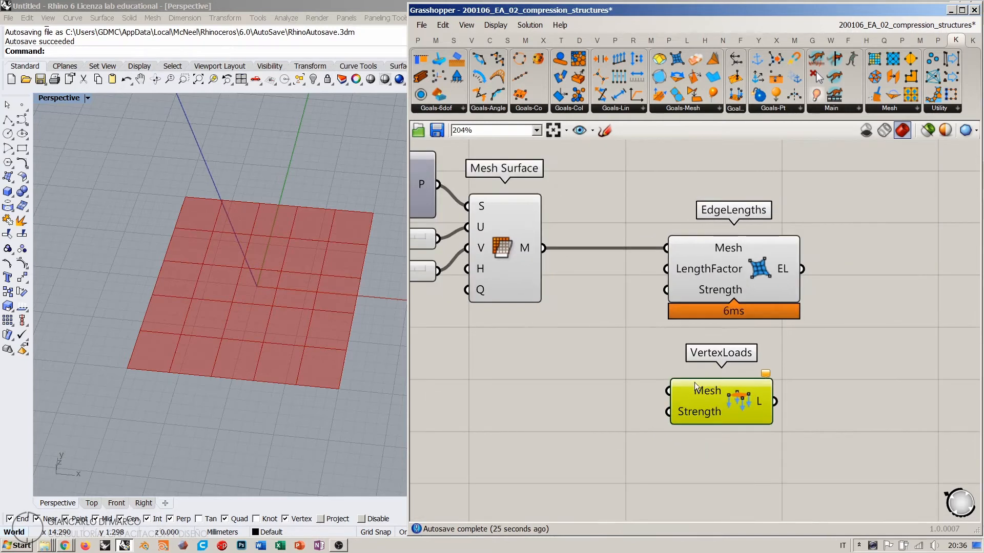
left_click(613, 318)
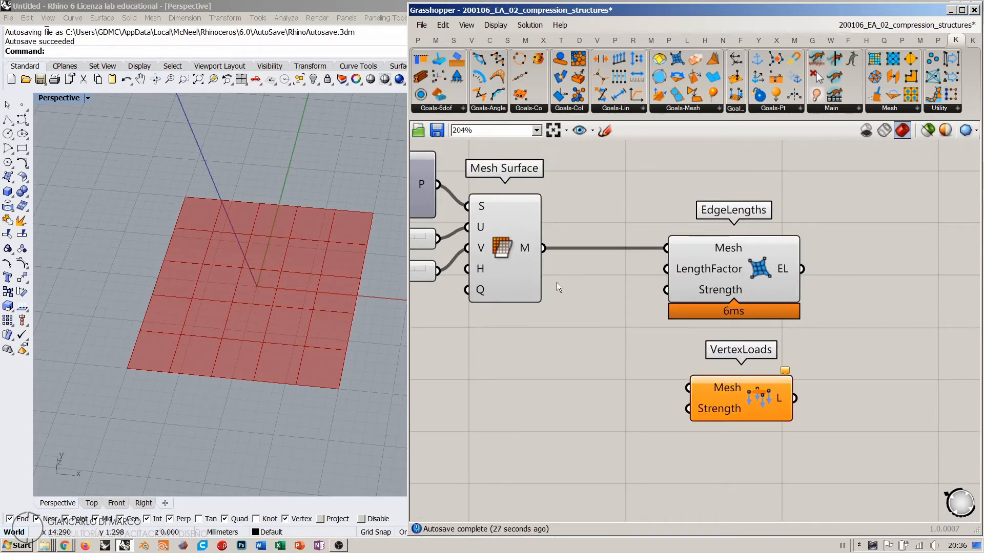
left_click_drag(735, 393, 743, 381)
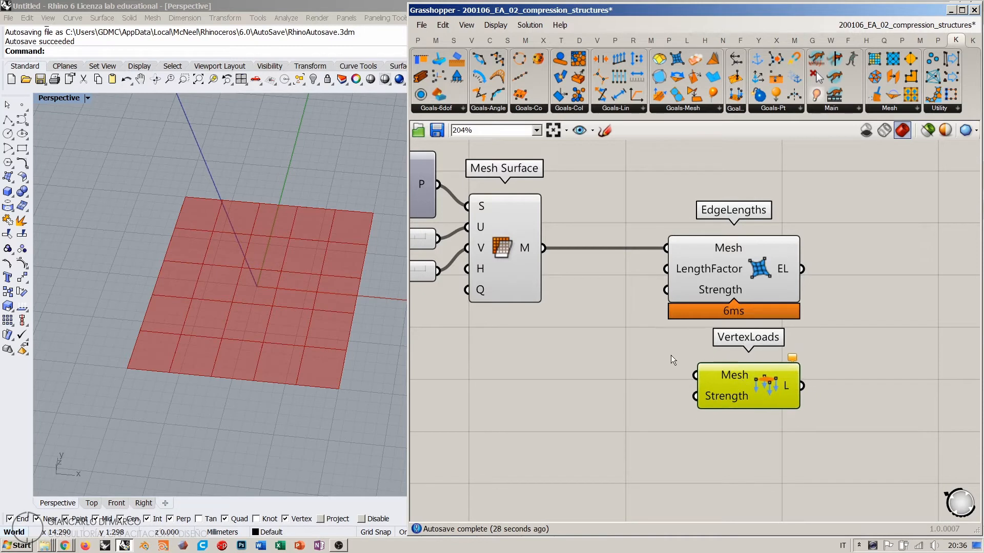
left_click_drag(544, 248, 695, 375)
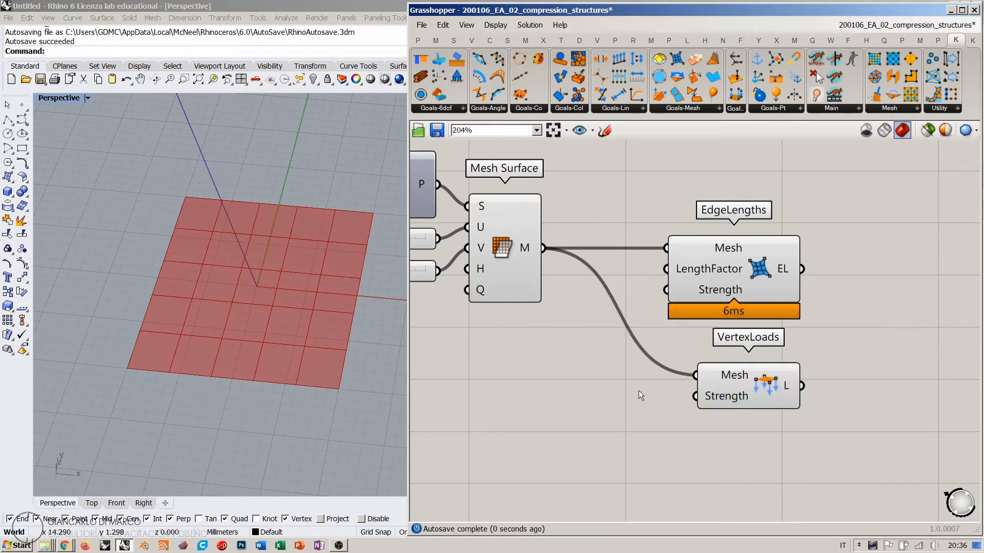
Create a number slider set to 0.10, connect it to the VertexLoads Strength input, and align it beside that input
mouse_move(714, 398)
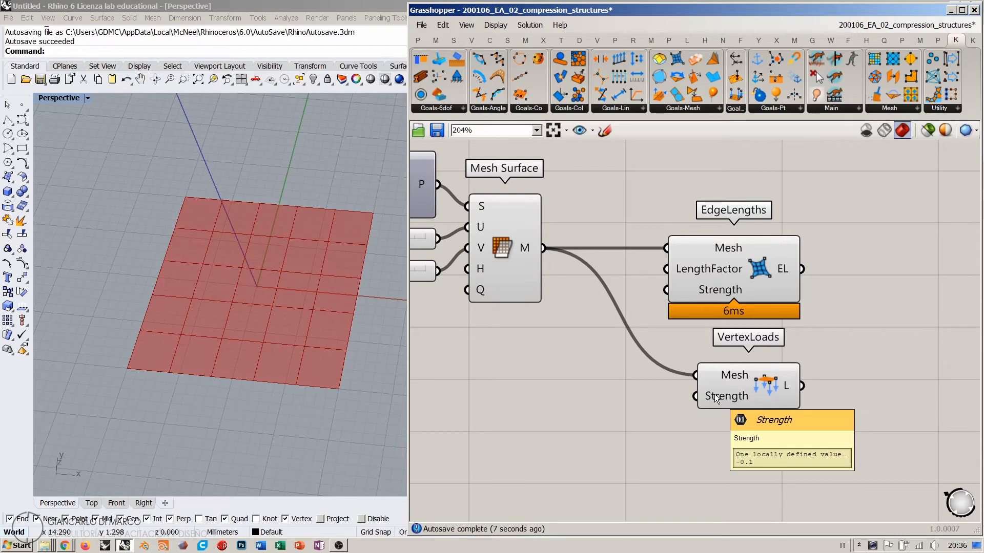
right_click_drag(335, 336, 287, 340)
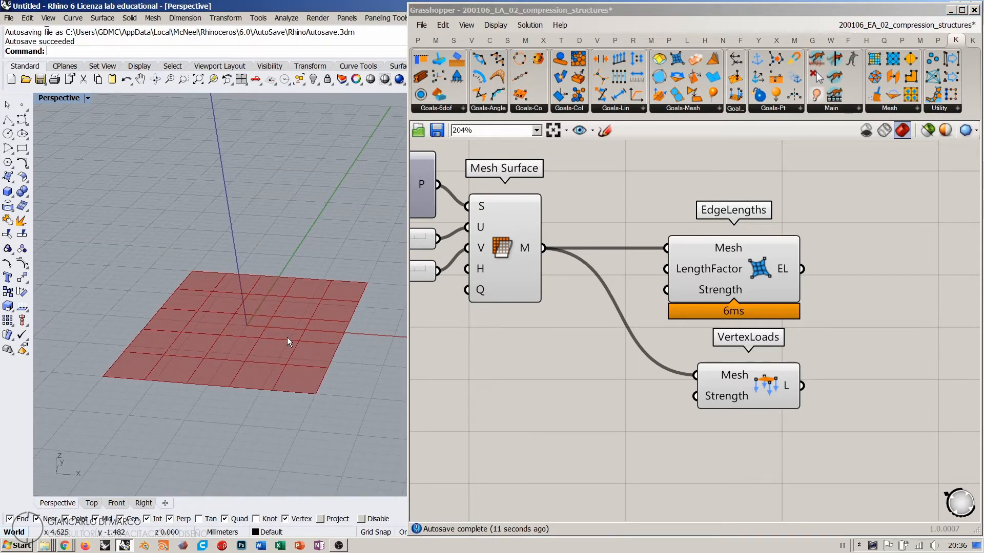
right_click_drag(272, 333, 285, 351)
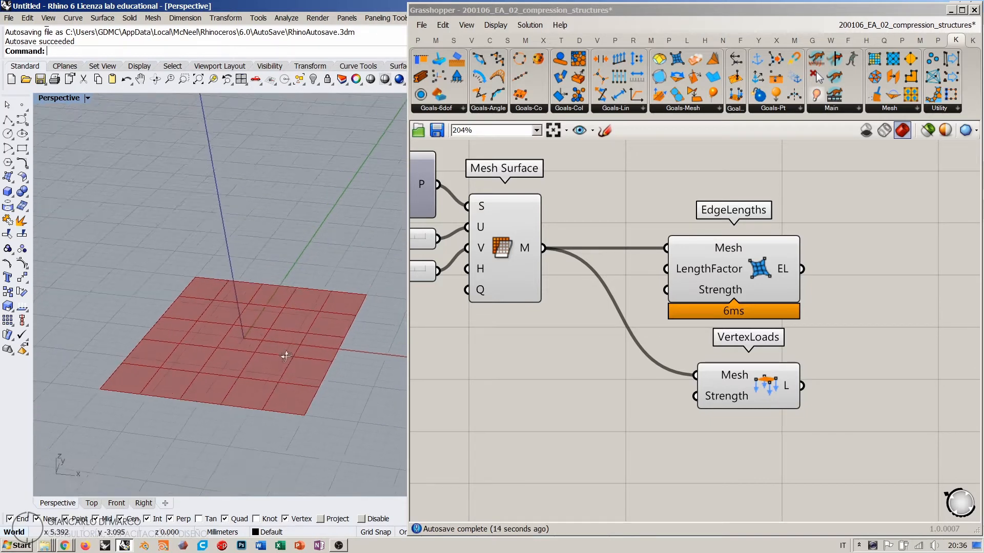
double_click(567, 423)
type("0")
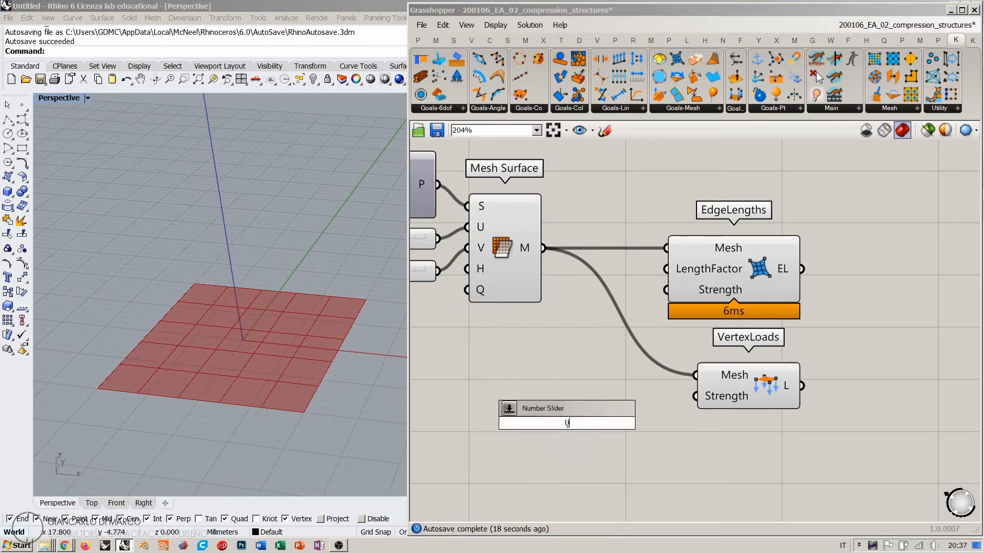
type(".10")
key("Return")
left_click_drag(567, 423, 562, 411)
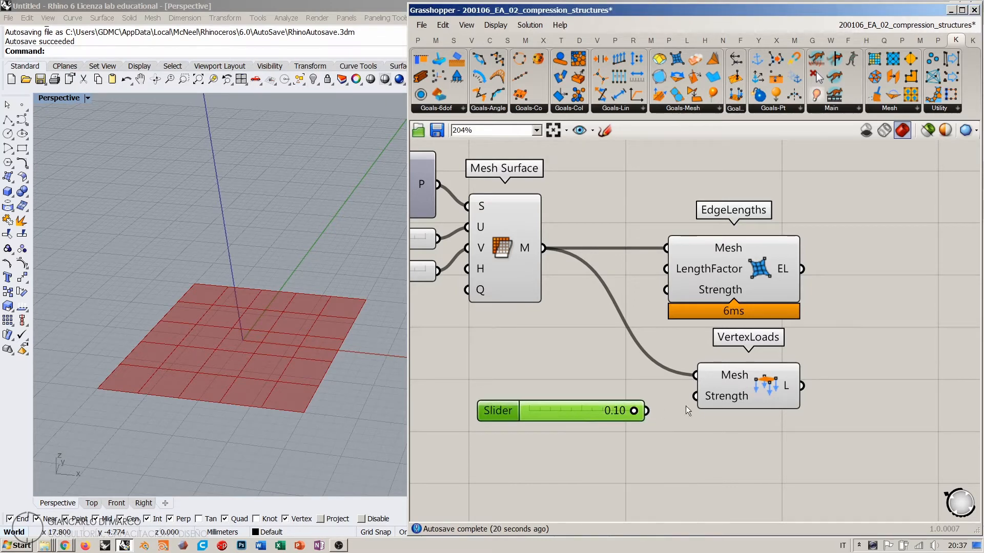
left_click_drag(696, 397, 621, 399)
left_click(653, 445)
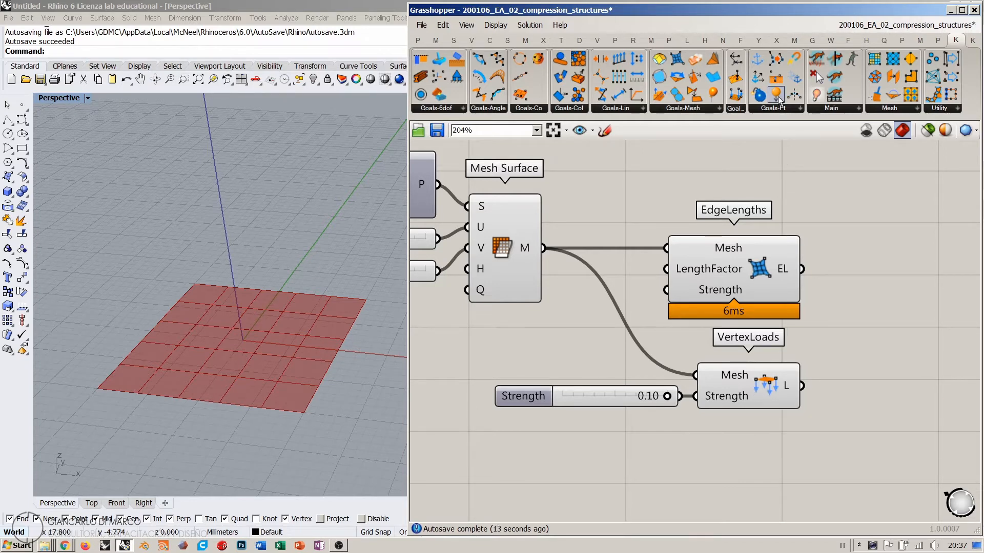
left_click_drag(776, 95, 880, 229)
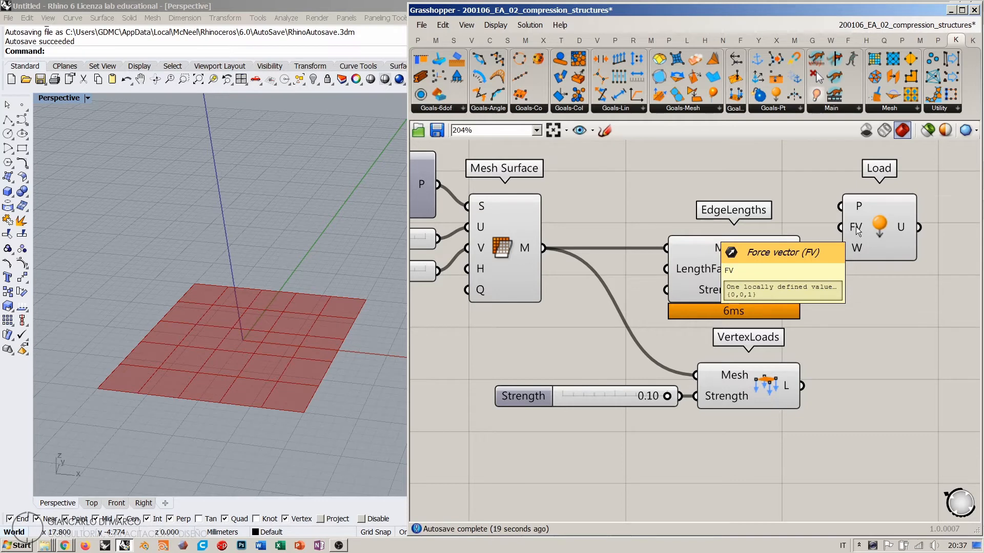
left_click(876, 226)
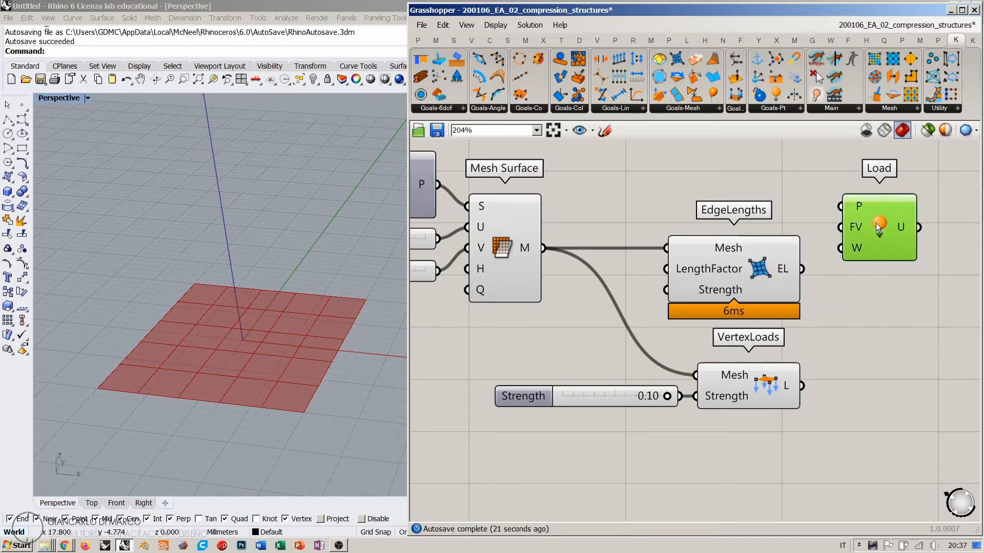
key("Delete")
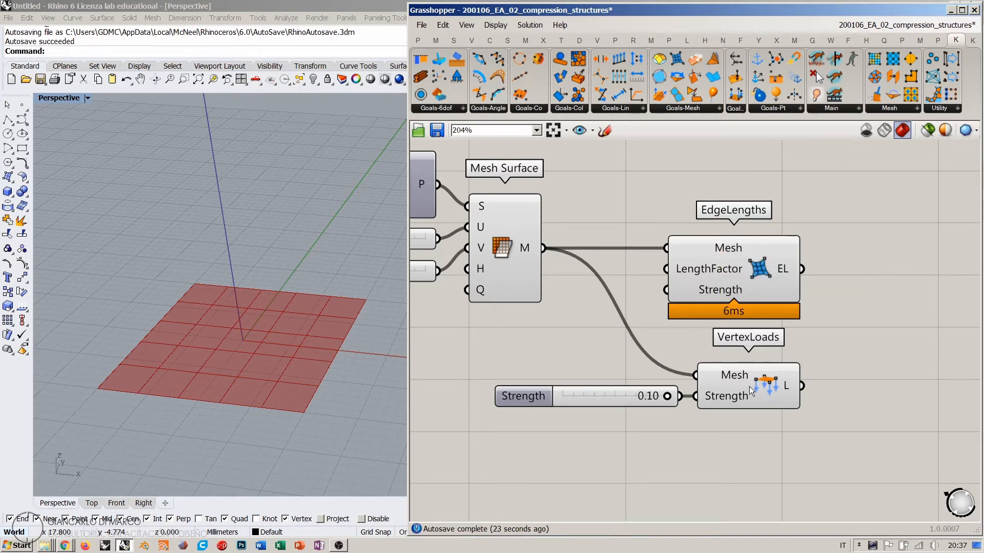
mouse_move(287, 386)
right_mouse_down()
mouse_move(289, 320)
mouse_move(279, 376)
right_mouse_up()
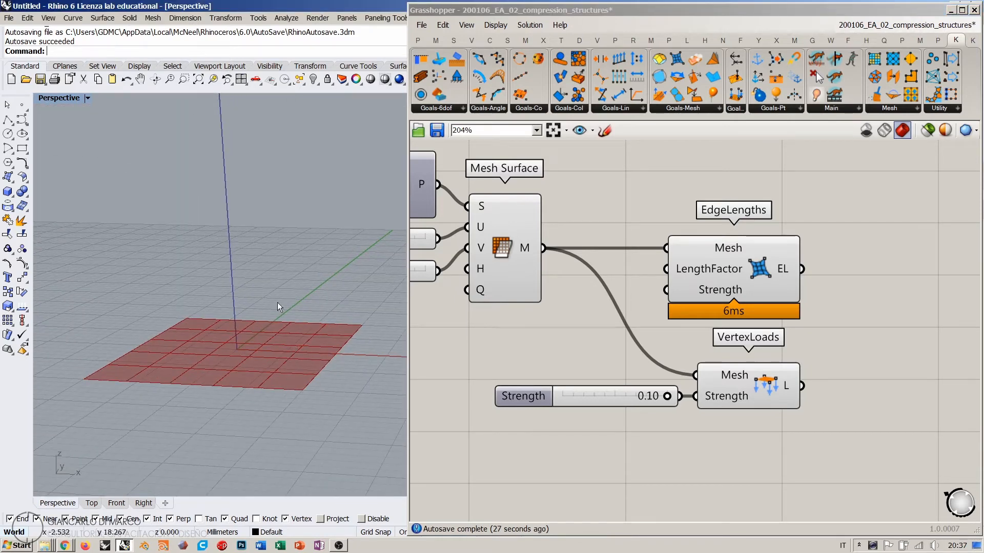
right_click_drag(776, 346, 755, 379)
right_click_drag(329, 359, 282, 343)
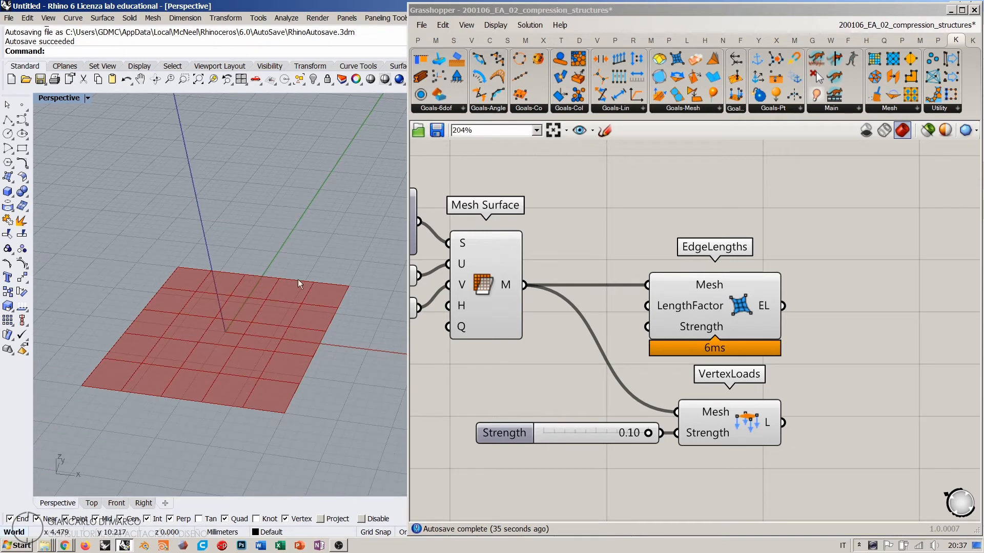
Add a MeshCorners component above the goals and connect the Mesh Surface output to its M input
scroll(661, 235, "down", 3)
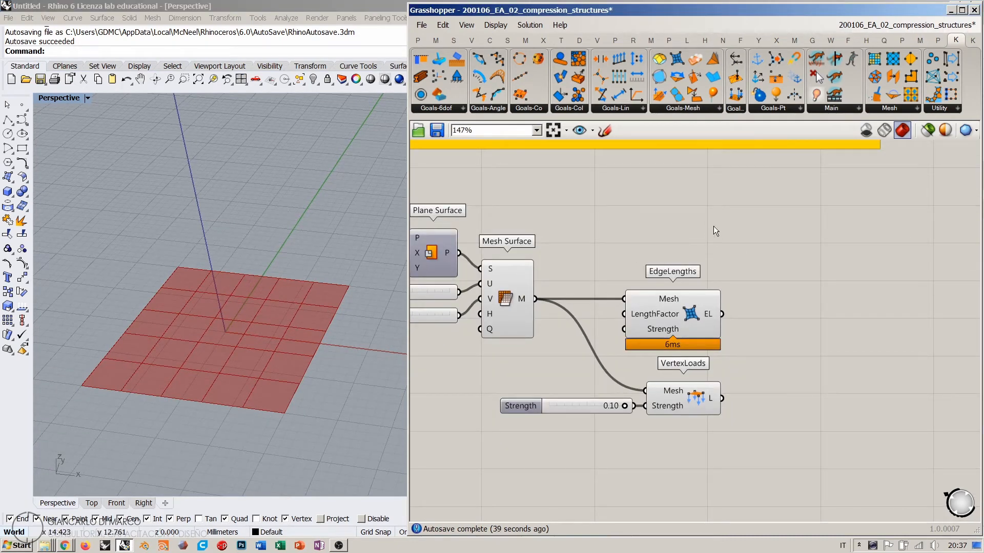
right_click_drag(746, 229, 721, 220)
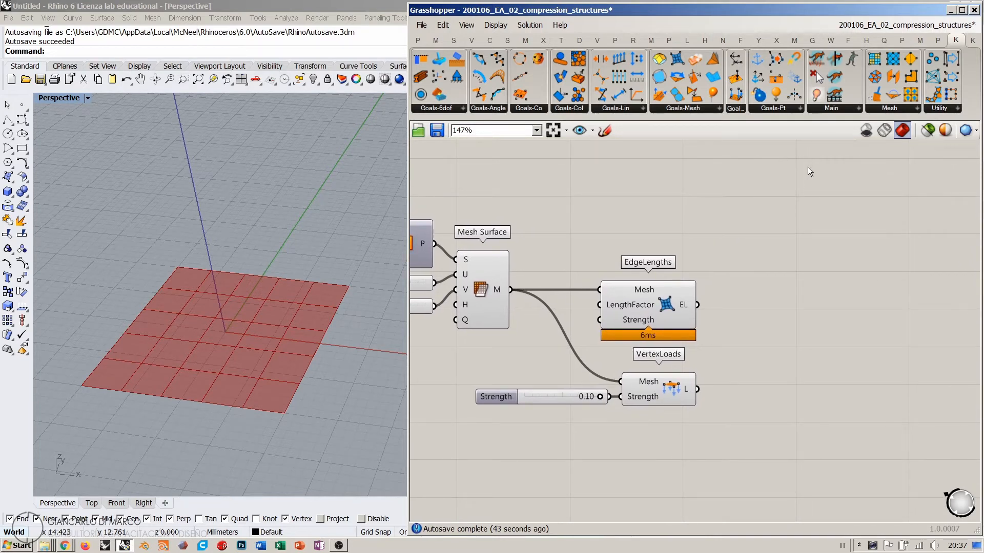
left_click(890, 110)
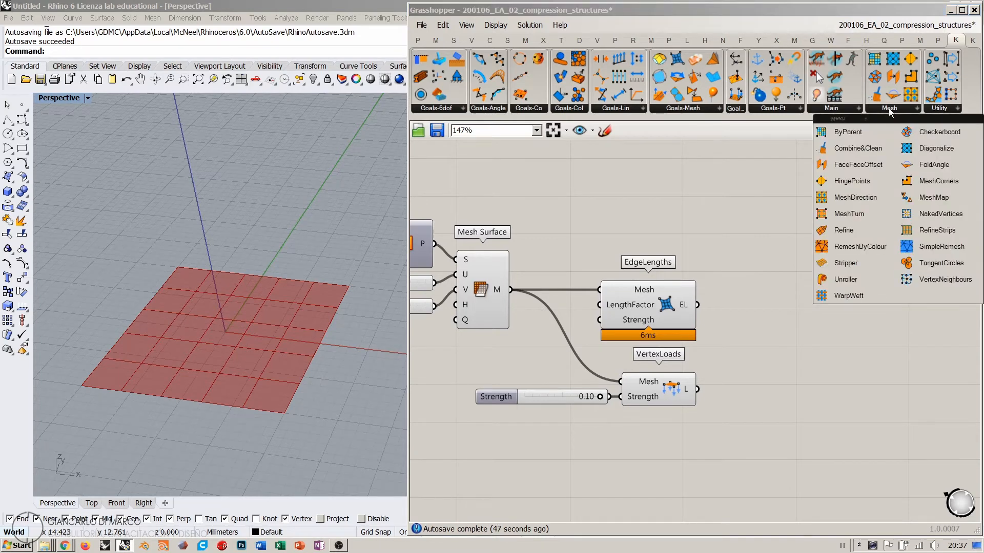
left_click(936, 182)
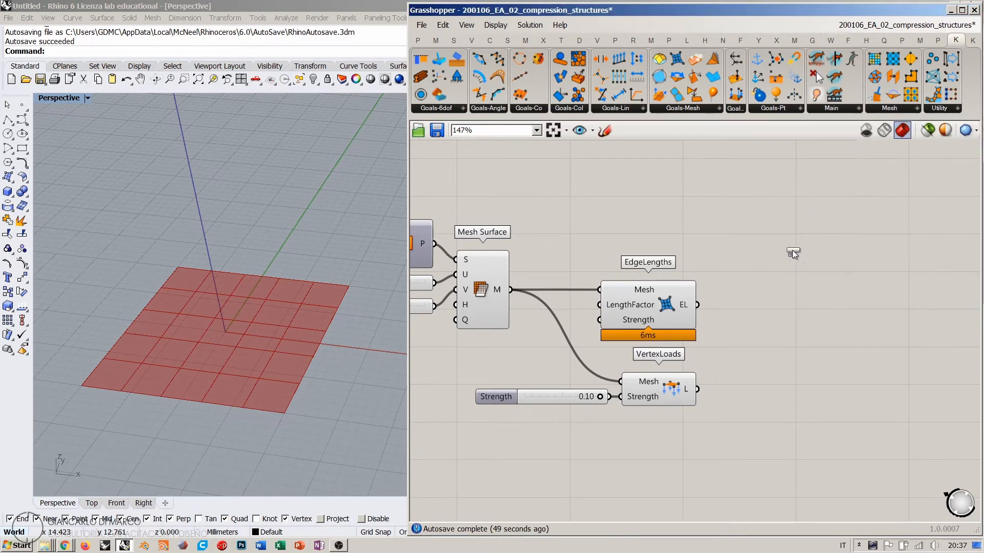
left_click(653, 207)
right_click_drag(663, 236, 749, 251)
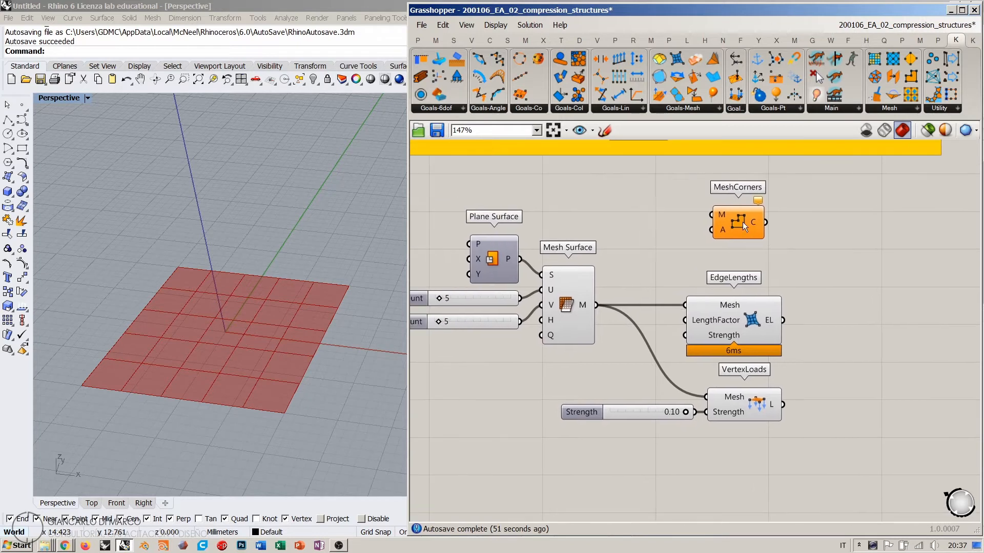
left_click_drag(742, 222, 681, 229)
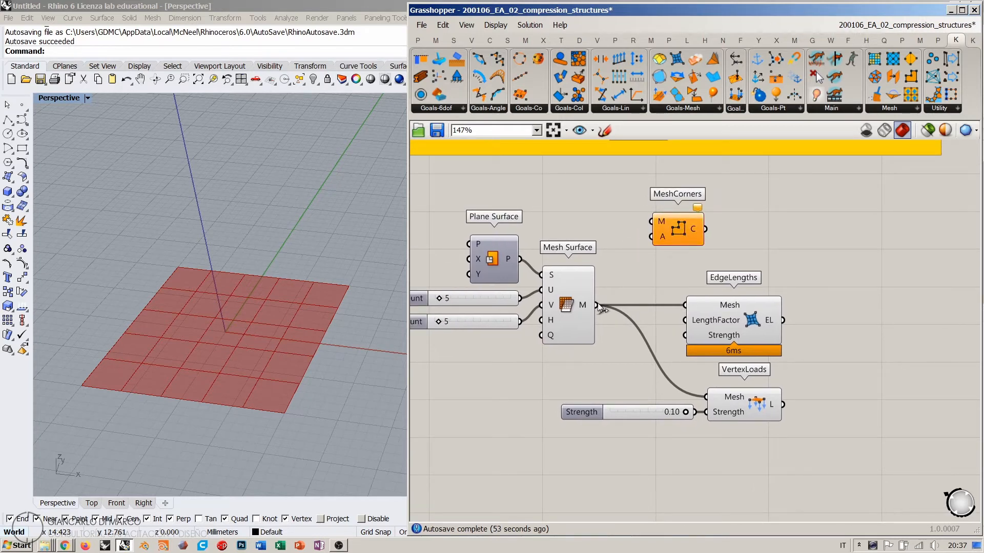
left_click_drag(595, 304, 677, 225)
left_click(671, 251)
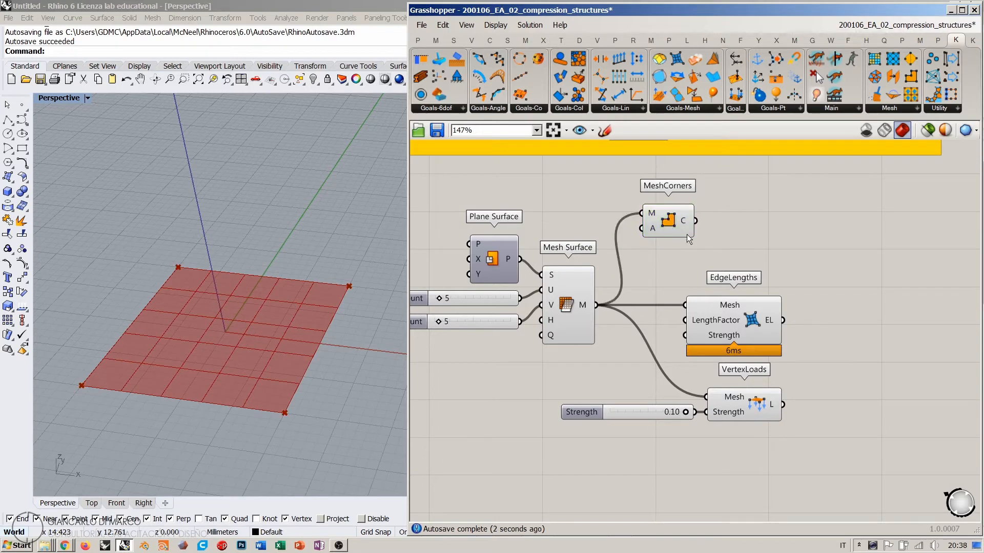
mouse_move(653, 229)
Shift MeshCorners to make room and add an Anchor goal with the corner points connected to its P input
left_click_drag(673, 227, 643, 226)
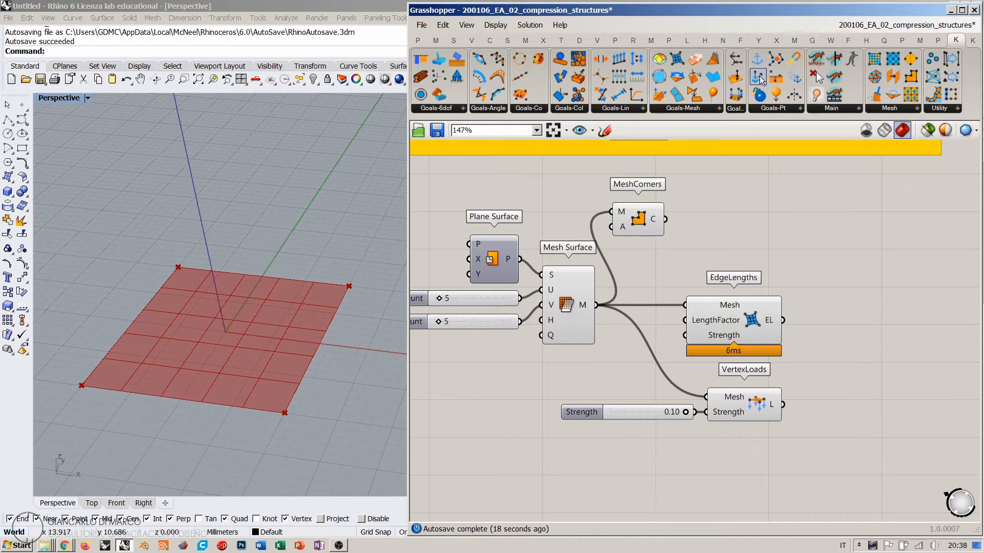
left_click_drag(759, 61, 730, 246)
left_click_drag(666, 219, 742, 238)
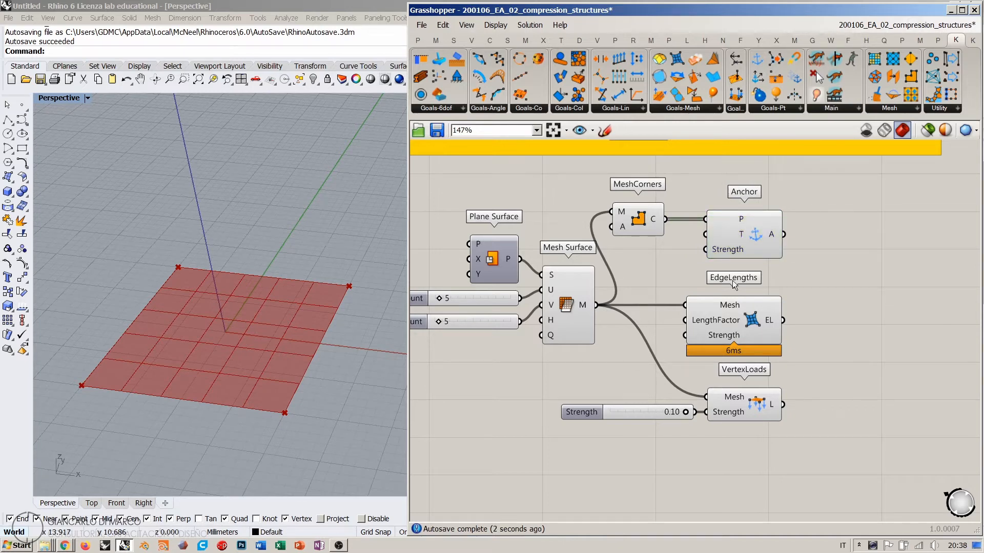
Turn off the viewport preview of Mesh Surface, MeshCorners, Anchor, EdgeLengths and VertexLoads
left_click_drag(816, 191, 553, 451)
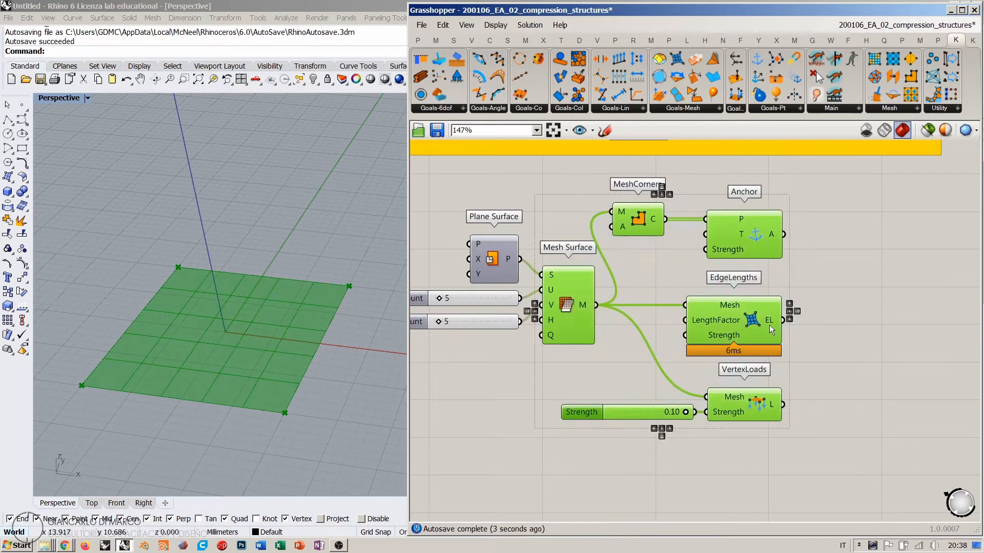
middle_click(689, 300)
left_click(728, 260)
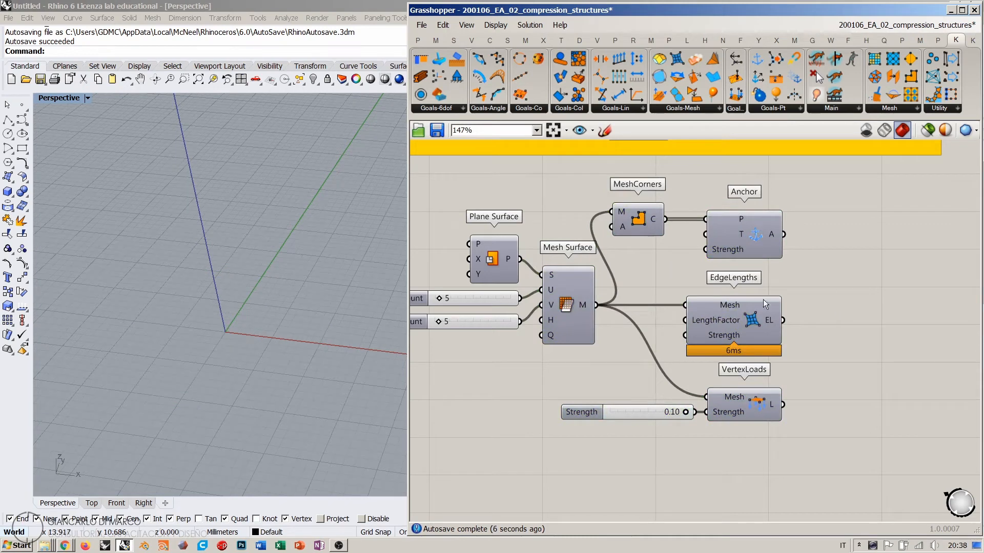
Add a BouncySolver component next to the goals and connect a False Start Toggle to its On input
right_click_drag(779, 299, 655, 294)
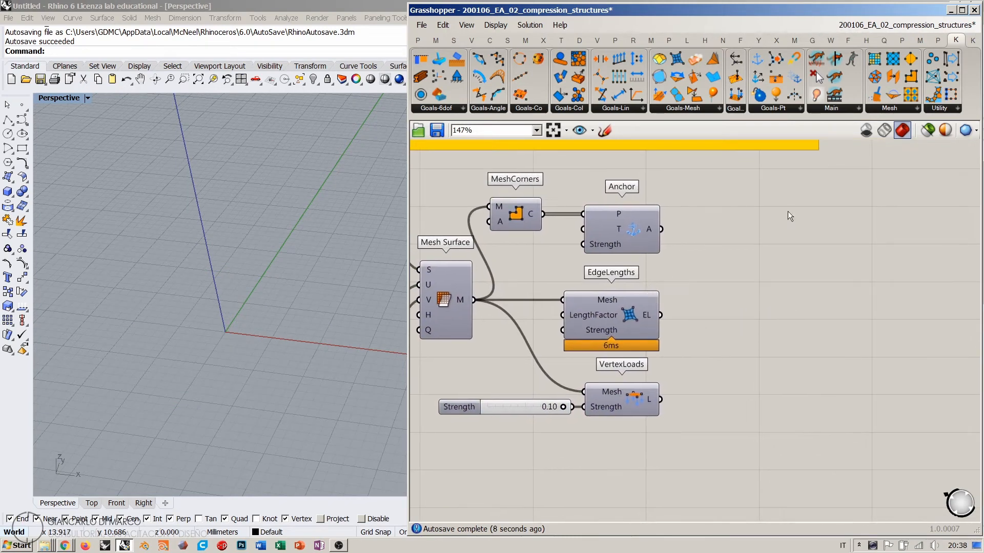
left_click_drag(820, 63, 881, 295)
double_click(794, 396)
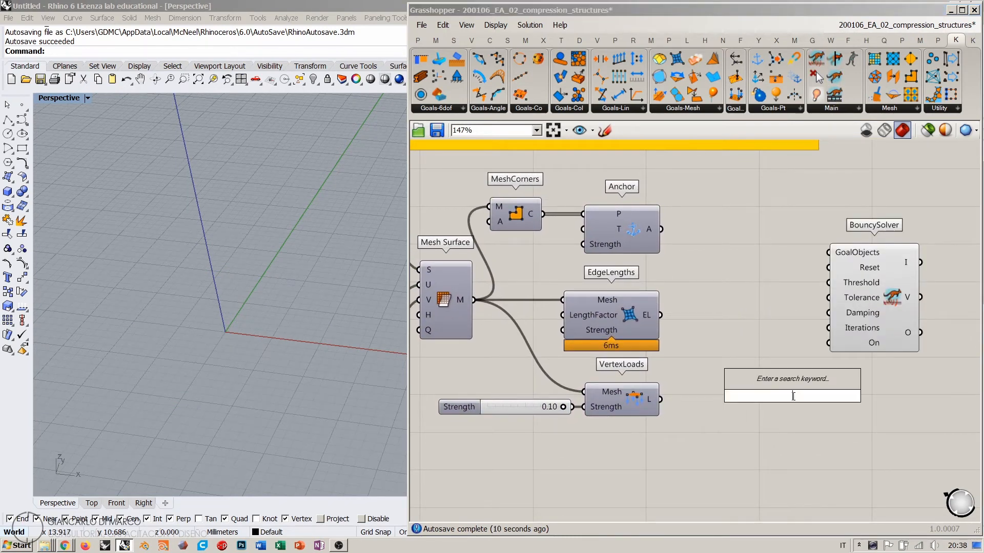
type("f")
key("BackSpace")
type("togg")
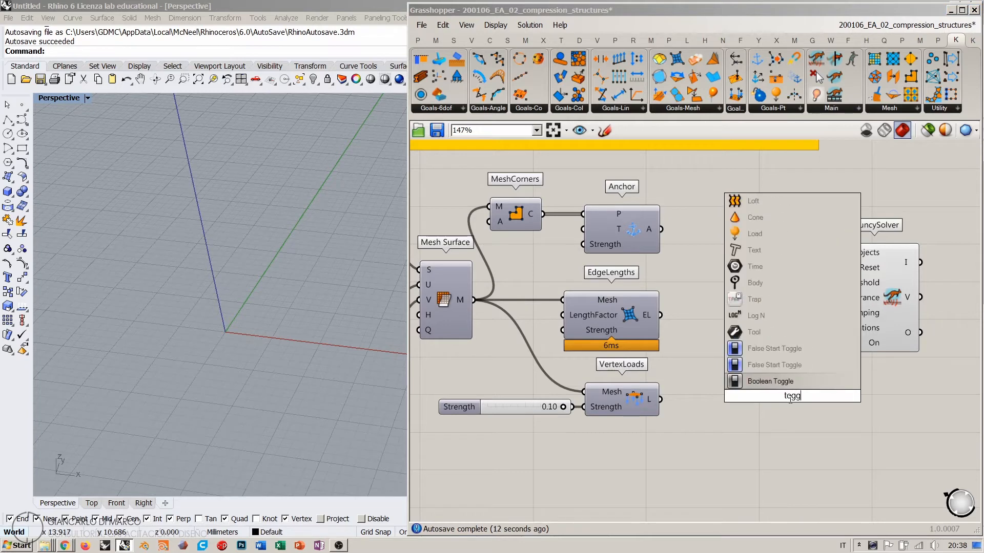
left_click(784, 370)
left_click_drag(826, 343, 836, 397)
left_click_drag(785, 397, 739, 382)
Add a Button above the toggle and connect it to the BouncySolver Reset input
left_click(747, 323)
double_click(748, 323)
type("button")
key("Return")
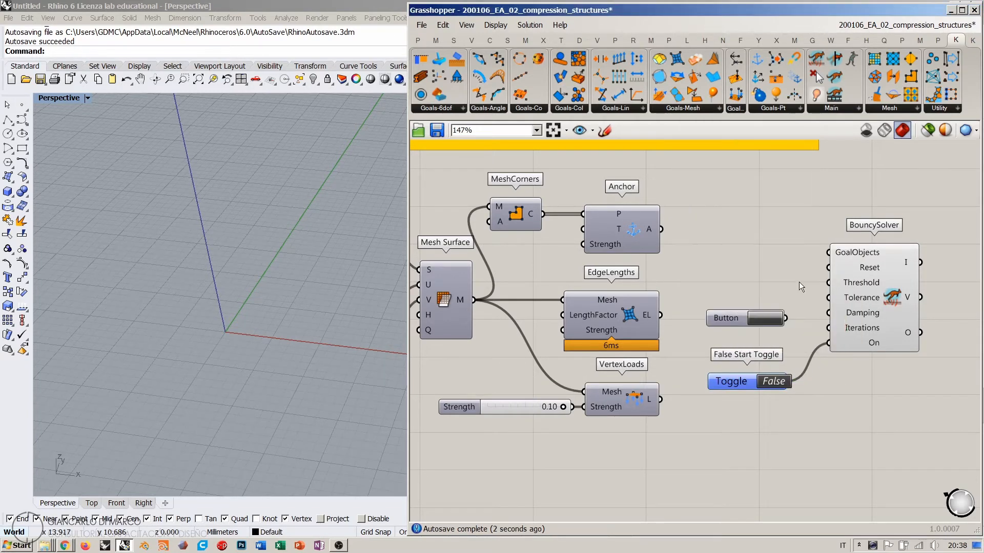
left_click_drag(829, 267, 785, 318)
Connect the Anchor, EdgeLengths and VertexLoads outputs together to the BouncySolver GoalObjects input
left_click_drag(661, 229, 830, 253)
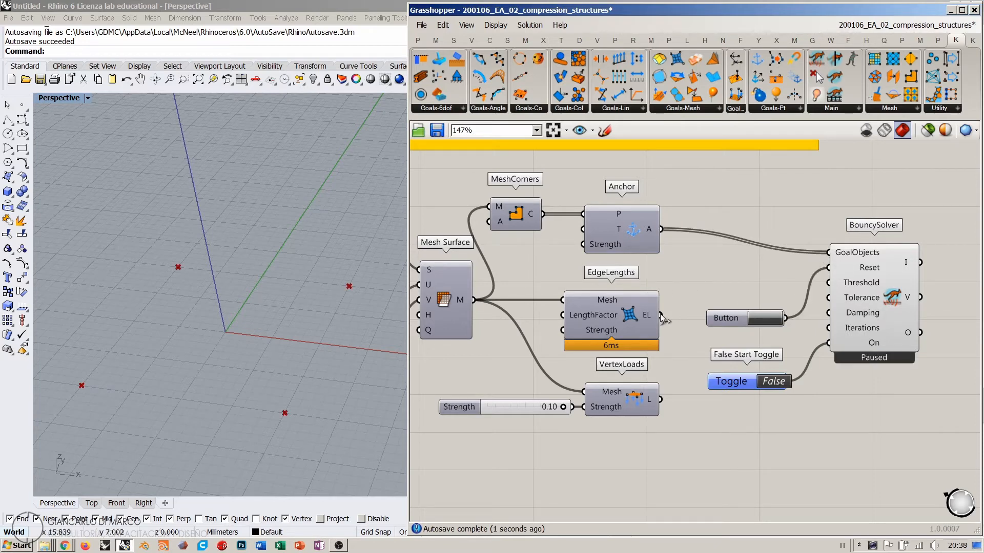
left_click_drag(661, 315, 829, 252)
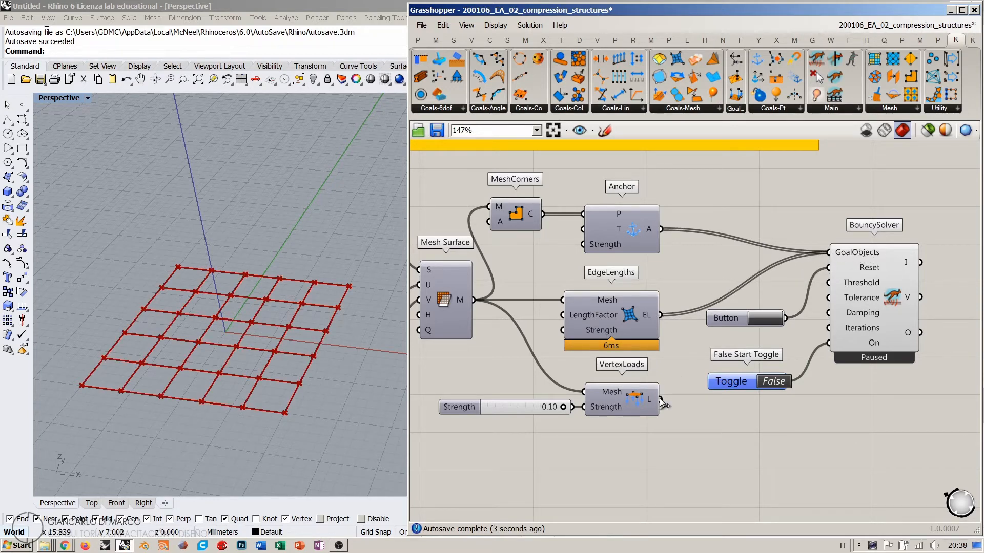
left_click_drag(661, 399, 829, 252)
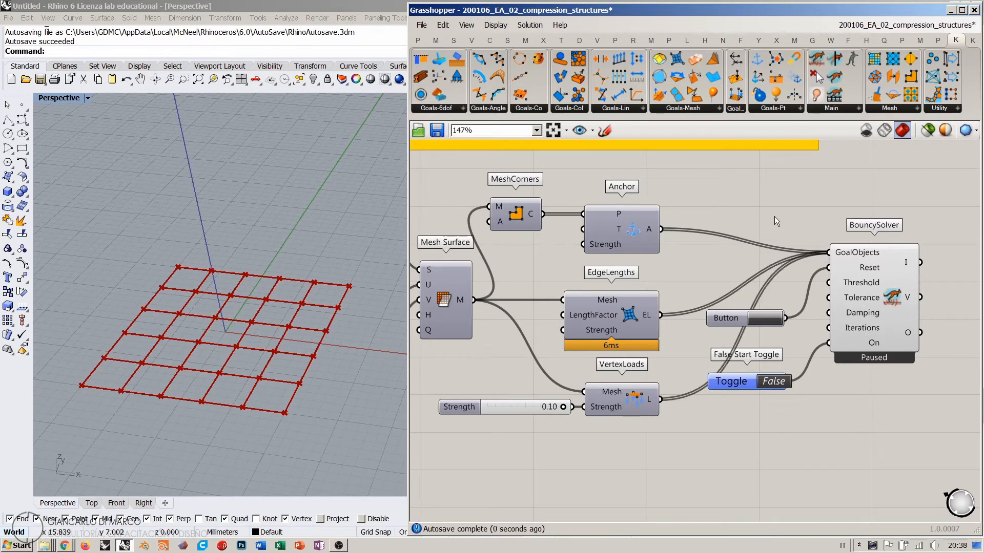
Move the BouncySolver, Button and toggle together below the goals so their wires no longer overlap
left_click_drag(865, 402, 763, 310)
left_click_drag(883, 306, 817, 424)
left_click(778, 296)
Switch the False Start Toggle to True to run the form-finding simulation
right_click_drag(680, 438, 749, 357)
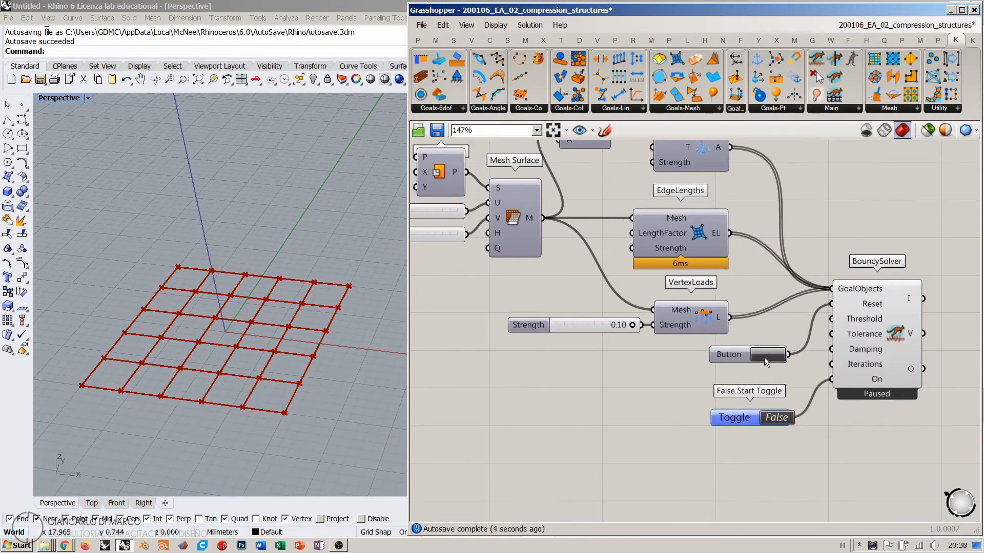
left_click(771, 417)
right_click_drag(307, 358, 390, 314)
Examine the definition from Plane Surface and Mesh Surface through MeshCorners, Anchor, EdgeLengths and VertexLoads, and compare its layout with the earlier examples
right_click_drag(591, 280, 649, 370)
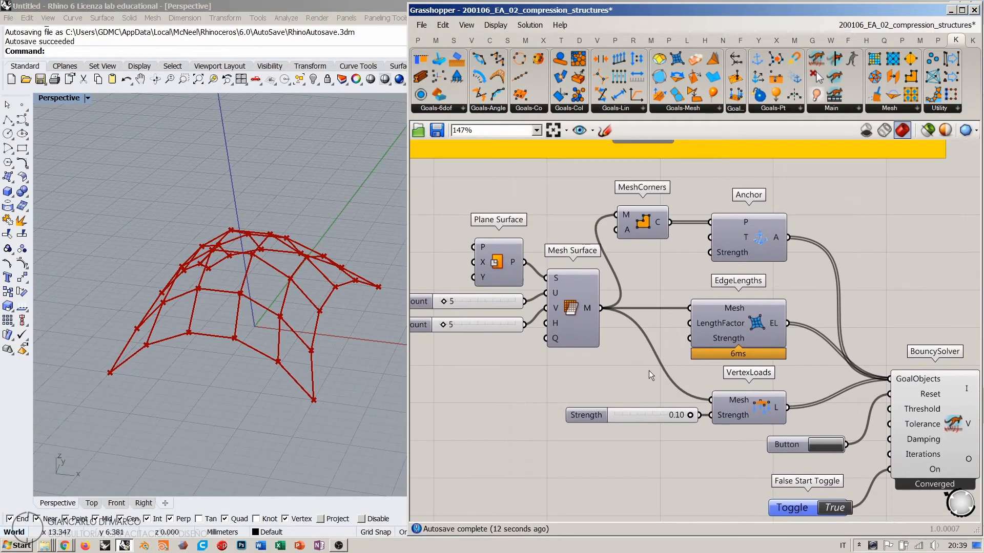
left_click(570, 292)
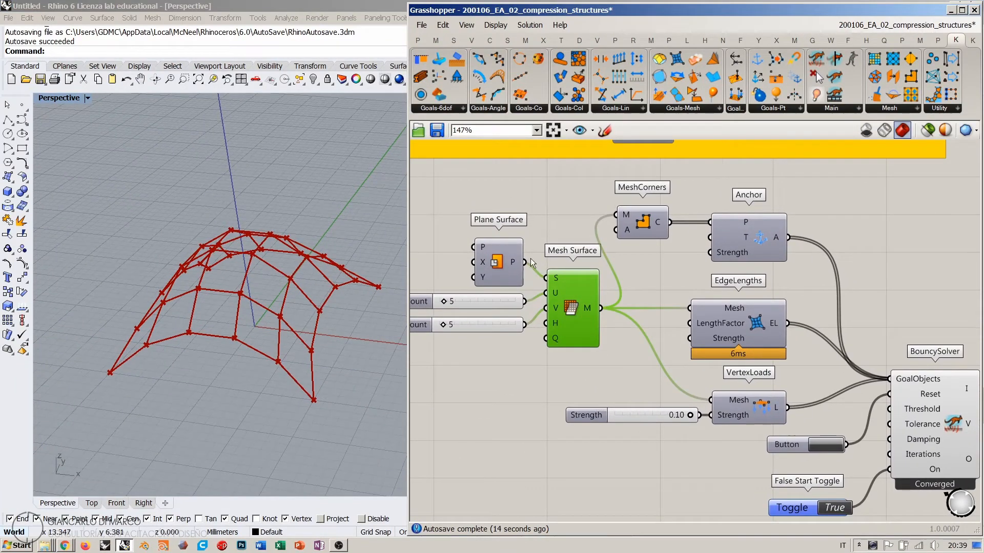
left_click(497, 264)
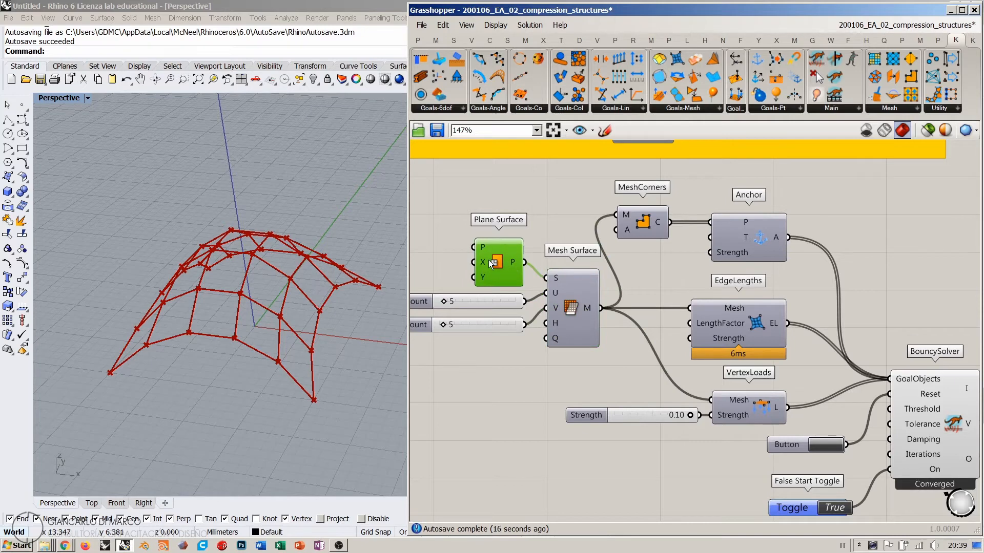
left_click(561, 299)
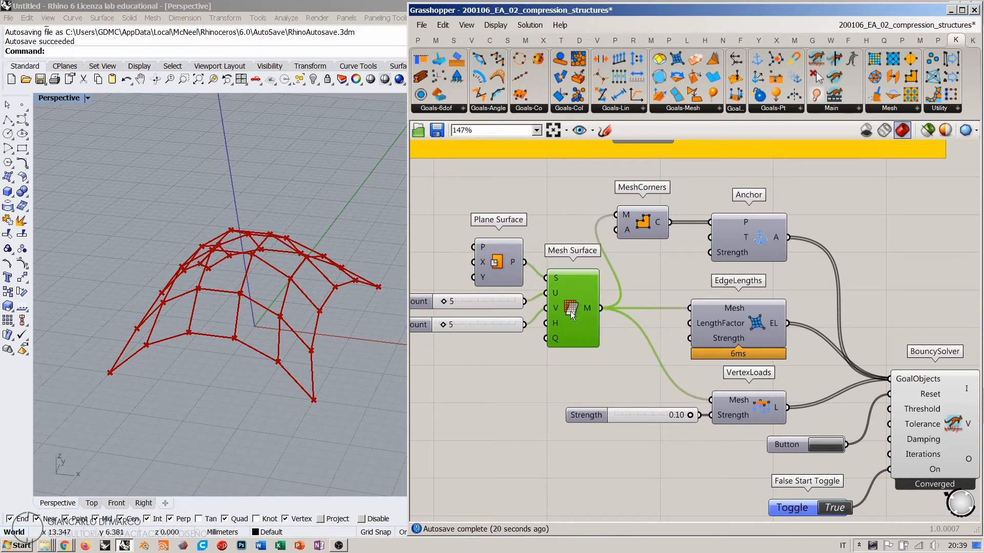
left_click(660, 276)
right_click_drag(665, 277, 638, 270)
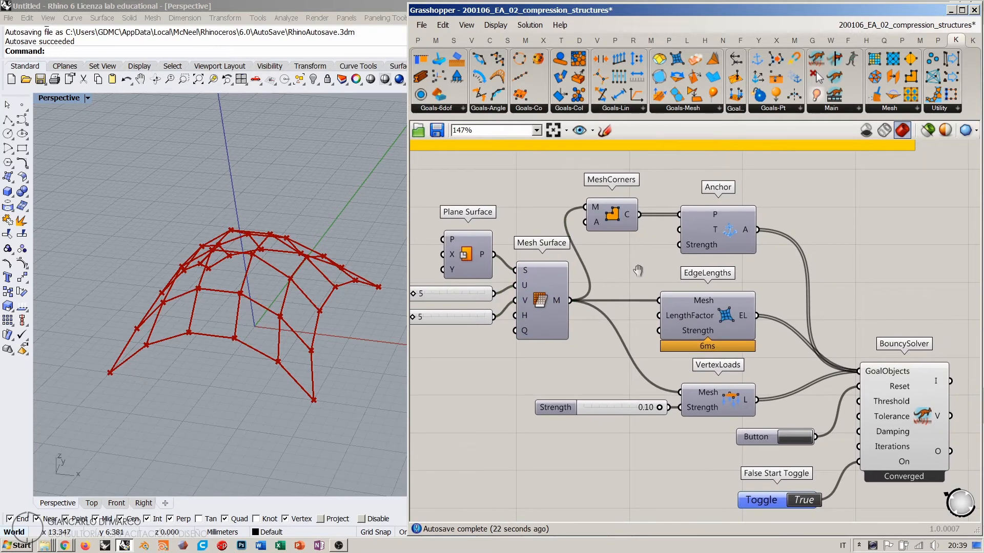
left_click(616, 213)
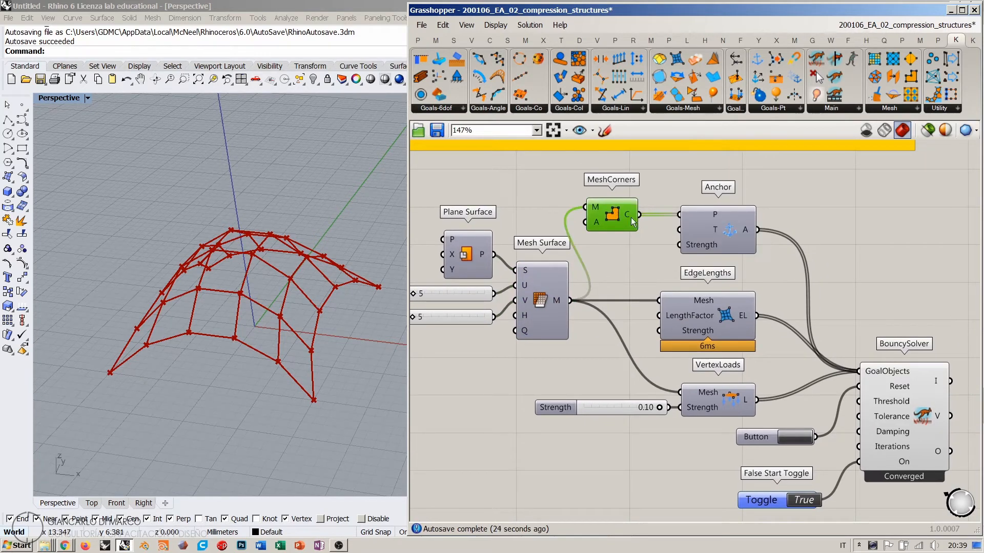
left_click(719, 239)
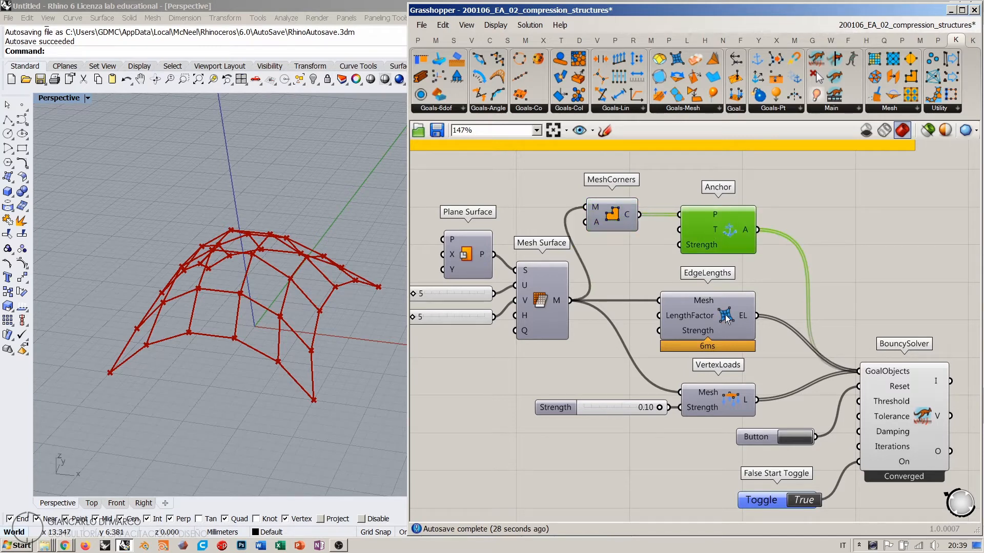
left_click(741, 318)
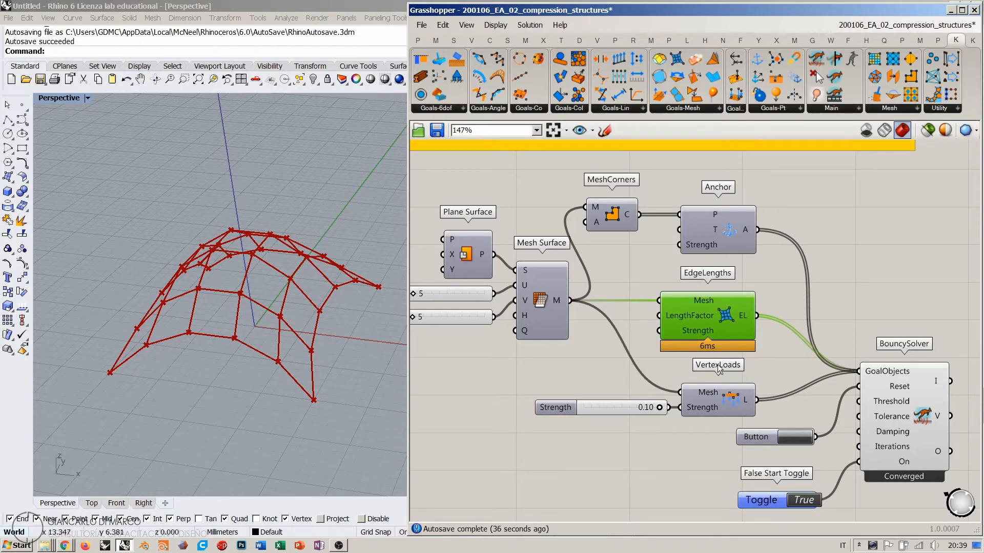
right_click_drag(738, 394, 754, 363)
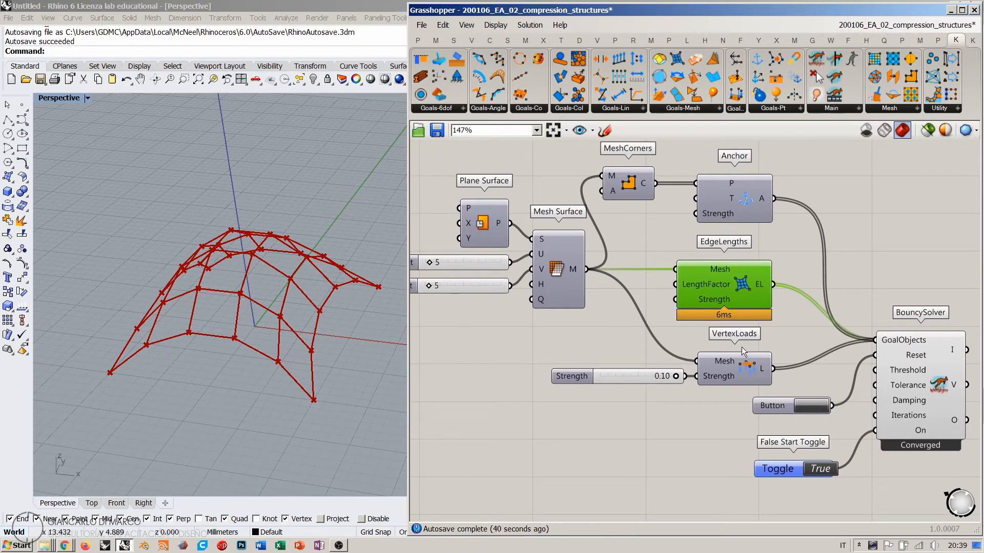
left_click(754, 346)
scroll(751, 345, "down", 3)
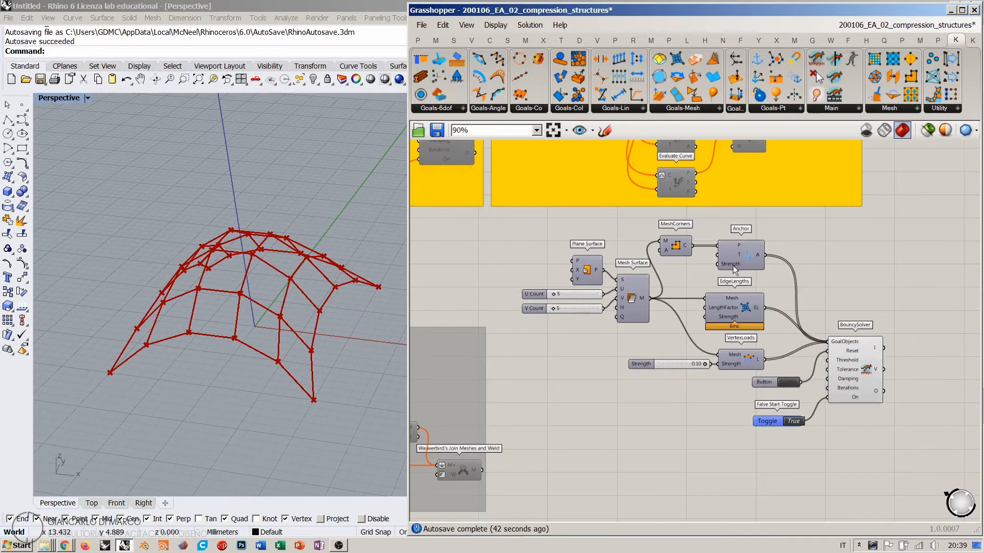
right_click_drag(732, 265, 685, 354)
scroll(668, 353, "down", 2)
right_click_drag(679, 299, 710, 315)
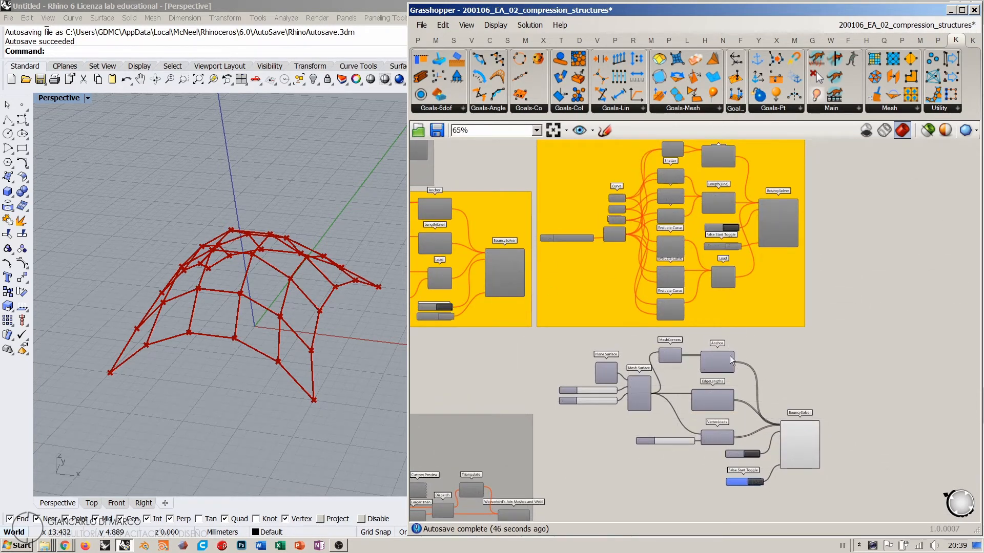
Move the BouncySolver, Button and toggle closer to the goals, placing the Button beneath VertexLoads
scroll(780, 396, "up", 3)
left_click_drag(816, 445, 699, 366)
left_click_drag(776, 351, 735, 357)
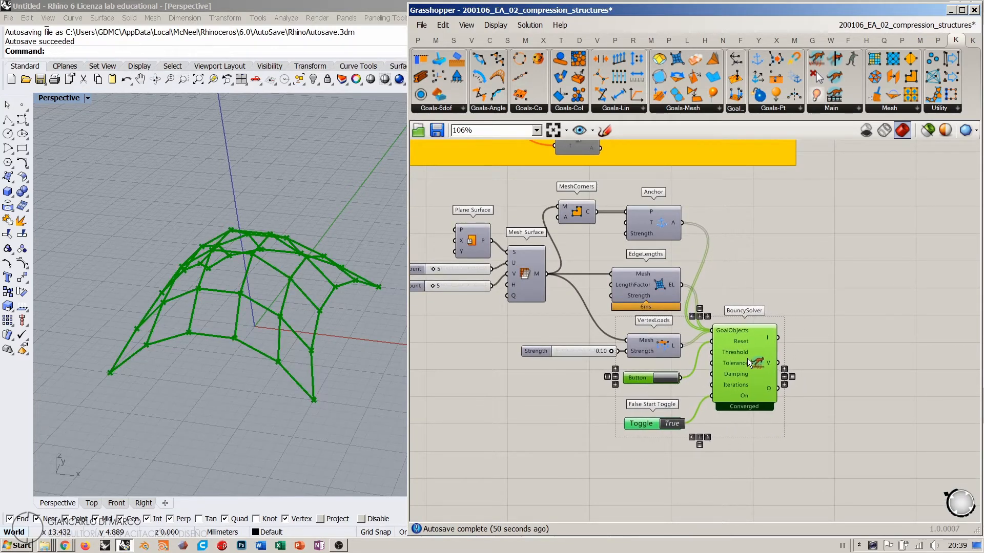
left_click(773, 282)
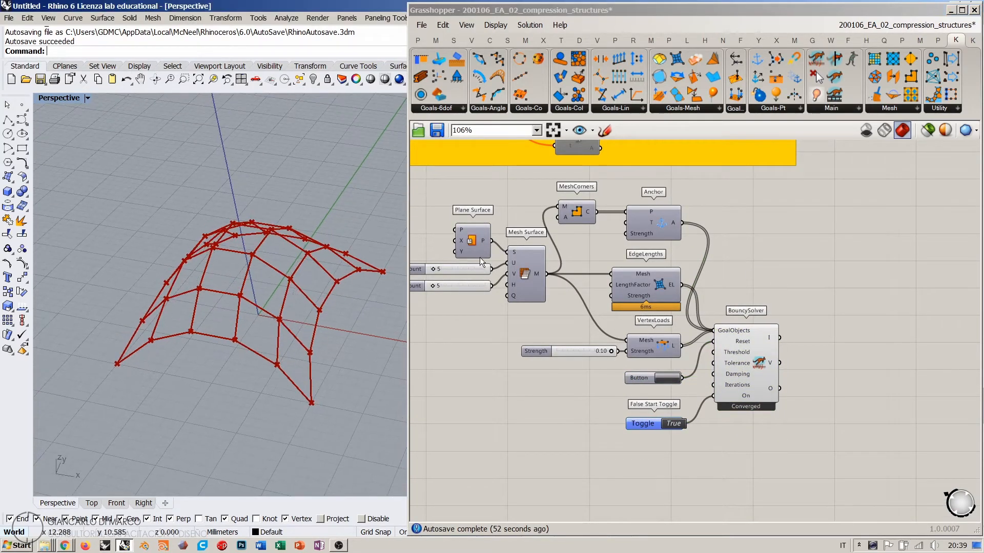
Preview the flat Mesh Surface temporarily to compare it with the form-found structure in the viewport
left_click(520, 271)
key("ctrl+q")
left_click(492, 345)
right_click_drag(256, 341, 316, 348)
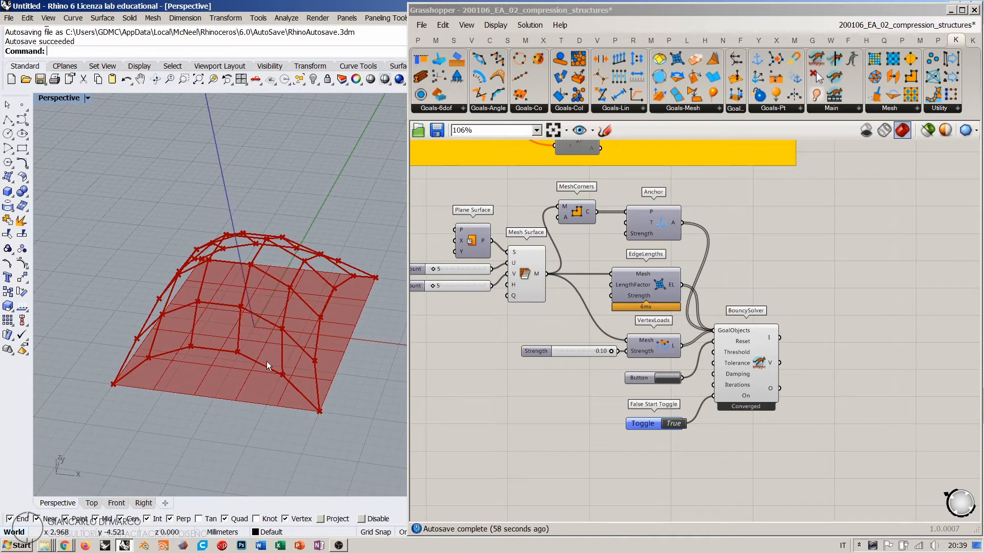
right_click_drag(287, 360, 287, 325)
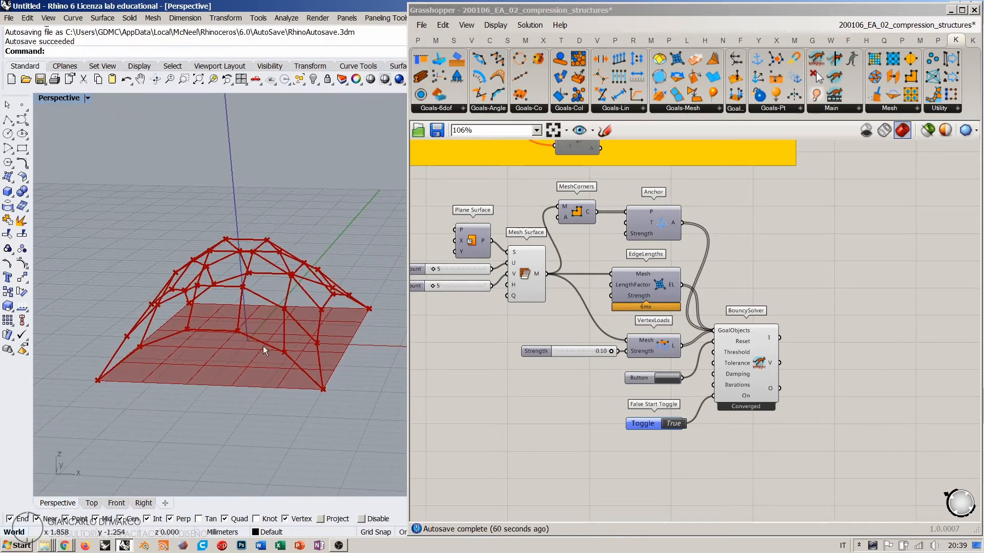
left_click(517, 276)
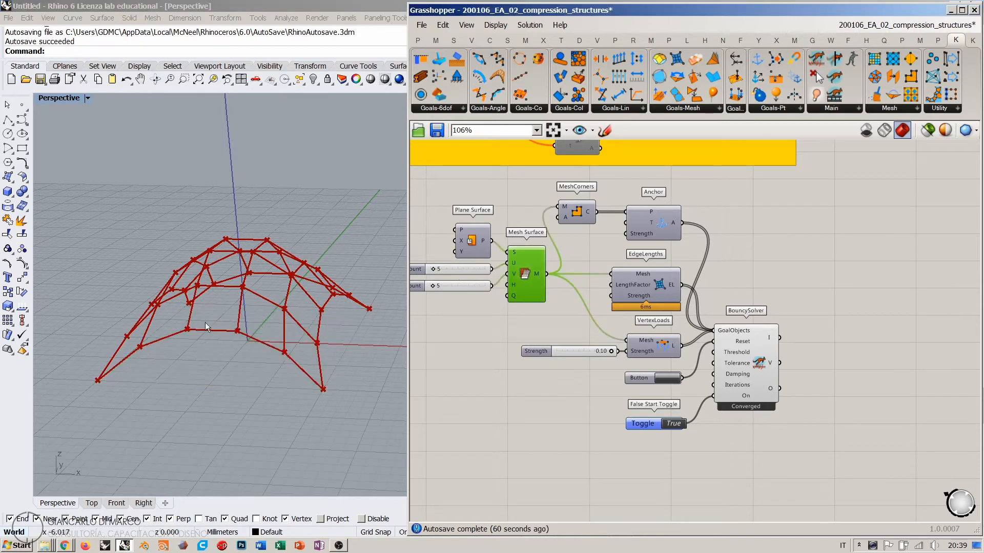
left_click(767, 307)
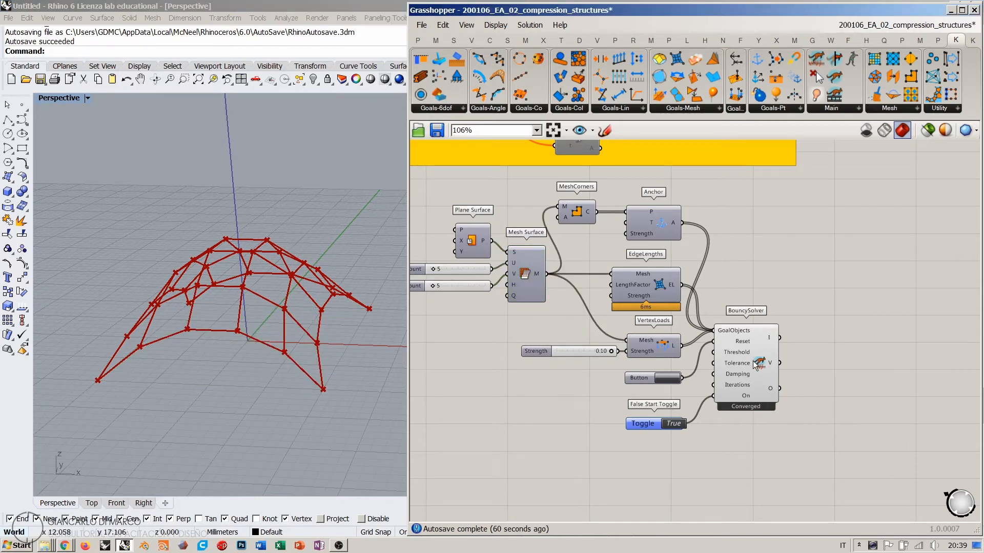
Move the BouncySolver up beside the goals and shift it slightly away from them to clear the wires
left_click(754, 362)
left_click_drag(755, 358, 761, 316)
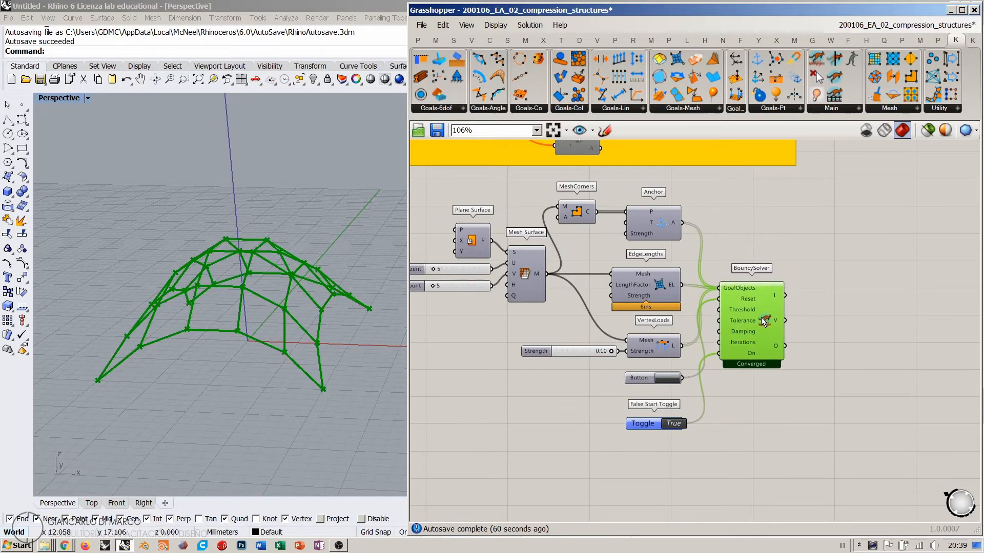
left_click(442, 336)
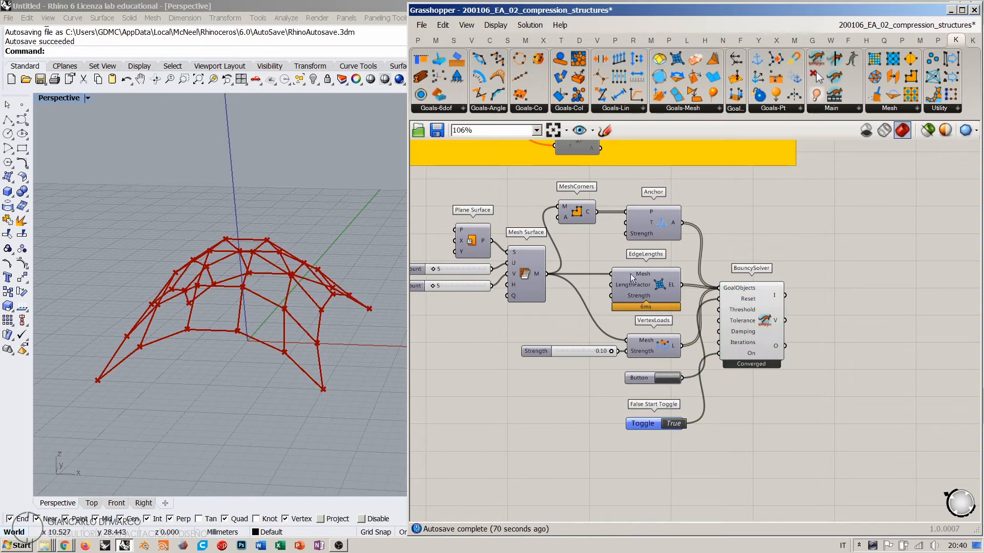
scroll(630, 274, "up", 3)
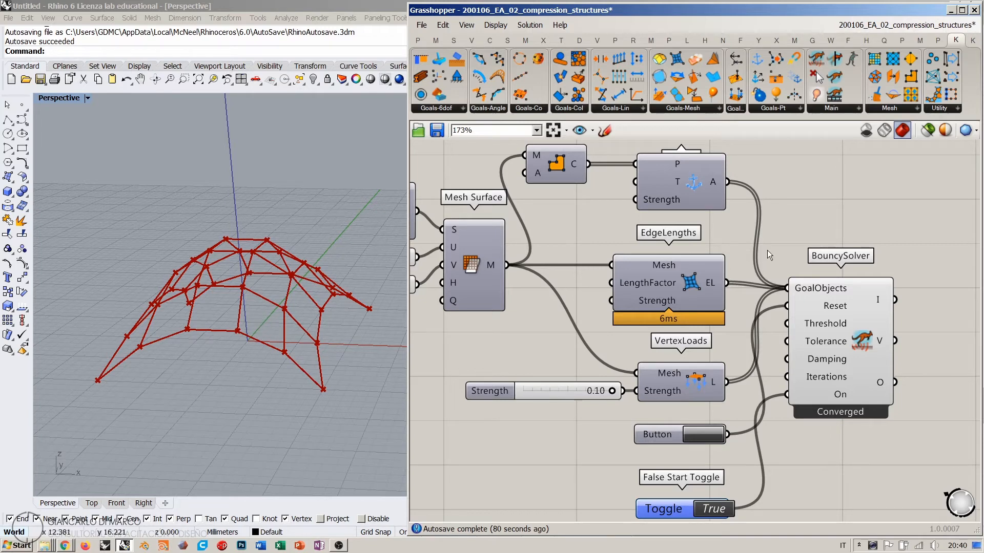
right_click_drag(767, 250, 718, 267)
scroll(718, 267, "down", 3)
left_click(795, 321)
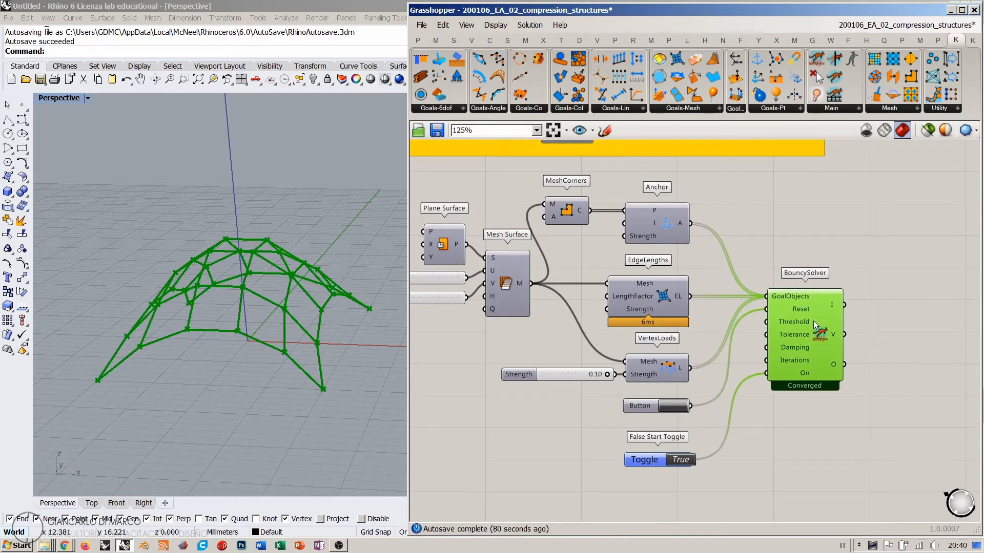
left_click(781, 253)
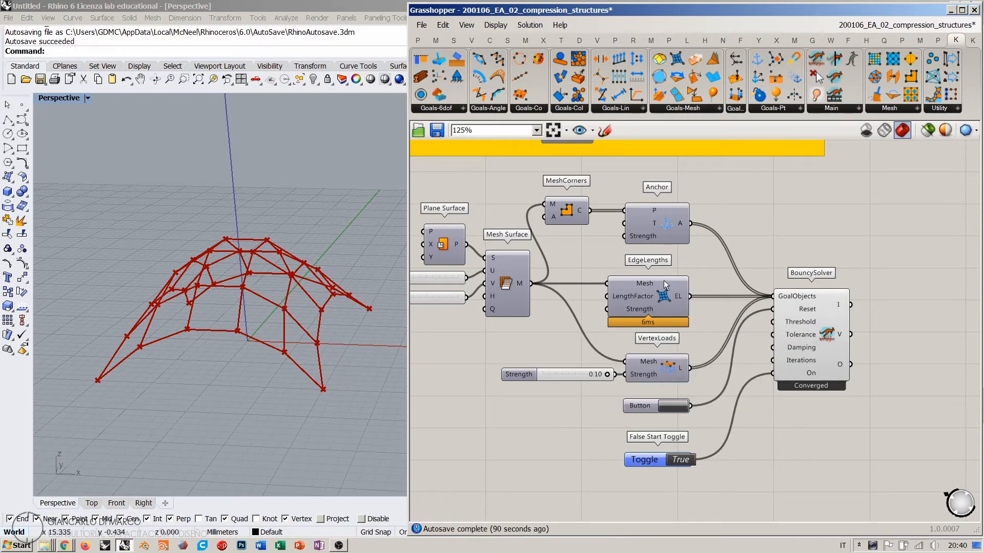
Move MeshCorners and Anchor down, and VertexLoads with its Strength slider up, to tighten the spacing around EdgeLengths
right_click_drag(663, 281, 703, 300)
left_click_drag(713, 213, 596, 253)
mouse_move(698, 237)
left_mouse_down()
mouse_move(696, 264)
mouse_move(695, 248)
left_mouse_up()
left_click_drag(742, 361, 634, 404)
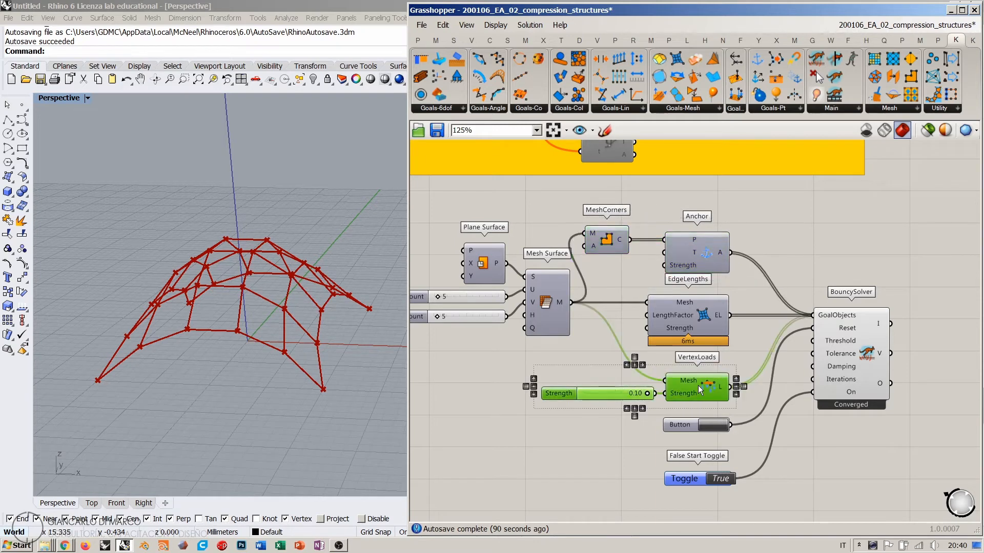
left_click_drag(700, 385, 706, 377)
Move the Button and the False Start Toggle up so they stack closely beneath VertexLoads
left_click(684, 425, "shift")
left_click_drag(684, 426, 682, 412)
left_click(647, 414)
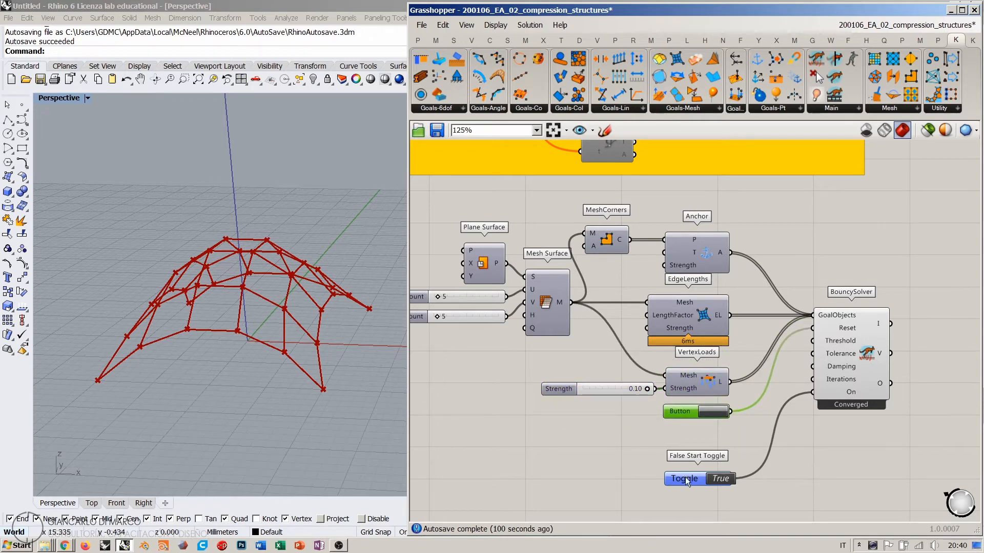
left_click_drag(682, 478, 683, 450)
left_click(793, 254)
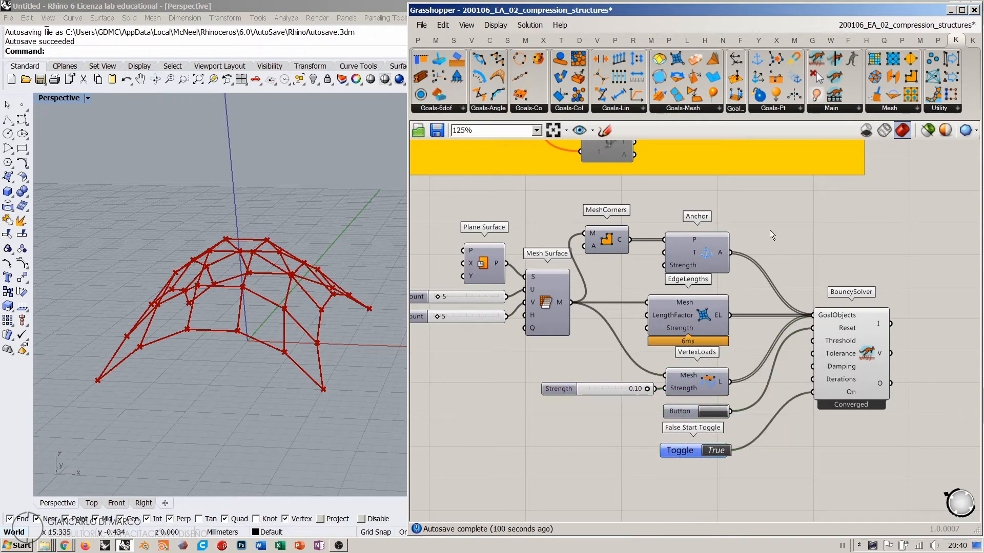
Add Kangaroo's Show component and place it just beneath the False Start Toggle
right_click_drag(770, 230, 805, 252)
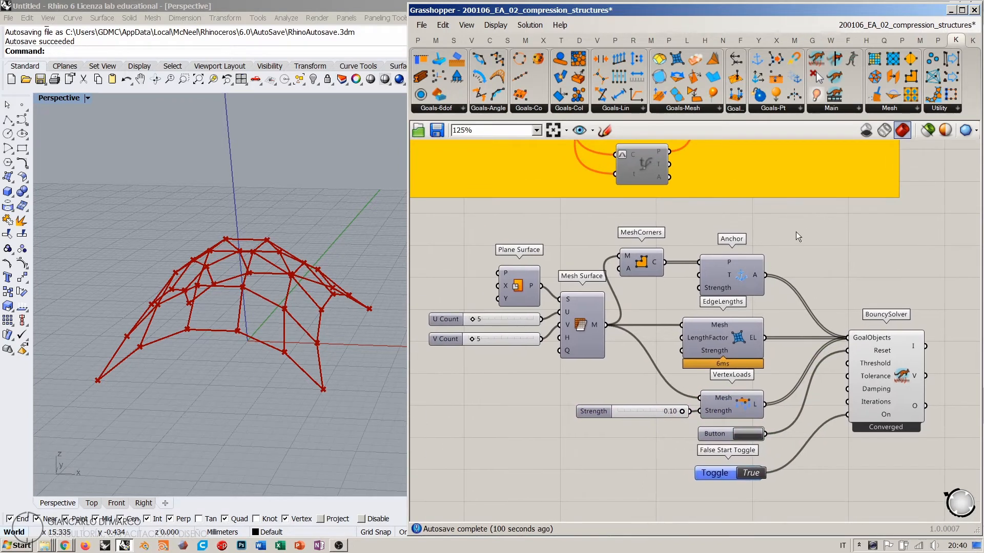
left_click(831, 109)
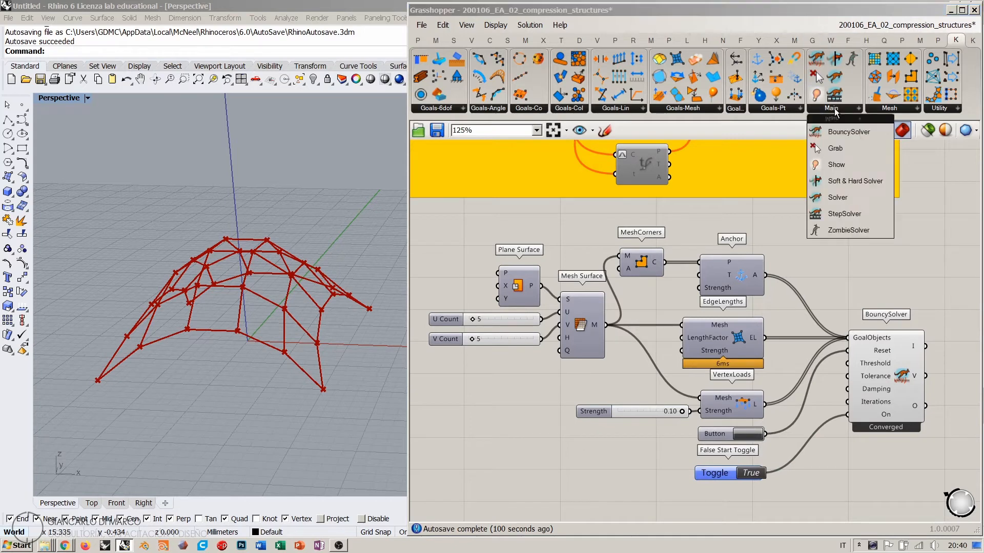
left_click(838, 164)
left_click(734, 218)
left_click_drag(738, 219, 738, 515)
right_click_drag(745, 427, 750, 337)
left_click_drag(751, 420, 757, 422)
left_click(800, 402)
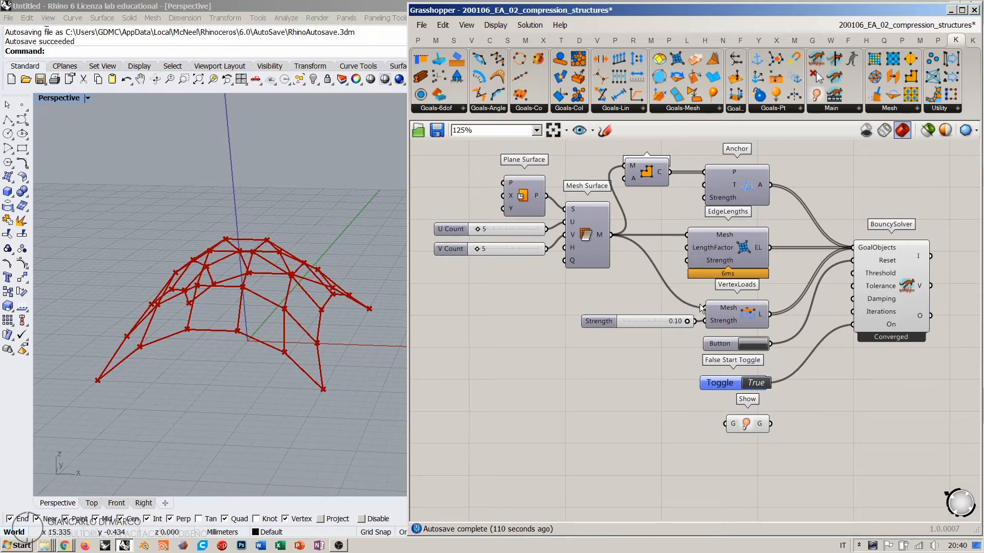
Preview the flat Mesh Surface temporarily and highlight the BouncySolver to compare their geometry in the viewport
left_click(586, 234)
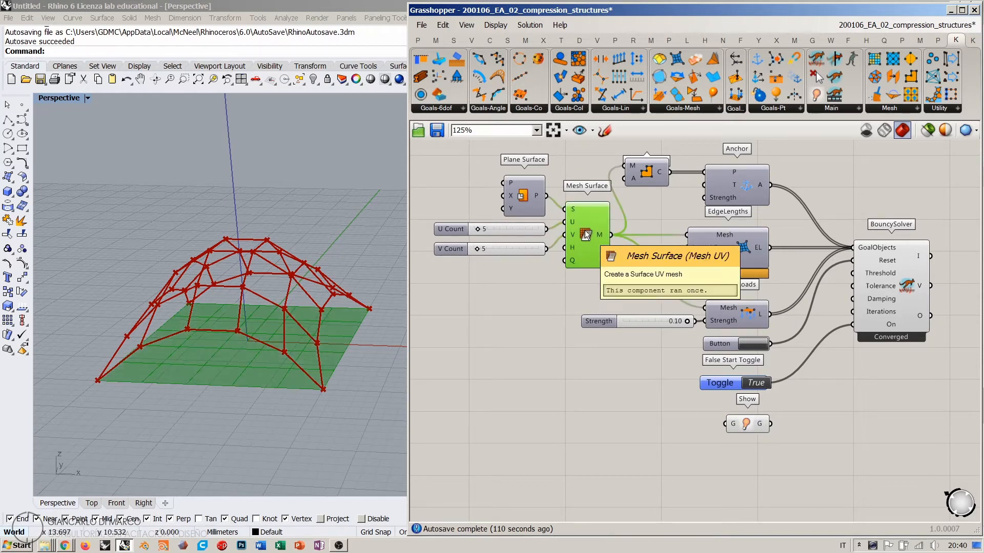
key("ctrl+q")
left_click(910, 292)
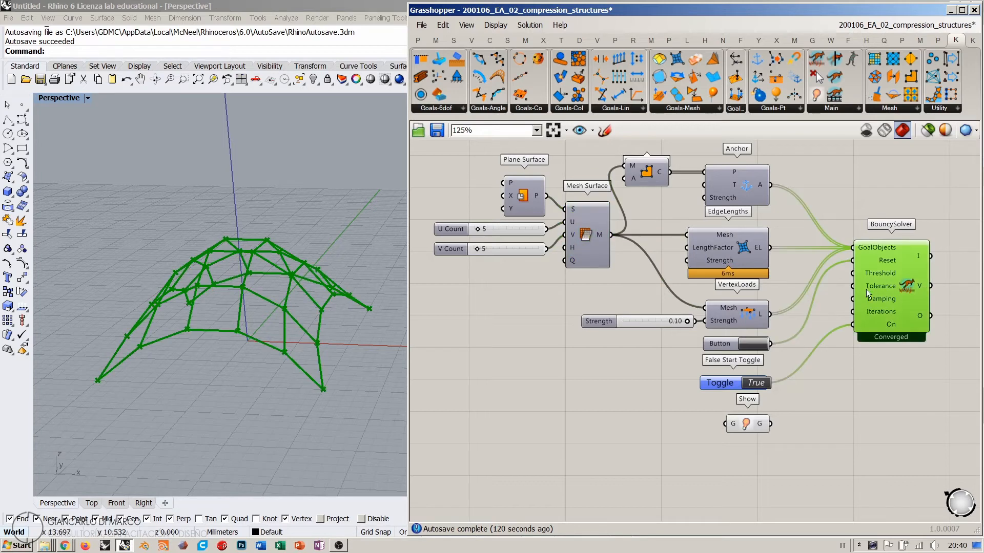
left_click(863, 410)
Connect the Mesh Surface output to Show and add Show's output to the BouncySolver's GoalObjects
mouse_move(616, 239)
left_mouse_down()
mouse_move(676, 367)
mouse_move(725, 429)
mouse_move(792, 370)
mouse_move(813, 262)
mouse_move(825, 272)
mouse_move(848, 241)
left_mouse_up()
left_click(738, 430)
left_click(862, 207)
right_click_drag(298, 281, 297, 246)
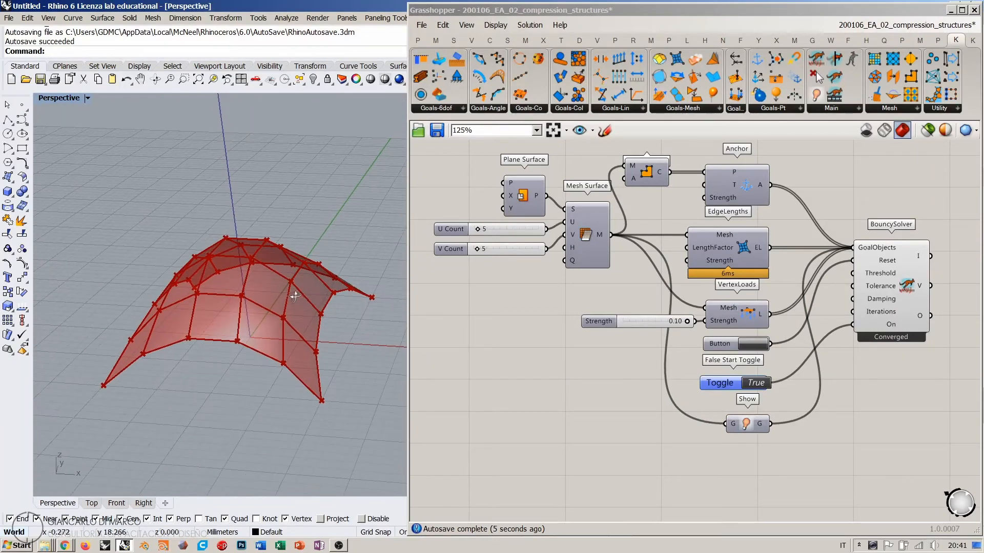
Reset the BouncySolver to rerun the form finding with the shown mesh and inspect the relaxed shell
left_click(750, 349)
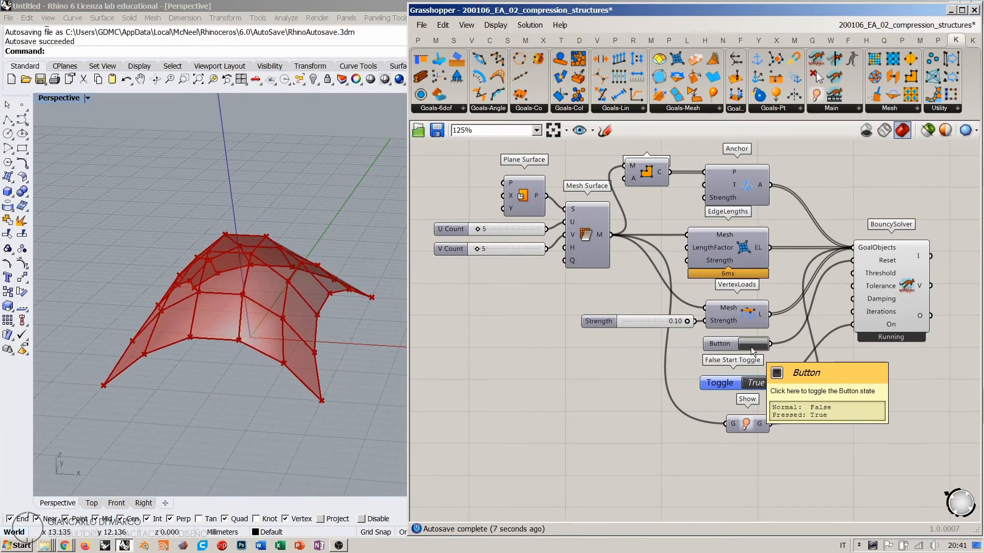
right_click_drag(288, 325, 295, 266)
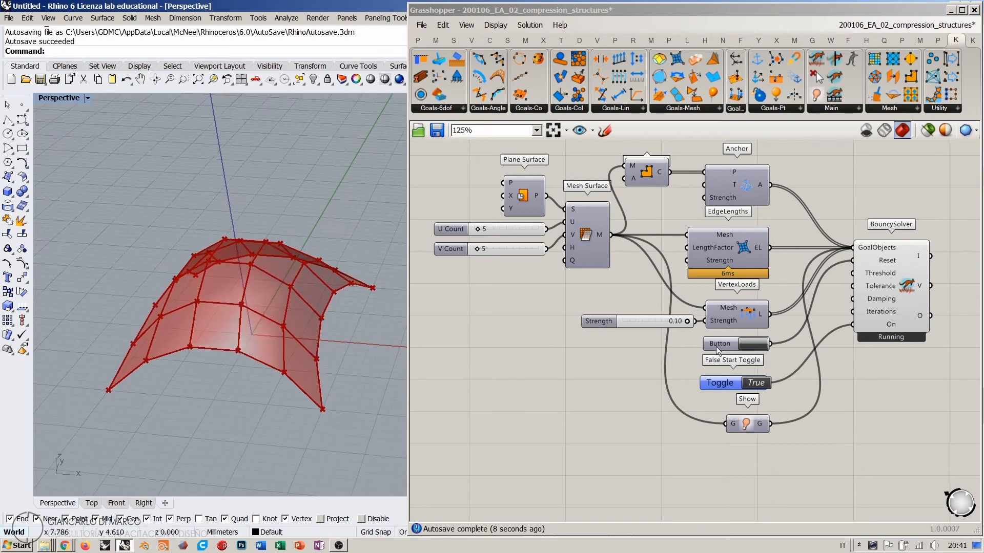
left_click(758, 344)
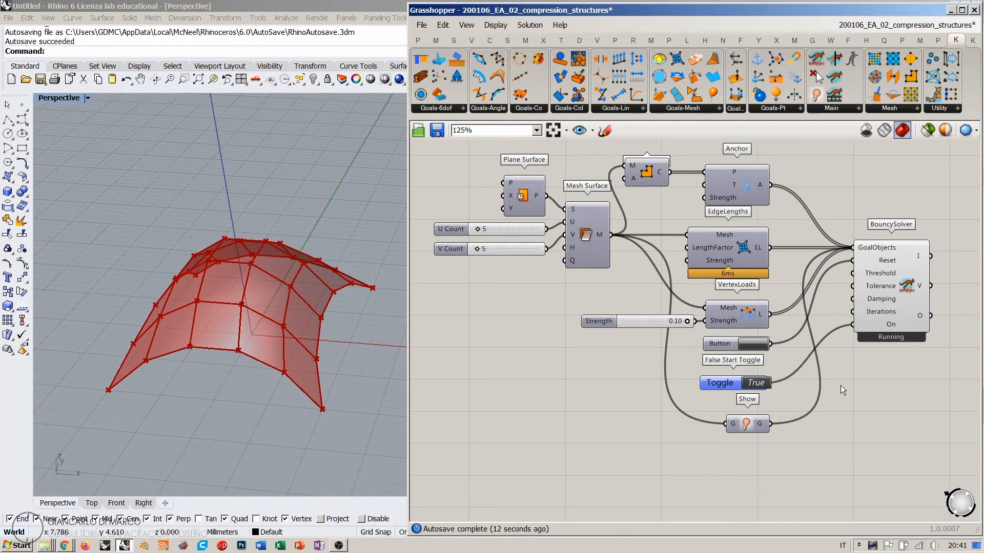
right_click_drag(860, 394, 762, 383)
left_click(241, 302)
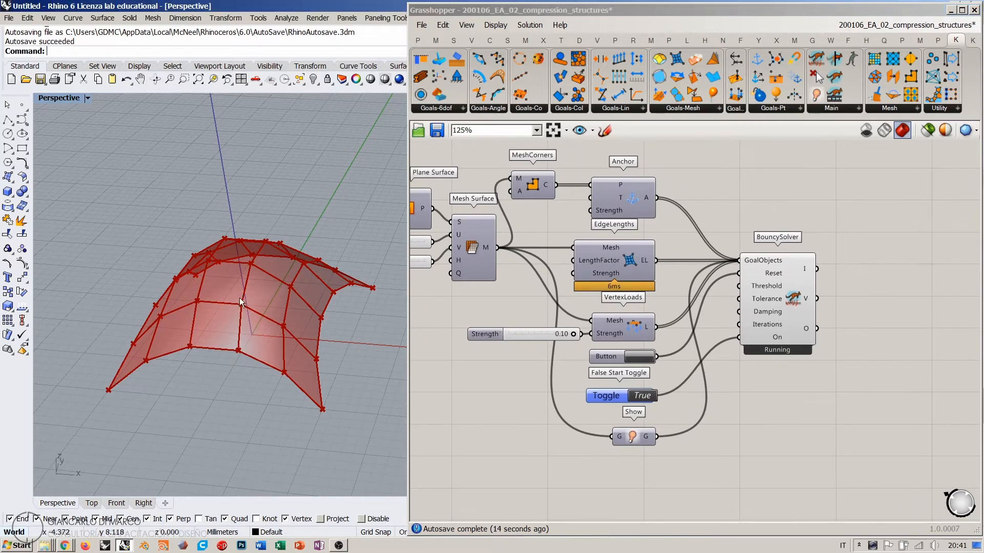
mouse_move(240, 298)
right_mouse_down()
mouse_move(241, 354)
mouse_move(239, 292)
right_mouse_up()
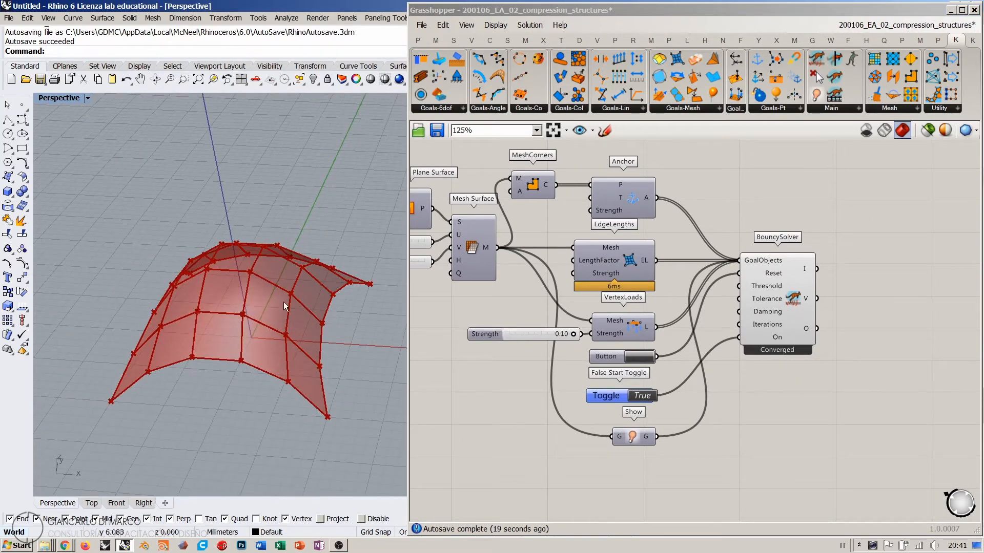
Reset the BouncySolver once more and set the False Start Toggle to False to pause the simulation
scroll(657, 356, "up", 4)
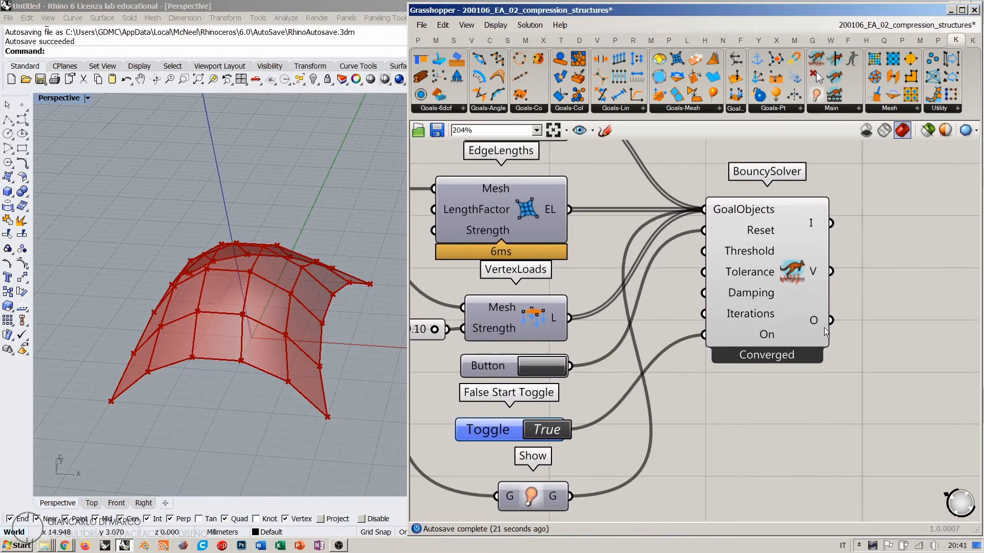
left_click(539, 368)
left_click(791, 278)
left_click(764, 413)
double_click(544, 433)
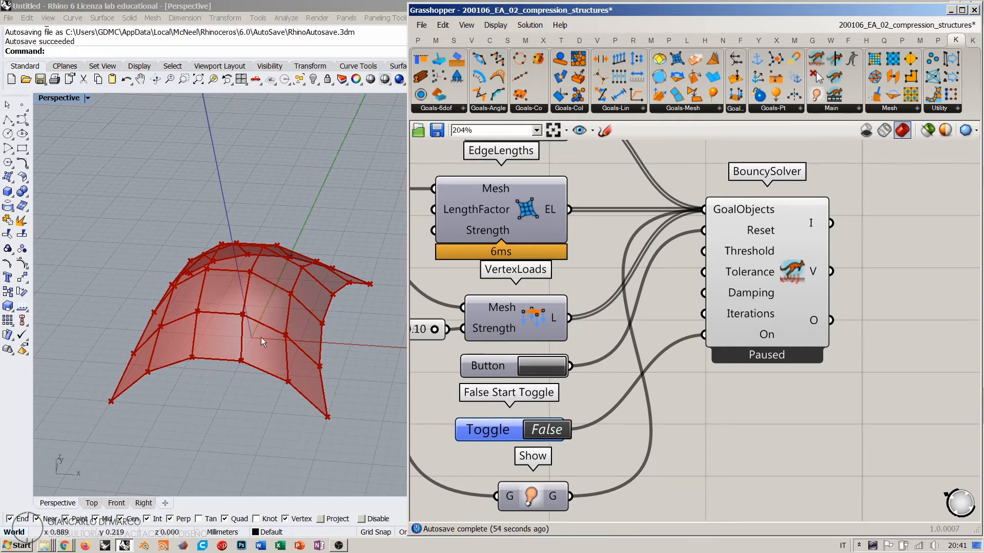
Add a Panel beside the BouncySolver and connect the solver's O output to it
right_click_drag(857, 324, 718, 331)
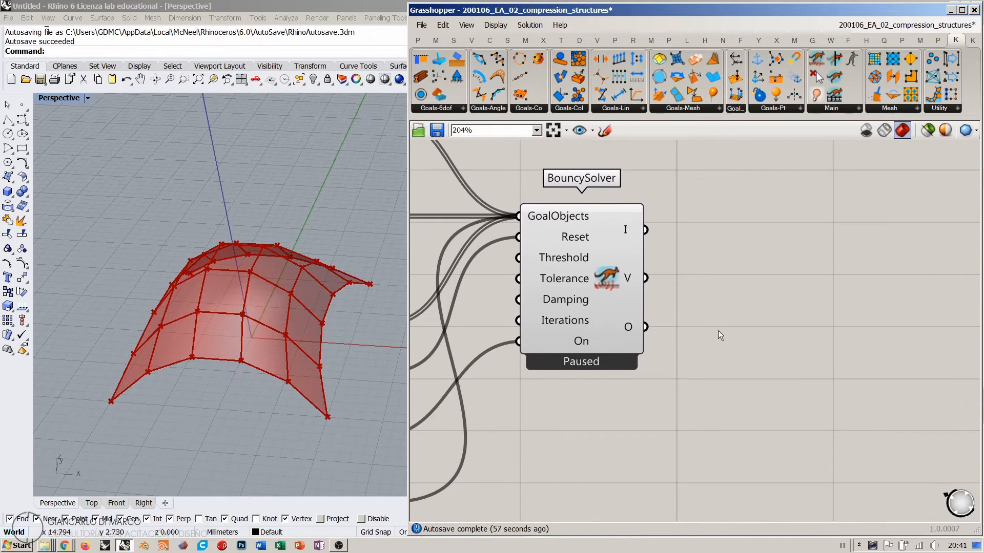
right_click_drag(256, 267, 265, 364)
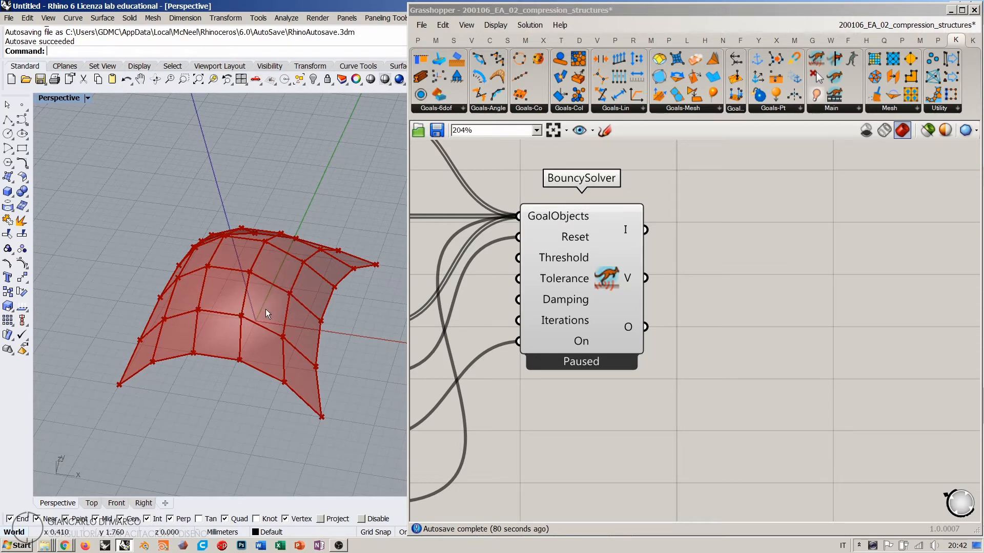
mouse_move(278, 317)
right_mouse_down()
mouse_move(273, 280)
mouse_move(275, 307)
right_mouse_up()
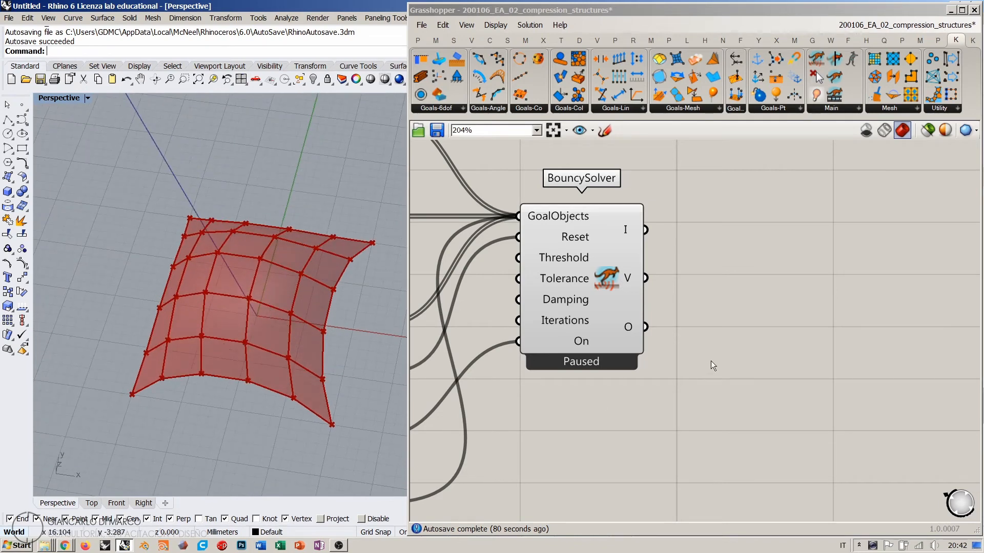
double_click(720, 316)
type("panel")
key("Return")
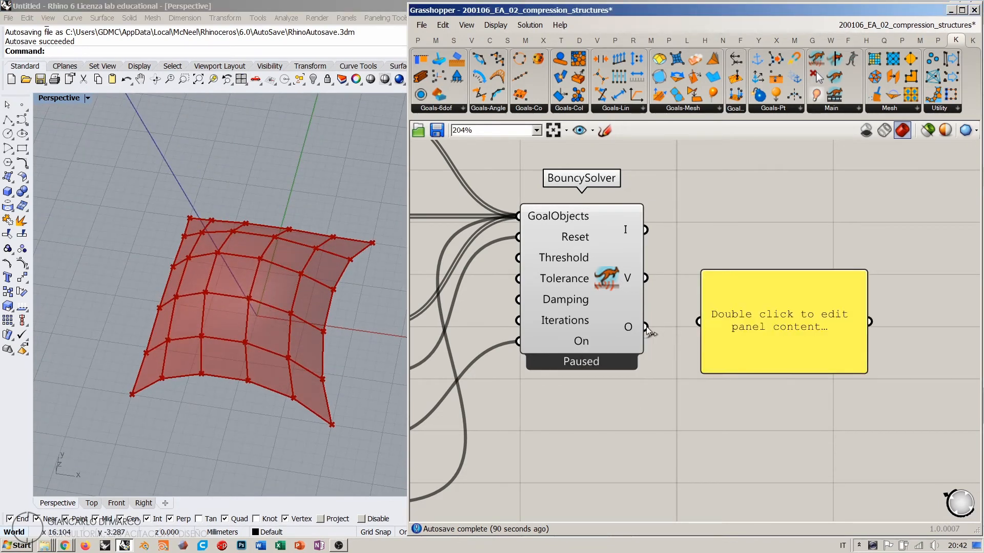
left_click_drag(645, 327, 684, 501)
Widen the output Panel, shift it up and lengthen it so that more list entries fit
scroll(707, 333, "down", 3)
right_click_drag(744, 314, 702, 286)
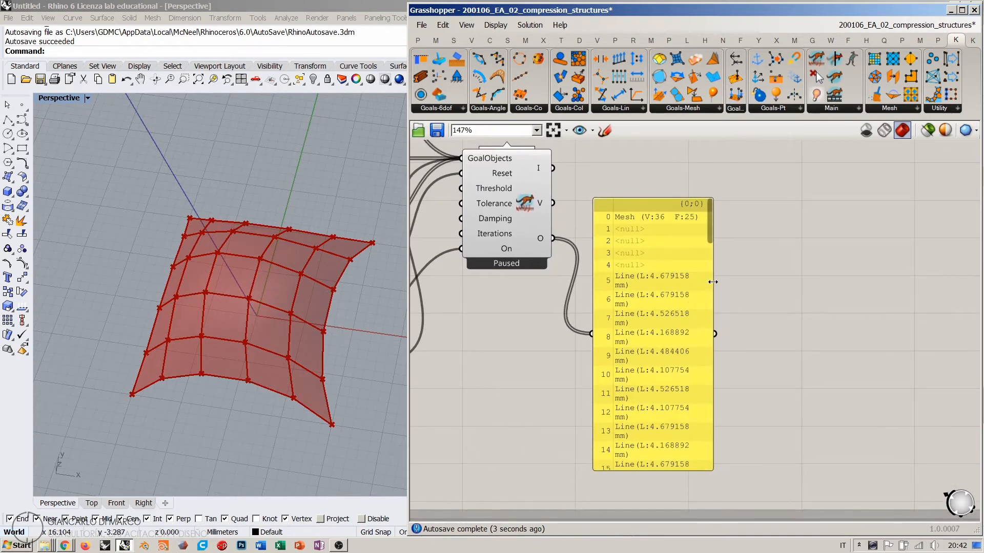
left_click_drag(712, 282, 789, 284)
scroll(752, 367, "down", 2)
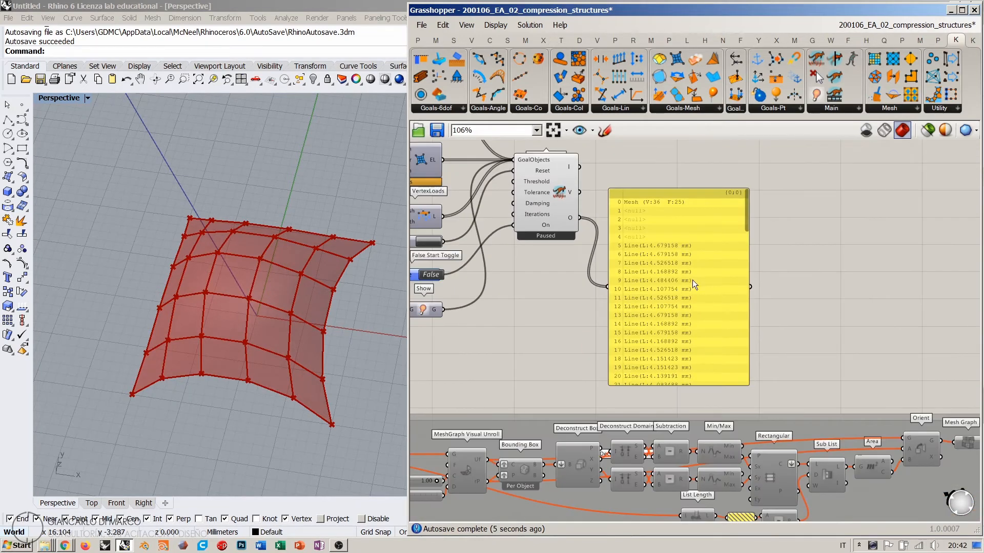
left_click_drag(693, 280, 699, 250)
scroll(705, 234, "up", 1)
left_click_drag(674, 378, 674, 414)
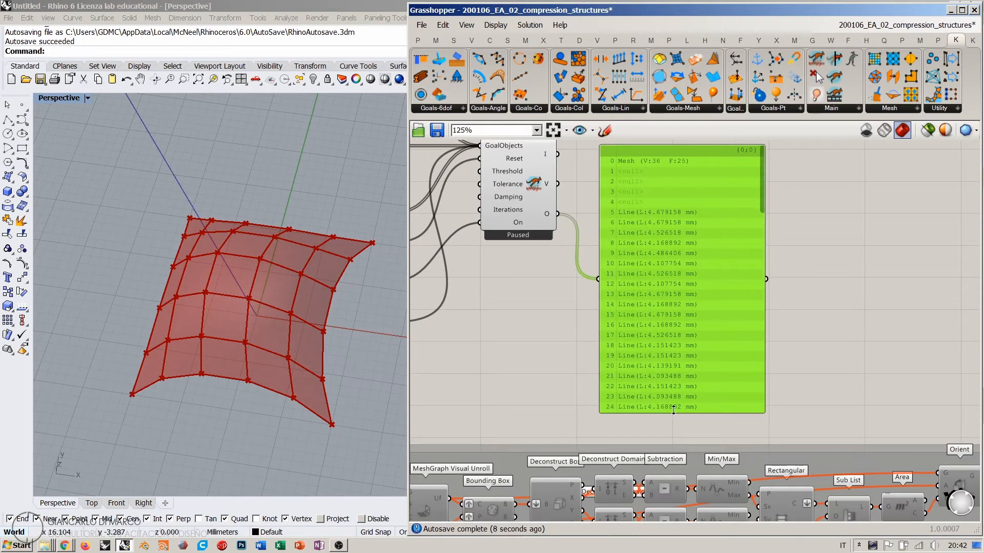
Examine the mesh, null and line entries in the Panel and compare them with the goals feeding the solver
scroll(713, 186, "up", 1)
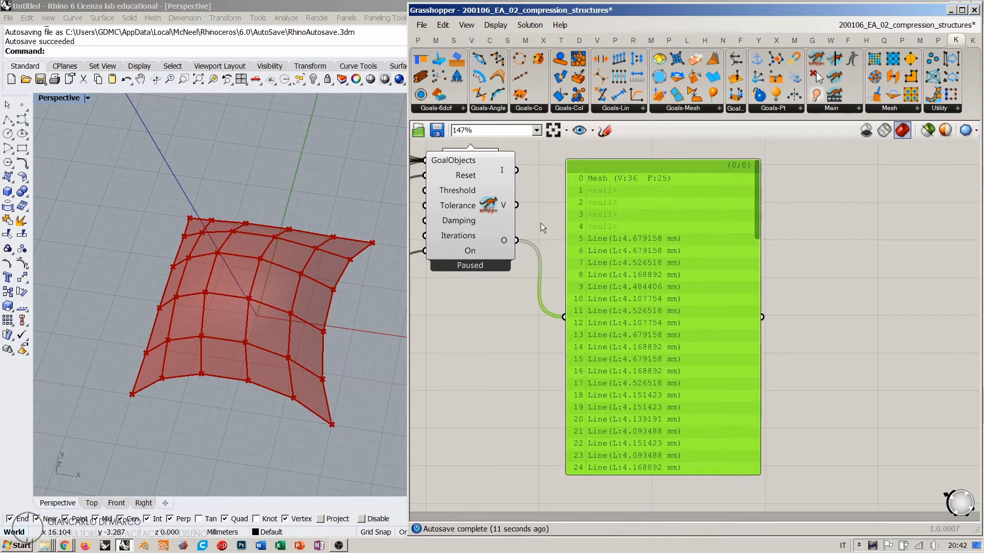
right_click_drag(541, 224, 701, 232)
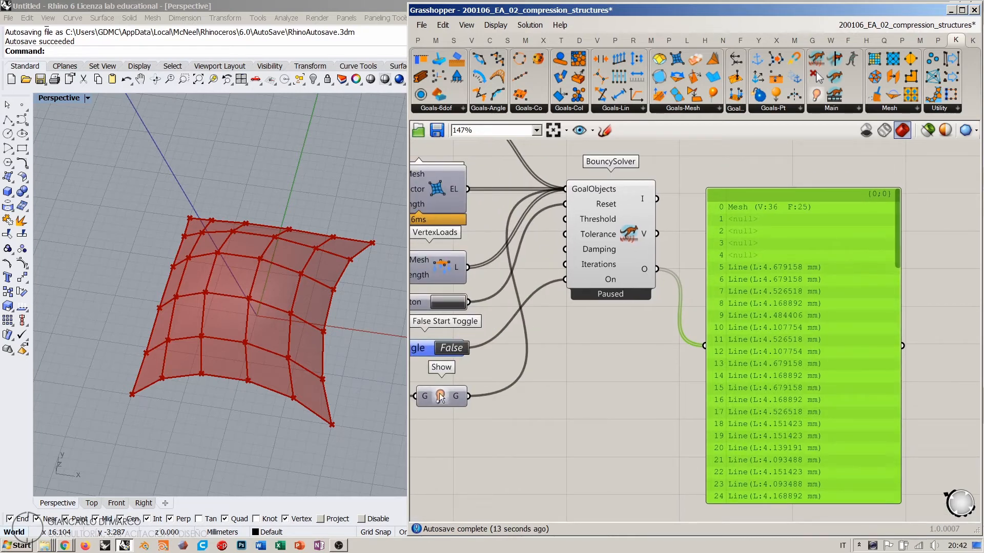
right_click_drag(763, 238, 633, 227)
left_click_drag(791, 194, 791, 327)
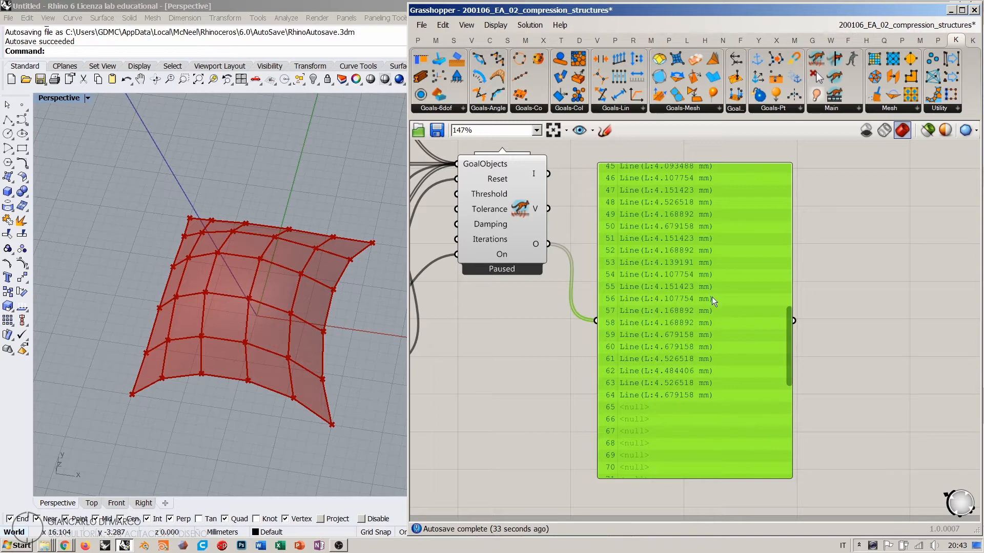
Add a Mesh Edges component below the Strength slider and connect the Mesh Surface output to it
right_click_drag(539, 305, 770, 304)
right_click_drag(601, 300, 741, 360)
double_click(537, 395)
type("mesh")
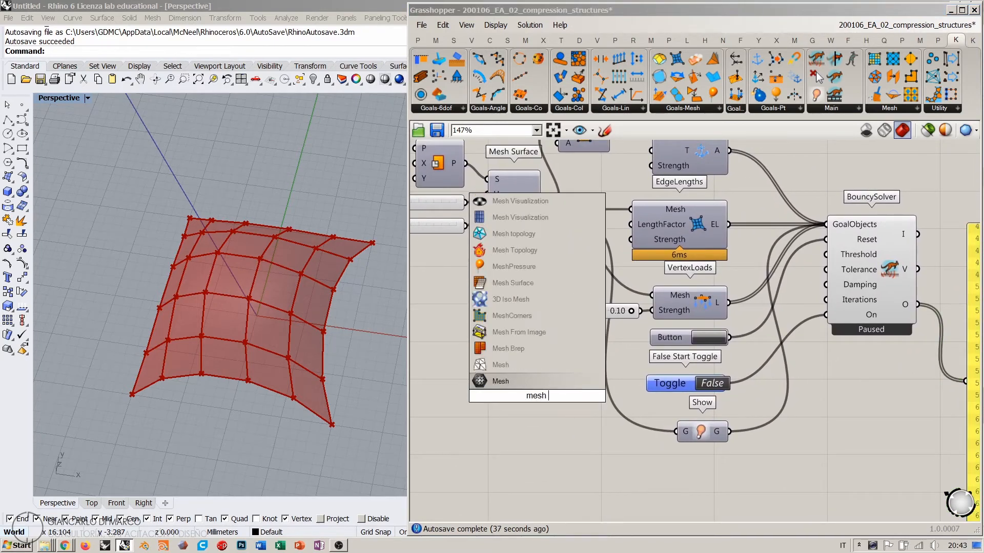
type("edges")
key("Return")
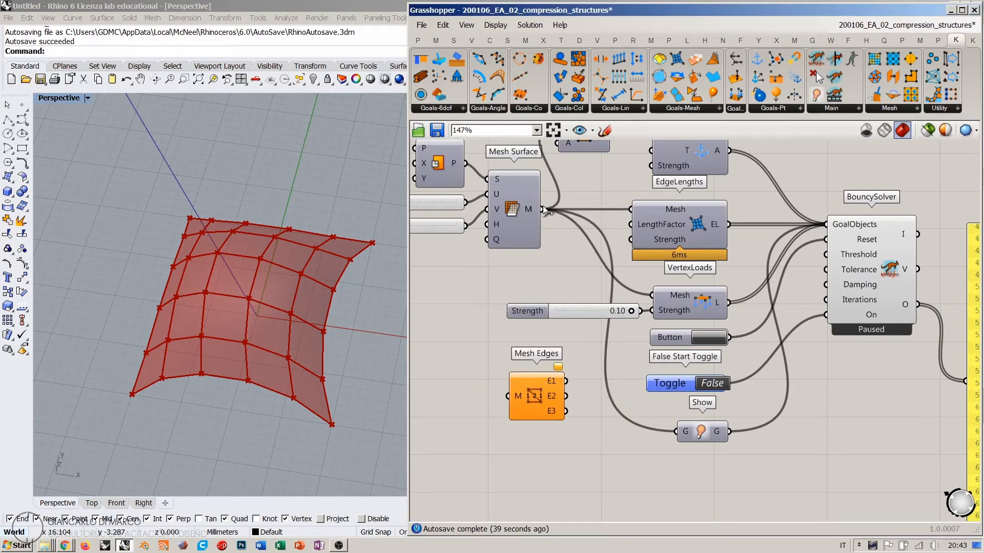
left_click_drag(542, 210, 507, 395)
right_click_drag(610, 451, 584, 390)
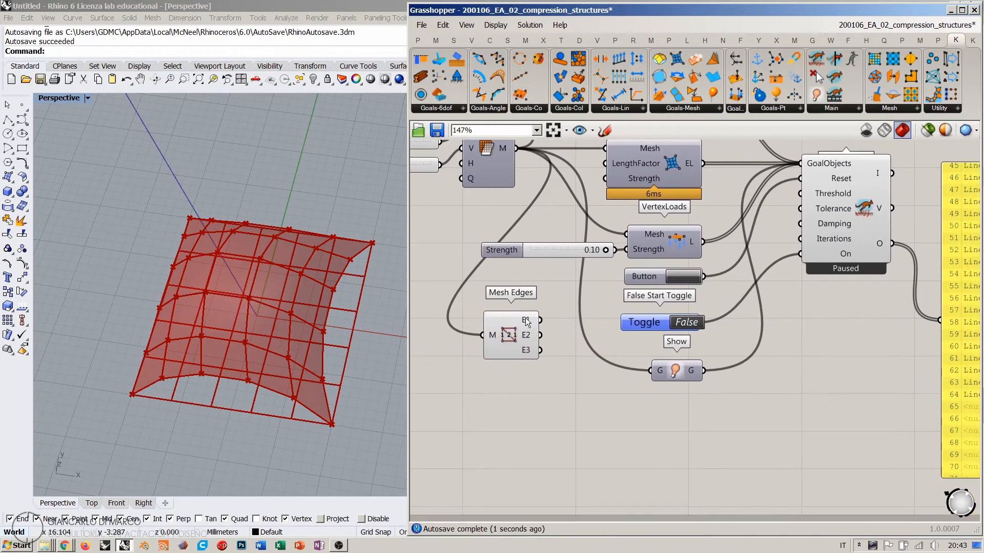
Inspect the E1 and E2 outputs of Mesh Edges and undo its wire and placement
mouse_move(527, 322)
mouse_move(526, 336)
key("ctrl+z")
key("ctrl+z")
Review the remaining entries at the end of the solver's output list and delete the Panel
right_click_drag(819, 311, 564, 325)
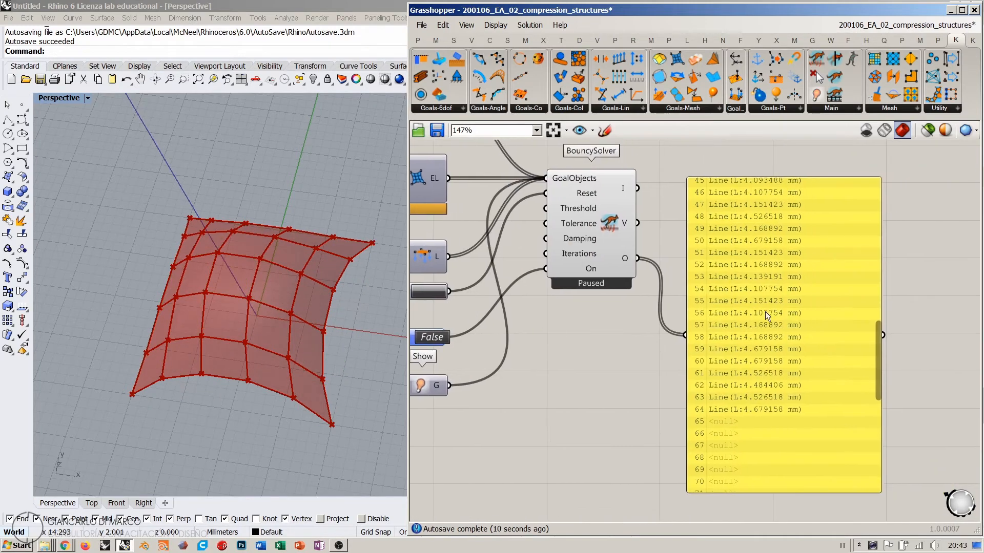
right_click_drag(770, 331, 686, 315)
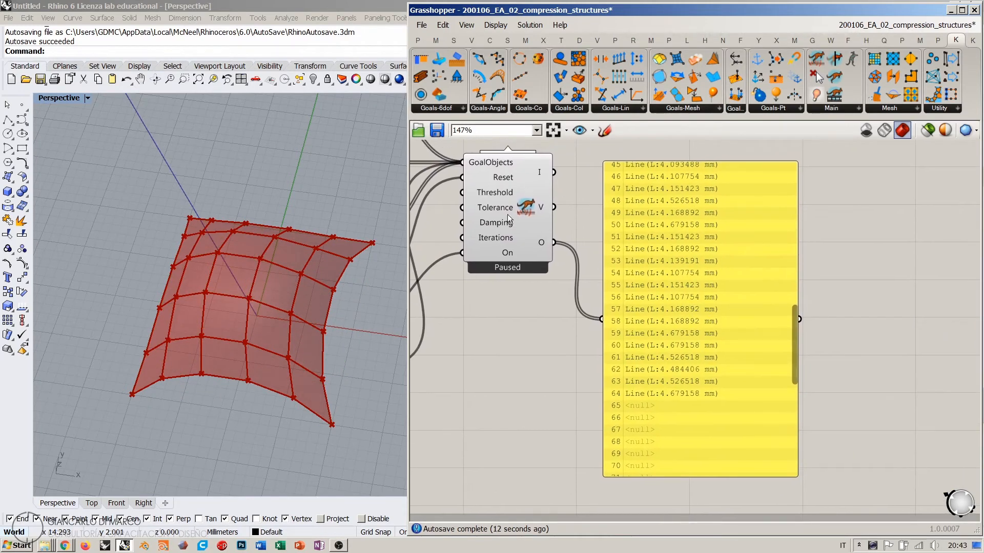
left_click_drag(794, 330, 788, 435)
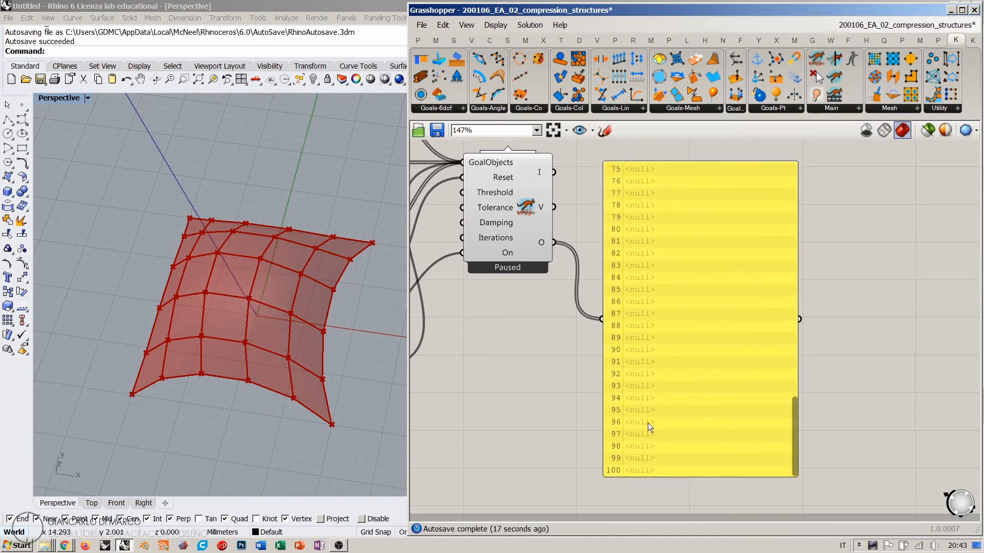
left_click(671, 325)
key("Delete")
Add a Clean Tree component beside the BouncySolver and connect the solver's O output to its T input
right_click_drag(632, 263, 673, 353)
scroll(646, 321, "up", 1)
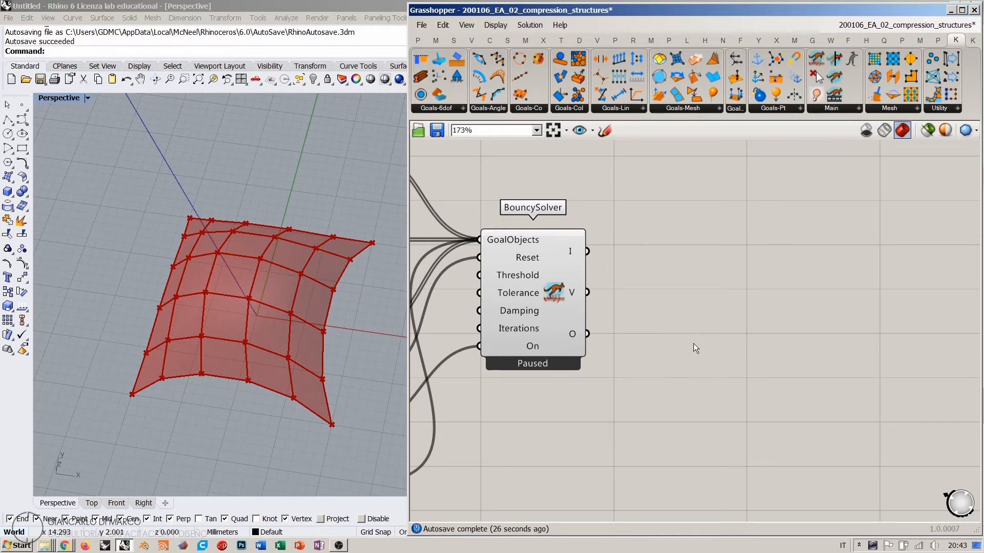
double_click(666, 342)
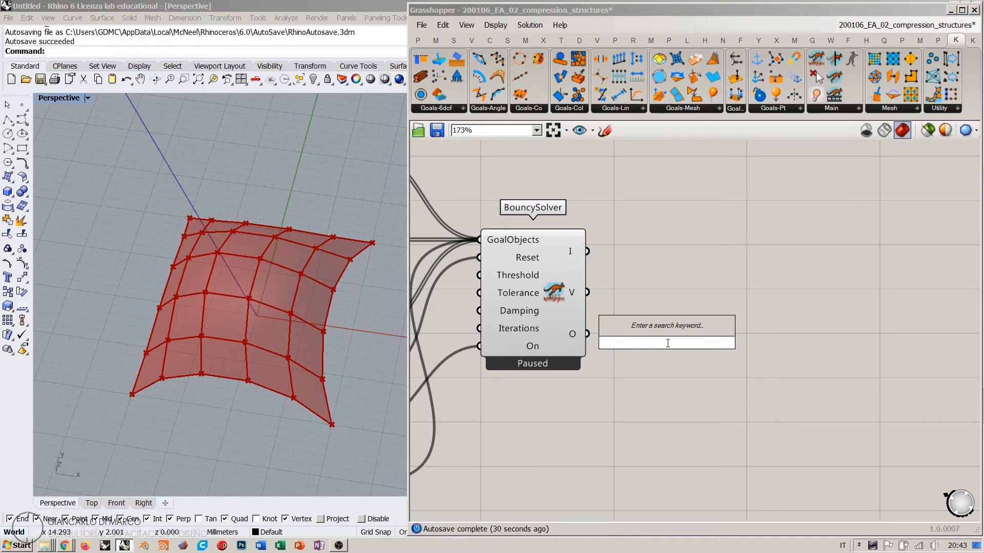
type("clea")
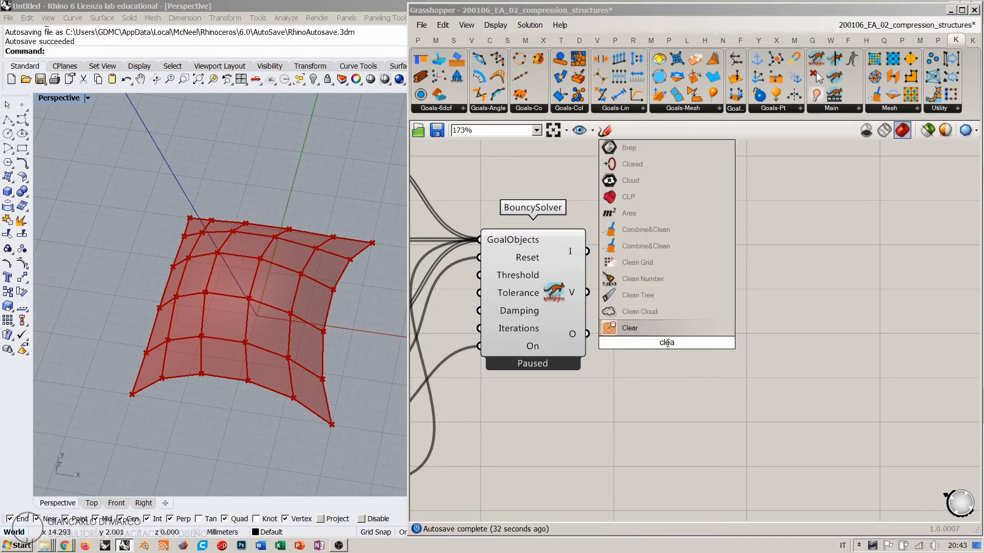
left_click(646, 291)
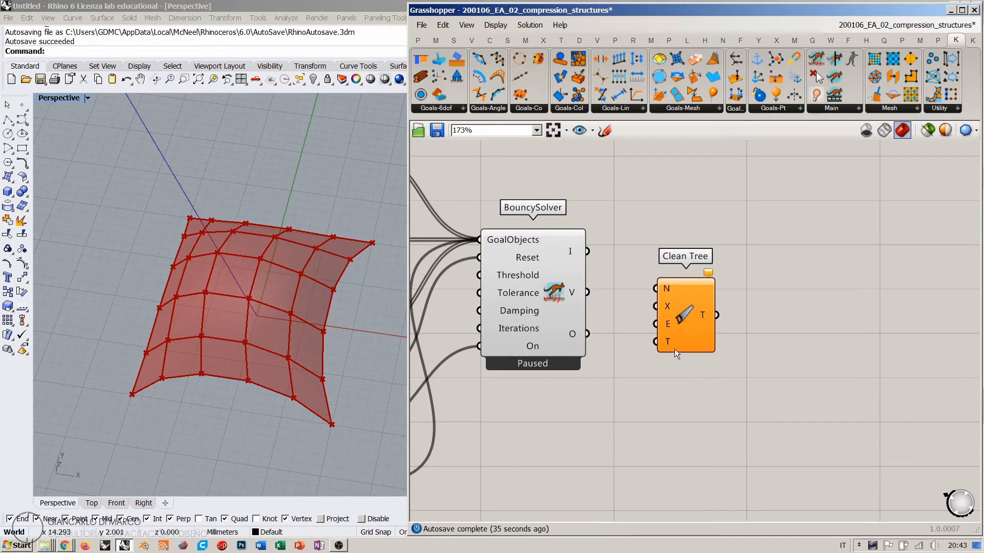
left_click_drag(673, 348, 675, 338)
left_click_drag(584, 334, 663, 326)
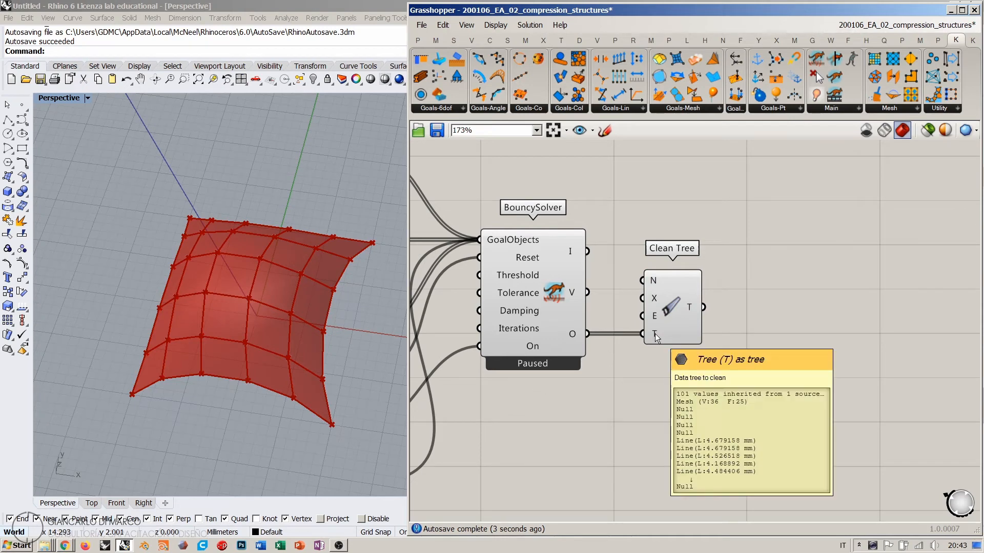
Turn off the preview of the BouncySolver
left_click(524, 311)
key("ctrl+q")
left_click(651, 379)
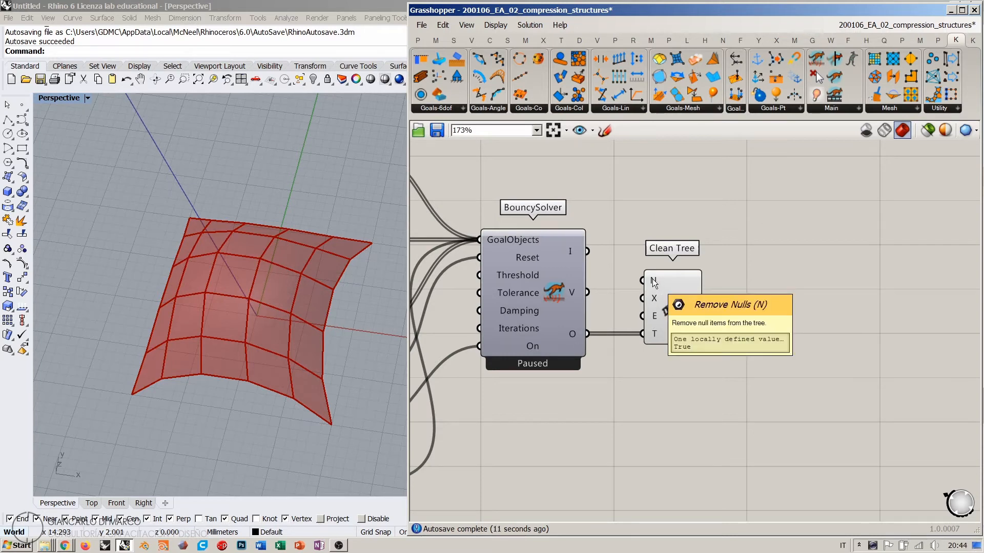
Inspect the Clean Tree's T output in an enlarged temporary Panel, and delete the Panel
double_click(816, 330)
type("\"")
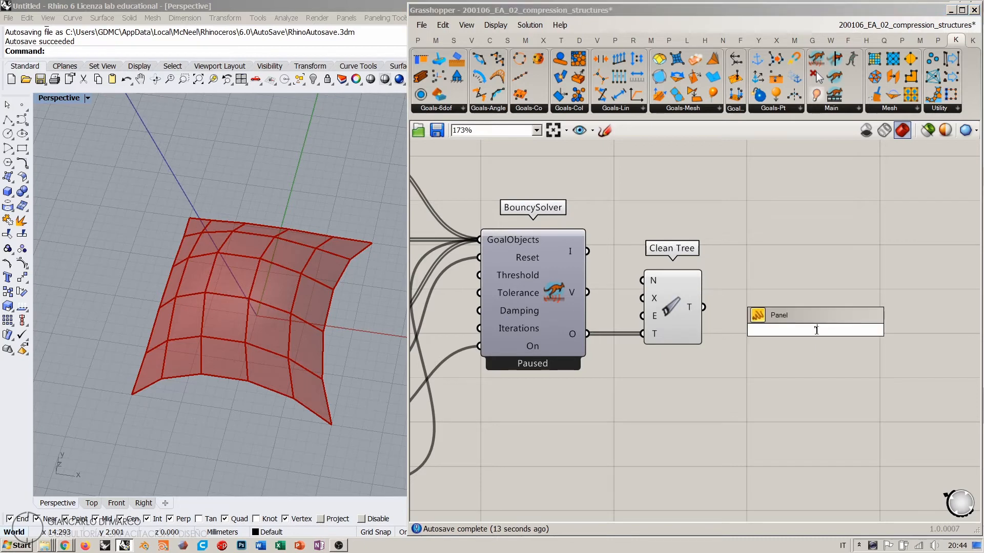
key("Return")
left_click_drag(712, 309, 789, 239)
left_click_drag(801, 280, 801, 450)
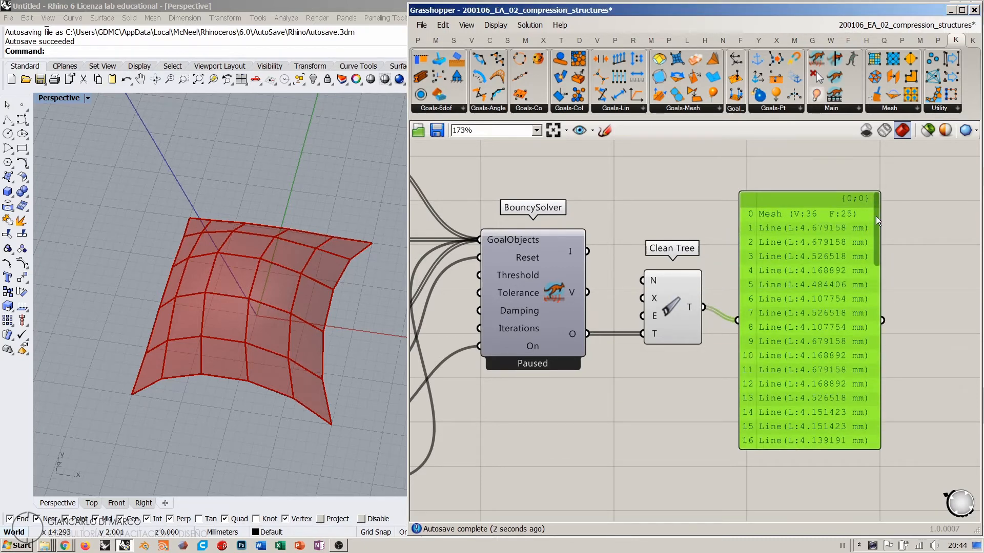
left_click_drag(875, 216, 899, 196)
key("Delete")
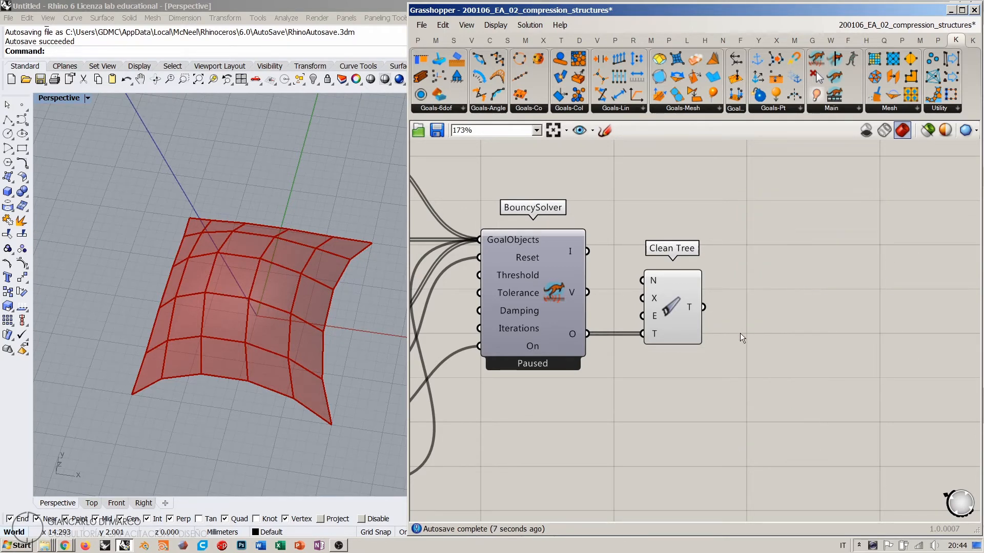
Shift Clean Tree farther from the solver, add a Mesh parameter and connect the solver's O output to it
left_click_drag(678, 311, 711, 310)
left_click(717, 428)
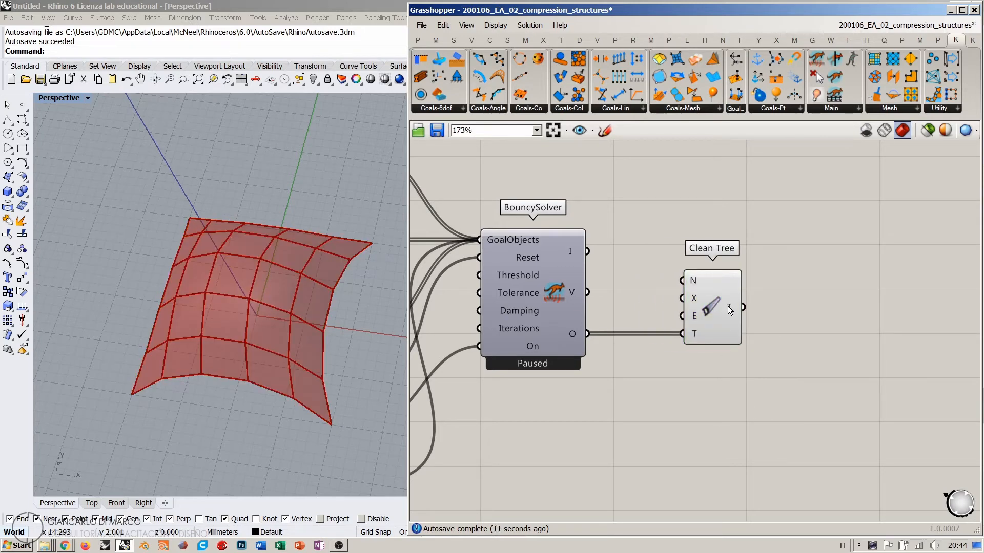
mouse_move(730, 307)
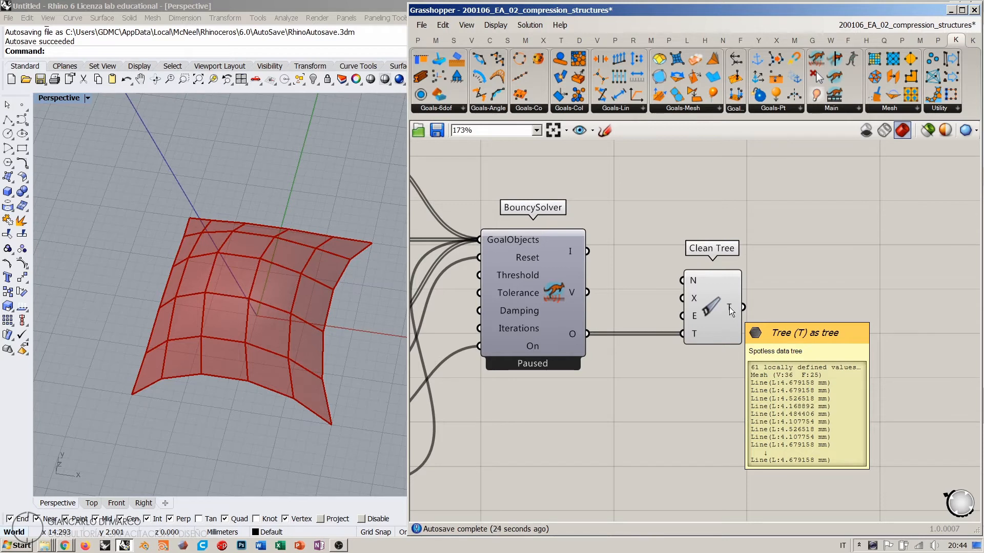
double_click(664, 375)
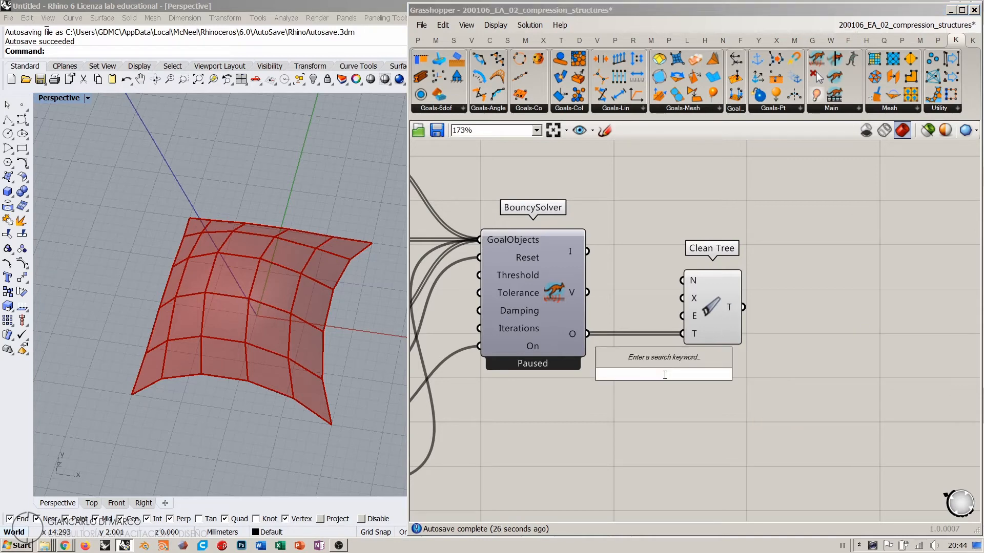
type("mesh")
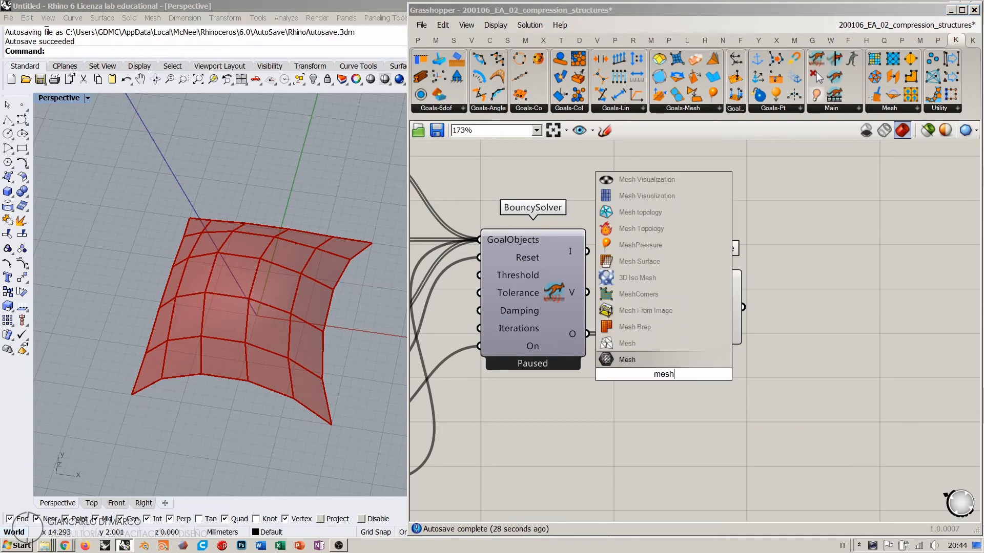
left_click(632, 358)
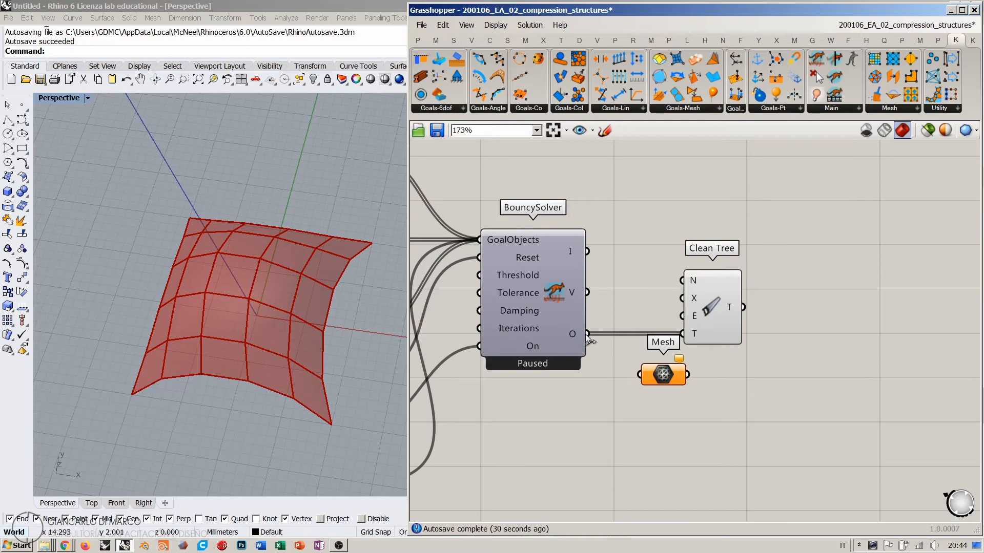
left_click_drag(587, 334, 664, 392)
left_click(698, 449)
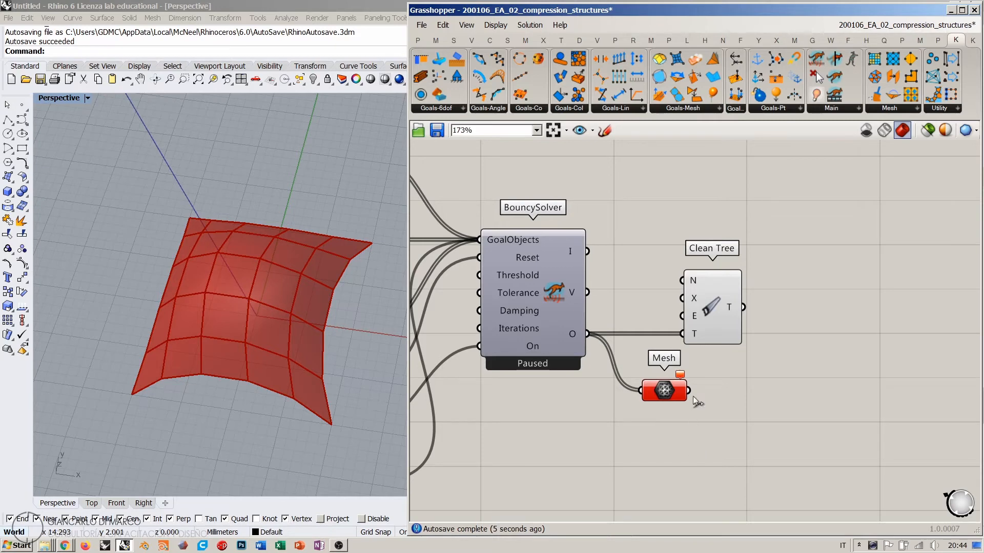
Add a Panel fed by the solver's O output, moving Clean Tree up to make room beside the solver
double_click(827, 353)
type("\"")
key("Return")
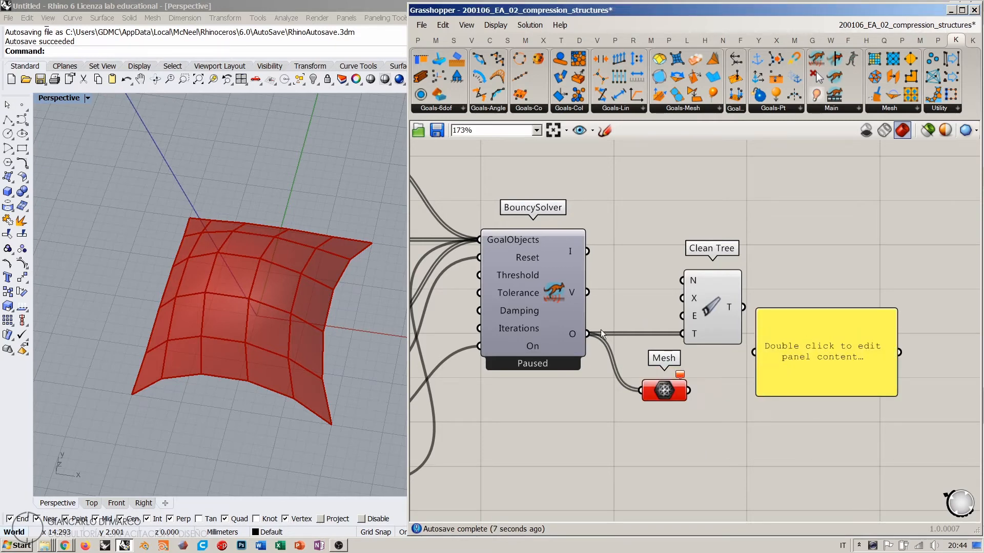
left_click_drag(587, 334, 838, 230)
left_click_drag(822, 328, 691, 277)
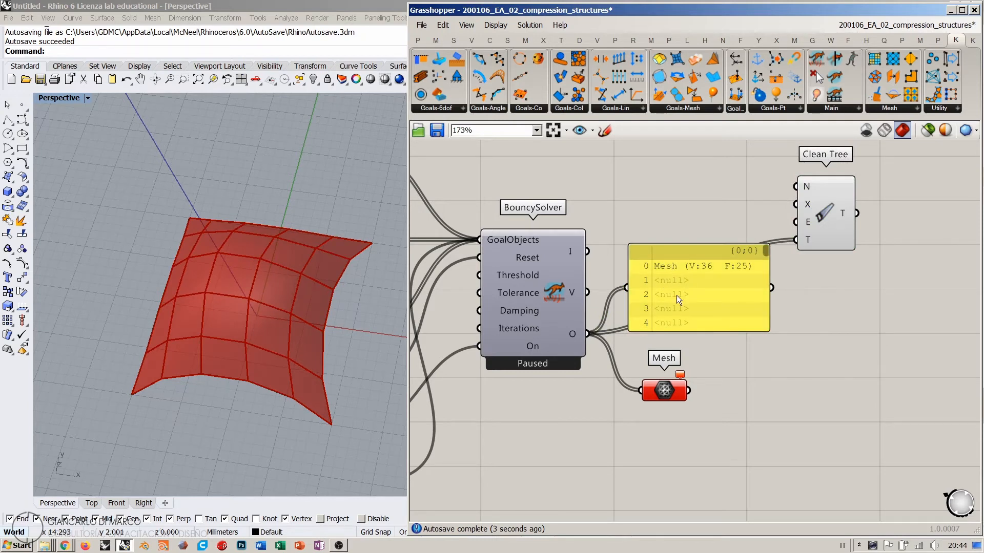
left_click_drag(764, 251, 767, 257)
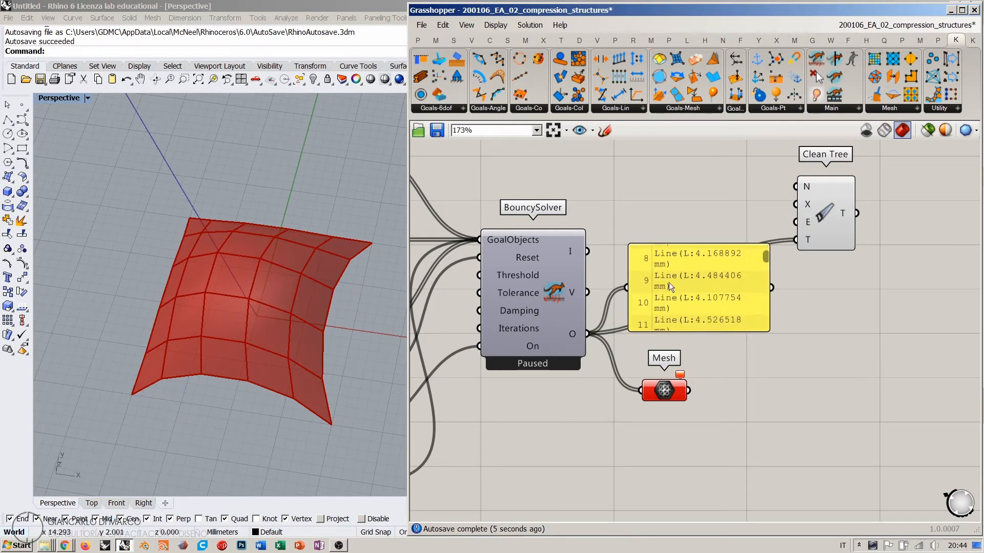
Spread out the Mesh parameter and the Panel, and examine the null and line entries in the solver's output list
left_click_drag(659, 393, 648, 401)
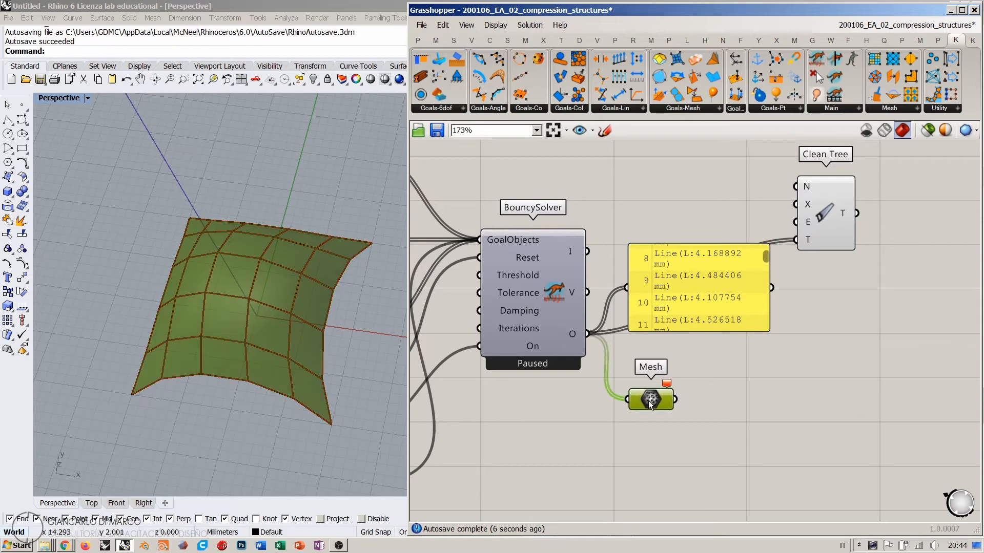
left_click(711, 398)
left_click_drag(685, 288, 760, 323)
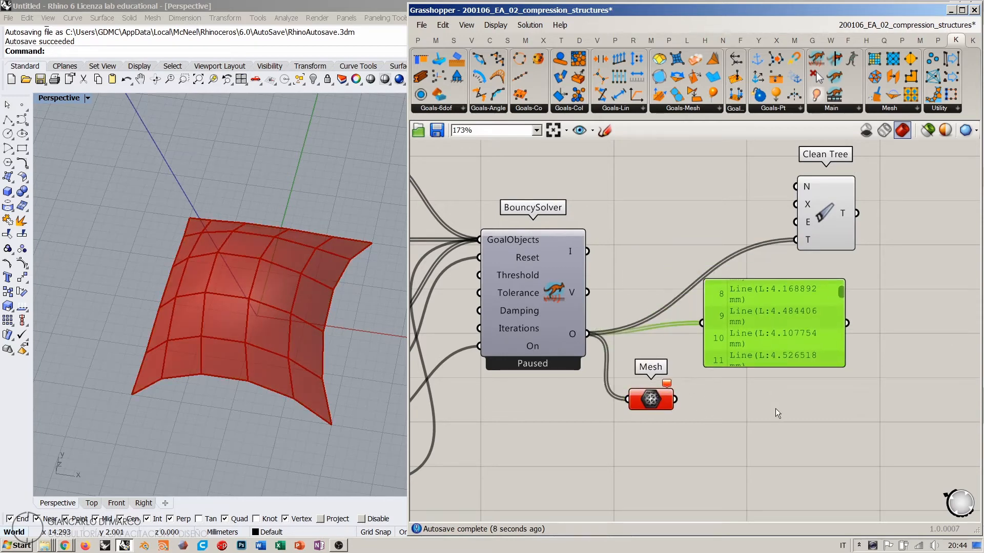
left_click(776, 408)
left_click_drag(839, 293, 841, 285)
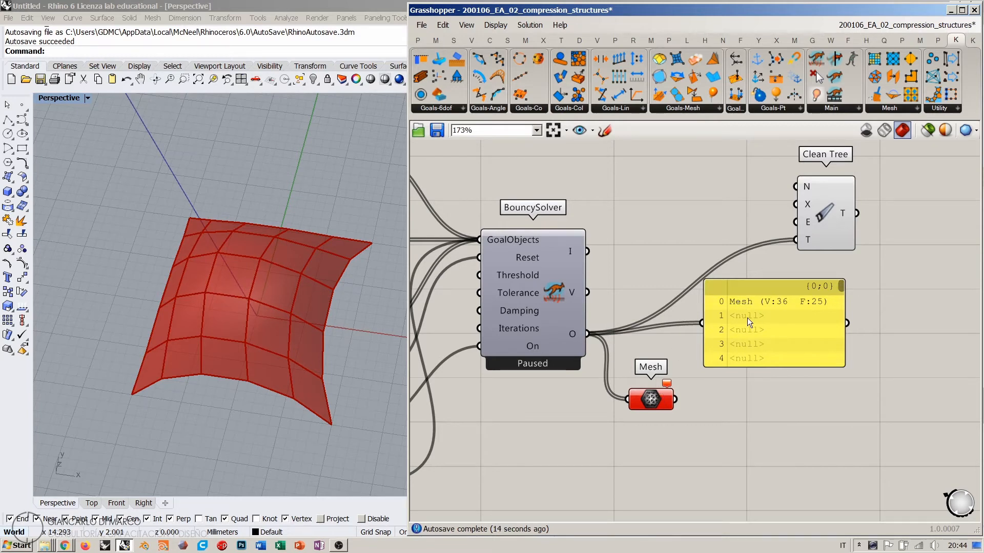
left_click_drag(840, 287, 842, 295)
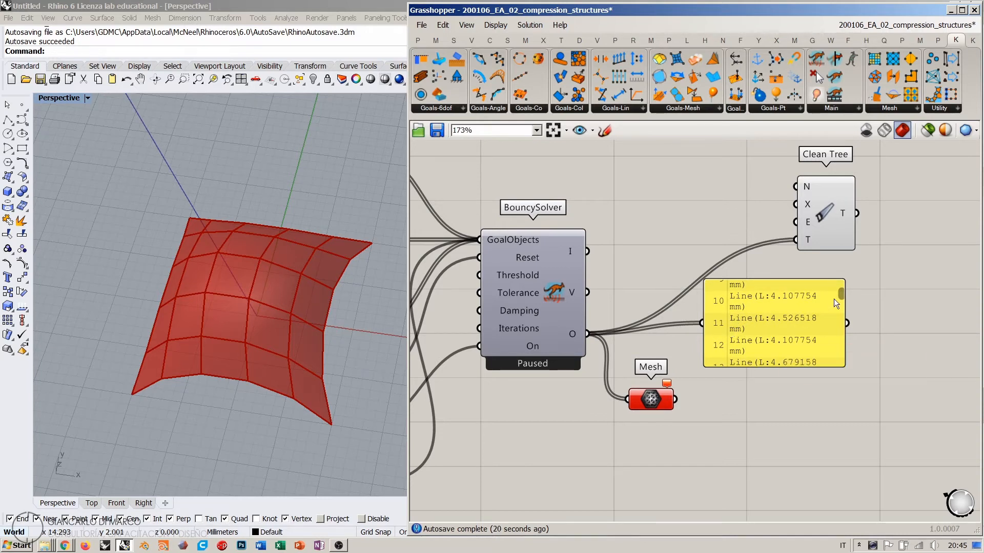
left_click_drag(842, 296, 841, 286)
Connect the Mesh parameter's output to the Panel and check the resulting list
left_click_drag(657, 393, 699, 324)
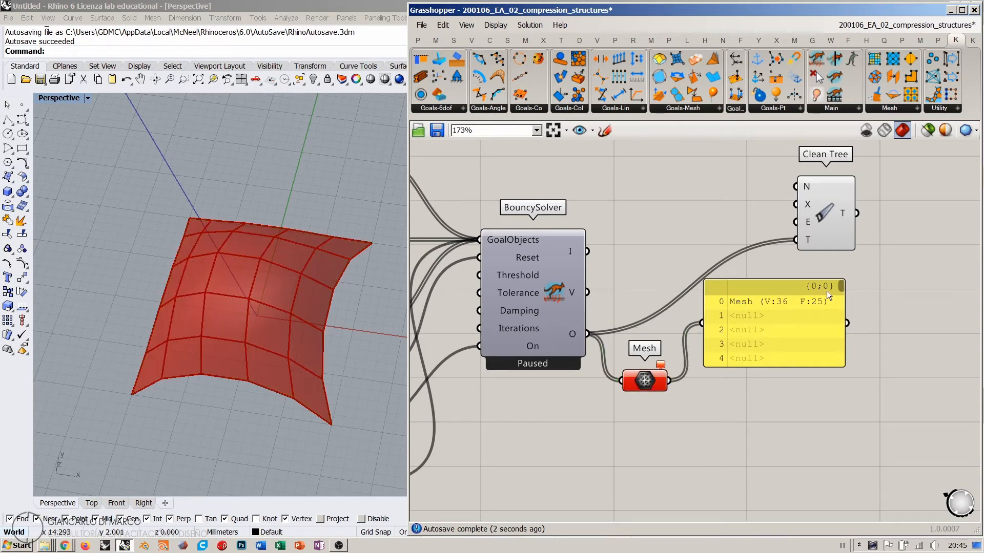
mouse_move(841, 285)
left_mouse_down()
mouse_move(838, 355)
mouse_move(843, 279)
left_mouse_up()
left_click_drag(744, 318, 768, 346)
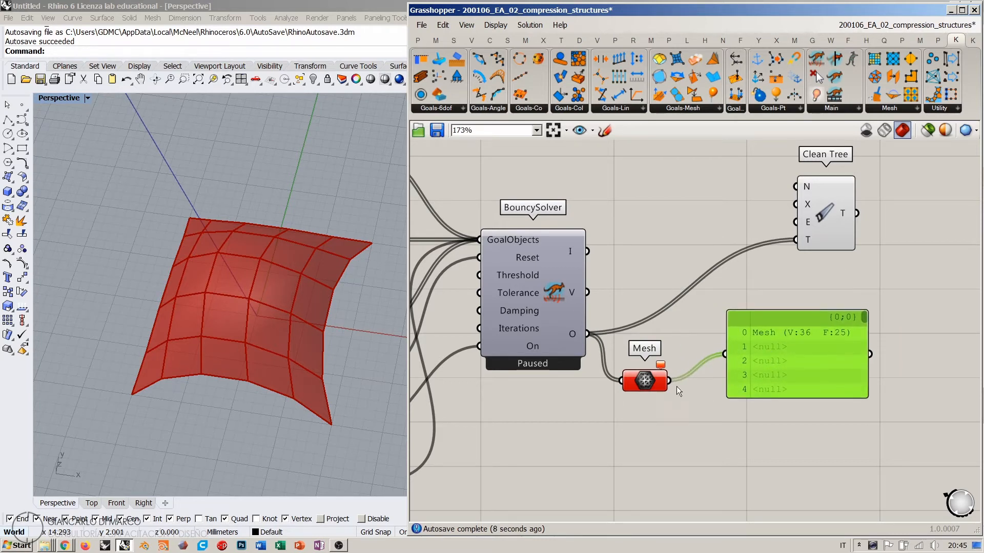
Feed the Mesh parameter into Clean Tree's T input and connect Clean Tree's T output to the Panel
left_click_drag(670, 380, 810, 365)
left_click(750, 358)
left_click(807, 290)
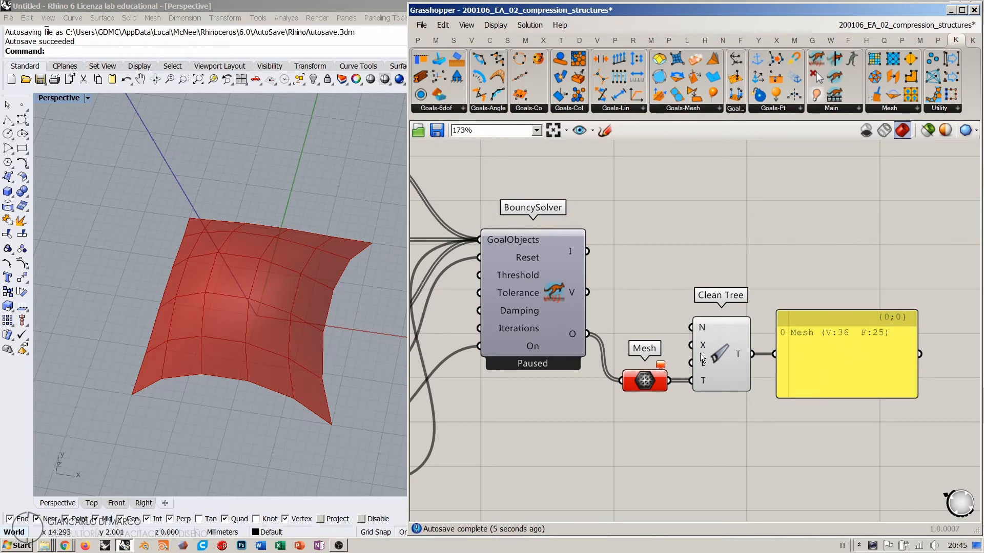
Turn off the previews of the Clean Tree component and the Mesh parameter
left_click(721, 374)
key("ctrl+q")
left_click(689, 404)
left_click(645, 382)
key("ctrl+q")
left_click(700, 421)
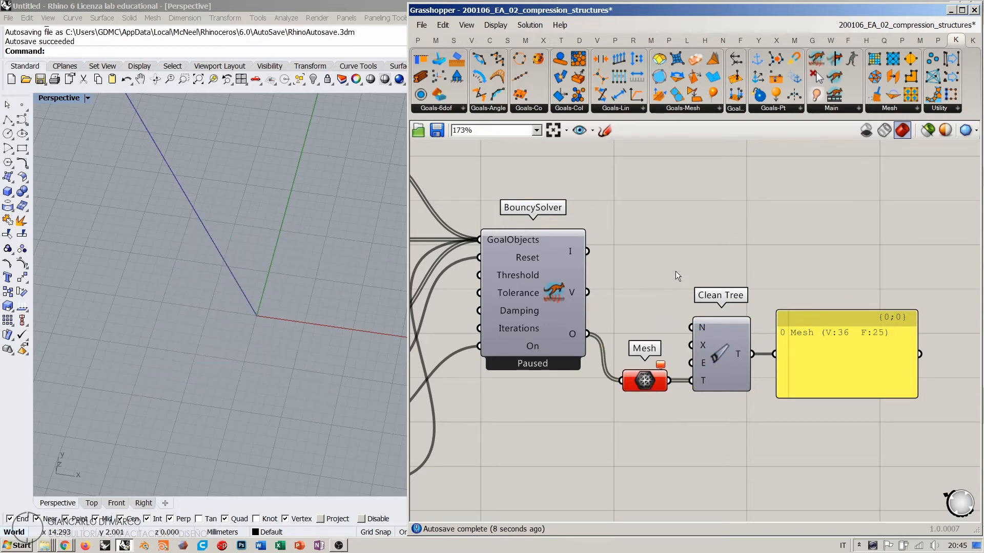
Move the Mesh, Clean Tree and Panel group down, and insert a Line parameter between the solver's O output and Clean Tree's T input
left_click_drag(826, 438, 639, 348)
left_click_drag(716, 356, 721, 403)
left_click(671, 304)
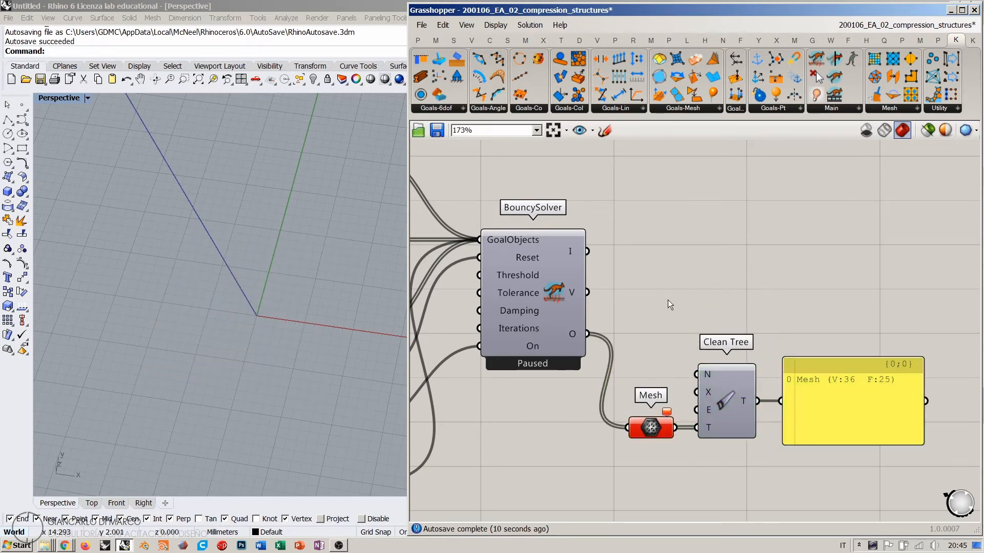
double_click(668, 300)
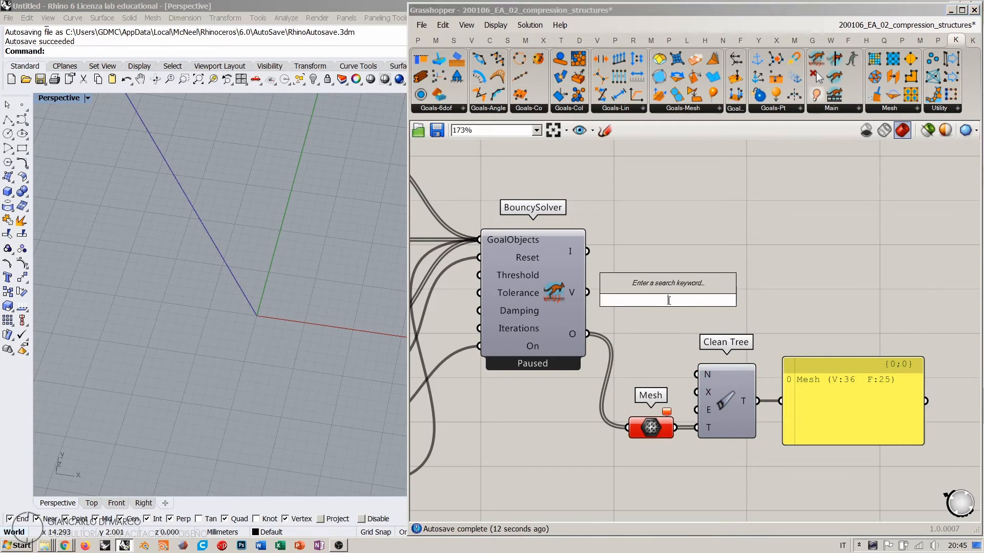
type("line")
key("Return")
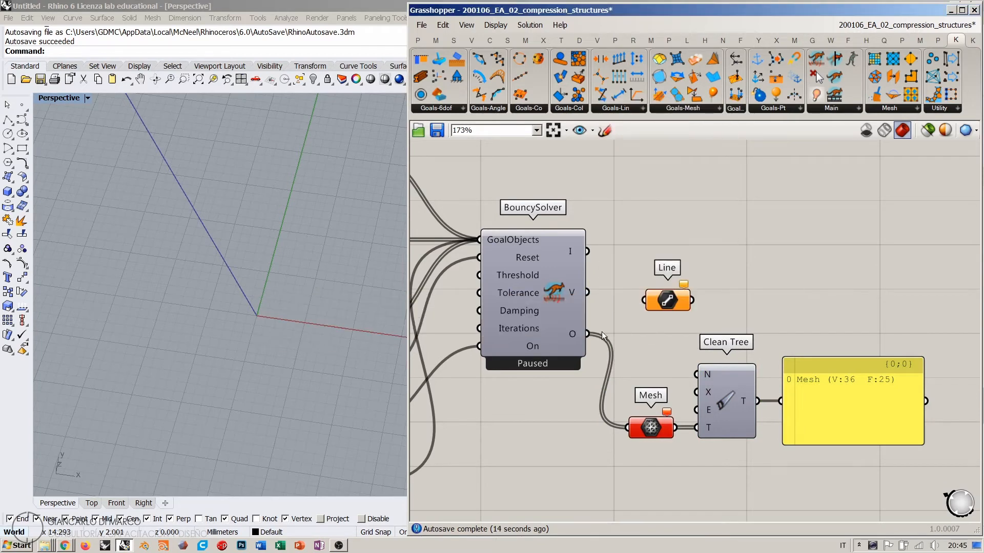
left_click_drag(587, 334, 694, 425)
left_click(733, 467)
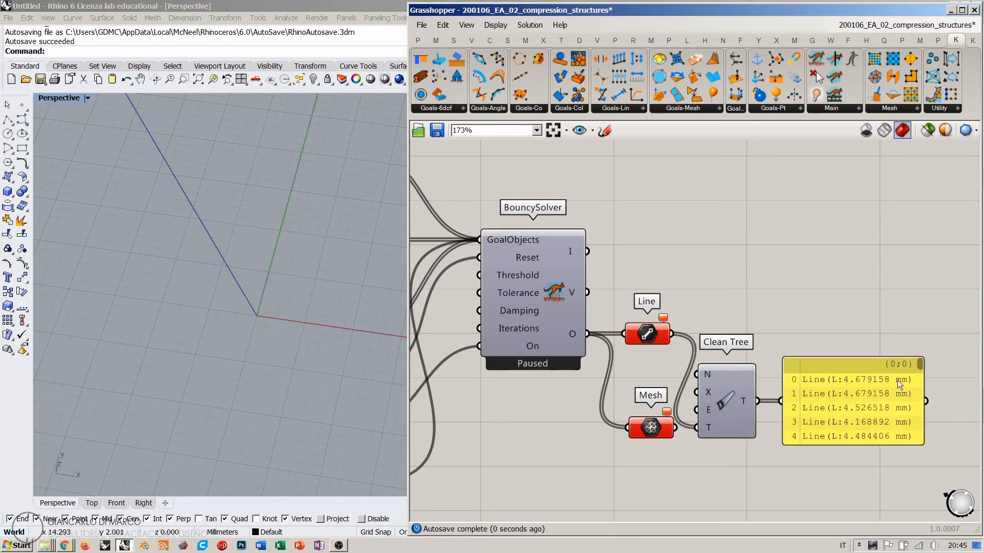
Review the cleaned line list and move Clean Tree and its Panel up beside the Line parameter
mouse_move(920, 364)
left_mouse_down()
mouse_move(918, 441)
mouse_move(927, 355)
left_mouse_up()
left_click_drag(810, 435, 748, 345)
left_click(757, 435)
left_click_drag(814, 354, 811, 352)
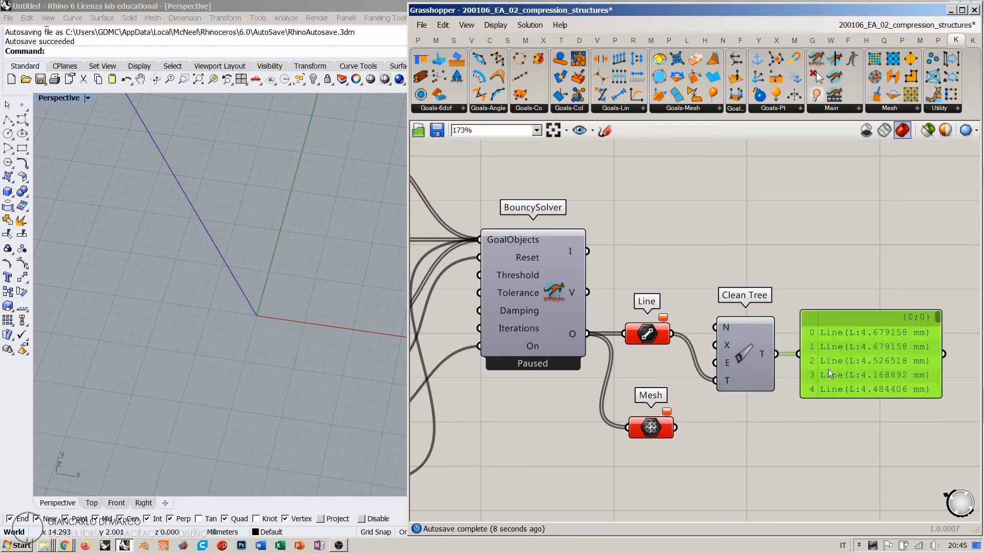
Stack the Line parameter above the Mesh parameter beside the solver's O output and align the two vertically
left_click_drag(651, 431, 648, 391)
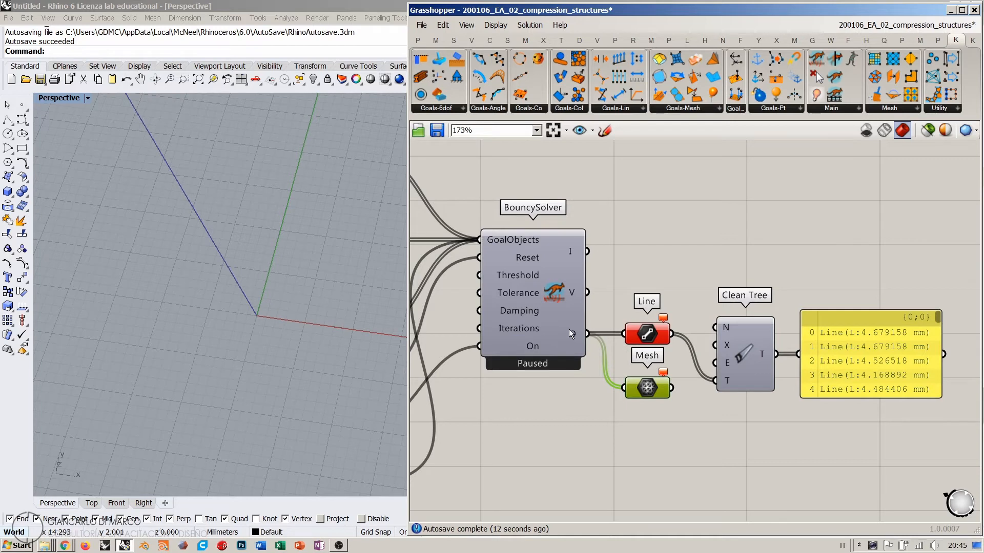
left_click_drag(672, 427, 634, 312)
left_click_drag(647, 388, 642, 363)
left_click(670, 261)
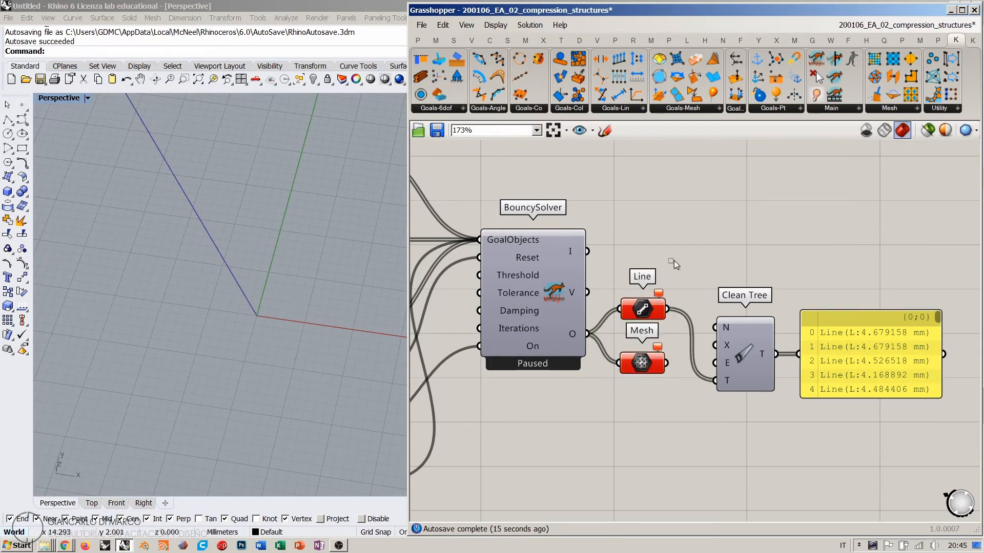
left_click_drag(669, 264, 624, 390)
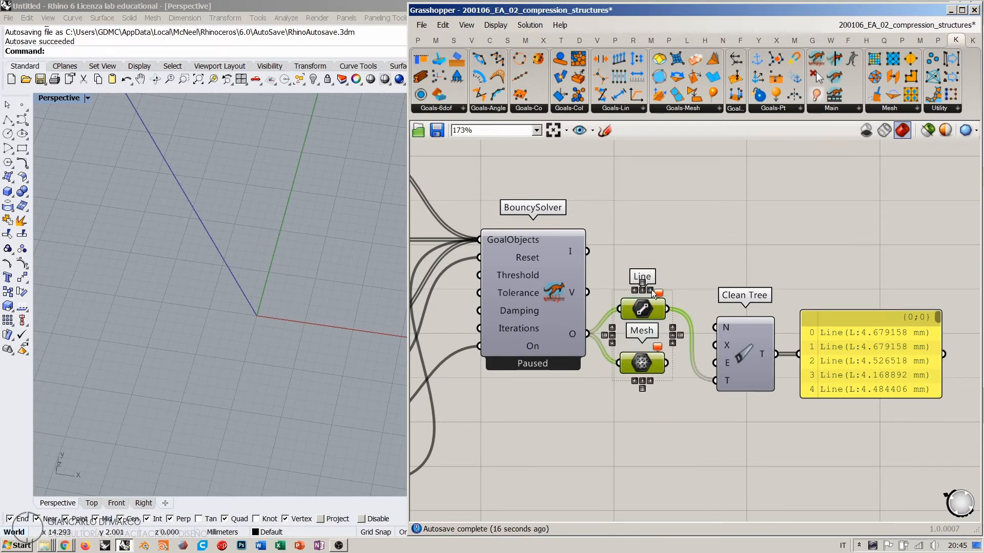
left_click(643, 290)
left_click(674, 249)
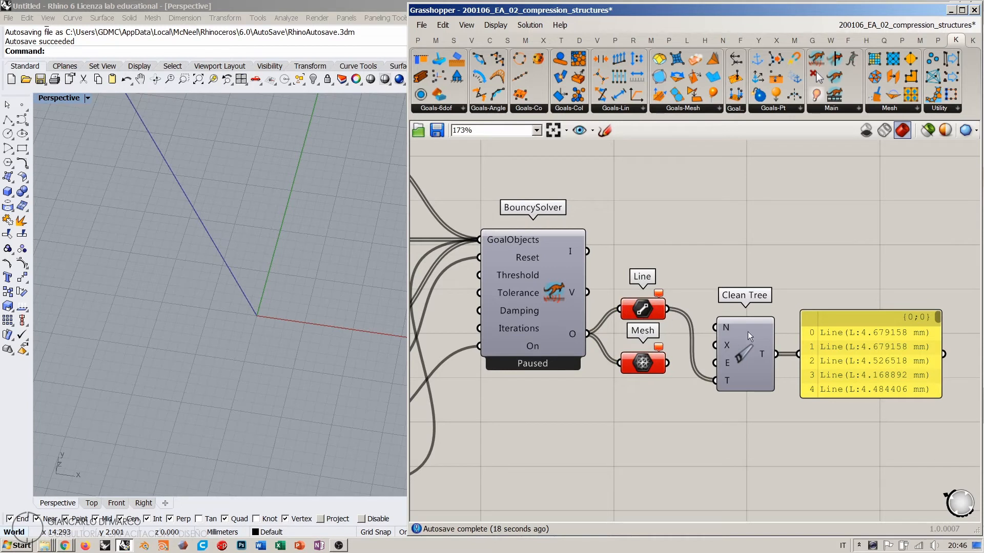
Move Clean Tree and its Panel up, and test the Mesh parameter in the T input before reconnecting the Line parameter
left_click_drag(754, 352, 738, 310)
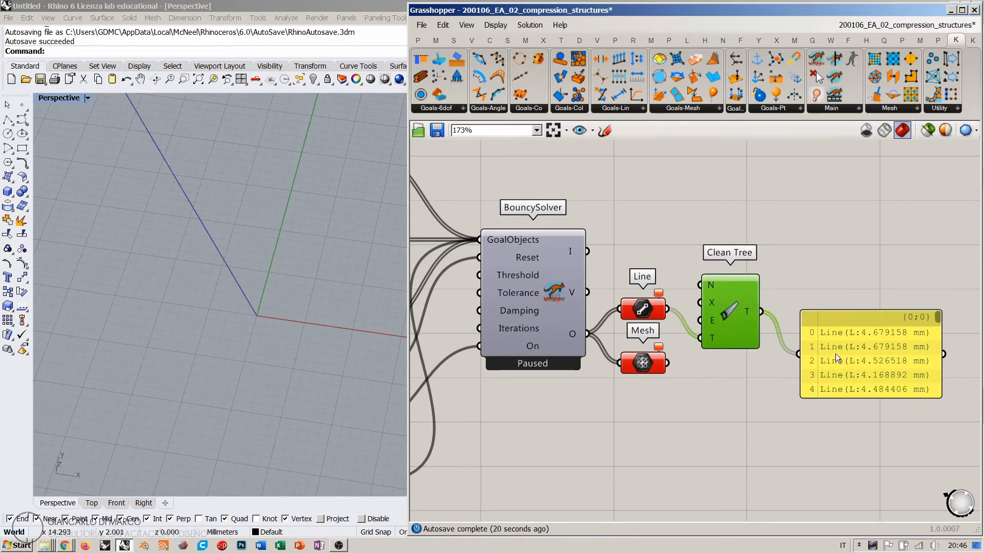
left_click_drag(835, 353, 822, 316)
left_click_drag(668, 362, 702, 340)
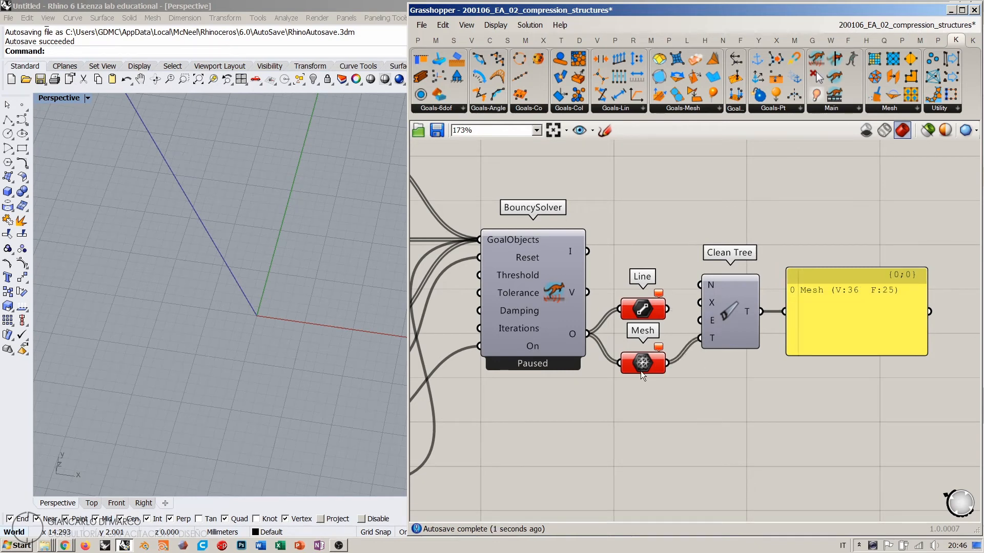
left_click_drag(667, 309, 701, 338)
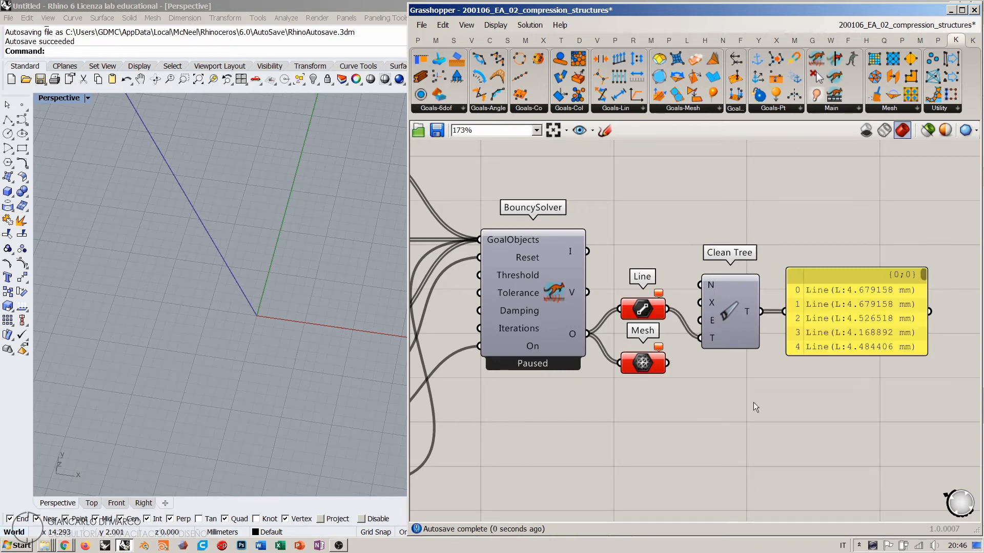
Preview the BouncySolver's geometry, inspect its V output and turn the preview off again
left_click(546, 301)
key("ctrl+q")
left_click(451, 285)
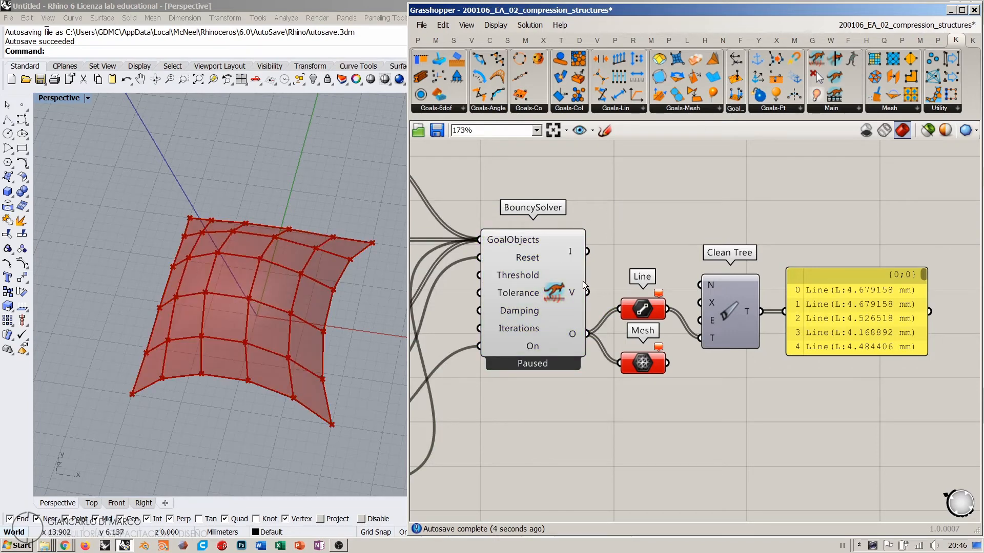
mouse_move(571, 291)
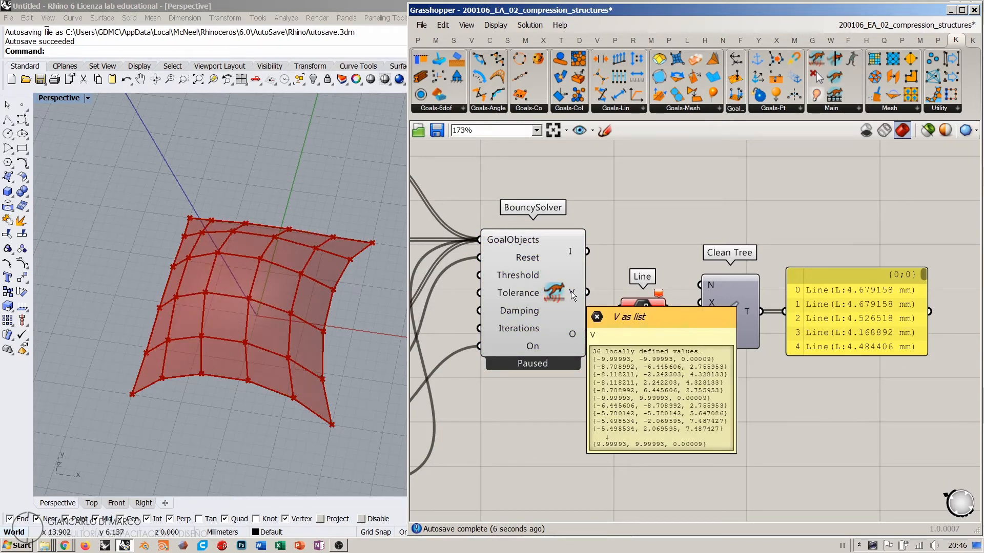
left_click(571, 291)
key("ctrl+q")
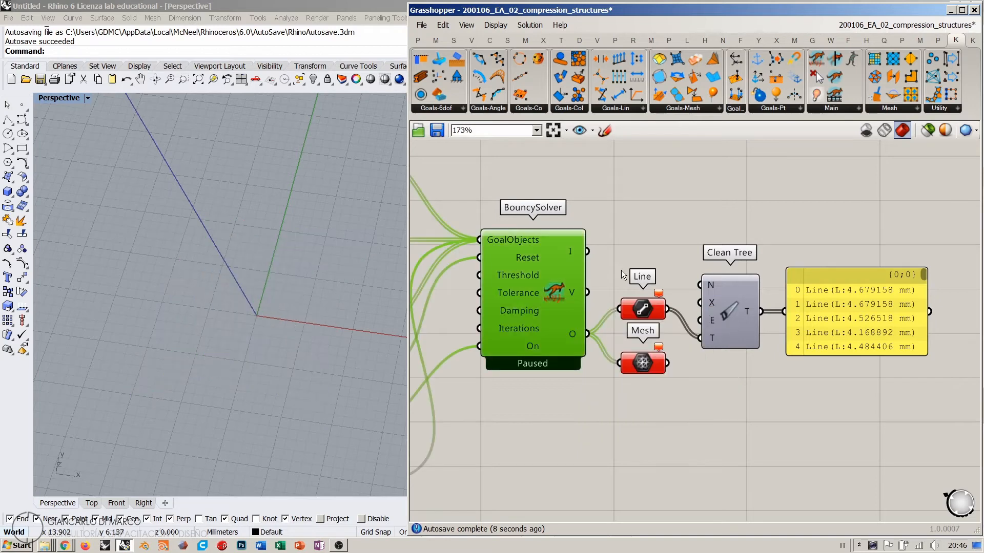
Add a Point parameter above the Line parameter and feed it from the BouncySolver's V output
double_click(682, 219)
type("point")
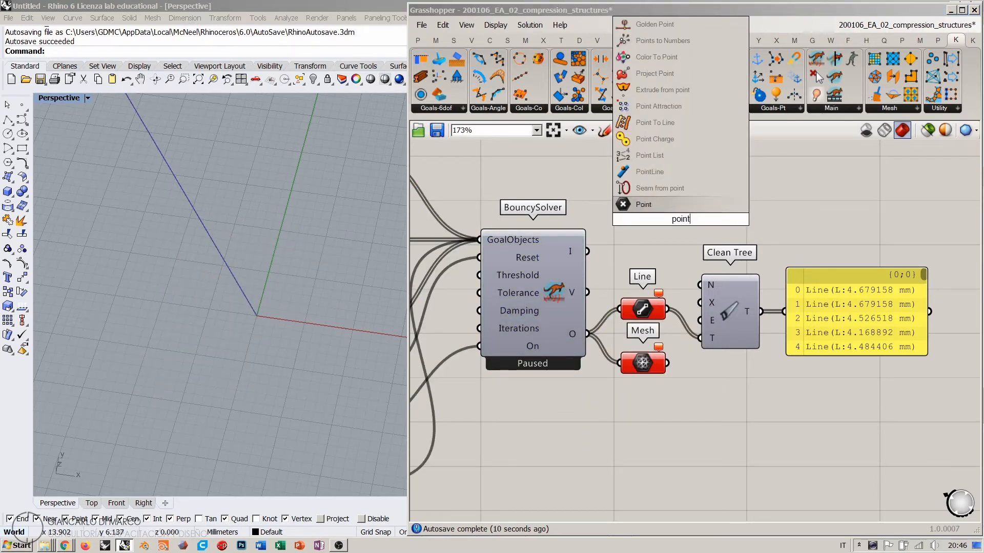
key("Return")
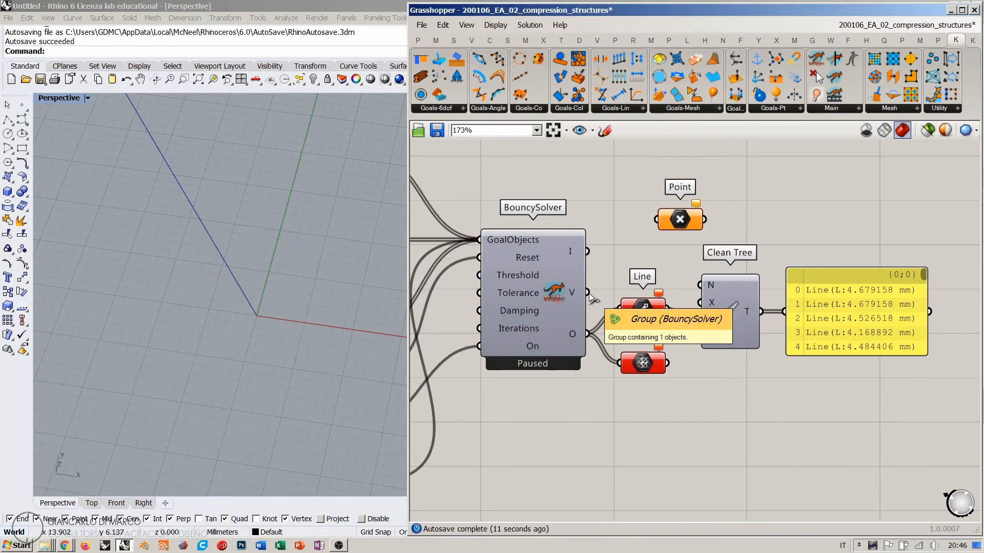
left_click_drag(588, 292, 644, 251)
left_click(614, 281)
Set the False Start Toggle to True to run the BouncySolver and view the moving points from a lower angle
right_click_drag(520, 333, 574, 322)
scroll(615, 319, "down", 1)
double_click(495, 384)
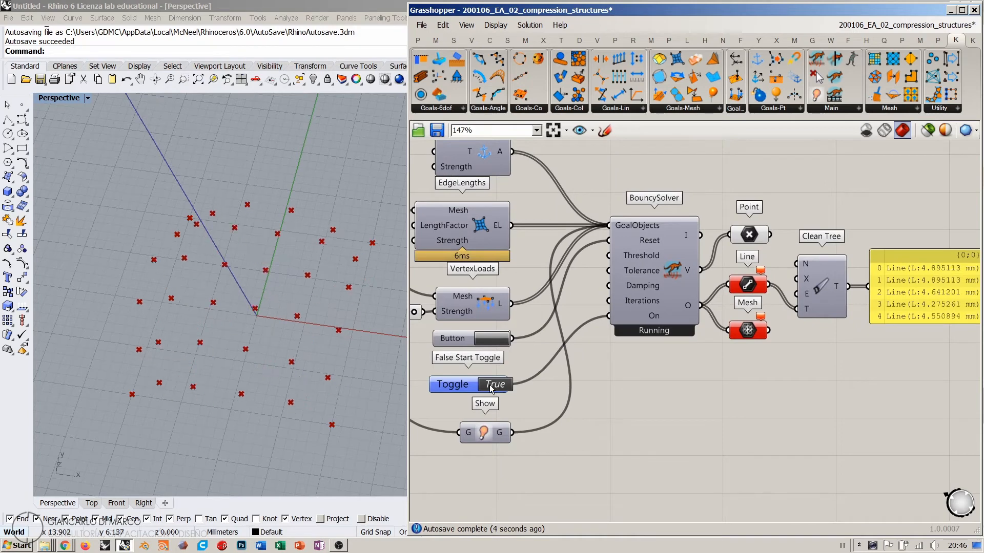
right_click_drag(321, 355, 322, 266)
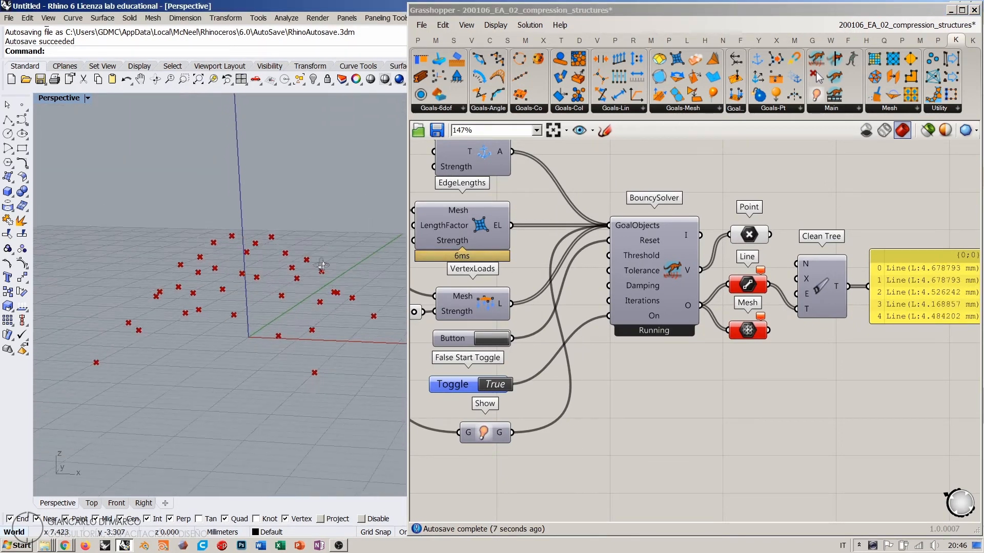
Turn off the Point parameter's preview and turn on the preview of Clean Tree
left_click(748, 235)
left_click(833, 292)
left_click(827, 347)
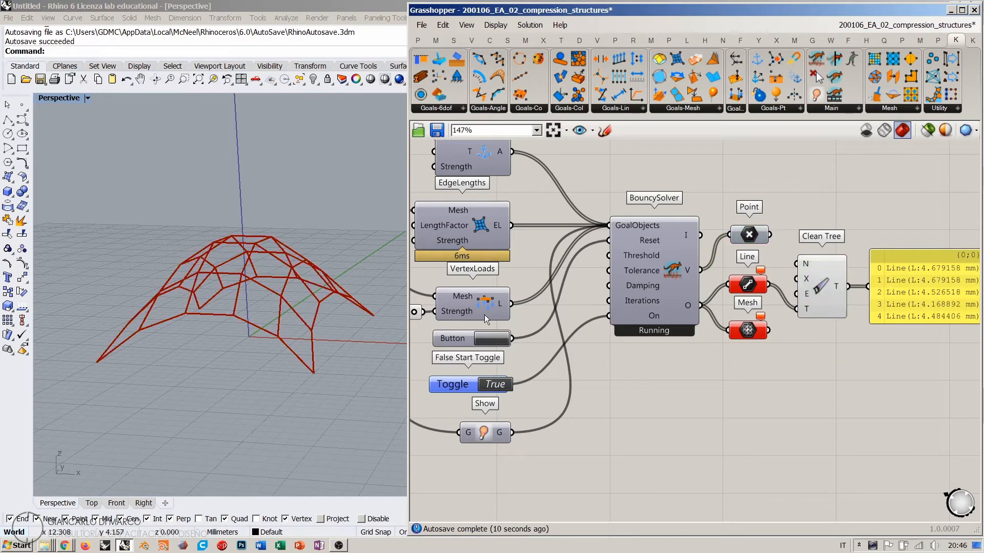
Reset the simulation with the Button and connect the Mesh parameter to Clean Tree's T input in place of Line
left_click(488, 340)
mouse_move(284, 266)
right_mouse_down()
mouse_move(269, 298)
mouse_move(293, 280)
right_mouse_up()
left_click_drag(771, 334, 796, 309)
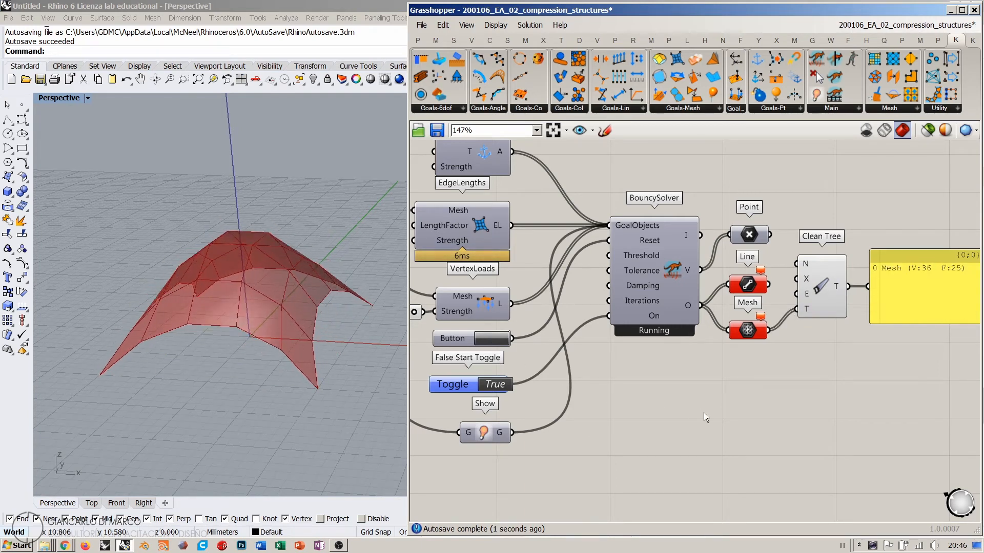
right_click_drag(328, 309, 336, 334)
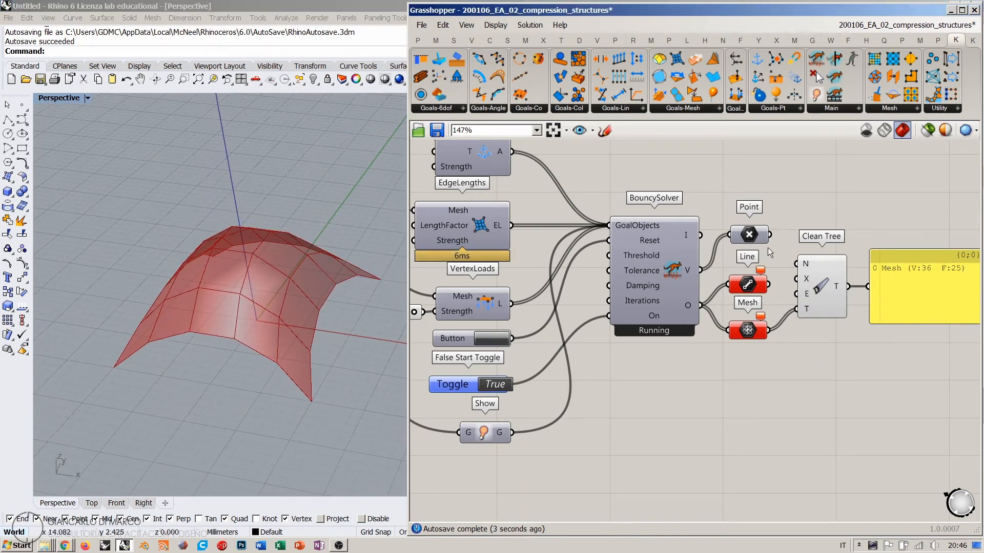
Align the Point parameter vertically with the Line and Mesh parameters
left_click_drag(746, 238, 744, 241)
left_click_drag(768, 199, 743, 336)
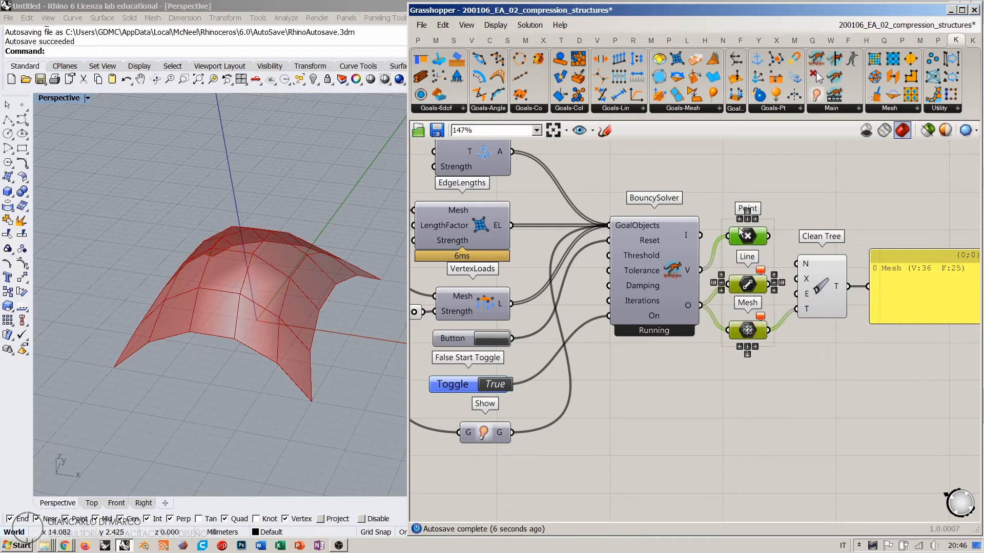
left_click(798, 199)
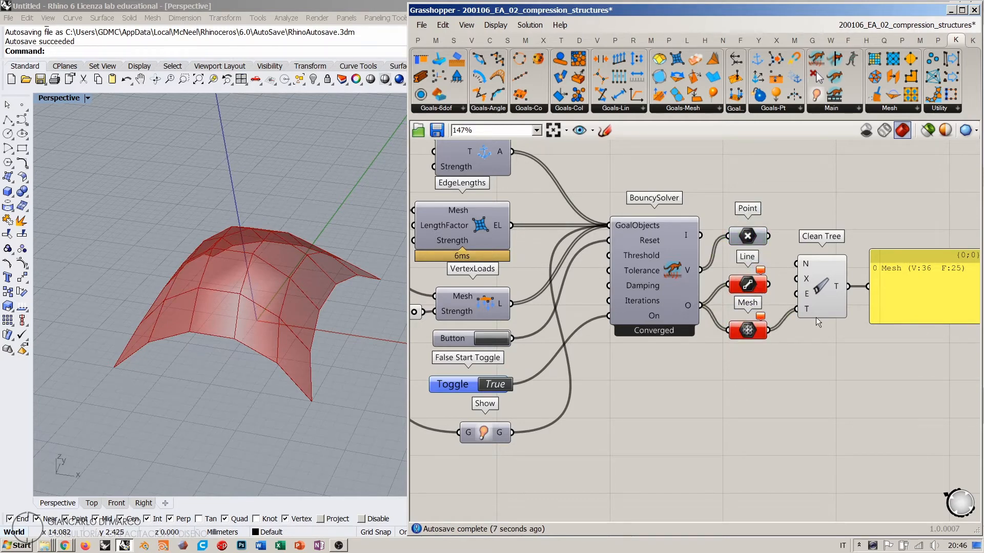
Set the False Start Toggle to False to pause the solver, and inspect the resulting mesh from above
right_click_drag(839, 307, 717, 323)
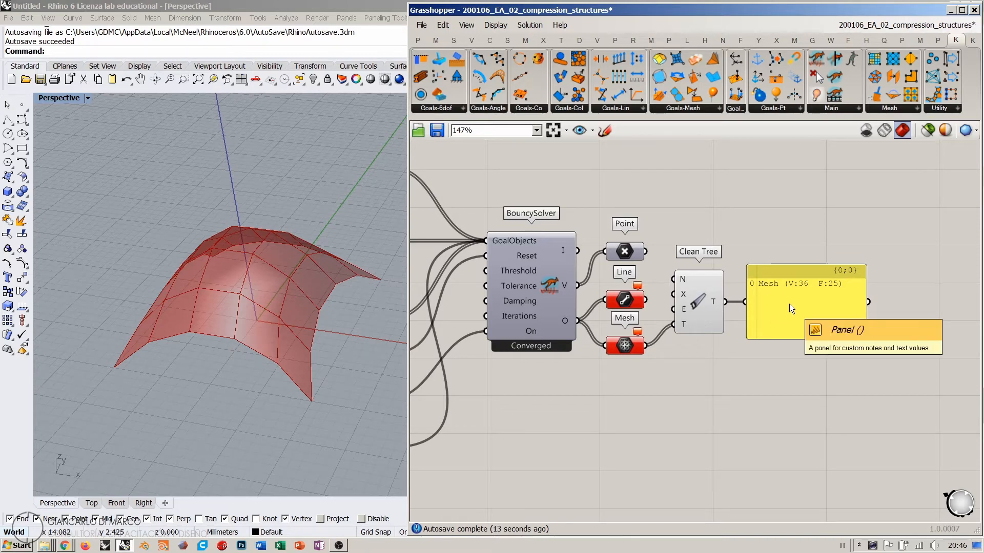
right_click_drag(410, 449, 531, 411)
left_click(493, 364)
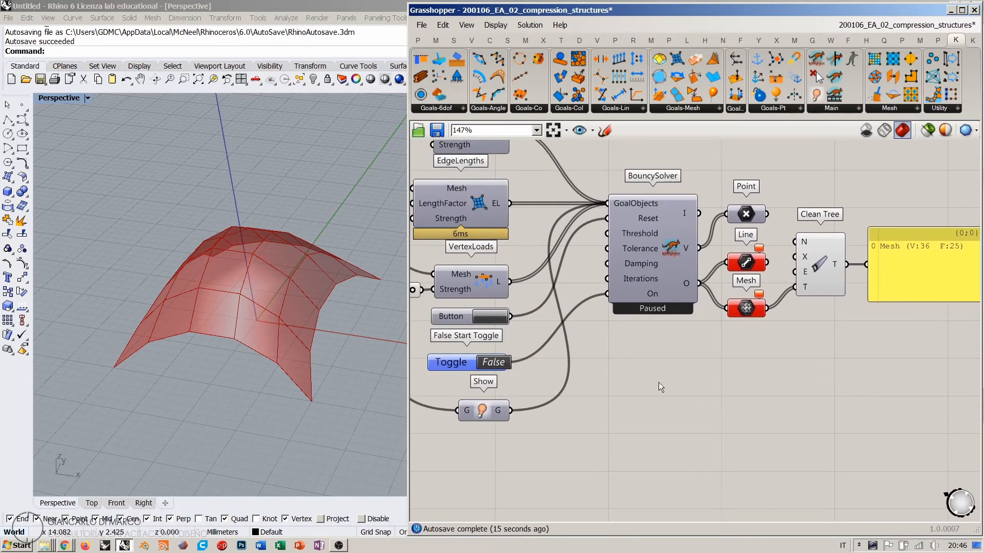
right_click_drag(839, 358, 705, 400)
right_click_drag(293, 267, 279, 321)
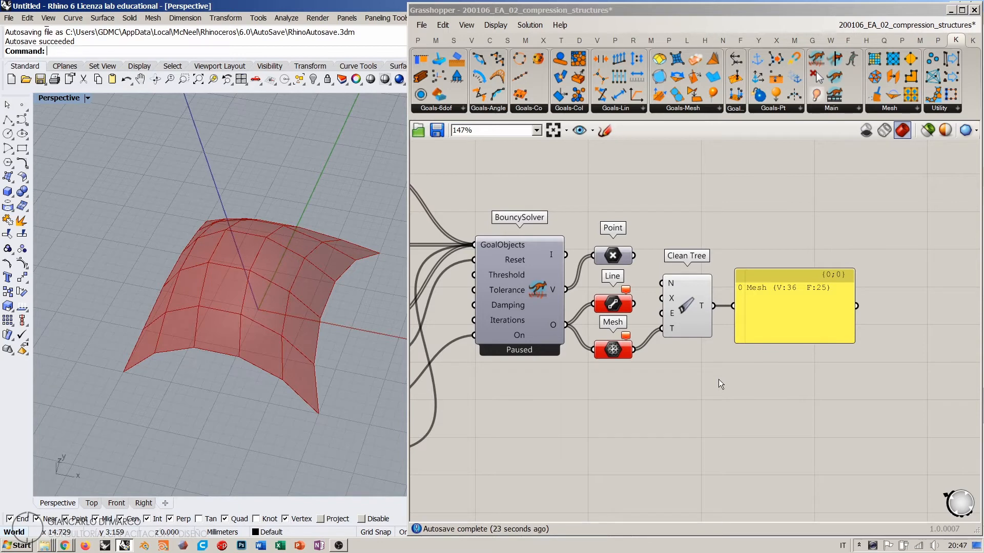
Group the whole BouncySolver definition, from Plane Surface to the output Panel, and disable its components
scroll(620, 291, "down", 2)
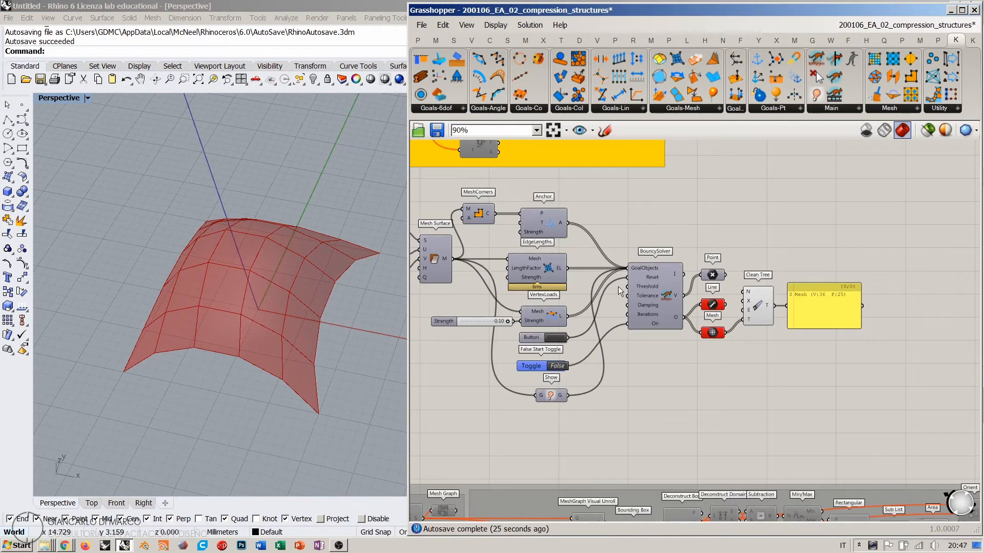
right_click_drag(618, 287, 690, 292)
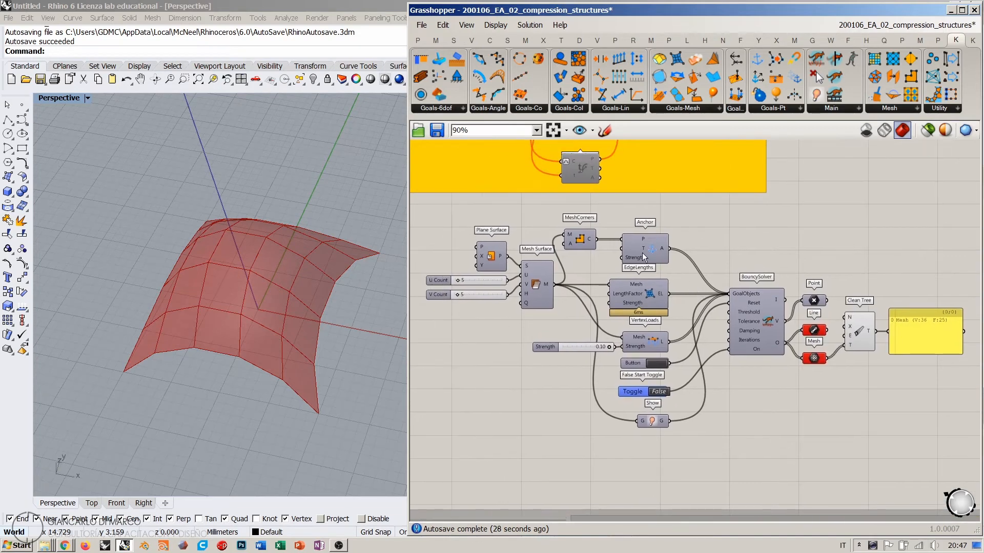
scroll(717, 302, "down", 1)
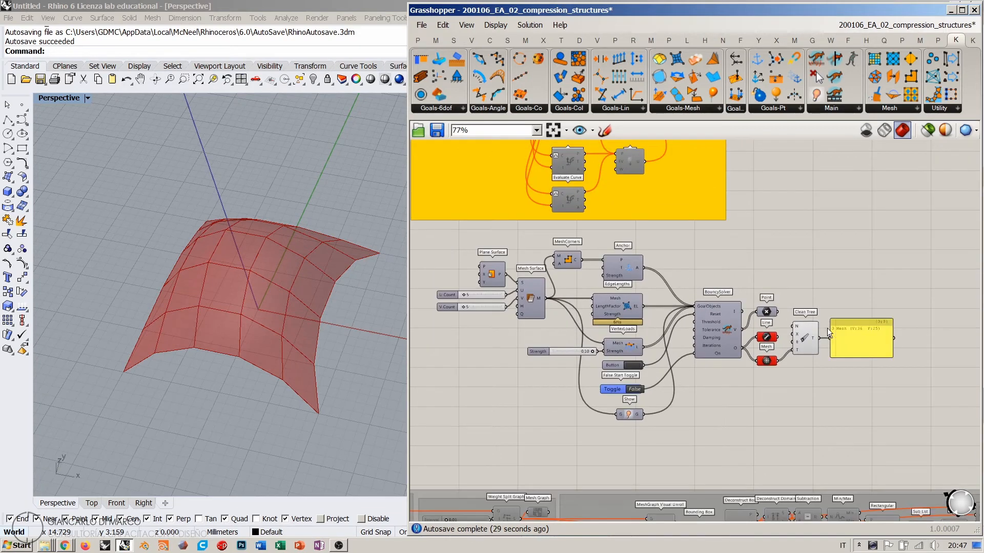
left_click_drag(888, 244, 428, 433)
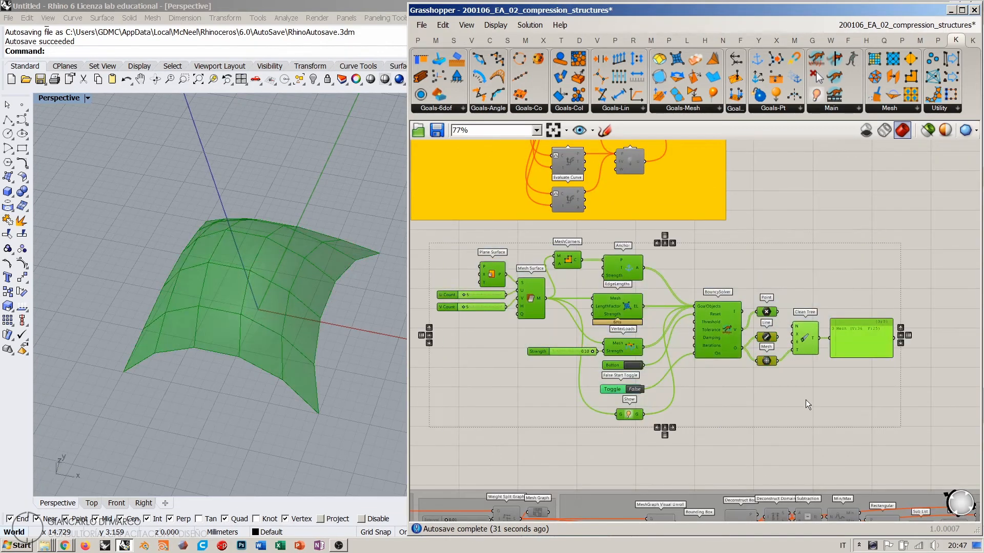
key("ctrl+g")
key("ctrl+e")
left_click(740, 444)
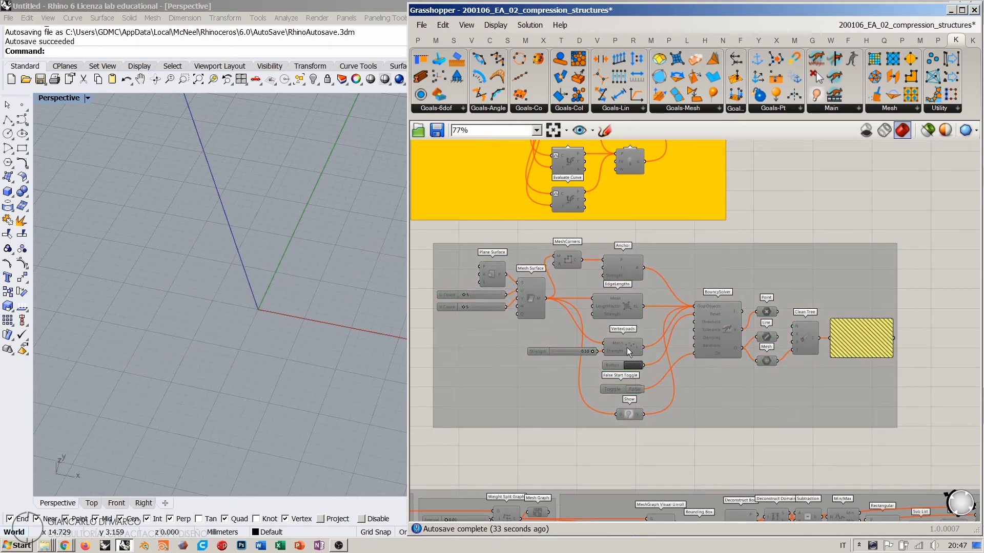
Re-enable all components in the BouncySolver group
left_click_drag(913, 247, 479, 450)
key("ctrl+e")
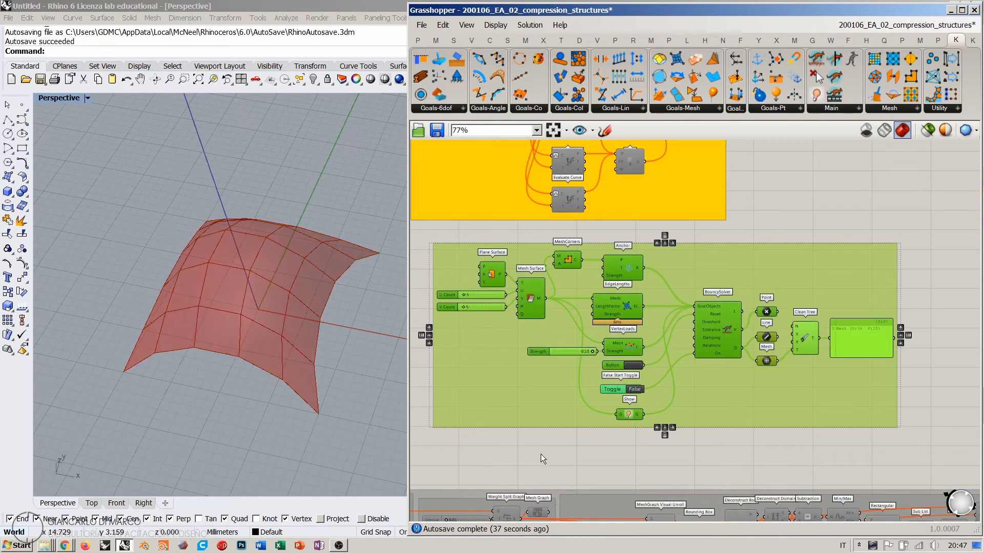
left_click(540, 454)
Turn off the preview of the Clean Tree component in the BouncySolver group
right_click_drag(632, 370, 663, 373)
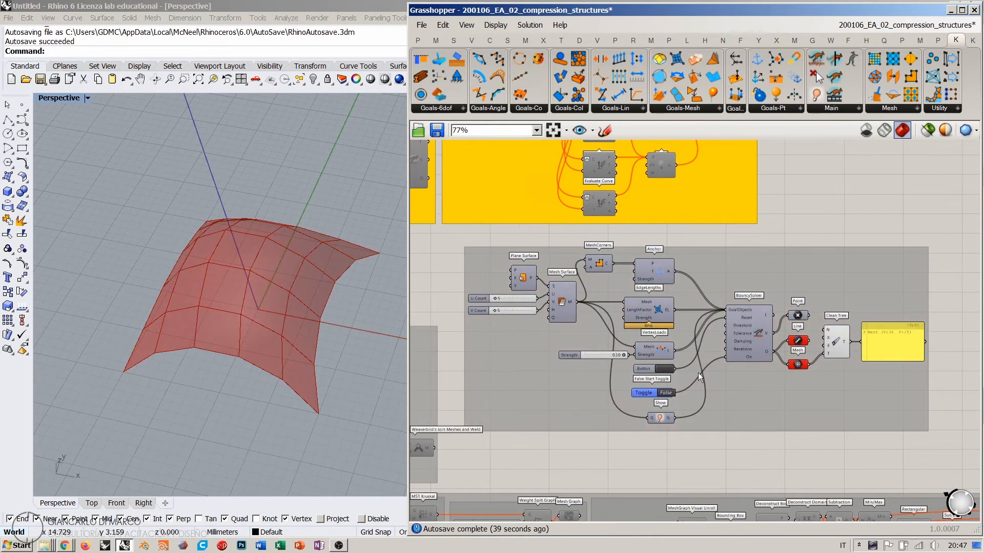
scroll(659, 364, "up", 3)
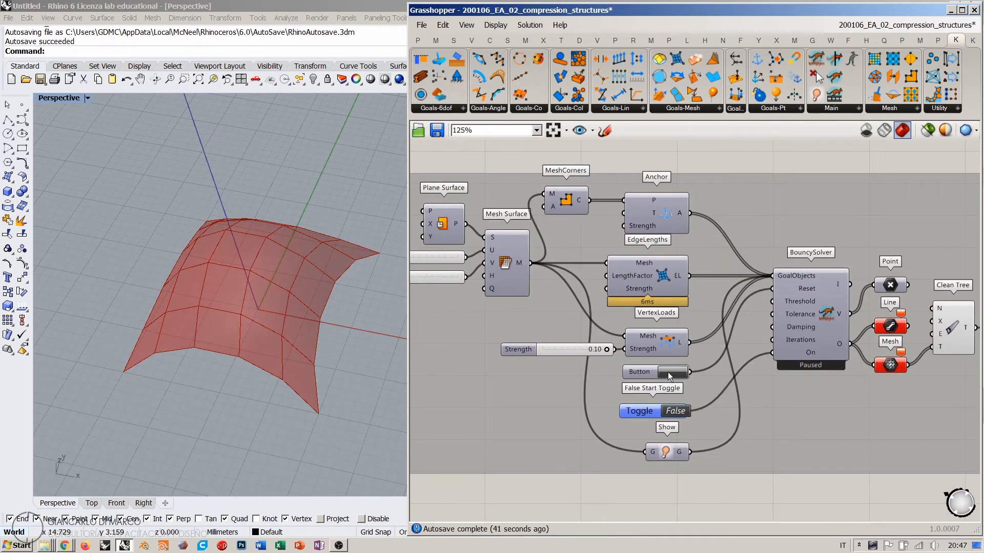
scroll(731, 339, "down", 2)
left_click(846, 348)
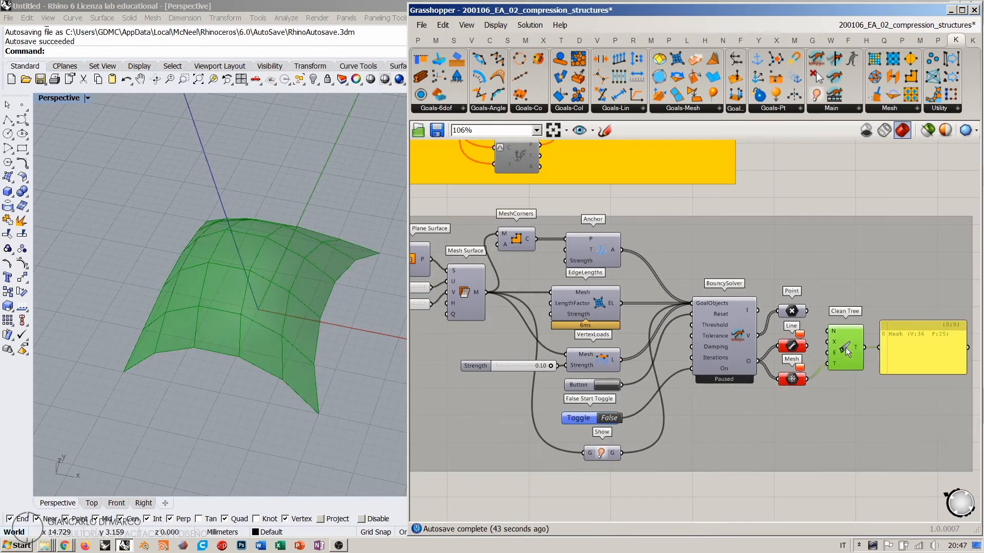
key("ctrl+q")
left_click(806, 193)
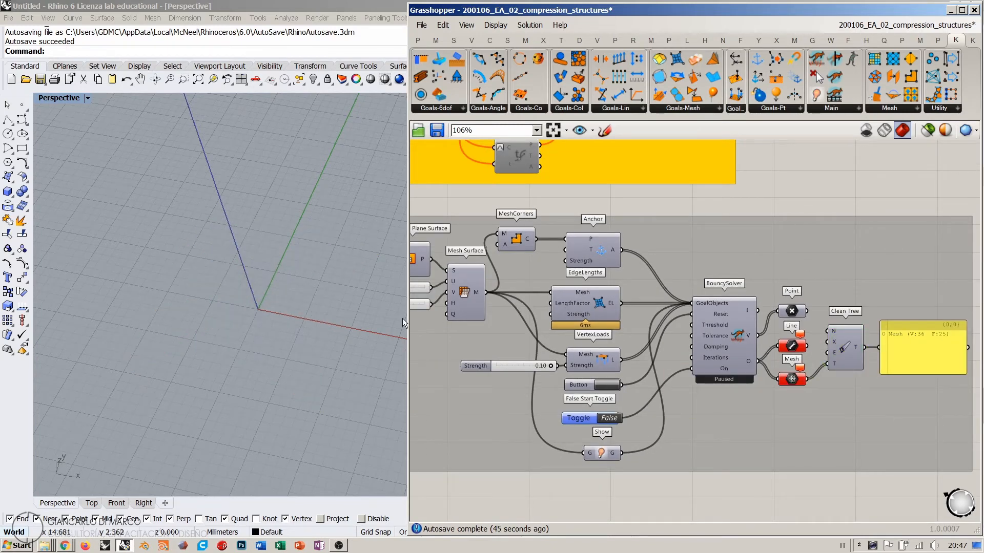
Narrow the Grasshopper window to enlarge the Rhino viewport, and bring the Plane Surface inputs and the empty ground plane into view
left_click_drag(408, 322, 600, 322)
right_click_drag(376, 320, 318, 364)
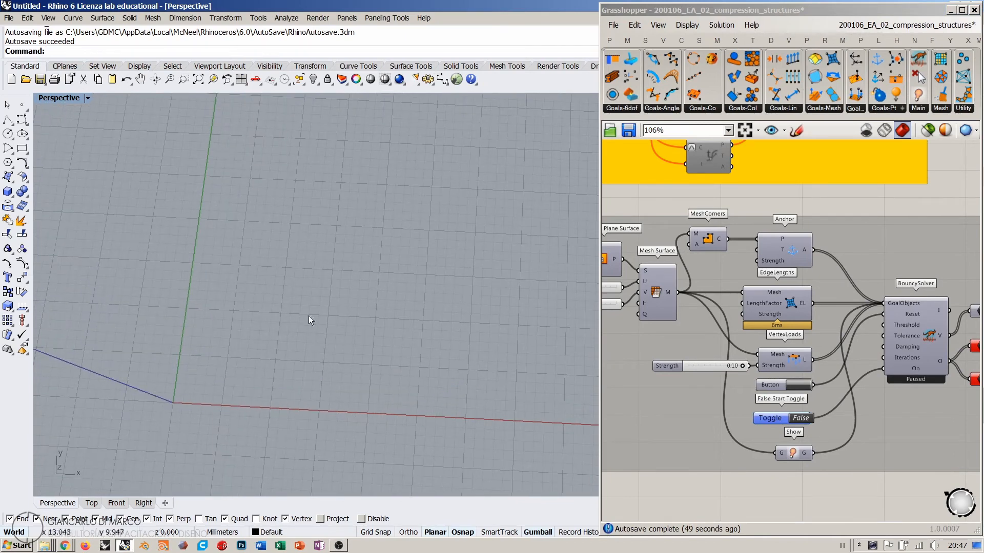
right_click_drag(611, 293, 710, 302)
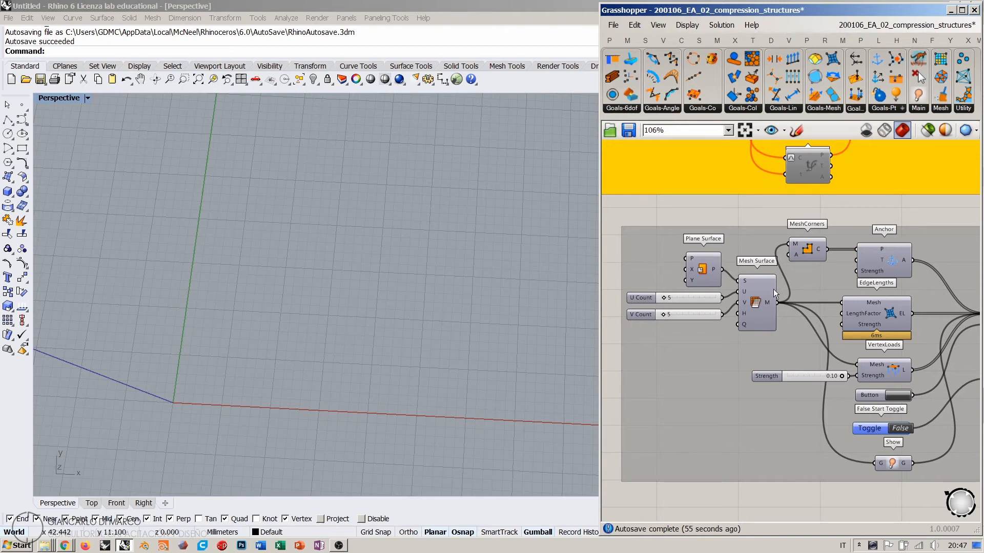
right_click_drag(408, 319, 285, 260)
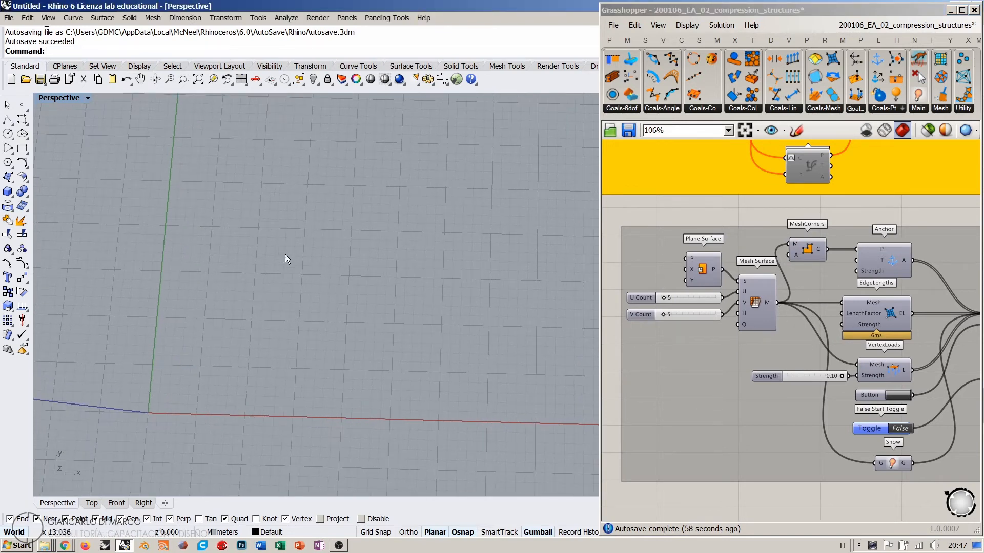
In Rhino, draw a freehand four-cornered mesh face on the ground plane with 3DFace and set the viewport display to Shaded
left_click(154, 19)
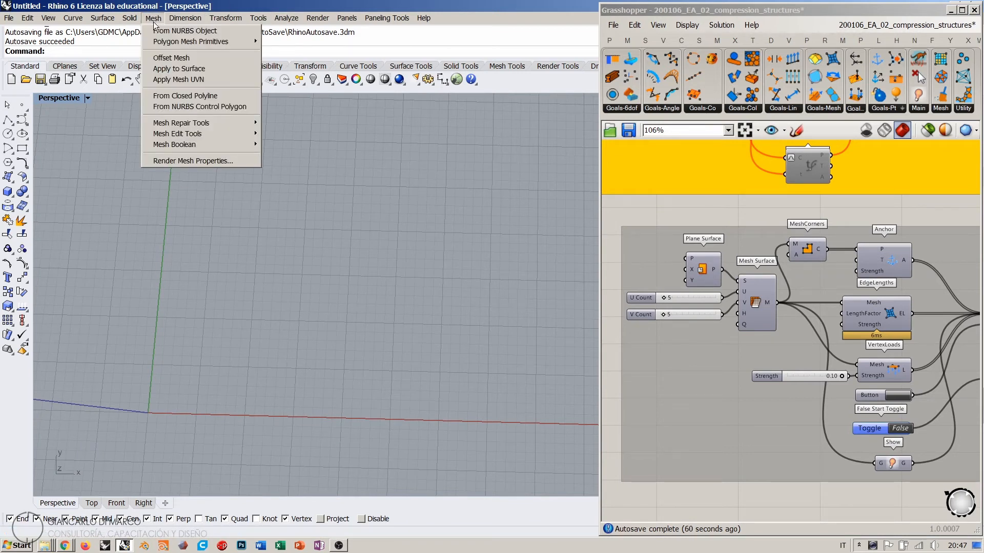
mouse_move(185, 43)
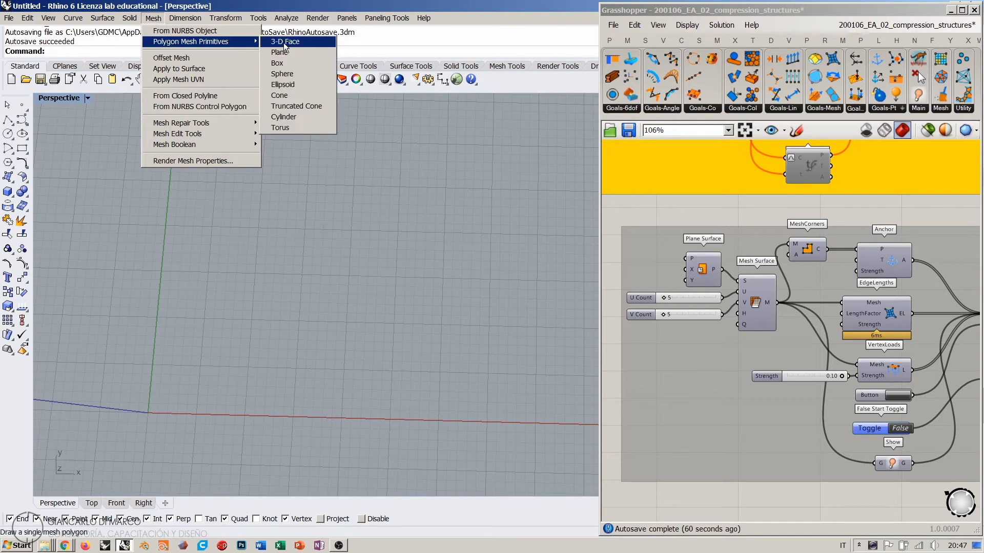
left_click(285, 42)
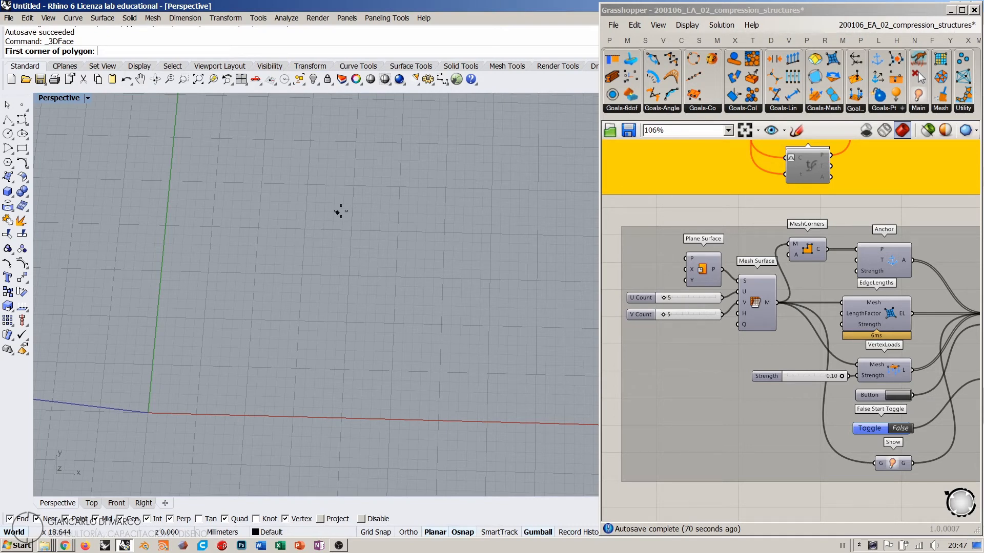
right_click_drag(319, 347, 325, 314)
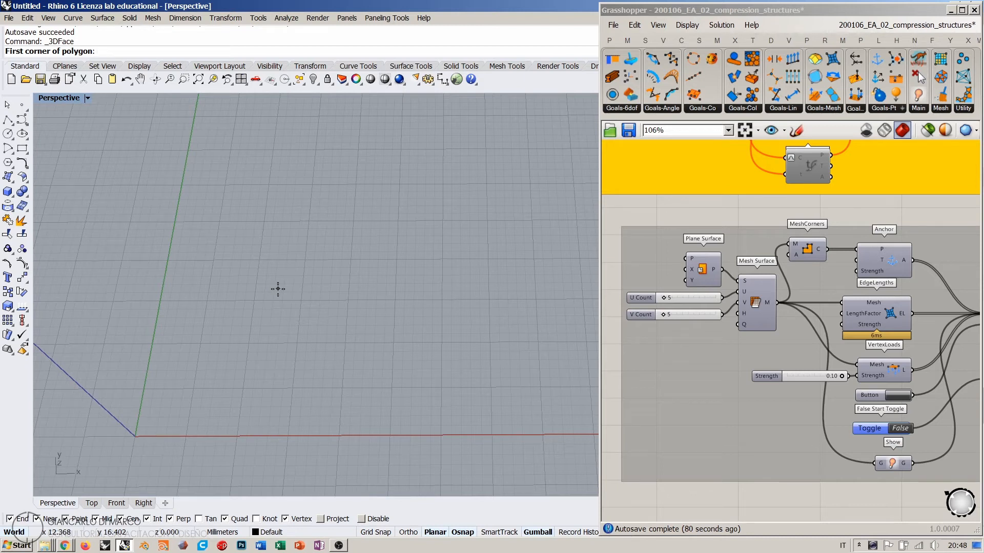
left_click(219, 354)
left_click(390, 367)
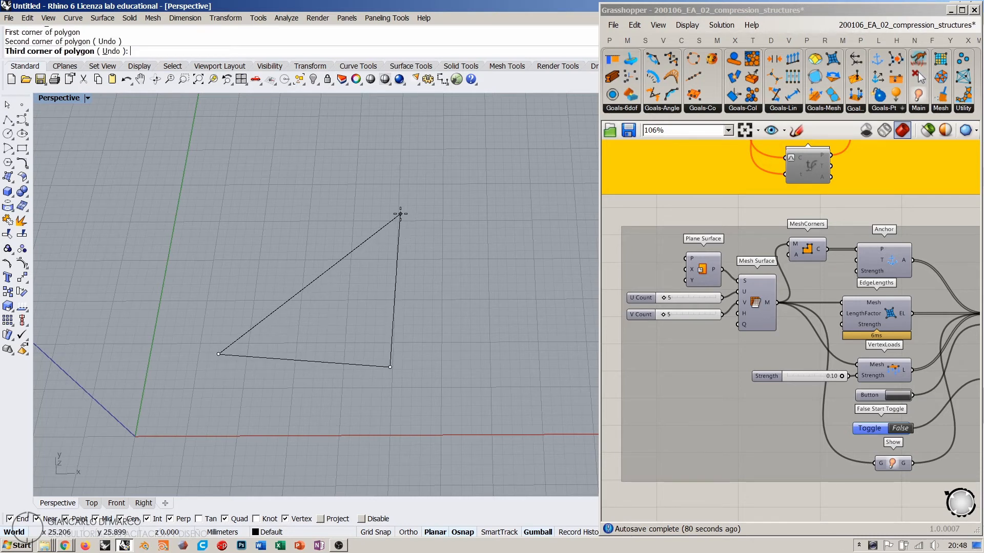
left_click(385, 227)
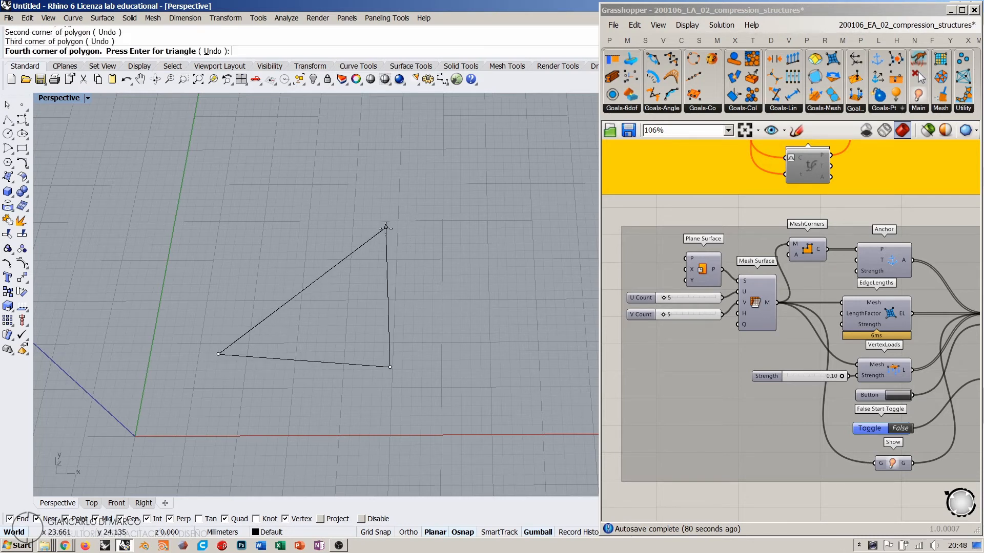
left_click(264, 227)
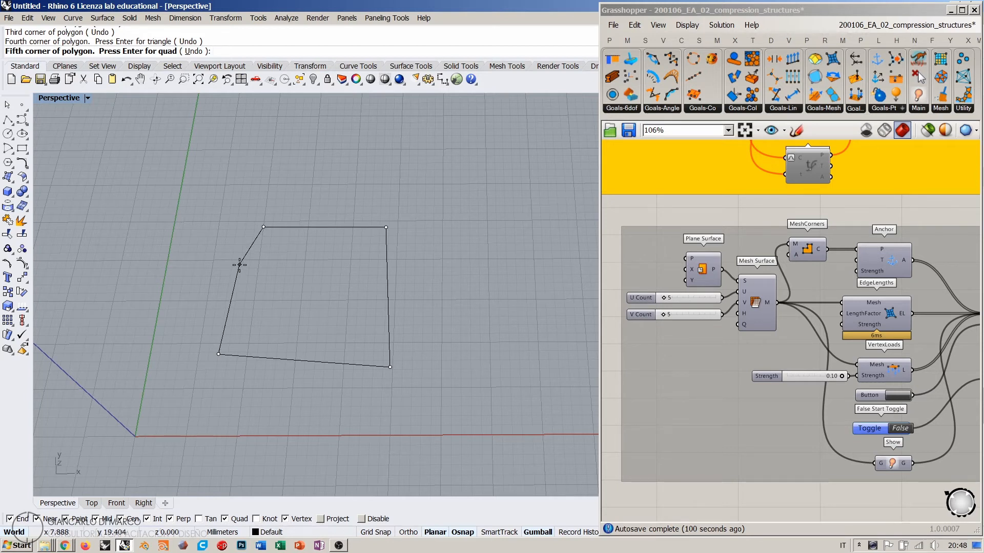
key("Return")
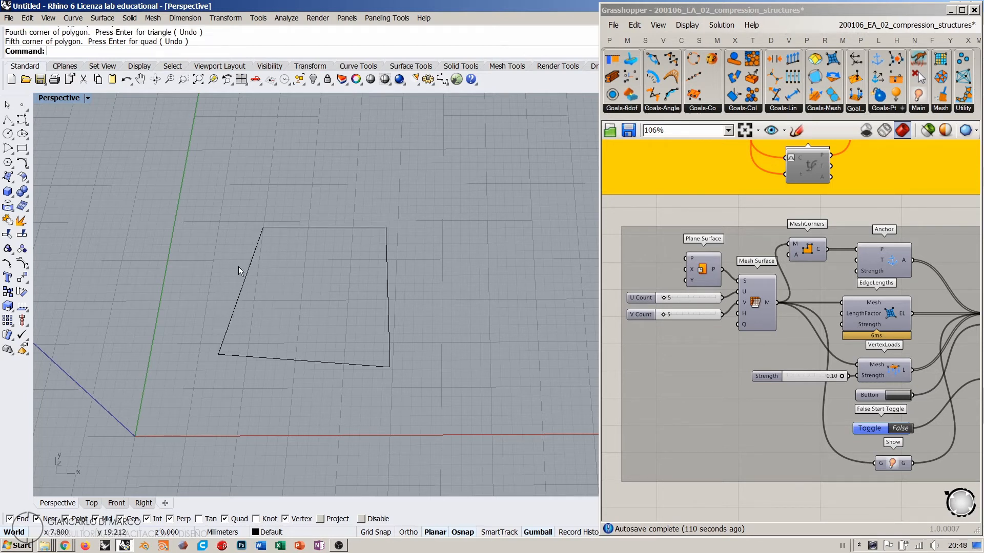
left_click(384, 80)
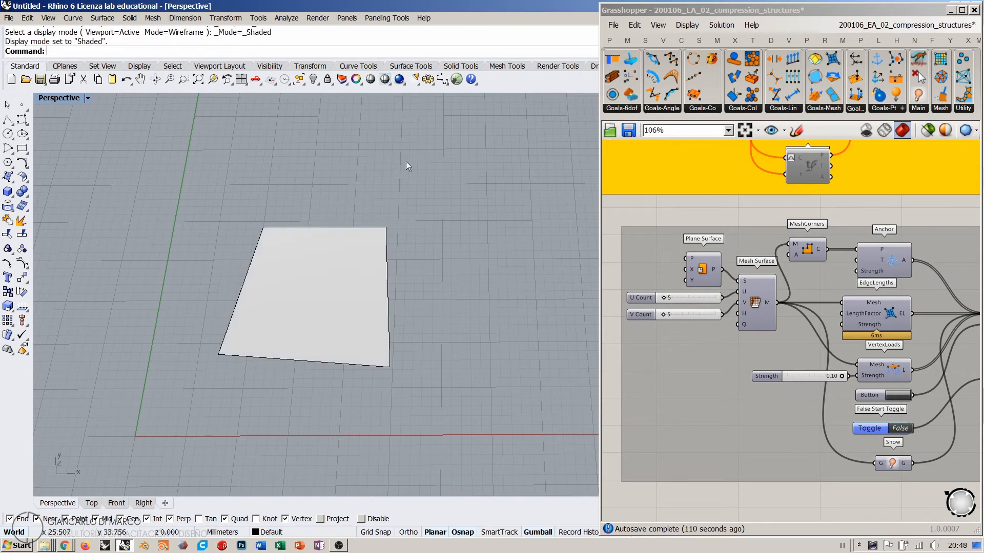
right_click_drag(325, 290, 374, 334)
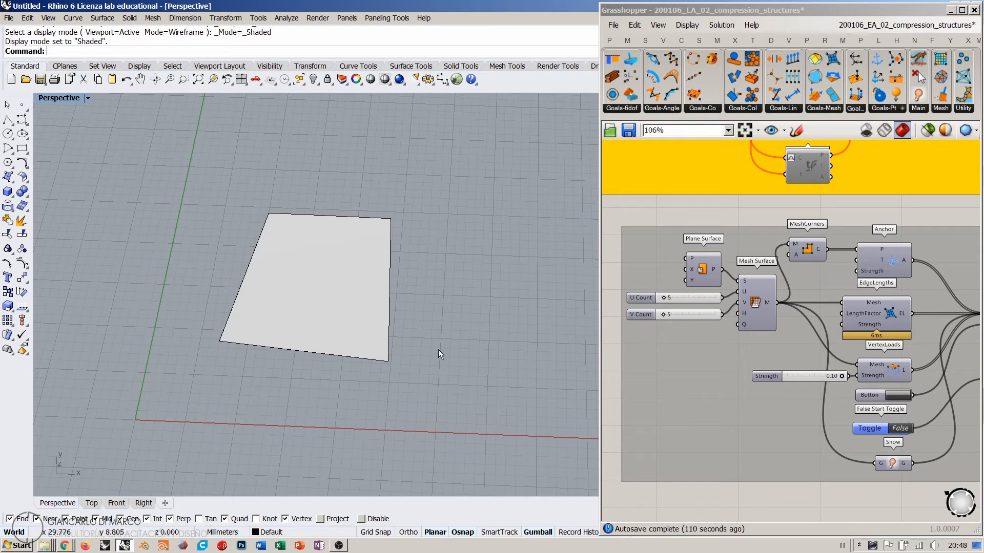
Sketch a freehand U-shaped control point curve of degree 3 on the mesh face and delete it
right_click_drag(233, 301, 359, 303, "shift")
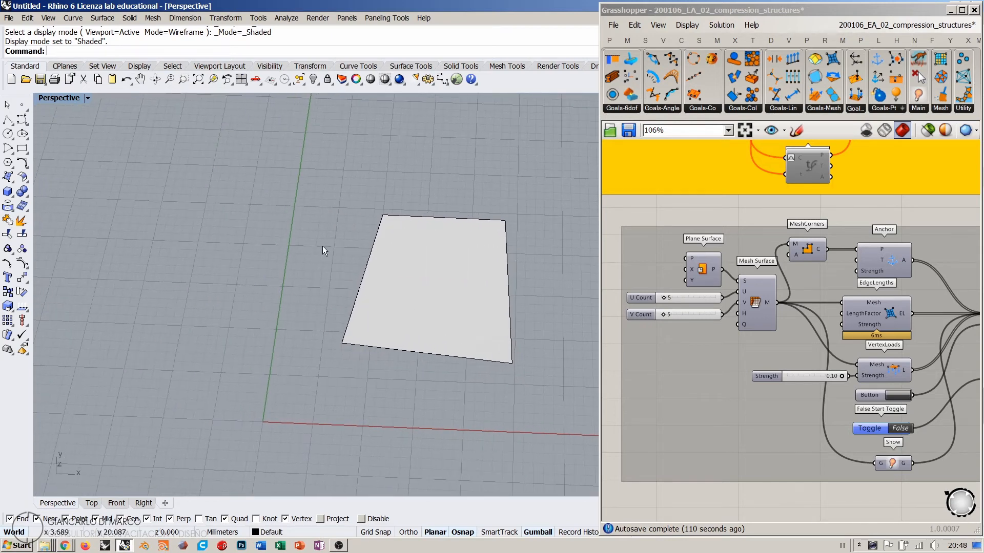
left_click(22, 120)
left_click(414, 241)
left_click(382, 279)
left_click(418, 315)
left_click(461, 320)
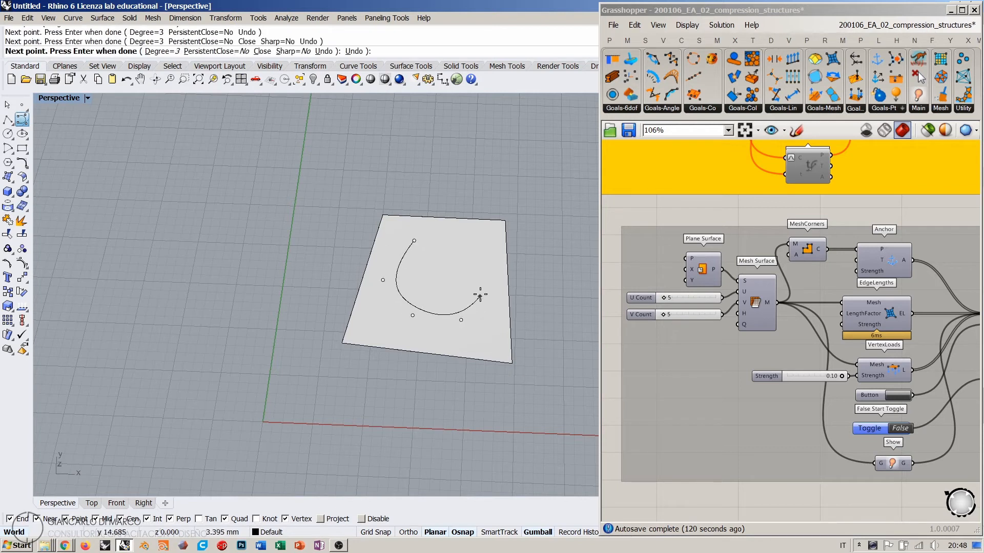
left_click(479, 293)
left_click(468, 256)
right_click(458, 282)
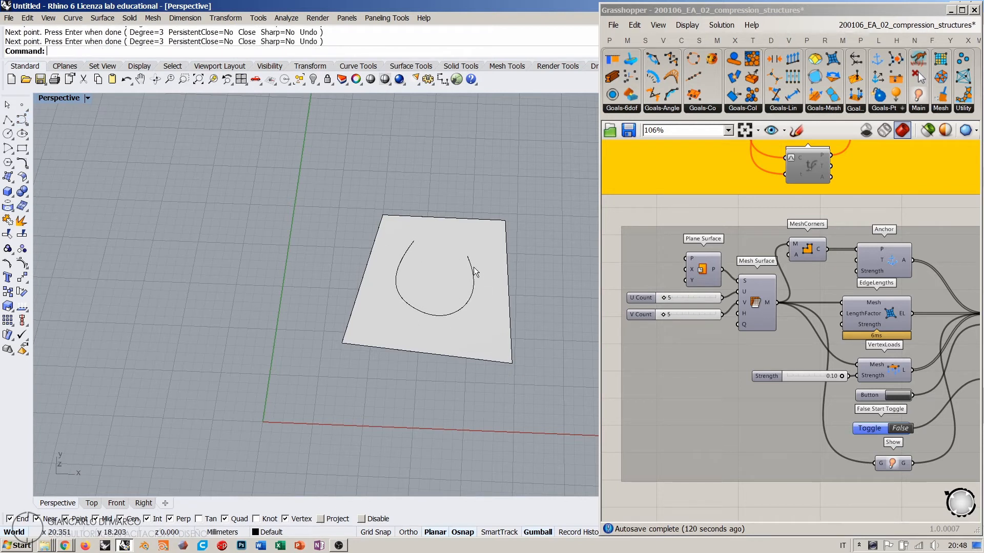
left_click(473, 279)
key("Delete")
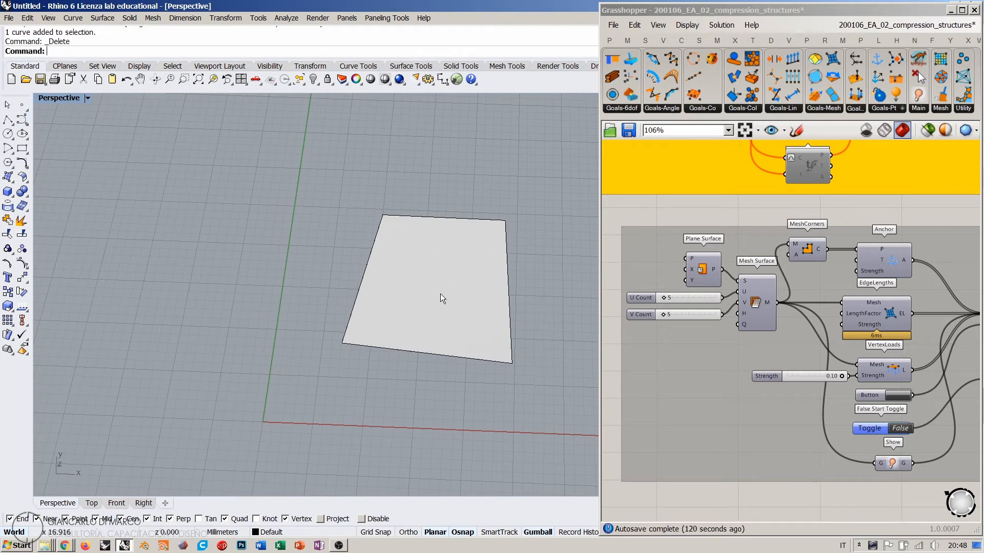
Draw a separate four-cornered mesh face with 3DFace beside the first one, on the other side of the green axis
right_click(180, 36)
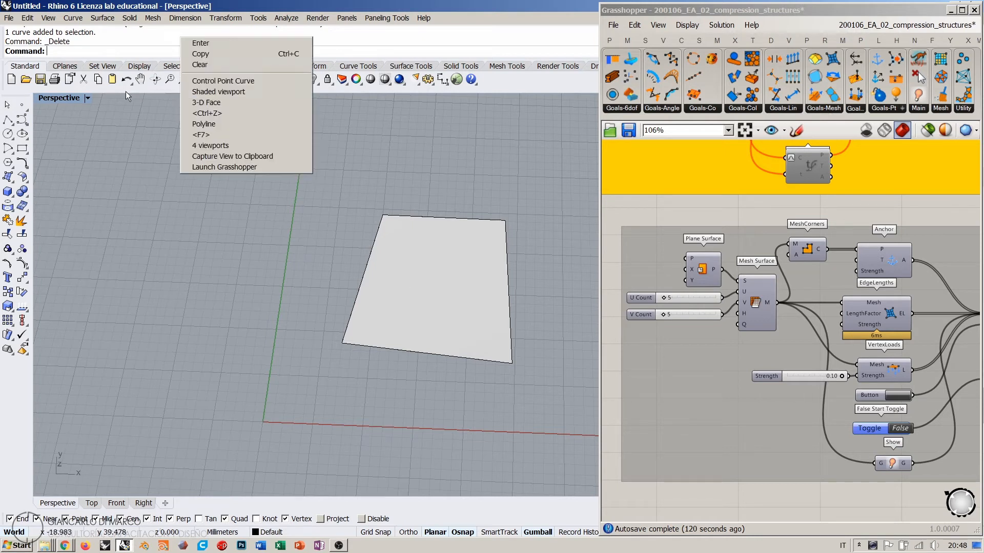
left_click(205, 101)
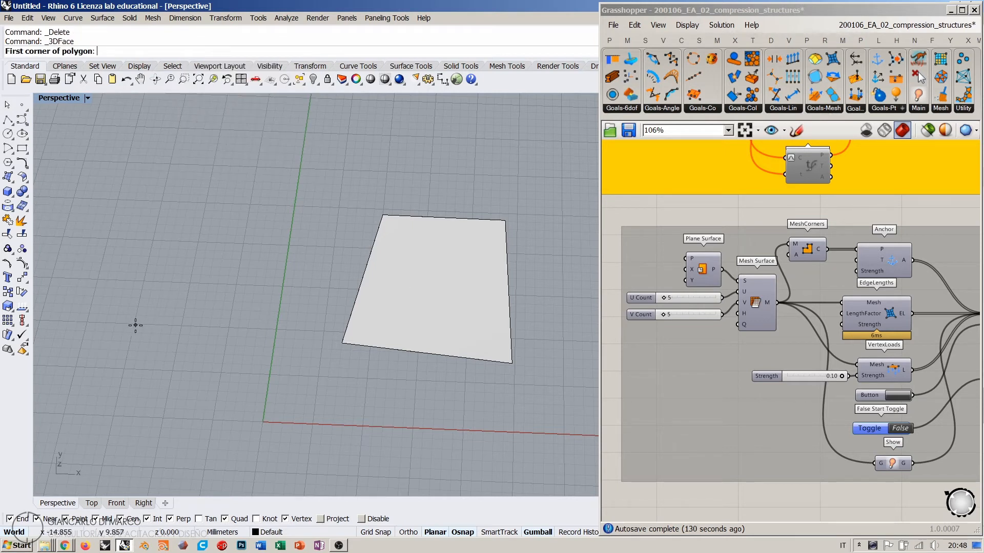
left_click(271, 216)
left_click(276, 345)
left_click(132, 339)
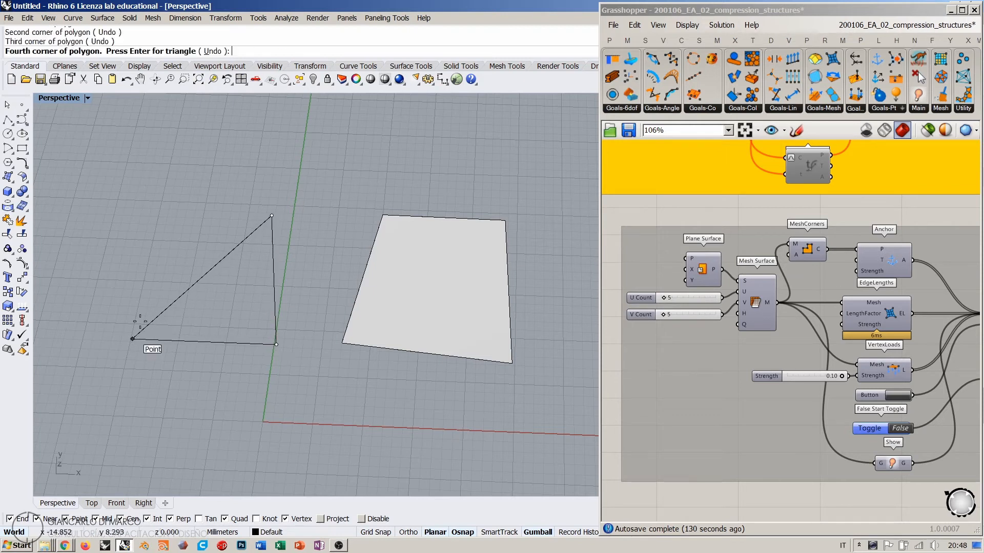
left_click(179, 219)
key("Return")
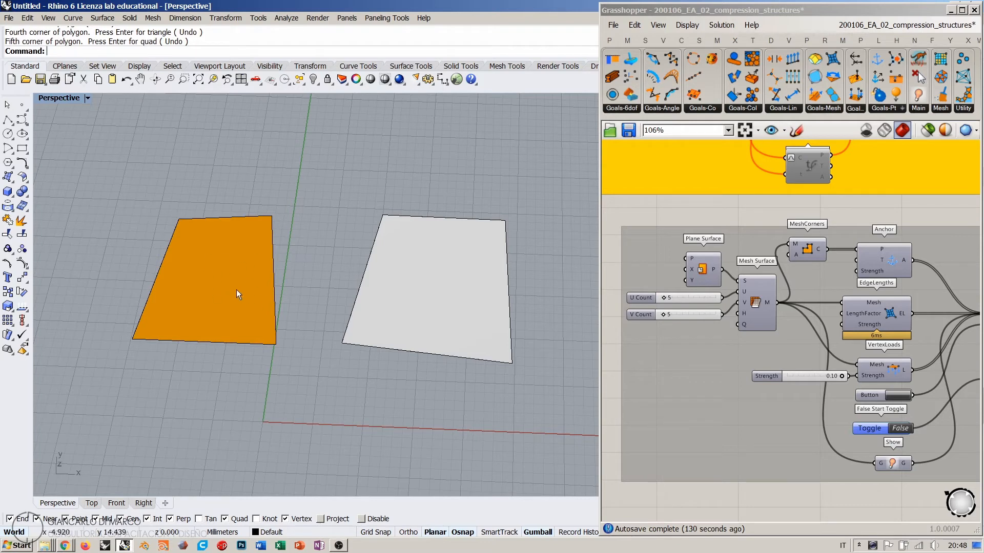
right_click_drag(266, 299, 293, 302)
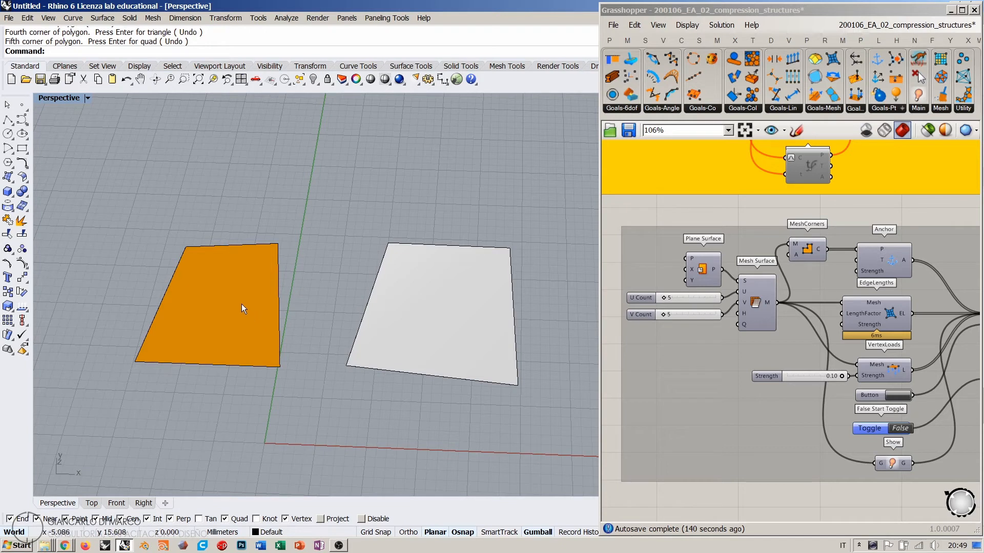
Delete the separate mesh face beyond the green axis, keeping only the first mesh face
left_click(439, 306)
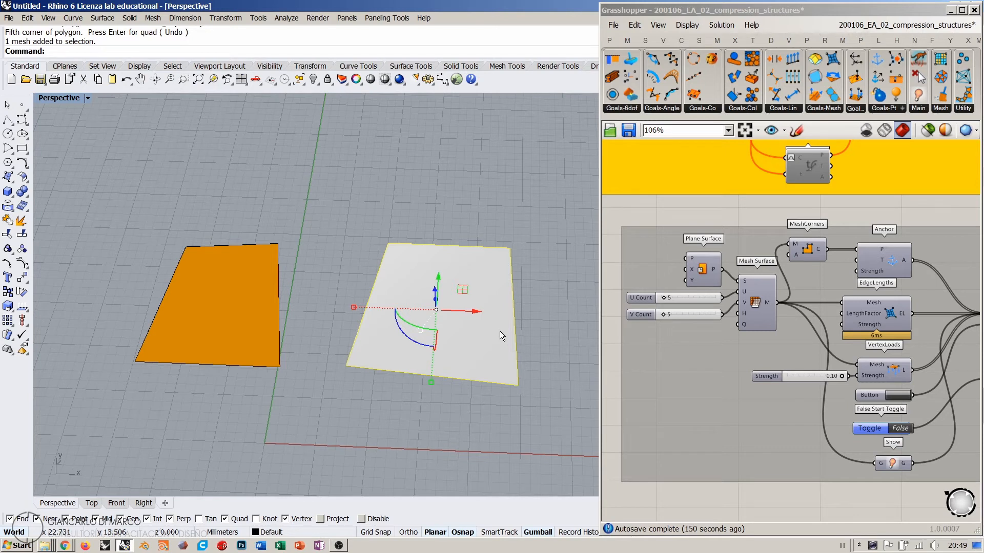
key("Escape")
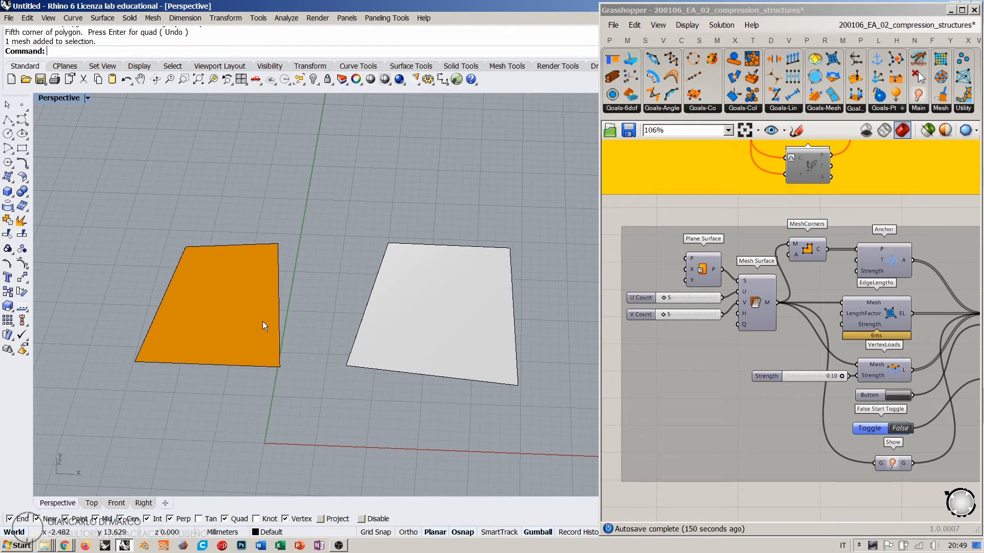
mouse_move(370, 420)
right_mouse_down()
mouse_move(380, 420)
mouse_move(364, 398)
mouse_move(376, 362)
mouse_move(371, 249)
mouse_move(377, 395)
mouse_move(378, 248)
mouse_move(376, 405)
right_mouse_up()
mouse_move(427, 396)
left_mouse_down()
mouse_move(193, 307)
mouse_move(201, 386)
left_mouse_up()
left_click(168, 287)
key("Delete")
right_click_drag(168, 287, 243, 231)
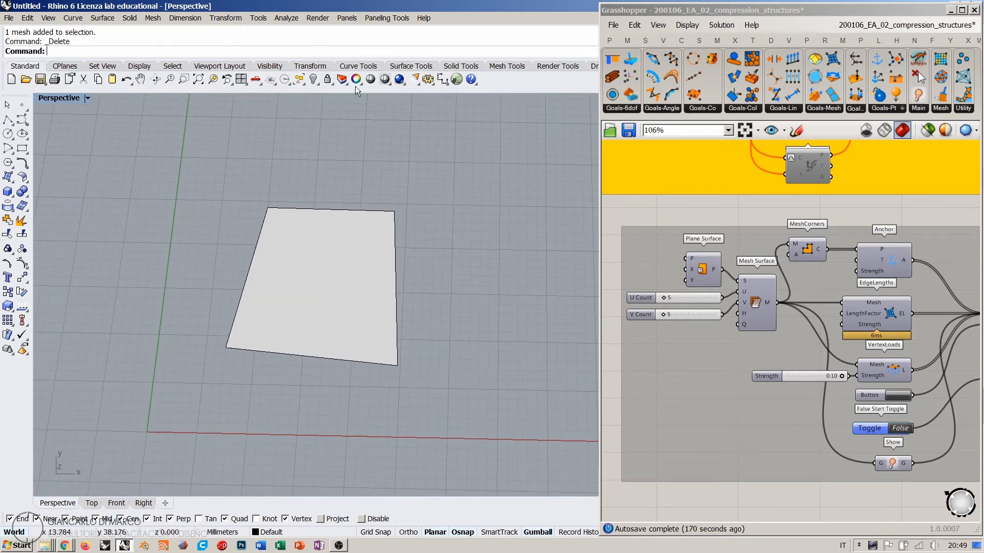
Set the viewport display to Wireframe and draw a four-cornered 3DFace sharing the first face's edge farthest from the green axis
left_click(384, 79)
right_click_drag(382, 266, 314, 263)
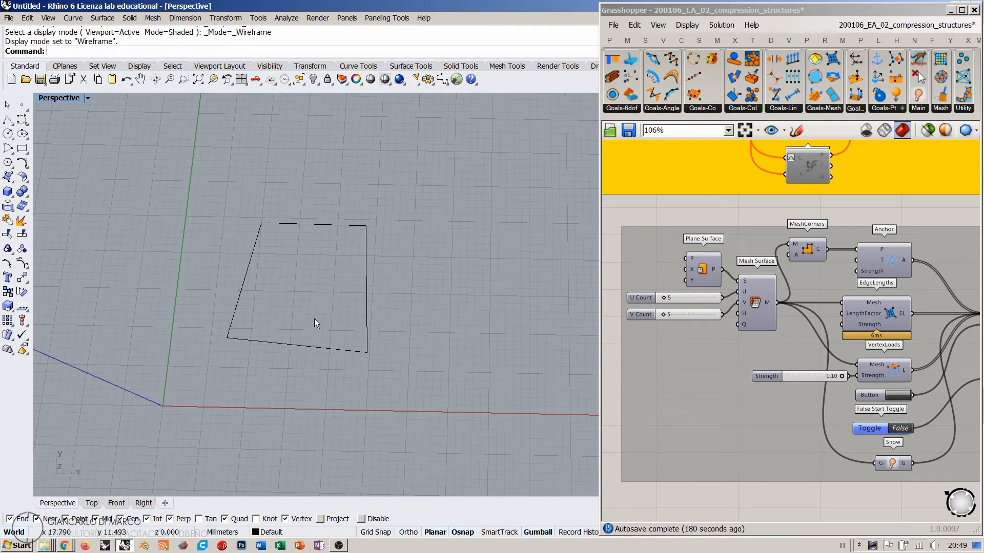
right_click(241, 38)
left_click(263, 93)
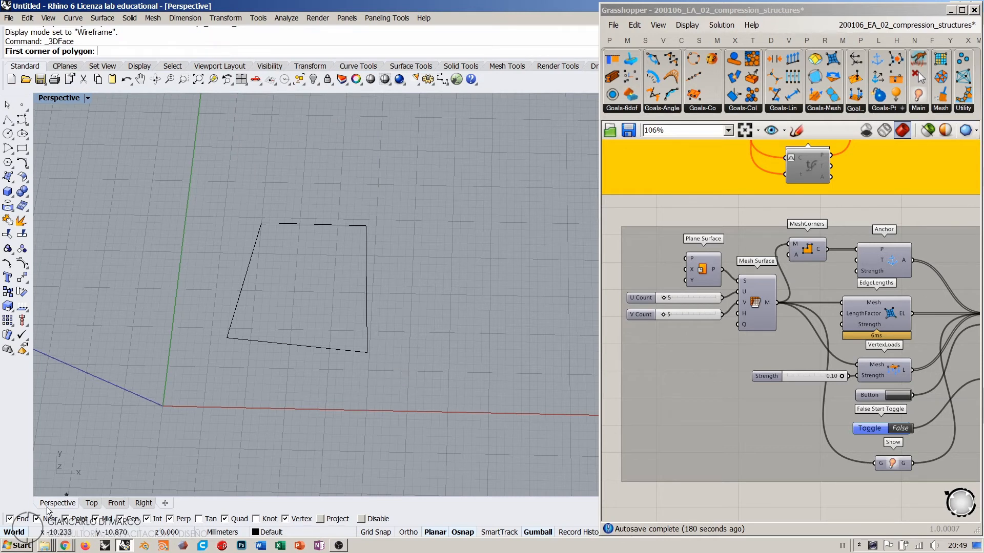
left_click(287, 520)
left_click(367, 352)
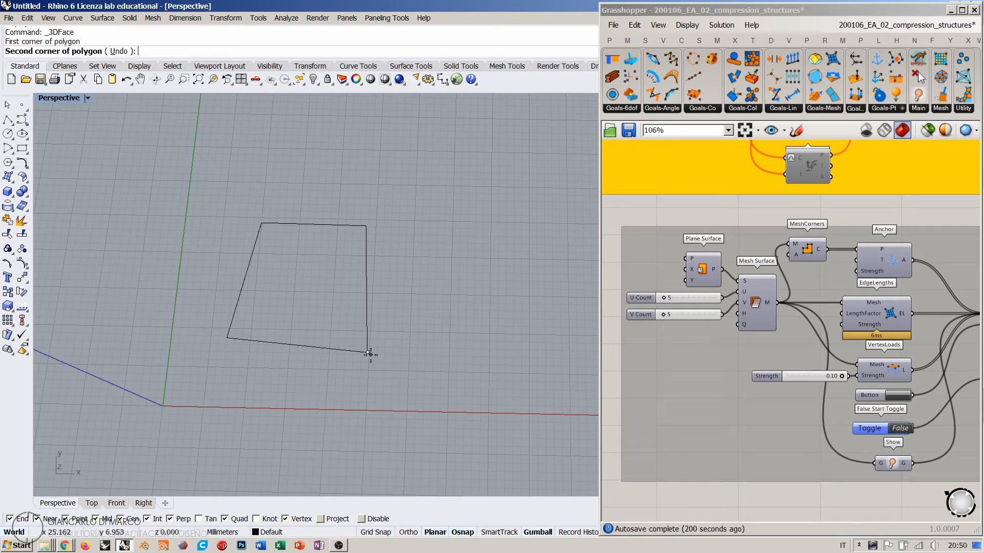
left_click(490, 320)
left_click(479, 242)
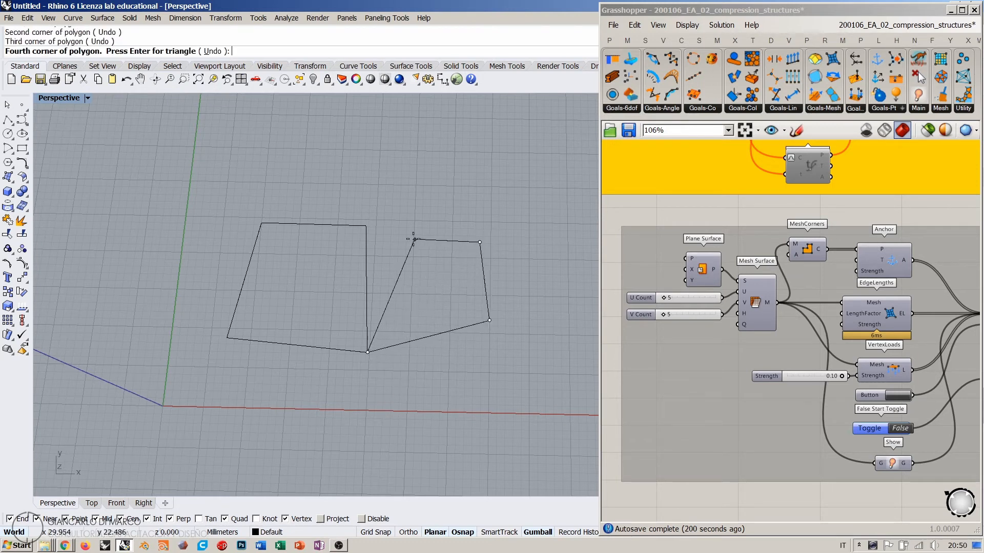
left_click(366, 225)
key("Return")
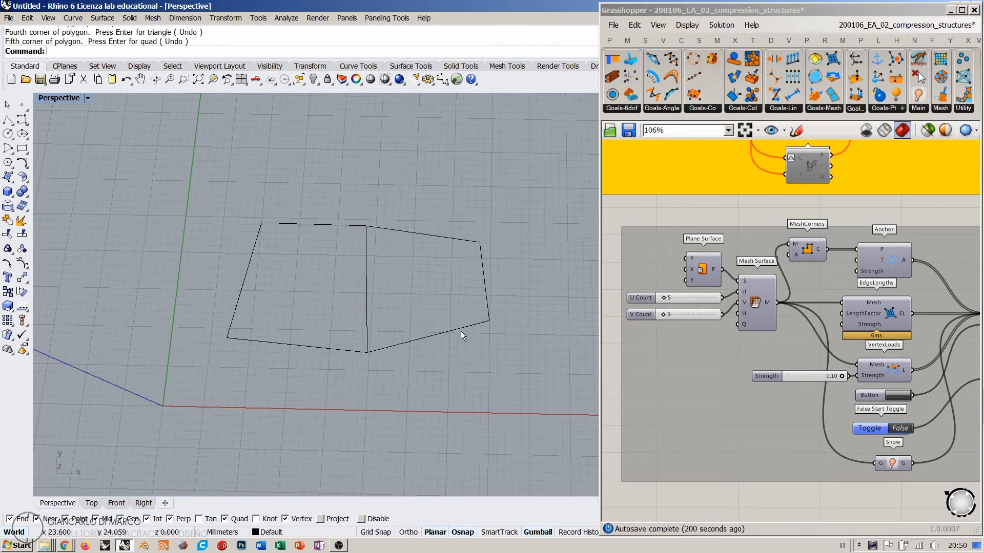
Draw a four-cornered 3DFace on the first face's edge farthest from the red axis, snapping to its two end vertices
key("Return")
left_click(262, 223)
left_click(366, 226)
left_click(367, 159)
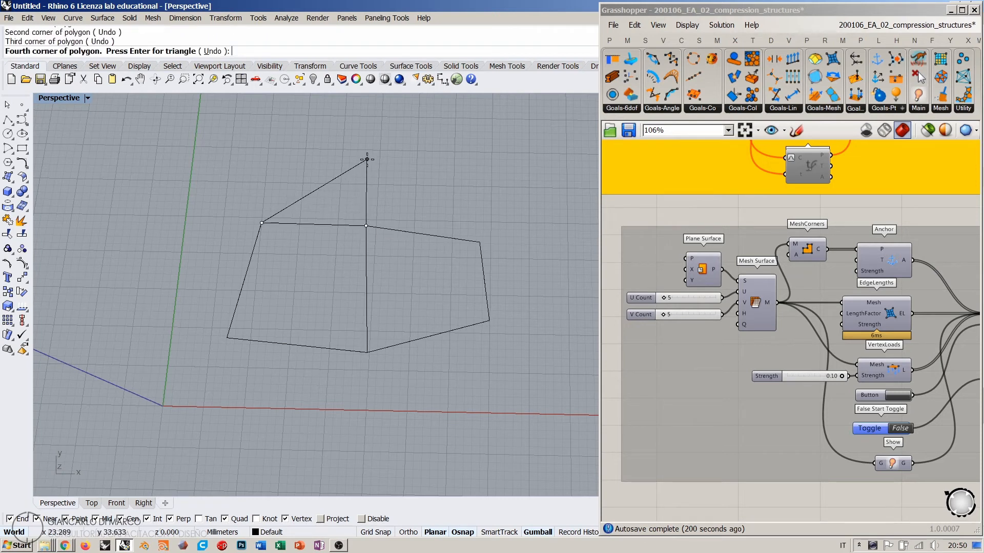
left_click(251, 159)
key("Return")
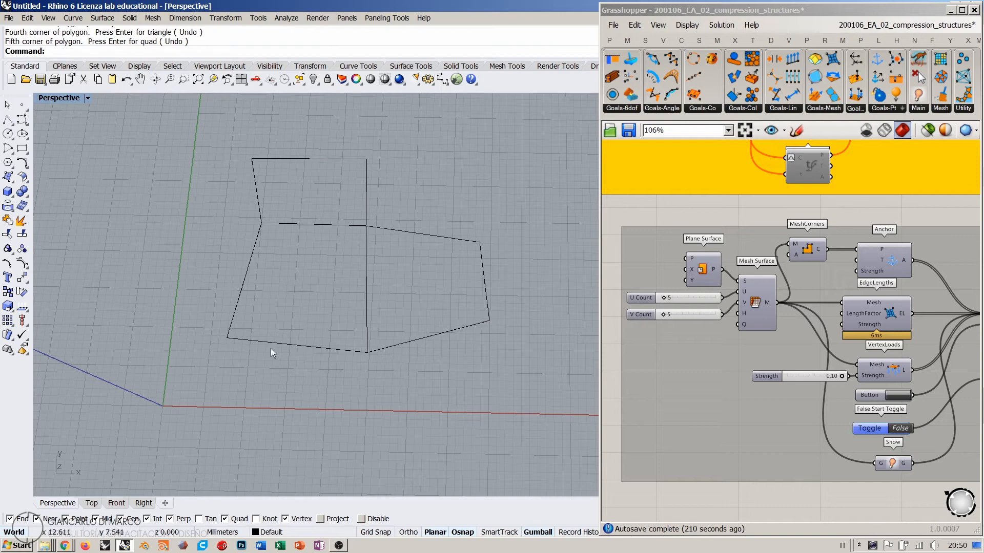
Draw a four-cornered 3DFace on the first face's edge nearest the red axis, extending it across that axis
key("Return")
left_click(227, 337)
left_click(224, 444)
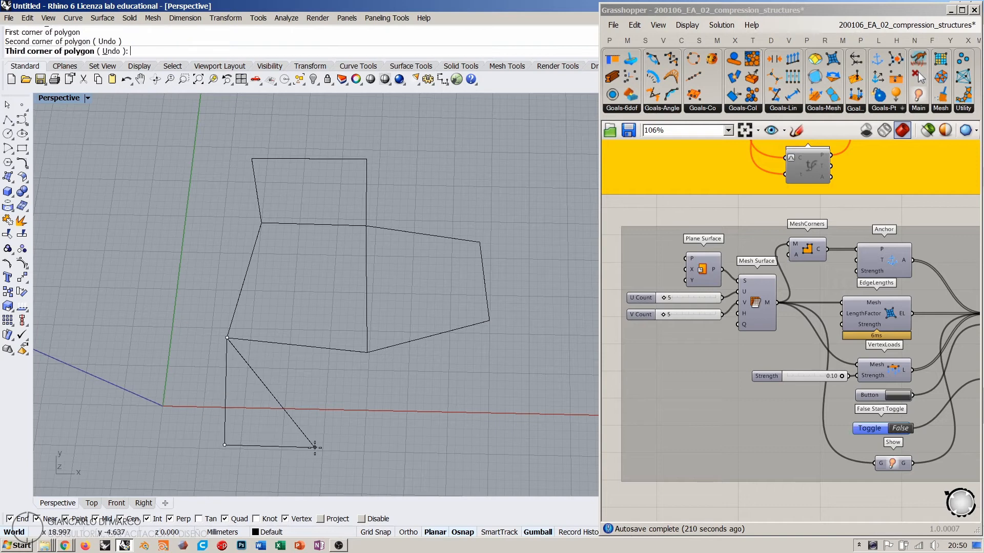
left_click(350, 427)
left_click(367, 353)
key("Return")
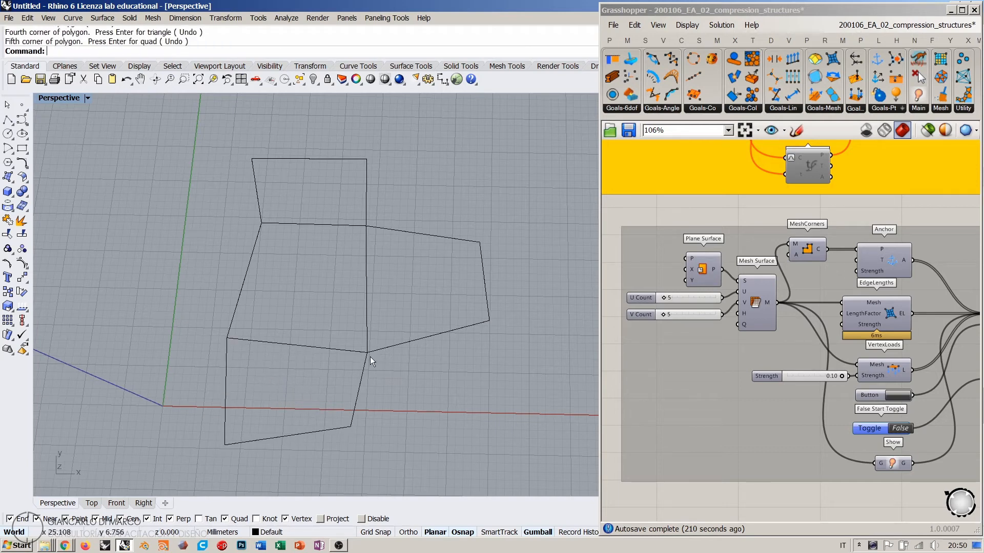
Extend the chain of faces along the red axis with a four-cornered 3DFace snapped to the second face's free end edge
mouse_move(320, 317)
right_mouse_down()
mouse_move(303, 321)
mouse_move(335, 317)
right_mouse_up()
mouse_move(418, 328)
right_mouse_down()
mouse_move(415, 338)
mouse_move(371, 348)
mouse_move(413, 347)
right_mouse_up()
key("Return")
left_click(389, 324)
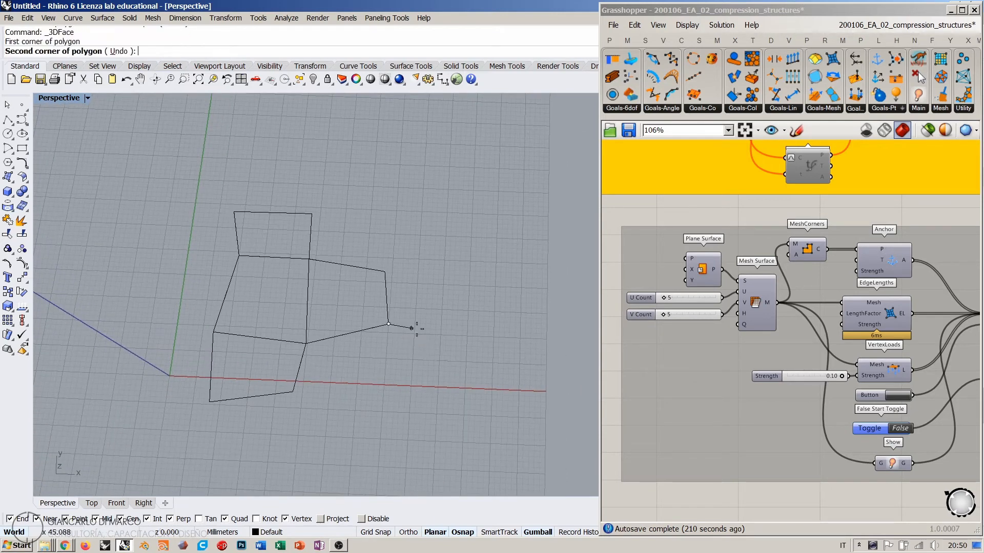
left_click(463, 329)
left_click(467, 283)
left_click(388, 271)
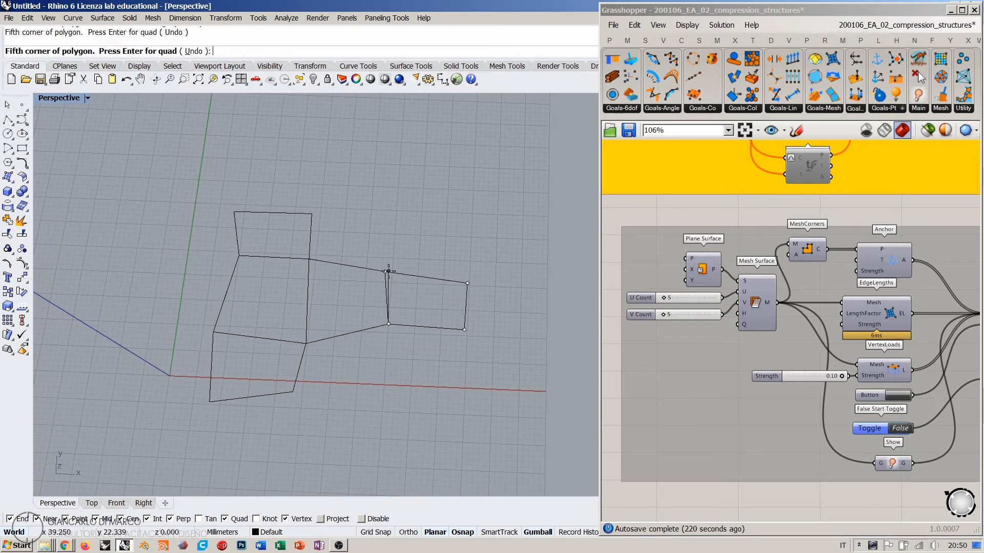
key("Return")
Draw a four-cornered 3DFace on the end face's edge farthest from the red axis
key("Return")
left_click(385, 271)
left_click(467, 282)
left_click(474, 232)
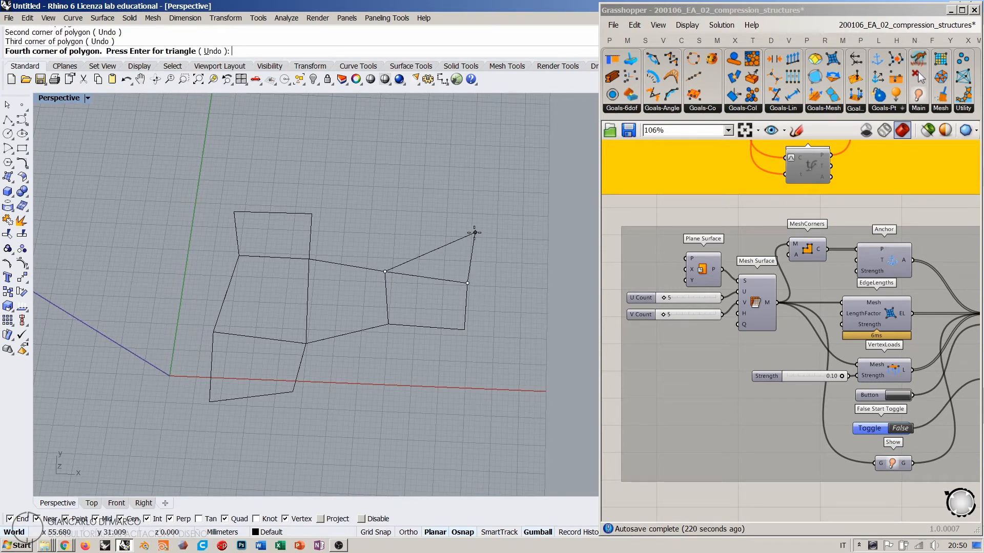
left_click(391, 224)
key("Return")
right_click_drag(395, 238, 395, 322)
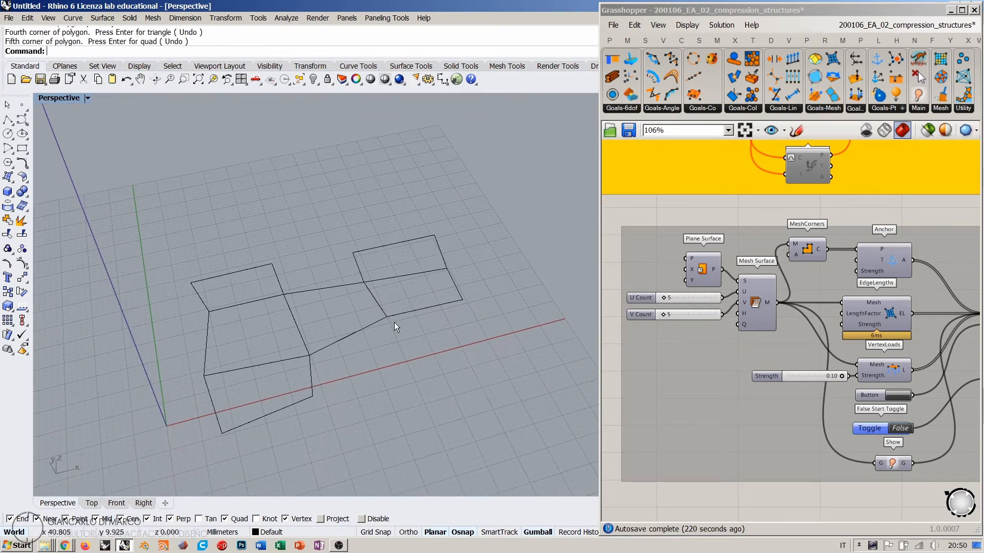
right_click_drag(401, 284, 362, 282)
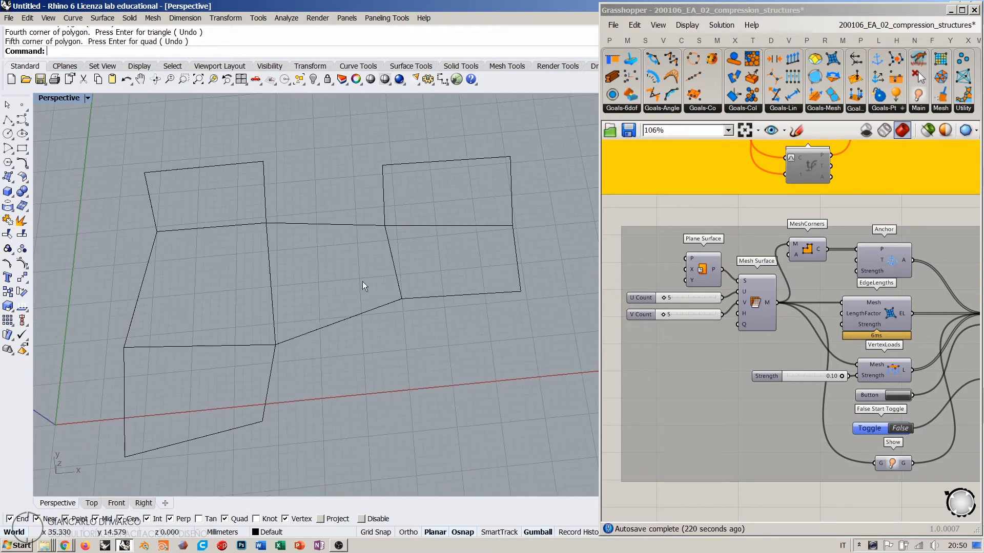
Join the six adjoining mesh faces into a single mesh and select it
left_click(400, 163)
left_click(386, 267)
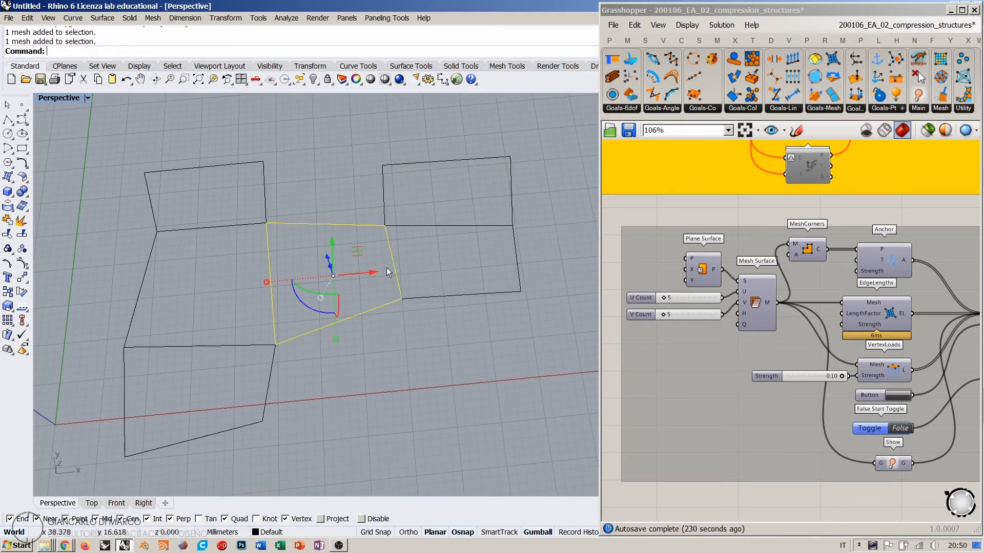
left_click(417, 296)
left_click(265, 211)
left_click(450, 143)
left_click_drag(461, 134, 183, 411)
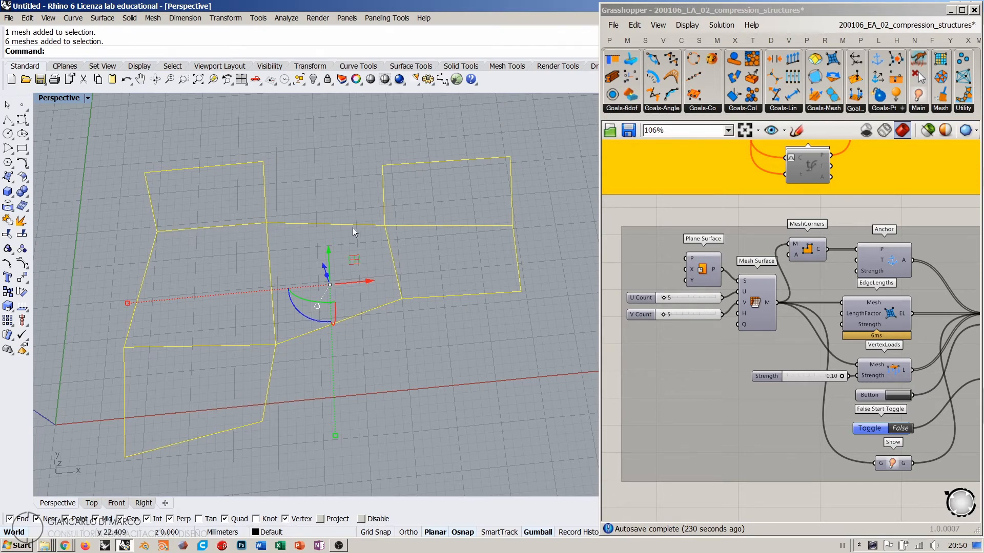
mouse_move(380, 242)
right_mouse_down()
mouse_move(423, 239)
mouse_move(372, 234)
right_mouse_up()
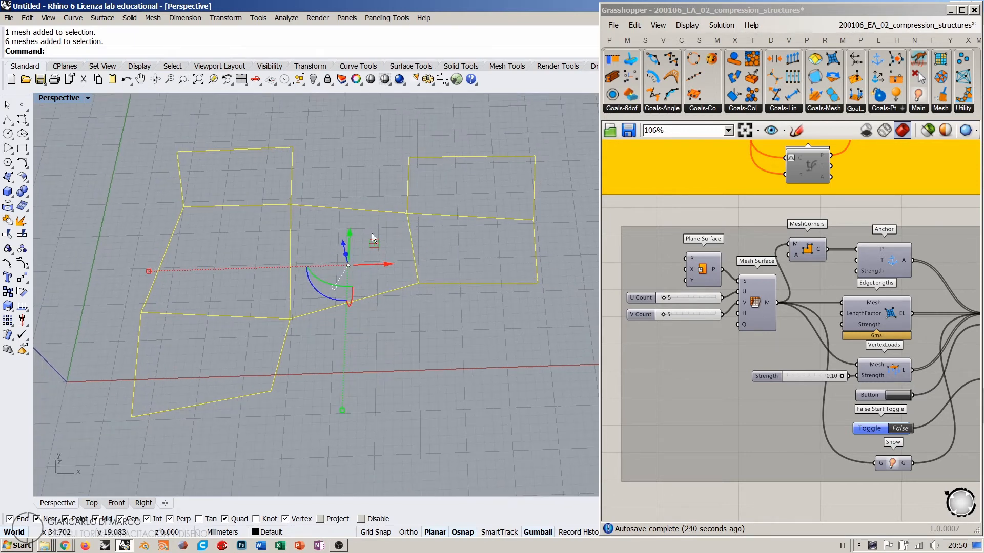
left_click(9, 220)
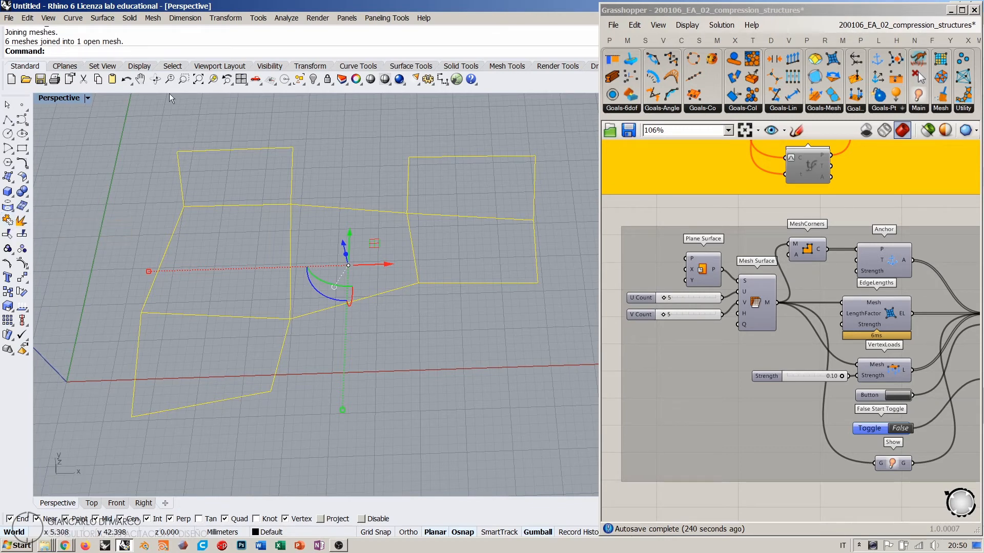
left_click(353, 181)
right_click_drag(431, 282, 388, 214)
left_click(353, 231)
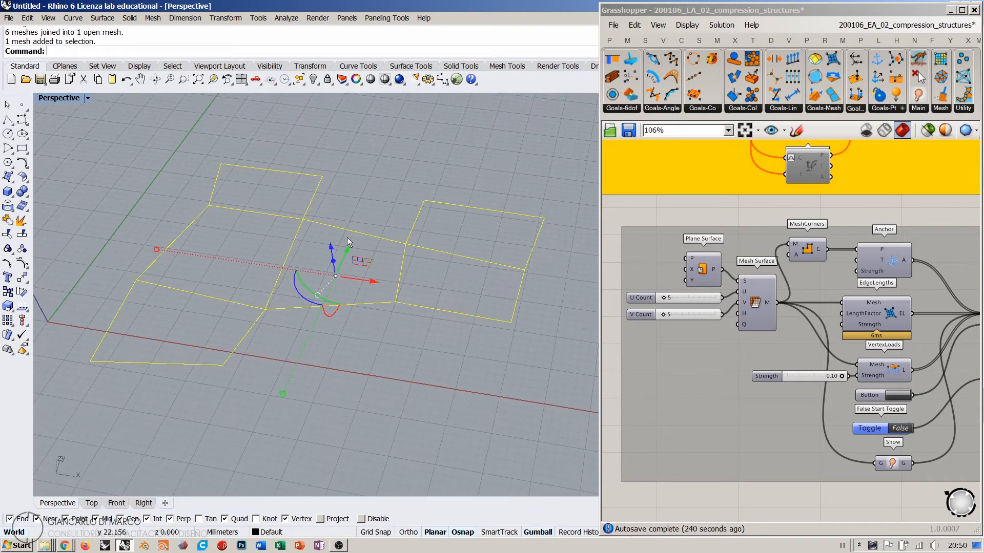
In Grasshopper, add a Mesh parameter below the gray group and reference the joined Rhino mesh in it
right_click_drag(730, 366, 749, 339)
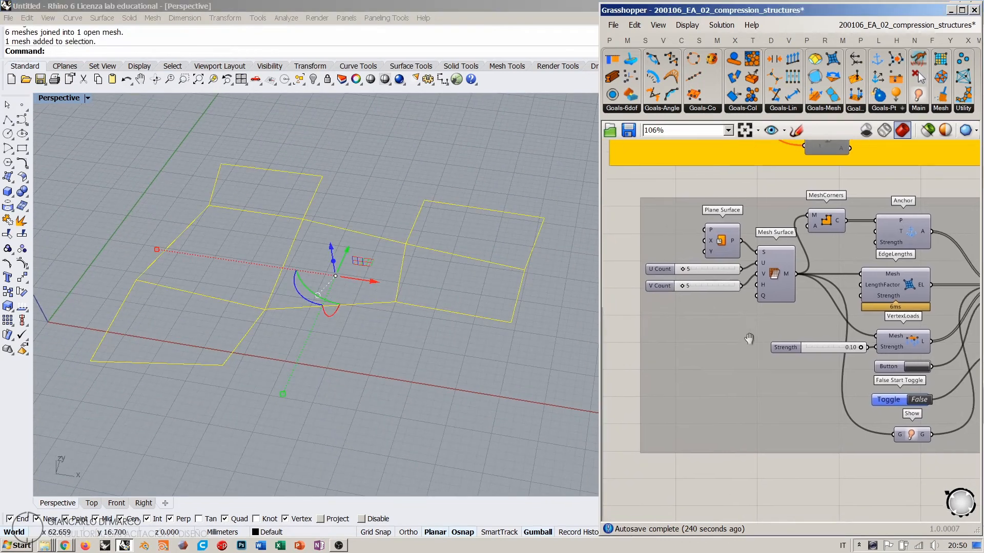
double_click(742, 475)
type("mesh")
key("Return")
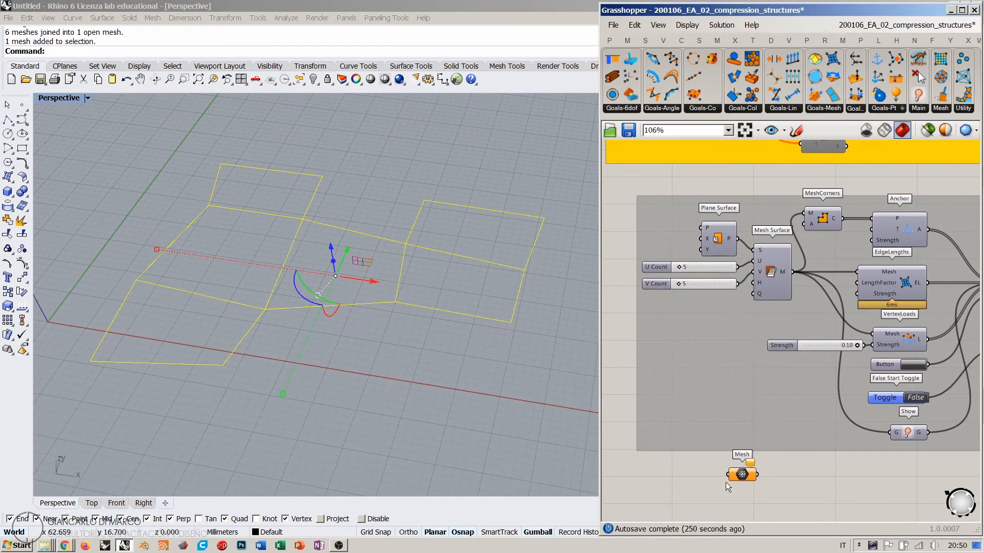
right_click(738, 477)
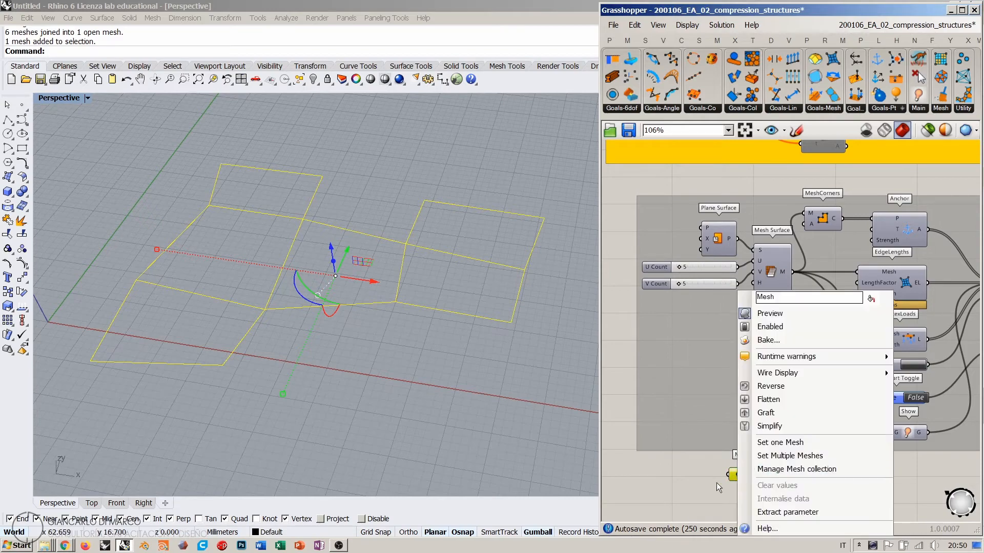
left_click(773, 445)
left_click(786, 492)
left_click(392, 381)
right_click_drag(392, 381, 391, 341)
Internalise the mesh data in the Grasshopper Mesh parameter and delete the original joined mesh from Rhino
right_click(753, 484)
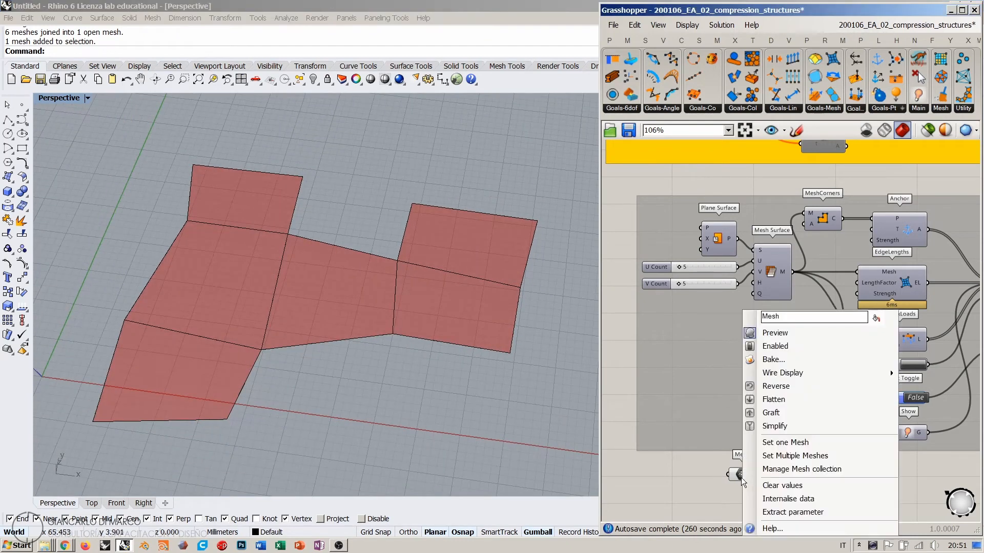
left_click(764, 499)
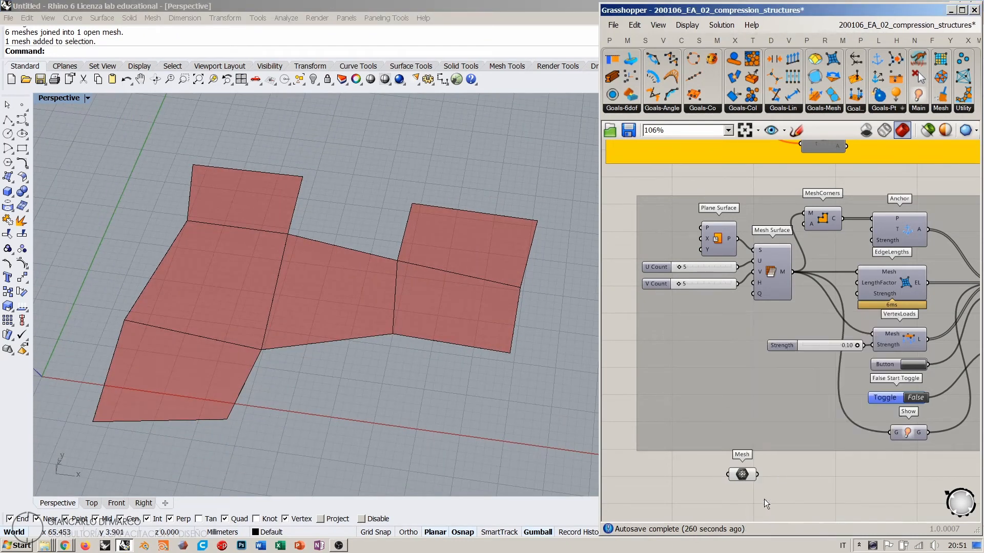
left_click(341, 340)
key("Delete")
right_click_drag(382, 321, 386, 338)
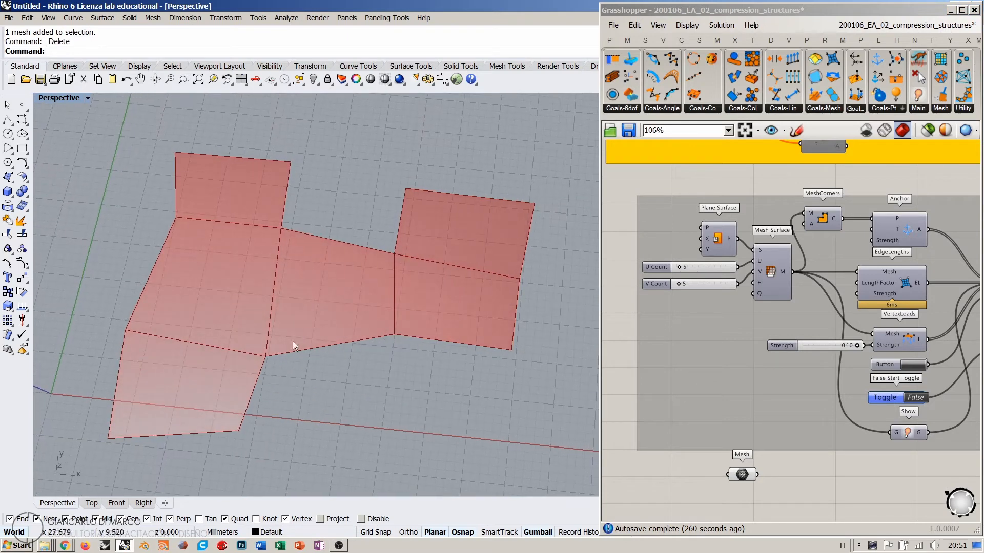
scroll(293, 341, "down", 2)
right_click_drag(313, 338, 278, 340, "shift")
Place the Mesh parameter just below Mesh Surface and transfer all of Mesh Surface's output wires to it
right_click_drag(754, 418, 739, 400)
left_click_drag(733, 459, 765, 311)
right_click_drag(802, 286, 721, 322)
scroll(796, 299, "up", 1)
right_click_drag(362, 299, 375, 327)
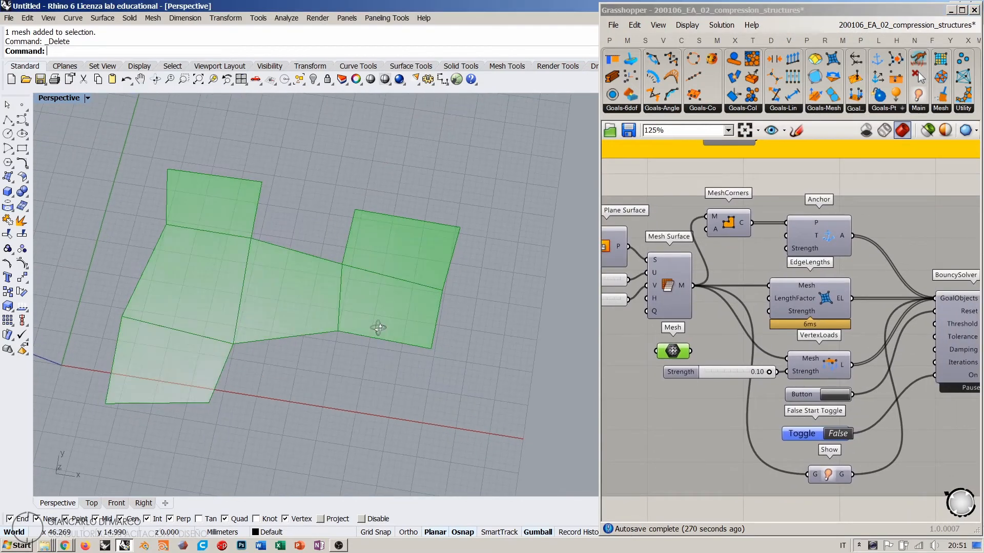
left_click(668, 278)
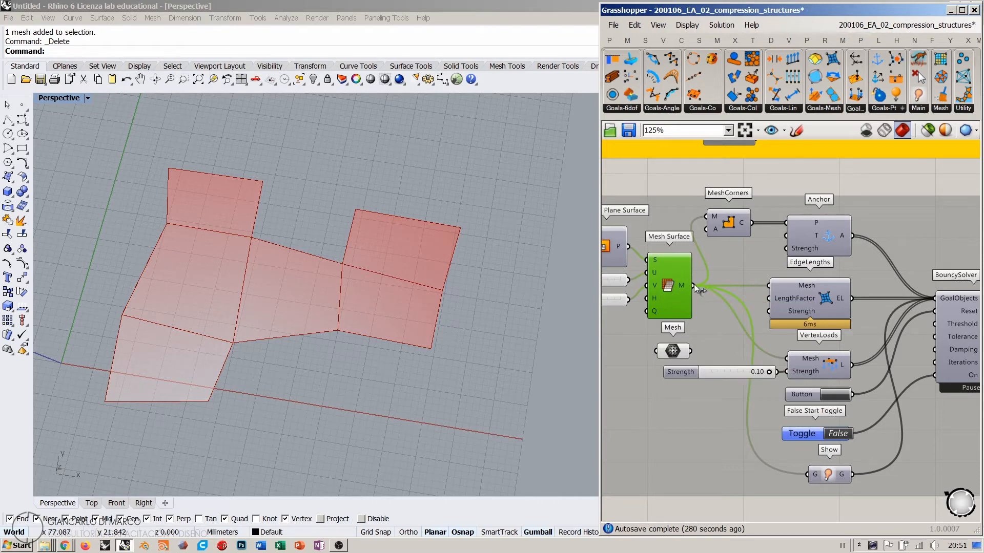
left_click_drag(694, 285, 696, 355, "ctrl+shift")
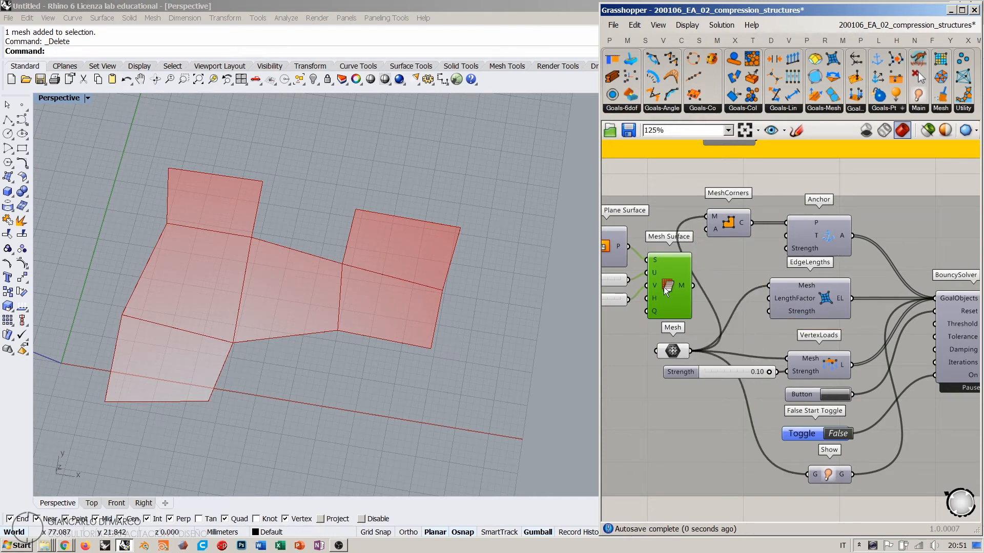
Turn off the viewport preview of the Mesh parameter
right_click_drag(805, 371, 791, 323)
scroll(723, 342, "down", 1)
left_click(915, 311)
left_click(844, 476)
left_click(617, 308)
key("ctrl+q")
right_click_drag(809, 365, 743, 361)
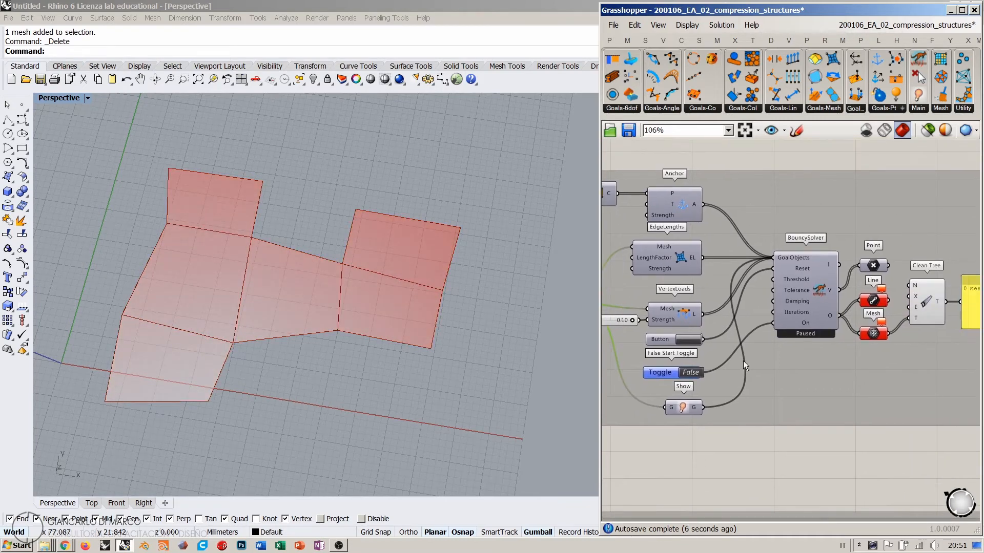
Set the False Start Toggle to True to run the BouncySolver on the custom mesh and inspect the mesh's shape
double_click(690, 373)
right_click_drag(290, 325, 342, 330)
scroll(285, 348, "up", 5)
right_click_drag(285, 348, 351, 324)
scroll(352, 288, "down", 2)
right_click_drag(693, 323, 885, 359)
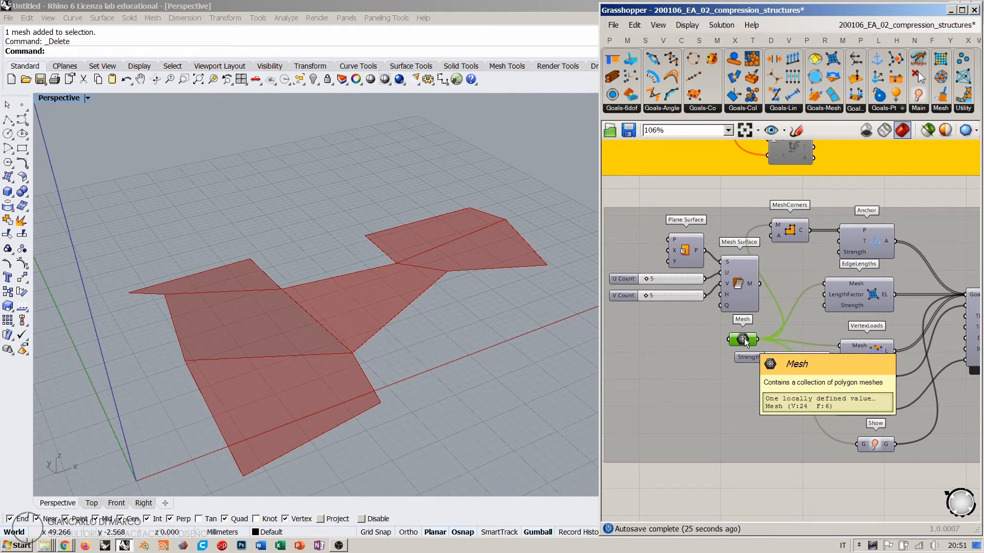
right_click_drag(385, 383, 271, 348)
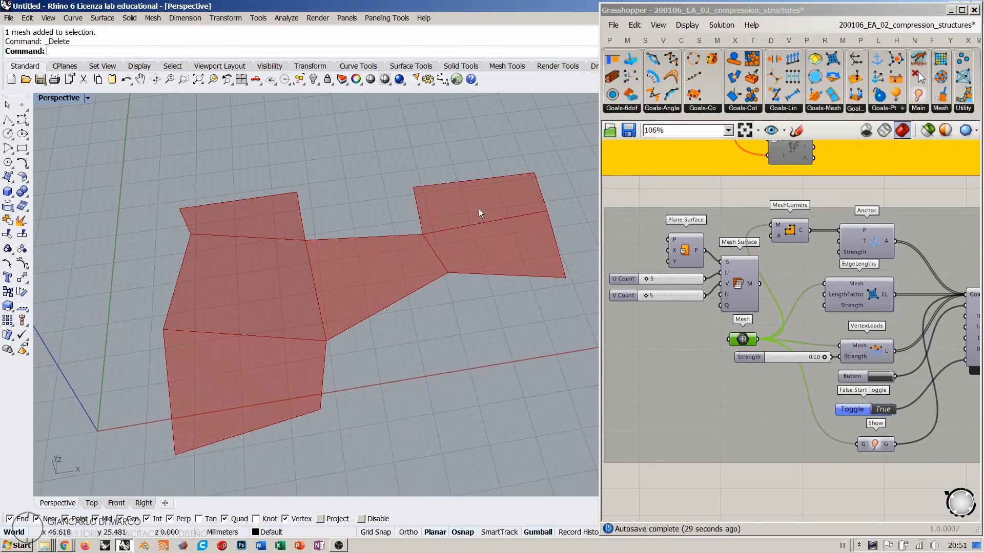
Temporarily preview the Mesh Surface grid to compare it with the custom mesh, and hide it again
left_click(743, 281)
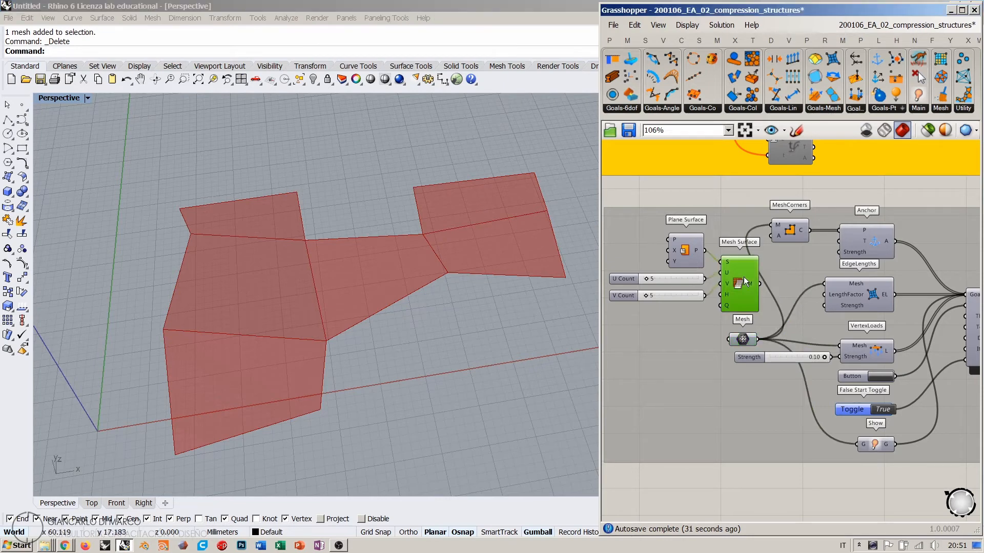
key("ctrl+q")
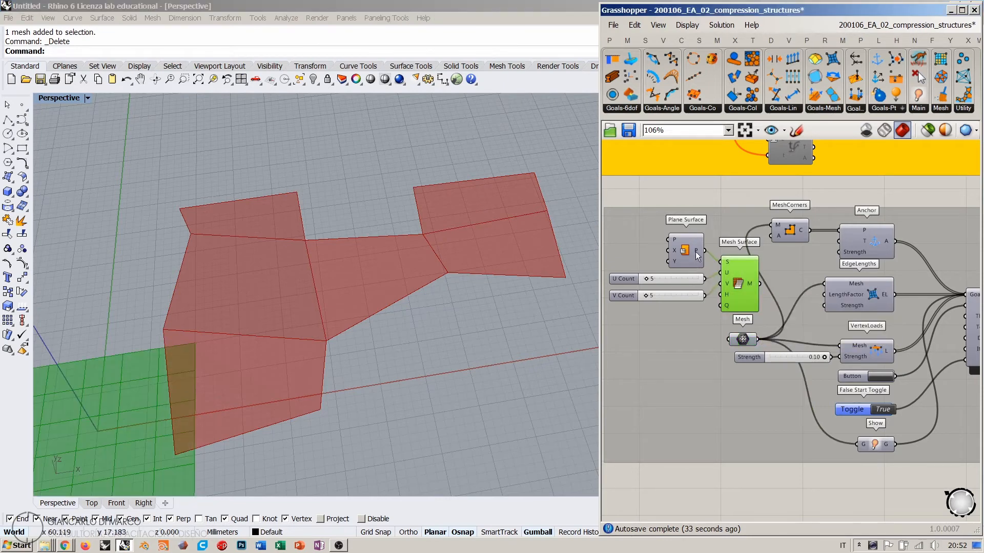
left_click(744, 290)
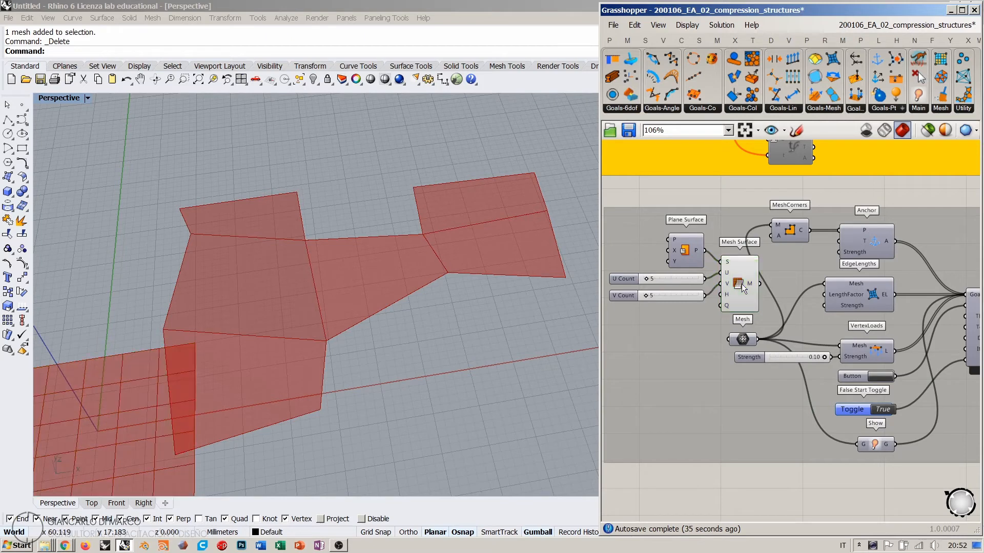
right_click_drag(196, 388, 362, 292, "shift")
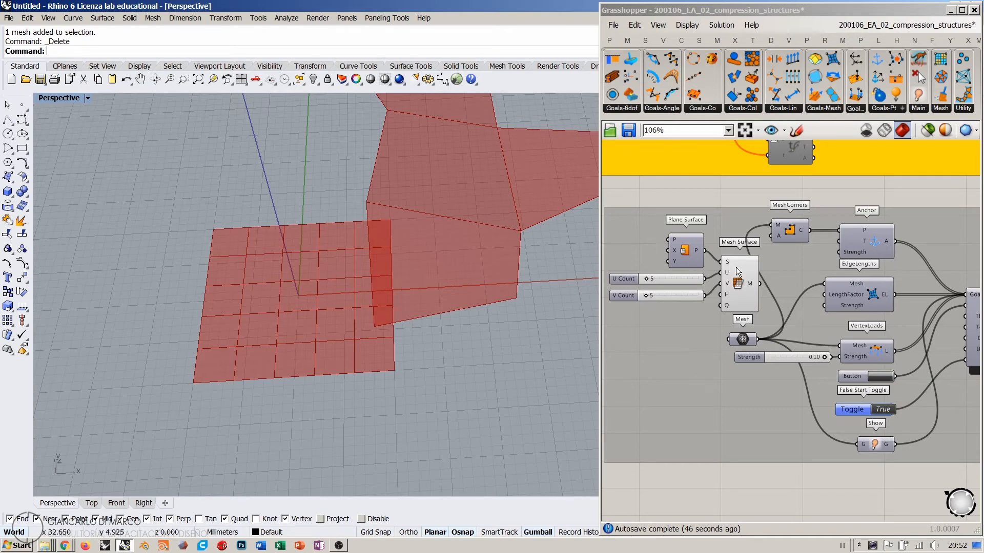
left_click(749, 293)
key("ctrl+q")
Turn on the preview of the MeshCorners component to display its corner points on the custom mesh
right_click_drag(417, 306, 246, 365, "shift")
scroll(246, 365, "down", 2)
right_click_drag(445, 318, 451, 340)
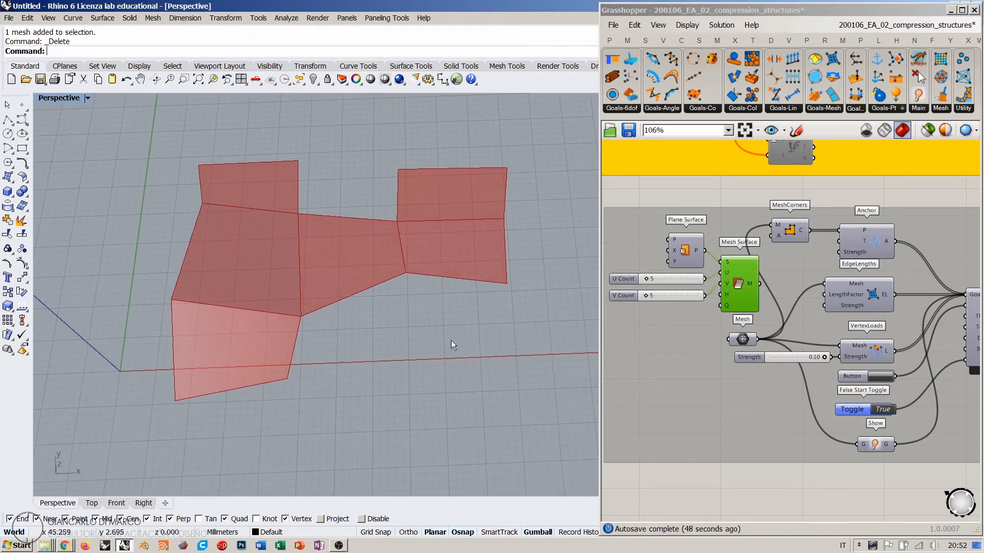
left_click(743, 339)
left_click(786, 226)
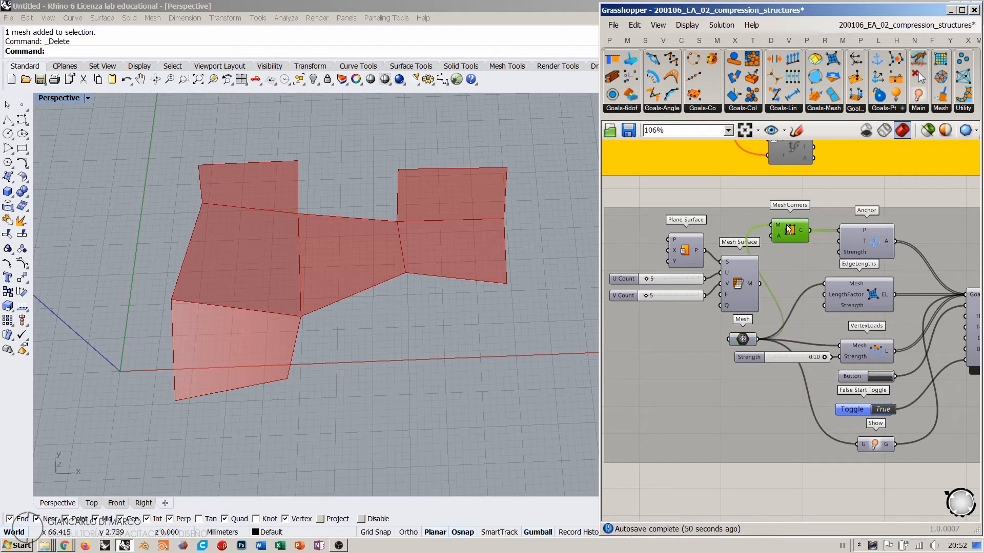
key("ctrl+q")
left_click(721, 195)
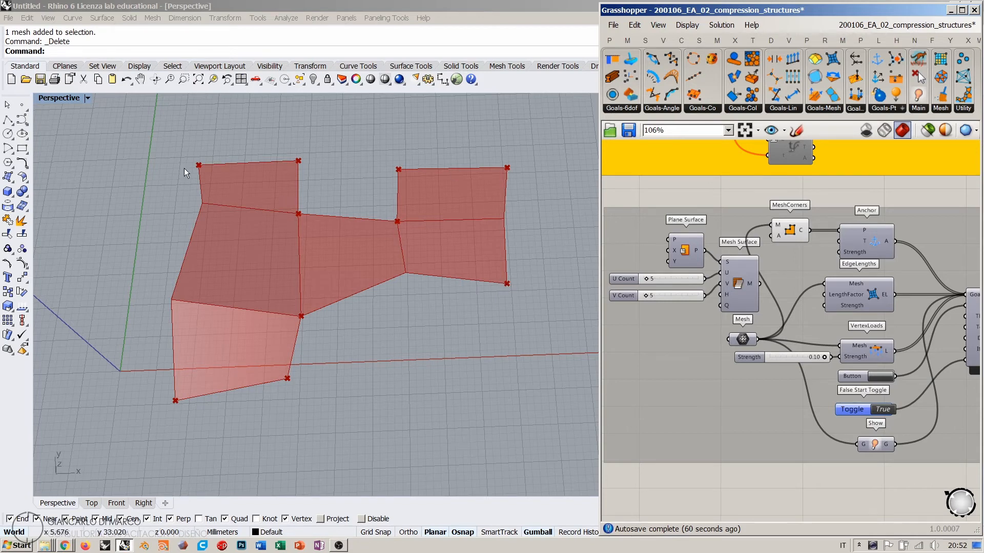
right_click_drag(338, 222, 395, 284)
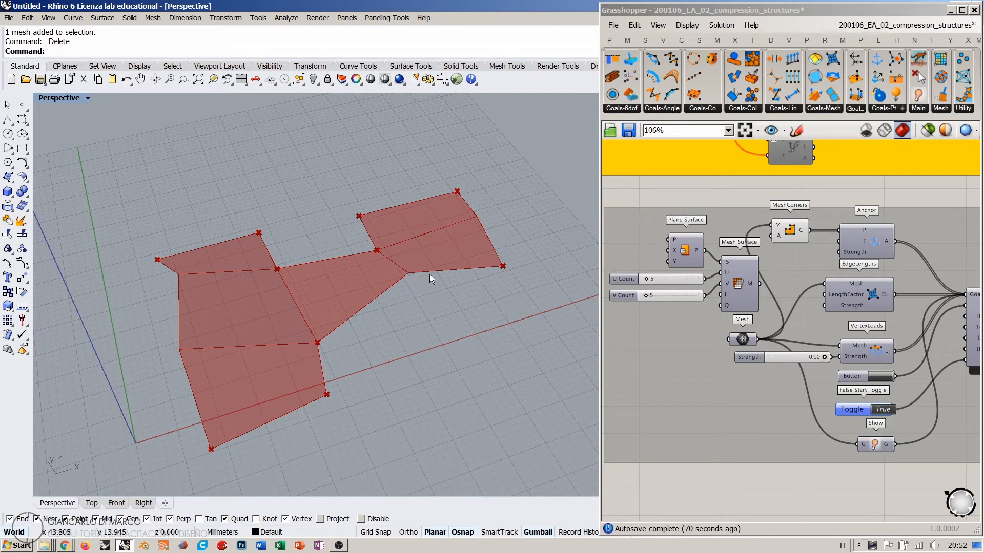
right_click_drag(449, 284, 279, 313)
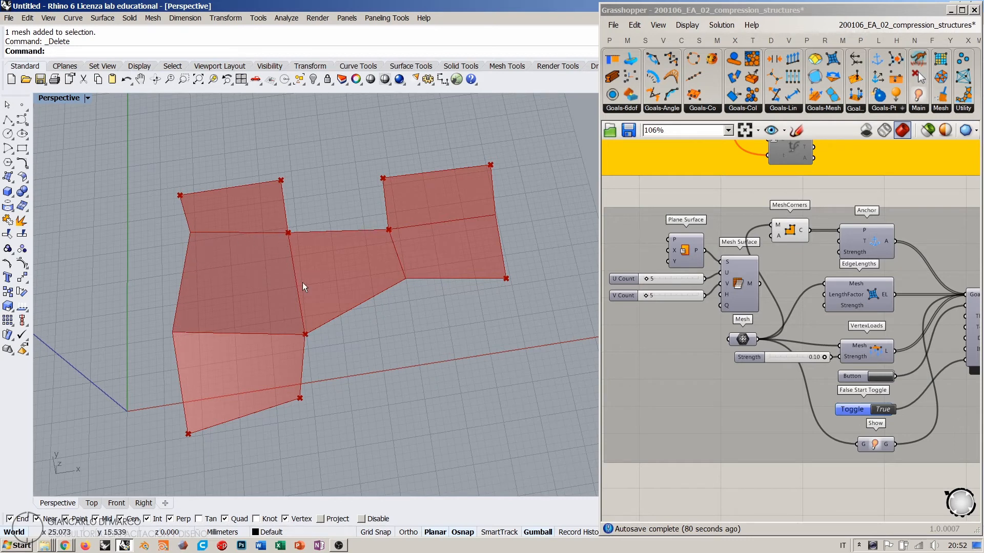
right_click_drag(388, 341, 380, 318)
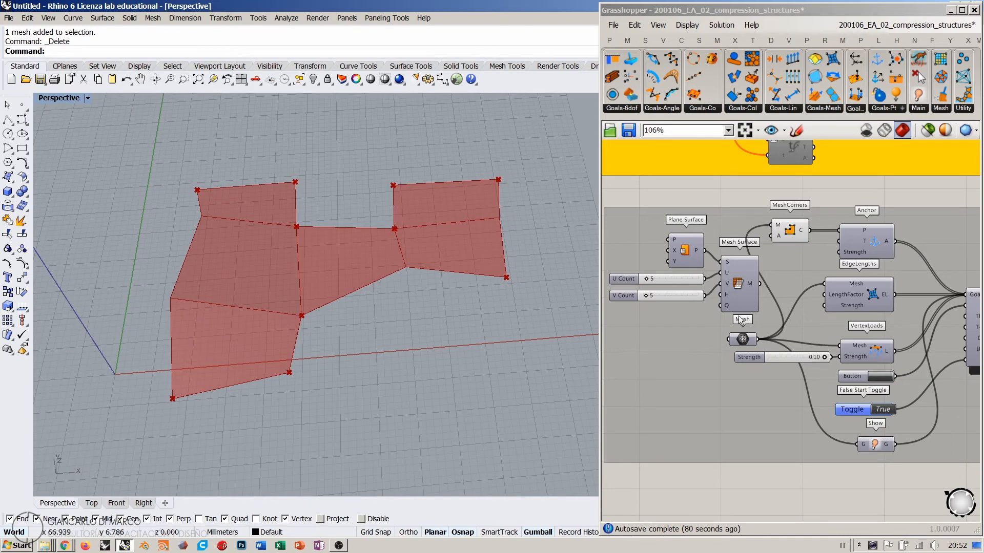
right_click_drag(449, 275, 369, 325)
Undo the recent definition changes back to Mesh Surface feeding MeshCorners, EdgeLengths, VertexLoads and Show, with the start toggle off
right_click_drag(785, 328, 757, 293)
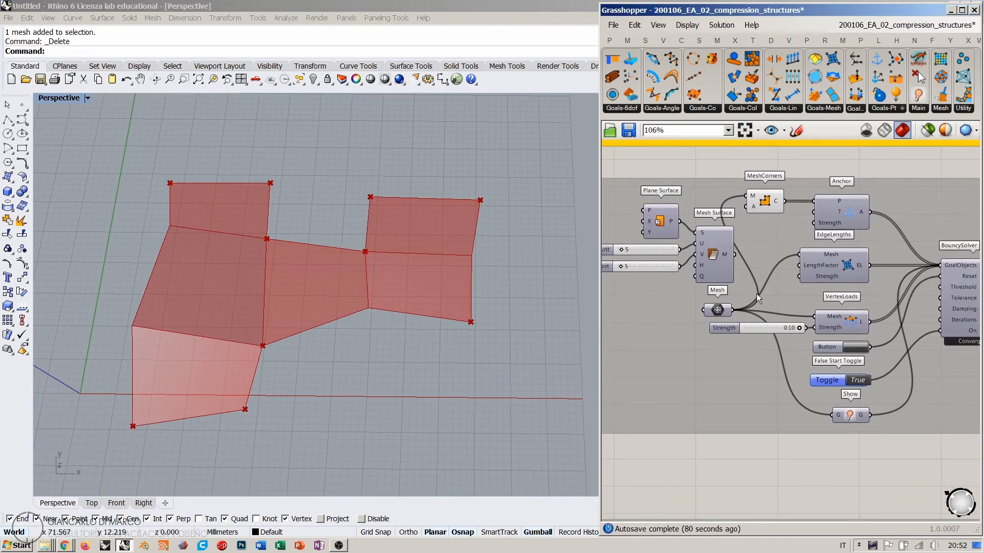
key("ctrl+z")
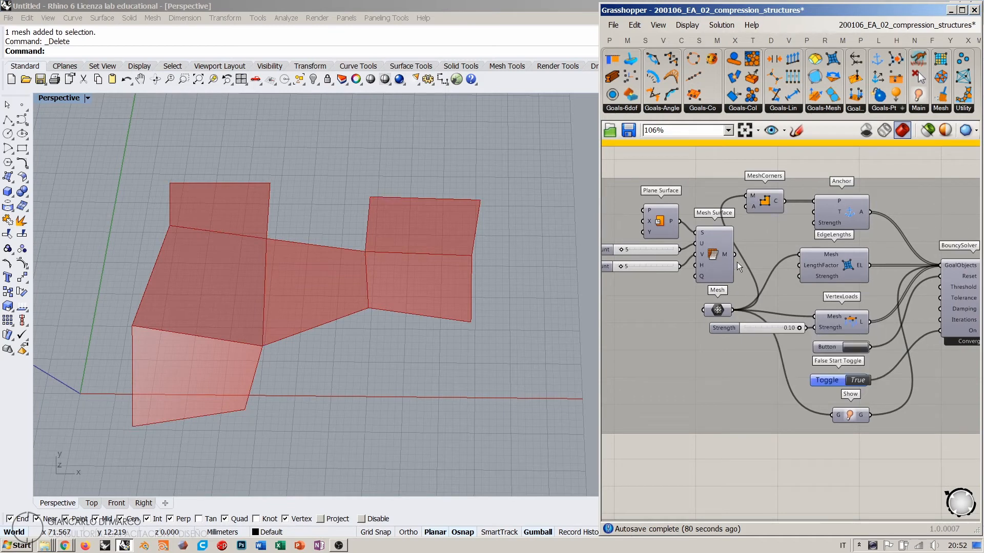
key("ctrl+z")
key("ctrl+z")
key("ctrl+z")
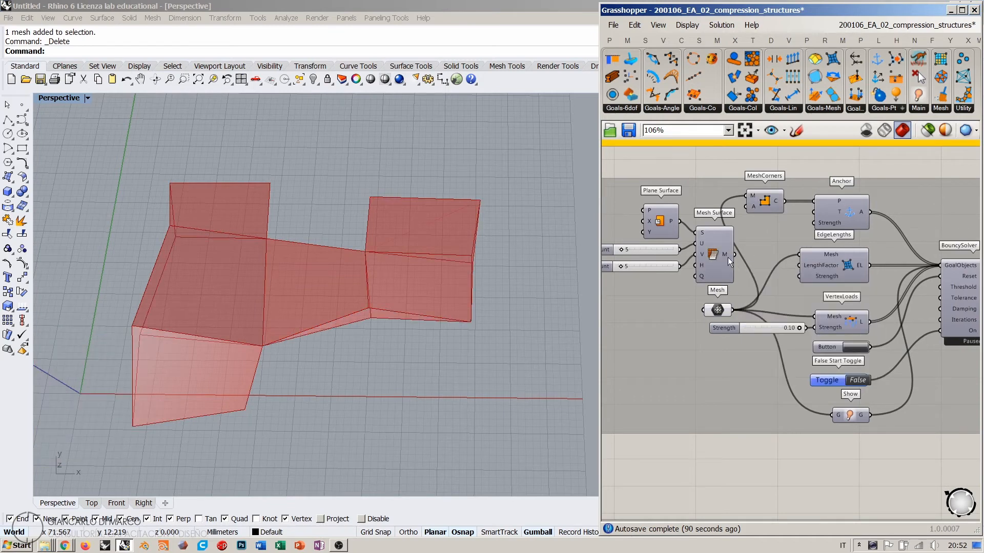
key("ctrl+z")
key("ctrl+z")
key("ctrl+z")
key("ctrl+z")
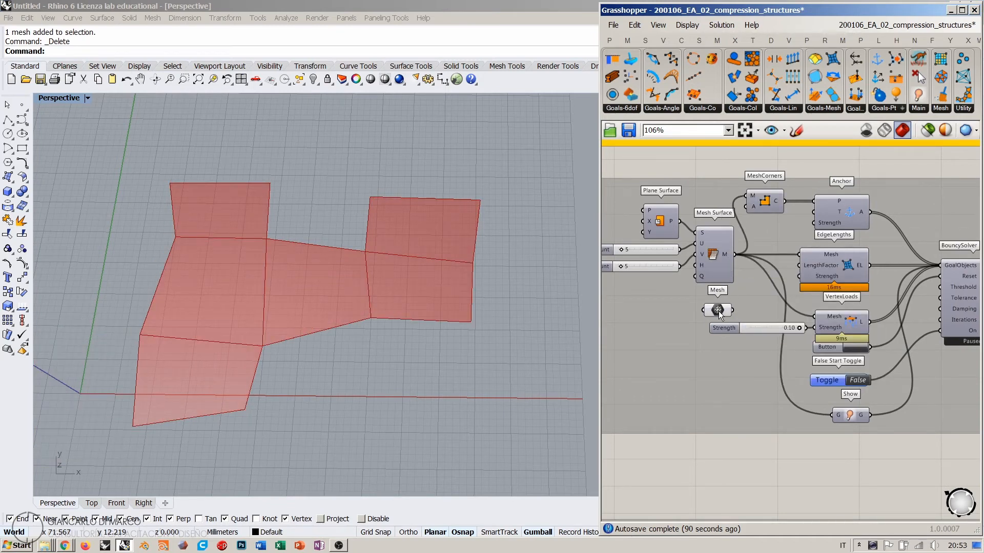
Move the disconnected Mesh parameter to the empty area below the U Count and V Count sliders
right_click_drag(720, 314, 776, 291)
left_click_drag(777, 291, 681, 330)
left_click(721, 439)
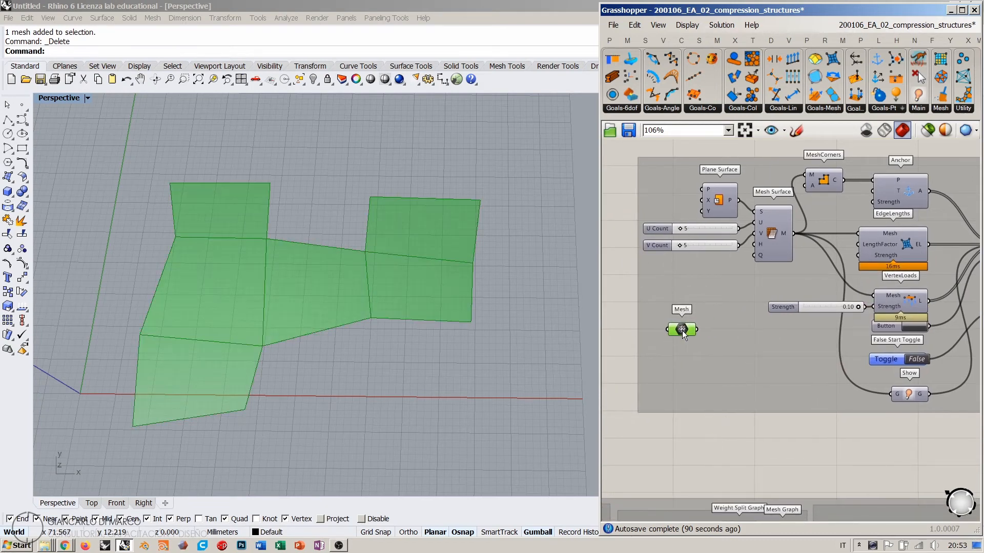
left_click(728, 438)
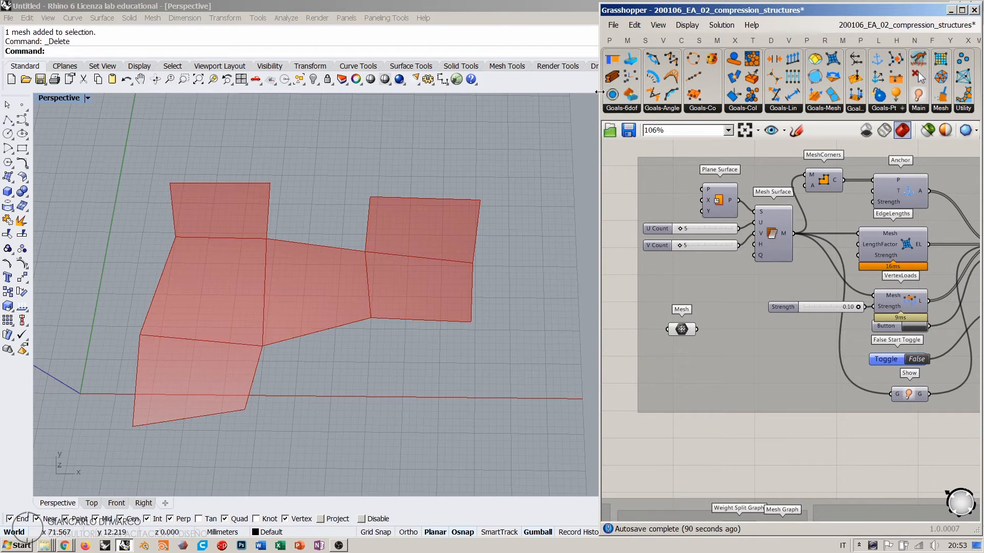
Widen the Grasshopper window and add Kangaroo's QuadDivide mesh component beside the Mesh parameter
left_click_drag(601, 102, 367, 102)
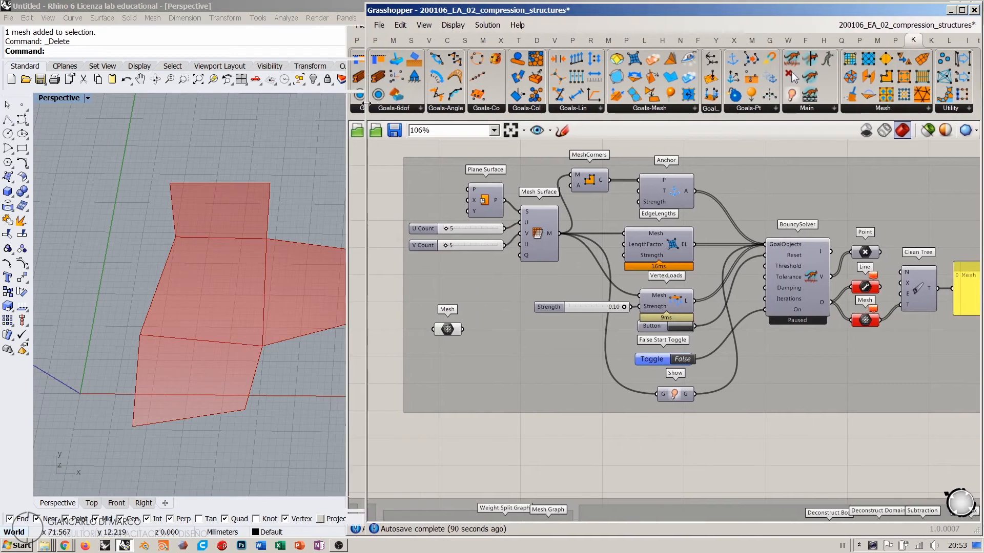
left_click(933, 41)
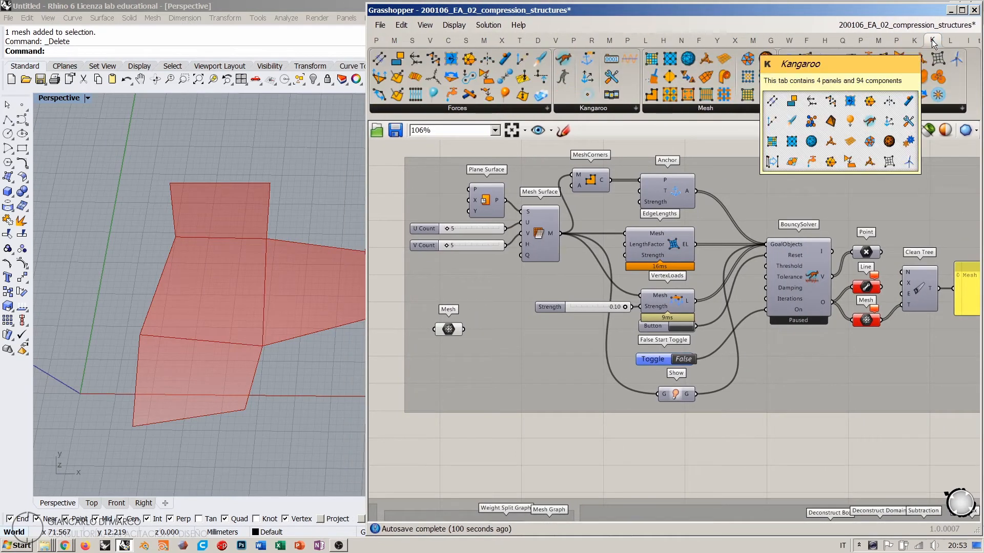
left_click(721, 110)
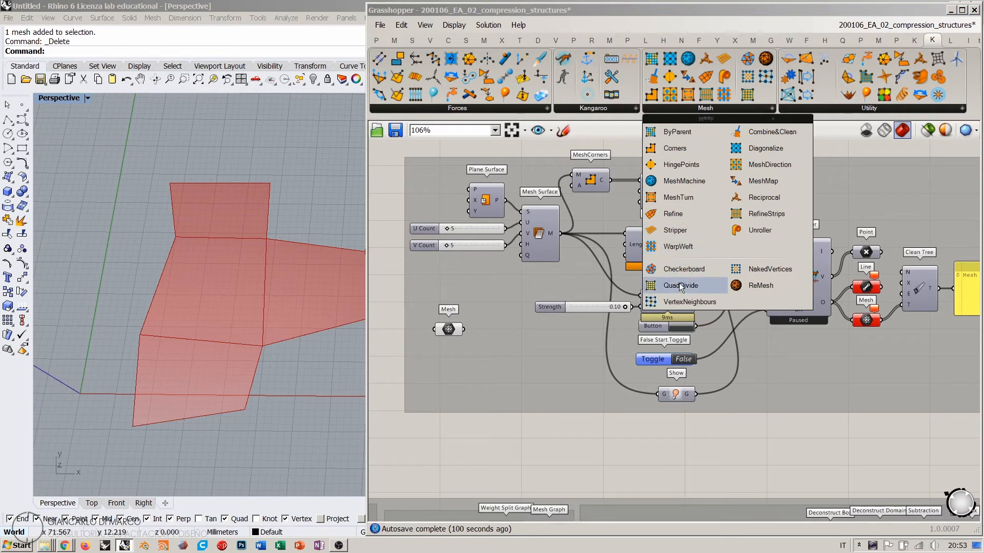
left_click_drag(681, 286, 515, 353)
scroll(592, 278, "up", 2)
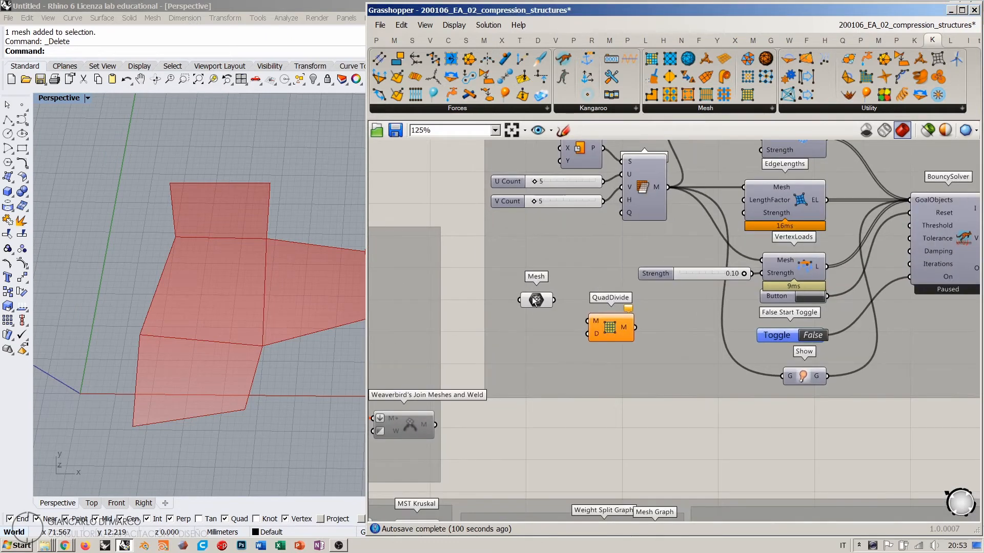
Reframe the whole flat mesh in the viewport and shift the Mesh parameter slightly down towards QuadDivide's level
scroll(217, 299, "down", 4)
right_click_drag(293, 295, 257, 303, "shift")
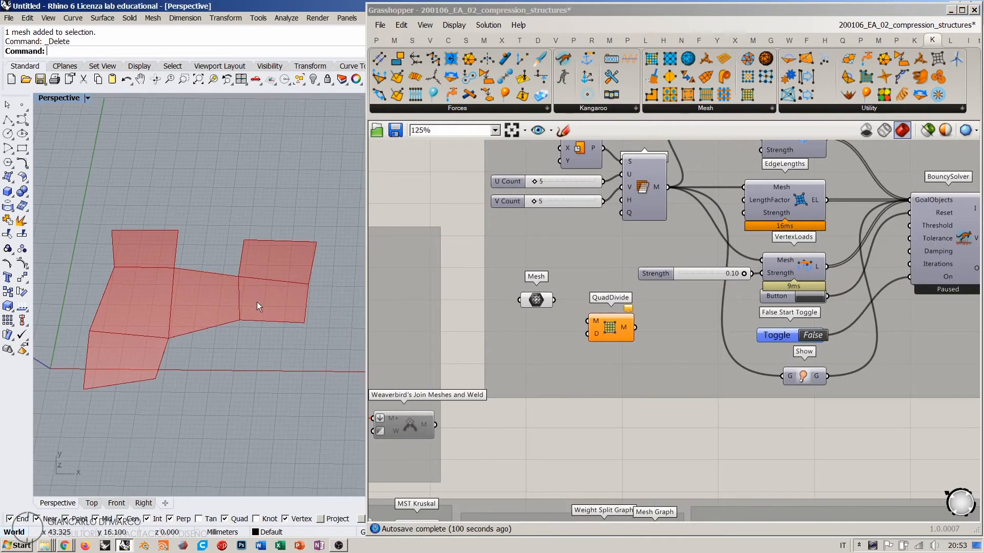
right_click_drag(313, 247, 331, 227)
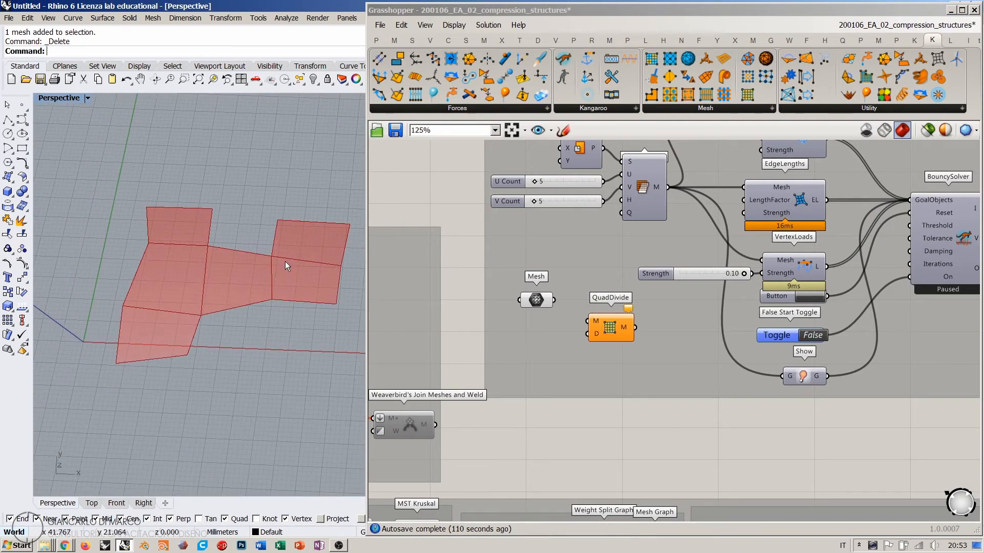
scroll(285, 266, "up", 2)
right_click_drag(286, 265, 273, 265)
scroll(595, 323, "up", 2)
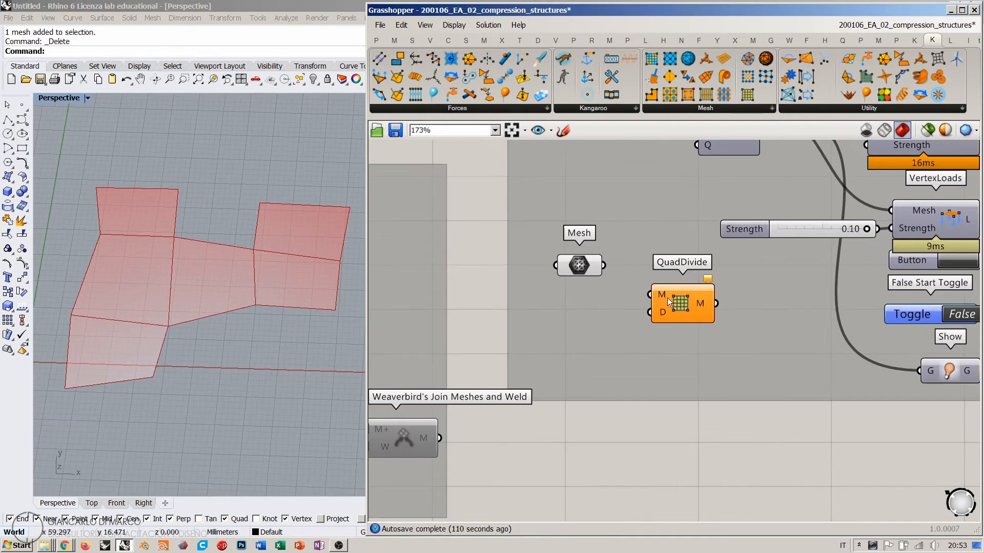
left_click_drag(578, 270, 579, 281)
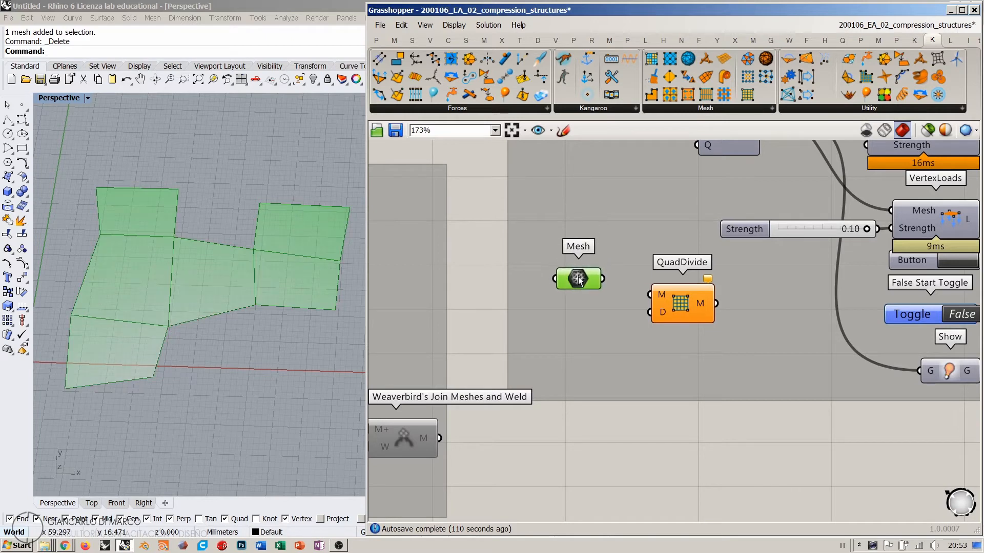
left_click(602, 413)
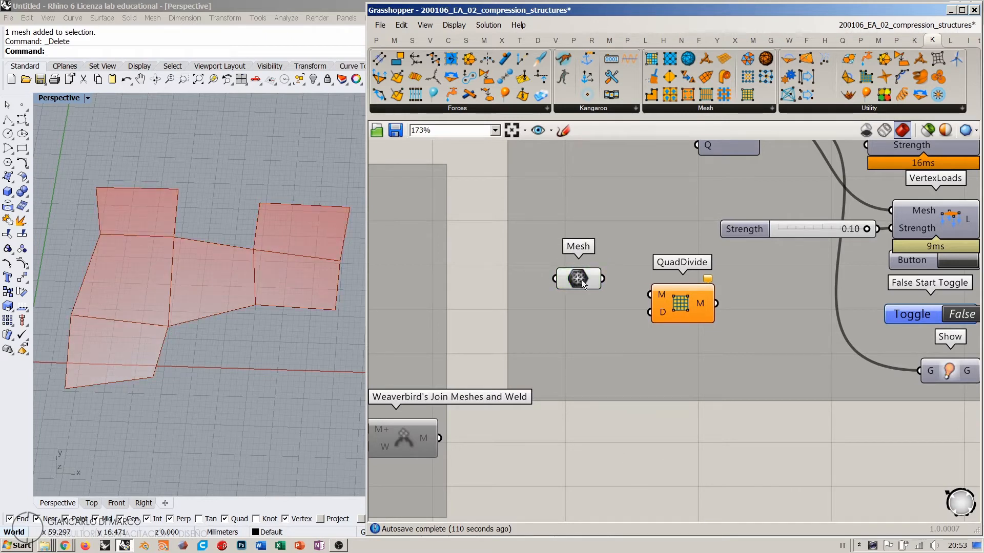
Move the QuadDivide component closer to the Mesh parameter
right_click_drag(702, 283, 688, 321)
left_click(569, 317)
left_click(675, 352, "shift")
left_click(624, 375, "shift")
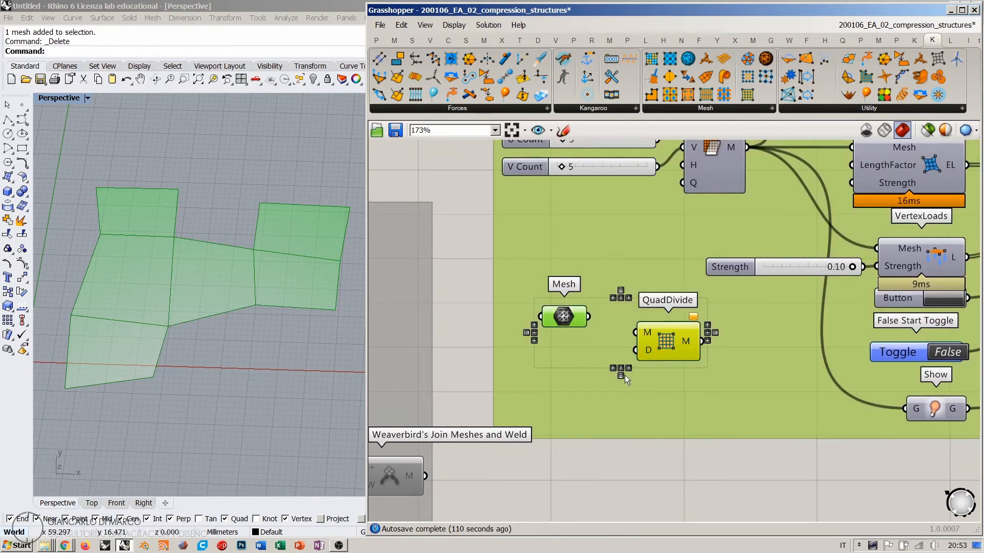
right_click(616, 258)
left_click(652, 352)
left_click(631, 485)
left_click_drag(667, 344, 654, 332)
Line up the Mesh parameter with QuadDivide's M input, connect the two, and check the mesh data
left_click(569, 318)
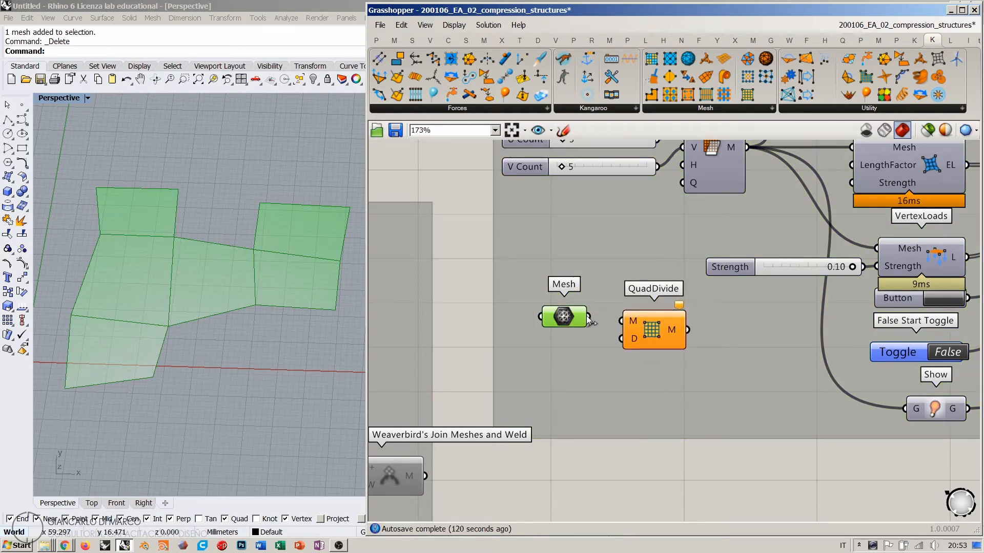
mouse_move(589, 318)
left_mouse_down()
mouse_move(622, 321)
mouse_move(579, 324)
left_mouse_up()
left_click(589, 319)
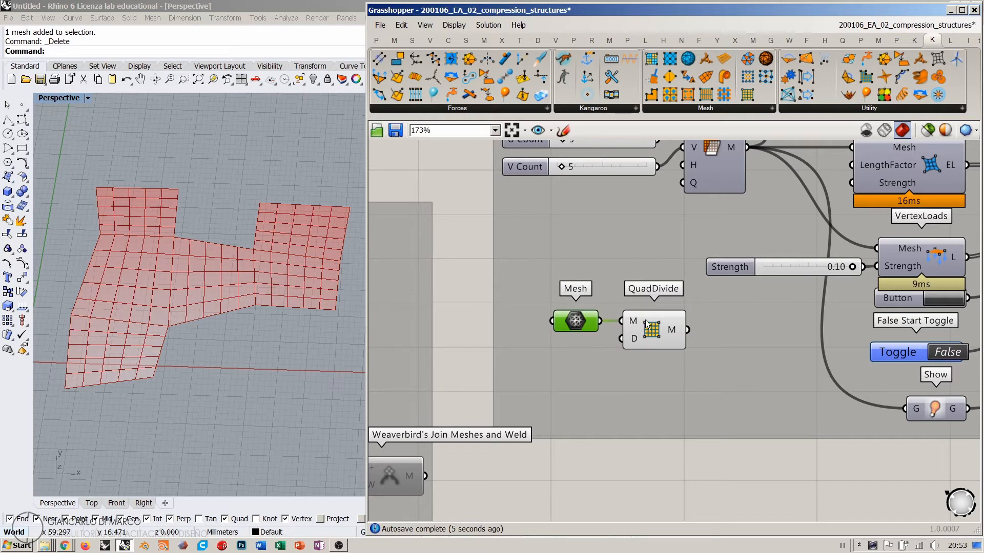
left_click(641, 338)
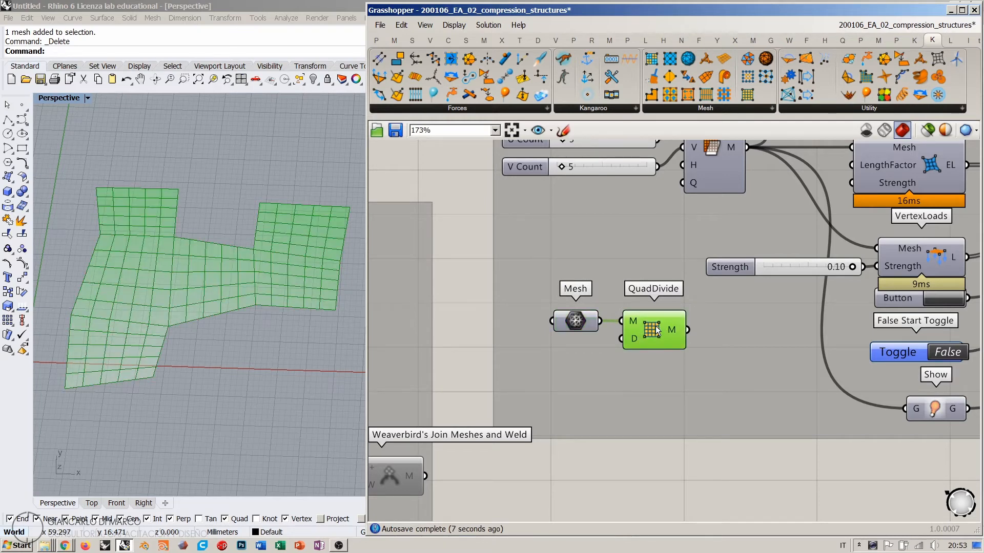
mouse_move(635, 344)
mouse_move(576, 322)
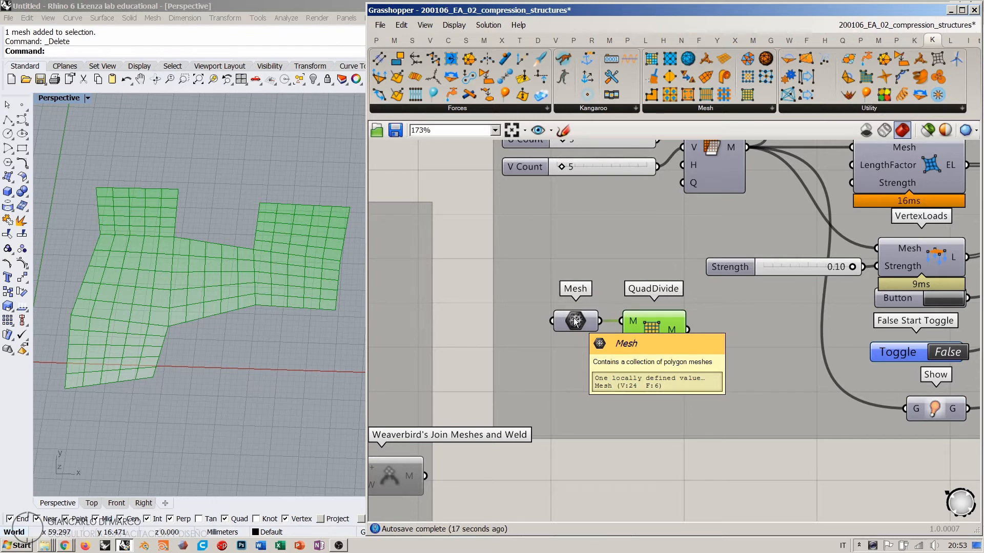
mouse_move(673, 331)
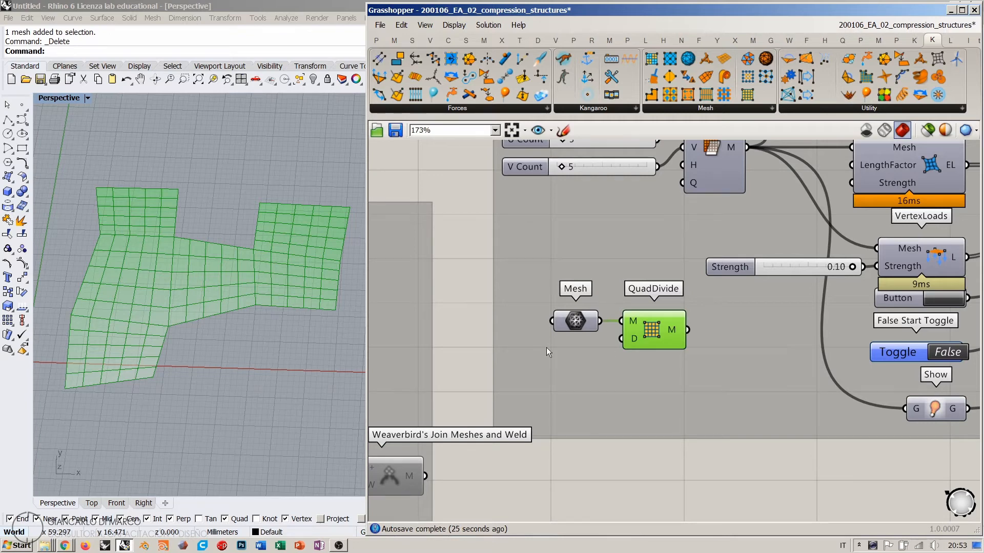
Hide QuadDivide's preview and place Mesh and QuadDivide directly below Mesh Surface, lowering the Strength slider to make room
right_click_drag(610, 326, 577, 345)
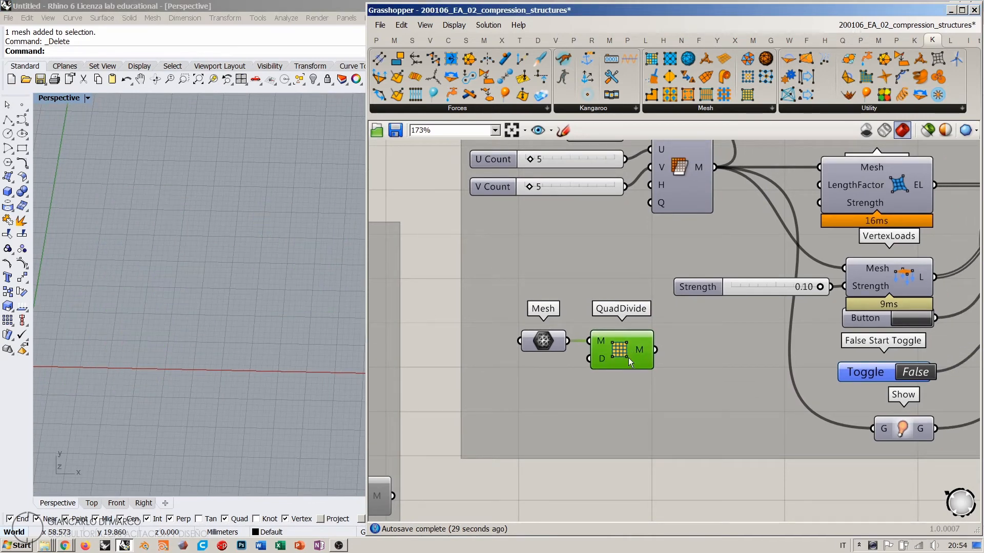
left_click(559, 350, "shift")
left_click_drag(624, 352, 684, 263)
left_click_drag(742, 287, 738, 309)
right_click_drag(730, 359, 685, 404)
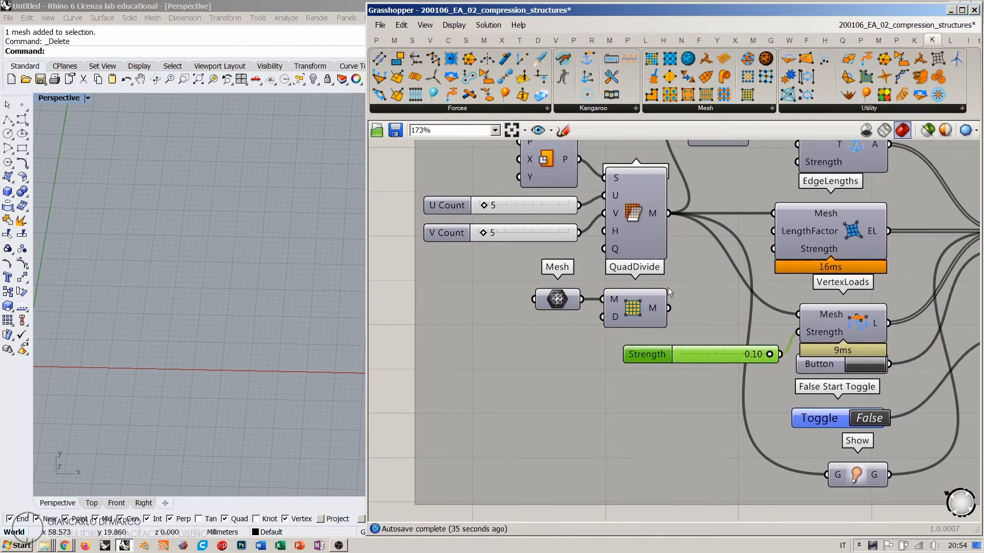
Transfer all outgoing wires from Mesh Surface's M output to QuadDivide's M output
left_click(662, 217)
left_click_drag(671, 214, 676, 311, "ctrl+shift")
scroll(790, 328, "down", 3)
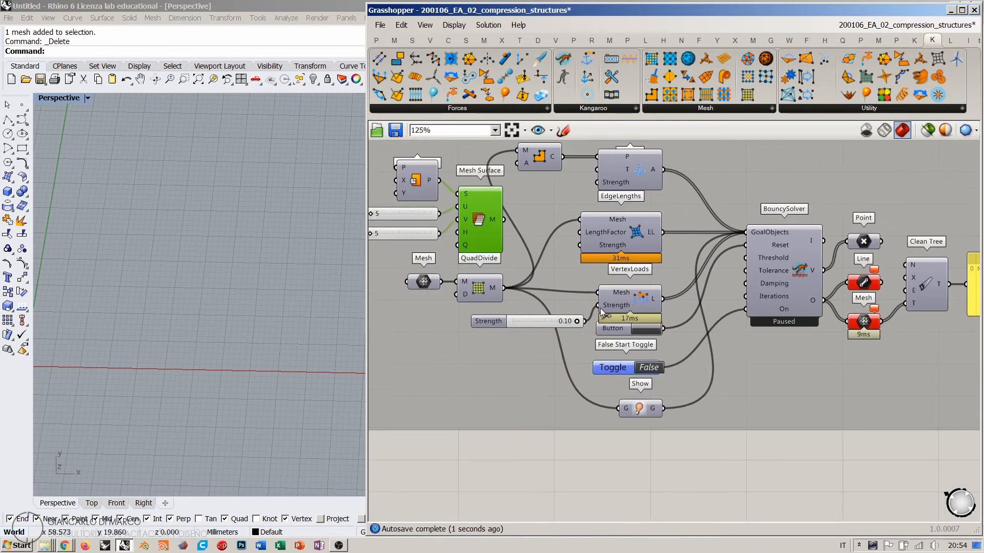
left_click(699, 453)
Turn on the preview of the Clean Tree component that receives the solver's mesh
left_click(884, 275)
key("ctrl+q")
left_click(823, 450)
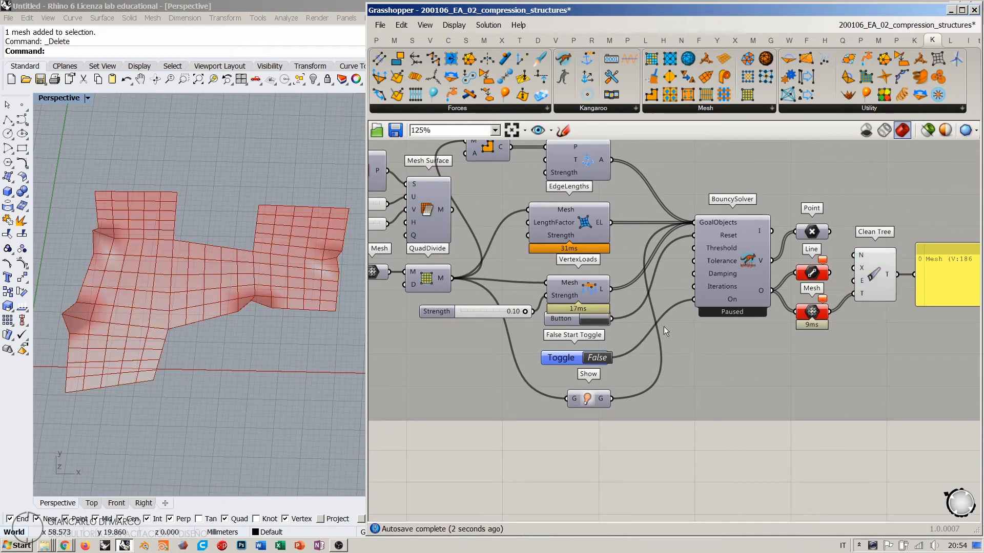
Reset the BouncySolver and start the simulation by setting the False Start Toggle to True
left_click(592, 319)
right_click_drag(253, 358, 269, 310)
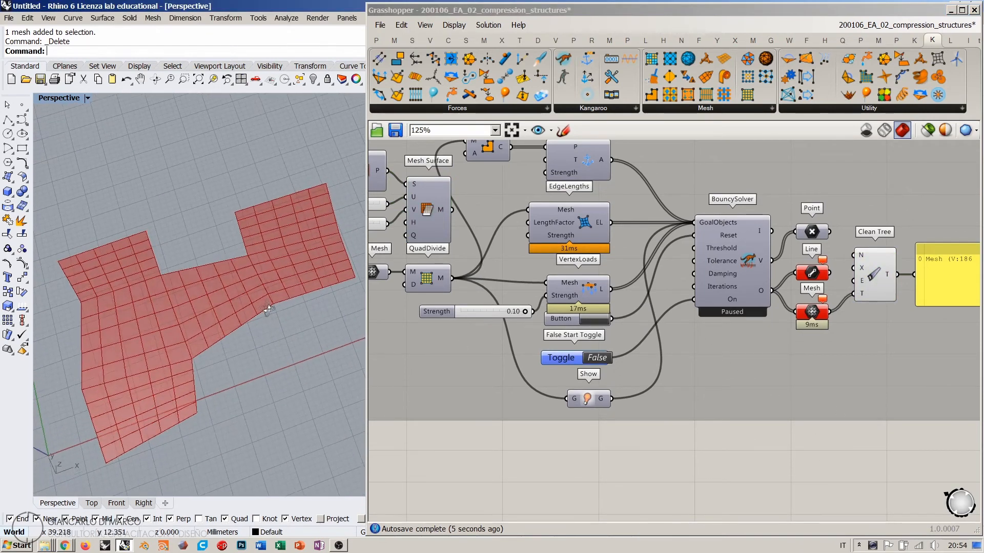
double_click(595, 358)
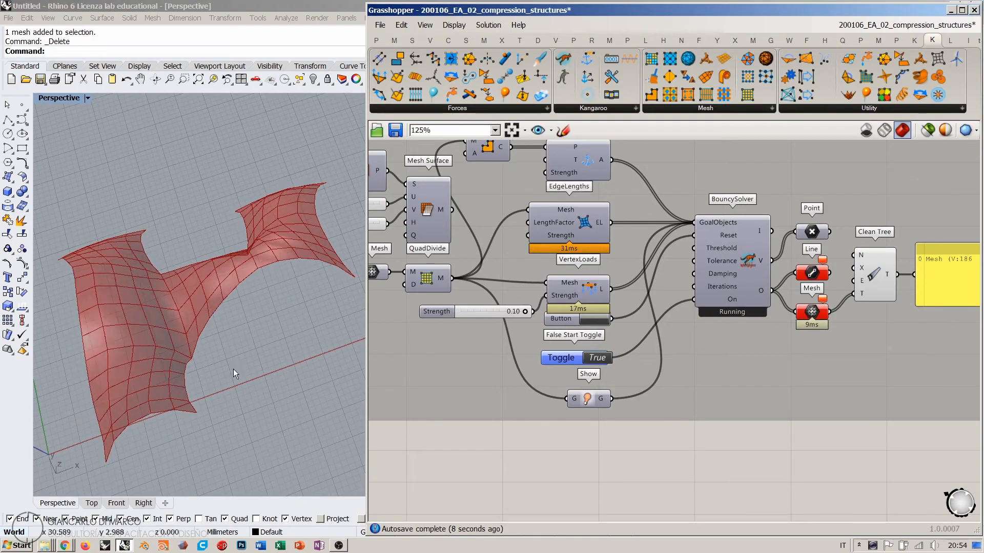
Widen the Rhino viewport and examine the form-found shell from several angles, along with the solver's output components
right_click_drag(235, 373, 275, 234)
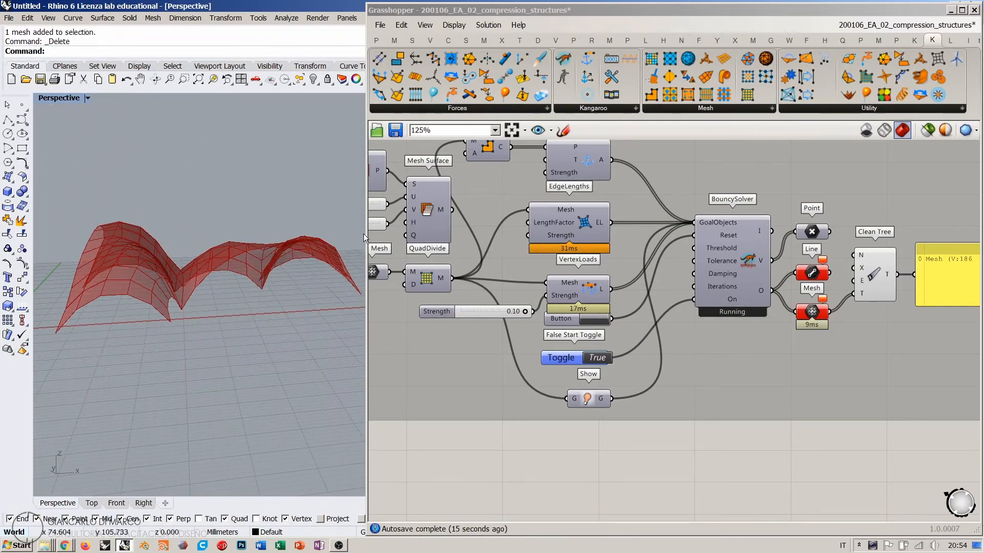
left_click_drag(366, 239, 503, 244)
right_click_drag(343, 279, 310, 281)
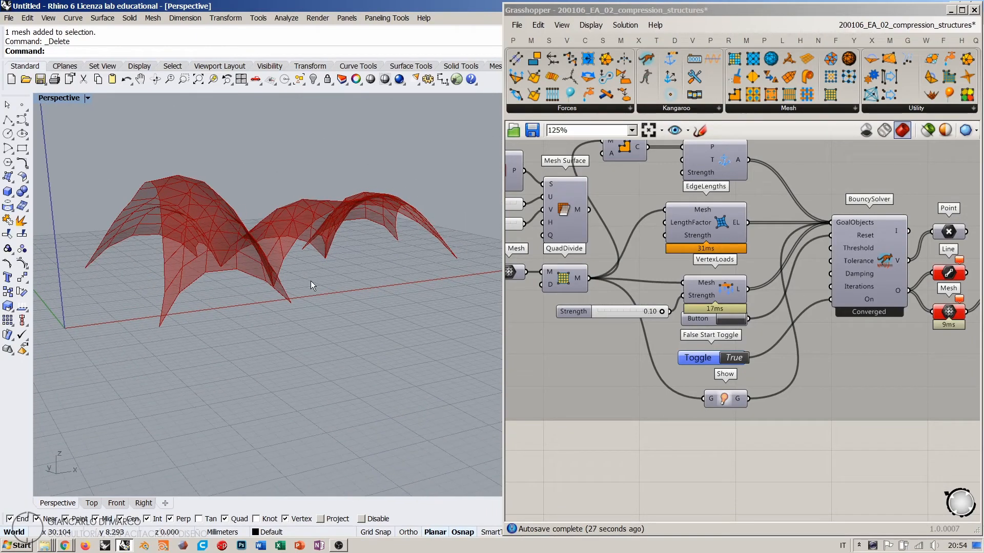
mouse_move(310, 281)
right_mouse_down()
mouse_move(352, 266)
mouse_move(349, 237)
mouse_move(333, 276)
mouse_move(324, 270)
right_mouse_up()
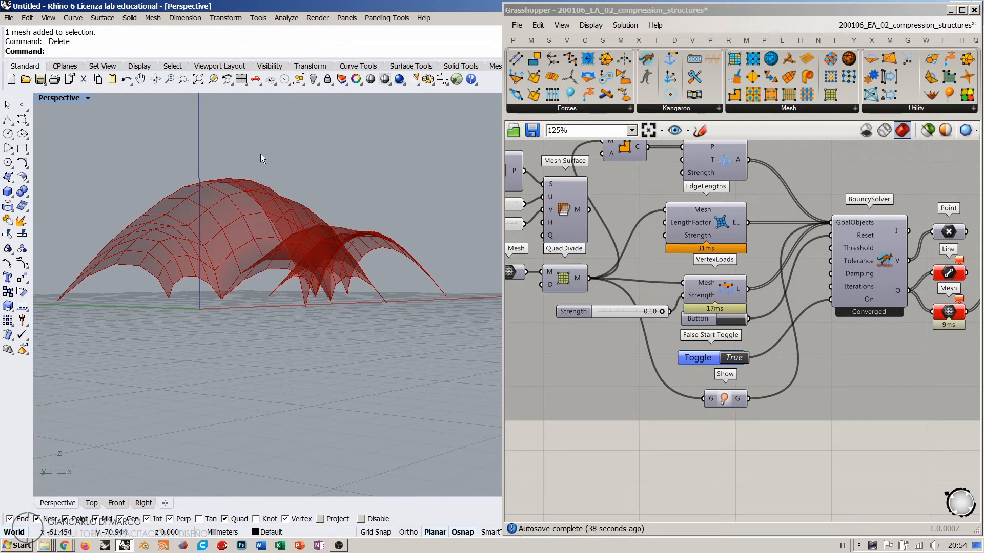
mouse_move(271, 213)
right_mouse_down()
mouse_move(322, 217)
mouse_move(248, 222)
mouse_move(210, 267)
mouse_move(198, 253)
mouse_move(230, 220)
mouse_move(279, 213)
mouse_move(245, 211)
mouse_move(222, 220)
mouse_move(214, 246)
mouse_move(283, 227)
right_mouse_up()
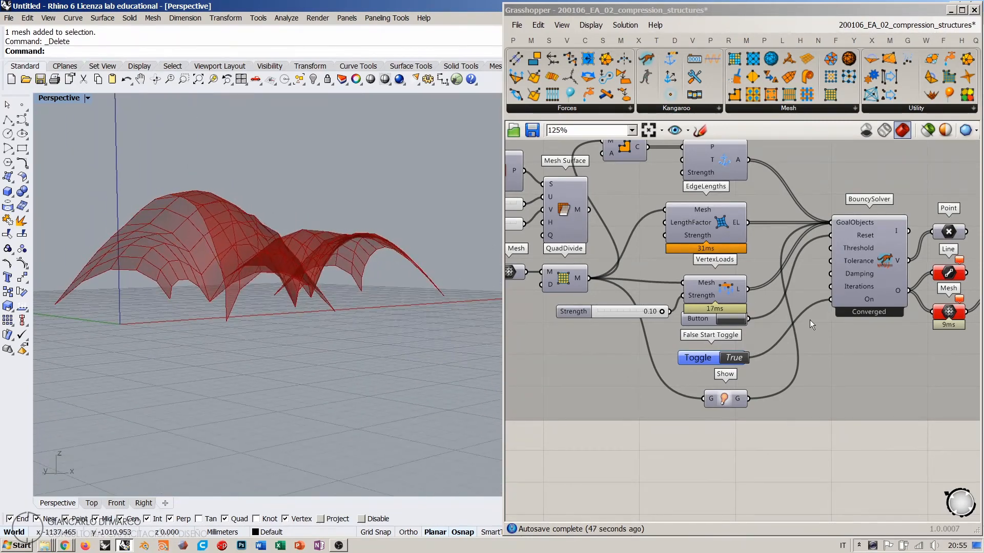
scroll(730, 288, "down", 4)
scroll(731, 288, "up", 4)
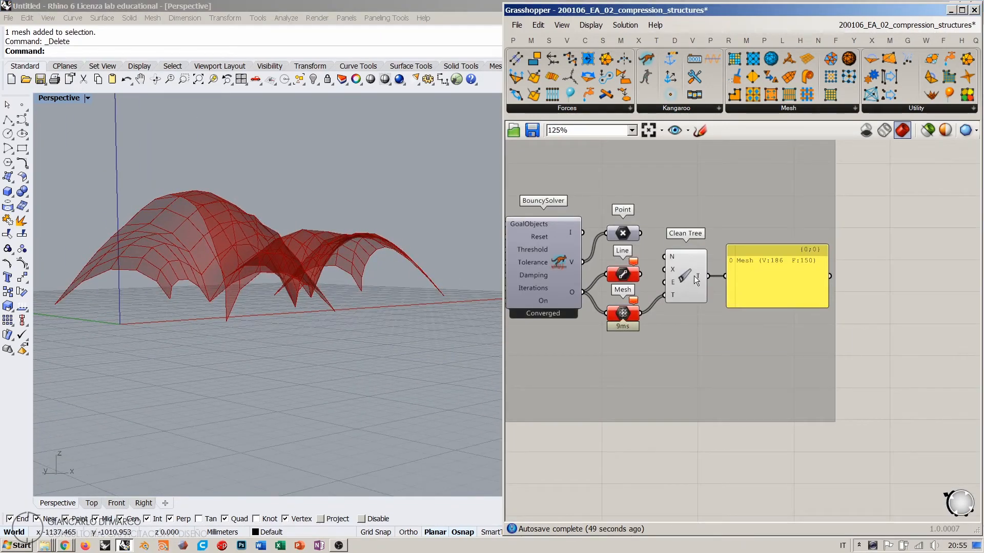
Bake the Clean Tree mesh to the Default layer and move the baked copy away from the preview shell
right_click(694, 276)
left_click(703, 324)
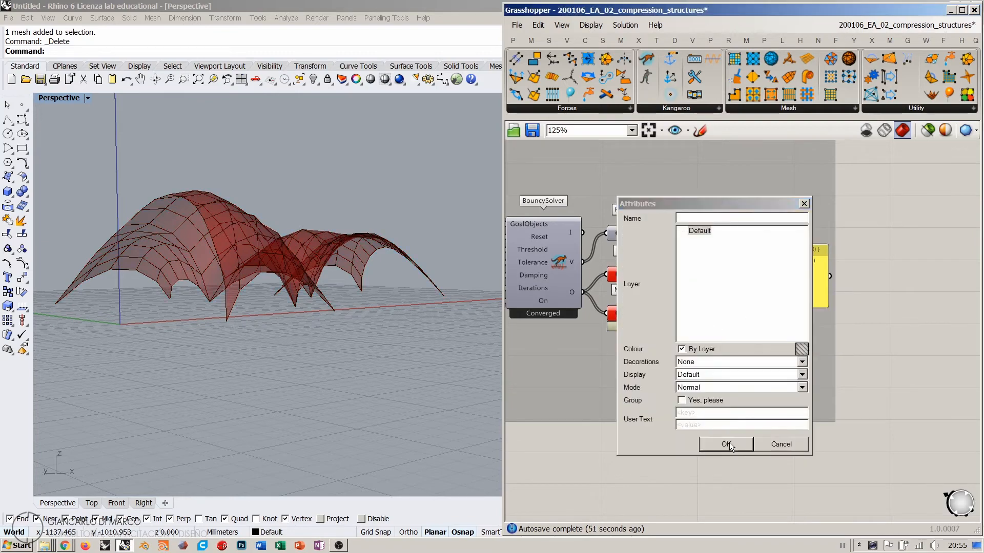
left_click(730, 441)
left_click(290, 271)
right_click_drag(290, 272, 411, 254)
left_click_drag(411, 255, 230, 301)
left_click(244, 337)
right_click_drag(257, 348, 328, 311)
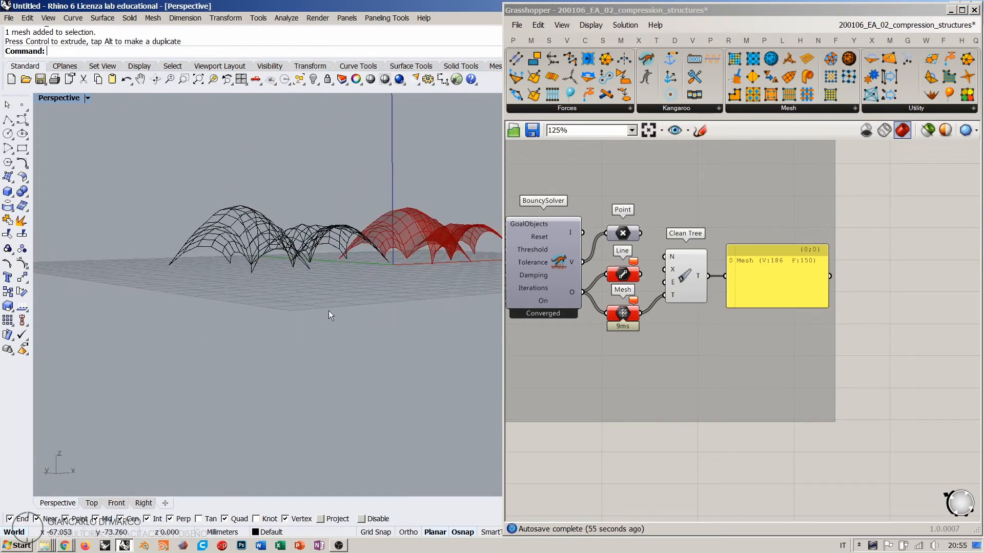
scroll(303, 236, "up", 4)
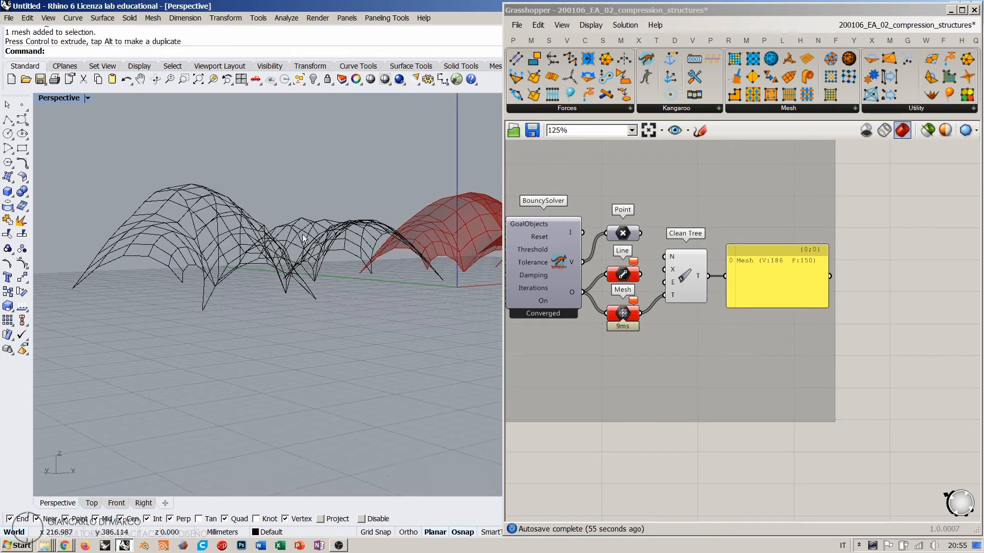
Delete the baked mesh copy from the Rhino model
left_click(262, 230)
key("Delete")
right_click_drag(281, 235, 364, 330)
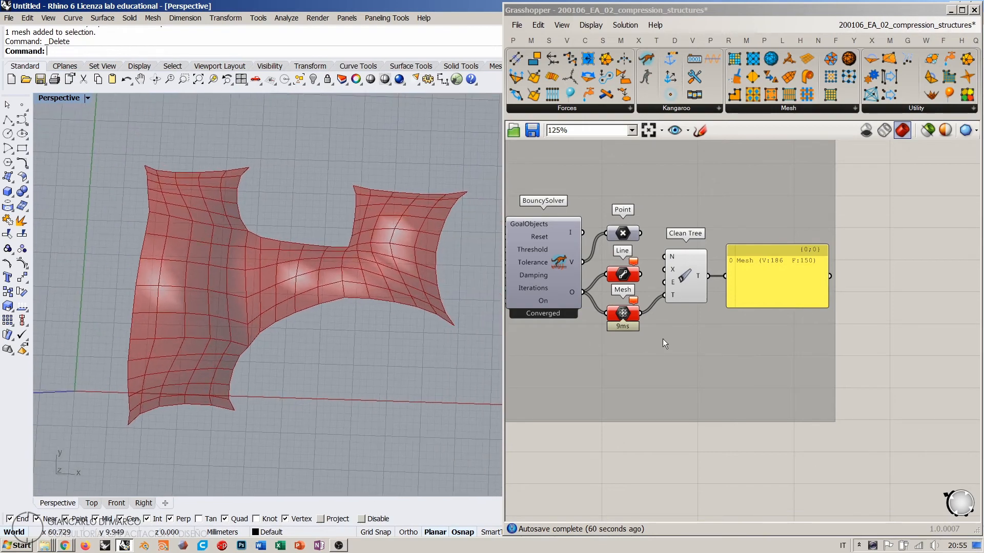
Stop the simulation by setting the False Start Toggle to False and reset the BouncySolver to the flat mesh
scroll(736, 338, "down", 5)
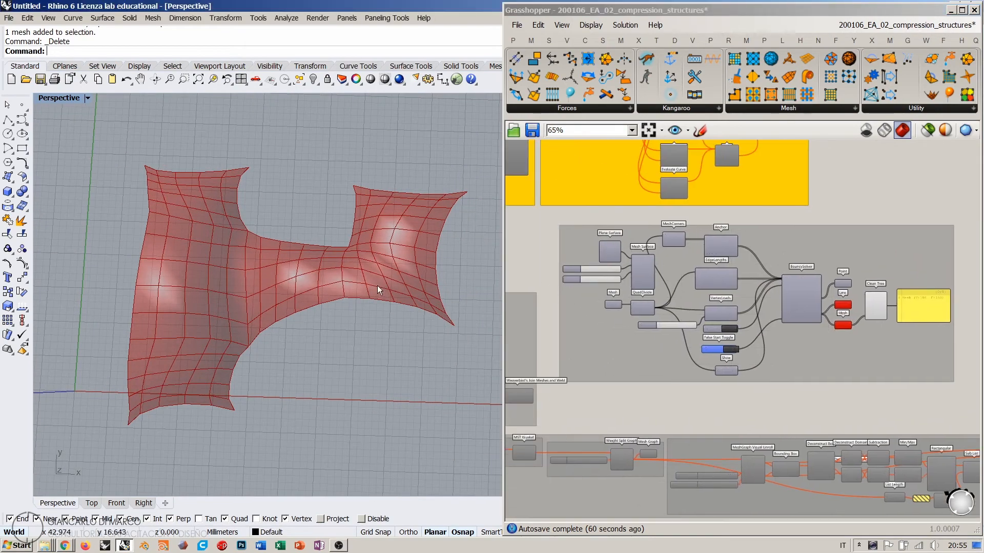
right_click_drag(377, 287, 403, 230)
right_click_drag(291, 272, 344, 297)
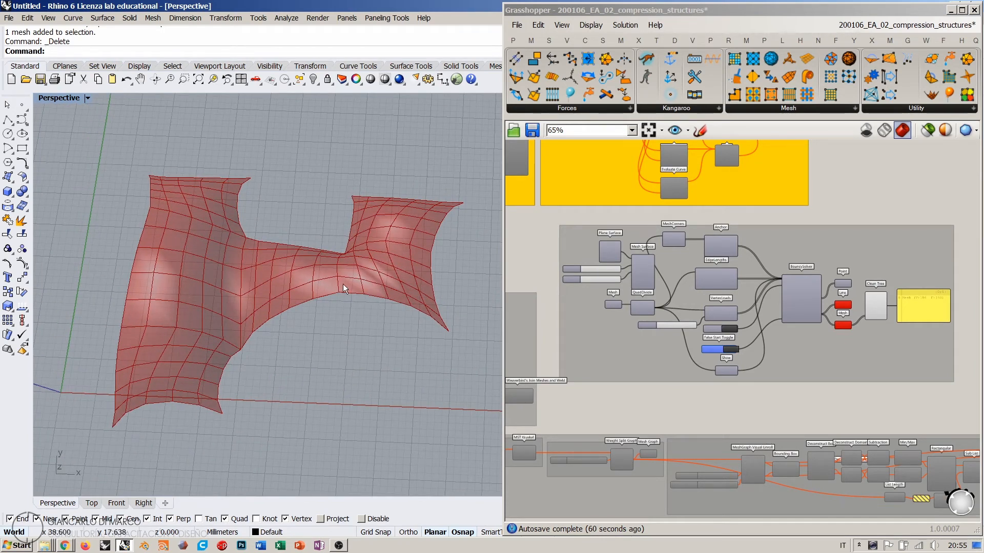
right_click_drag(343, 283, 318, 311)
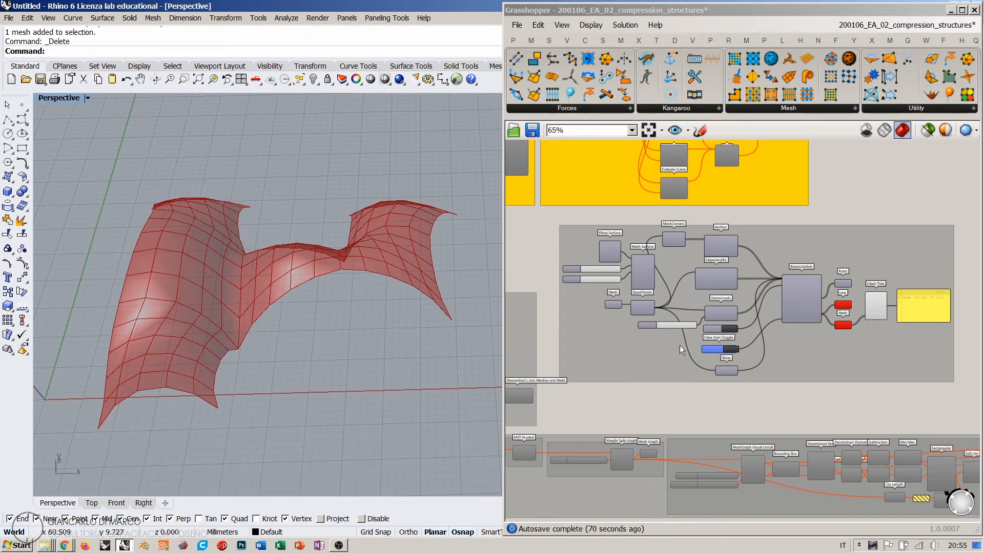
scroll(848, 318, "up", 3)
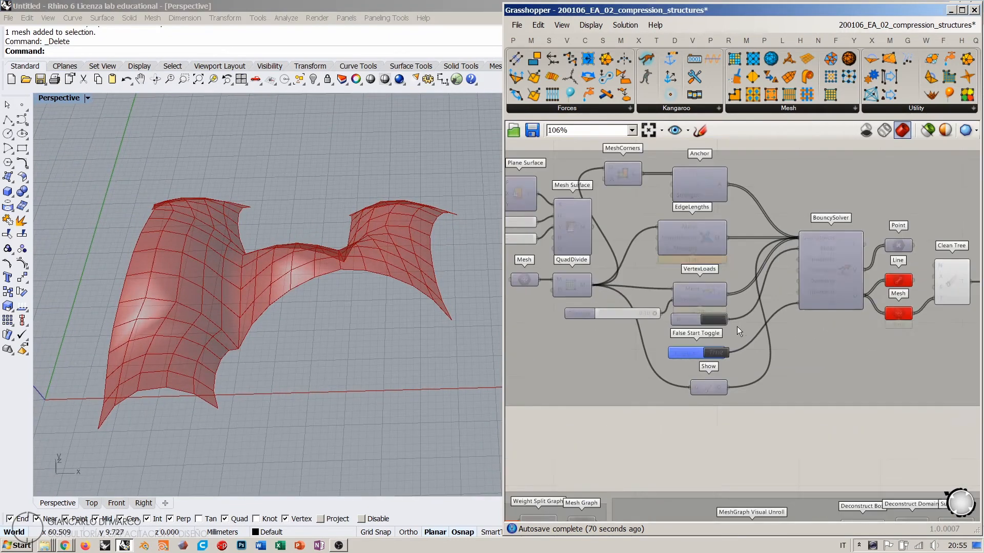
left_click(714, 353)
left_click(708, 318)
right_click_drag(338, 294, 309, 330)
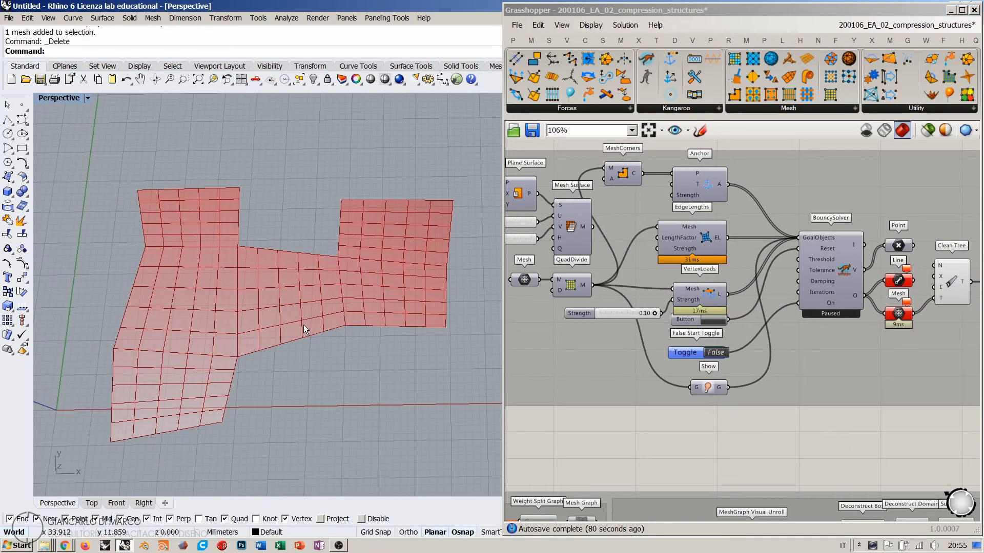
right_click_drag(265, 358, 287, 359)
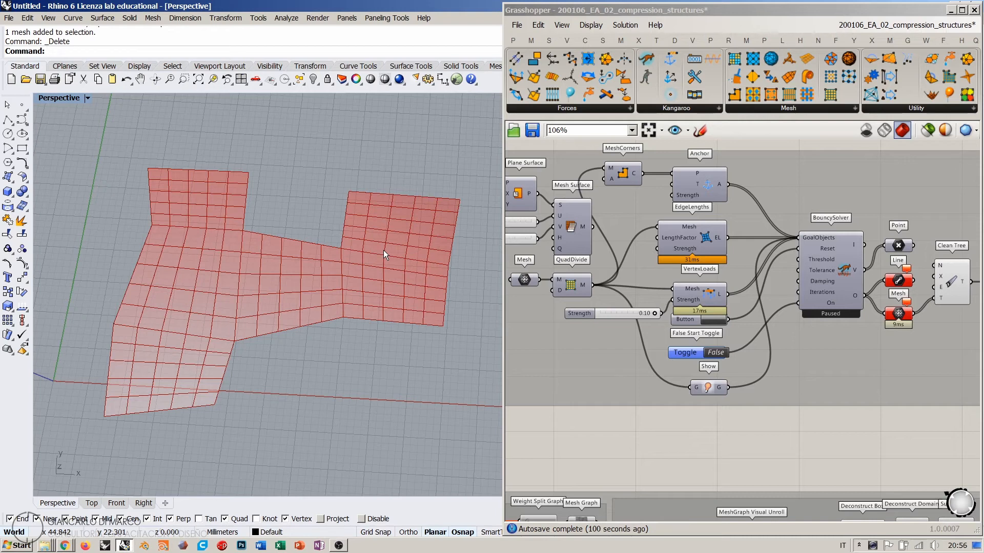
Run the form-finding again by setting the False Start Toggle to True
left_click(712, 353)
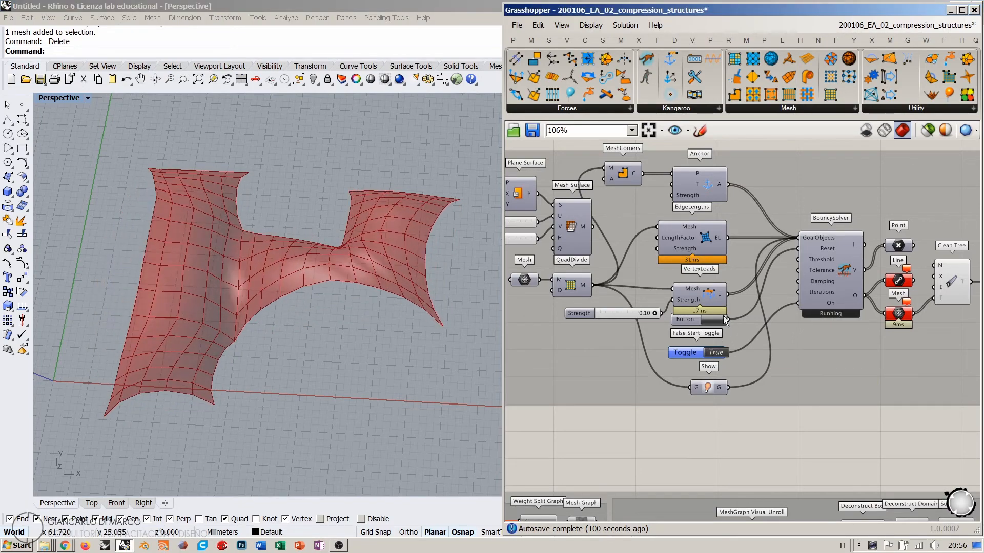
right_click_drag(355, 358, 249, 300)
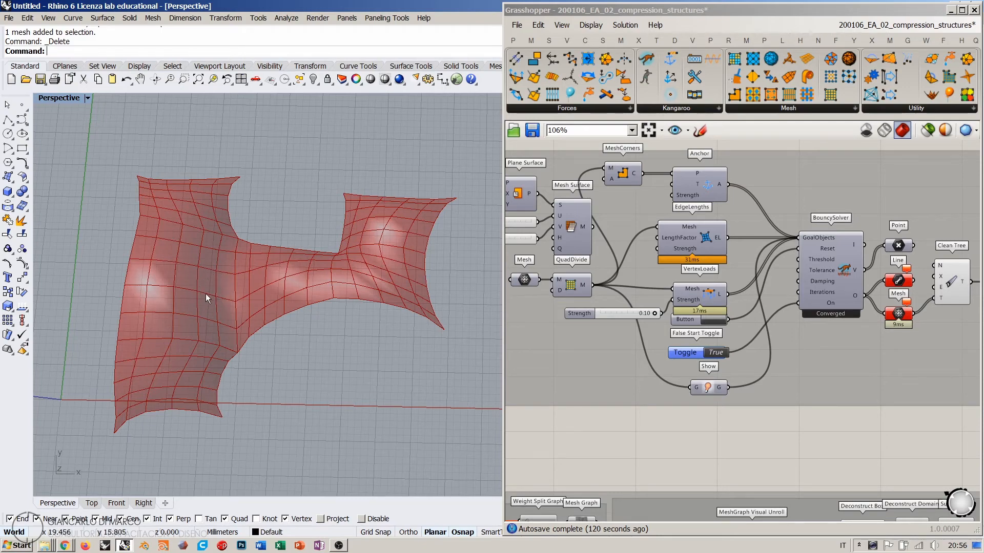
right_click_drag(217, 311, 452, 283)
Switch the Grasshopper geometry preview from shaded to wireframe
scroll(275, 260, "up", 5)
right_click_drag(914, 152, 859, 165)
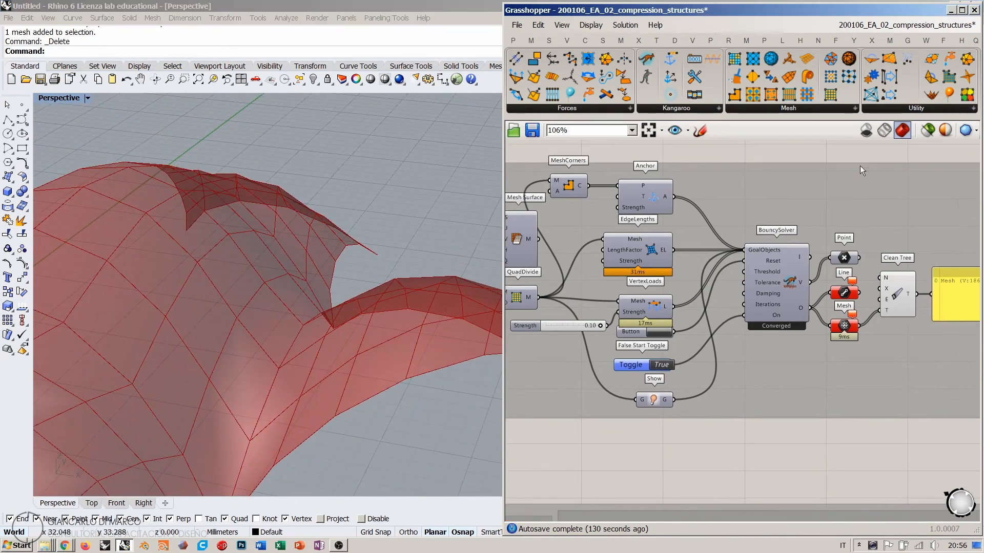
left_click(882, 131)
Examine the quad faces of the wireframe shell up close, from above and from the side
right_click_drag(338, 259, 379, 239)
right_click_drag(374, 240, 346, 293)
scroll(315, 213, "up", 5)
right_click_drag(316, 212, 321, 229)
scroll(321, 229, "down", 6)
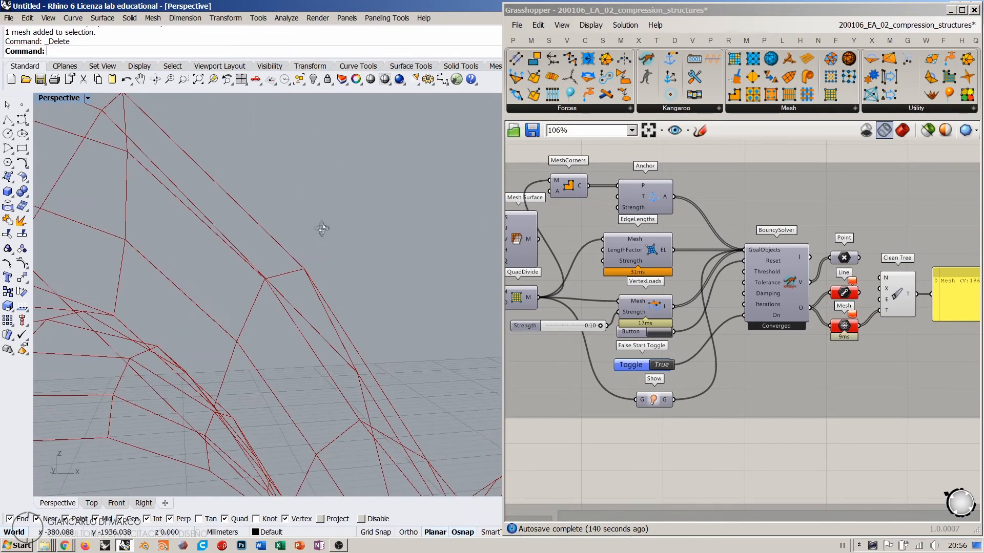
scroll(322, 229, "up", 2)
right_click_drag(220, 147, 252, 175, "shift")
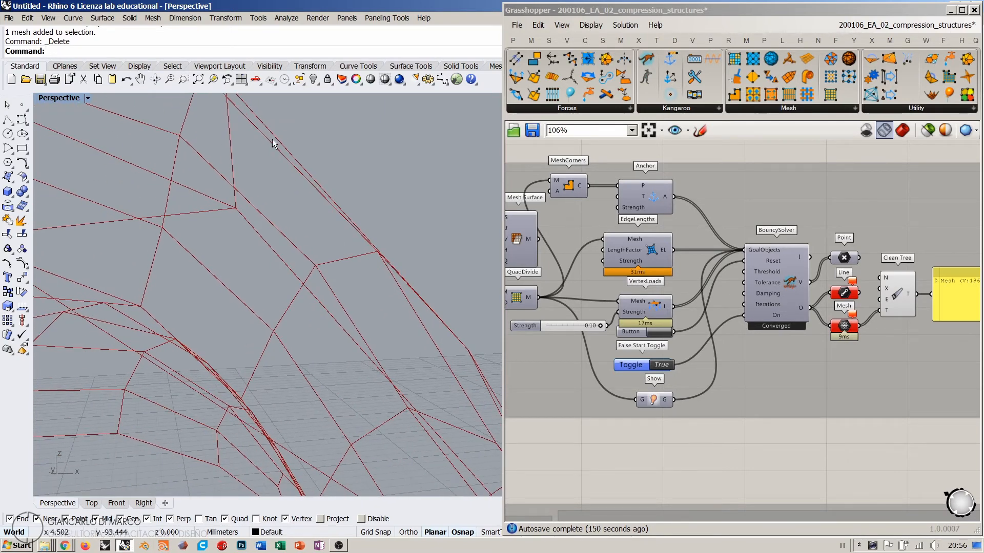
scroll(352, 209, "down", 5)
right_click_drag(351, 217, 287, 211)
right_click_drag(305, 271, 315, 272)
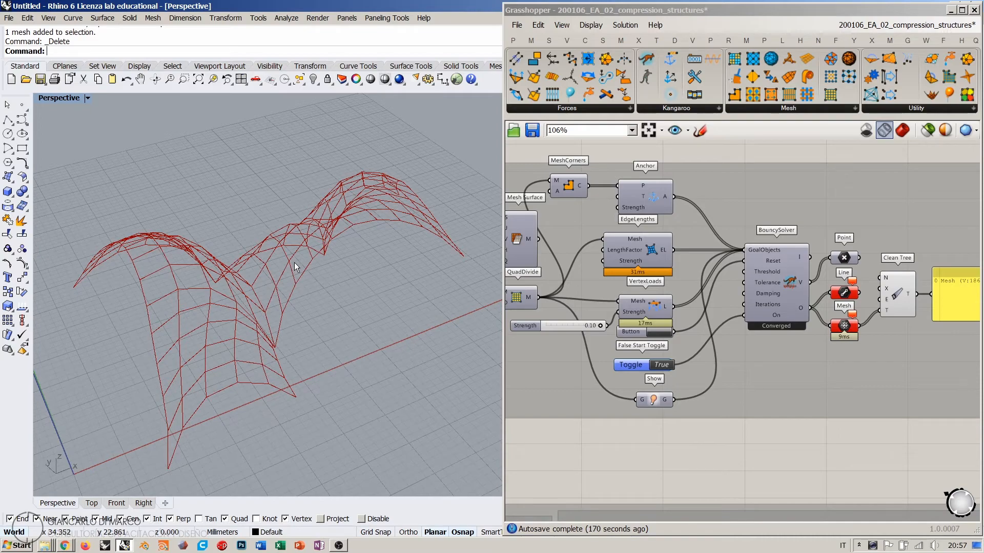
right_click_drag(351, 261, 281, 217)
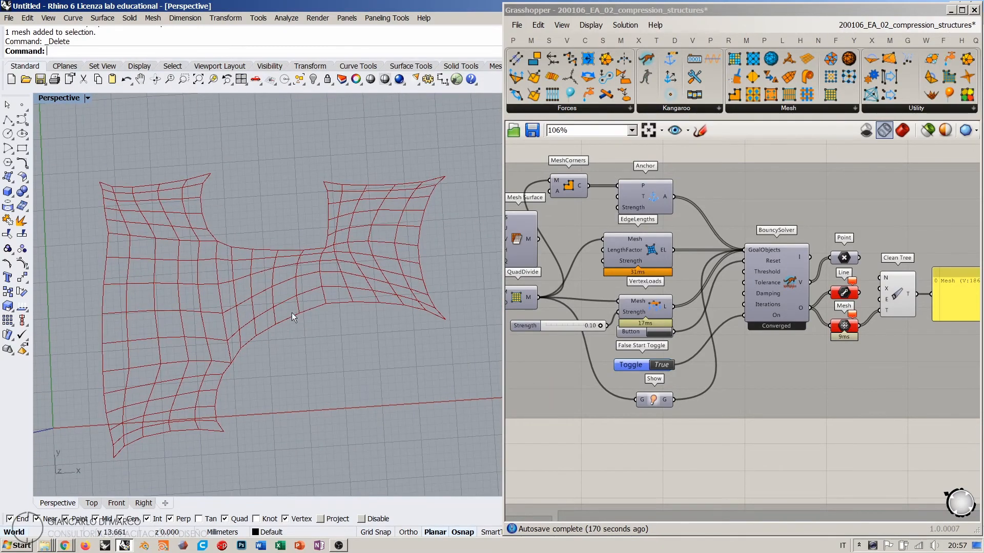
right_click_drag(291, 313, 369, 260)
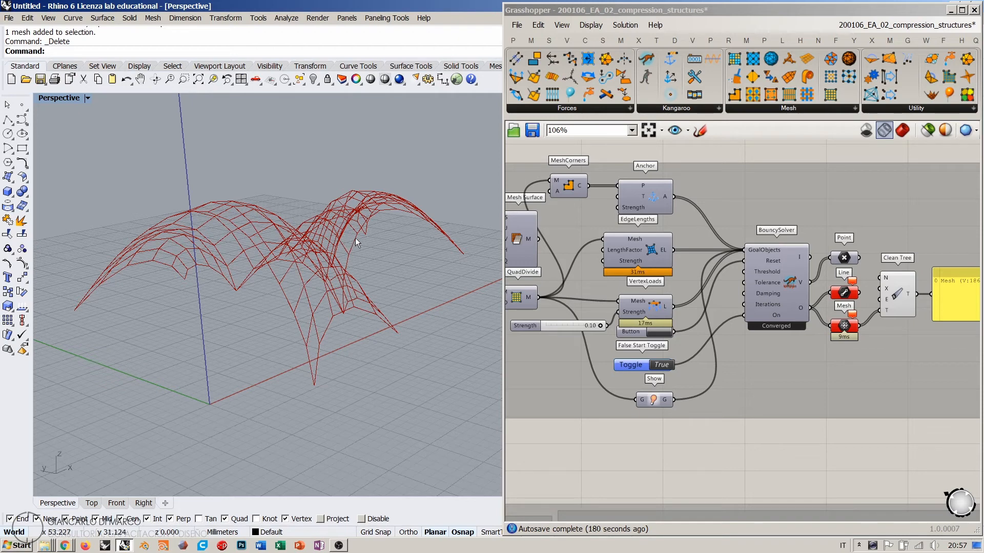
right_click_drag(352, 239, 344, 251)
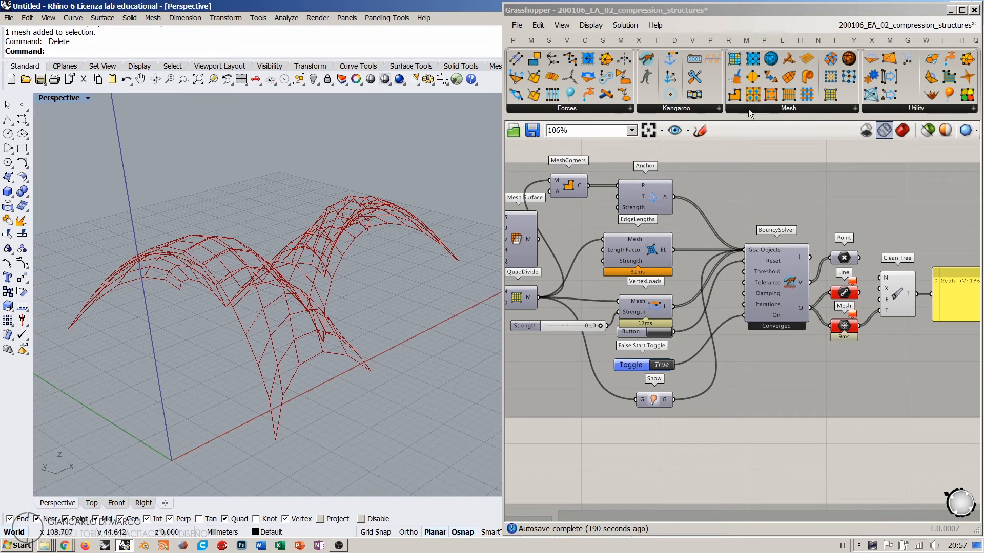
Widen the Grasshopper window and open the list of Kangaroo Goals-Mesh components for review
left_click_drag(503, 104, 373, 112)
left_click(918, 41)
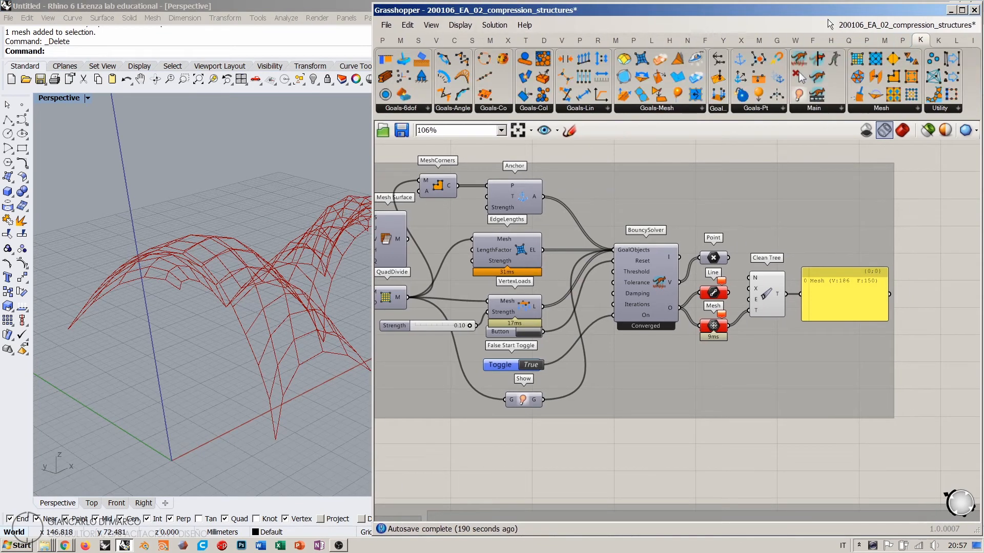
left_click(665, 108)
Examine the wireframe shell from several angles and highlight the Clean Tree mesh that feeds the output panel
scroll(286, 277, "down", 5)
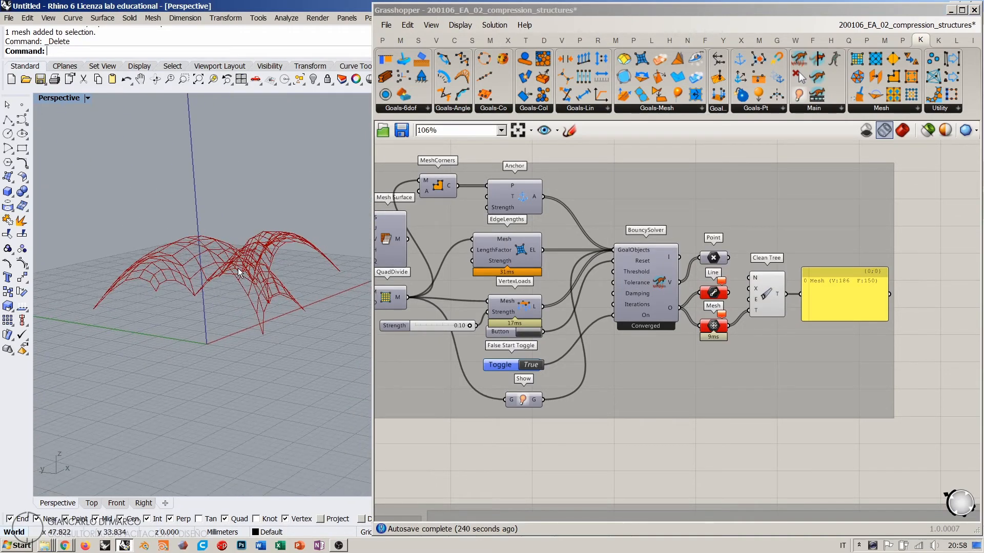
scroll(241, 272, "up", 5)
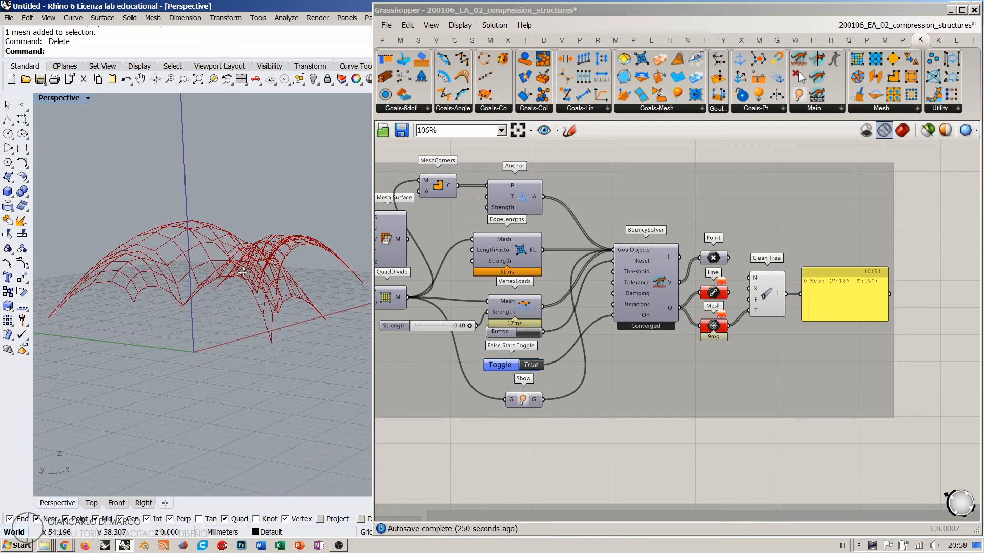
right_click_drag(243, 272, 285, 281)
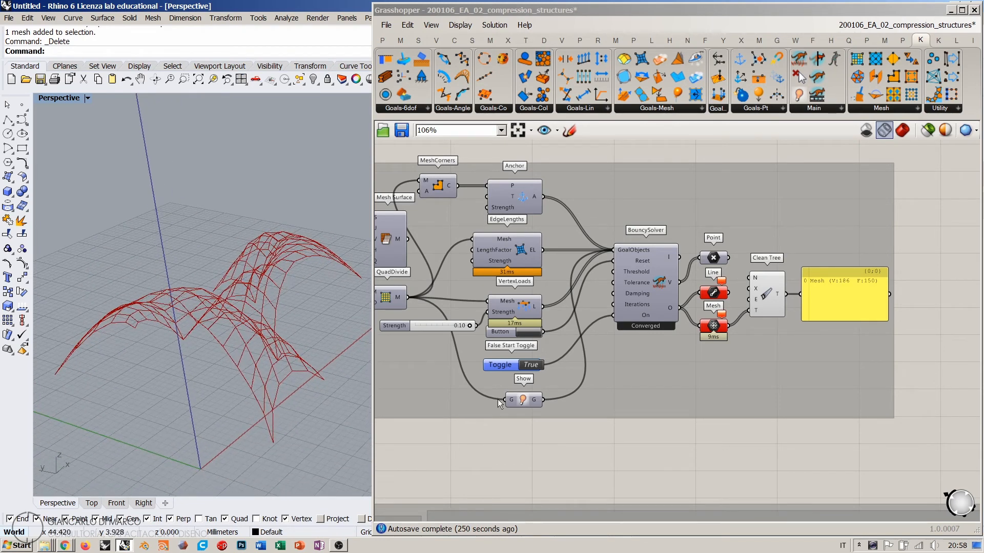
left_click(530, 461)
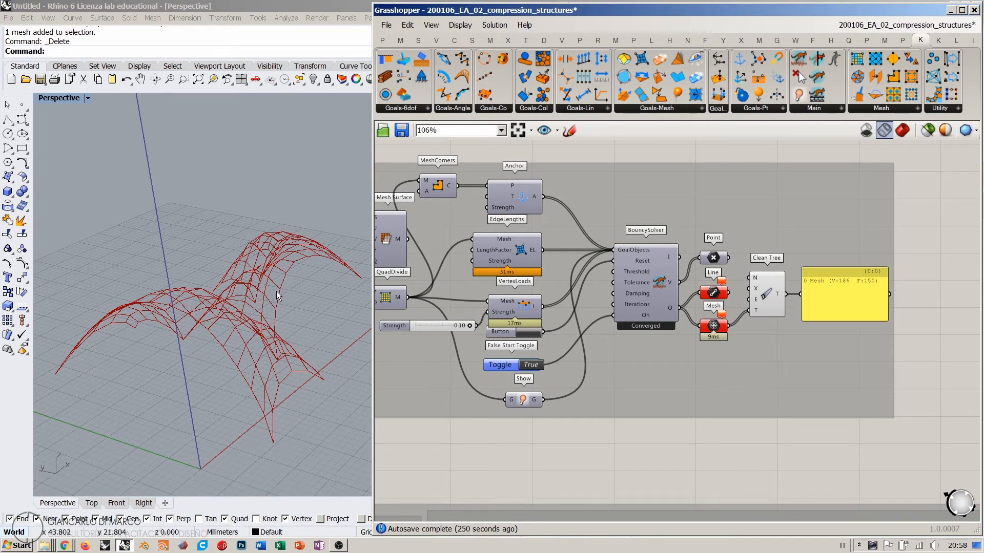
right_click_drag(276, 291, 288, 265)
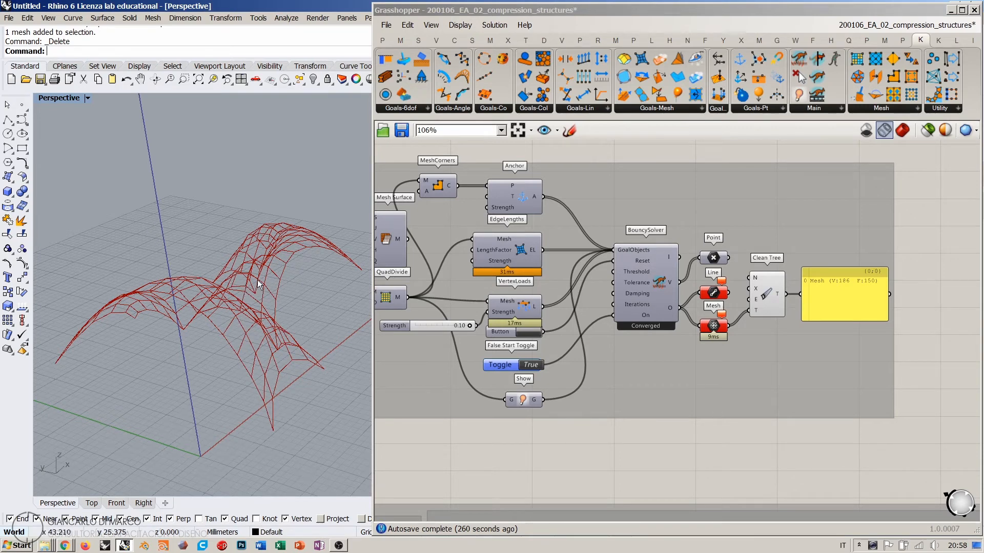
right_click_drag(268, 293, 262, 295, "shift")
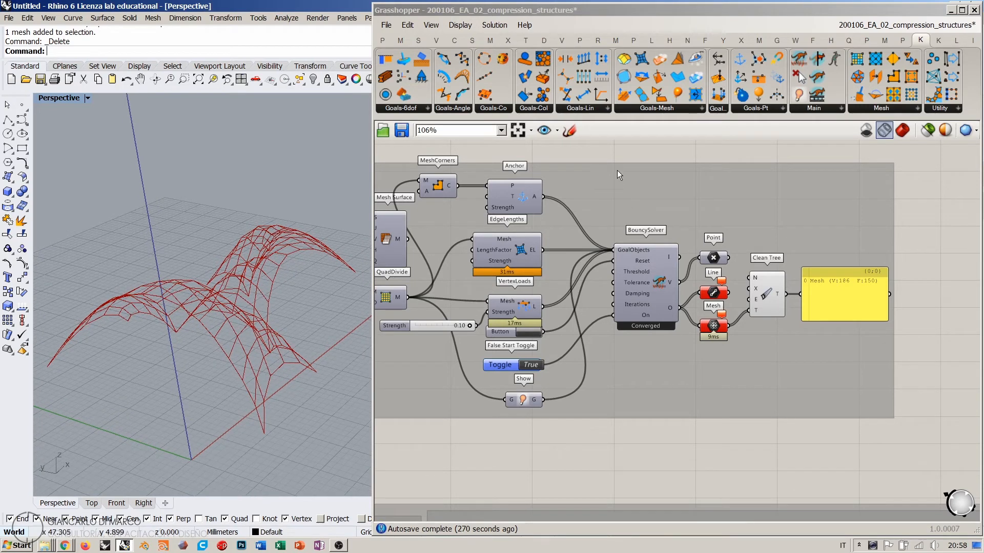
left_click(623, 153)
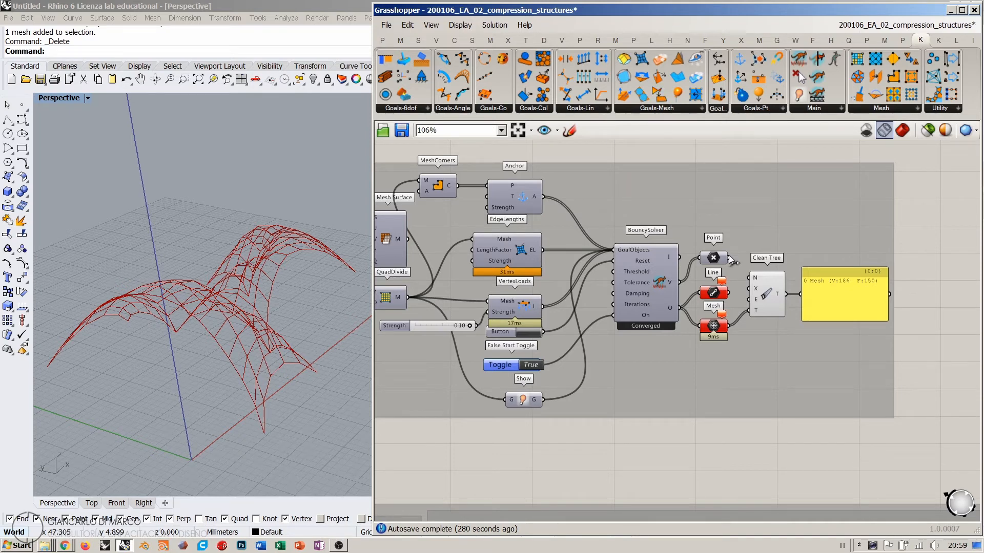
left_click(765, 301)
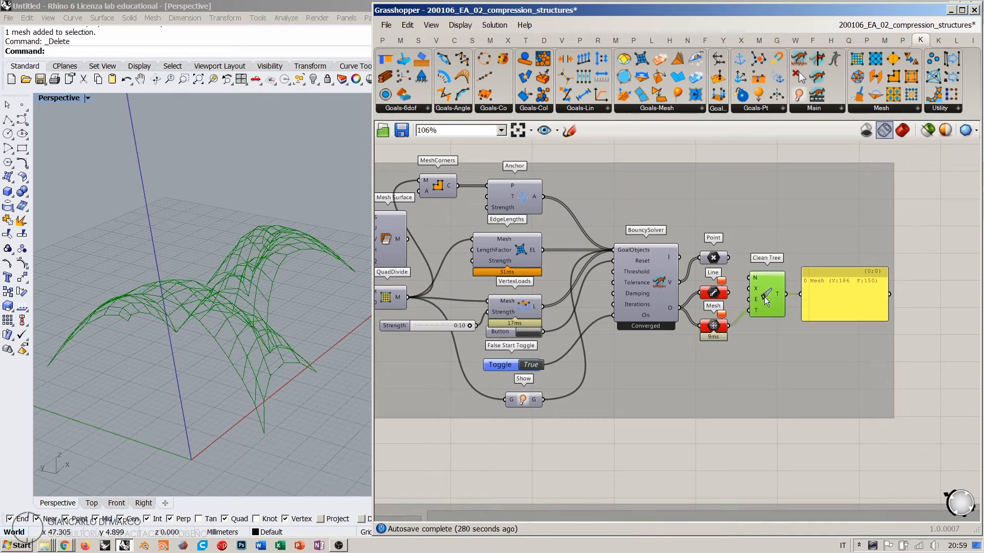
left_click(782, 441)
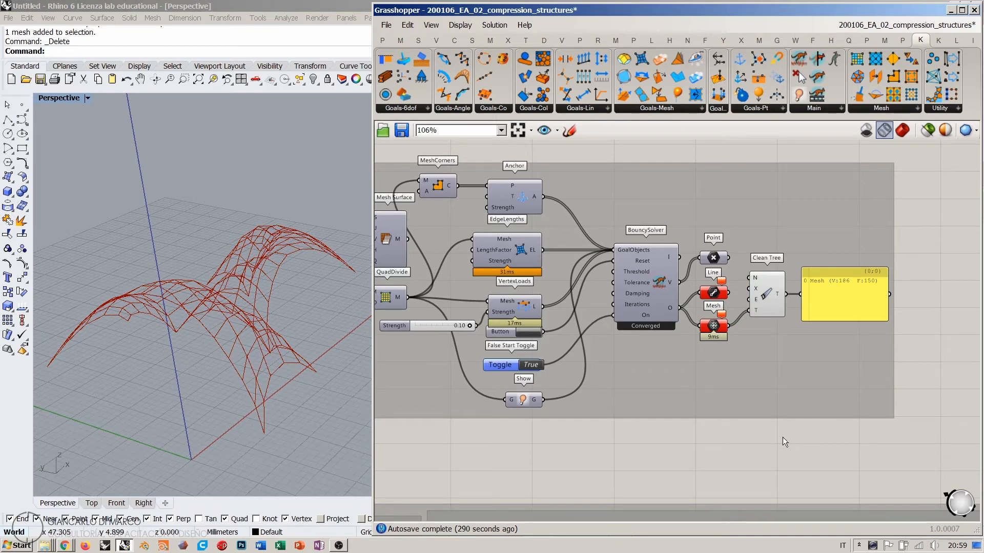
scroll(807, 343, "up", 3)
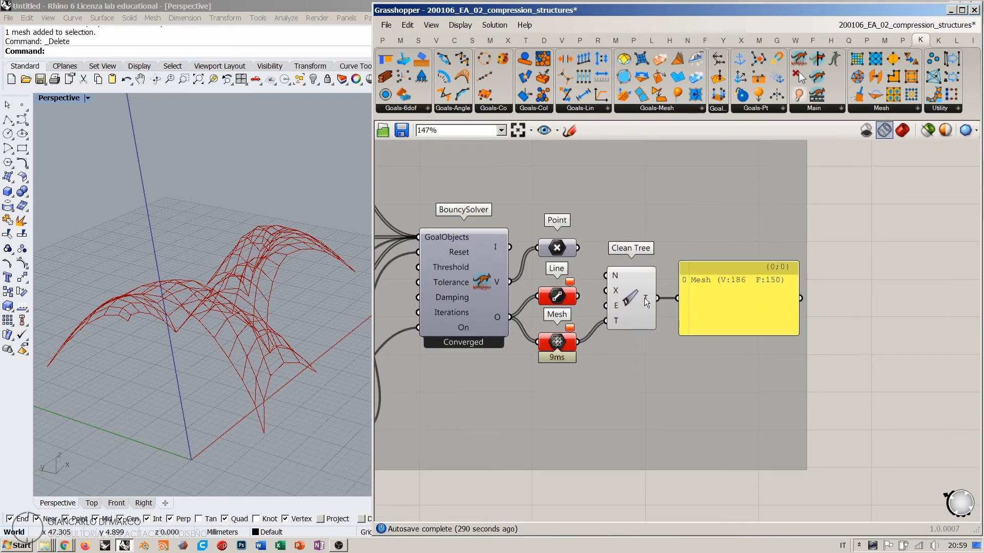
right_click_drag(252, 324, 238, 370)
left_click(832, 343)
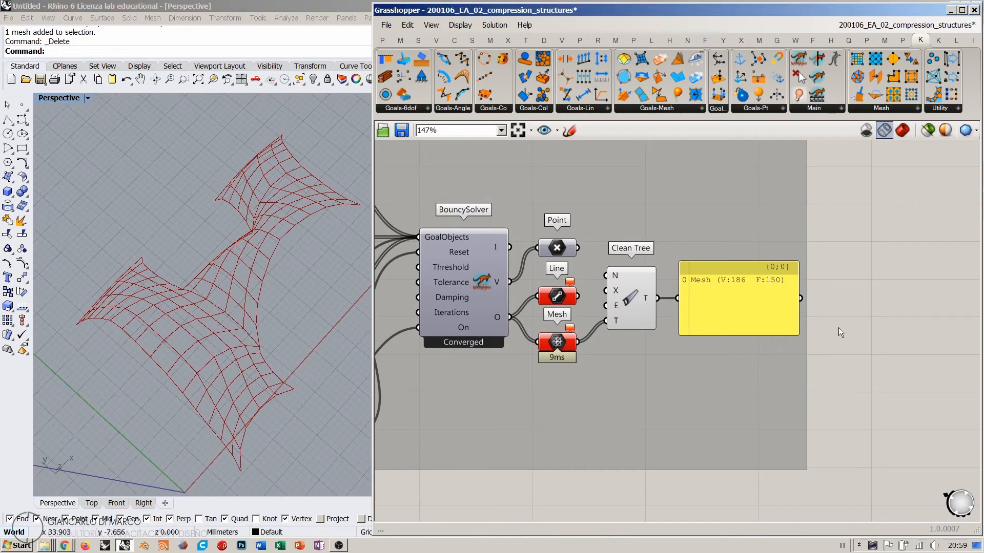
right_click_drag(294, 284, 262, 296)
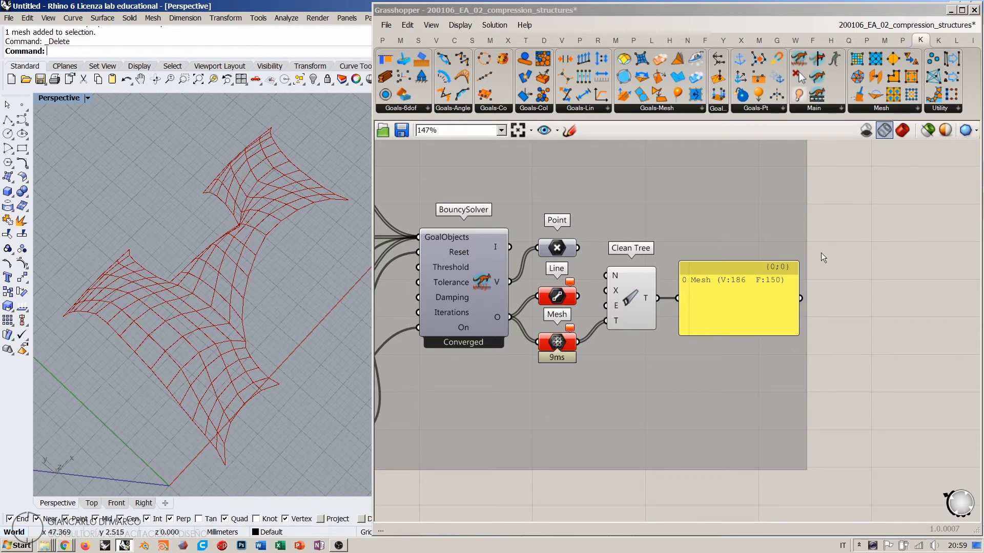
Add a PlanarityDisplay component from the Kangaroo utilities below the panel showing the Clean Tree output
left_click(831, 241)
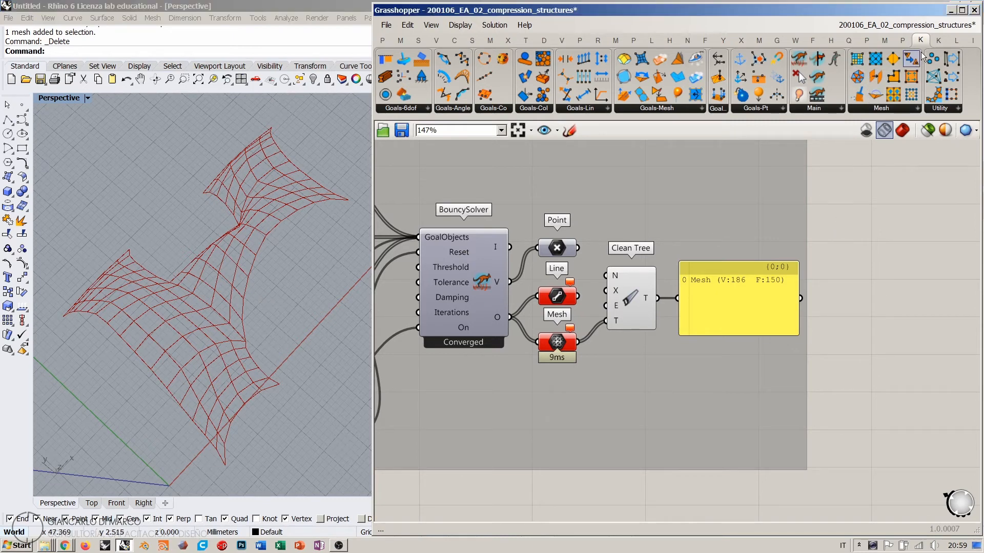
left_click(940, 41)
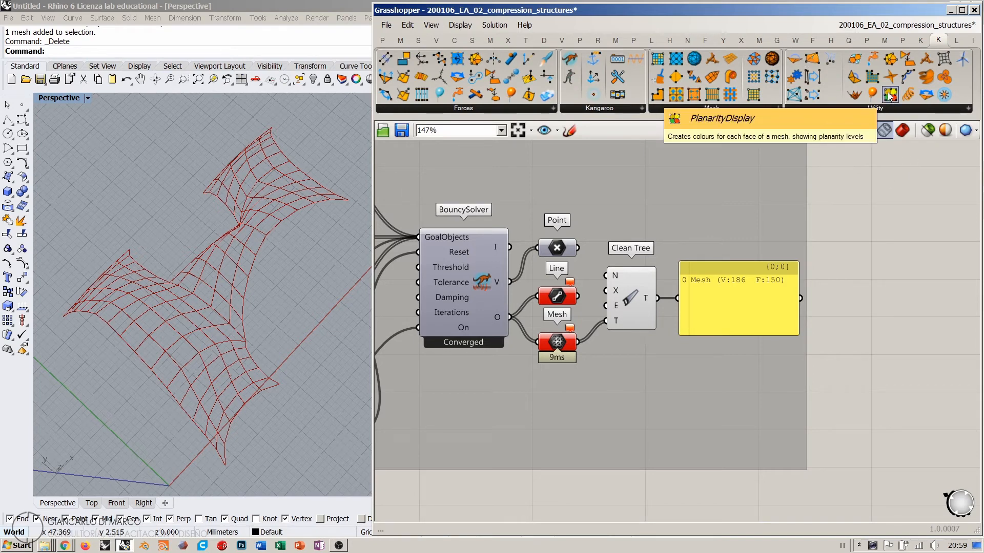
left_click_drag(890, 96, 754, 394)
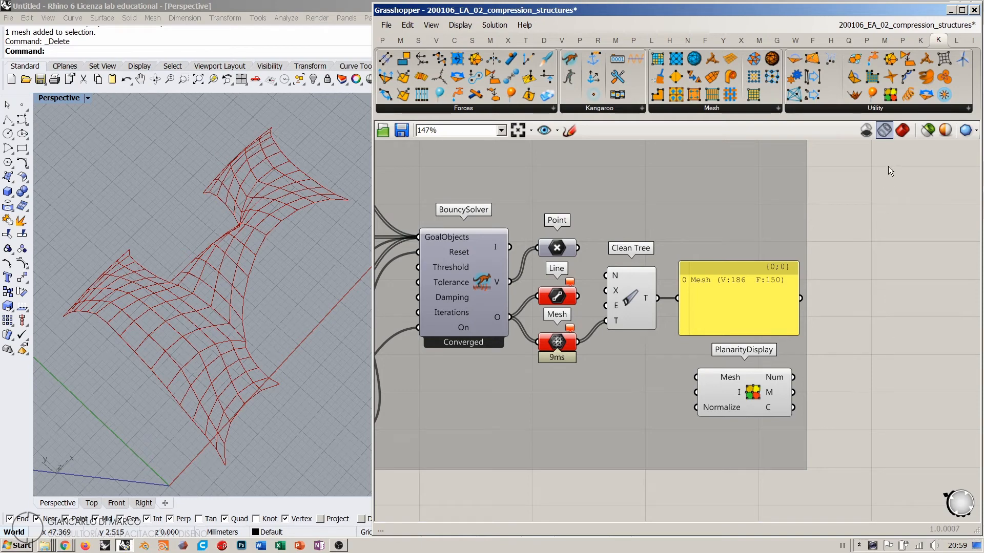
Switch the preview to shaded and connect the Clean Tree mesh output to PlanarityDisplay's Mesh input
left_click(903, 130)
mouse_move(228, 296)
right_mouse_down()
mouse_move(279, 218)
mouse_move(231, 269)
right_mouse_up()
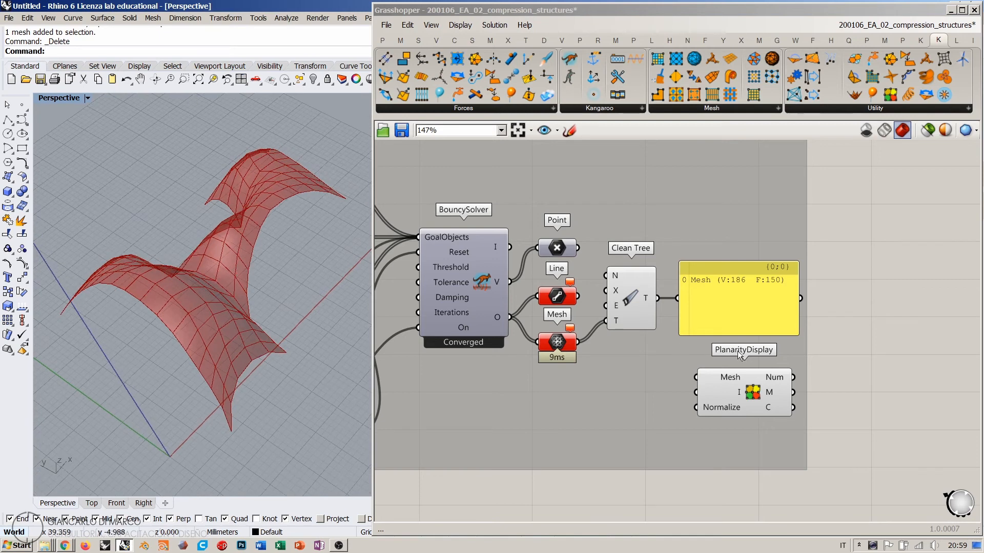
scroll(737, 354, "up", 3)
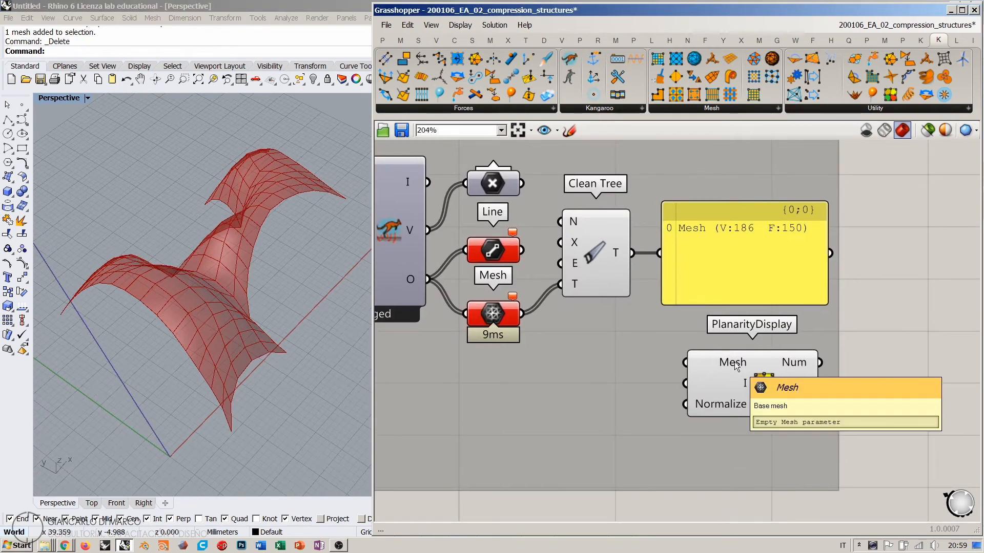
left_click_drag(685, 362, 632, 253)
Hide the geometry preview of the Clean Tree component and view the shell from above
left_click(596, 251)
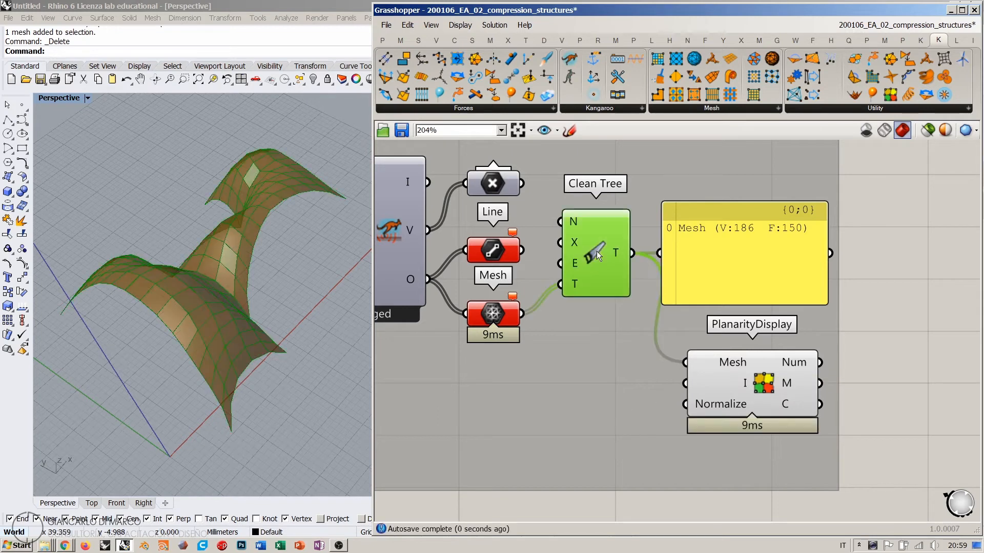
key("ctrl+q")
left_click(835, 348)
right_click_drag(755, 284, 698, 272)
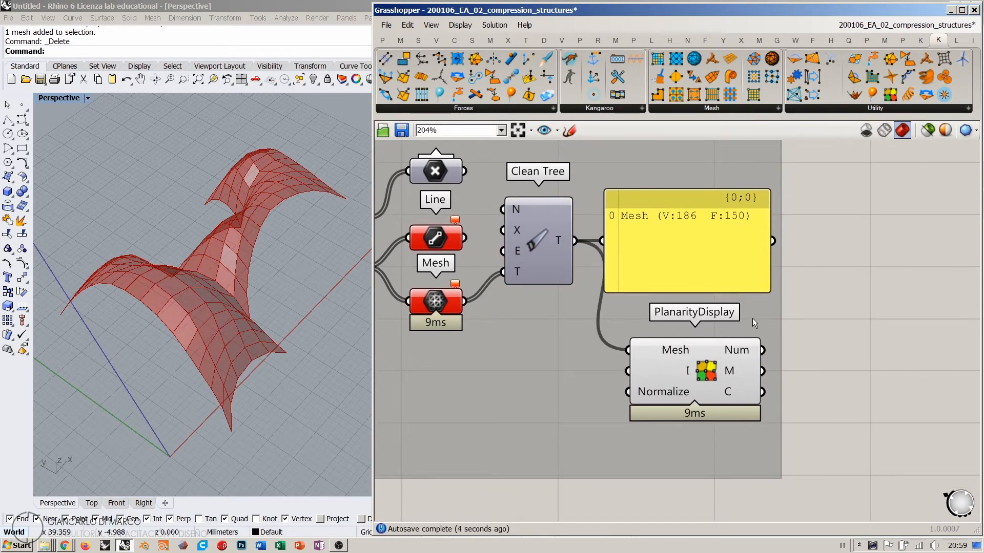
right_click_drag(256, 241, 269, 287)
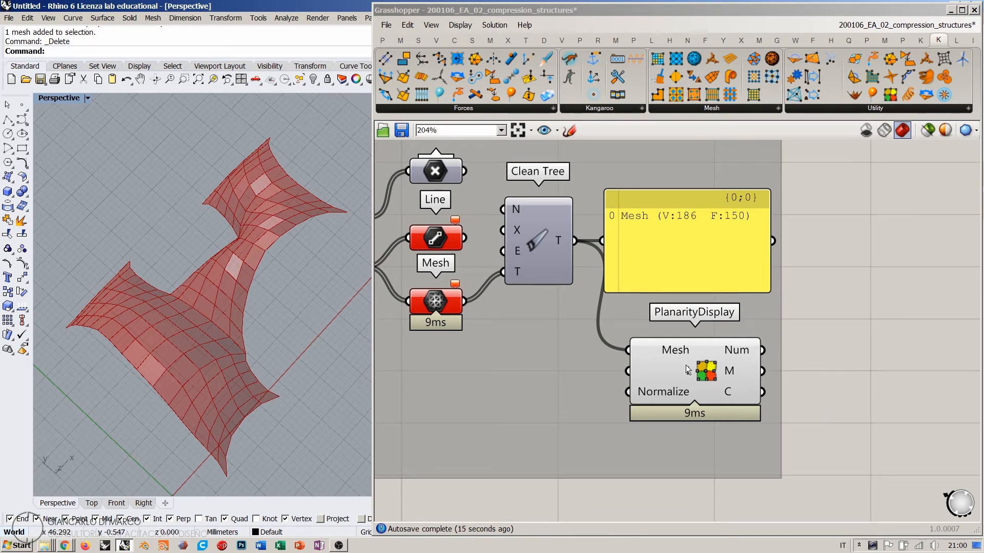
Move the PlanarityDisplay component outside the grey group, past the panel of the Clean Tree mesh
left_click_drag(705, 368, 865, 368)
right_click_drag(863, 384, 712, 416)
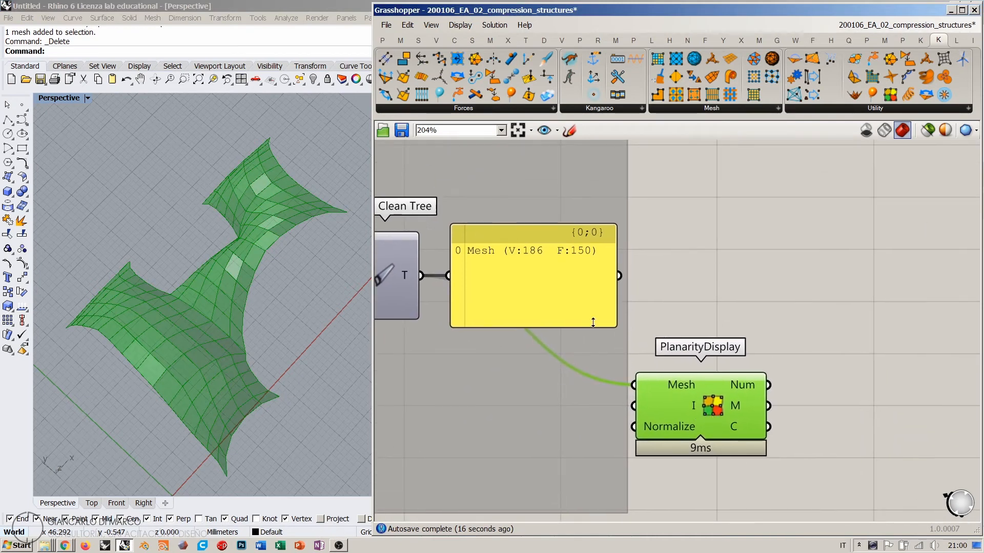
right_click_drag(569, 340, 641, 334)
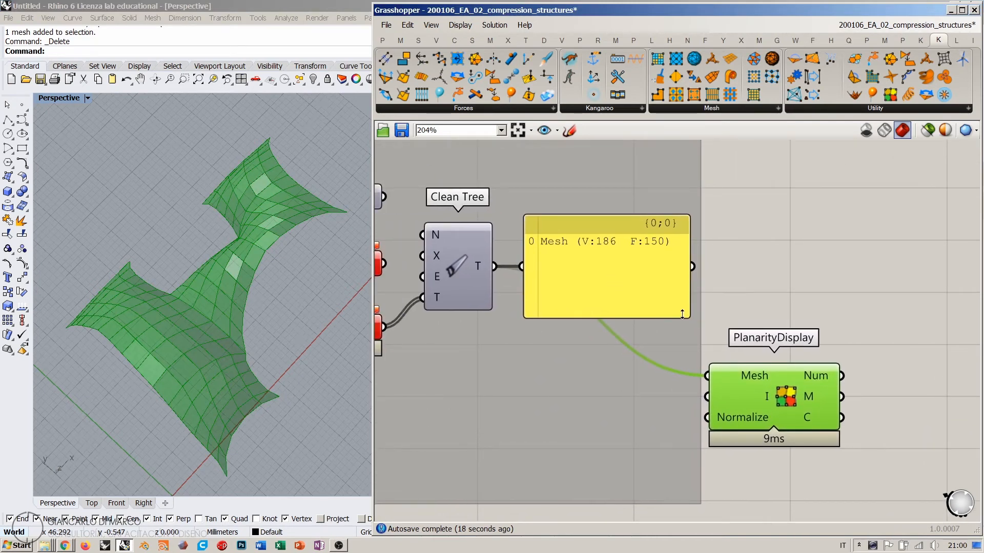
Turn off paths and indices in the Clean Tree panel and shrink it to one line above the component's output
right_click(618, 261)
left_click(646, 343)
right_click(602, 279)
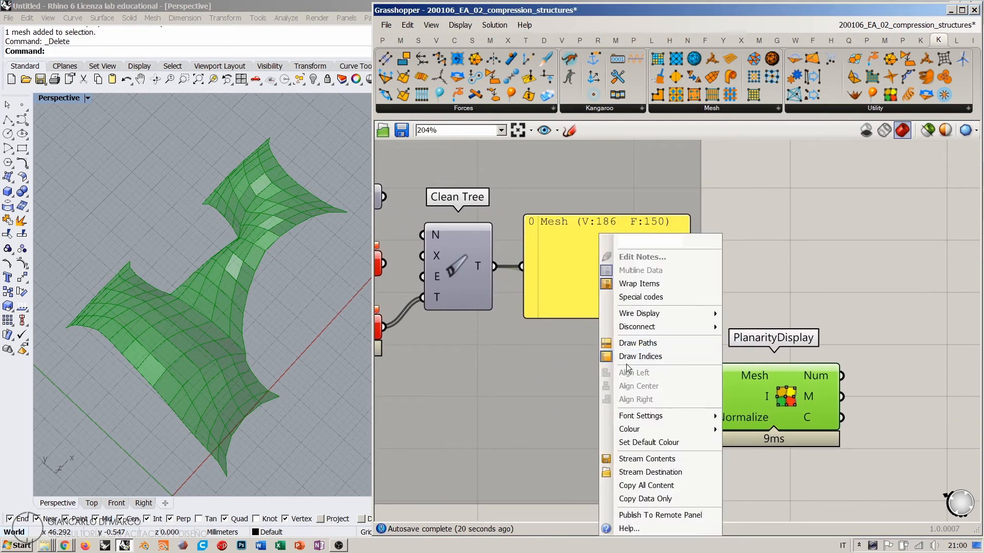
left_click(635, 359)
left_click_drag(690, 317, 668, 240)
left_click_drag(598, 224, 588, 211)
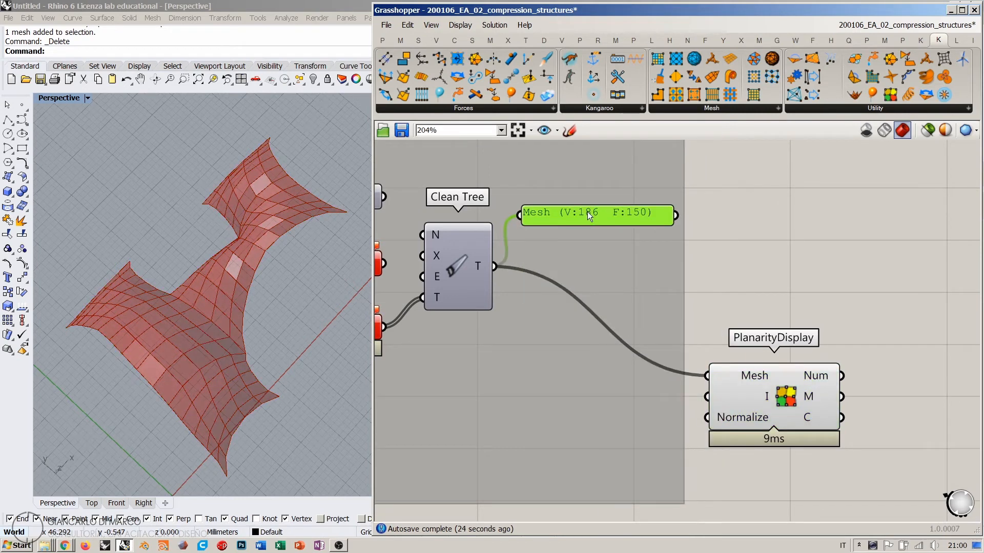
Align PlanarityDisplay level with the Clean Tree output and inspect its Mesh and Domain inputs
left_click(748, 383)
left_click_drag(748, 383, 743, 282)
left_click(779, 353)
right_click_drag(806, 304, 691, 312)
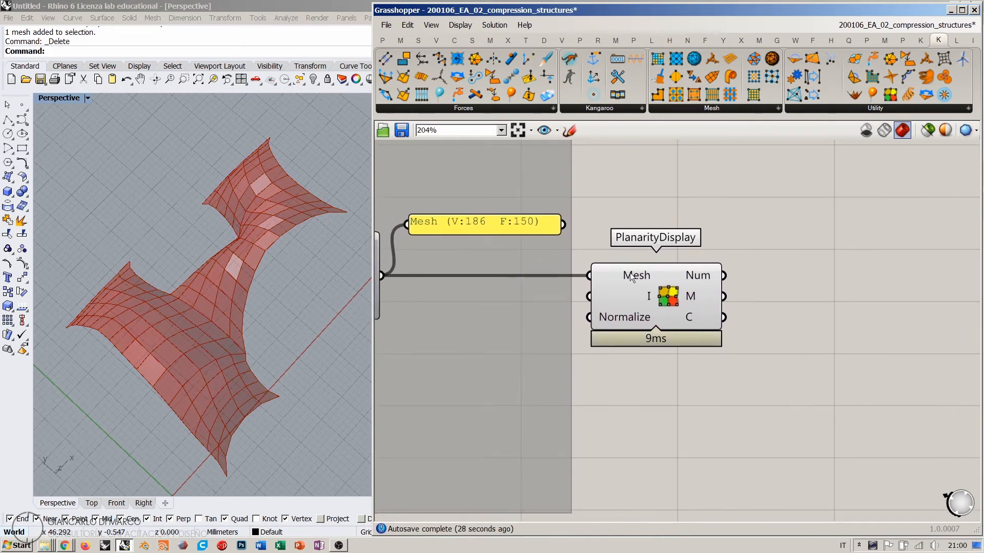
mouse_move(635, 276)
mouse_move(648, 297)
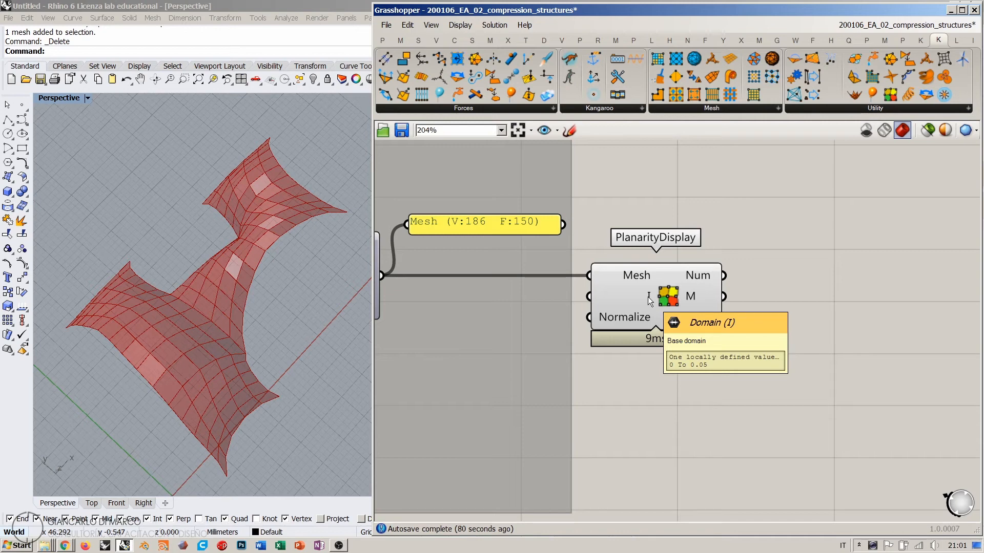
left_click(677, 305)
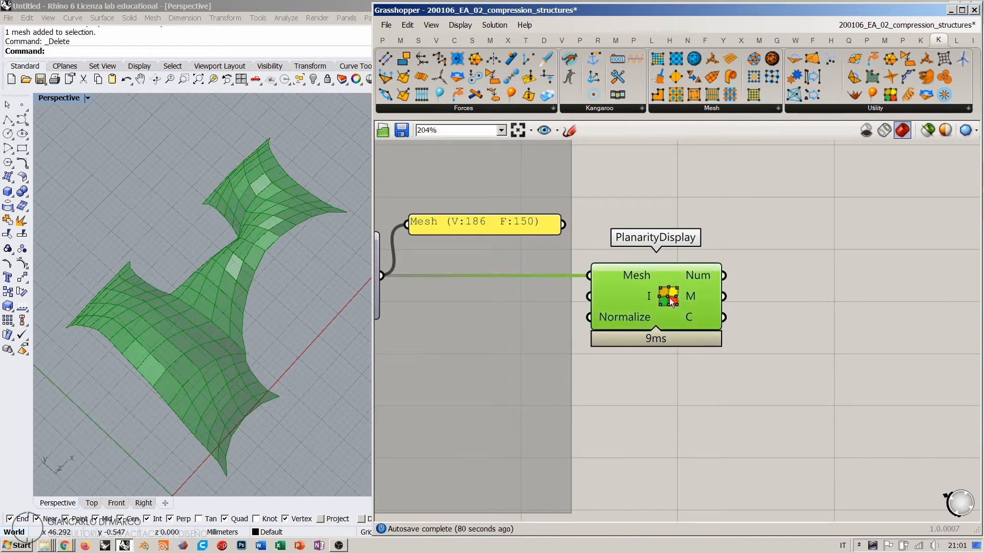
left_click(684, 390)
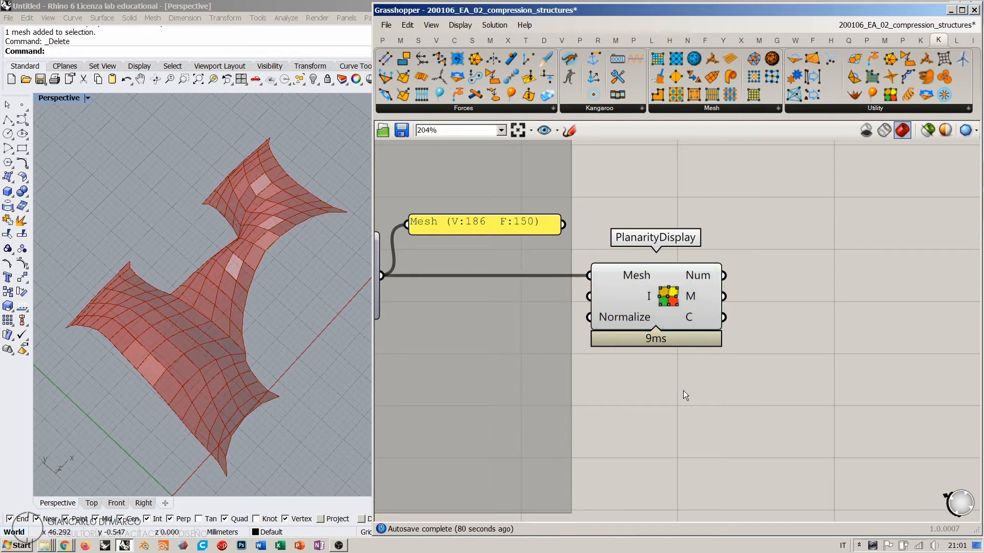
Add a panel fed by PlanarityDisplay's Num output and place it above and beyond the component
right_click_drag(751, 331, 662, 385)
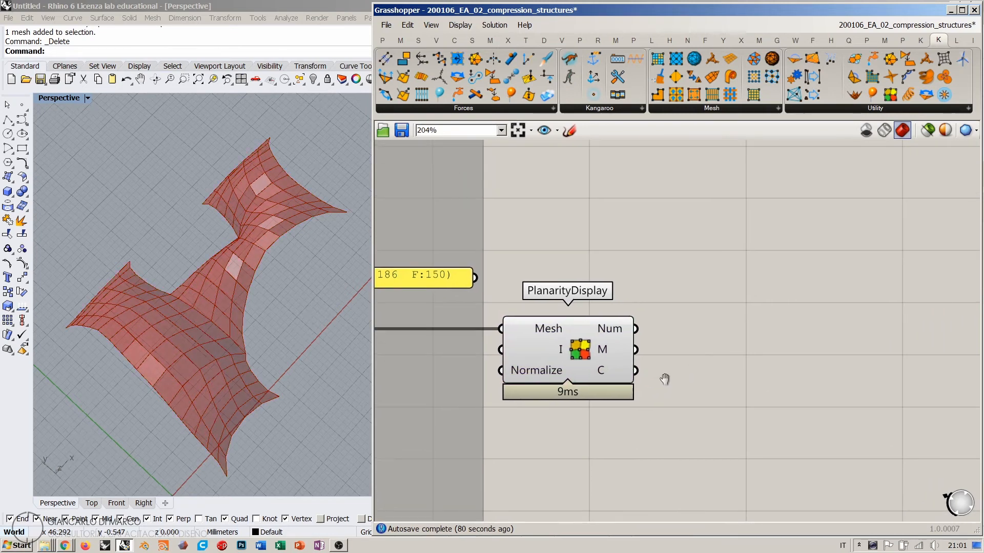
double_click(730, 321)
type("panel")
key("Return")
left_click_drag(644, 317, 732, 285)
left_click(740, 377)
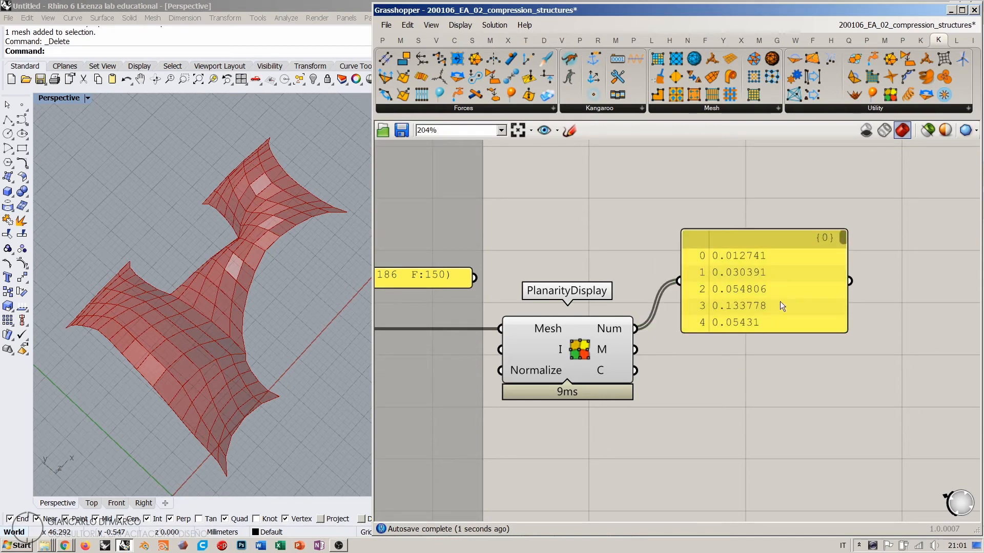
right_click_drag(758, 278, 748, 291)
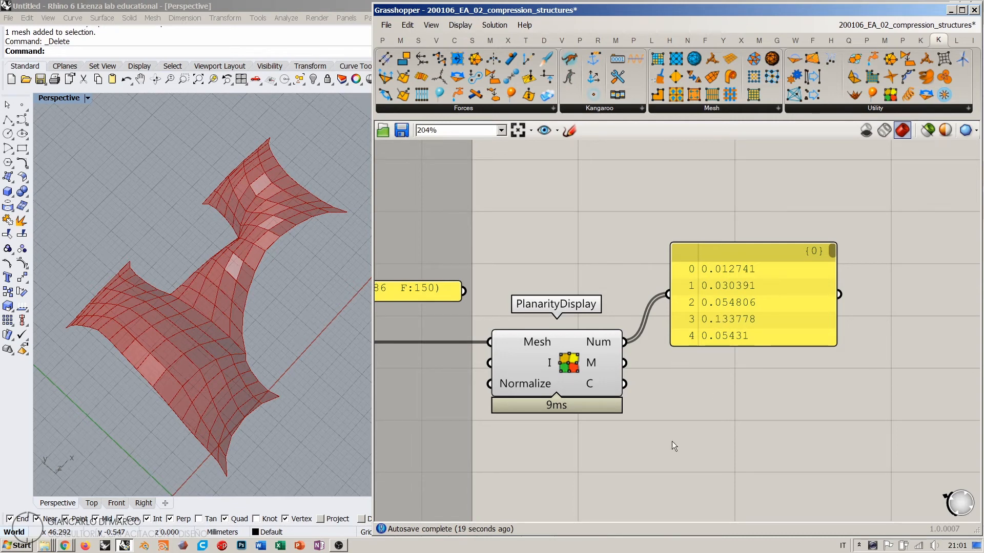
mouse_move(831, 251)
left_mouse_down()
mouse_move(835, 335)
mouse_move(839, 244)
left_mouse_up()
left_click_drag(742, 302, 748, 250)
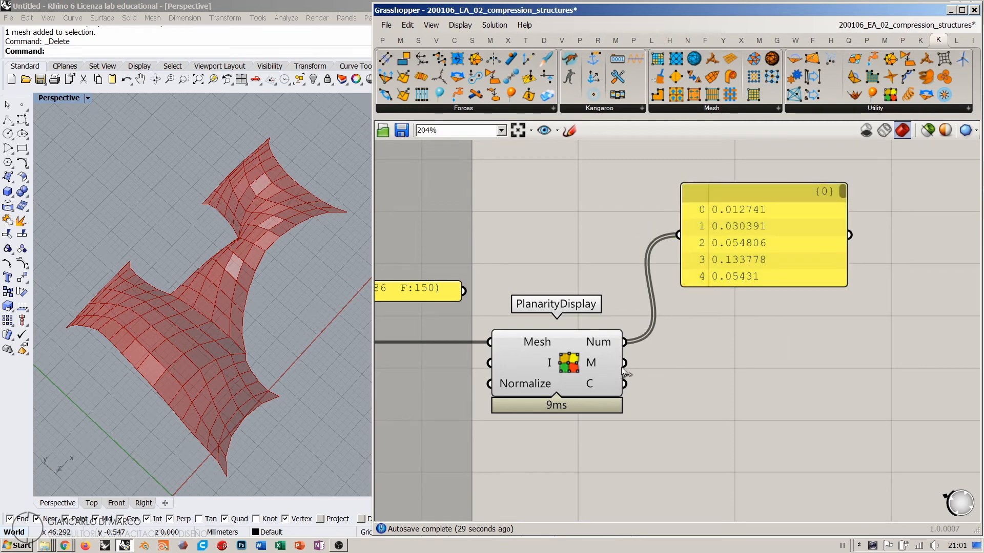
Inspect PlanarityDisplay's M and C outputs and add a Custom Preview component below the Num panel
mouse_move(595, 364)
mouse_move(591, 383)
right_click_drag(257, 315, 277, 320)
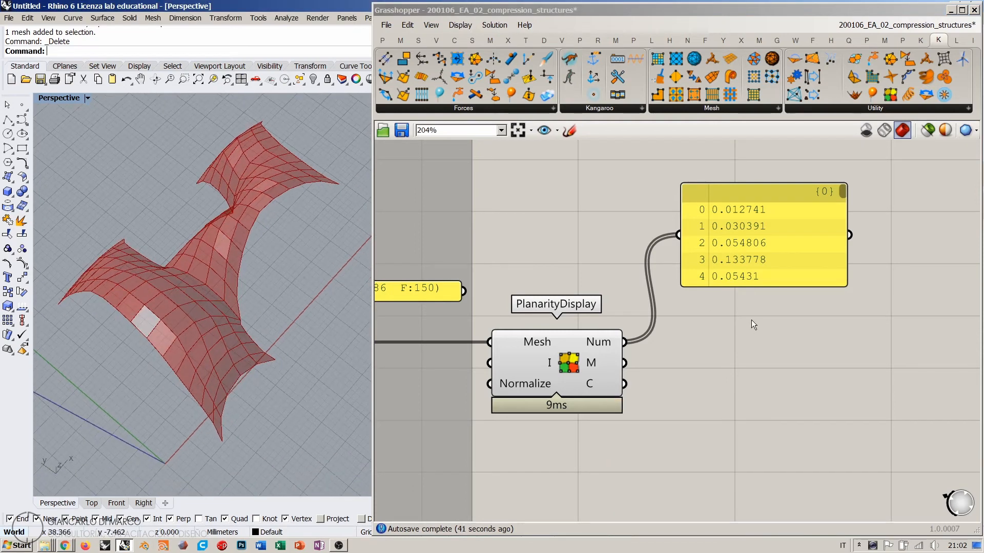
left_click(738, 382)
double_click(794, 400)
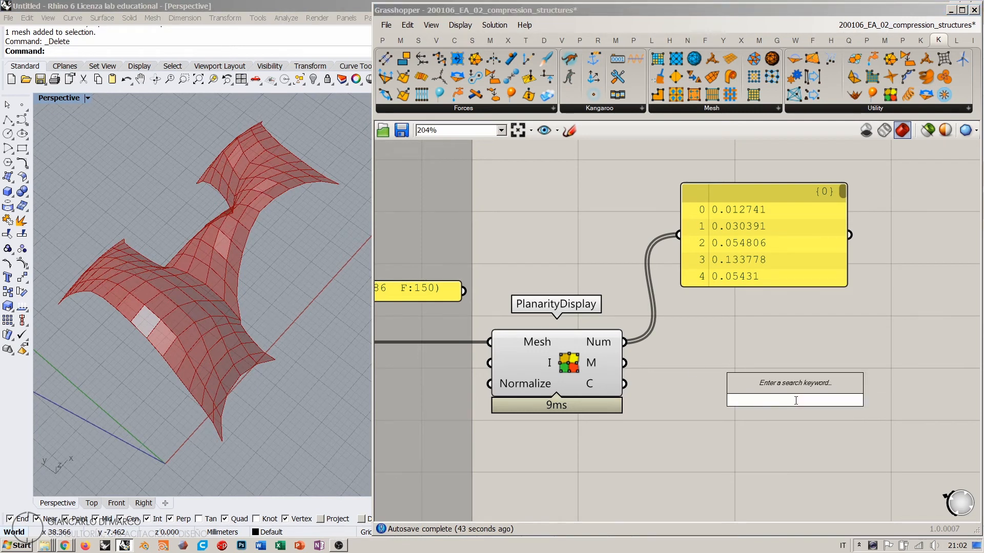
type("custom pre")
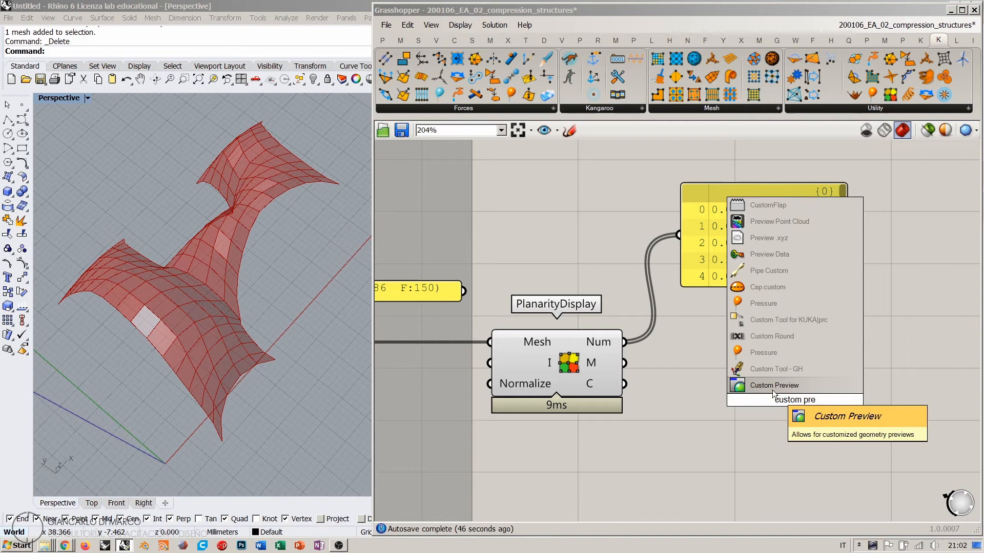
left_click(774, 391)
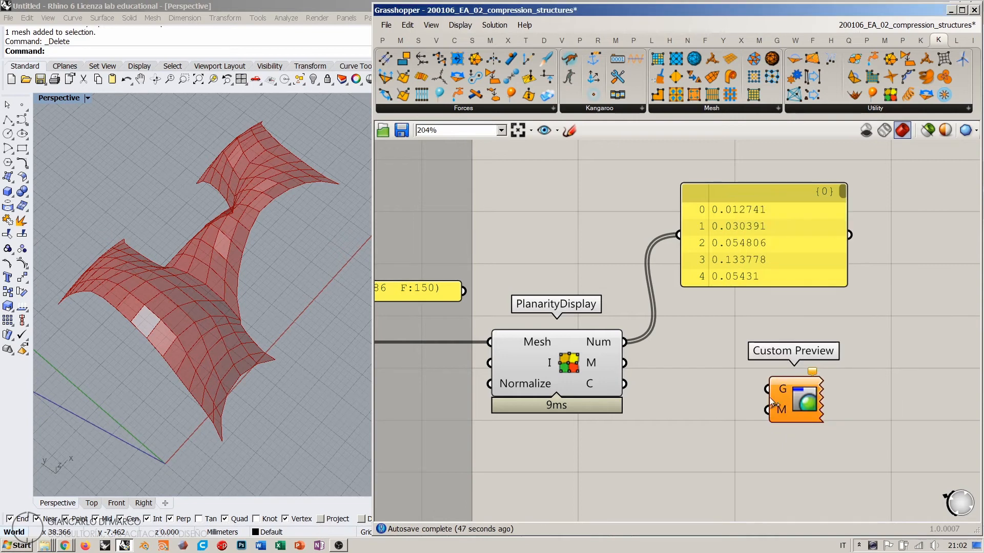
Connect PlanarityDisplay's M output to the Custom Preview's geometry input and its C output to the material input
left_click_drag(625, 363, 790, 374)
left_click(668, 409)
left_click(773, 430)
left_click_drag(626, 386, 752, 384)
Examine the planarity colours of the shell's faces from several angles and check PlanarityDisplay's domain input
right_click_drag(228, 223, 230, 296)
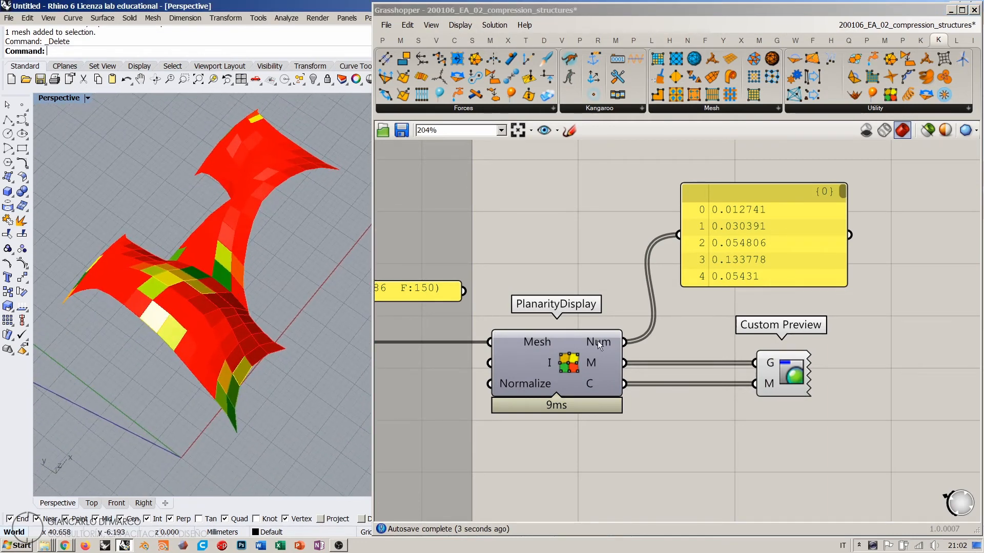
right_click_drag(252, 365, 214, 386)
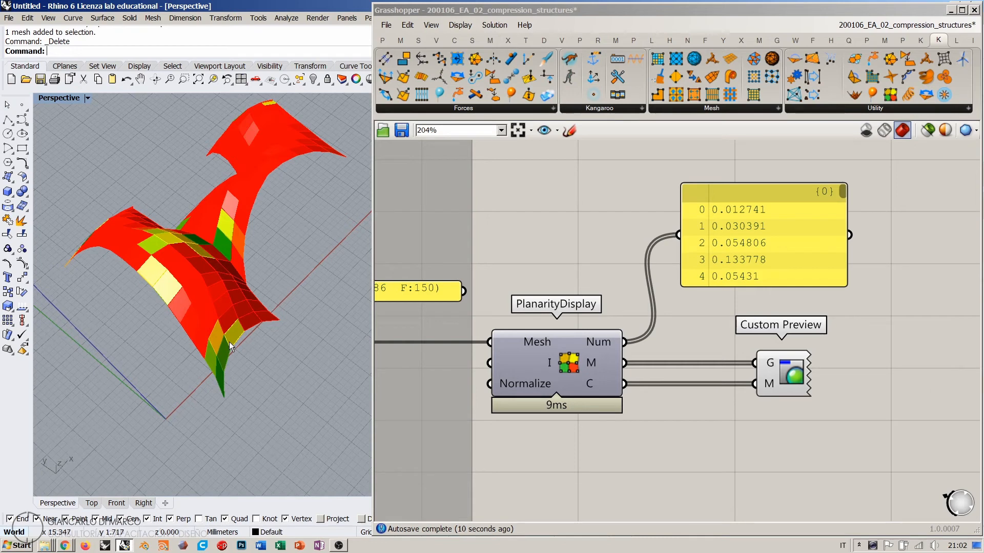
right_click_drag(227, 314, 231, 326, "shift")
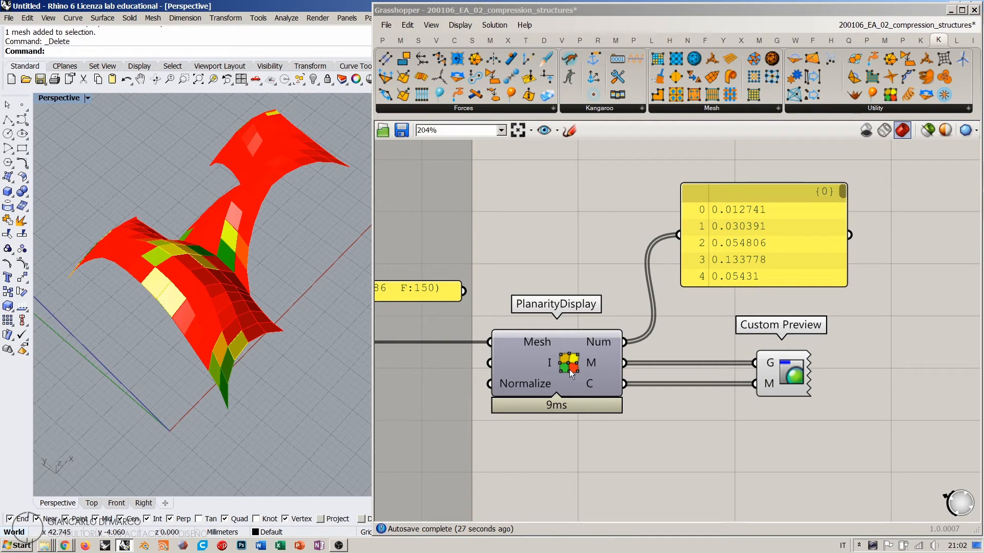
mouse_move(221, 364)
right_mouse_down()
mouse_move(253, 338)
mouse_move(260, 354)
mouse_move(230, 353)
right_mouse_up()
right_click_drag(285, 208, 255, 226)
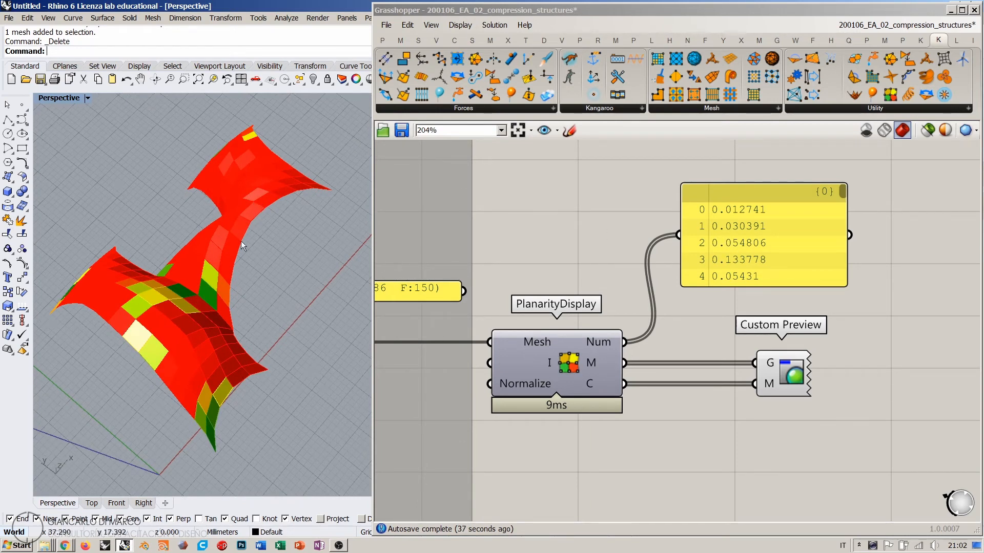
mouse_move(548, 363)
Move PlanarityDisplay, its panel and the Custom Preview further from the grey group, and bring the Custom Preview closer to PlanarityDisplay
right_click_drag(603, 267, 536, 251)
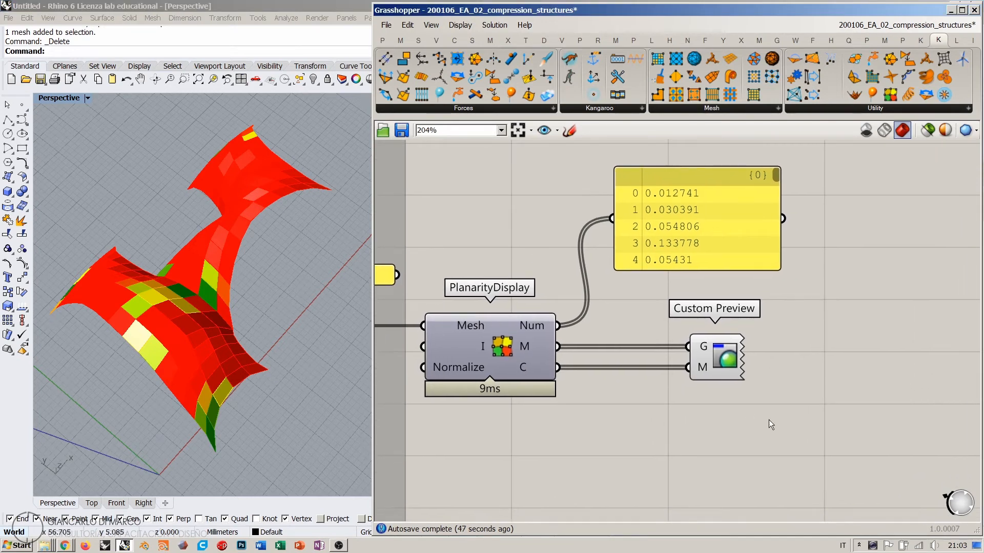
left_click_drag(769, 419, 530, 241)
left_click_drag(536, 356, 730, 355)
left_click(715, 422)
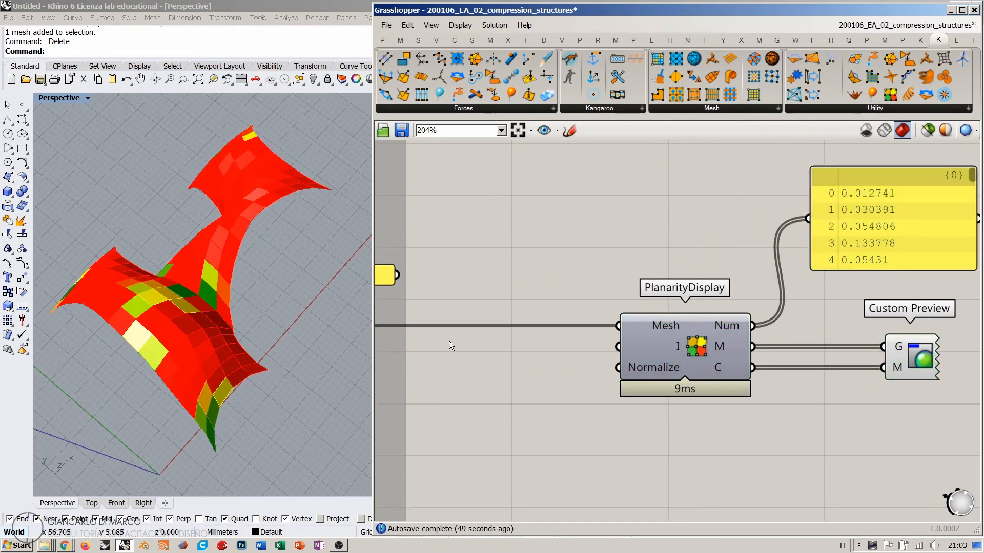
left_click_drag(908, 361, 865, 361)
left_click(814, 408)
Add a two-decimal number slider from 0 to 1, set at 1.00, and connect it to PlanarityDisplay's I input
double_click(545, 385)
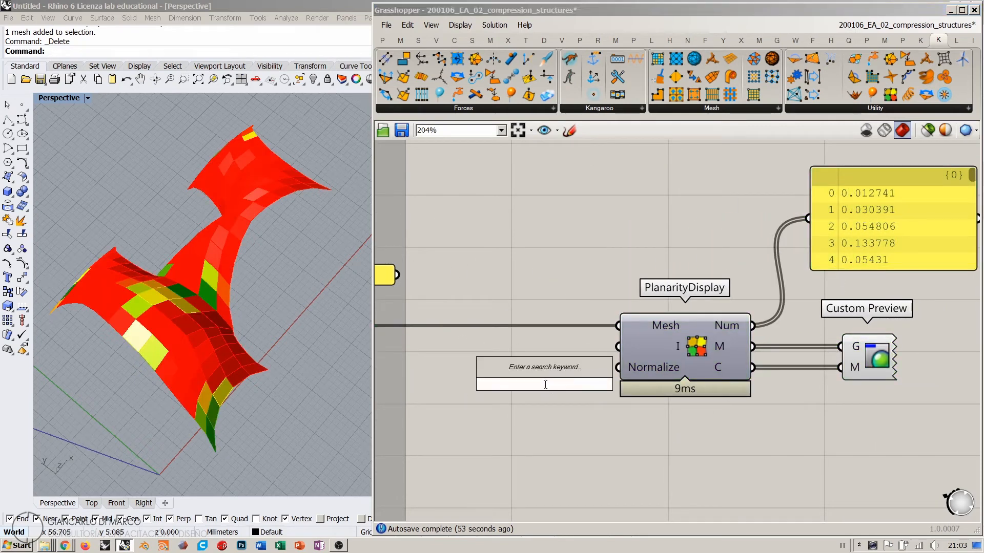
type("0.0")
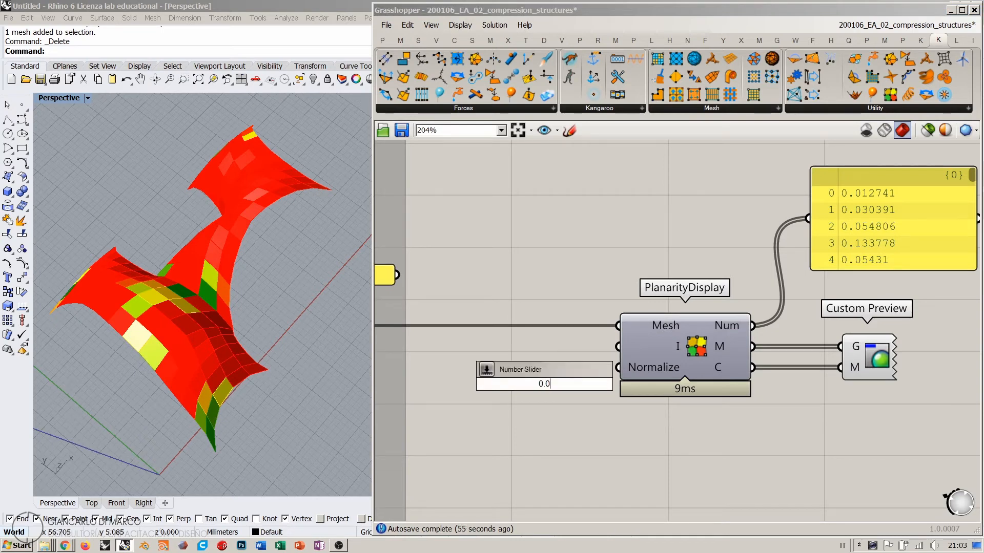
type("0<1")
key("Return")
left_click_drag(571, 388, 583, 360)
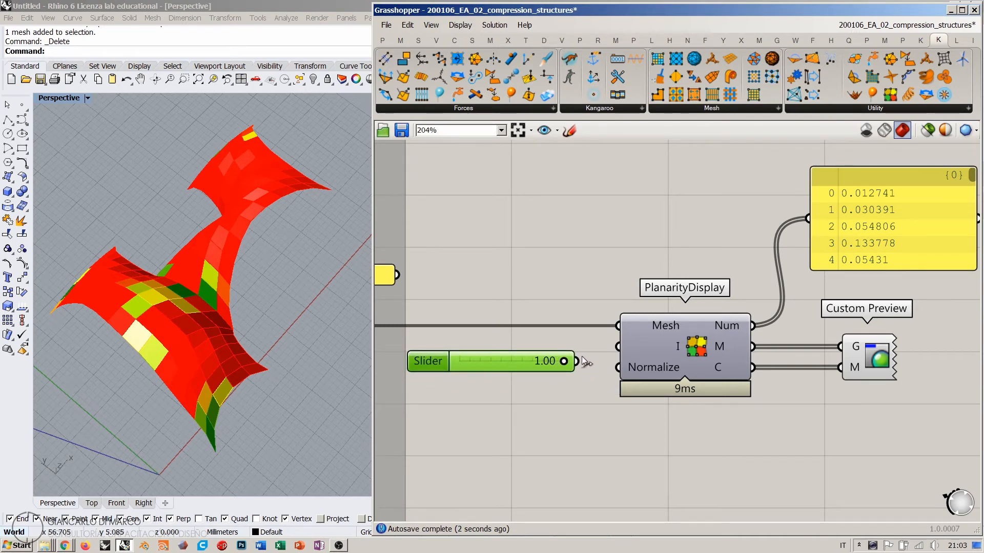
left_click_drag(521, 363, 520, 359)
left_click_drag(616, 347, 579, 359)
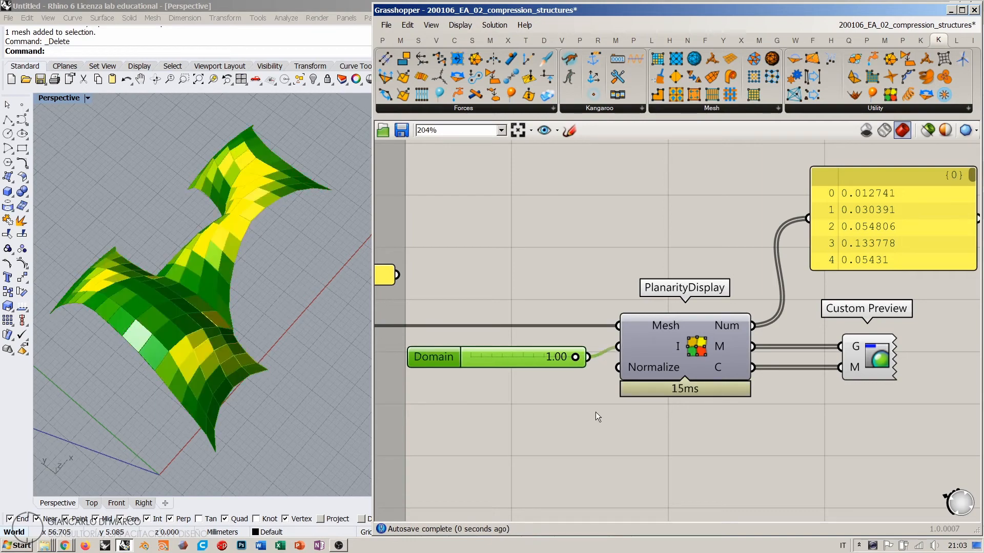
left_click(596, 412)
Set the Domain slider to 0.50 and examine the recoloured shell faces from several angles
right_click_drag(278, 288, 285, 246)
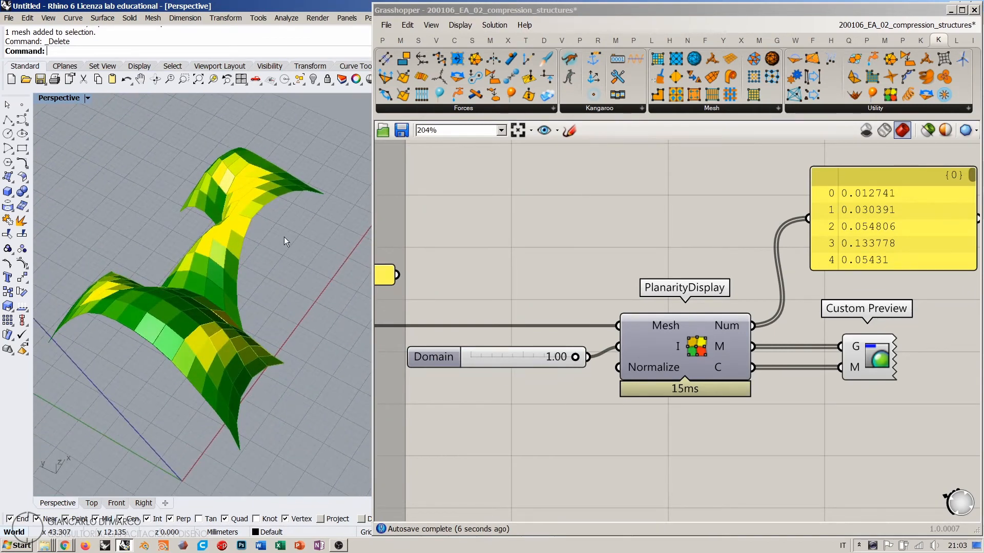
left_click_drag(575, 357, 523, 358)
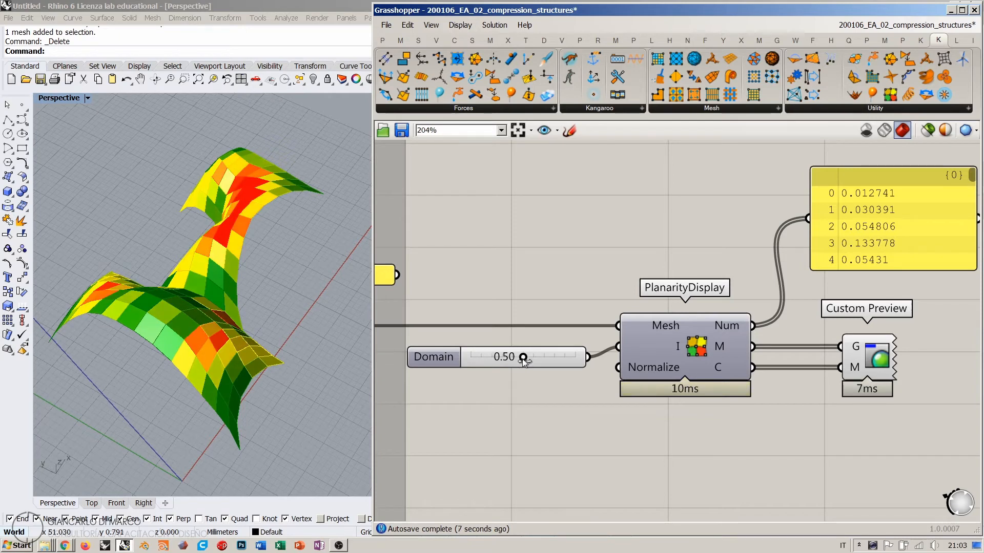
right_click_drag(195, 246, 213, 228)
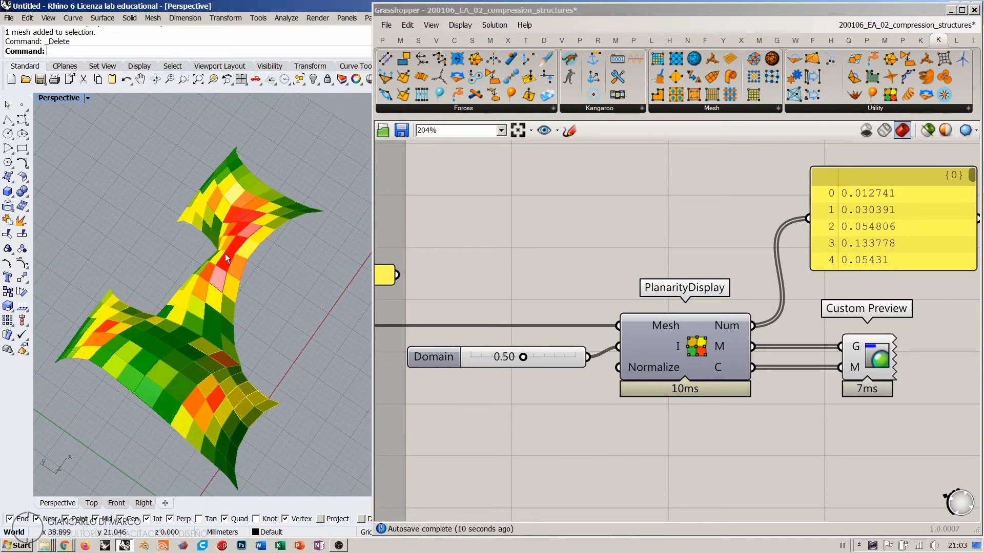
right_click_drag(104, 331, 369, 292)
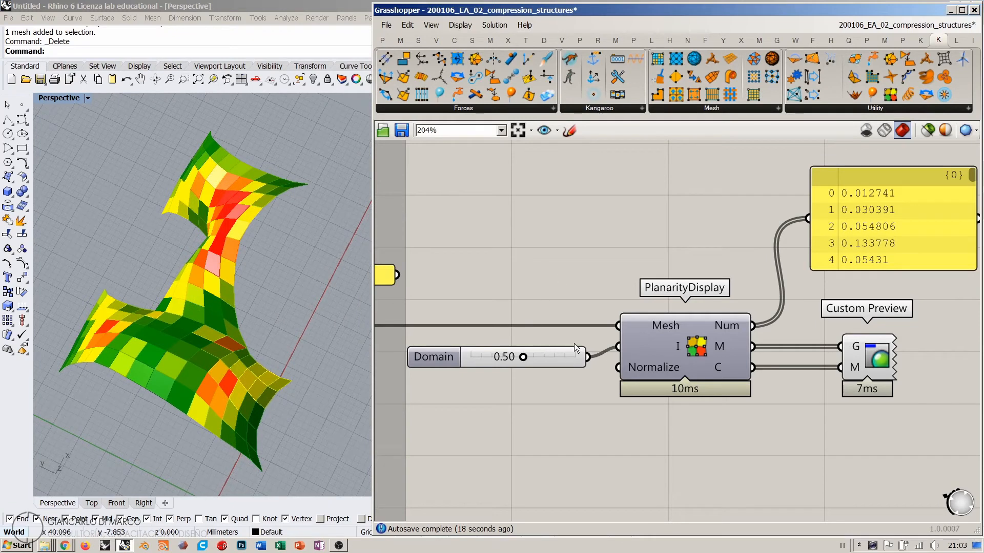
Move the Domain slider closer to PlanarityDisplay and align it with the I input
left_click_drag(566, 358, 585, 348)
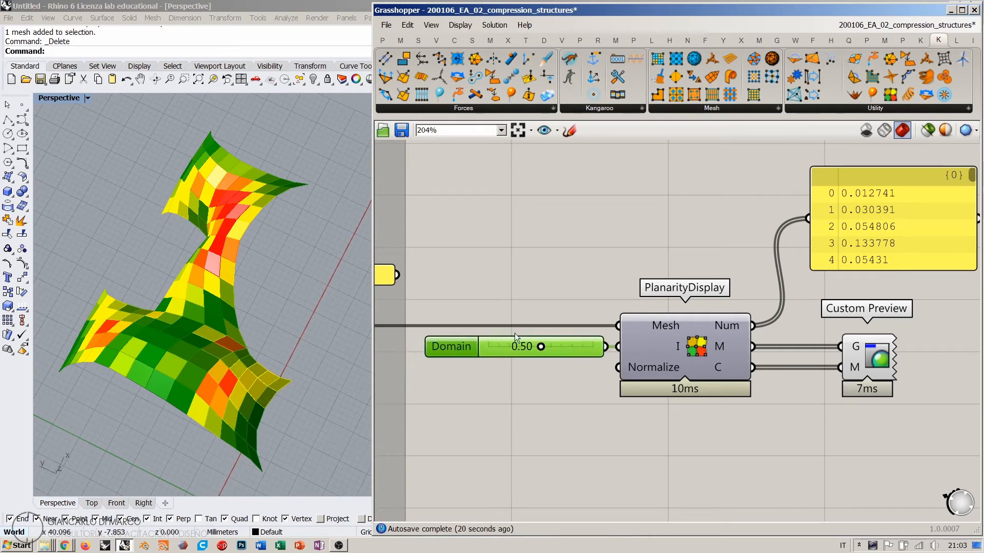
left_click(561, 401)
right_click_drag(592, 221, 556, 275)
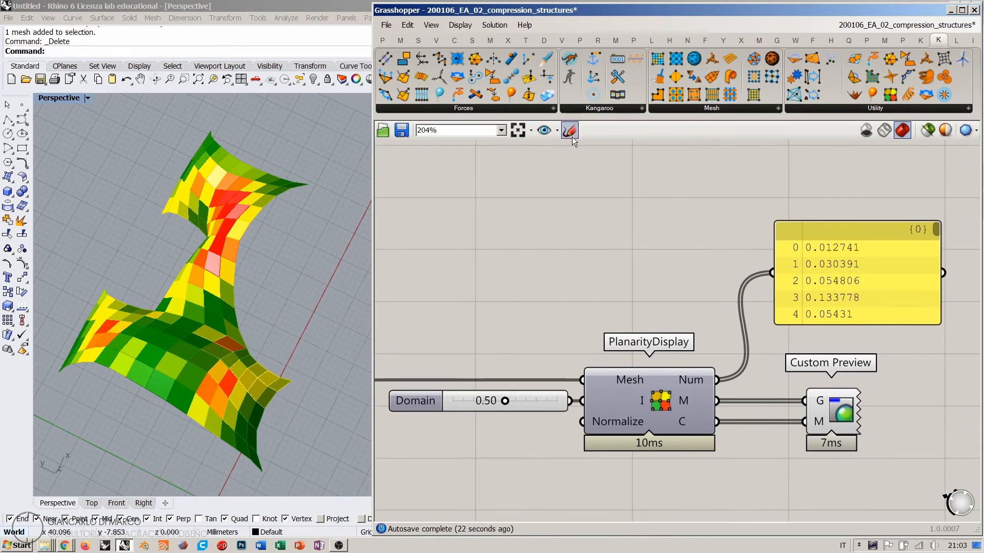
Sketch I-shaped bars and a four-sided panel outline between two of them on the canvas, and discard the sketch
left_click(569, 131)
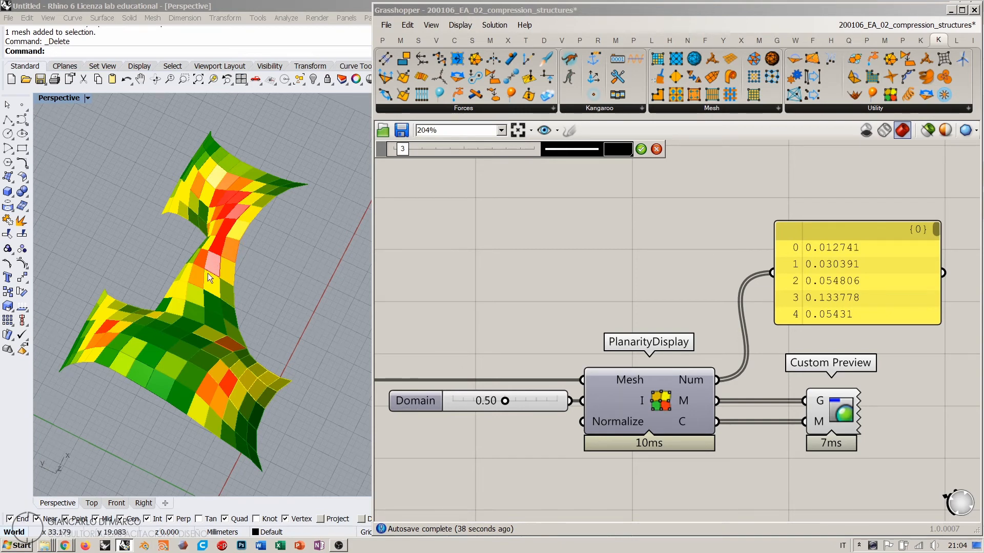
mouse_move(459, 189)
left_mouse_down()
mouse_move(461, 296)
mouse_move(474, 296)
left_mouse_up()
mouse_move(447, 183)
left_mouse_down()
mouse_move(470, 183)
mouse_move(463, 298)
mouse_move(461, 186)
left_mouse_up()
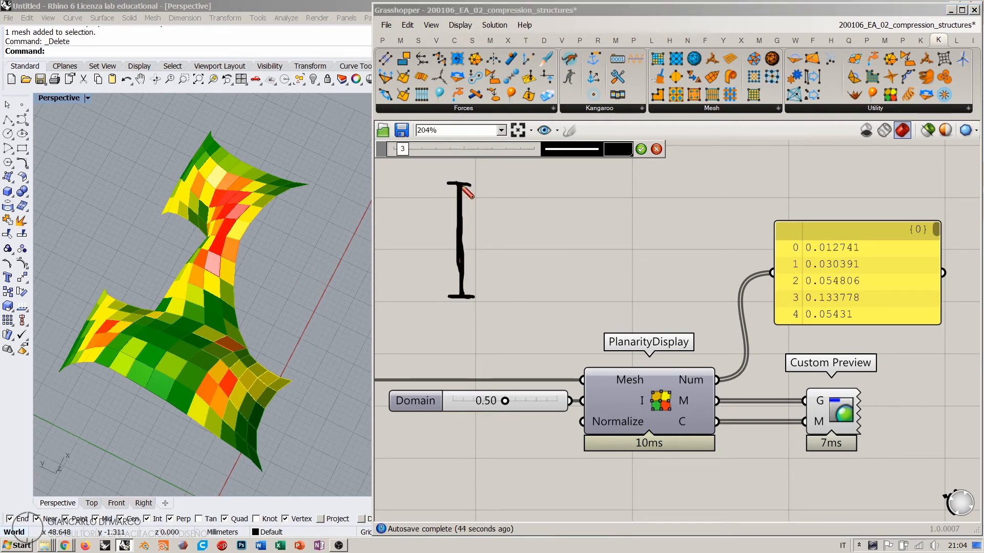
left_click_drag(742, 189, 749, 300)
mouse_move(730, 179)
left_mouse_down()
mouse_move(760, 180)
mouse_move(743, 300)
mouse_move(761, 300)
left_mouse_up()
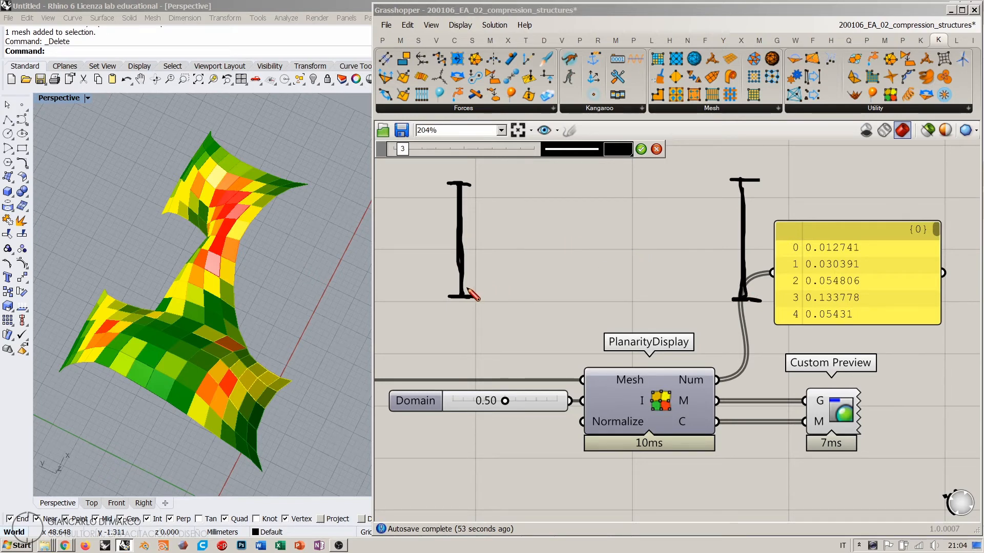
mouse_move(467, 289)
left_mouse_down()
mouse_move(730, 274)
mouse_move(739, 269)
mouse_move(736, 195)
left_mouse_up()
mouse_move(465, 289)
left_mouse_down()
mouse_move(467, 190)
mouse_move(739, 200)
left_mouse_up()
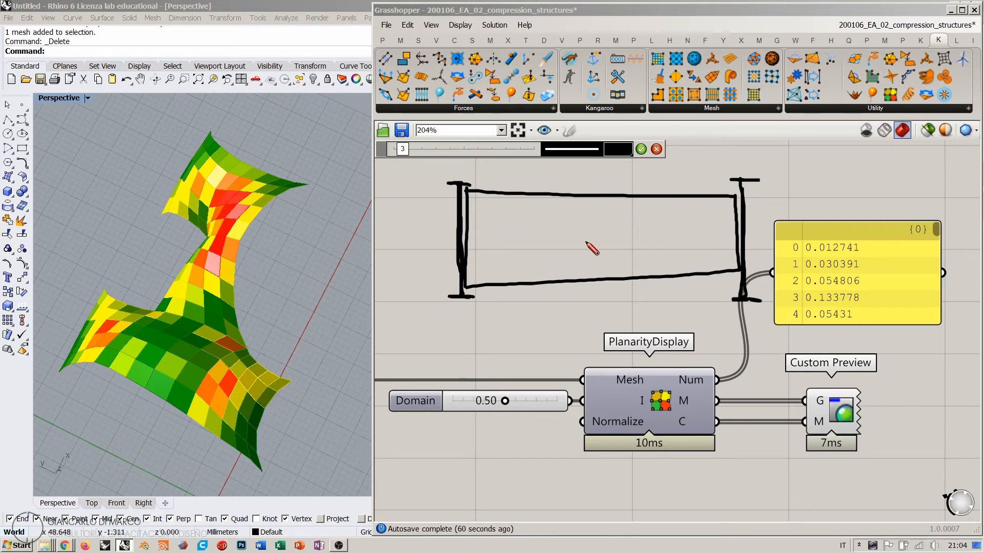
left_click_drag(450, 182, 496, 183)
left_click_drag(425, 185, 422, 308)
left_click_drag(408, 302, 427, 300)
left_click_drag(409, 184, 429, 183)
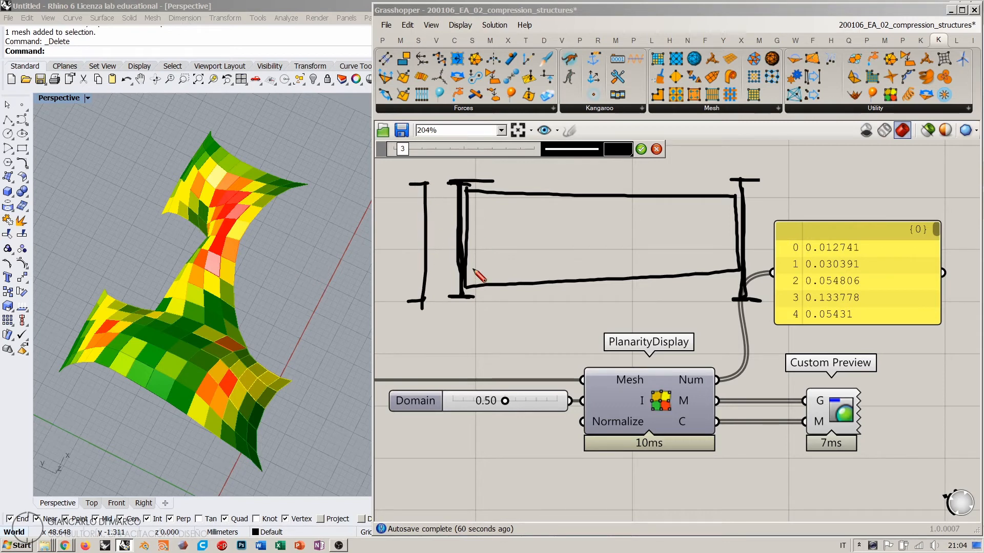
left_click(657, 149)
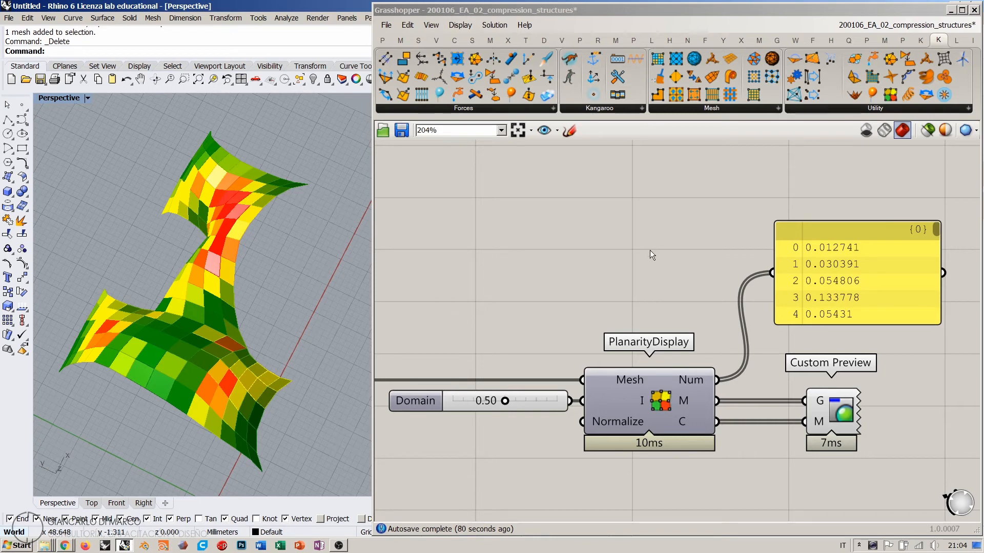
Set the Domain slider to 0.25 and examine the recoloured shell faces from several angles
left_click_drag(504, 403, 480, 405)
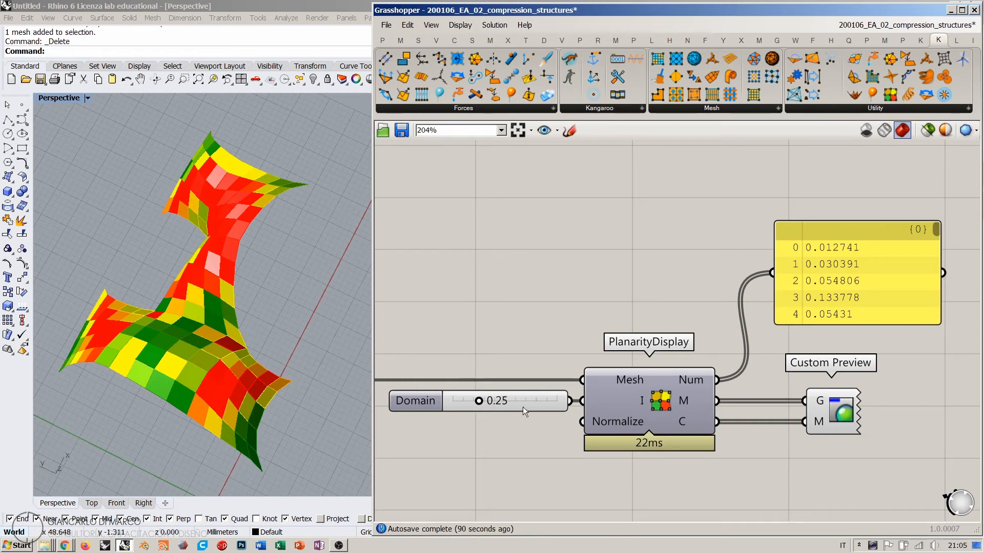
right_click_drag(154, 318, 204, 284)
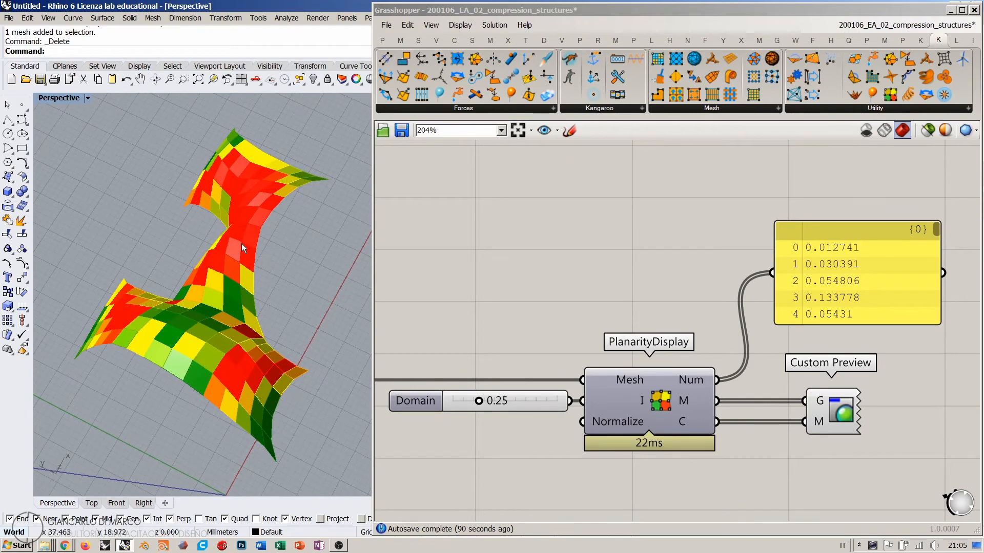
right_click_drag(242, 244, 230, 183)
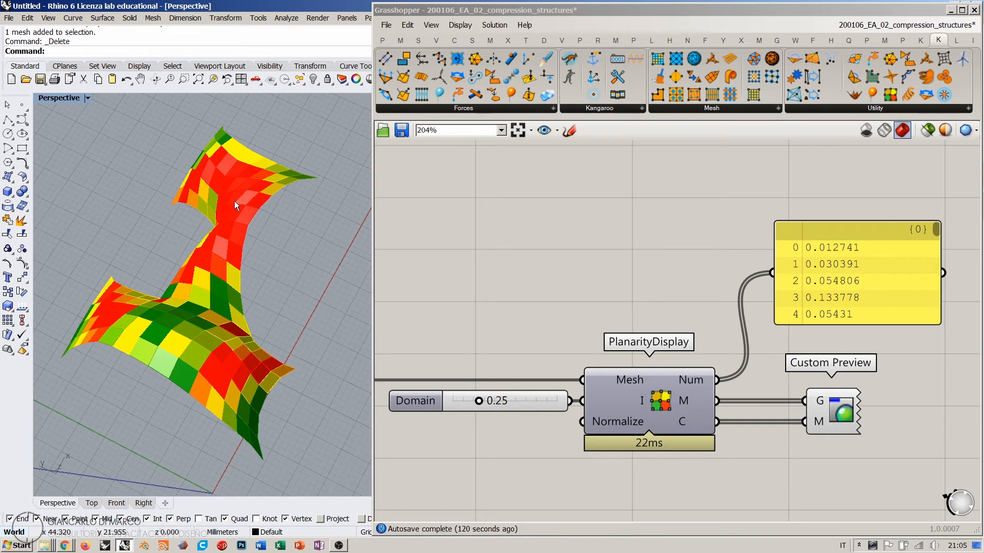
left_click(715, 238)
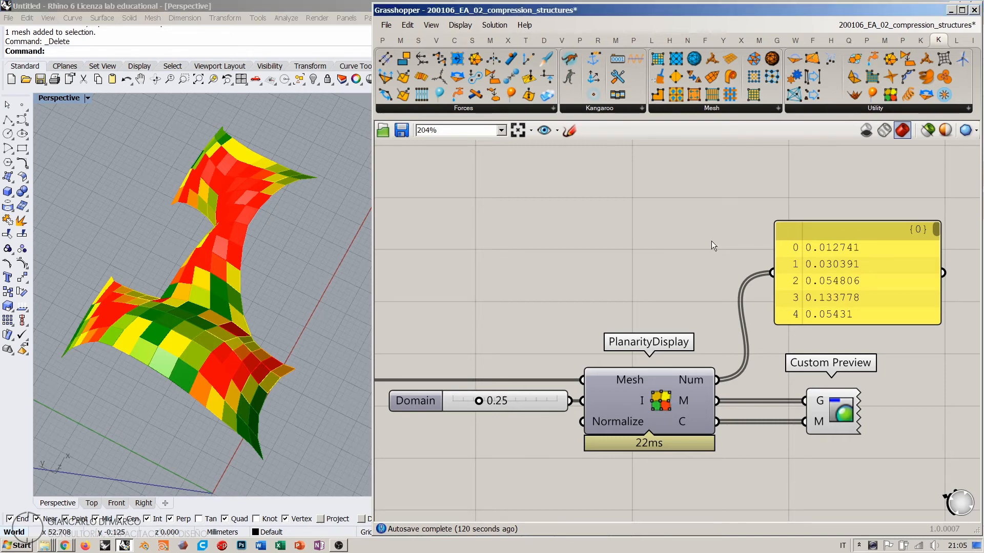
right_click_drag(220, 246, 261, 245)
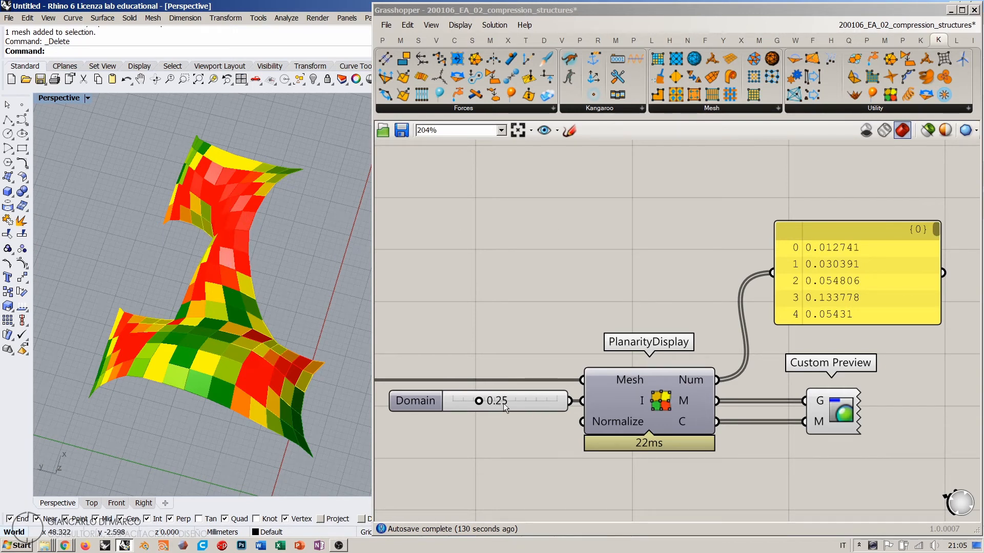
Move the planarity values panel above PlanarityDisplay, and add a Larger Than component with its A input fed by PlanarityDisplay's Num output
right_click_drag(811, 299, 681, 319)
left_click_drag(695, 287, 598, 223)
double_click(769, 324)
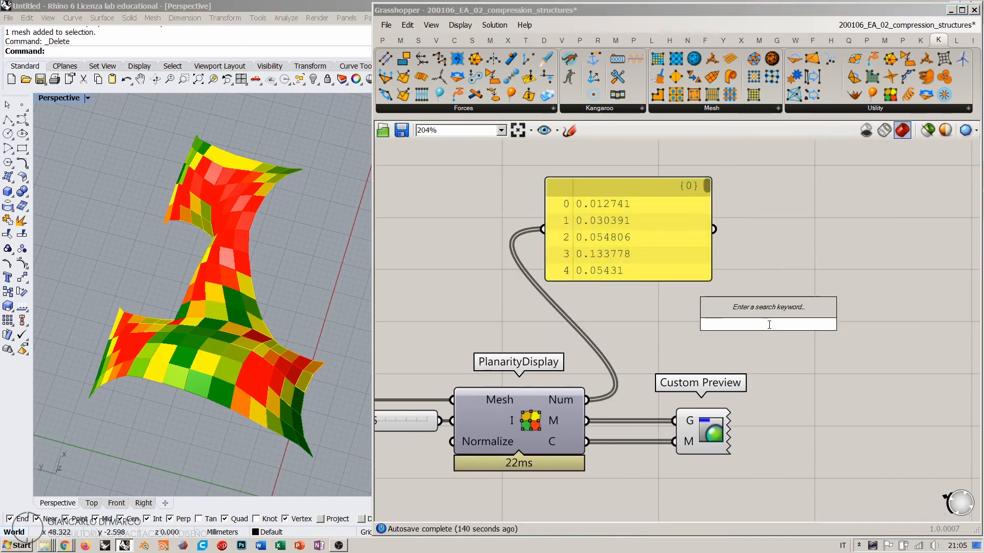
type(">")
key("Return")
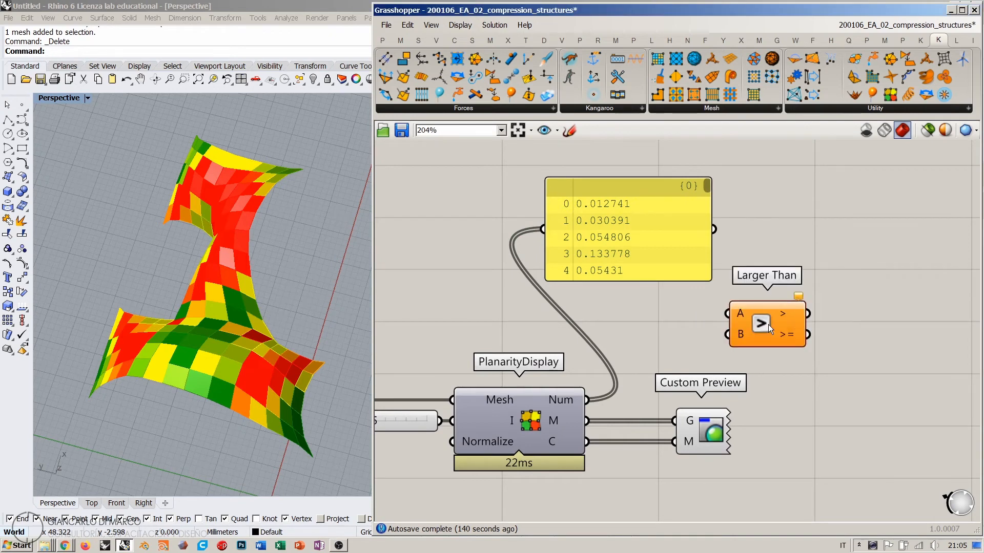
left_click_drag(587, 400, 728, 314)
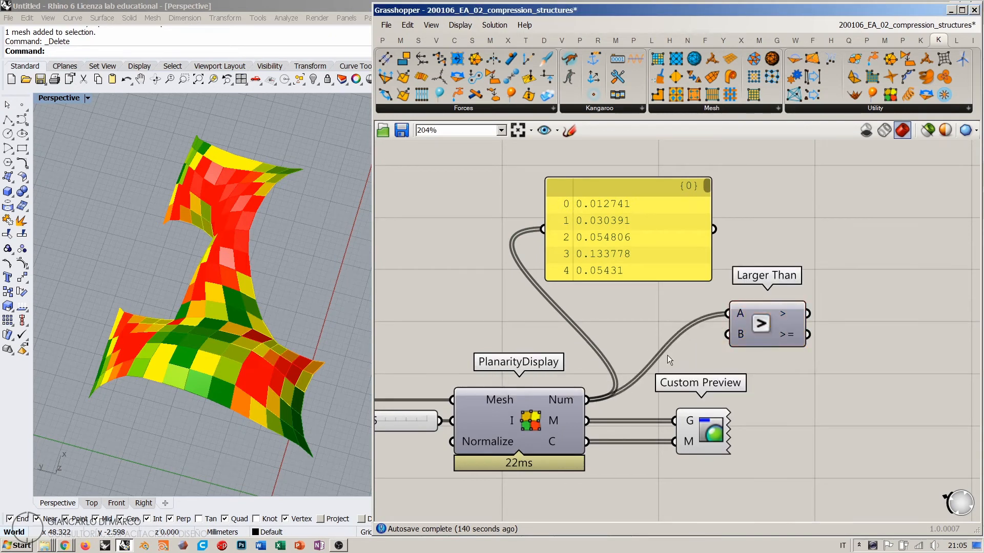
Connect the Domain slider to Larger Than's B input and place the slider and Larger Than compactly around PlanarityDisplay
right_click_drag(442, 416, 505, 389)
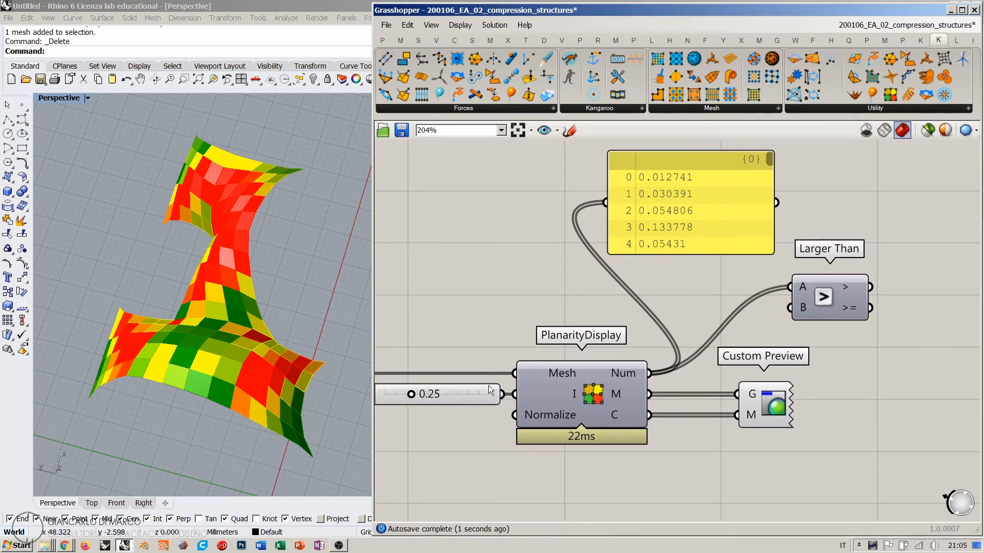
left_click_drag(502, 394, 789, 308)
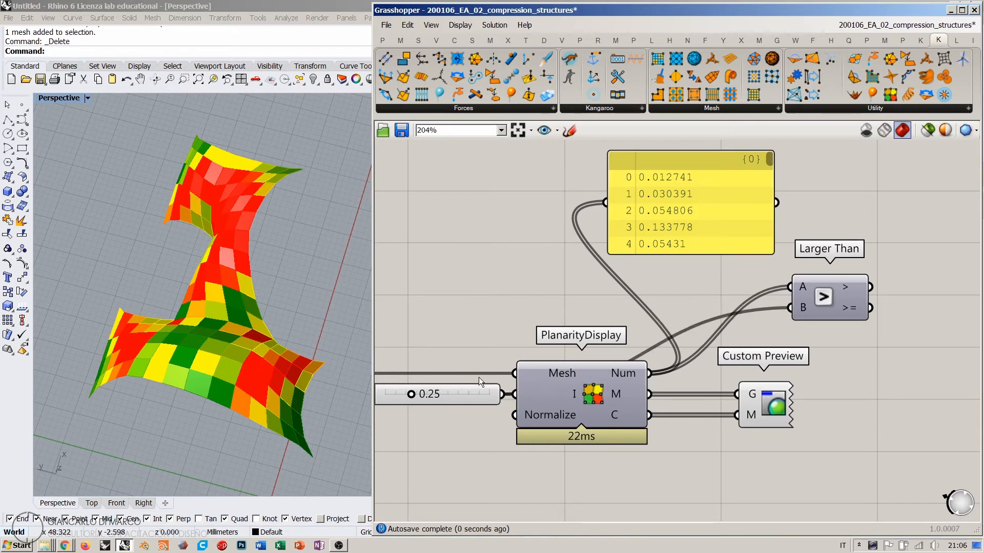
left_click_drag(459, 394, 448, 307)
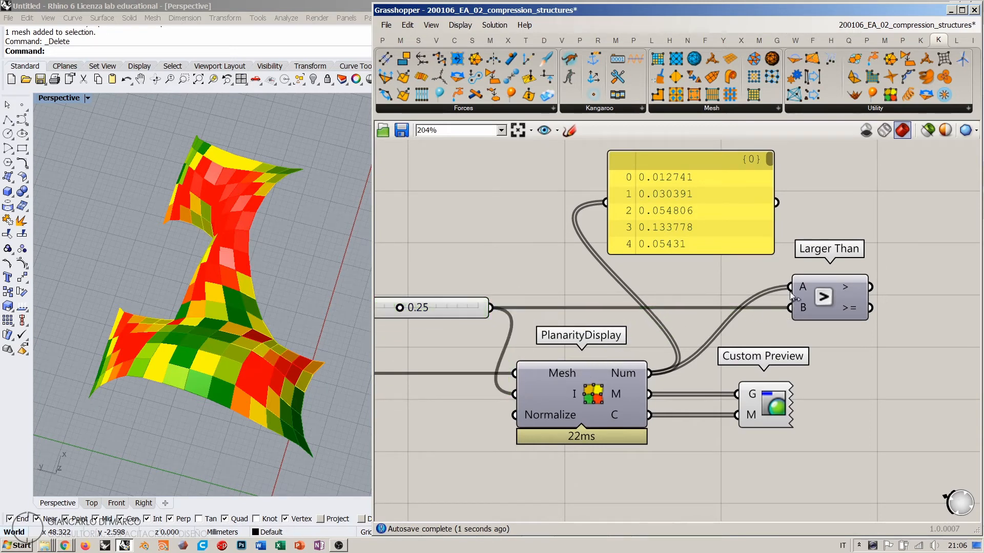
right_click_drag(829, 300, 760, 290)
left_click_drag(761, 290, 672, 306)
left_click_drag(392, 296, 395, 312)
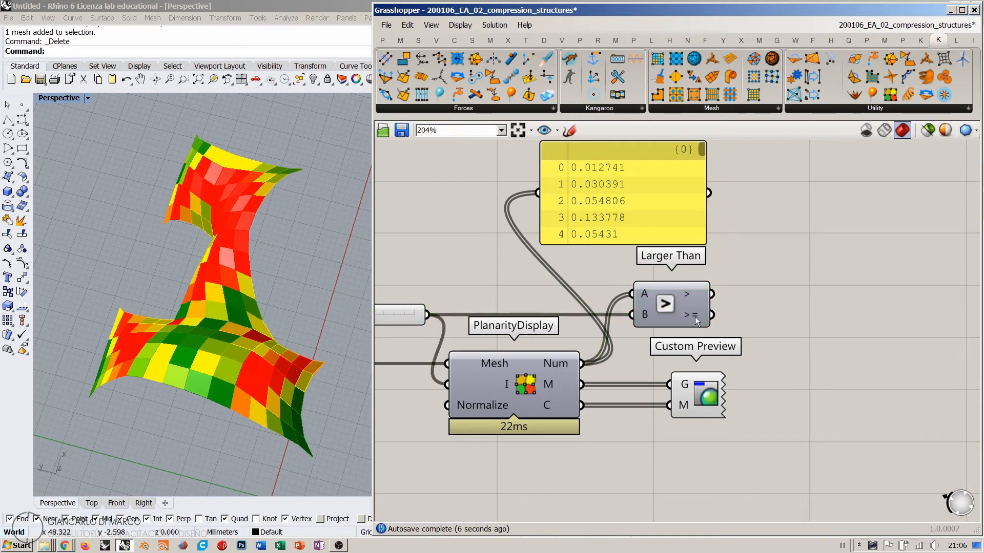
mouse_move(685, 295)
right_click_drag(374, 323, 483, 320)
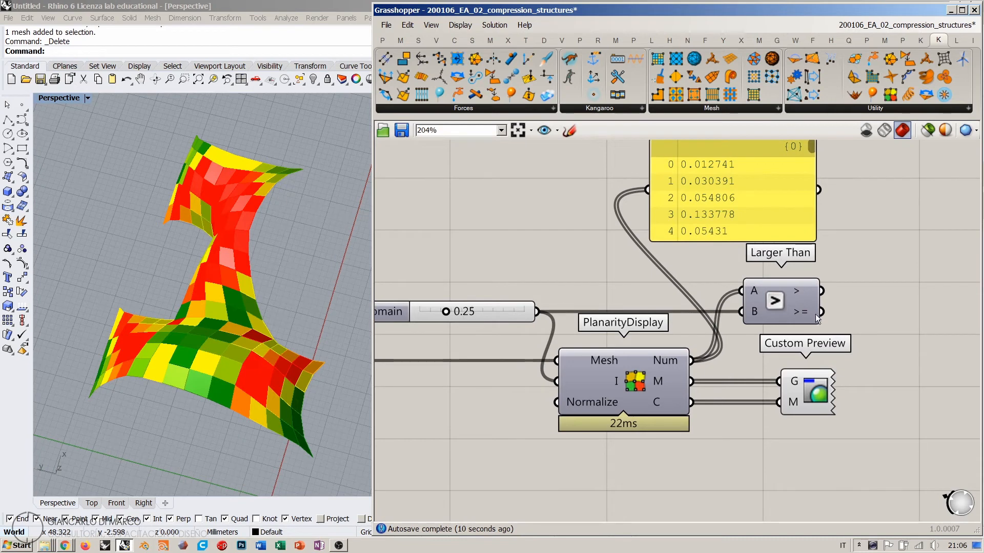
mouse_move(801, 314)
Enlarge the planarity values panel upward to show more rows and look through the listed values
right_click_drag(812, 311, 615, 330)
right_click_drag(564, 216, 551, 325)
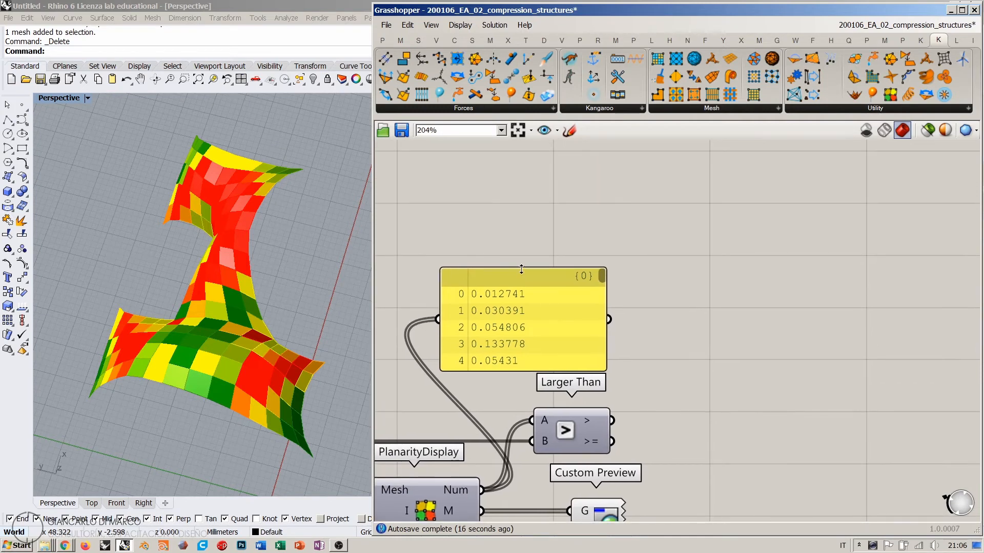
left_click_drag(521, 269, 521, 163)
right_click_drag(528, 303, 545, 304)
scroll(545, 305, "down", 2)
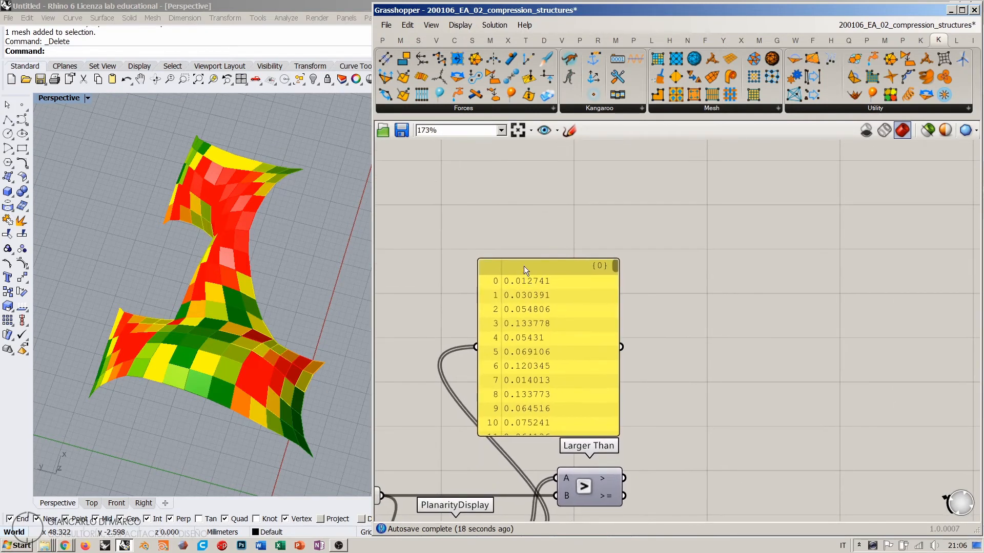
left_click_drag(531, 260, 533, 163)
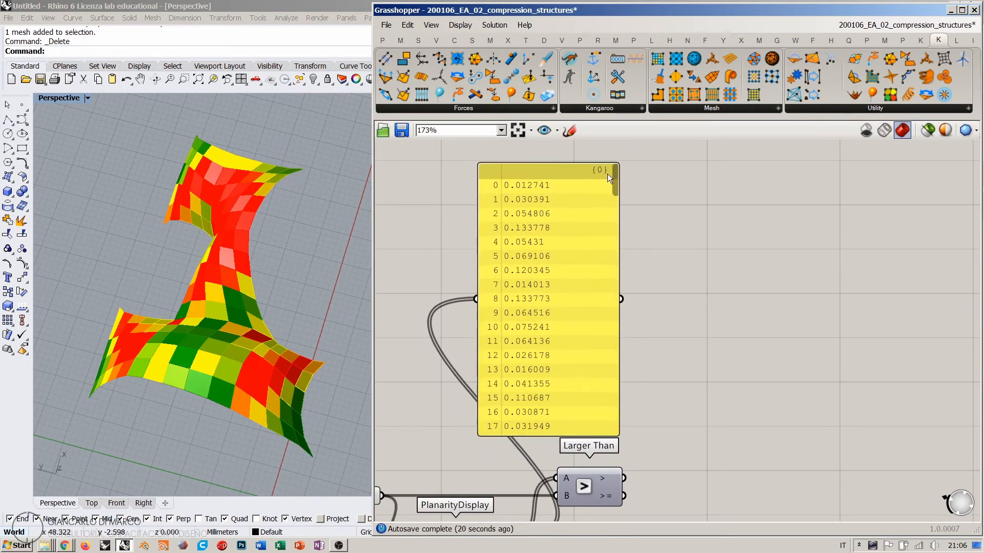
scroll(614, 178, "down", 1)
left_click_drag(613, 178, 615, 226)
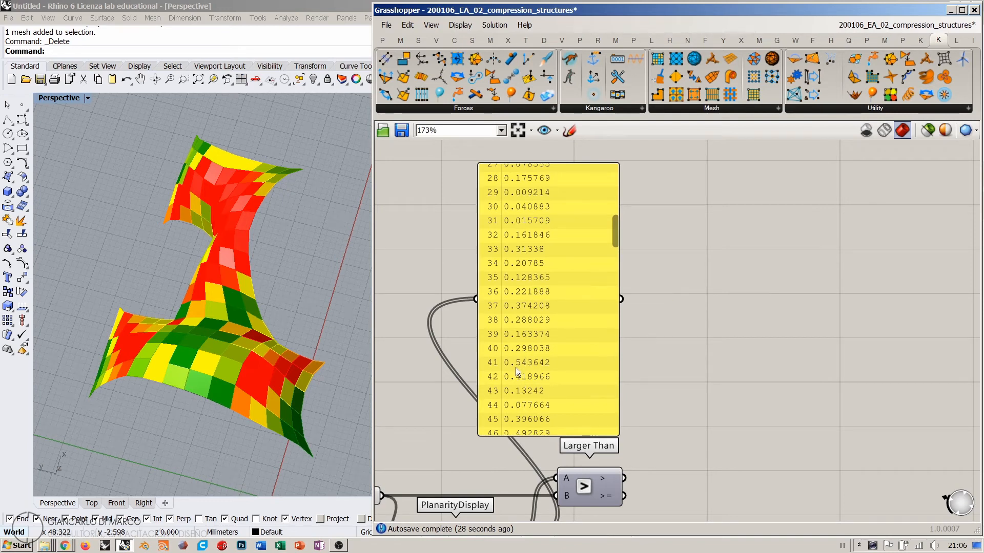
Duplicate the values panel, feed the copy from Larger Than's >= output and place it beside the original for comparison
right_click_drag(590, 373, 578, 310)
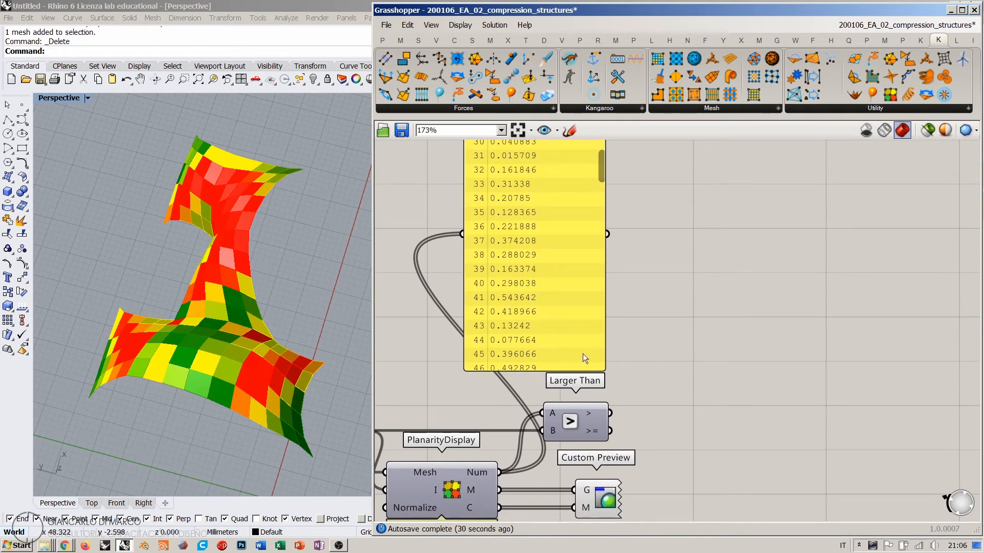
left_click_drag(548, 310, 739, 316, "alt")
left_click(638, 432)
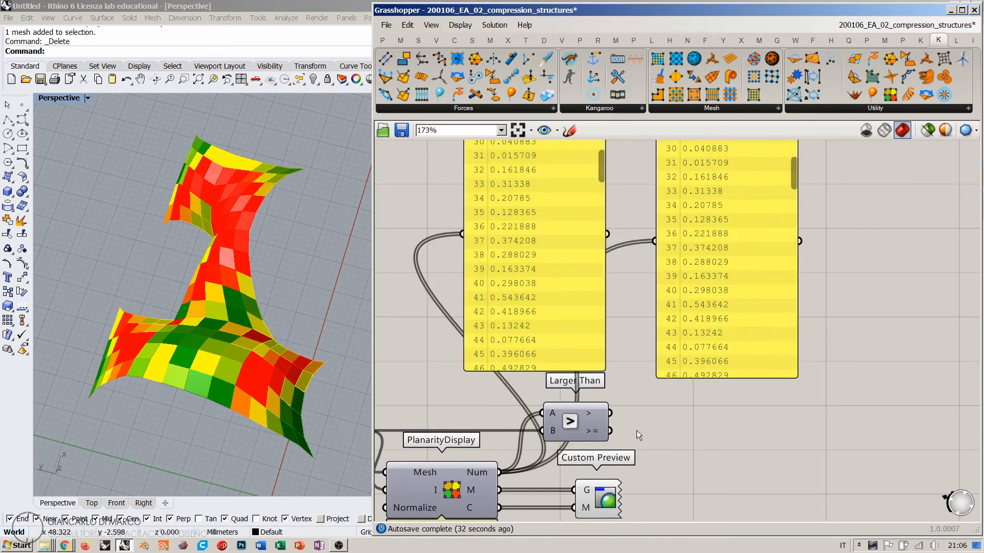
left_click_drag(608, 431, 637, 295)
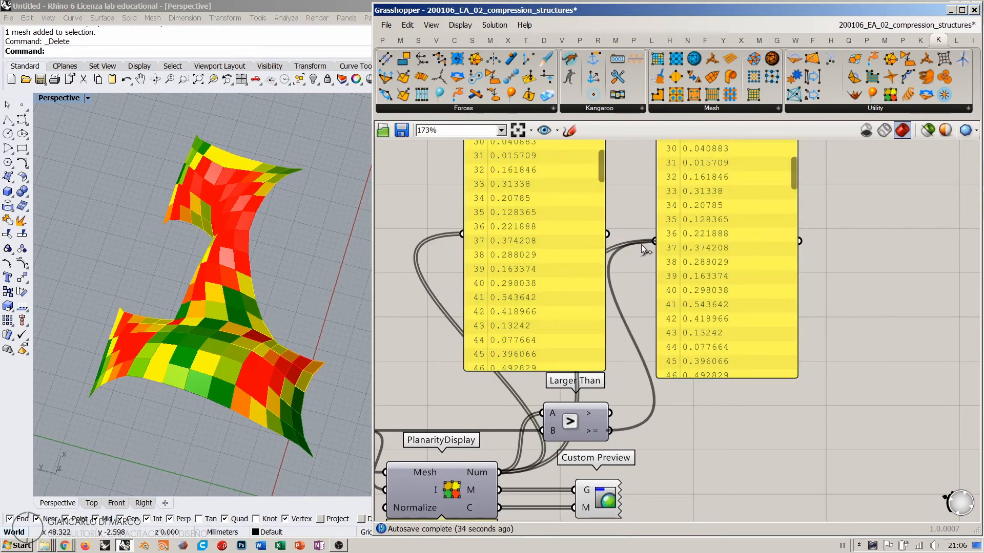
left_click_drag(641, 245, 642, 245)
right_click_drag(792, 272, 784, 343)
left_click_drag(723, 333, 679, 327)
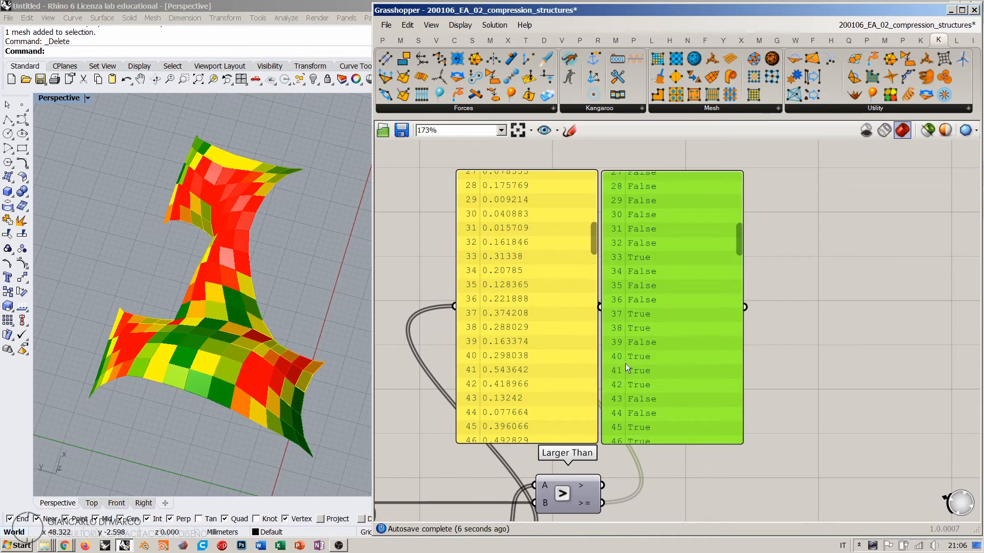
right_click_drag(623, 367, 658, 331)
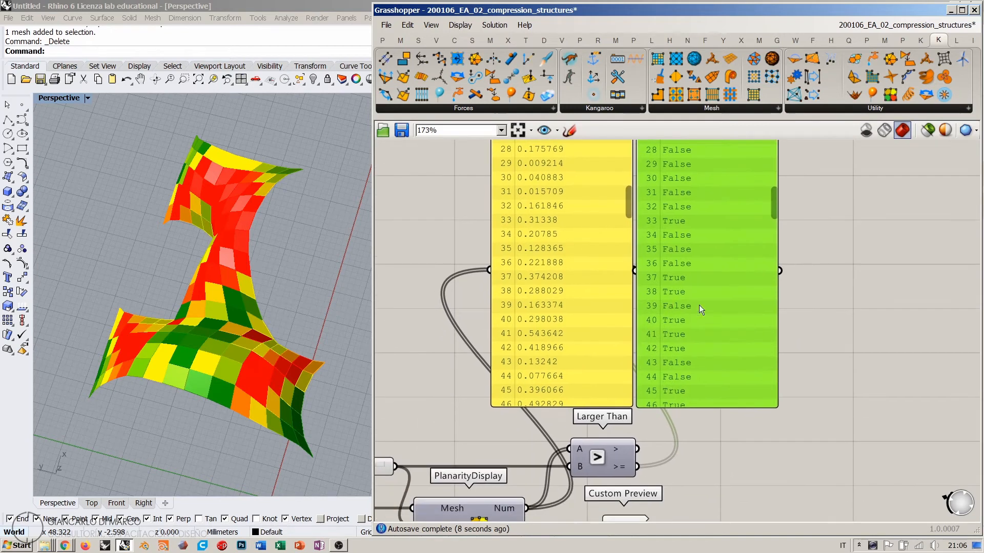
Delete the panel that lists the True and False results
left_click_drag(848, 246, 669, 306)
key("Delete")
Add a Dispatch component, connect PlanarityDisplay's M output to L and Larger Than's >= output to P, and check its output lists
right_click_drag(587, 459, 736, 322)
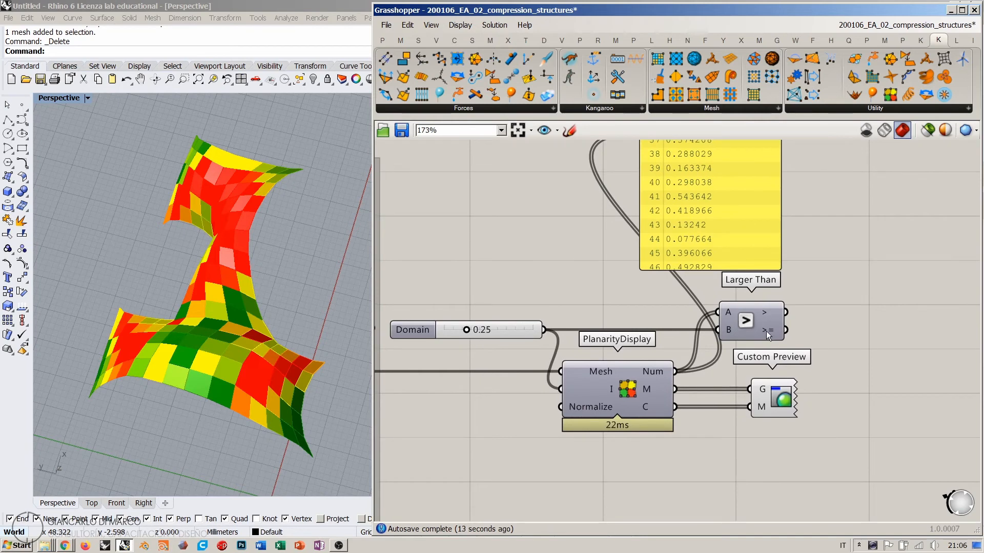
mouse_move(766, 331)
right_click_drag(767, 331, 676, 336)
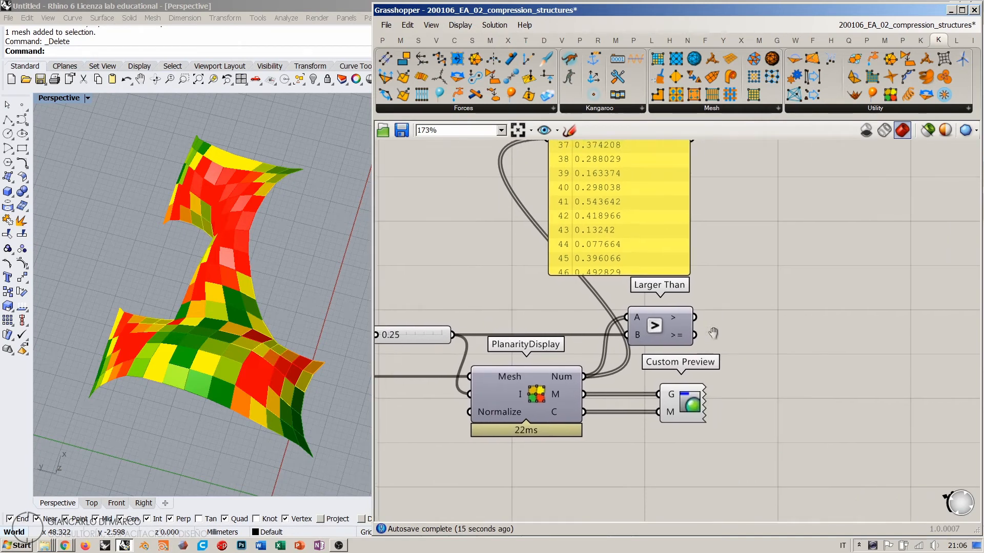
double_click(759, 331)
type("disp")
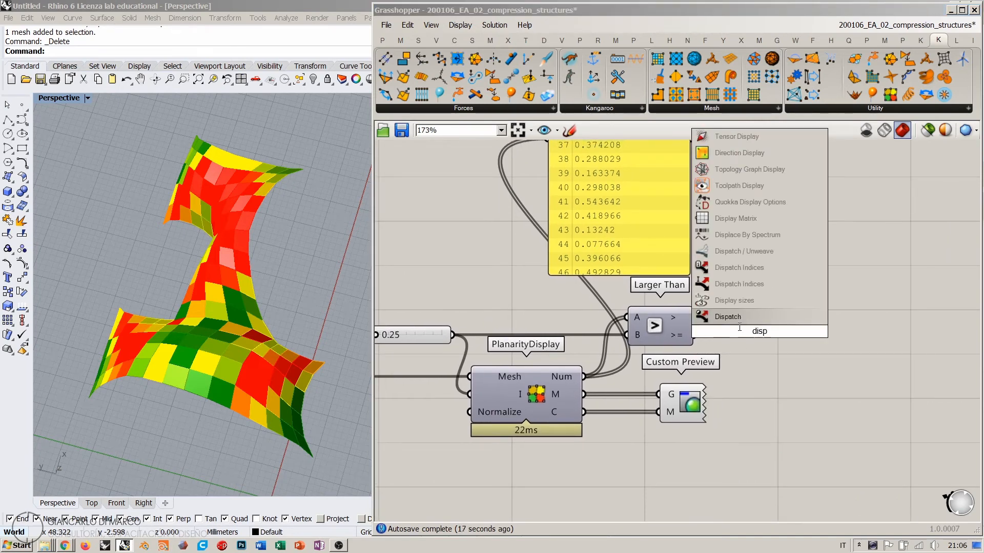
key("Return")
left_click_drag(583, 395, 730, 341)
left_click_drag(762, 337, 769, 331)
left_click(780, 373)
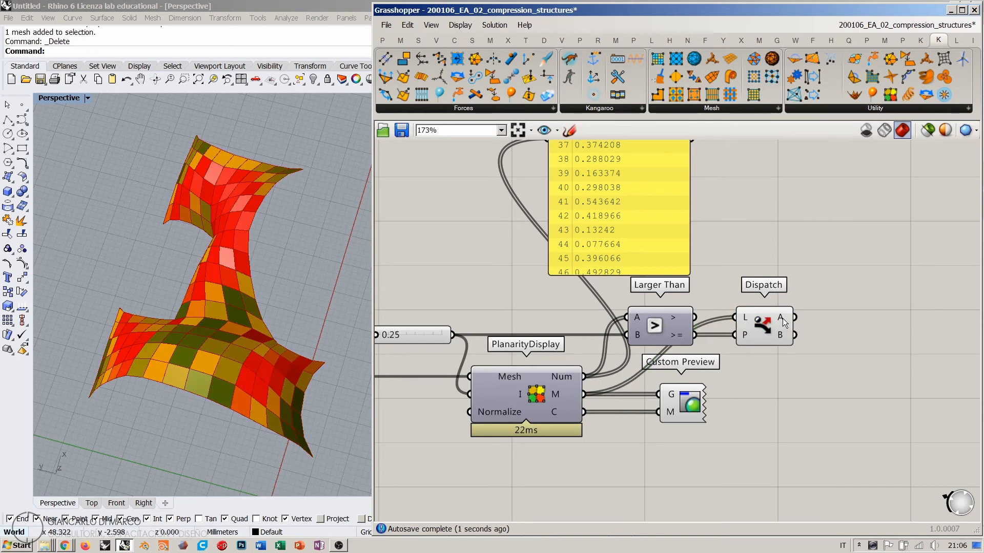
mouse_move(782, 322)
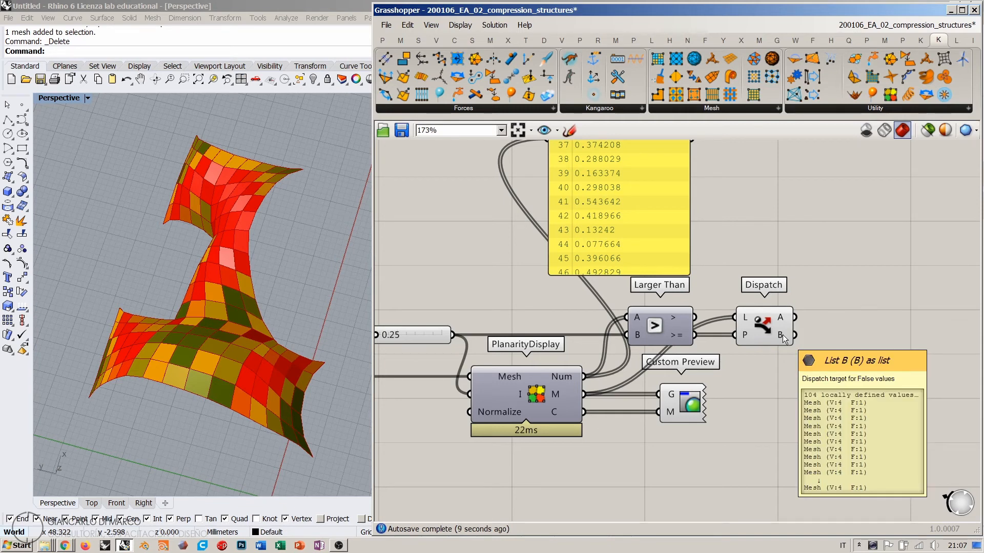
Turn off the Custom Preview component's preview and check the contents of Dispatch's A output
left_click(682, 405)
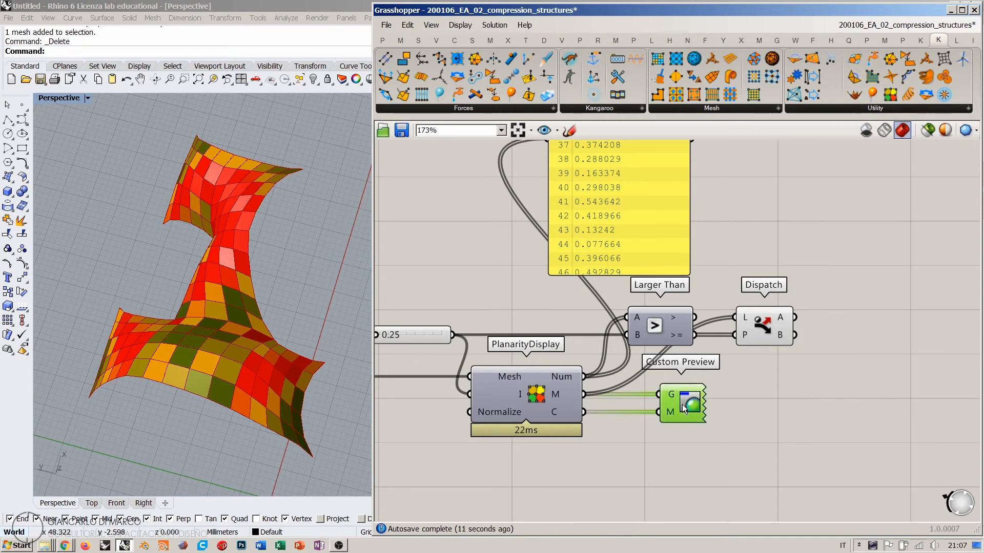
key("ctrl+q")
left_click(778, 402)
right_click_drag(782, 356, 670, 364)
left_click(654, 332)
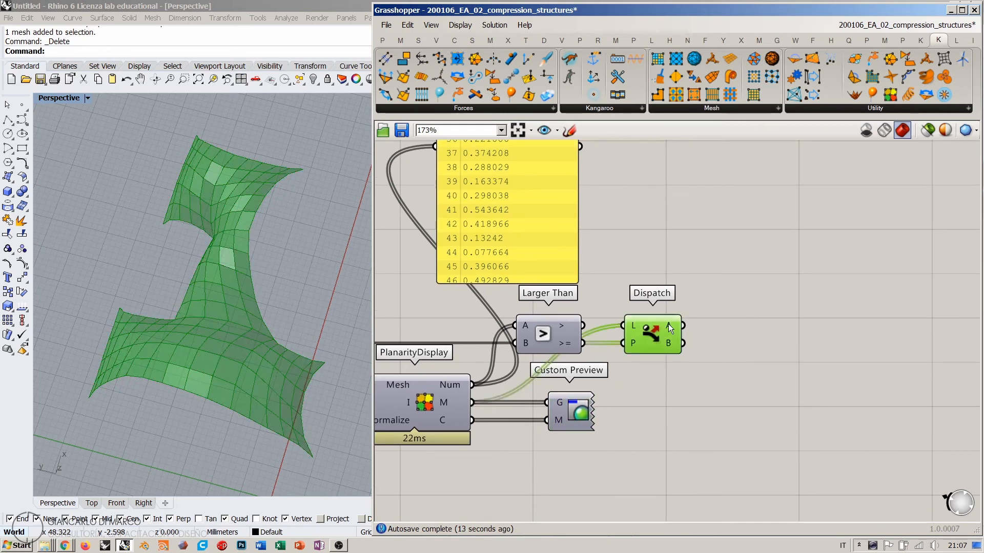
mouse_move(671, 328)
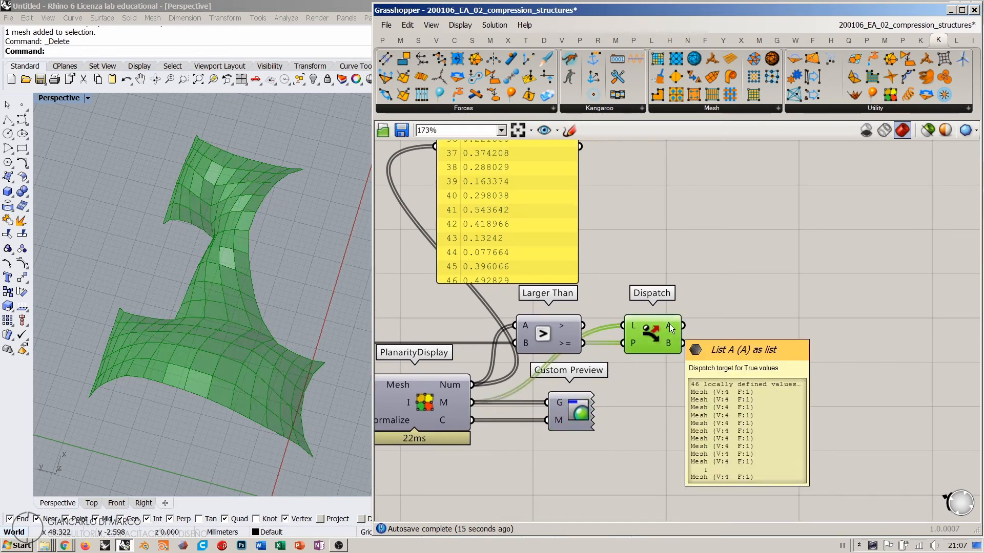
Add a Triangulate component, feed it from Dispatch's A output and place it just above and beside Dispatch
double_click(790, 288)
type("tria")
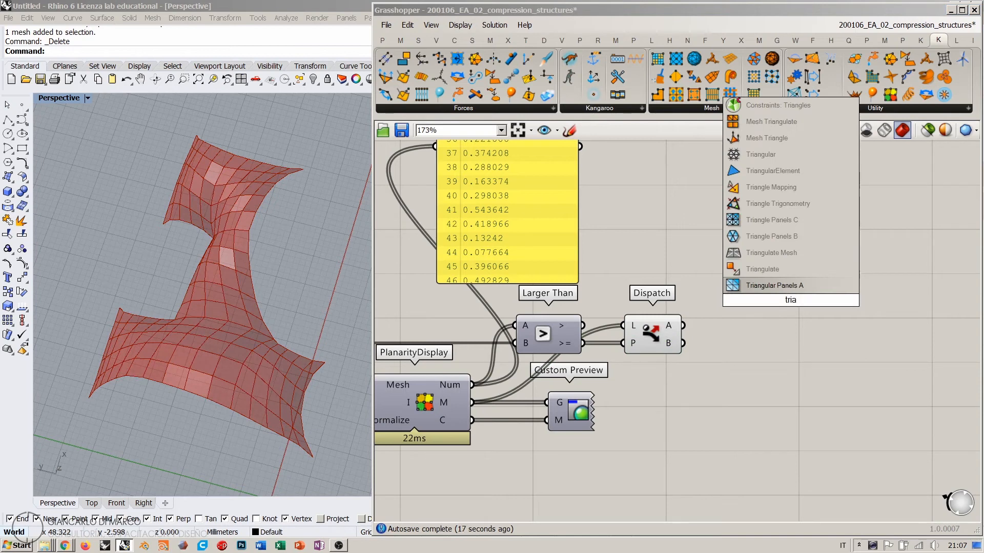
left_click(769, 270)
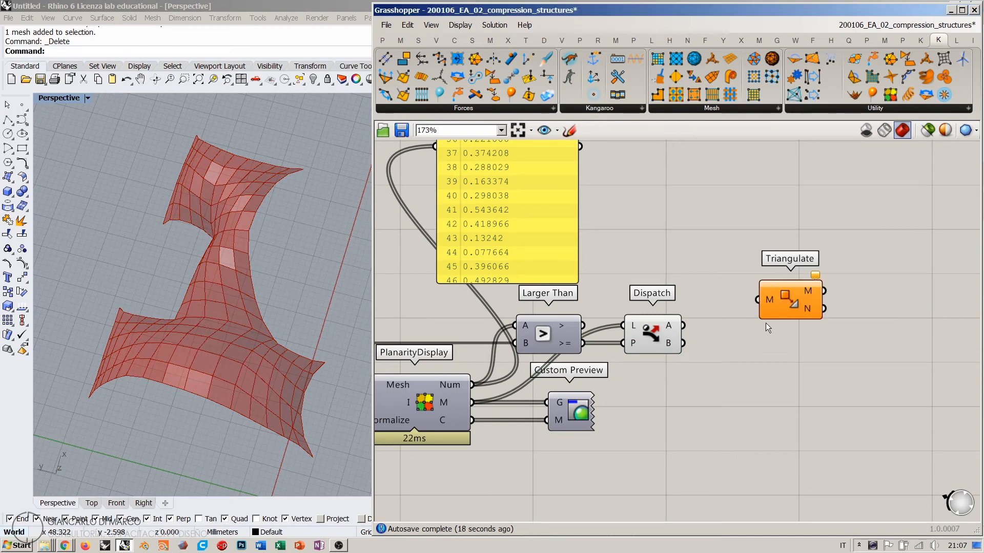
left_click(668, 330)
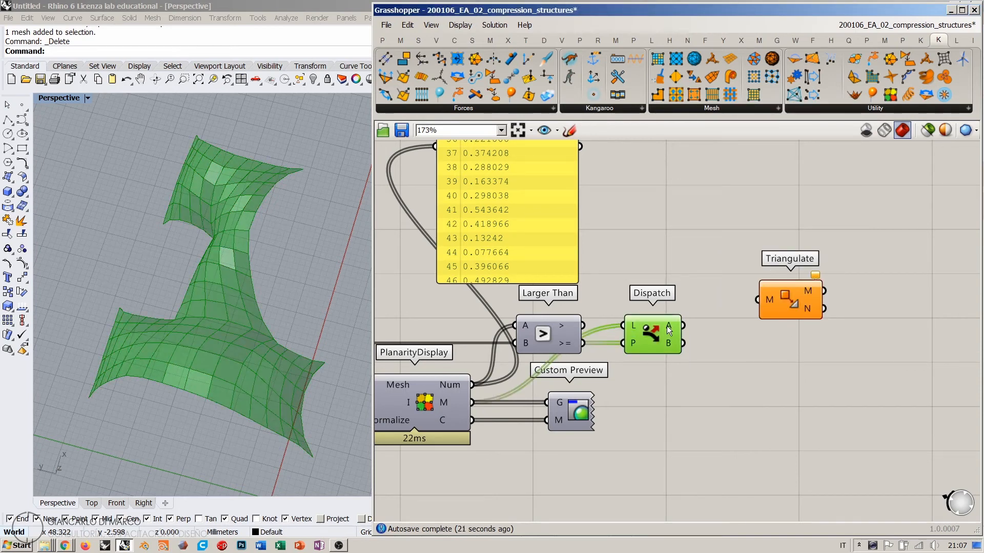
left_click_drag(684, 325, 736, 308)
left_click(745, 347)
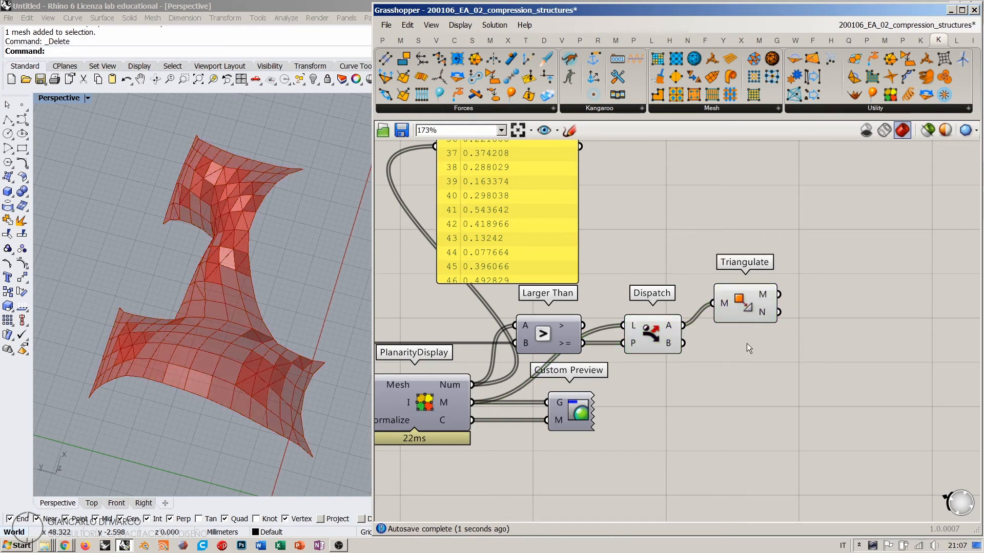
right_click_drag(240, 267, 236, 299)
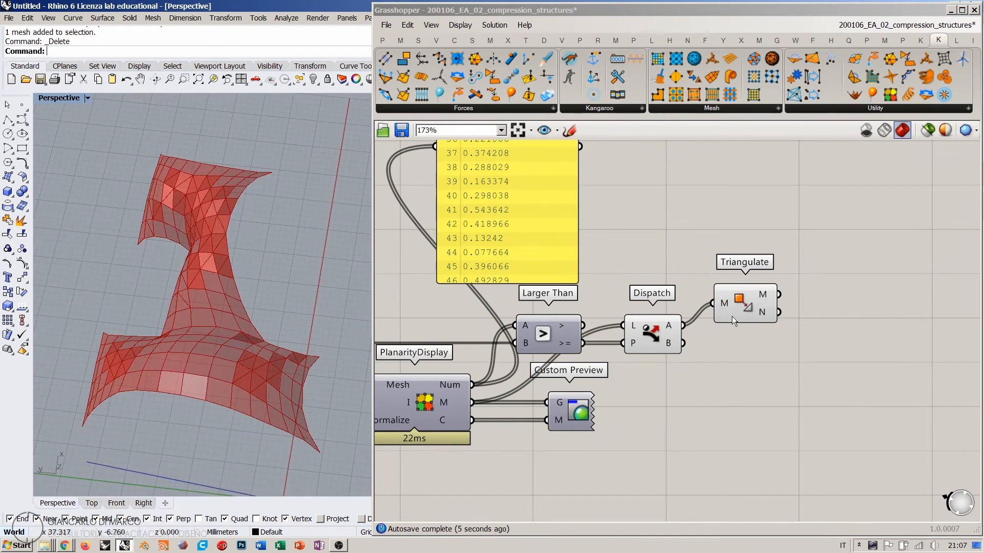
mouse_move(732, 316)
left_mouse_down()
mouse_move(739, 306)
mouse_move(729, 299)
left_mouse_up()
Add a Mesh parameter beyond Triangulate and turn off the previews of Triangulate and Dispatch
double_click(850, 335)
type("mesh")
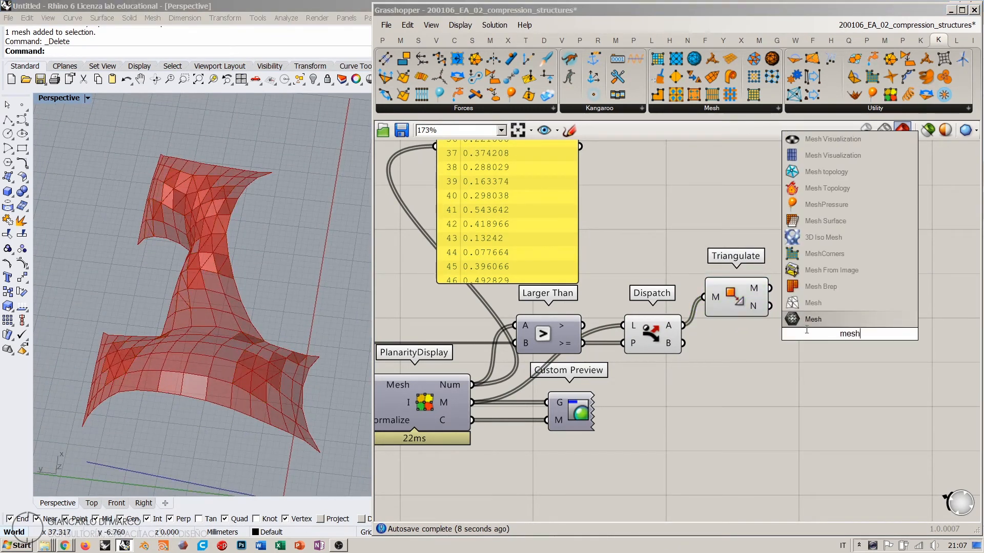
key("Return")
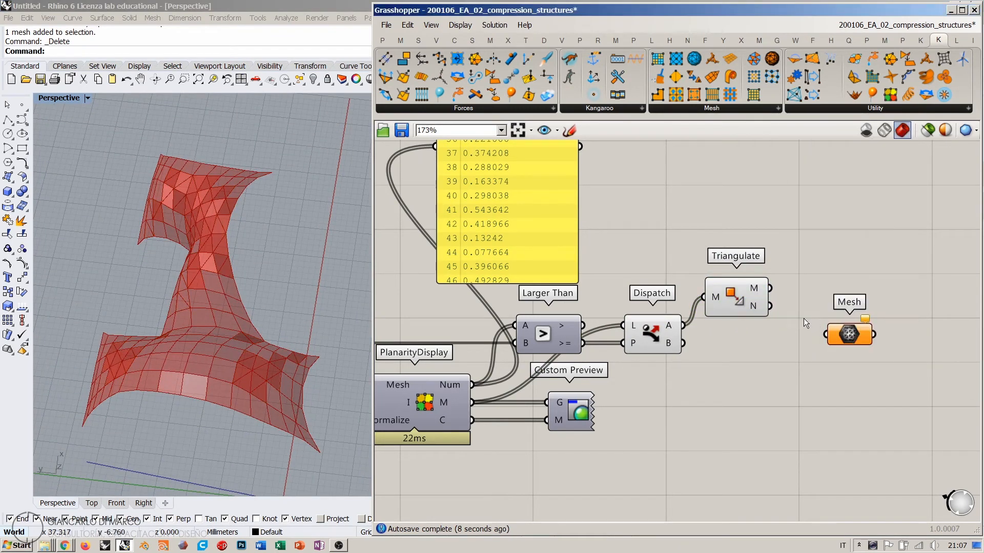
left_click(720, 306)
left_click(662, 328)
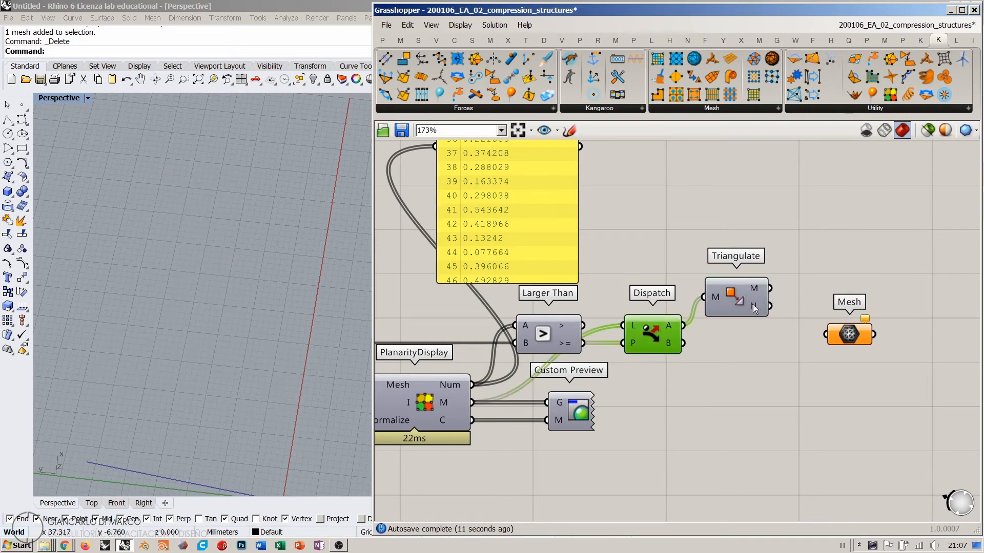
Connect both Triangulate's M output and Dispatch's B output to the Mesh parameter and inspect the combined shell
left_click_drag(770, 289, 825, 334)
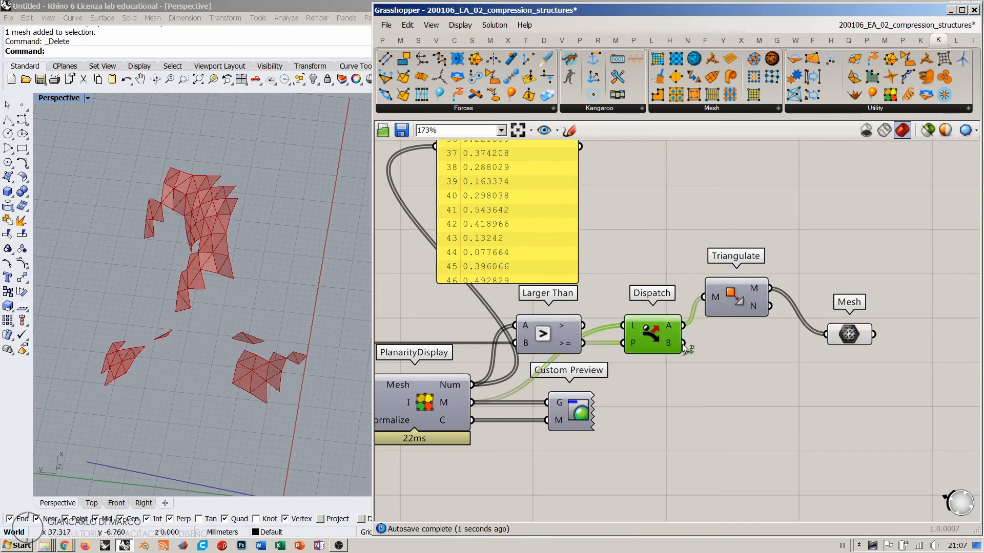
left_click_drag(684, 343, 837, 344)
left_click(816, 373)
right_click_drag(238, 356, 177, 303)
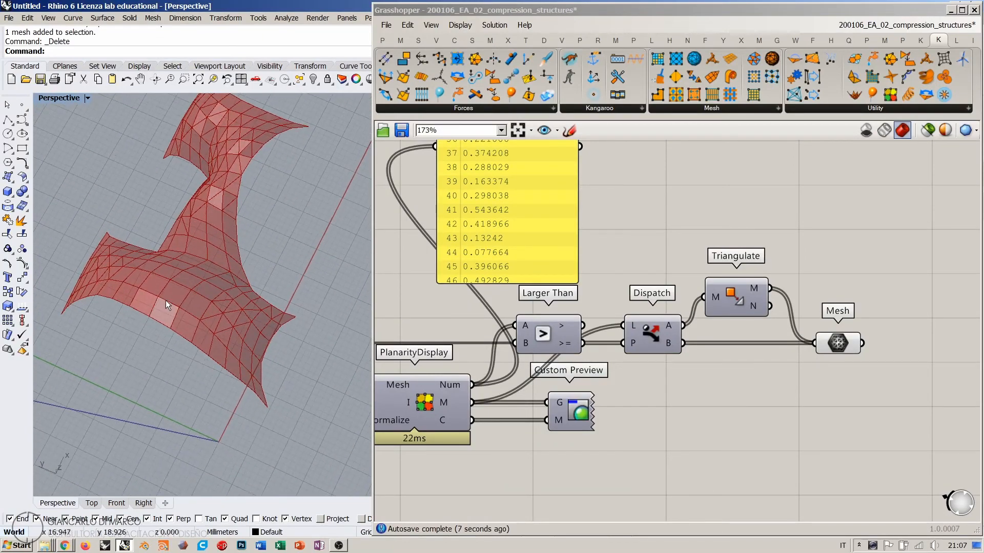
right_click_drag(223, 330, 233, 268)
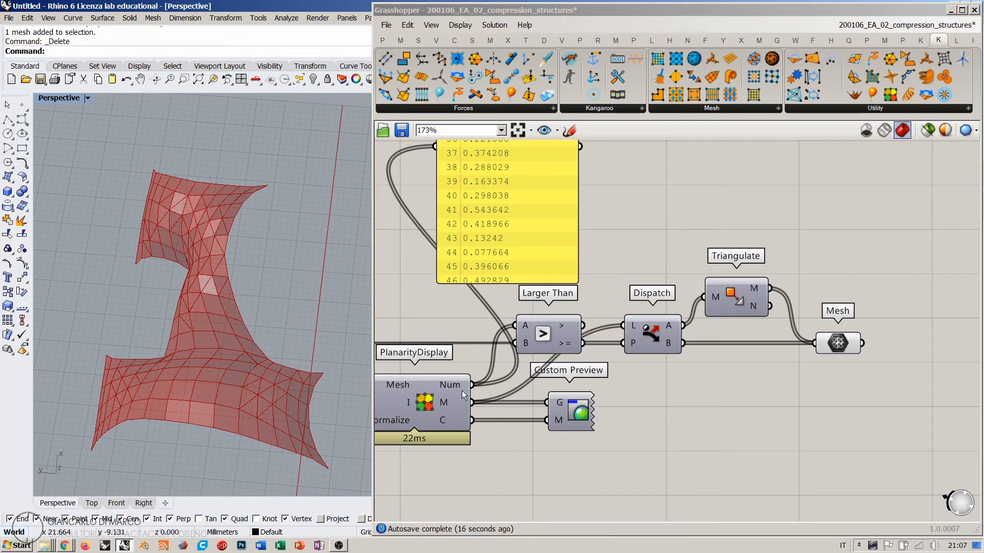
Test the triangulation with the planarity Domain slider and leave it at 0.25
right_click_drag(462, 391, 633, 374)
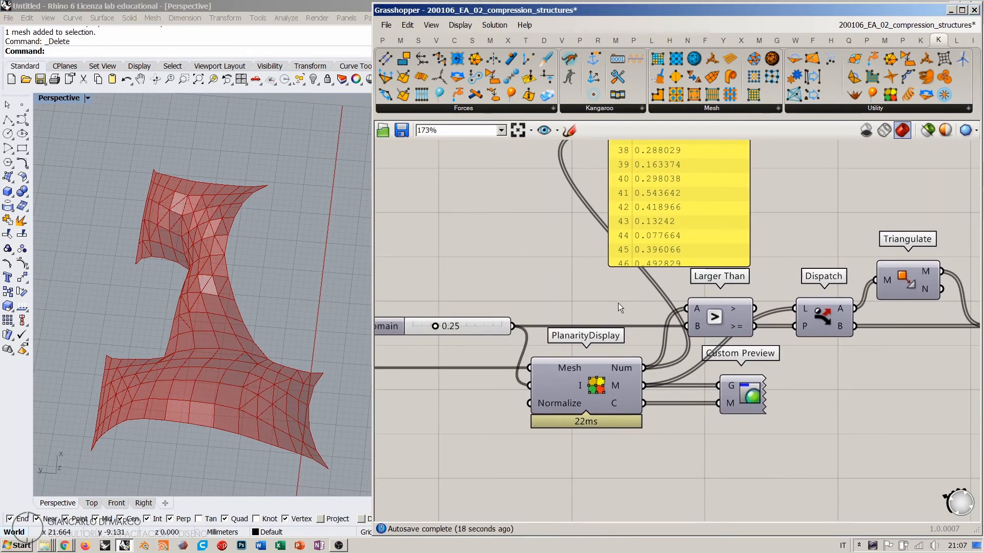
right_click_drag(502, 292, 577, 292)
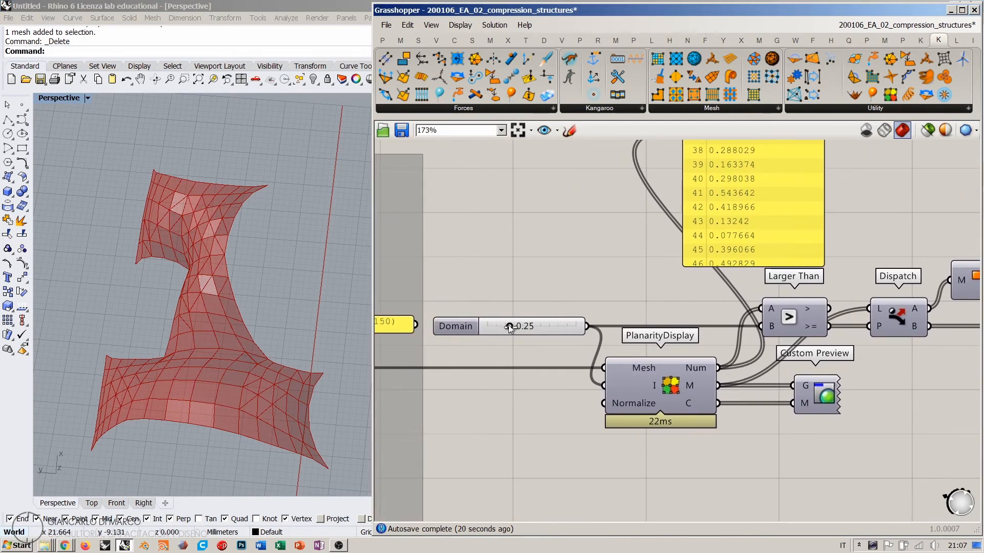
mouse_move(509, 328)
left_mouse_down()
mouse_move(488, 329)
mouse_move(537, 329)
mouse_move(511, 331)
left_mouse_up()
scroll(511, 331, "down", 4)
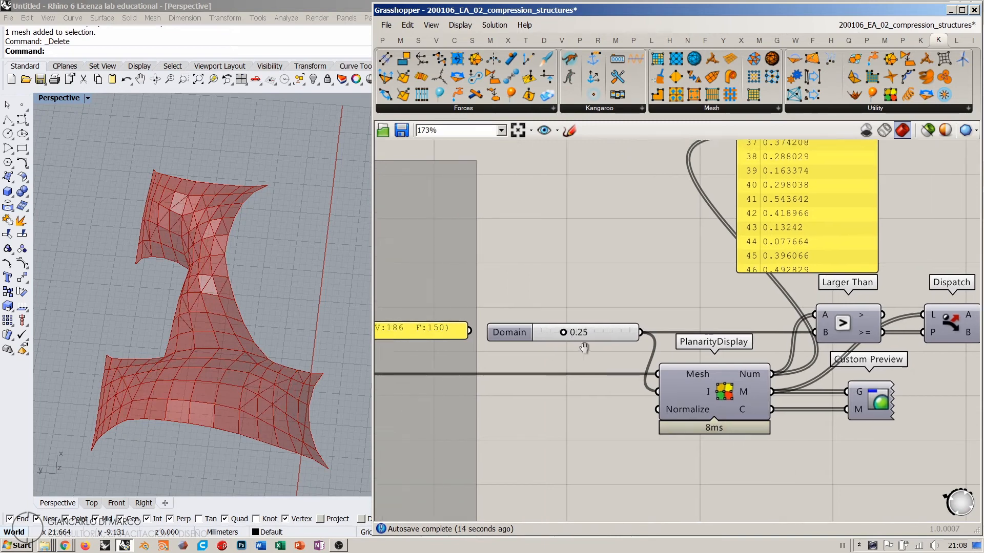
Set the BouncySolver's toggle to False and reset the simulation to the flat mesh
scroll(535, 354, "up", 3)
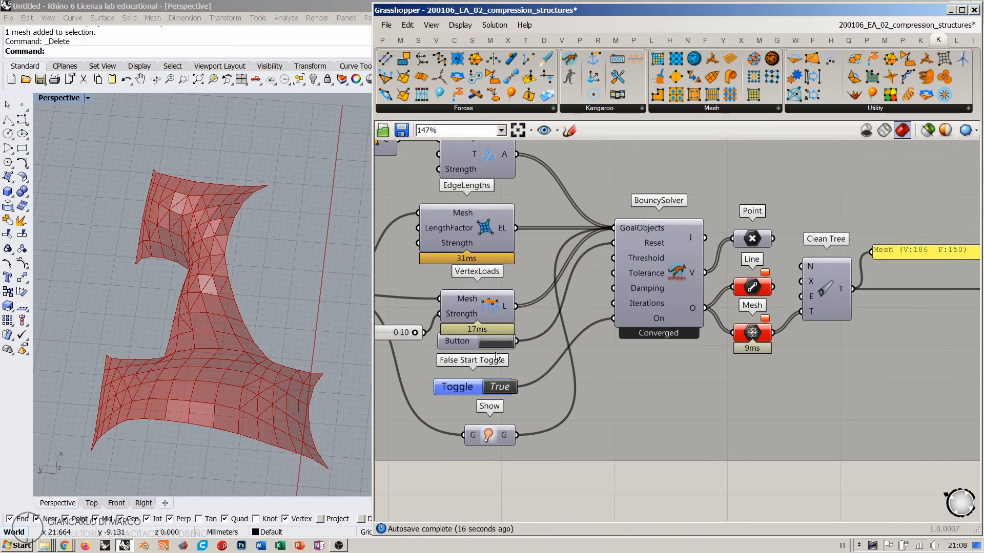
left_click(498, 387)
left_click(490, 343)
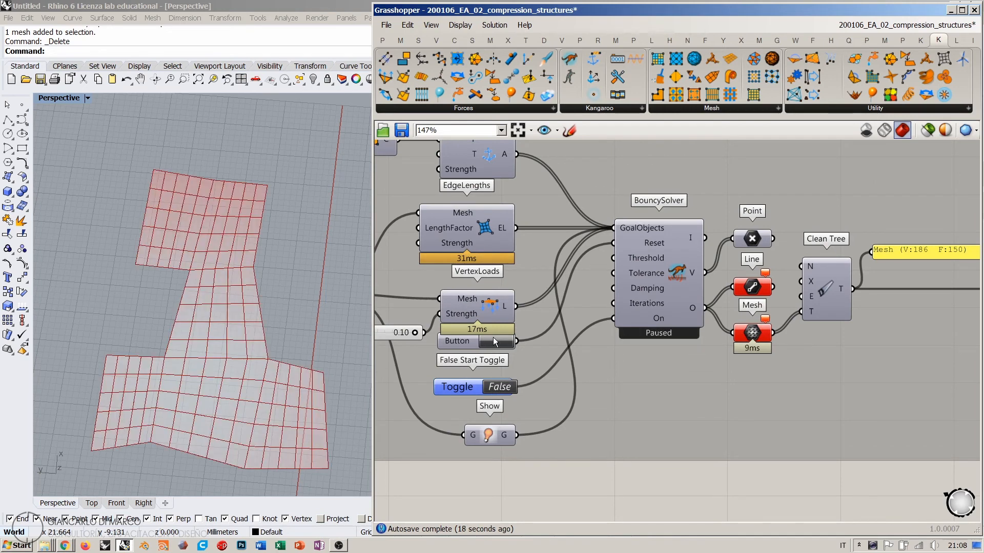
right_click_drag(267, 328, 258, 364)
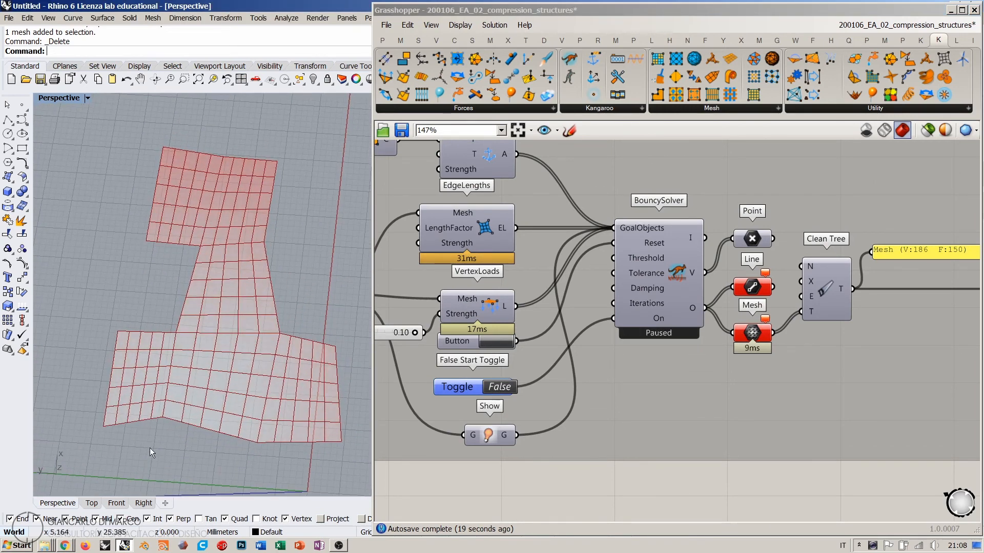
Rerun the solver with its toggle set to True, watching the shell from the Top view, and return to Perspective
left_click(91, 503)
right_click_drag(276, 295, 214, 309)
scroll(198, 324, "up", 4)
left_click(497, 388)
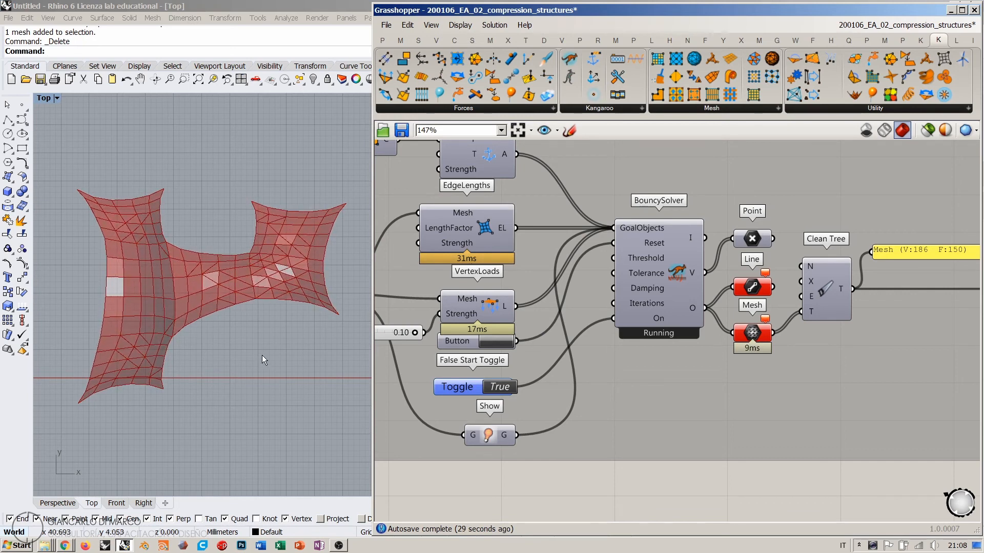
left_click(71, 506)
right_click_drag(279, 372, 263, 389)
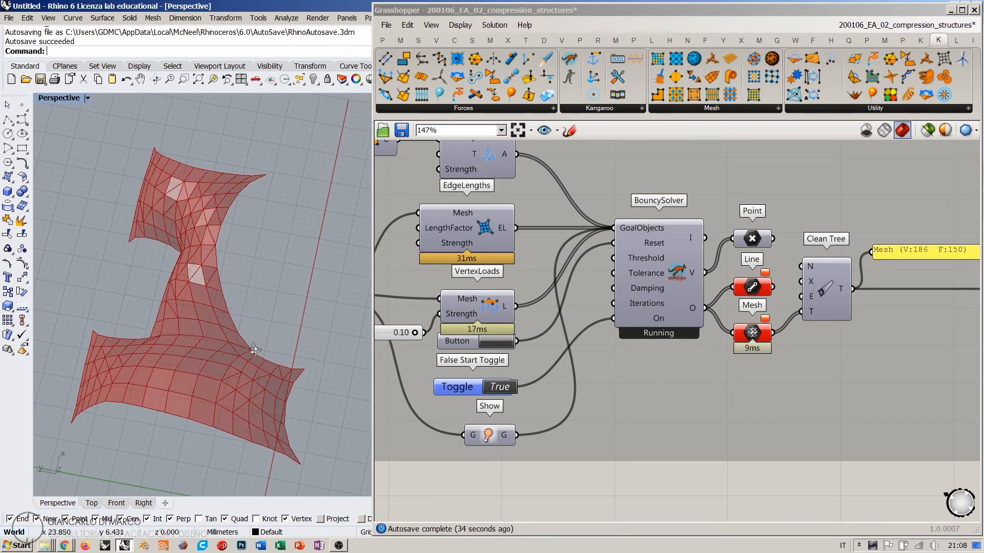
Stop the running solver by switching its toggle off
right_click_drag(791, 345, 560, 343)
scroll(560, 343, "down", 3)
right_click_drag(498, 367, 552, 349)
scroll(491, 344, "up", 5)
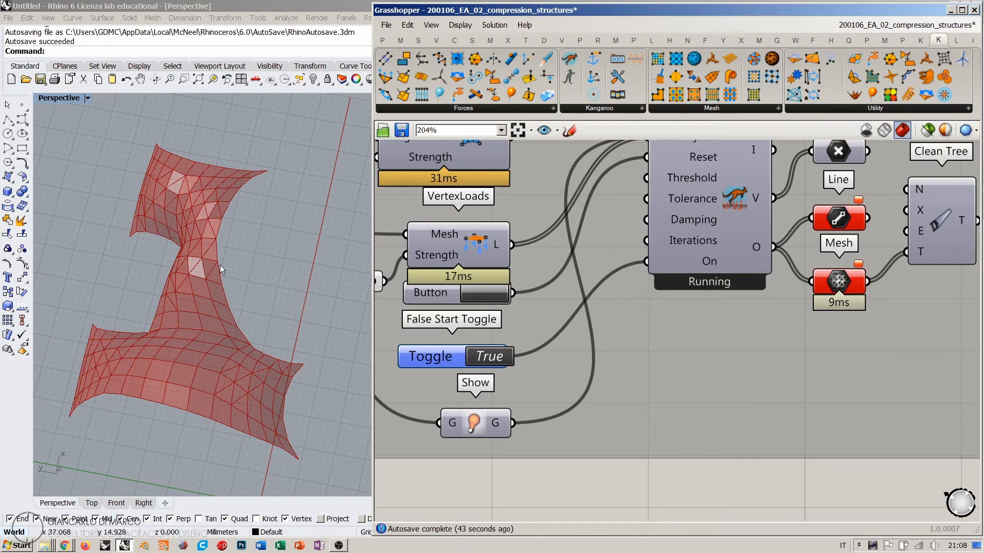
left_click(483, 357)
Shrink the planarity values panel from its upper edge and place it compactly just above Larger Than
right_click_drag(775, 355, 527, 346)
scroll(527, 346, "down", 5)
right_click_drag(974, 318, 701, 361)
scroll(657, 320, "up", 1)
right_click_drag(513, 256, 539, 315)
left_click_drag(520, 204, 516, 301)
right_click_drag(541, 319, 556, 289)
left_click(542, 295)
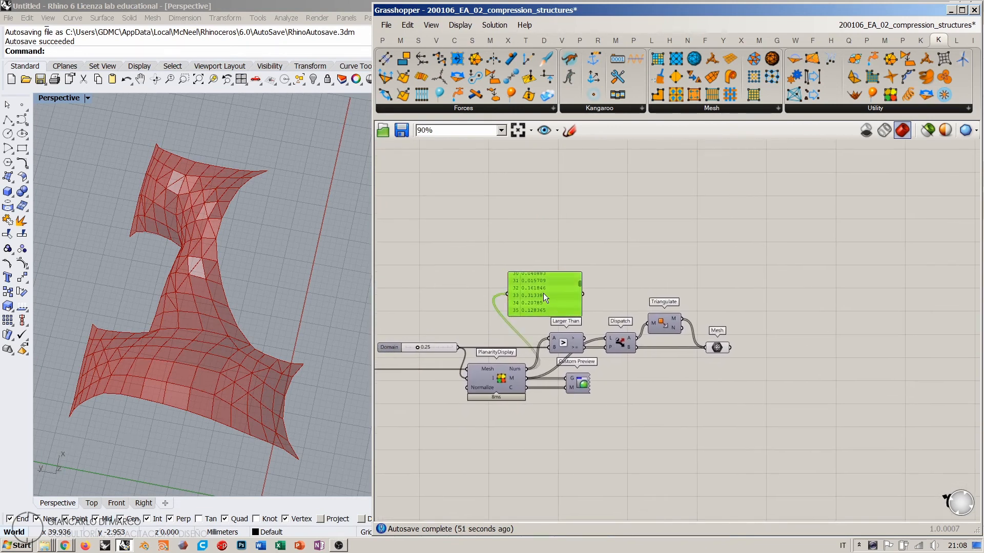
left_click(604, 283)
scroll(658, 341, "up", 2)
Highlight the output of the combined Mesh parameter and inspect the partly triangulated shell from several angles
left_click(723, 348)
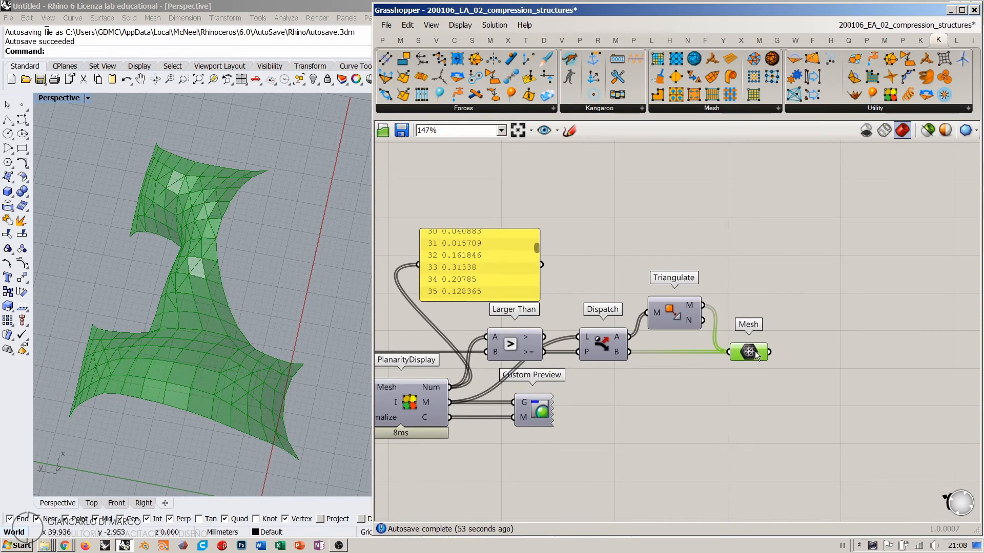
left_click(768, 391)
right_click_drag(269, 338, 204, 385)
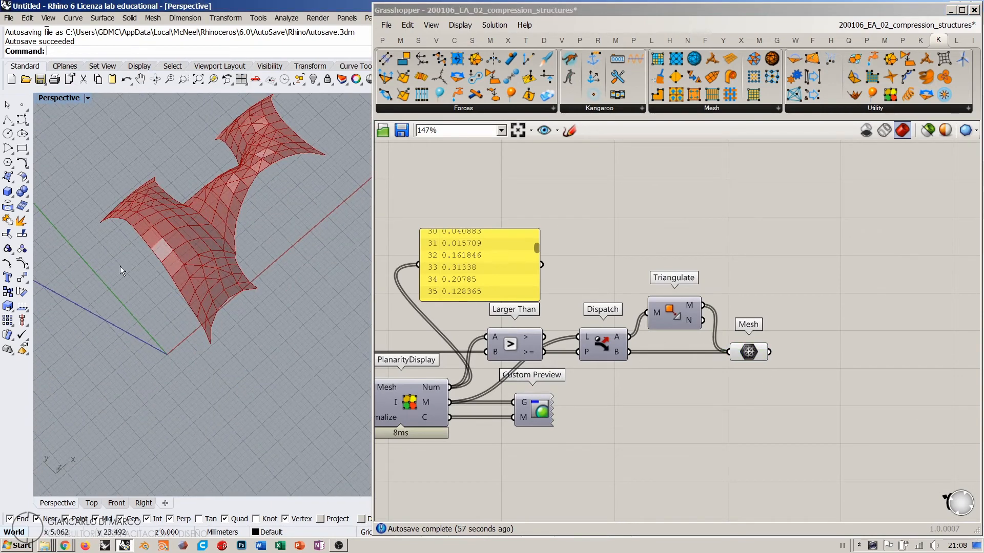
right_click_drag(287, 256, 220, 248, "shift")
right_click_drag(262, 294, 284, 290)
left_click(789, 289)
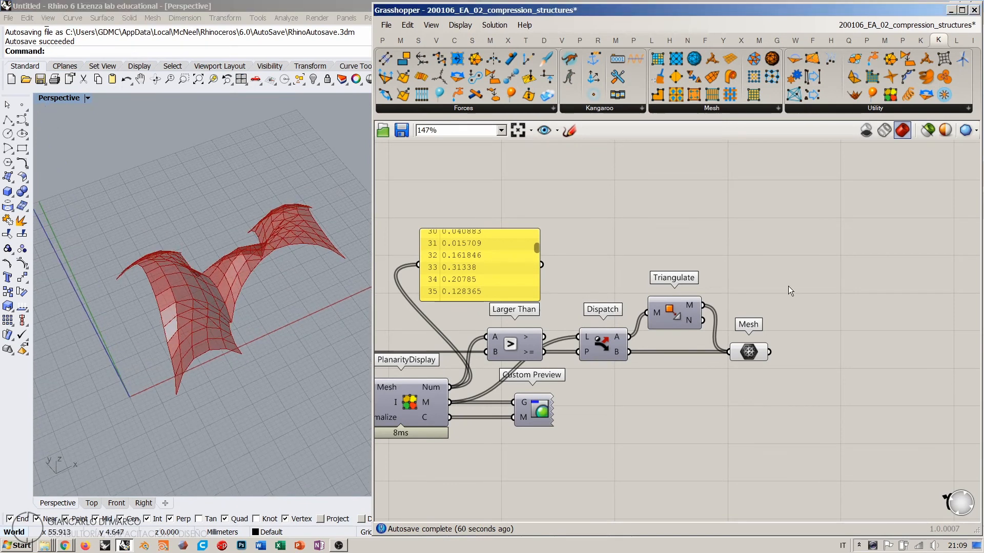
Tidy the layout by moving Triangulate and the final Mesh parameter closer to Dispatch
left_click_drag(681, 322, 678, 336)
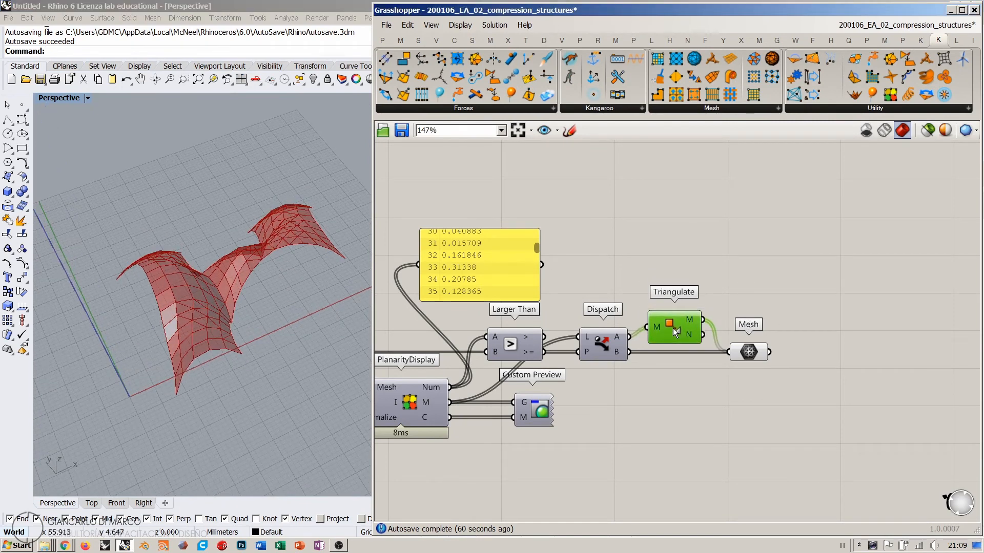
left_click_drag(749, 353, 742, 354)
left_click(745, 296)
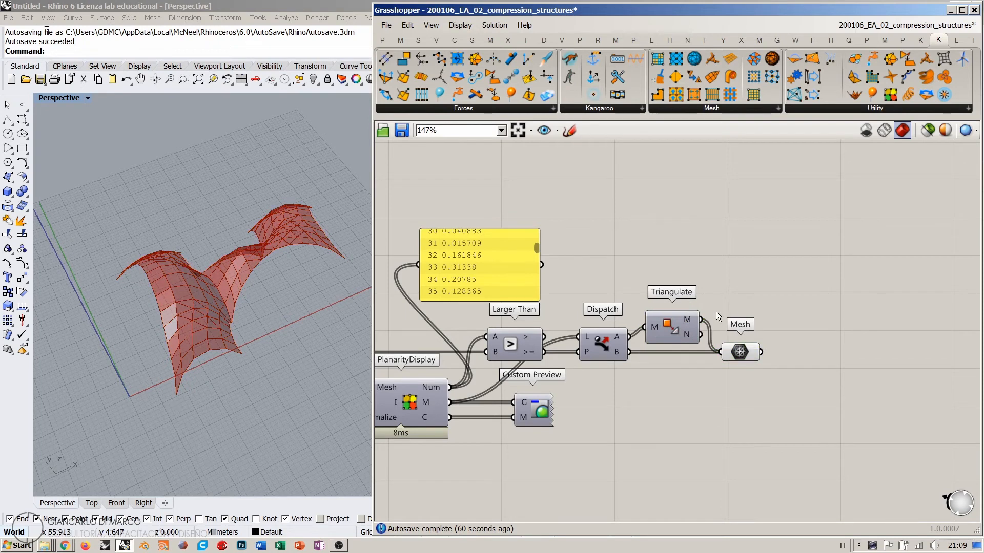
Group all the planarity components, from the Domain slider to the final Mesh parameter
scroll(748, 295, "down", 4)
left_click_drag(845, 253, 530, 392)
left_click_drag(544, 320, 556, 319)
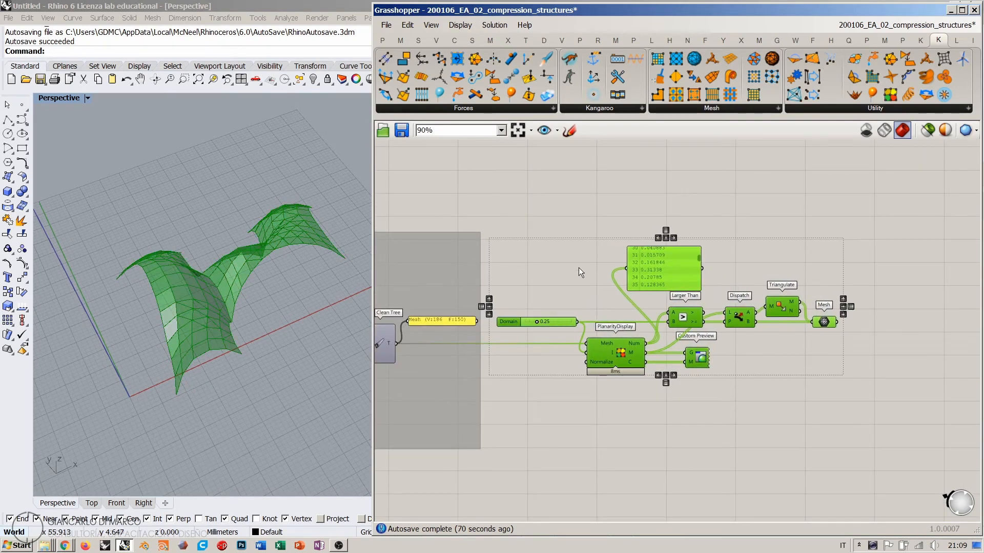
key("ctrl+g")
left_click(536, 253)
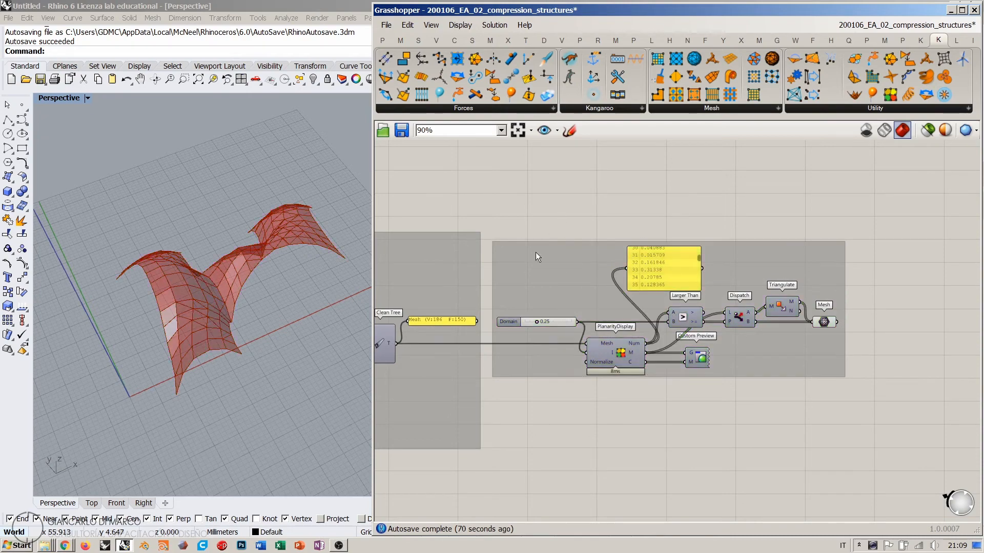
Try adding Weaverbird's Join Meshes and Weld after the final Mesh parameter and feed it the combined mesh
right_click_drag(498, 312, 633, 296)
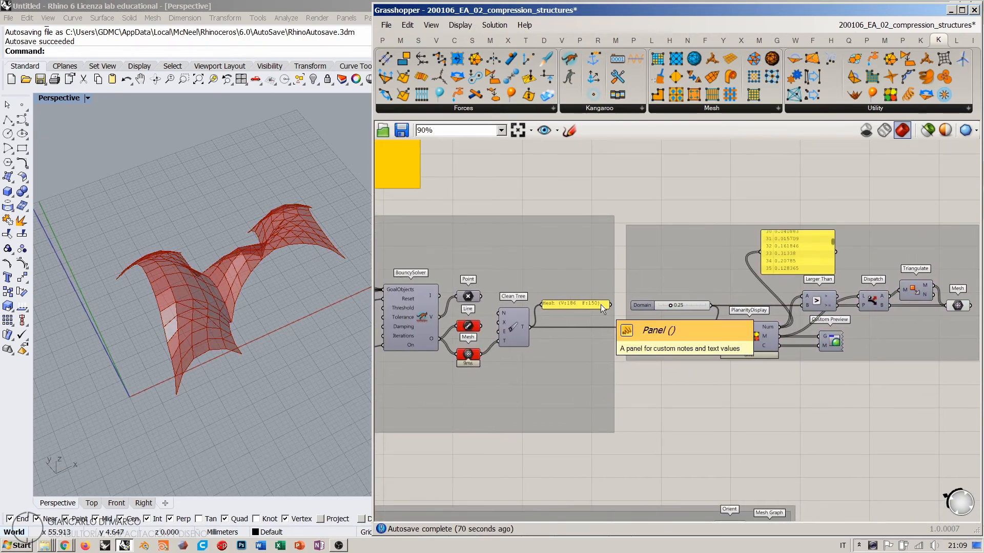
right_click_drag(237, 253, 278, 280)
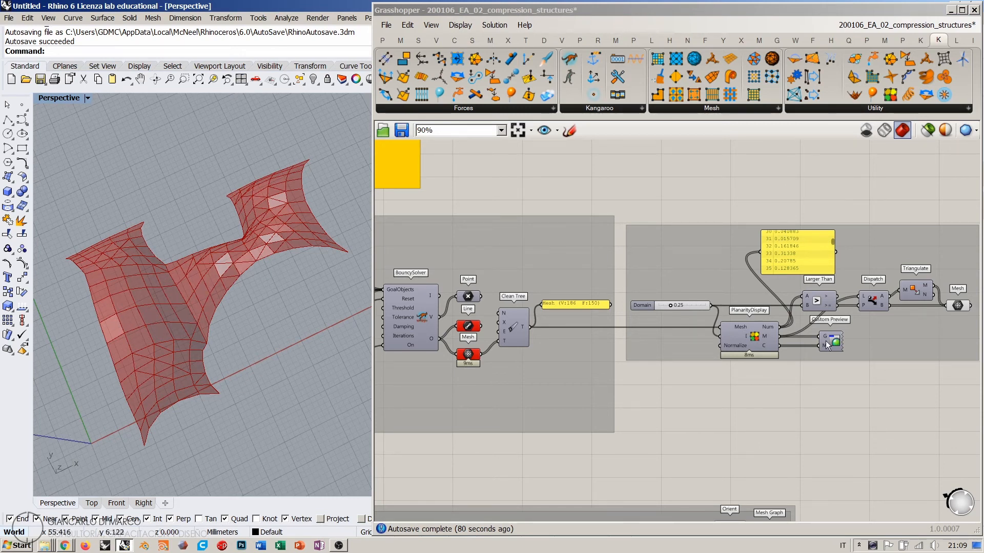
scroll(672, 324, "up", 5)
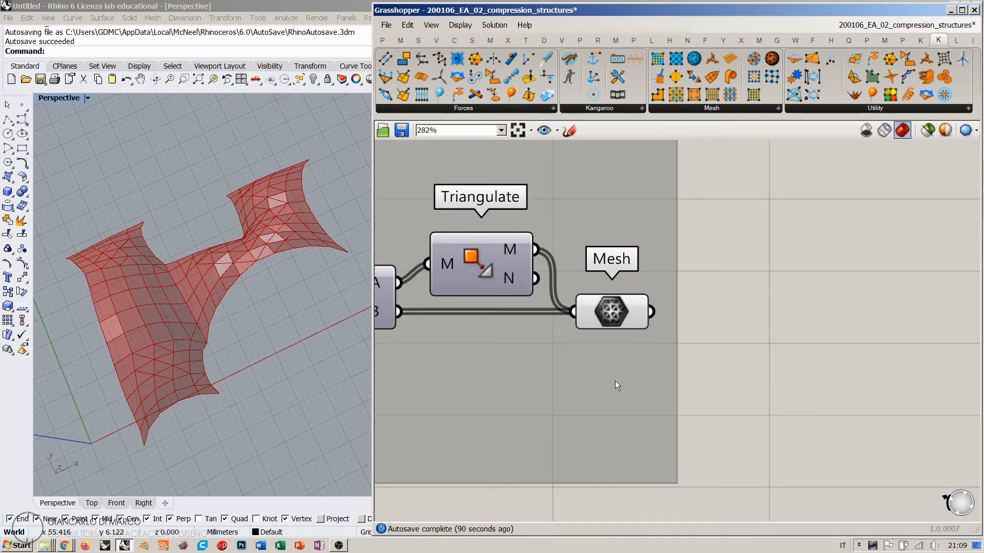
double_click(790, 351)
type("join")
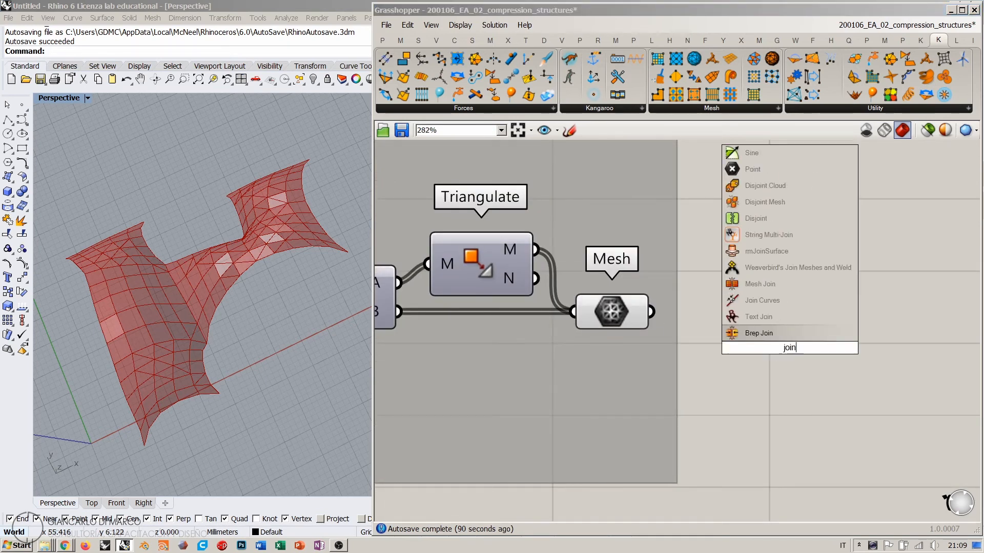
left_click(764, 267)
left_click_drag(784, 329, 793, 294)
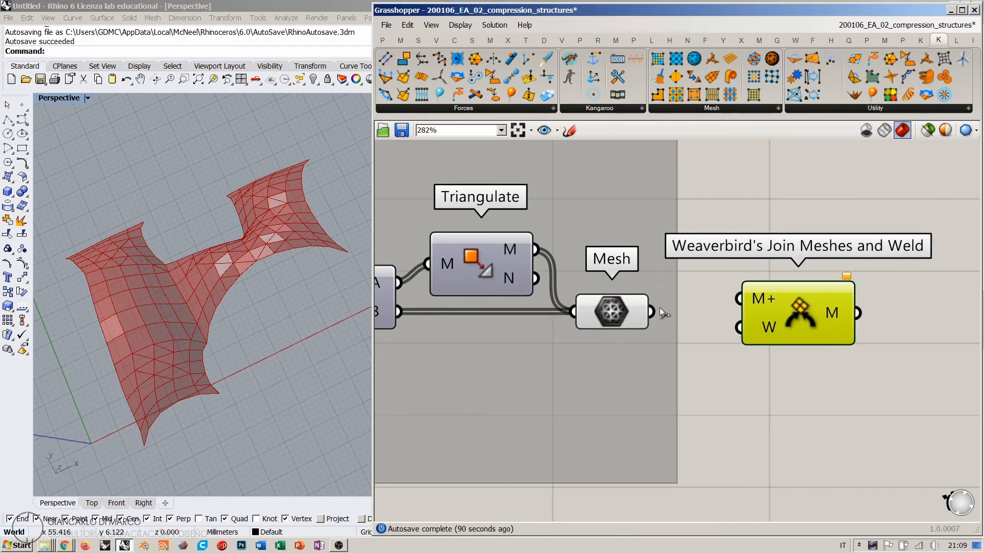
left_click_drag(651, 311, 739, 299)
Turn off the Mesh parameter's preview, align the Join Meshes and Weld component with it, and highlight the joined result
left_click(604, 308)
key("ctrl+q")
left_click(770, 378)
left_click_drag(788, 329, 823, 346)
left_click(813, 363)
left_click(820, 334)
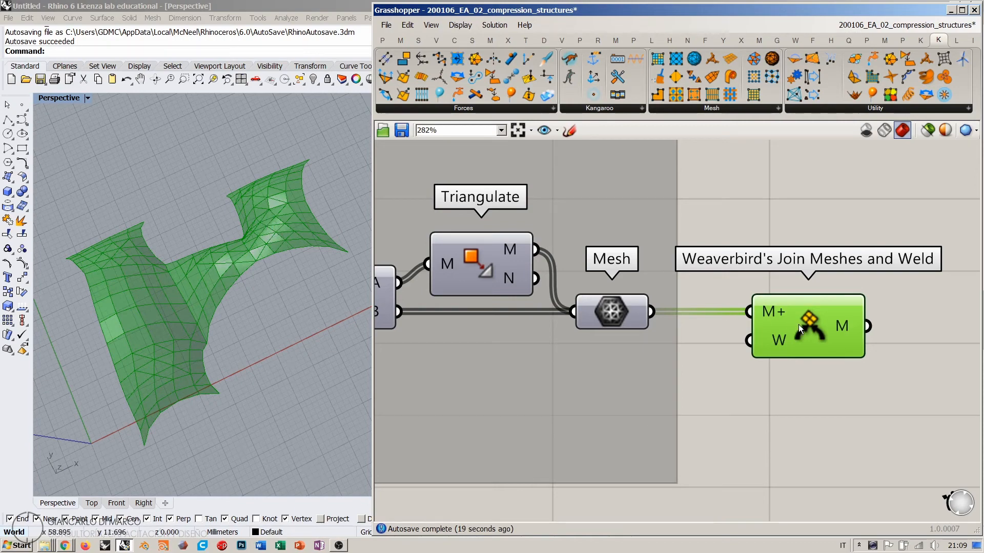
Delete the Join Meshes and Weld component and turn the final Mesh parameter's preview back on
key("Delete")
right_click_drag(657, 340, 775, 294)
scroll(775, 295, "down", 3)
left_click(761, 279)
key("ctrl+q")
left_click(853, 288)
Inspect the mix of quad and triangulated faces on the shell from several angles, highlighting the final Mesh parameter's output
right_click_drag(150, 294, 200, 338)
right_click_drag(200, 338, 228, 281, "shift")
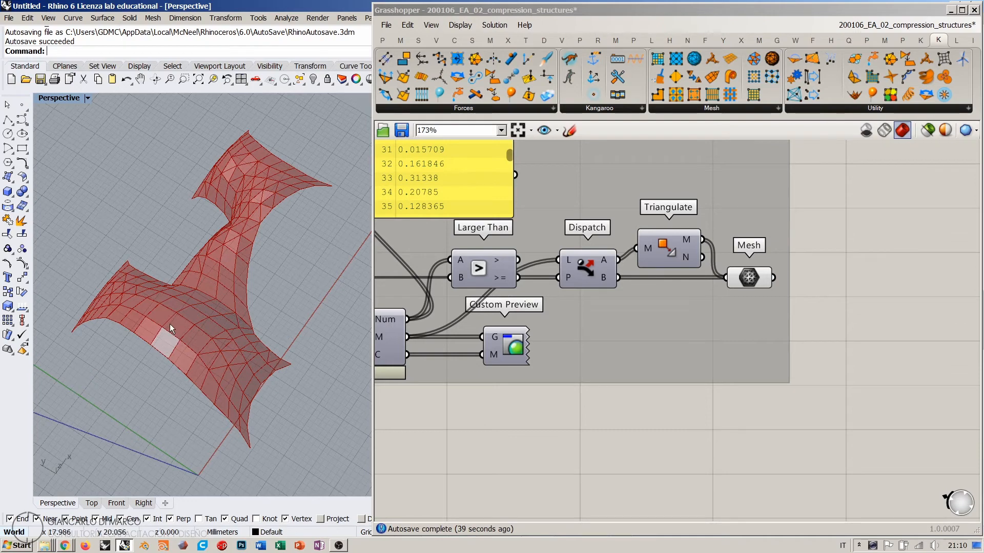
right_click_drag(215, 321, 269, 327)
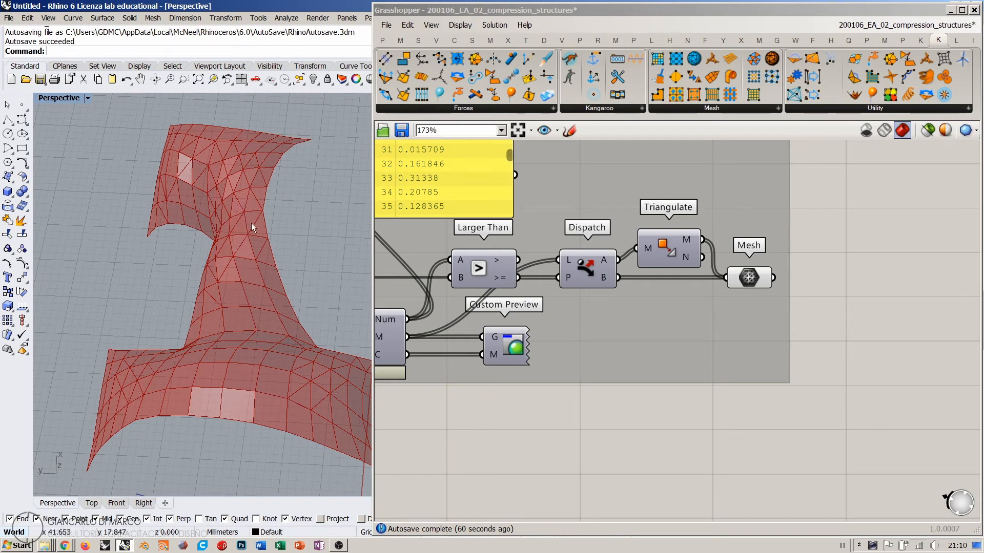
right_click_drag(251, 225, 271, 313)
left_click(567, 383)
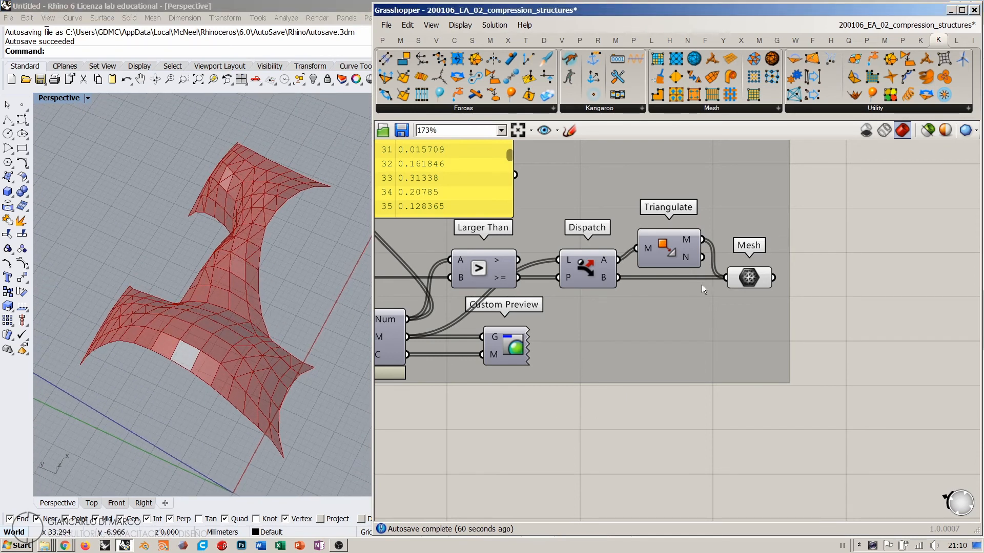
left_click(749, 281)
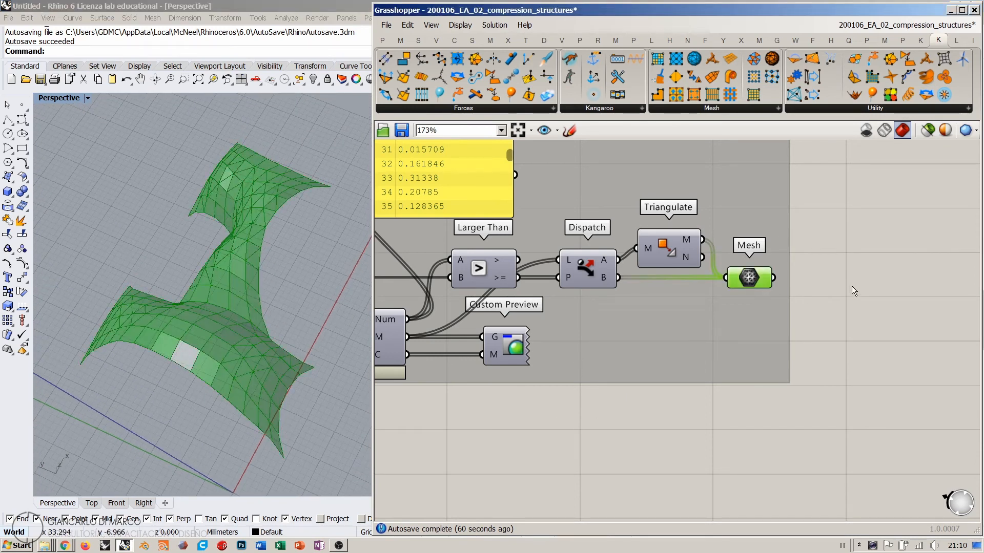
left_click(731, 320)
mouse_move(290, 277)
right_mouse_down()
mouse_move(275, 303)
mouse_move(242, 275)
mouse_move(299, 272)
right_mouse_up()
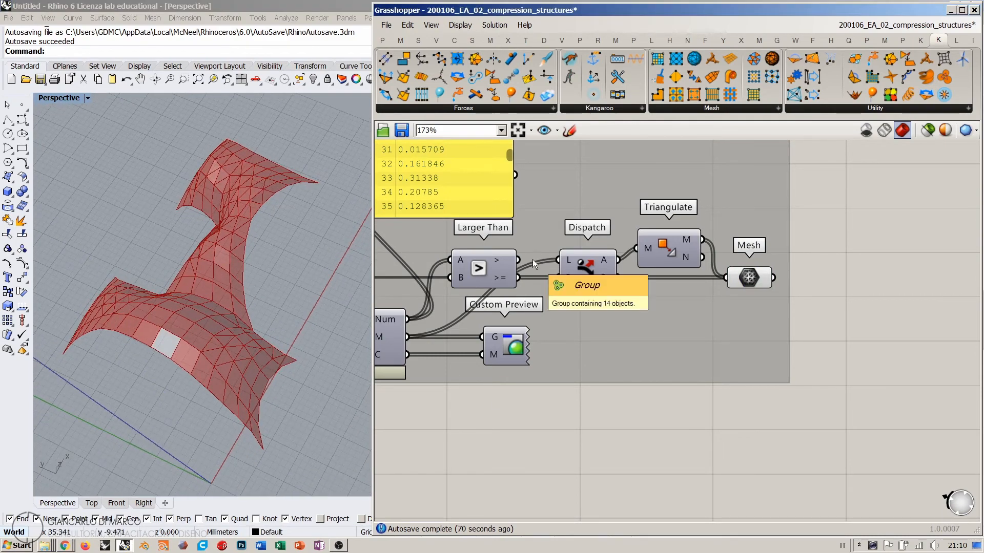
Widen the Grasshopper window over the Rhino viewport and display the mesh graph and segmentation components
scroll(526, 257, "down", 4)
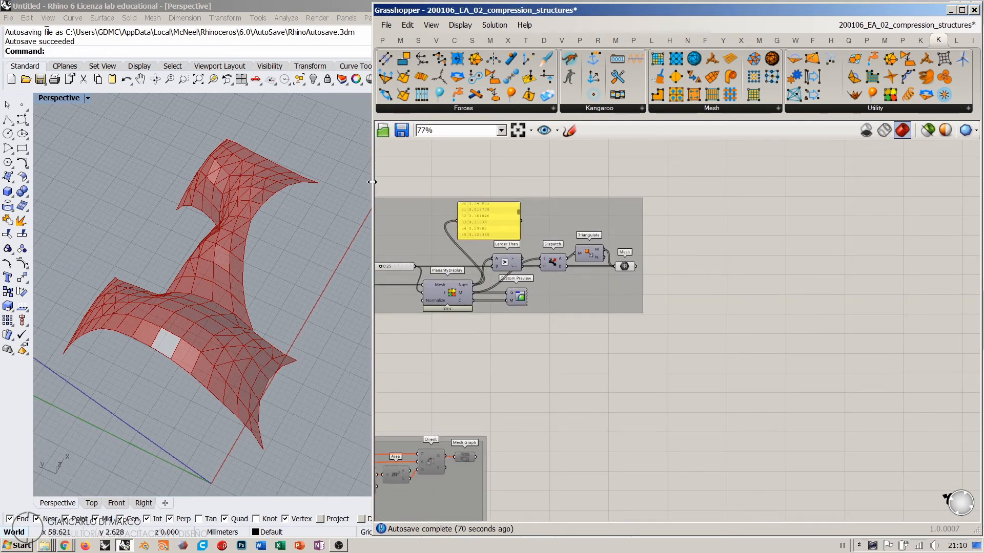
left_click_drag(372, 182, 329, 180)
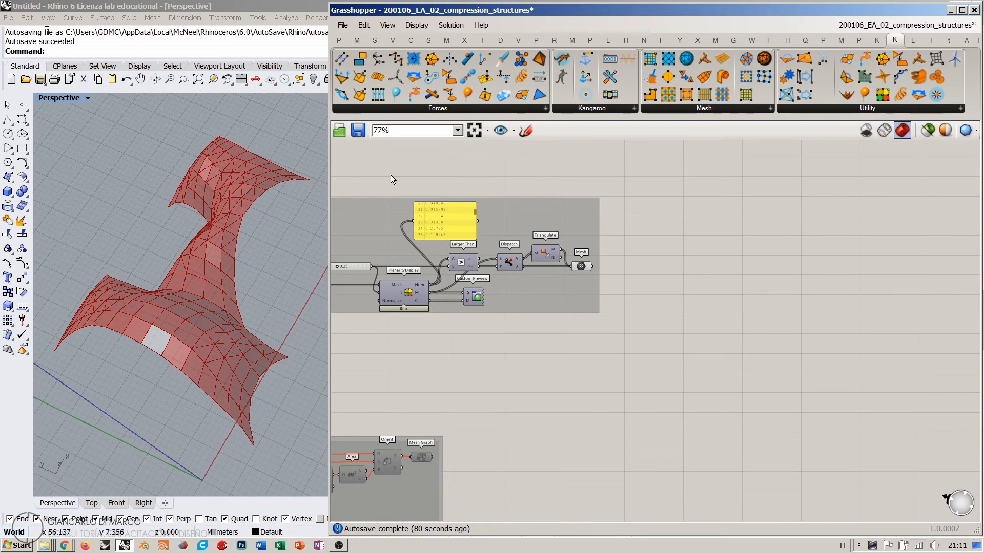
left_click(932, 40)
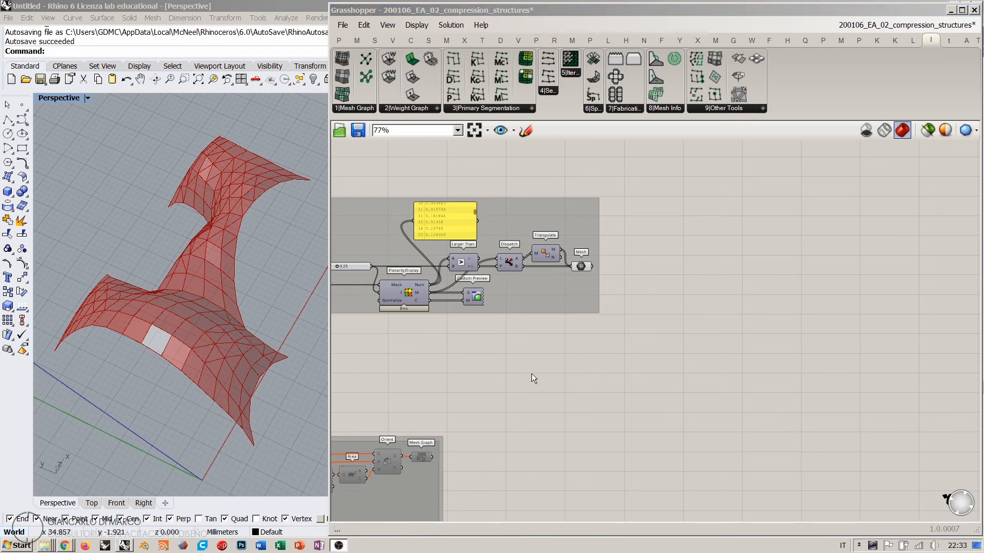
Highlight the final Mesh parameter after Triangulate to check the geometry it contains
right_click_drag(485, 361, 654, 344)
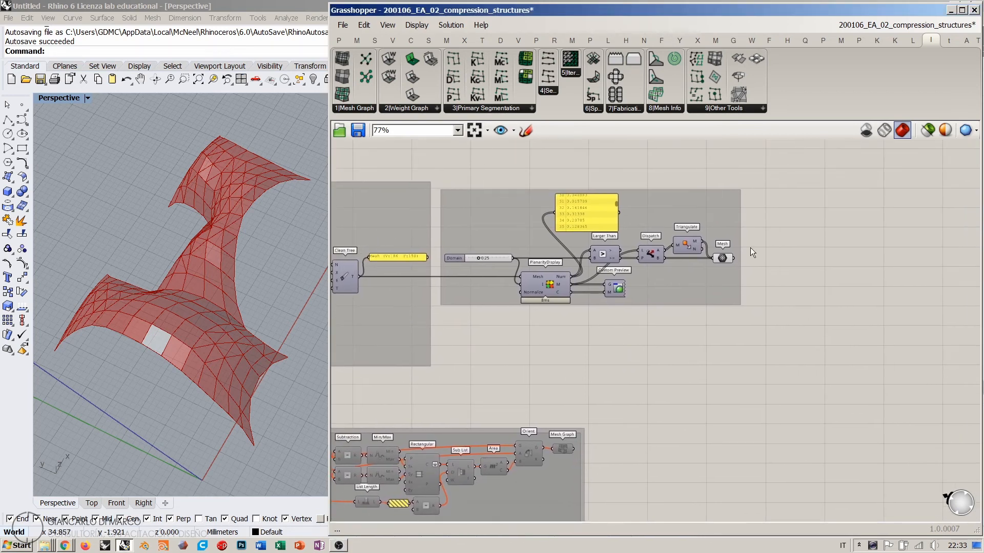
left_click(723, 257)
scroll(726, 259, "up", 5)
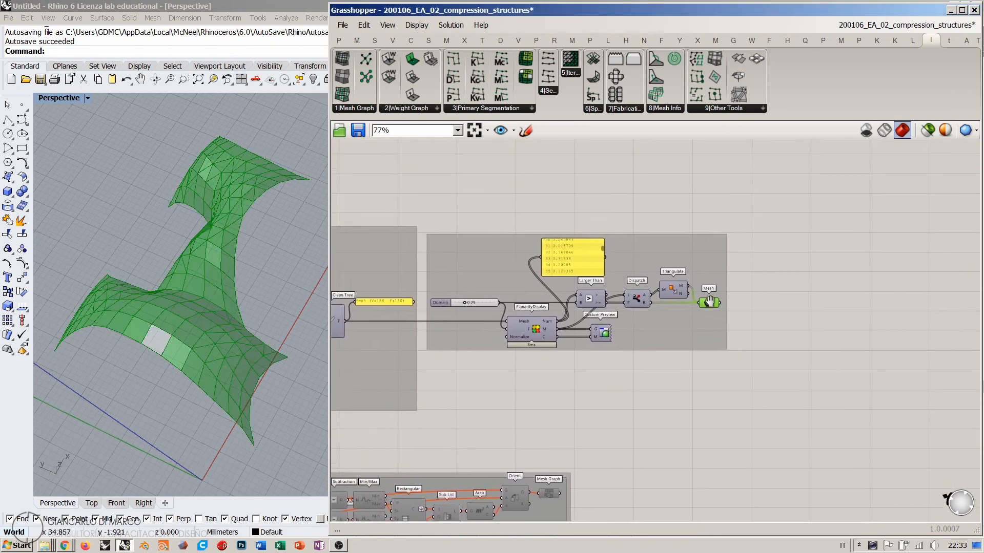
left_click(806, 330)
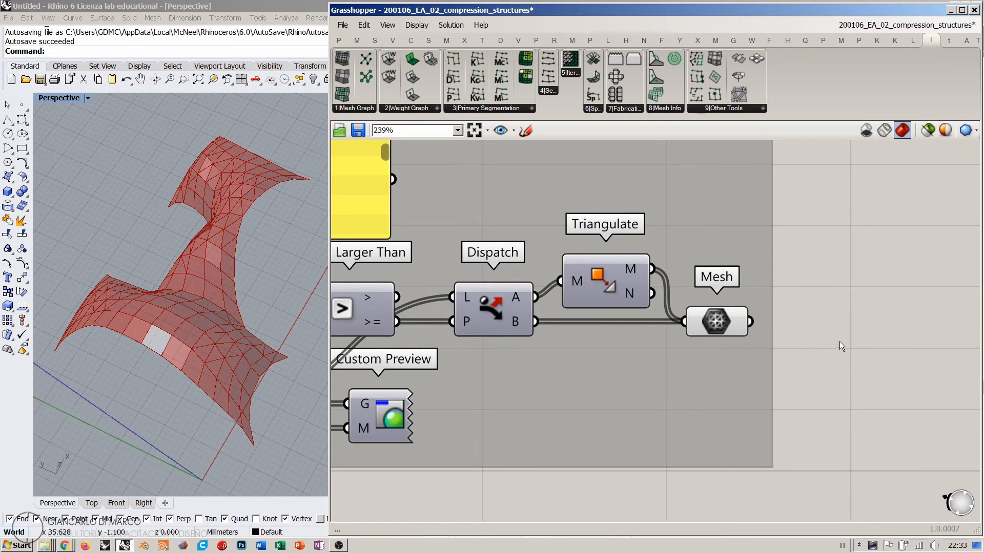
Review the list of available Primary Segmentation components
scroll(772, 248, "down", 4)
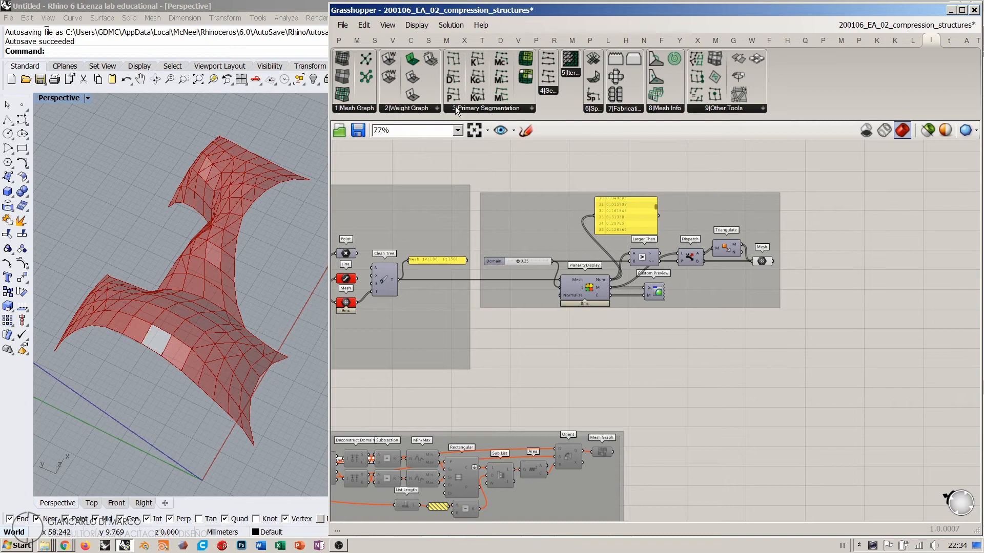
left_click(485, 109)
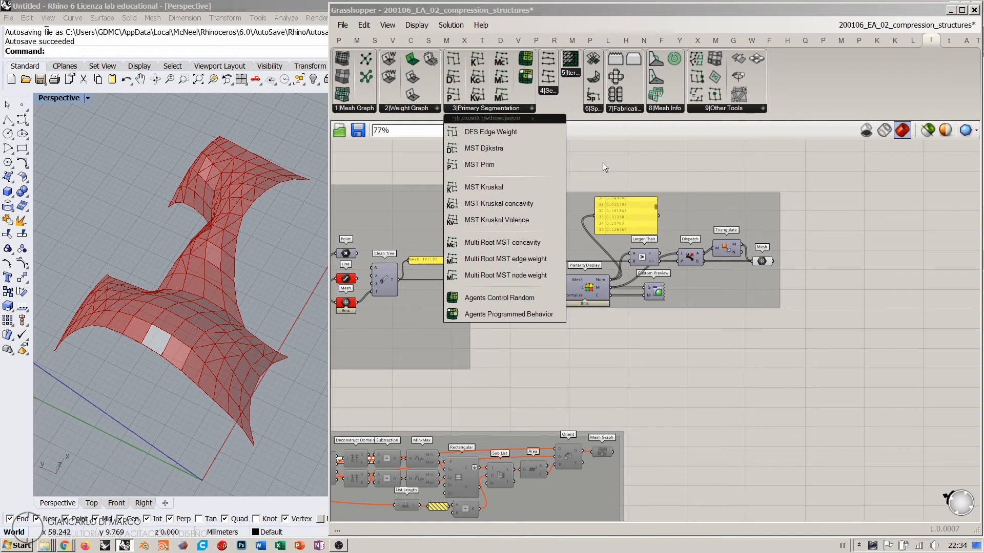
left_click(620, 360)
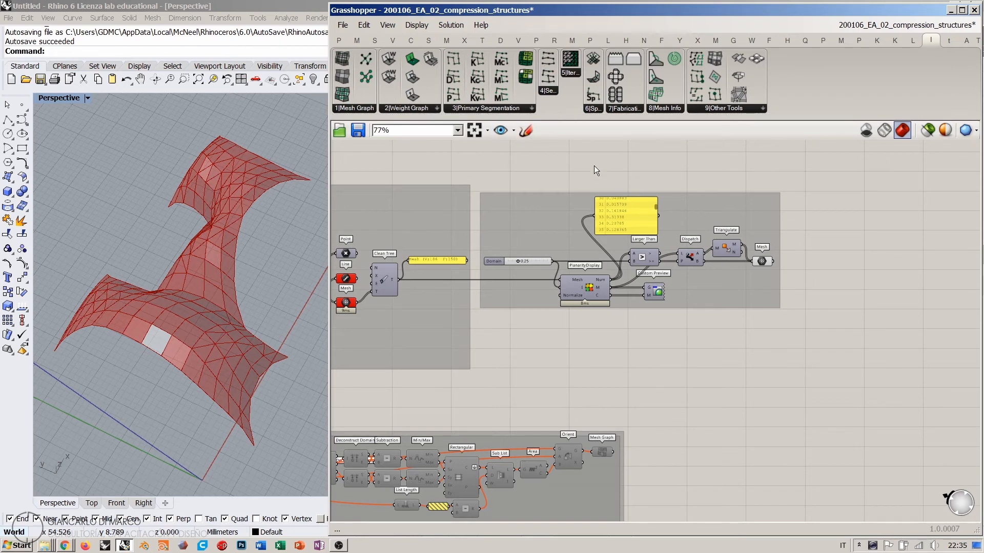
Move the disabled mesh graph group from beneath the shell definition to the free canvas area below the planarity group
scroll(588, 251, "down", 5)
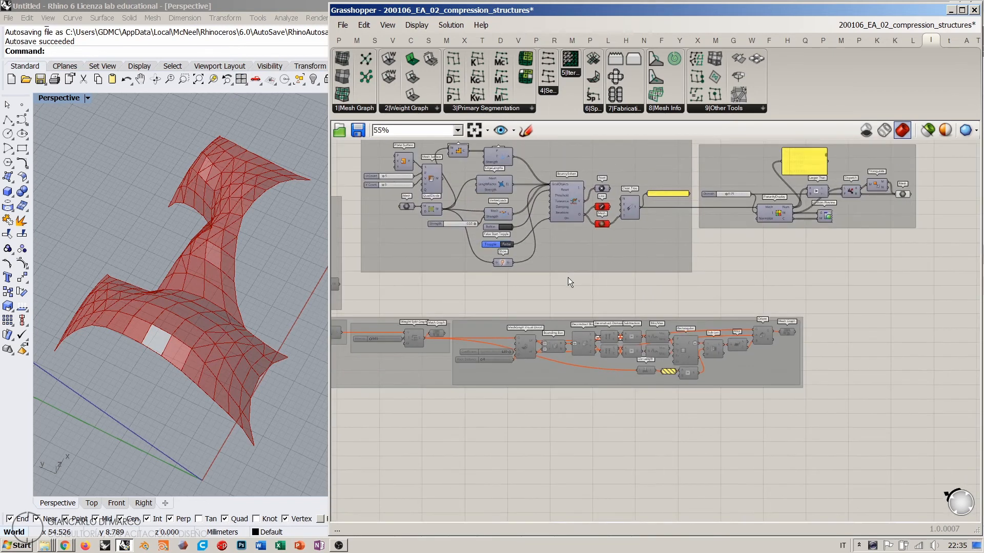
scroll(539, 333, "down", 4)
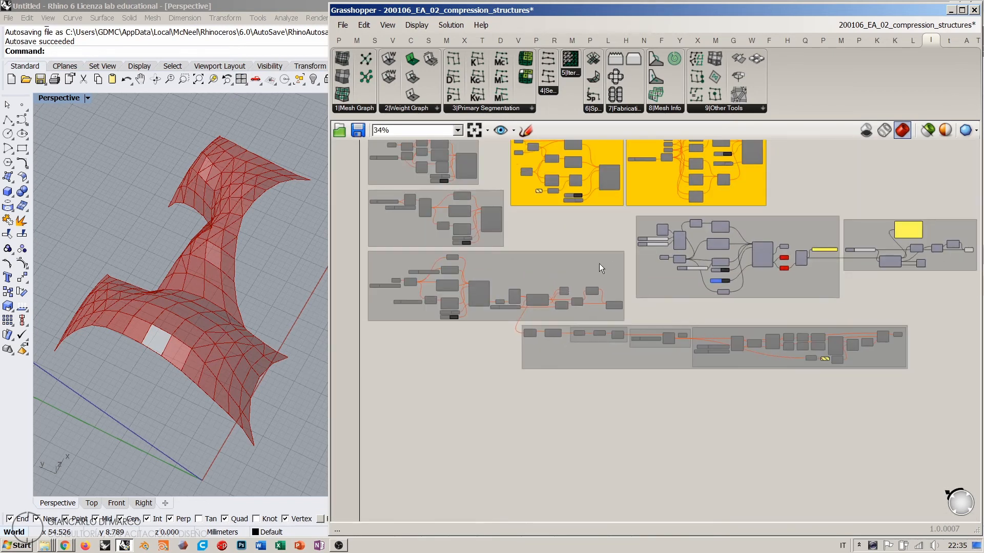
left_click_drag(629, 257, 367, 319)
left_click_drag(924, 381, 519, 325)
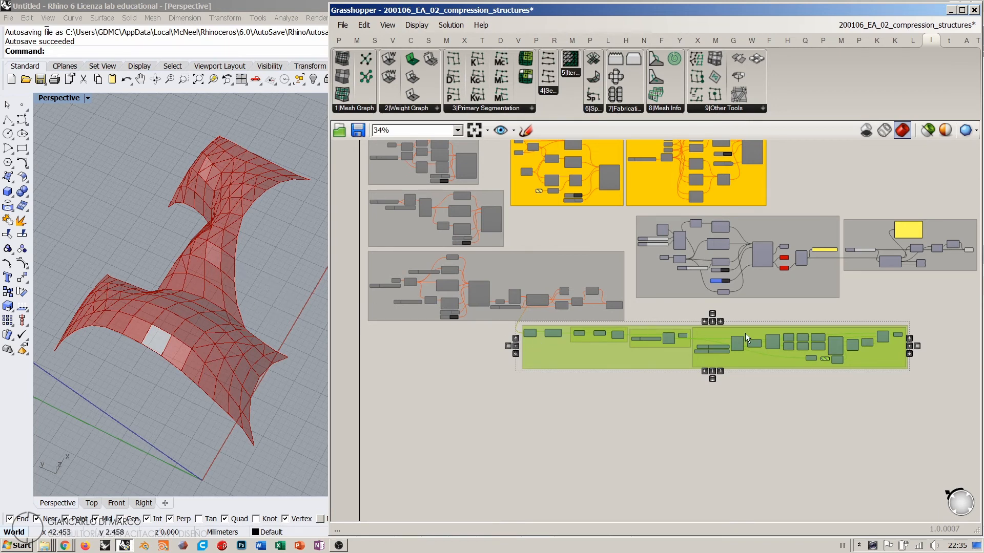
left_click(559, 371)
left_click(723, 342)
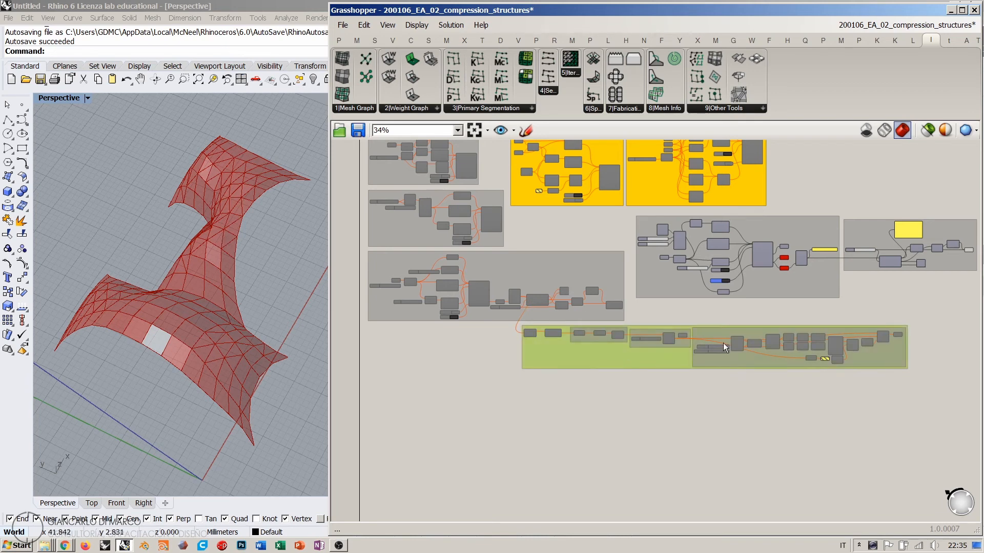
right_click_drag(589, 371, 402, 321)
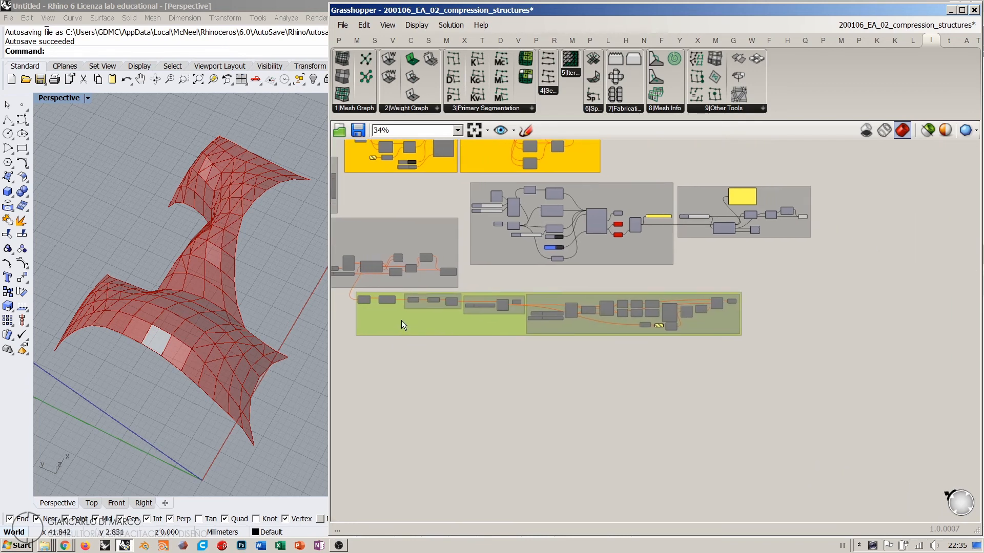
left_click_drag(401, 321, 746, 319)
right_click_drag(743, 319, 604, 331)
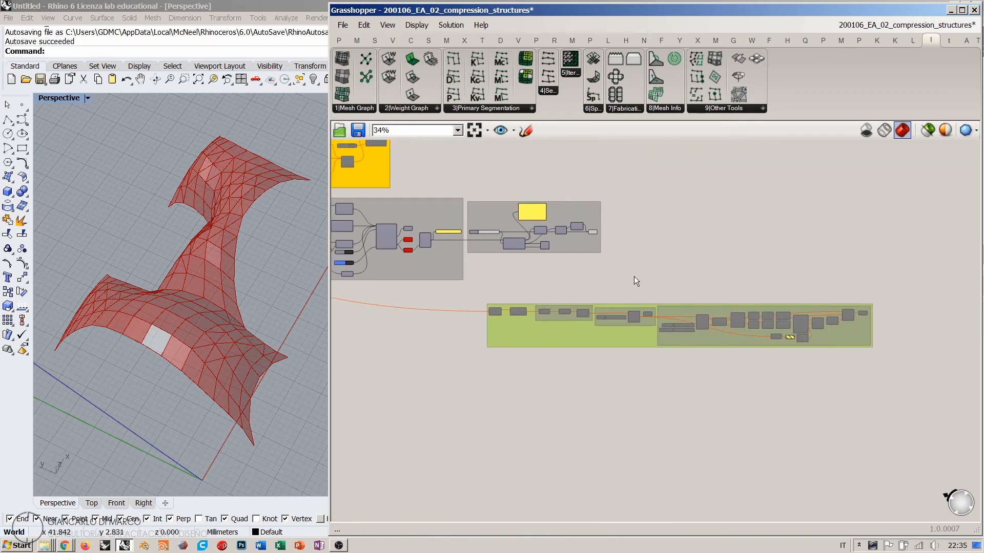
Bring the disabled mesh graph group up so it starts just after the planarity group
scroll(682, 291, "up", 2)
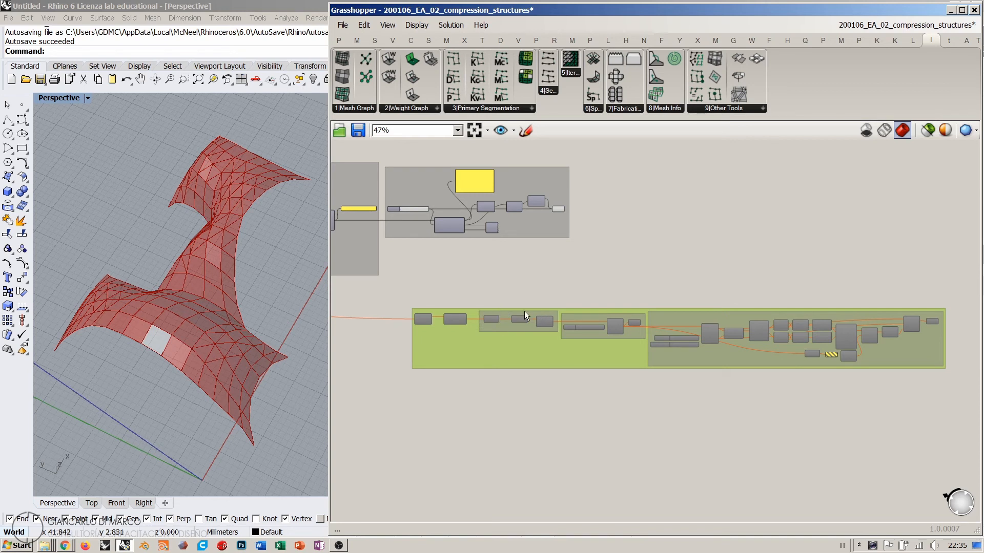
left_click_drag(485, 342, 628, 293)
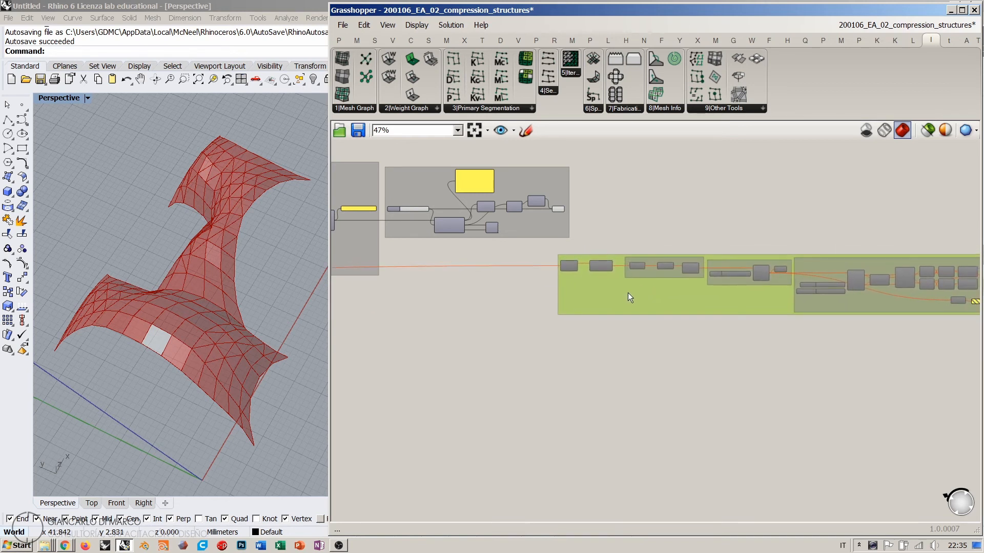
right_click_drag(681, 282, 623, 311)
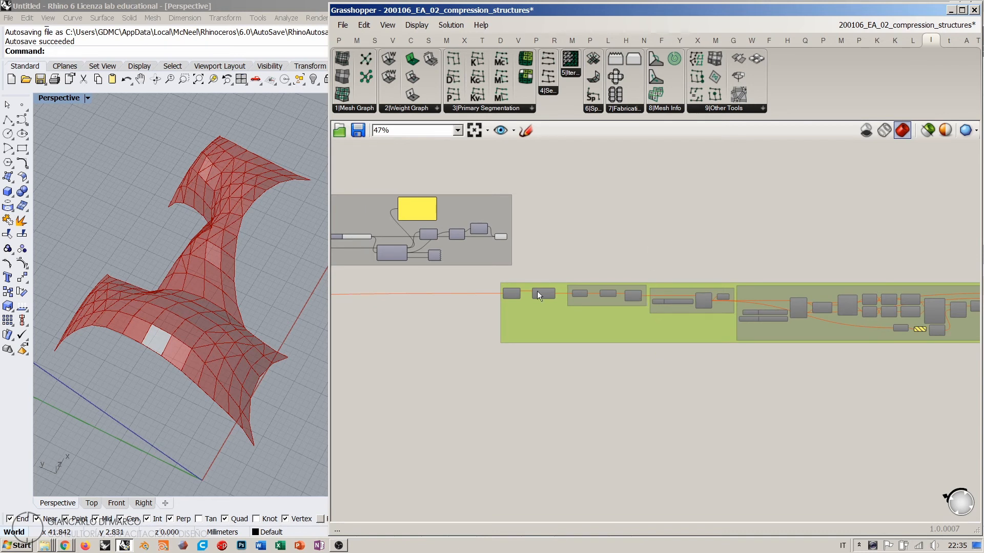
right_click_drag(638, 308, 522, 281)
left_click(400, 267)
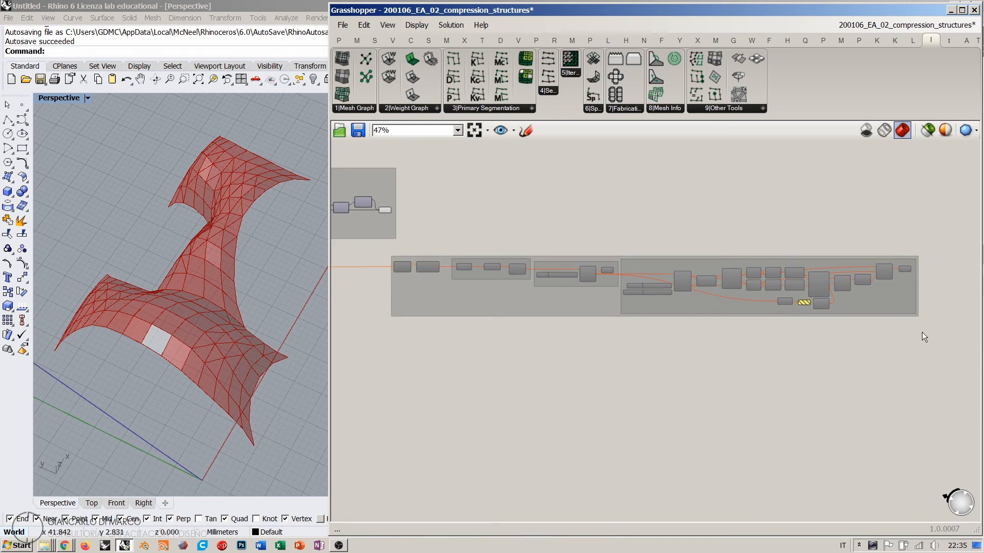
Disconnect the old mesh source from the M input of Triangulate at the start of the mesh graph group
scroll(469, 277, "up", 8)
right_click(478, 276)
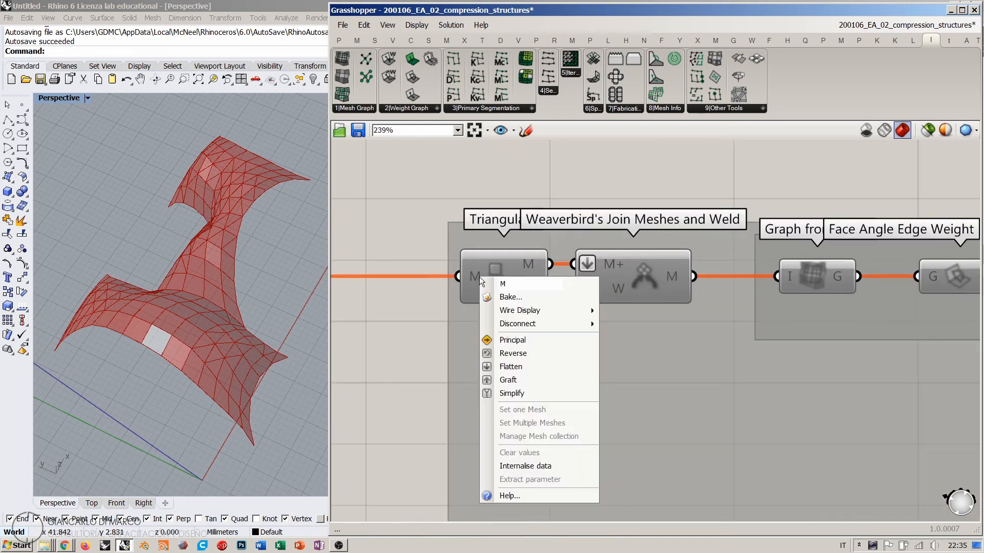
left_click(619, 325)
scroll(389, 294, "down", 8)
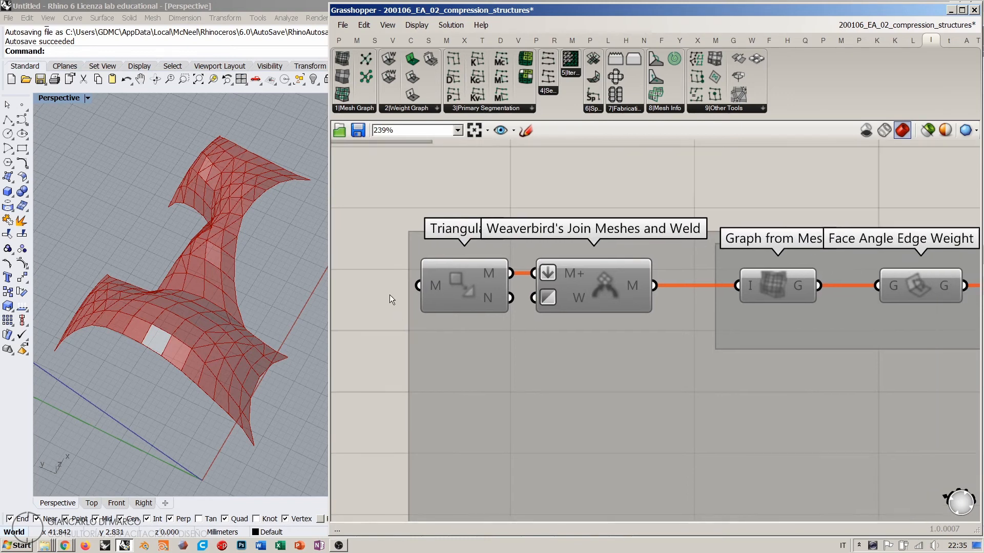
Enable all the disabled components in the mesh graph group, from Triangulate through to the last Mesh Graph
left_click_drag(852, 359, 372, 271)
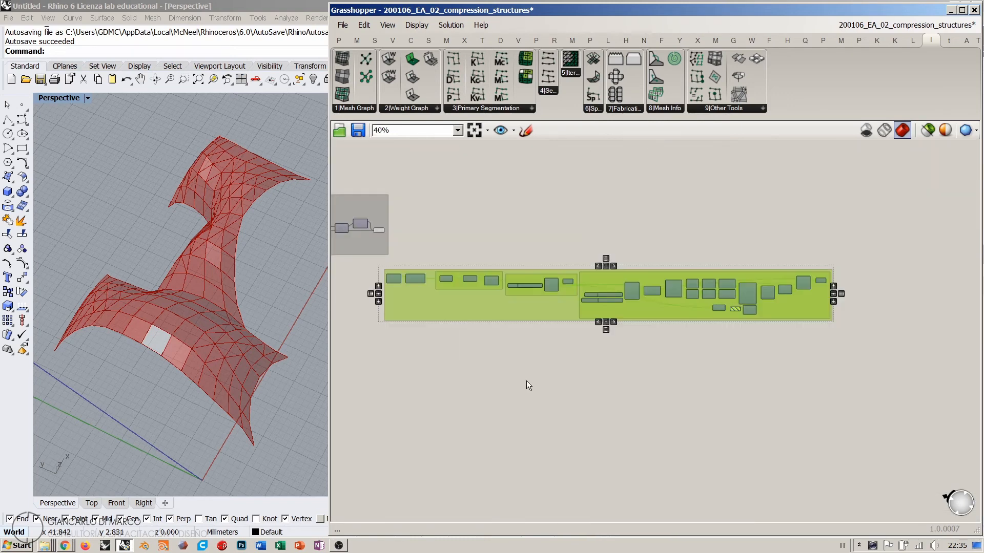
key("ctrl+e")
left_click(519, 419)
left_click(408, 310)
scroll(480, 277, "up", 4)
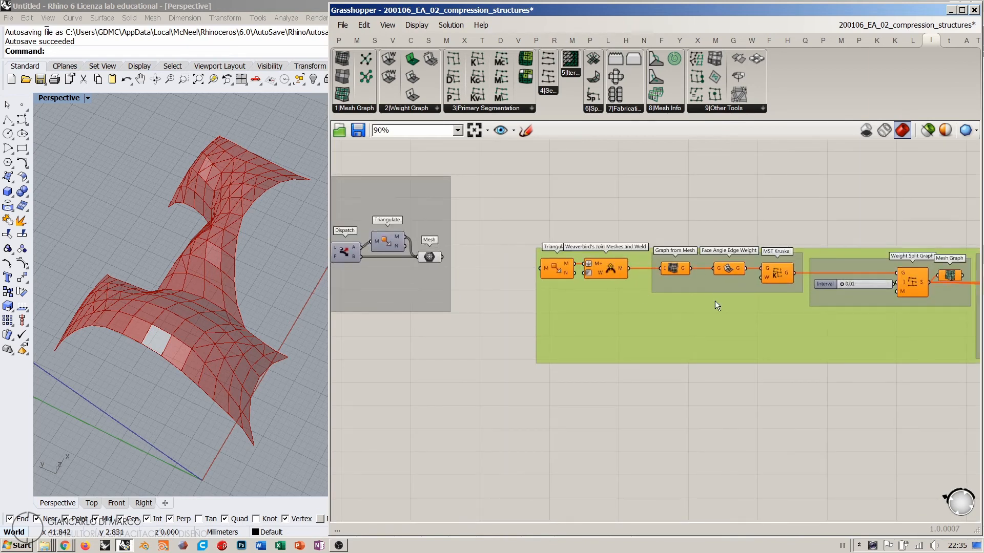
scroll(715, 300, "down", 4)
right_click_drag(390, 273, 514, 279)
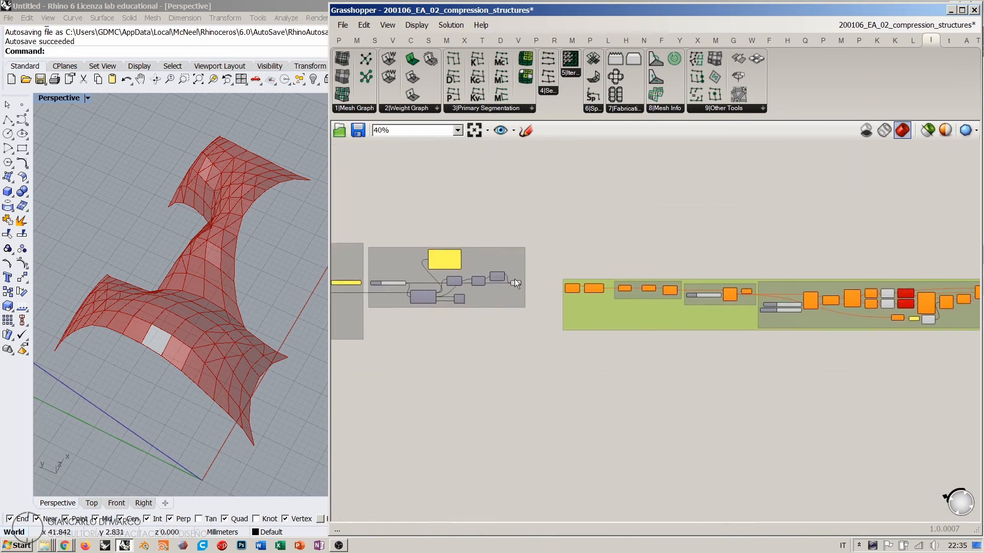
Hide the preview of the Mesh parameter ending the planarity group and connect its output to Triangulate's M input in the mesh graph group
scroll(526, 280, "up", 6)
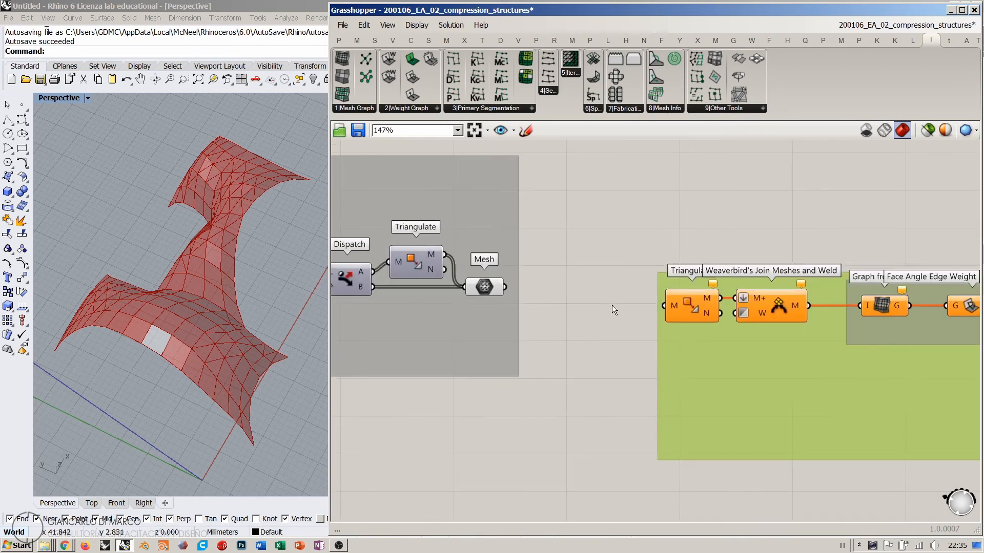
left_click(486, 288)
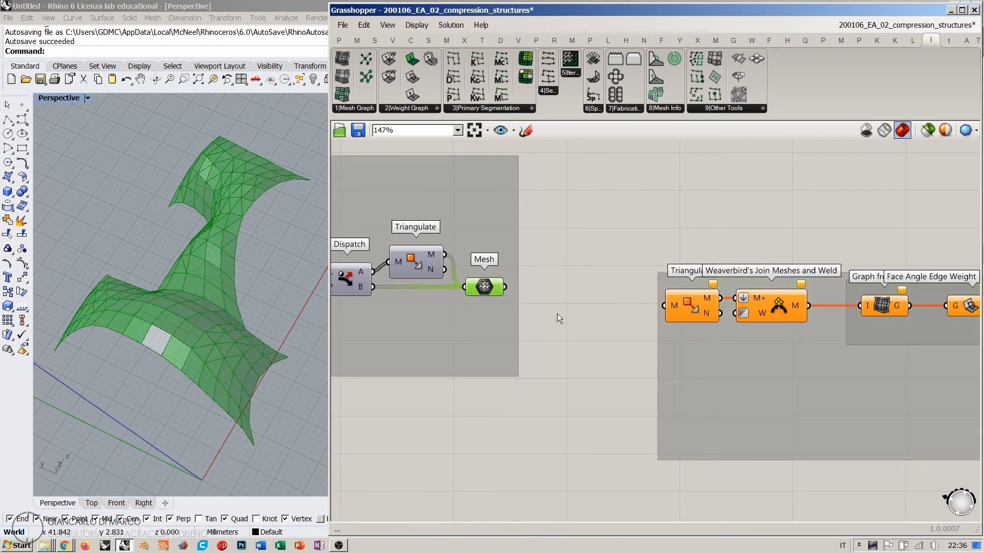
key("ctrl+q")
left_click(578, 308)
left_click_drag(505, 287, 664, 306)
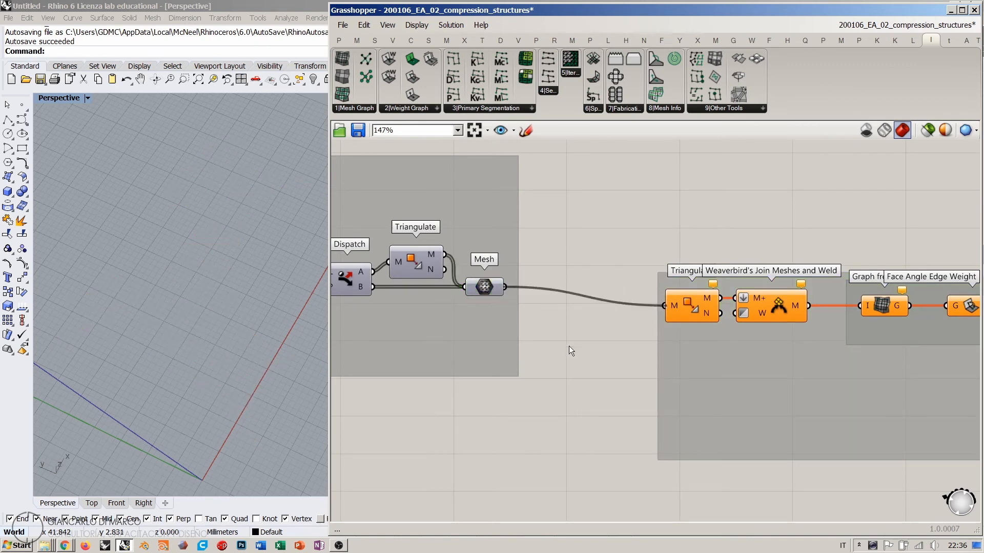
Move the mesh graph group closer to the planarity group so its Triangulate input lines up with the Mesh parameter
right_click_drag(214, 346, 228, 413)
scroll(208, 313, "down", 4)
scroll(261, 336, "down", 7)
right_click_drag(228, 413, 247, 333, "shift")
left_click_drag(746, 378, 665, 359)
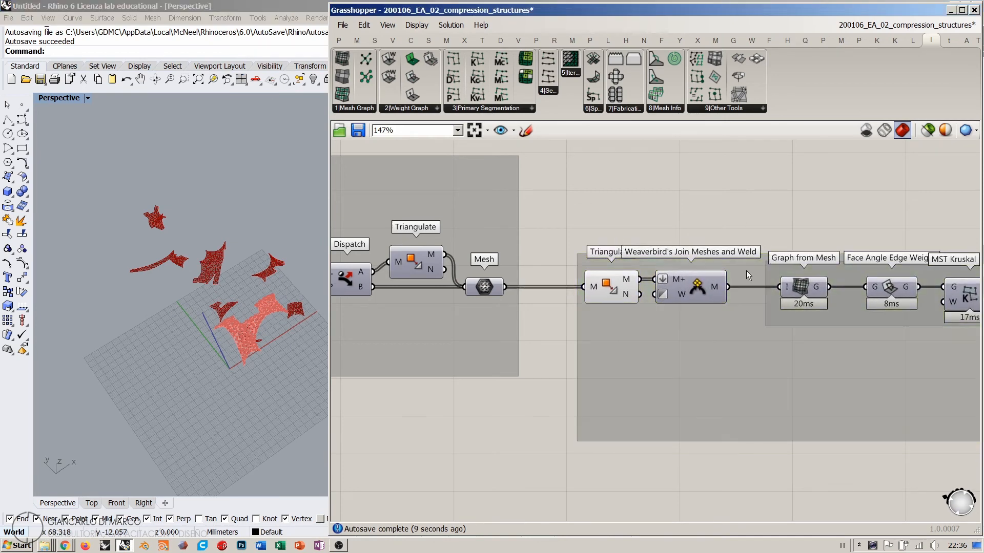
Hide the previews of the last Mesh Graph after Orient and the Mesh Graph after Weight Split Graph
right_click_drag(746, 270, 605, 316)
scroll(451, 307, "down", 4)
right_click_drag(698, 316, 469, 293)
scroll(451, 288, "down", 4)
scroll(677, 298, "up", 1)
scroll(681, 300, "up", 2)
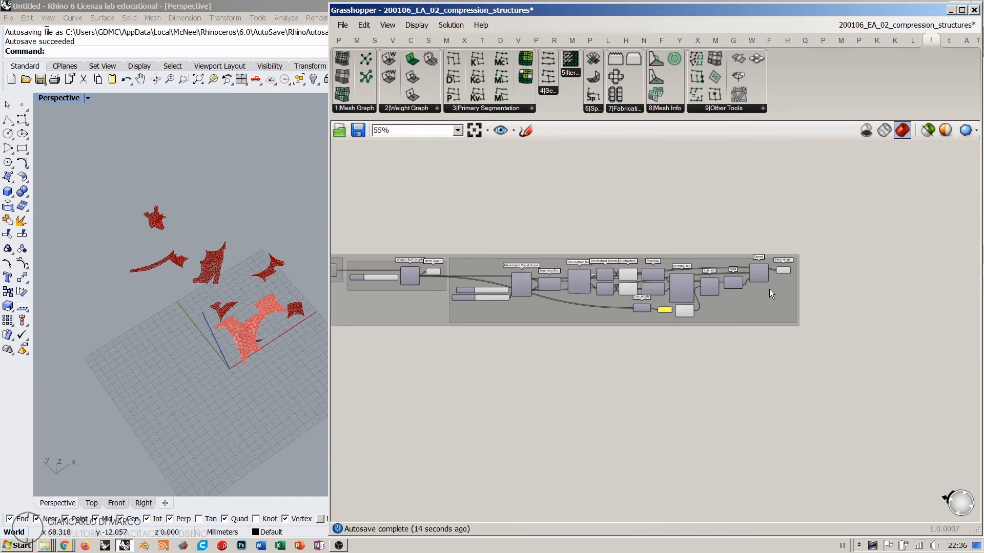
scroll(688, 311, "up", 4)
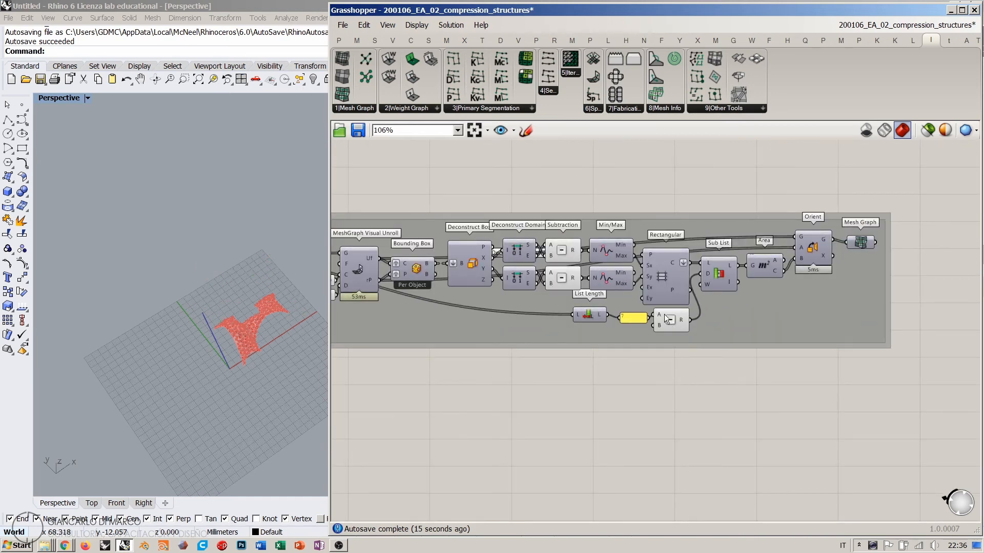
right_click_drag(404, 272, 606, 278)
left_click(637, 258)
key("ctrl+q")
right_click_drag(514, 326, 688, 328)
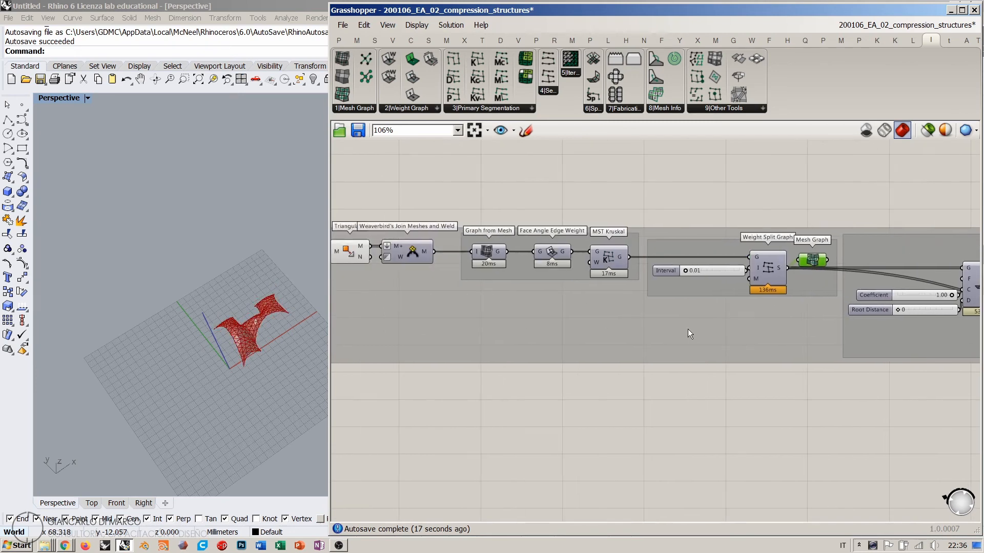
Hide the preview of the mesh graph group's Triangulate and show only the incoming Mesh parameter's preview
right_click_drag(388, 282, 616, 293)
scroll(570, 266, "up", 4)
left_click(574, 267)
key("ctrl+q")
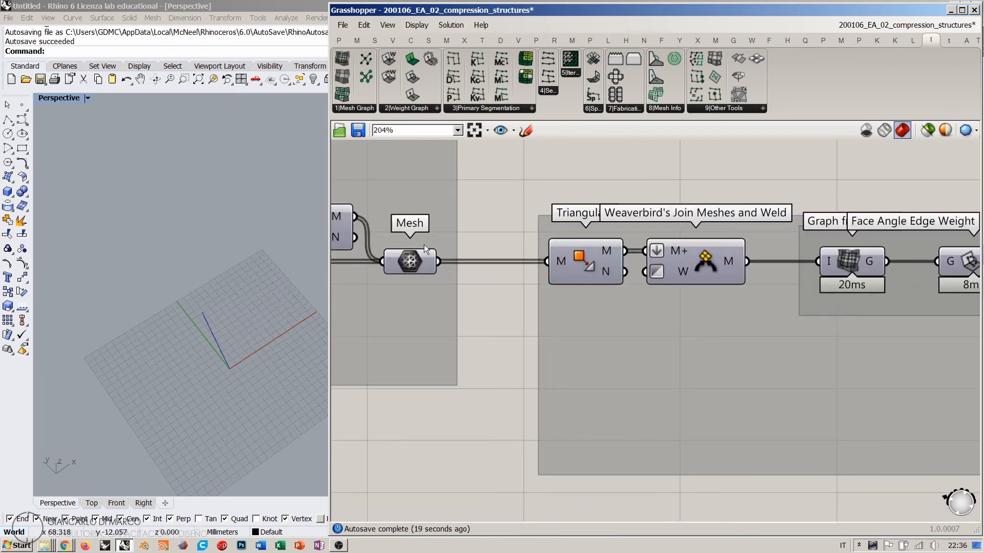
left_click(422, 257)
key("ctrl+q")
left_click(512, 287)
scroll(263, 329, "up", 5)
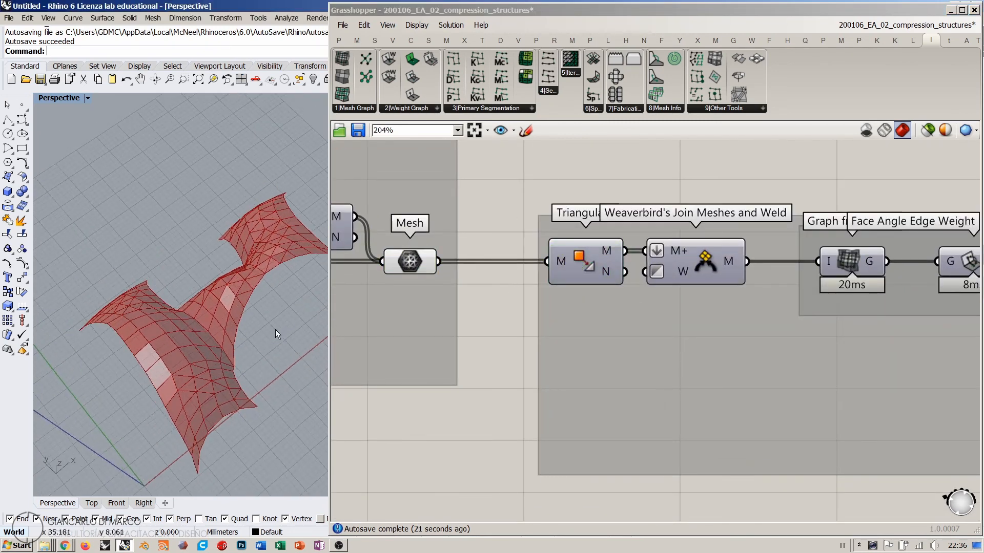
right_click_drag(546, 306, 457, 327)
scroll(461, 308, "down", 2)
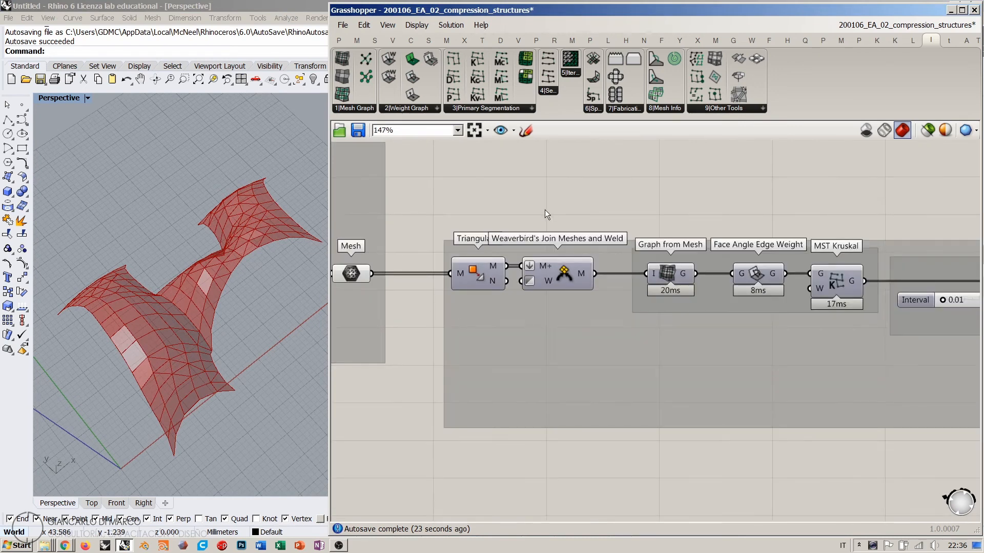
Move Triangulate away from Weaverbird's Join Meshes and Weld so that their labels no longer overlap
left_click_drag(475, 278, 452, 278)
left_click(490, 195)
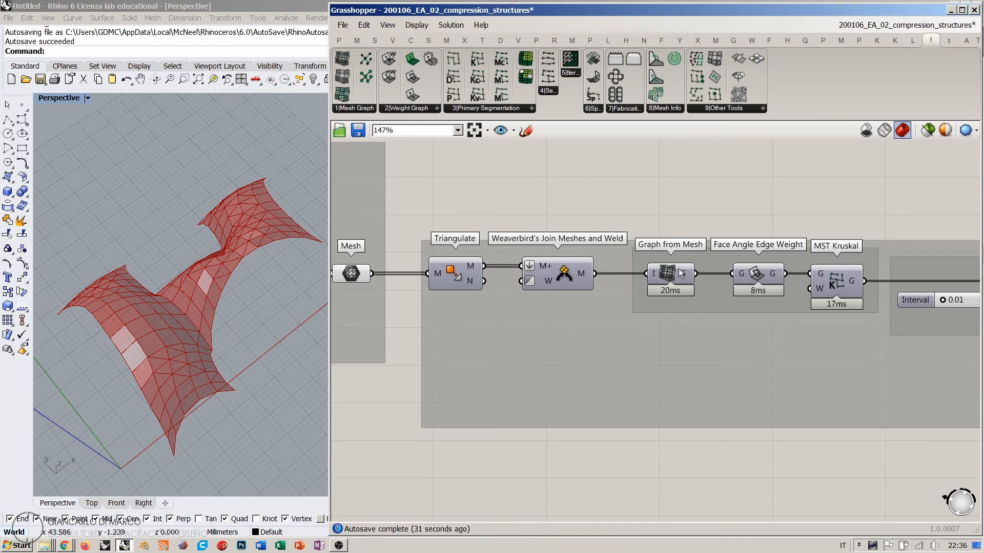
scroll(444, 260, "up", 2)
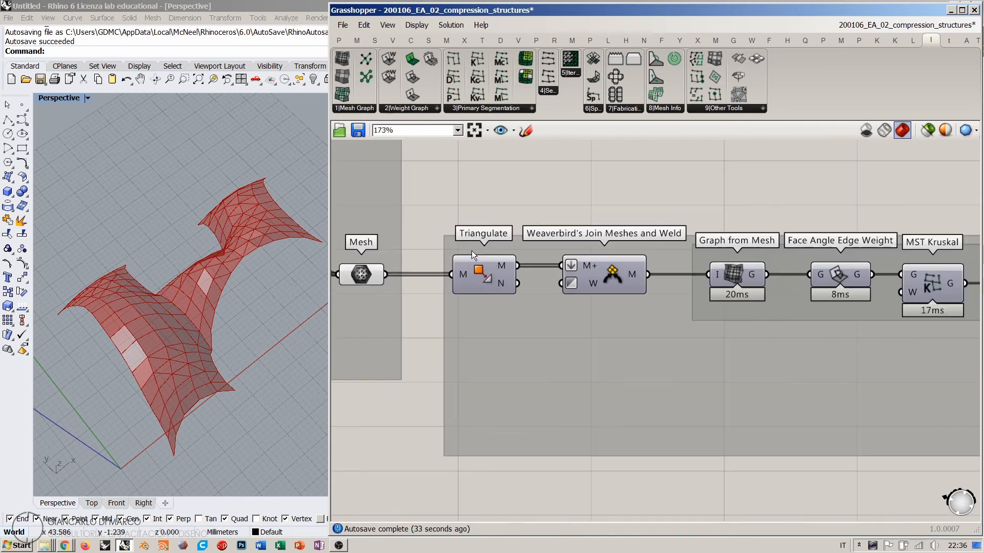
Hide the Mesh parameter's preview and show the preview of the mesh graph group's Triangulate
left_click(364, 280)
key("ctrl+q")
left_click(478, 272)
key("ctrl+q")
left_click(497, 180)
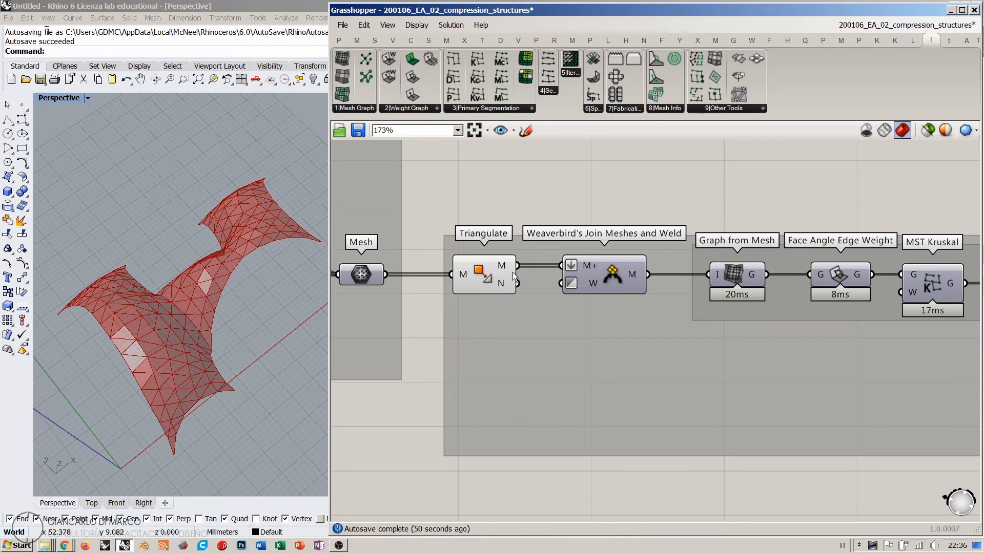
Shift Triangulate and Weaverbird's Join Meshes and Weld slightly towards the incoming Mesh parameter
left_click_drag(484, 276, 481, 276)
left_click(539, 276)
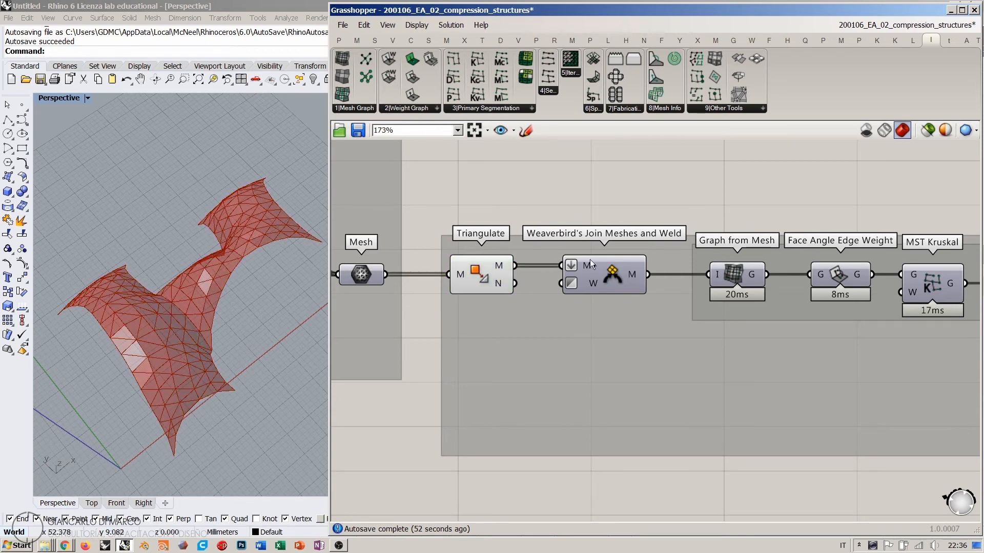
left_click_drag(604, 275, 601, 275)
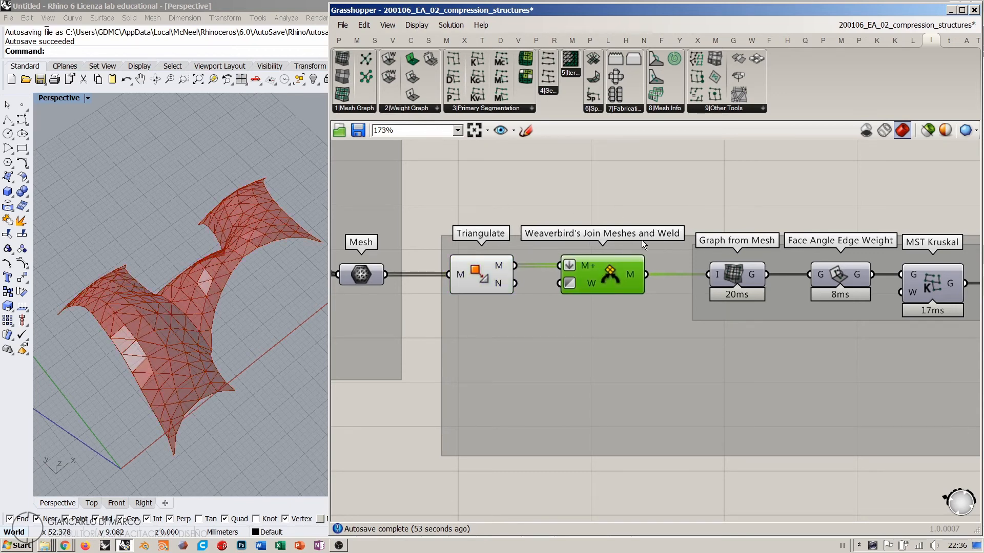
left_click(656, 240)
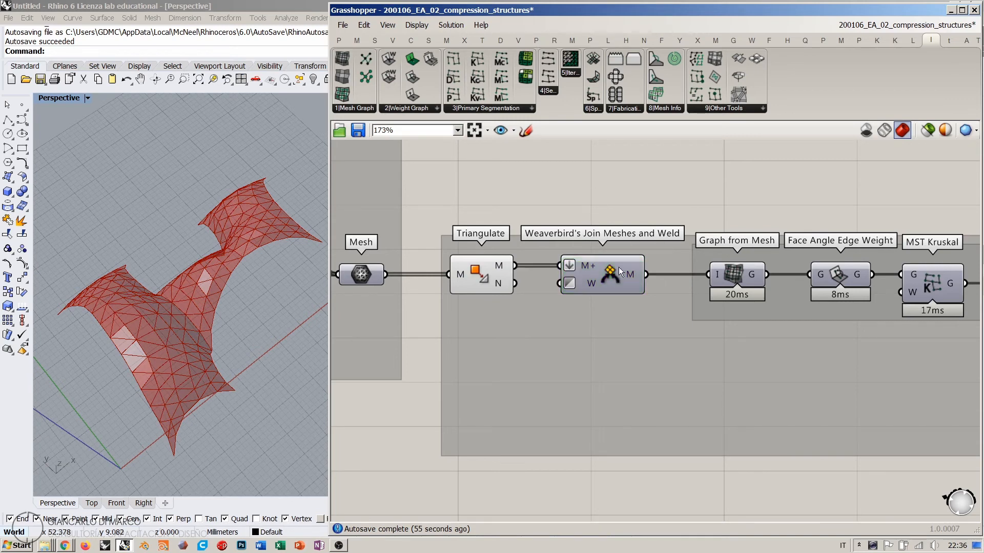
left_click_drag(711, 366, 713, 368)
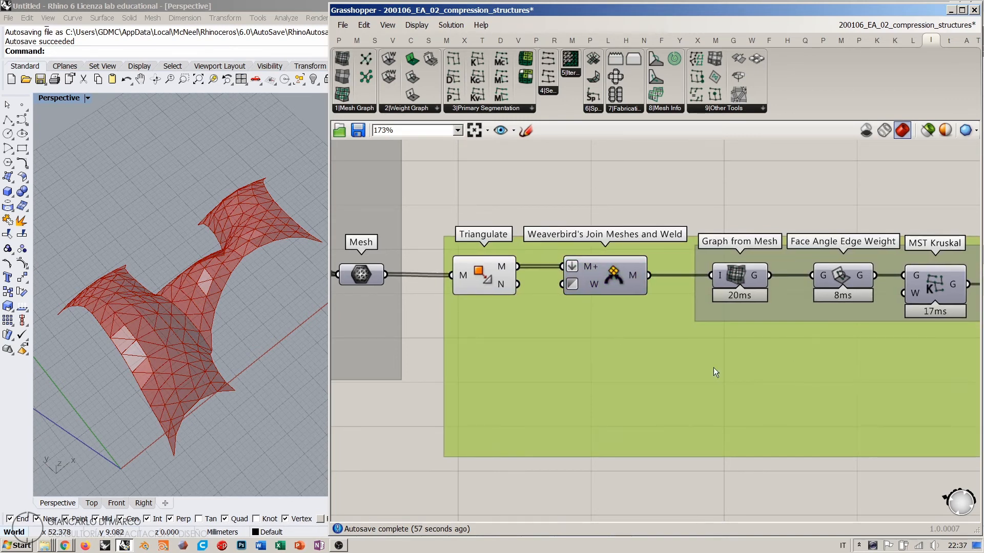
key("ctrl+z")
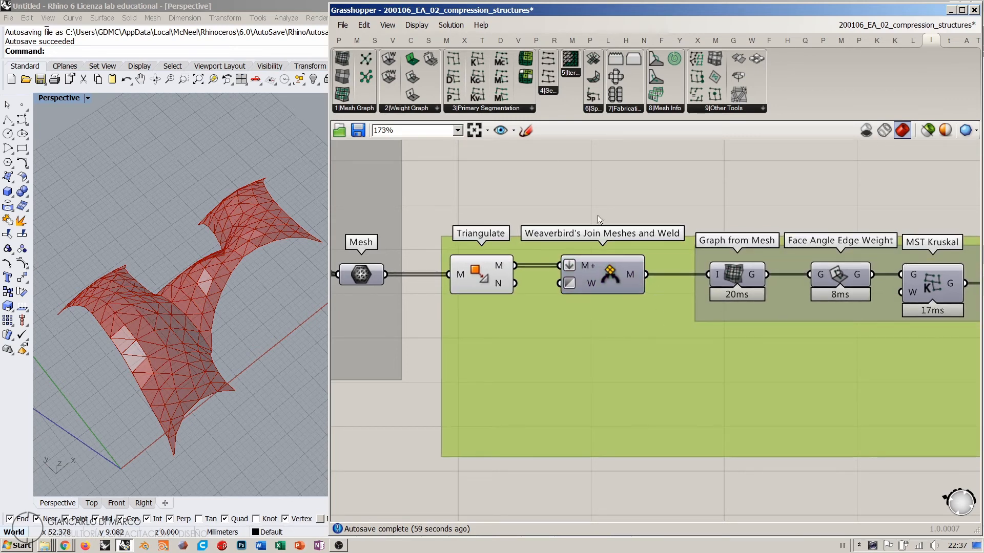
left_click(605, 192)
Examine how the disabled older definition runs from Clean Tree and PlanarityDisplay through Dispatch and Triangulate to Weaverbird's Join Meshes and Weld
right_click_drag(530, 324, 729, 287)
scroll(729, 288, "down", 7)
right_click_drag(485, 325, 769, 277)
right_click_drag(503, 292, 769, 257)
right_click_drag(556, 292, 670, 321)
scroll(702, 307, "up", 5)
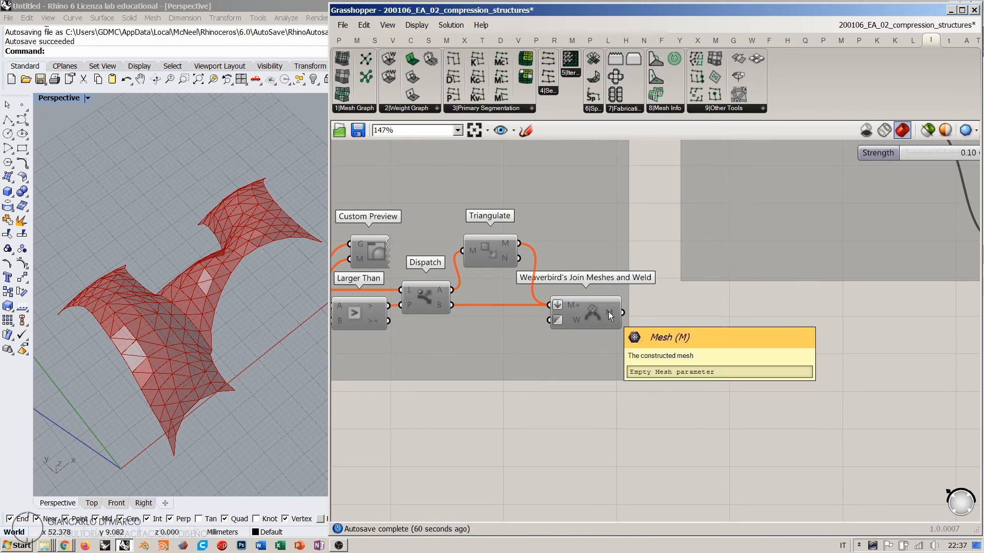
right_click_drag(594, 307, 489, 309)
scroll(391, 261, "down", 5)
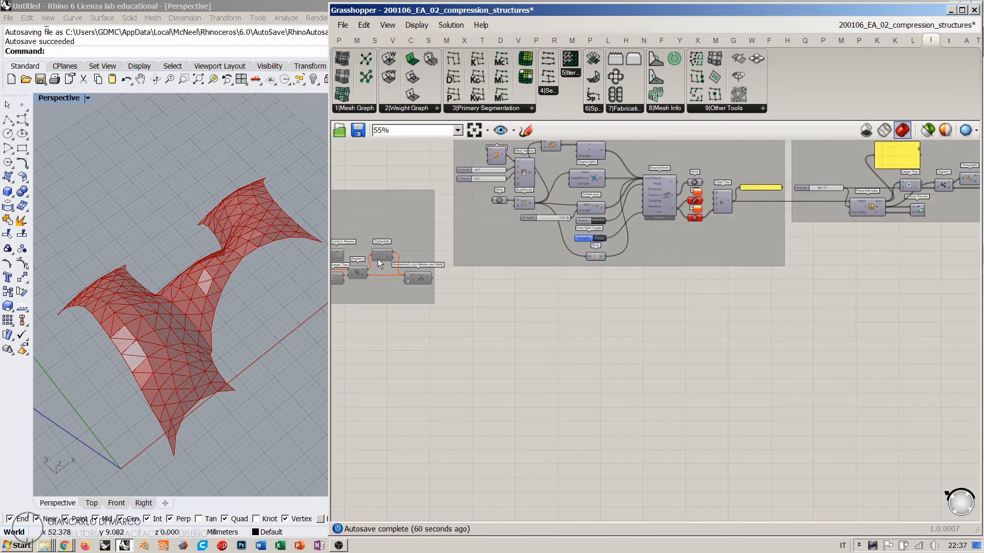
right_click_drag(391, 260, 626, 258)
scroll(521, 267, "up", 4)
right_click_drag(522, 273, 539, 276)
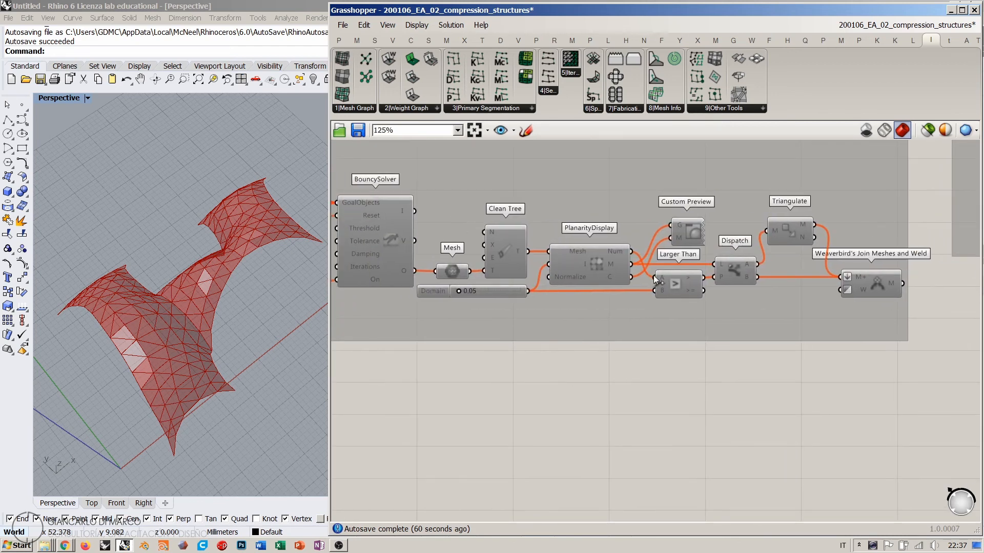
scroll(665, 275, "up", 1)
right_click_drag(660, 276, 644, 256)
left_click(462, 229)
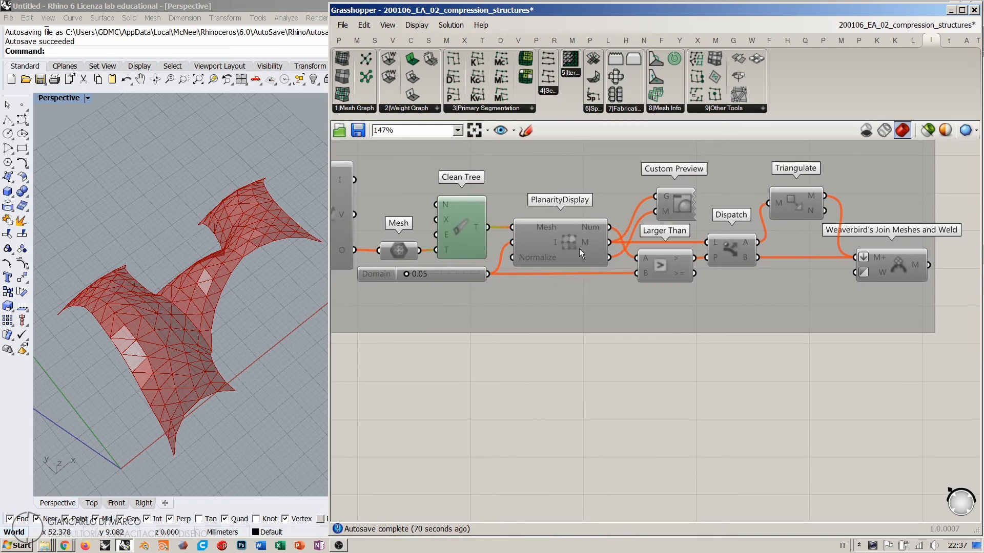
right_click_drag(497, 238, 437, 245)
Return to the mesh graph group and inspect the data in Triangulate's M output and the incoming Mesh parameter
scroll(437, 245, "down", 8)
right_click_drag(814, 222, 579, 268)
right_click_drag(783, 260, 553, 273)
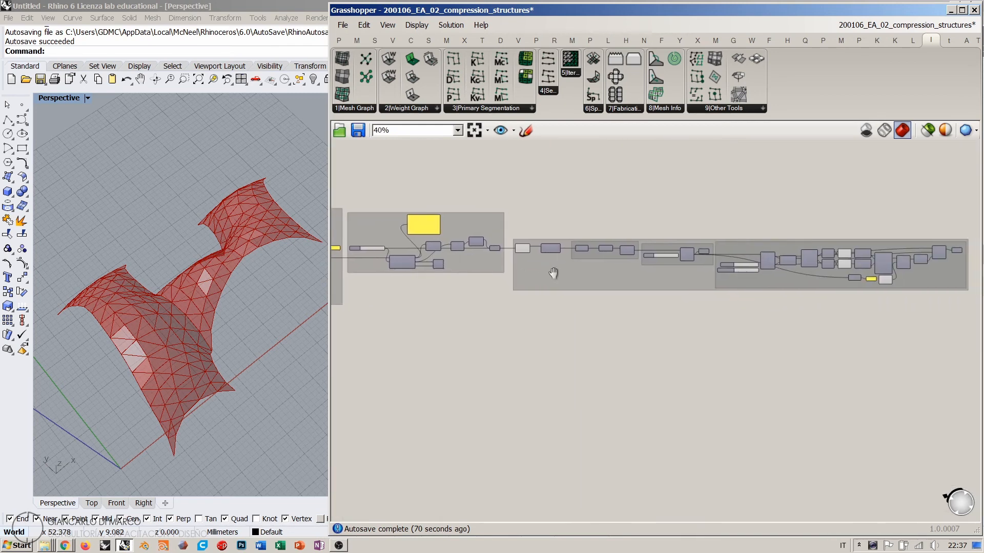
scroll(518, 259, "up", 7)
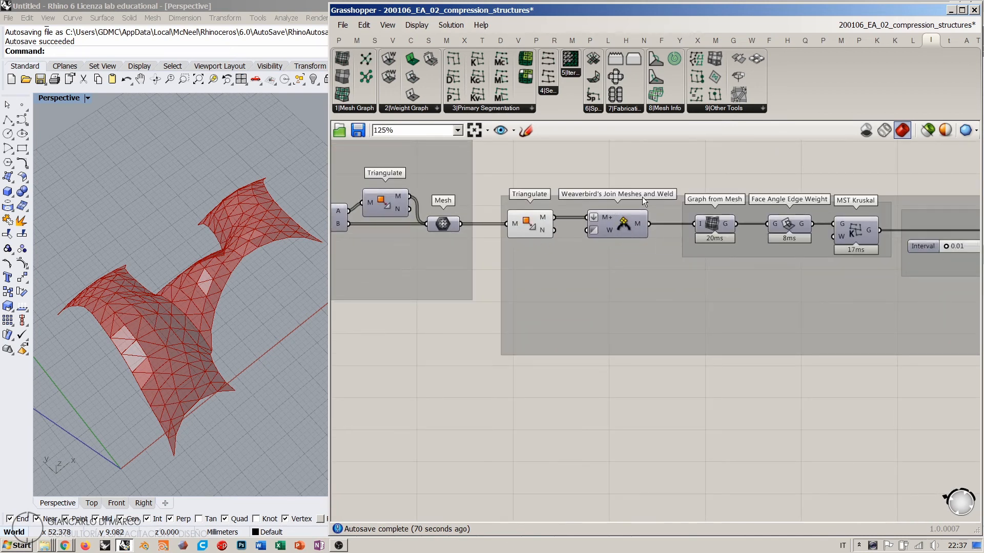
mouse_move(542, 216)
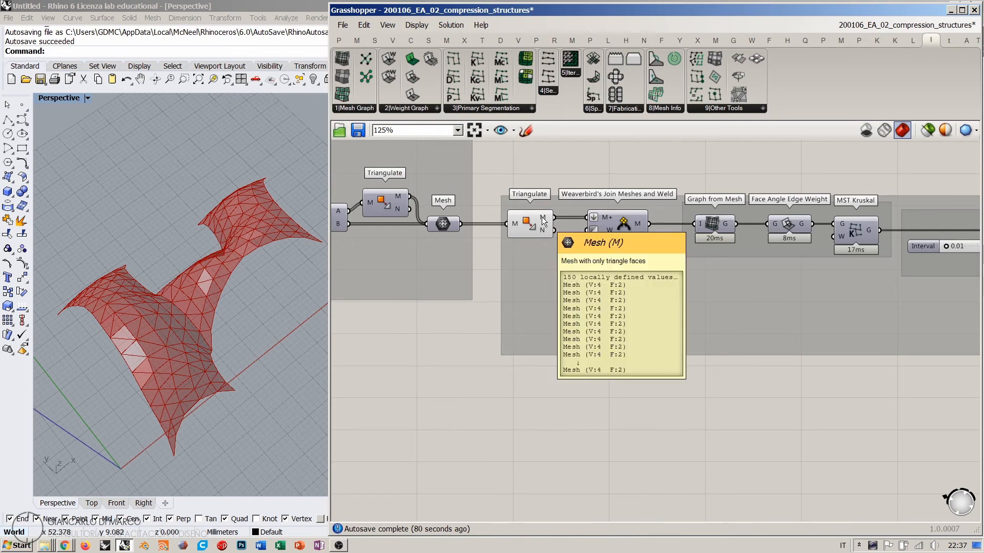
mouse_move(451, 224)
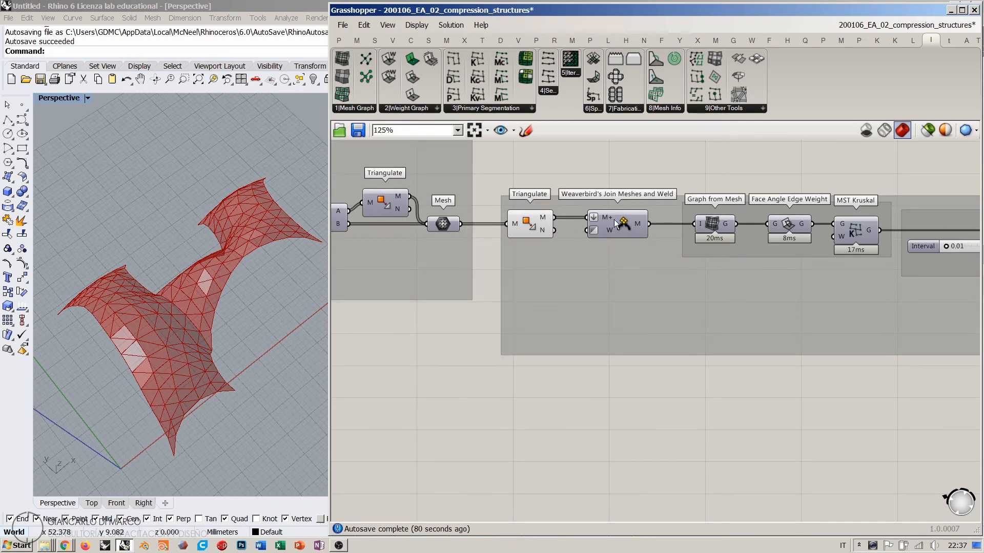
Hide the preview of the Triangulate component in the mesh graph group
left_click(524, 224)
key("ctrl+q")
right_click_drag(653, 228, 606, 235)
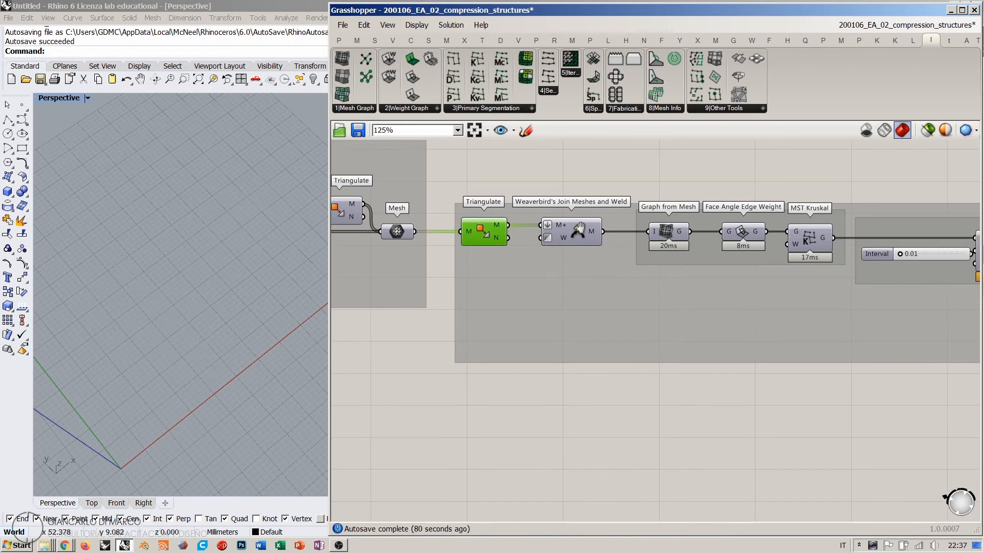
Briefly preview the result of Weaverbird's Join Meshes and Weld, read its description, and hide it again
left_click(580, 233)
key("ctrl+q")
mouse_move(580, 233)
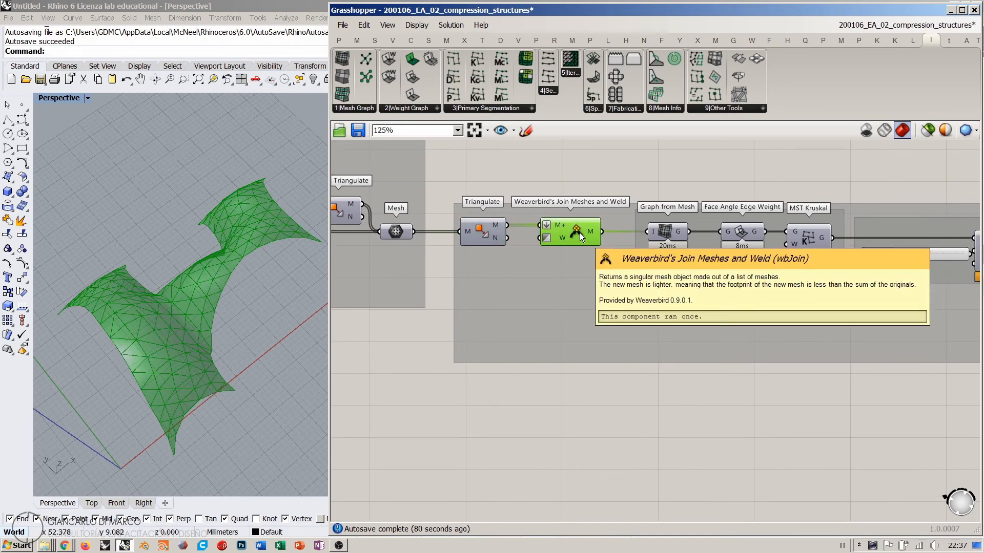
key("ctrl+q")
left_click(653, 260)
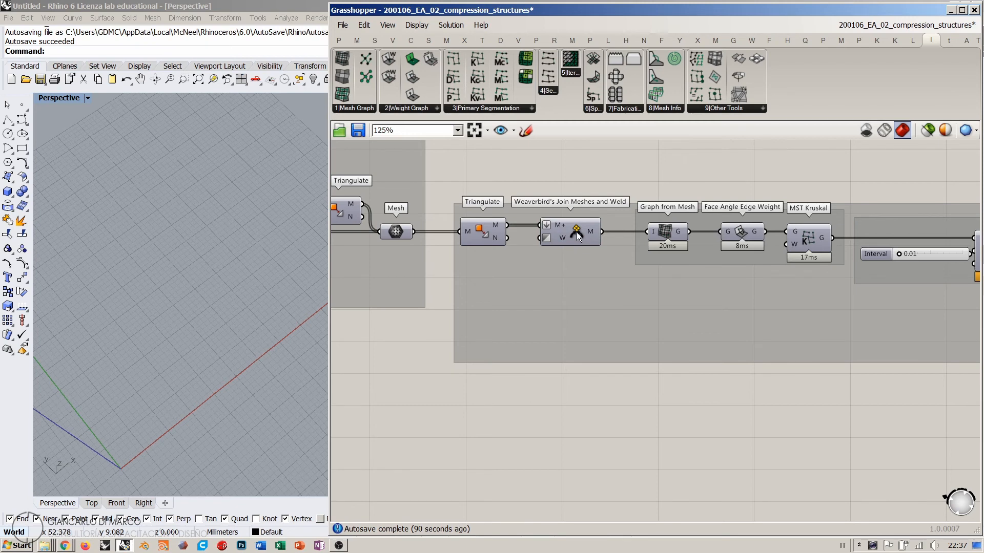
Look up Graph from Mesh among the 1|Mesh Graph components and show the preview of the one in the definition
right_click_drag(673, 195, 566, 180)
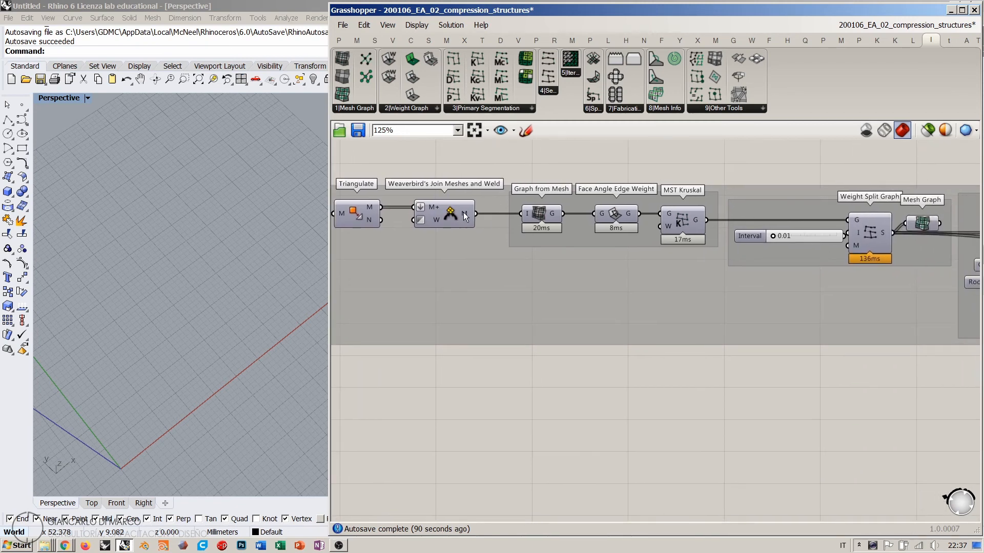
scroll(515, 189, "up", 3)
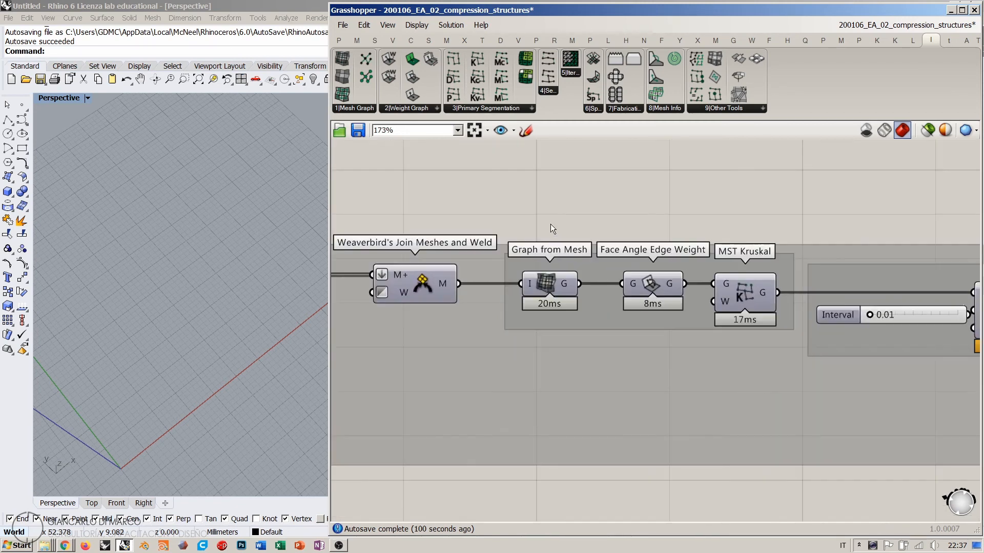
left_click(366, 109)
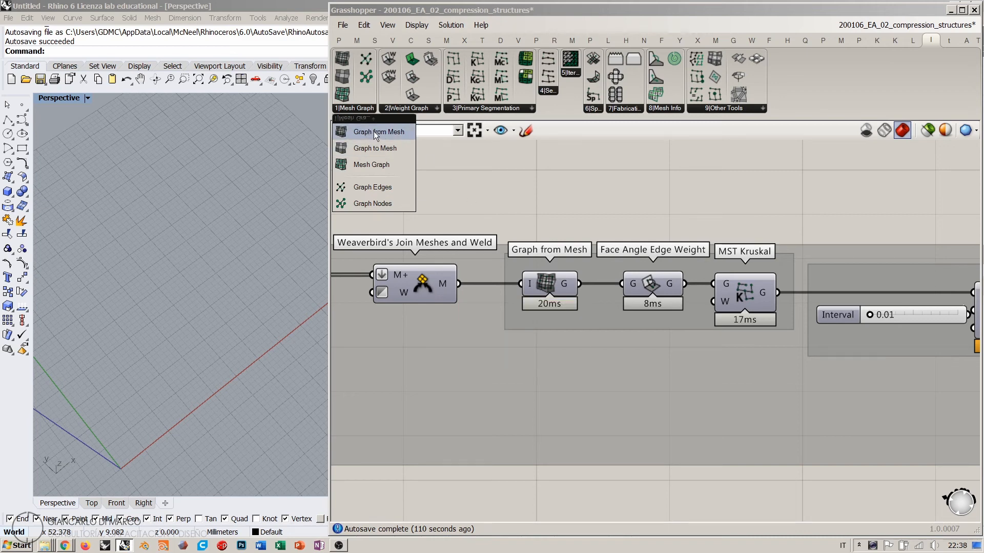
left_click(547, 287)
key("ctrl+q")
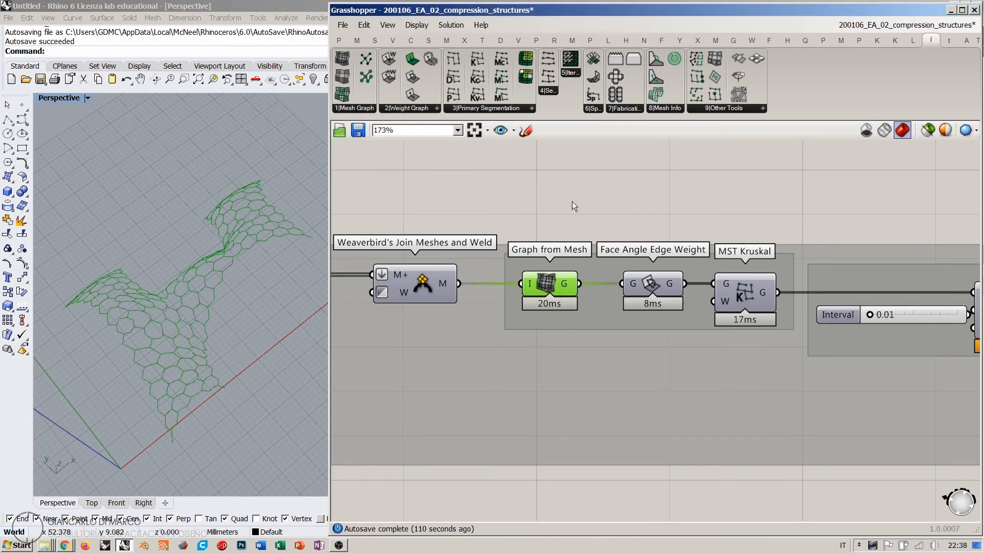
left_click(572, 202)
Show the preview of Weaverbird's Join Meshes and Weld and highlight it to compare the welded mesh with its graph up close
right_click_drag(266, 308, 218, 307)
left_click(422, 287)
key("ctrl+q")
left_click(479, 216)
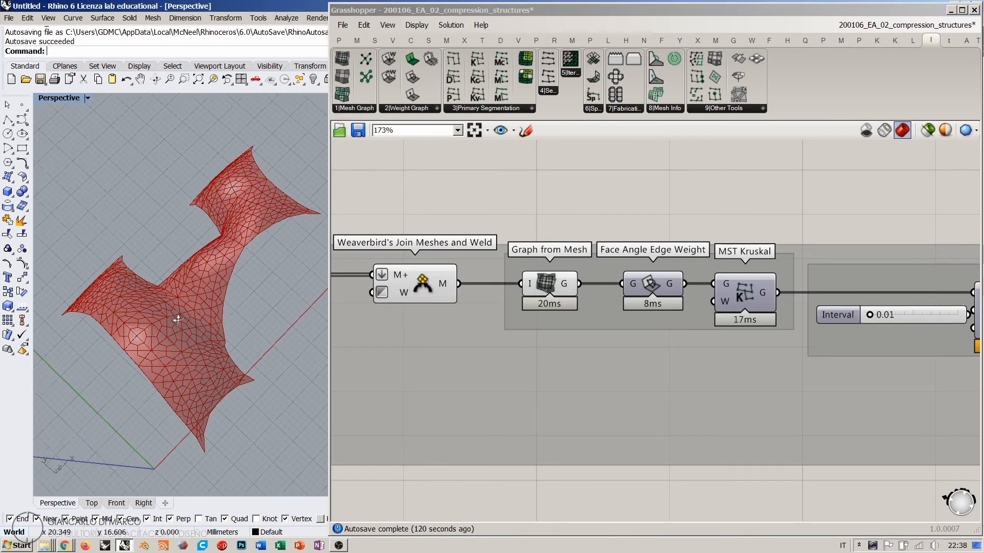
scroll(205, 336, "up", 5)
mouse_move(205, 336)
right_mouse_down()
mouse_move(207, 304)
mouse_move(220, 297)
mouse_move(203, 335)
mouse_move(197, 321)
right_mouse_up()
left_click(412, 288)
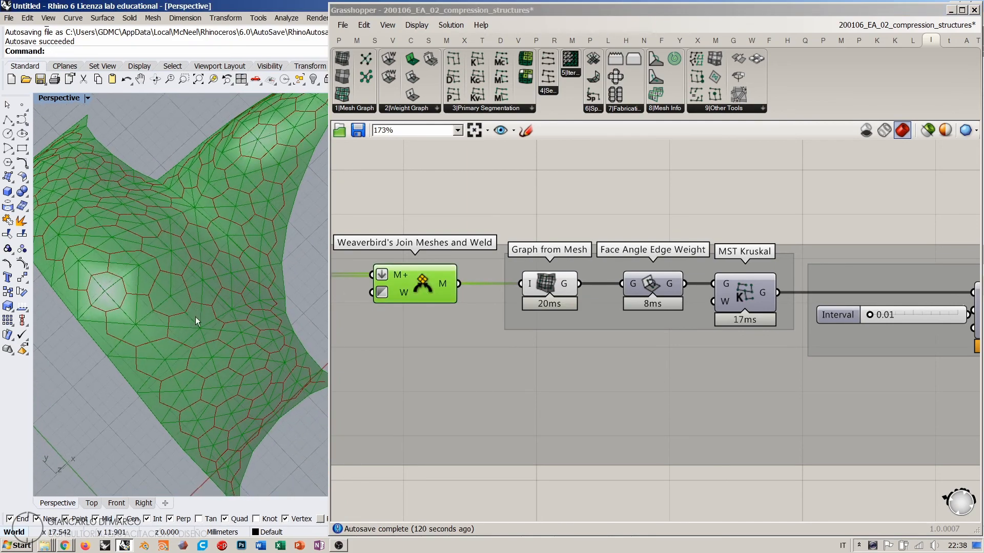
Examine the graph lines against the welded mesh faces up close and from several angles along the shell
scroll(156, 303, "up", 3)
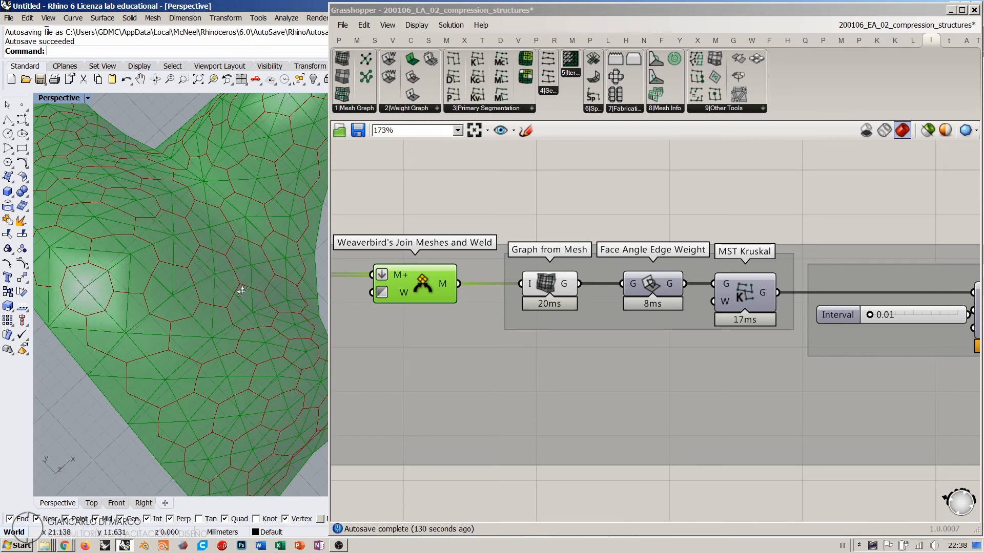
right_click_drag(241, 291, 244, 235)
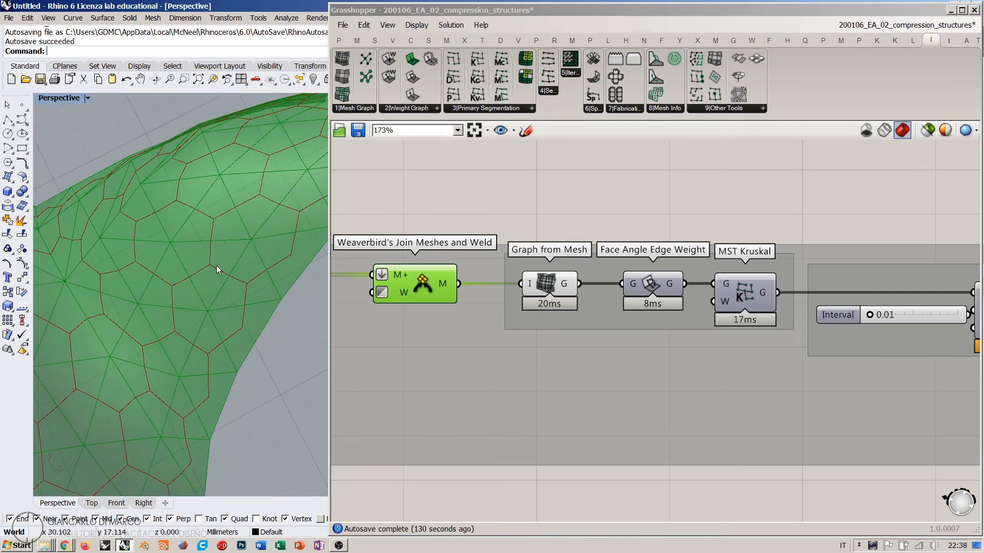
scroll(190, 269, "down", 5)
mouse_move(232, 242)
right_mouse_down()
mouse_move(260, 219)
mouse_move(241, 232)
mouse_move(255, 239)
mouse_move(238, 238)
mouse_move(223, 263)
mouse_move(240, 253)
right_mouse_up()
scroll(230, 247, "up", 10)
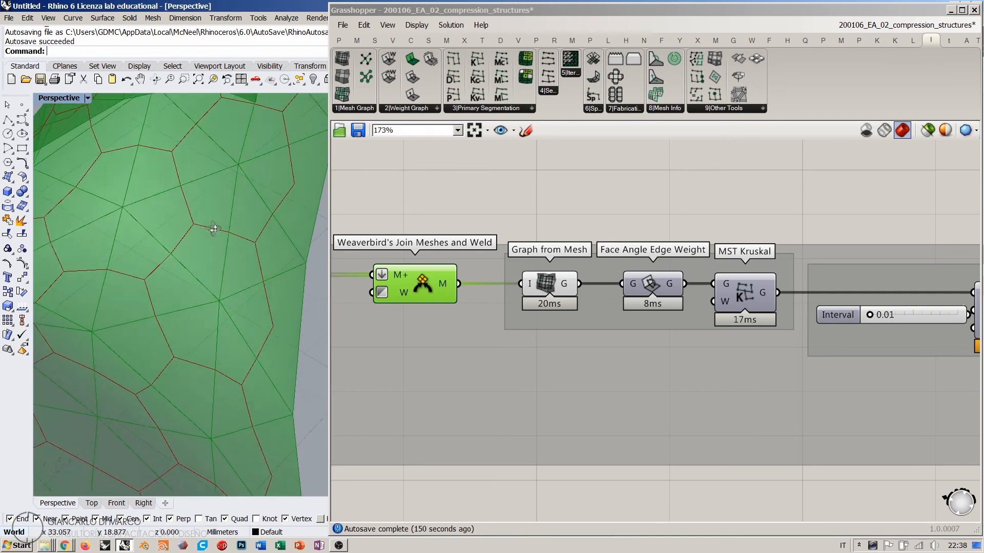
scroll(210, 238, "down", 5)
right_click_drag(245, 211, 169, 244)
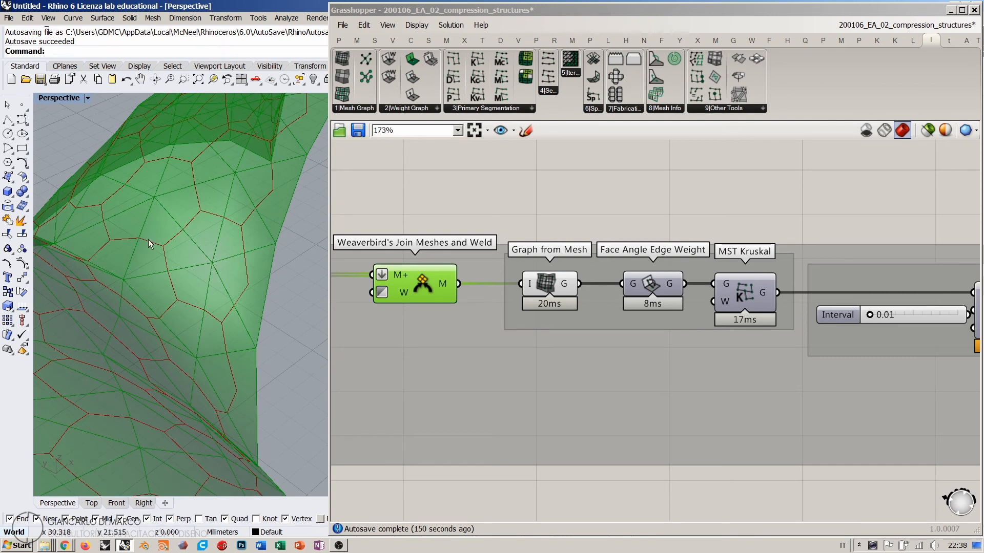
scroll(199, 242, "down", 6)
right_click_drag(199, 242, 226, 211)
scroll(131, 223, "up", 8)
scroll(162, 243, "down", 9)
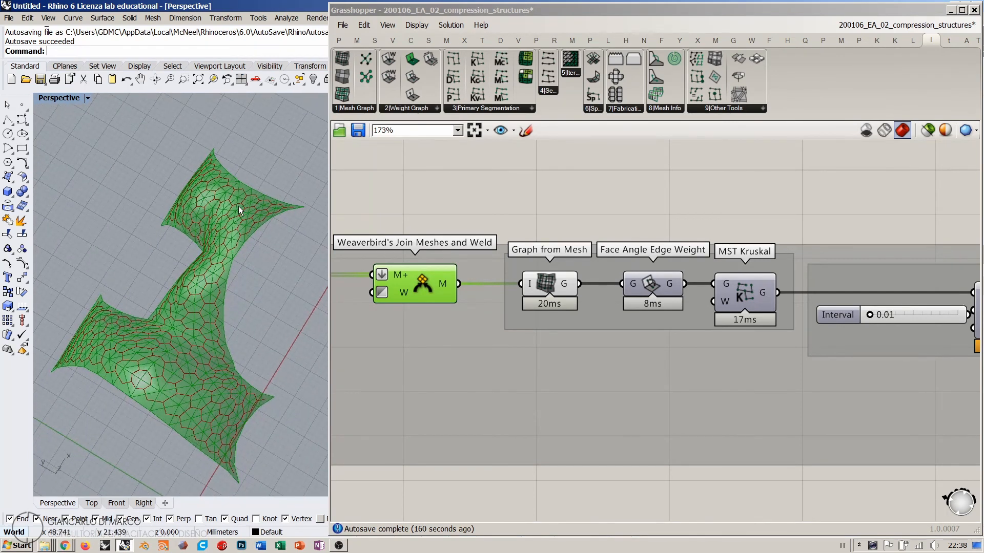
Hide the preview of the Graph from Mesh component
left_click(546, 282)
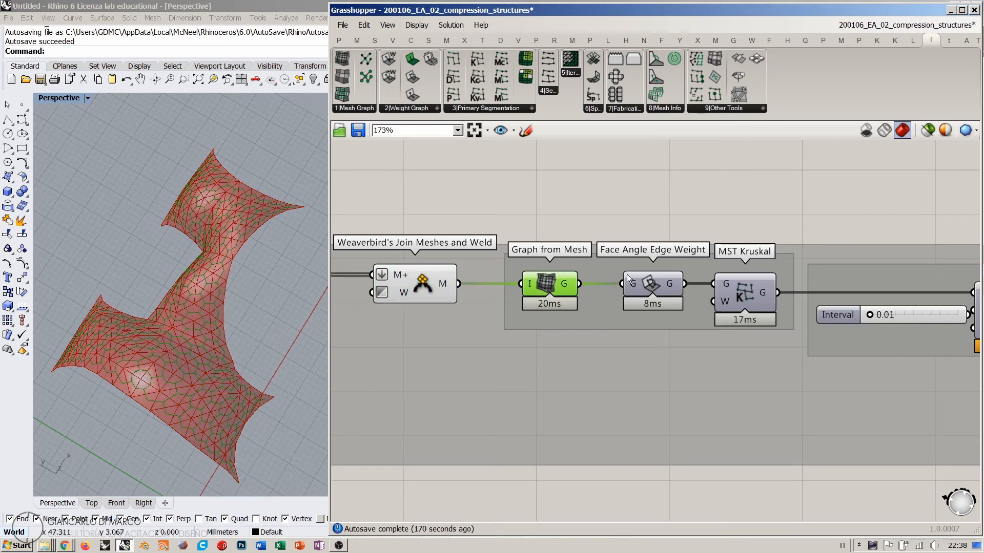
left_click(624, 272)
right_click_drag(661, 300, 559, 295)
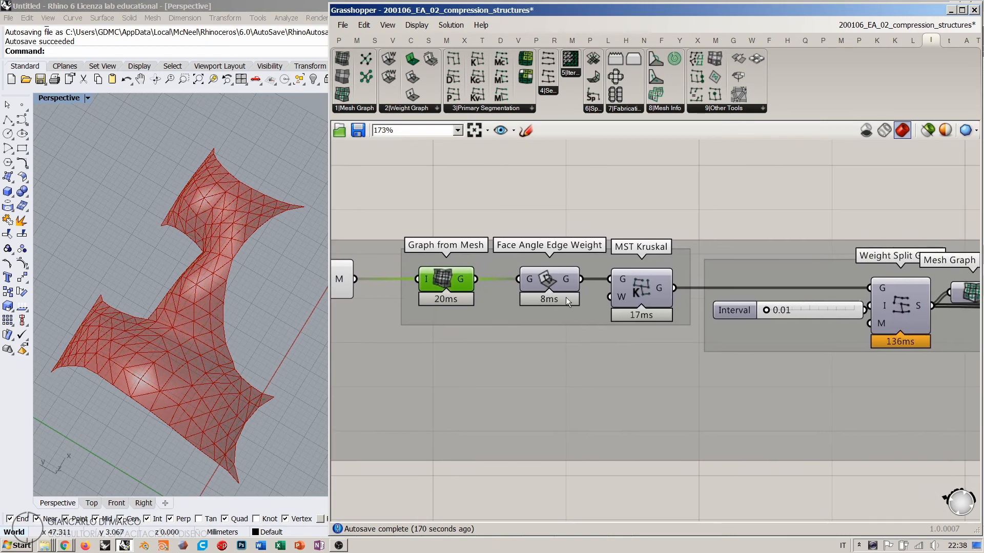
Look up Face Angle Edge Weight among the 2|Weight Graph components and locate it in the definition
scroll(543, 277, "up", 2)
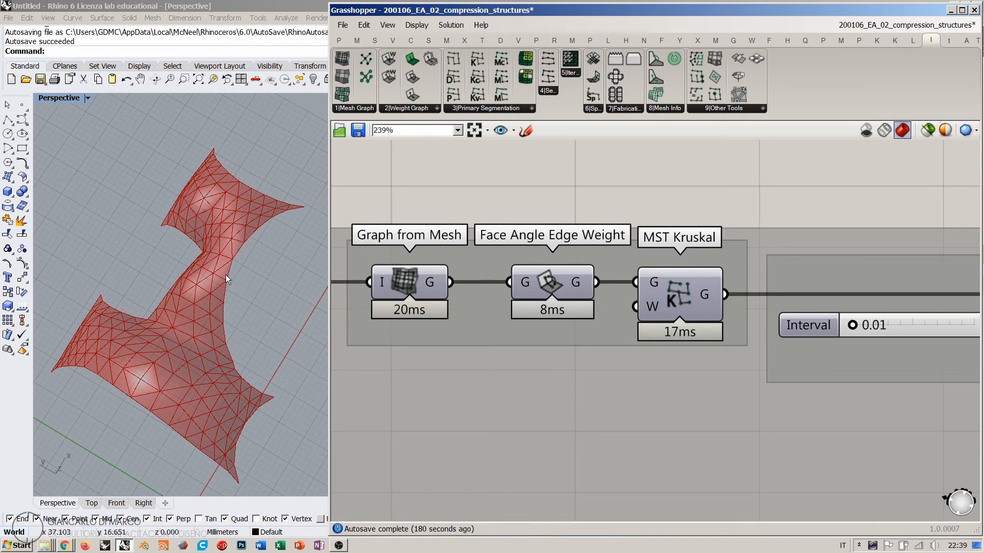
left_click(375, 273)
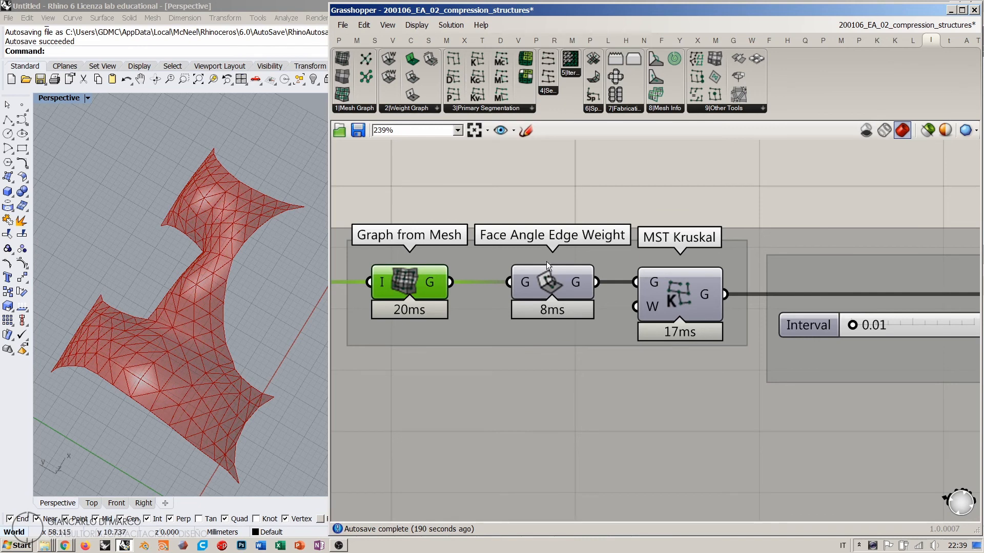
left_click(552, 288)
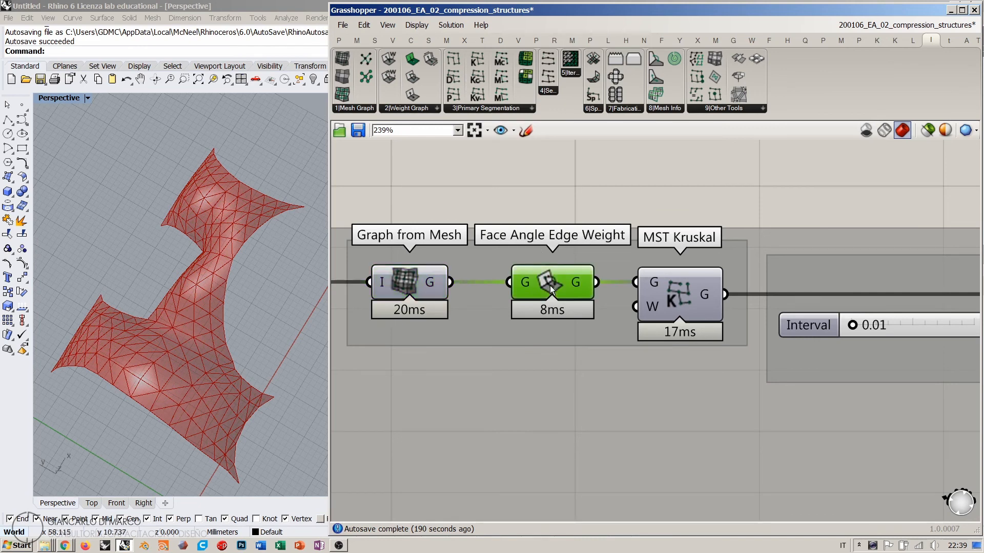
left_click(417, 107)
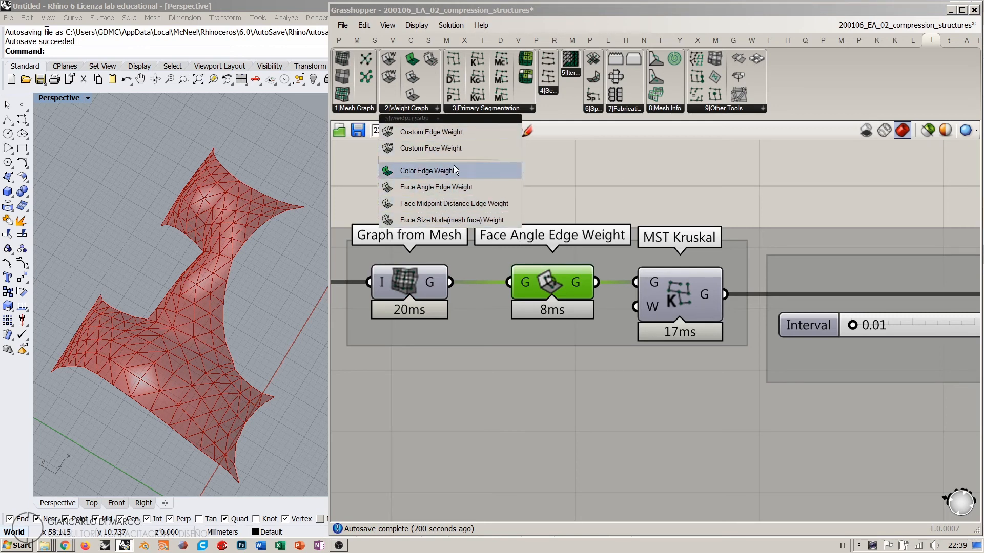
left_click(599, 177)
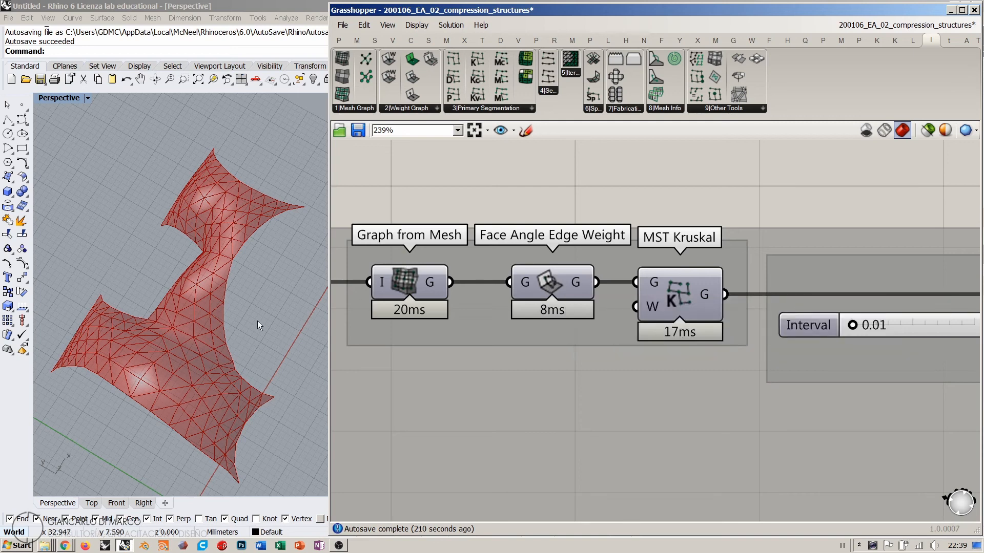
Read the description of the MeshGraph output of Face Angle Edge Weight
mouse_move(193, 343)
right_mouse_down()
mouse_move(204, 368)
mouse_move(209, 337)
right_mouse_up()
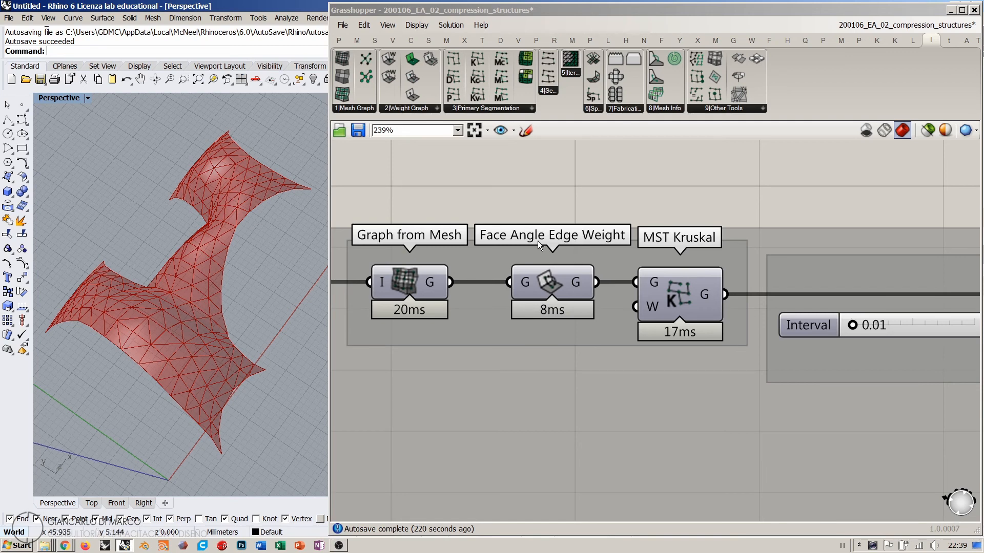
left_click(552, 282)
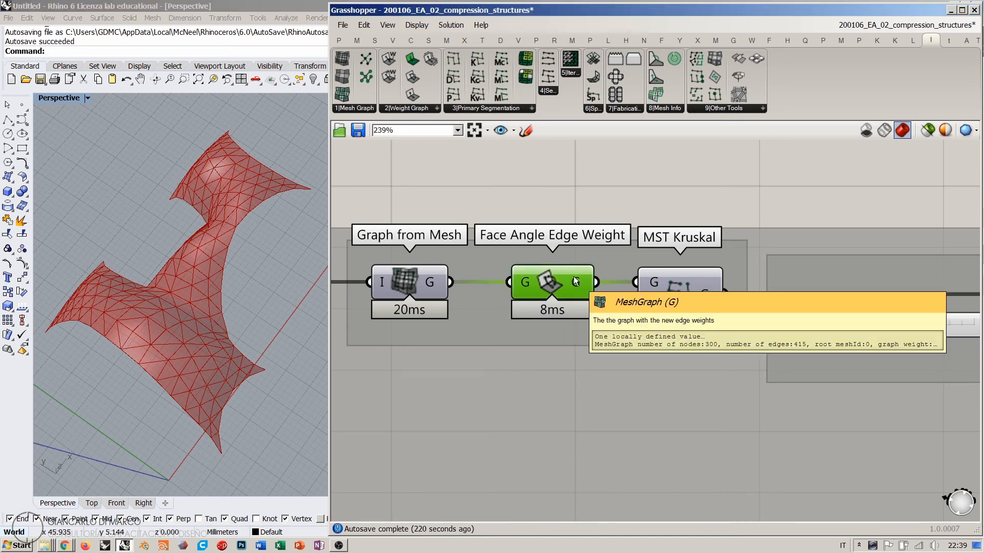
left_click(582, 192)
Show the preview of Face Angle Edge Weight and view its graph nodes and edges over the shell's narrow neck
right_click_drag(156, 310, 262, 285)
left_click(550, 283)
scroll(175, 353, "up", 6)
scroll(213, 281, "down", 5)
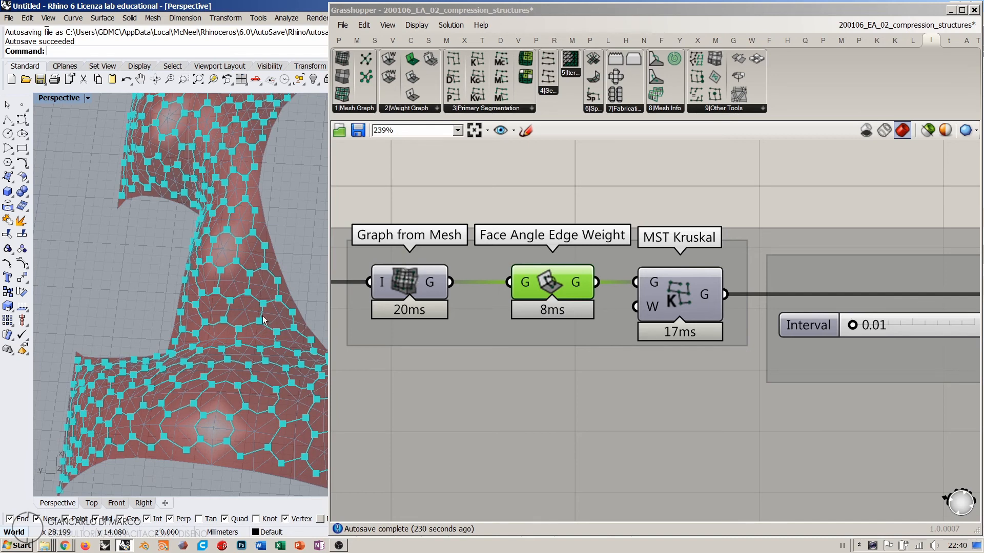
scroll(264, 307, "up", 6)
scroll(249, 299, "up", 3)
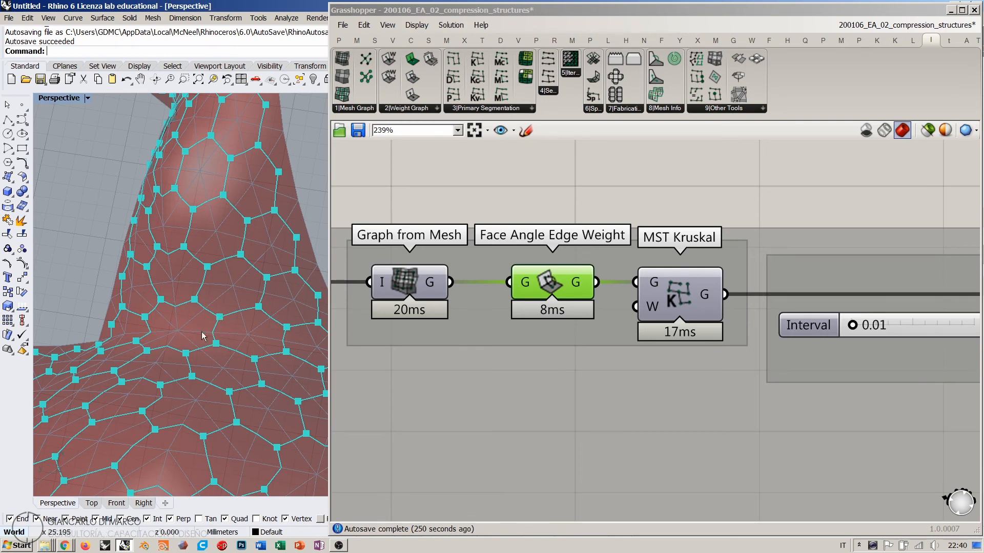
Inspect the face-angle weighted graph up close at the shell's inner corner and hide its preview again
scroll(236, 316, "down", 8)
right_click_drag(236, 317, 169, 354)
scroll(262, 235, "up", 8)
scroll(262, 235, "down", 6)
right_click_drag(262, 235, 187, 248)
scroll(211, 280, "up", 6)
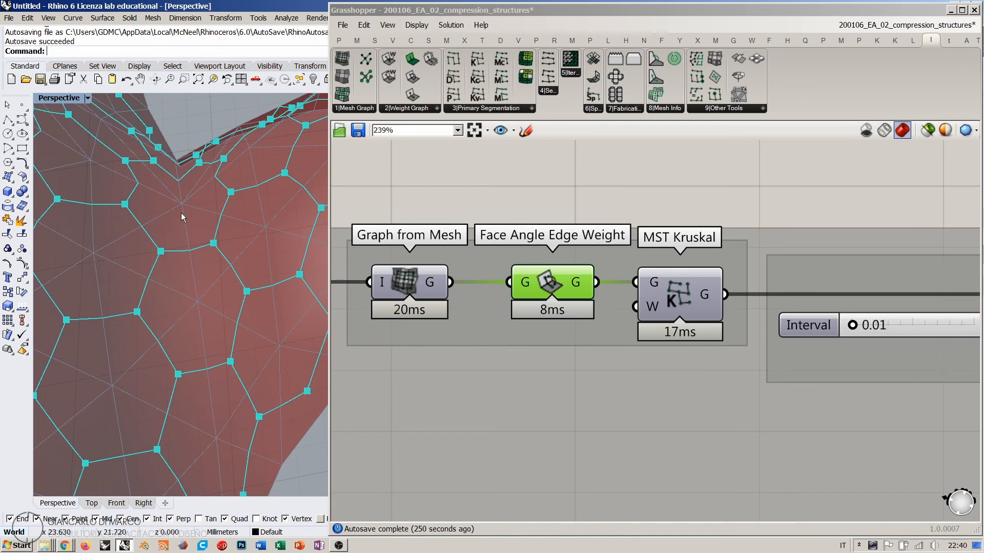
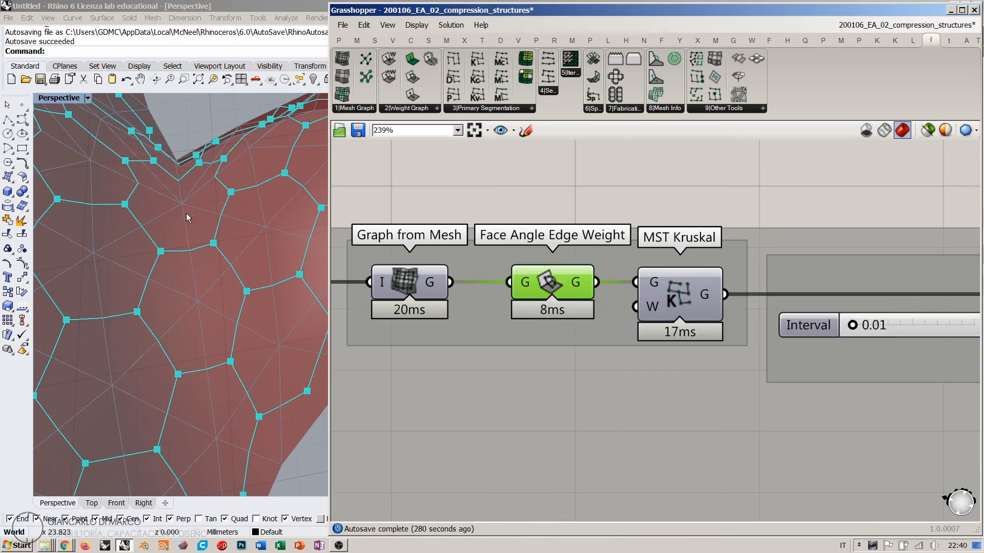
key("ctrl+q")
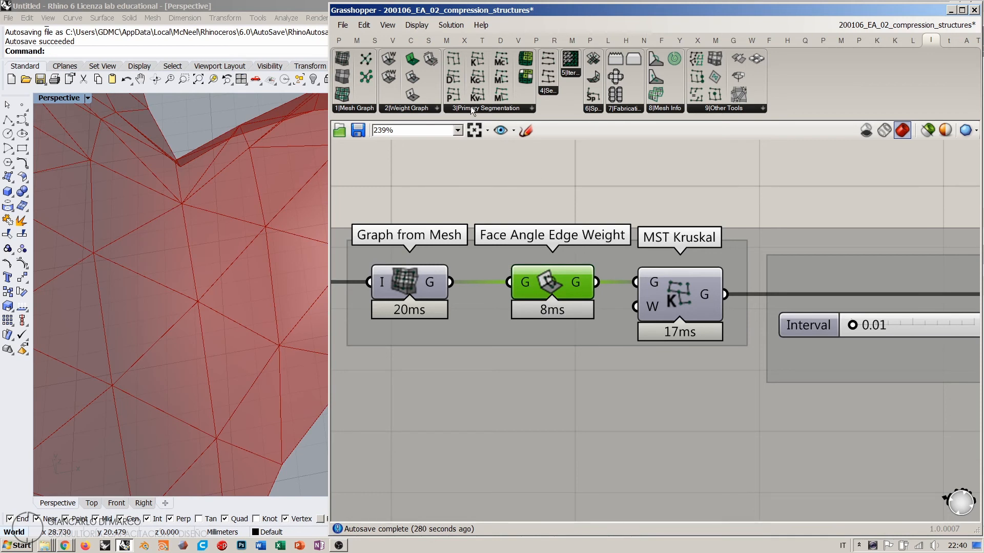
Show the preview of MST Kruskal, the component fed by Face Angle Edge Weight, on the shell
left_click(684, 294)
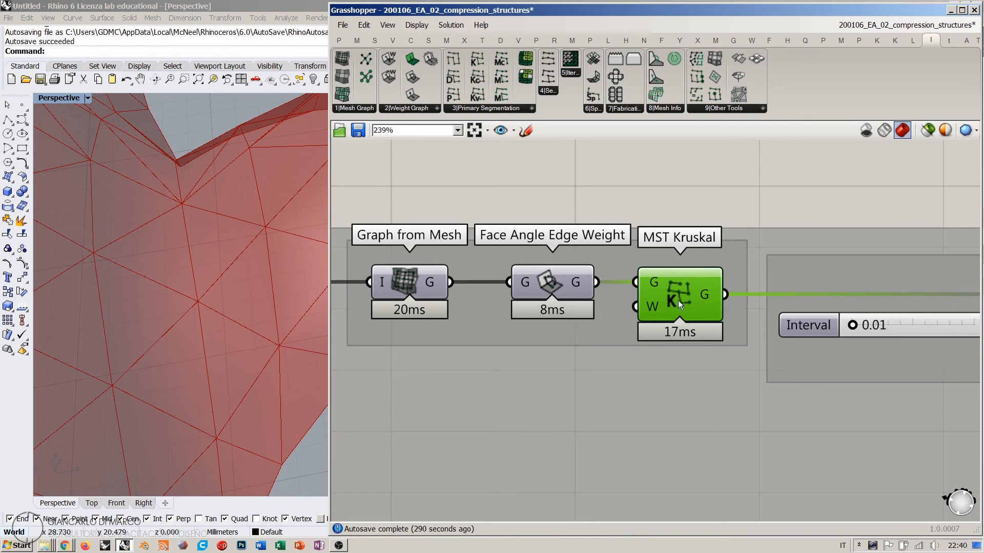
scroll(213, 271, "down", 5)
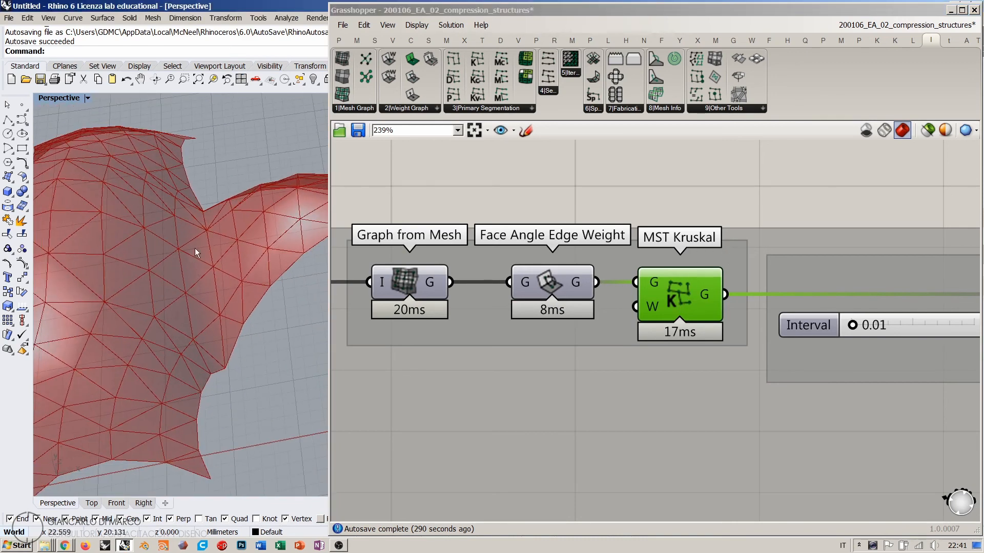
left_click(552, 279)
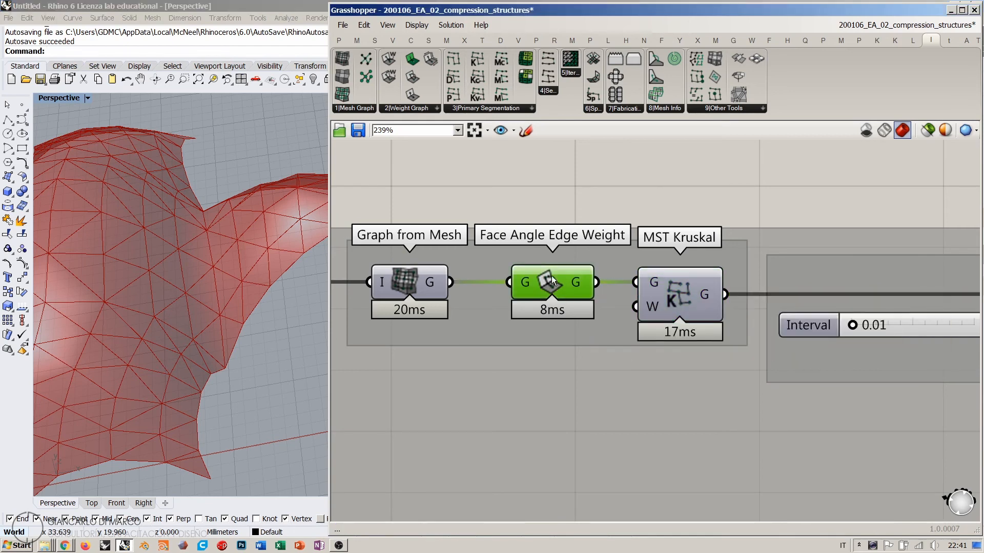
left_click(678, 292)
right_click_drag(217, 308, 118, 221)
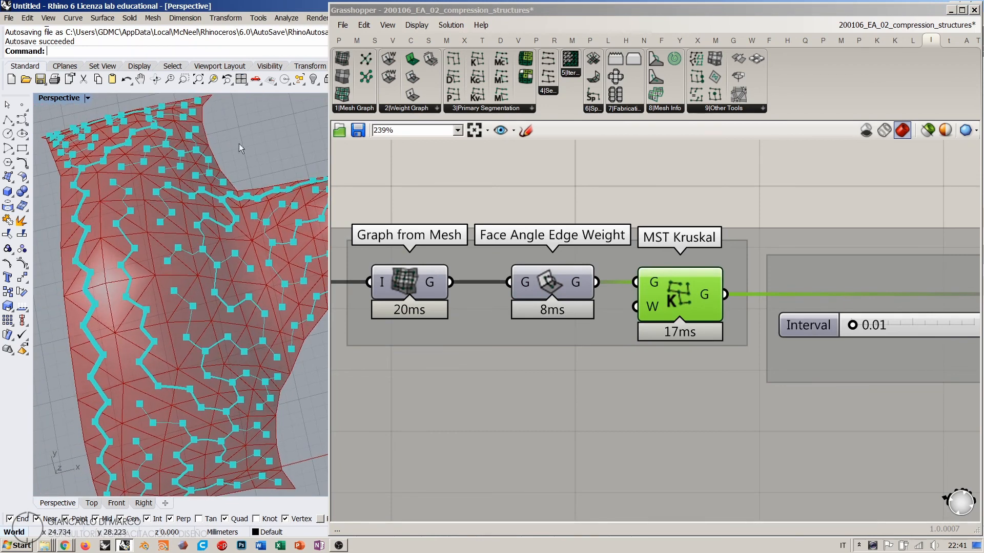
Examine the thick and thin branches of the Kruskal spanning tree over the wide end of the shell
right_click_drag(233, 246, 222, 260)
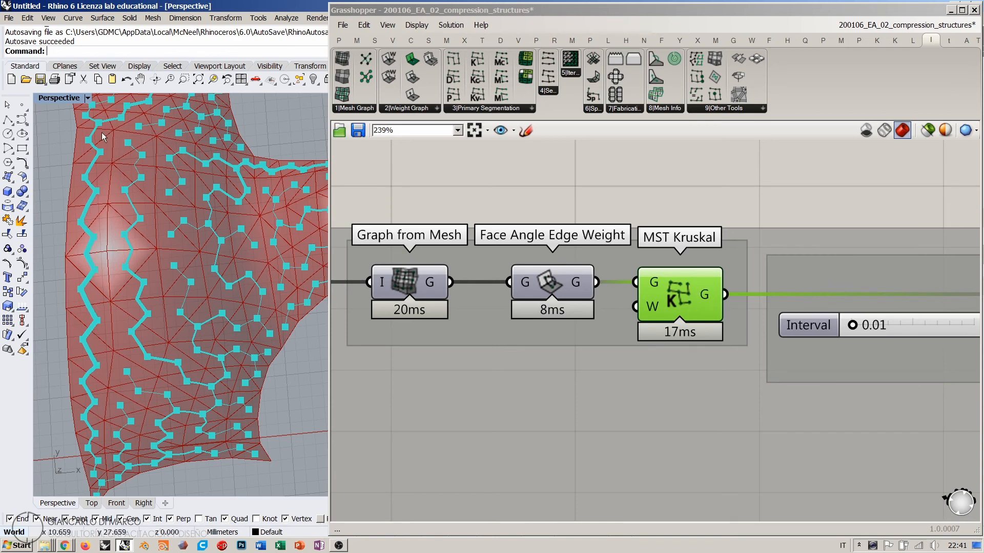
right_click_drag(97, 394, 200, 283)
scroll(224, 354, "up", 5)
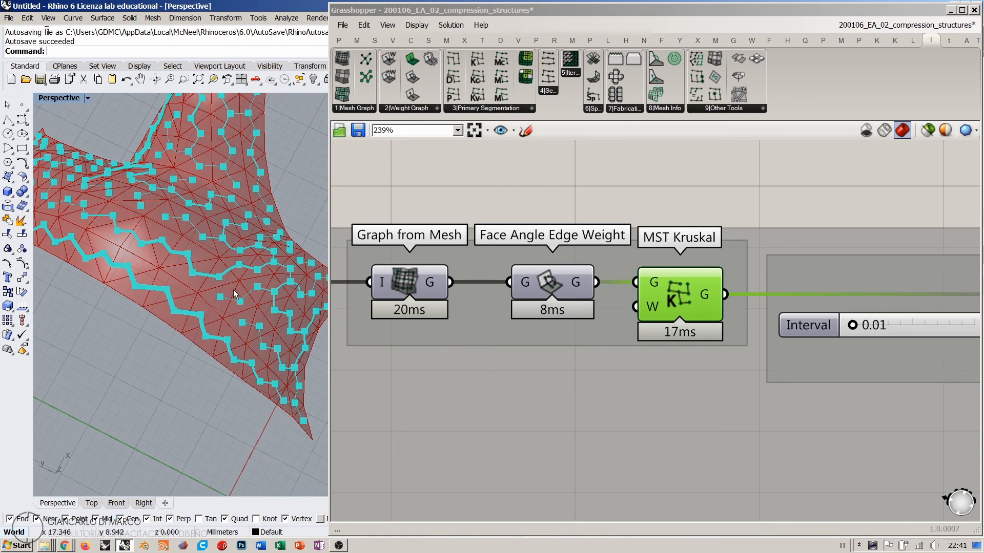
right_click_drag(184, 279, 221, 304)
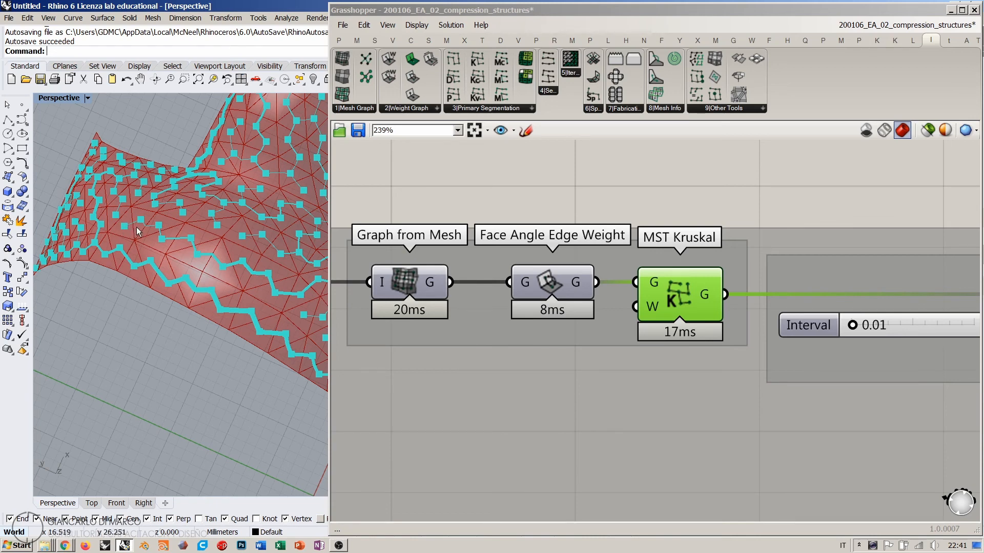
right_click_drag(154, 238, 127, 240, "shift")
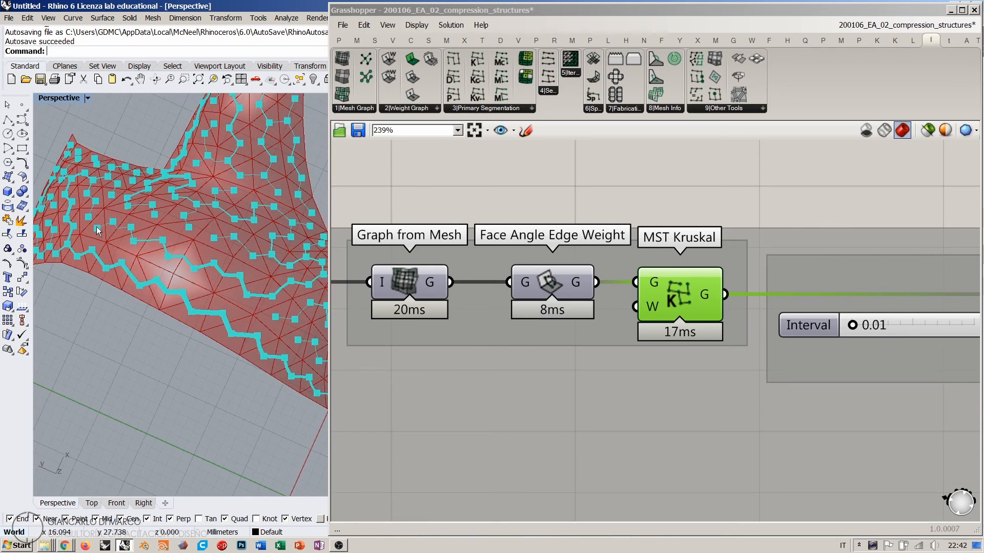
right_click_drag(207, 276, 224, 291)
scroll(239, 283, "down", 5)
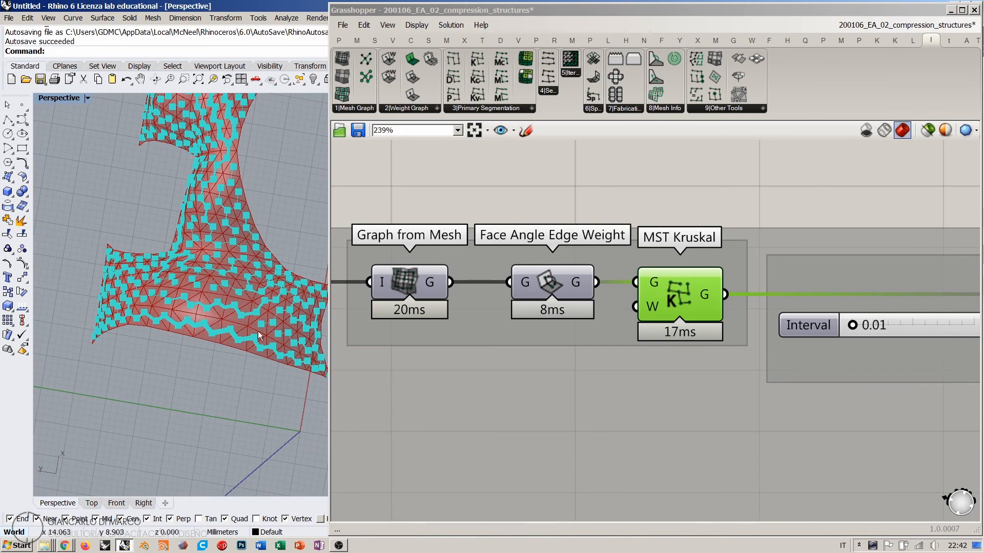
Follow the spanning tree branches through the neck to the far end of the shell and review the whole tree
right_click_drag(258, 332, 218, 335)
right_click_drag(231, 335, 197, 321, "shift")
scroll(254, 294, "up", 4)
scroll(255, 294, "up", 2)
right_click_drag(255, 294, 215, 400, "shift")
scroll(270, 310, "up", 3)
right_click_drag(270, 311, 207, 441, "shift")
right_click_drag(177, 198, 154, 411, "shift")
scroll(235, 272, "down", 3)
right_click_drag(235, 273, 257, 223)
scroll(241, 287, "down", 3)
scroll(256, 225, "down", 3)
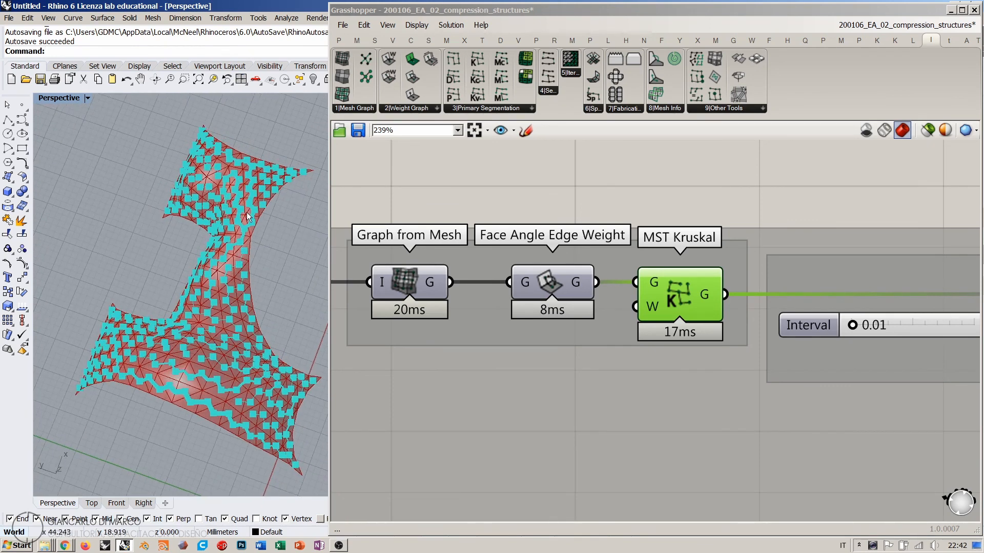
scroll(248, 216, "up", 5)
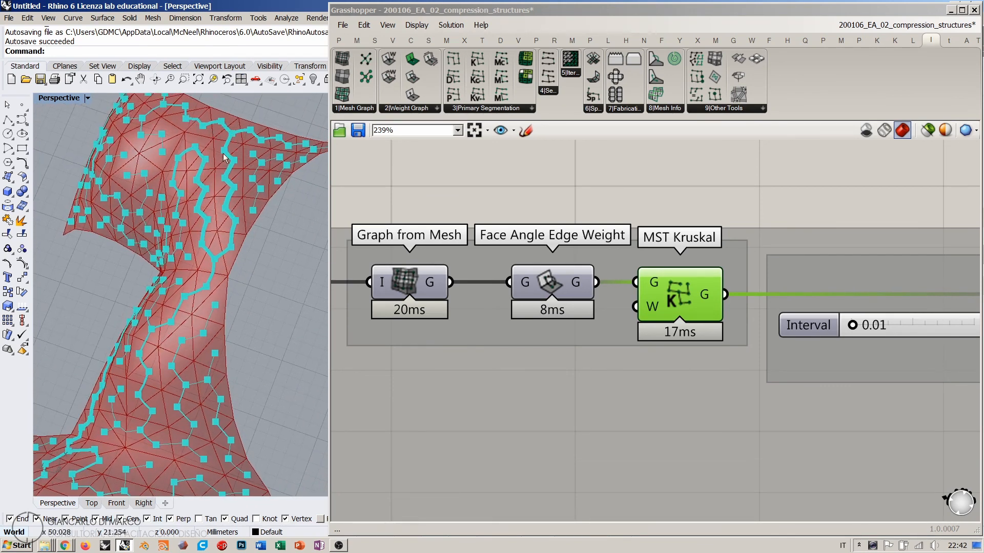
scroll(190, 236, "down", 4)
right_click_drag(203, 254, 227, 230, "shift")
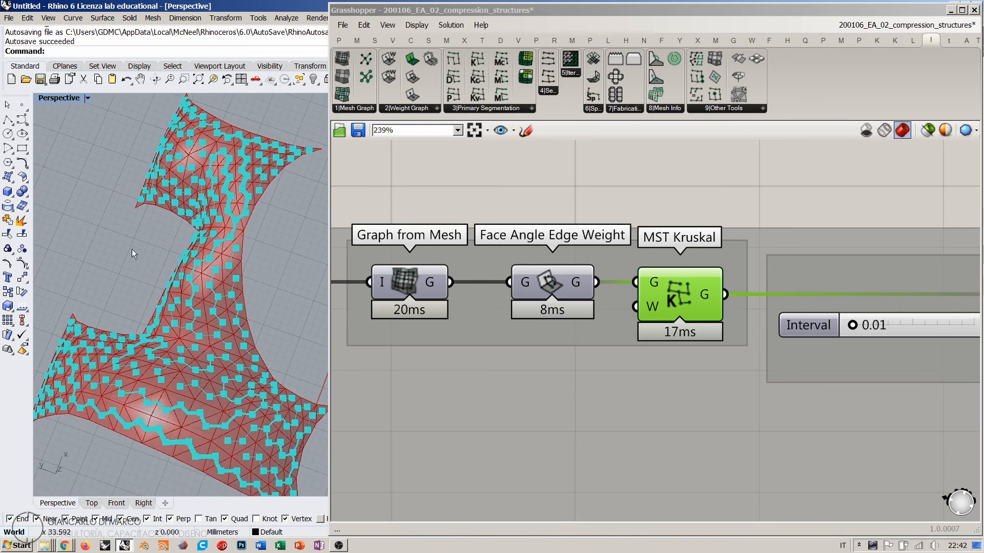
right_click_drag(225, 328, 295, 228)
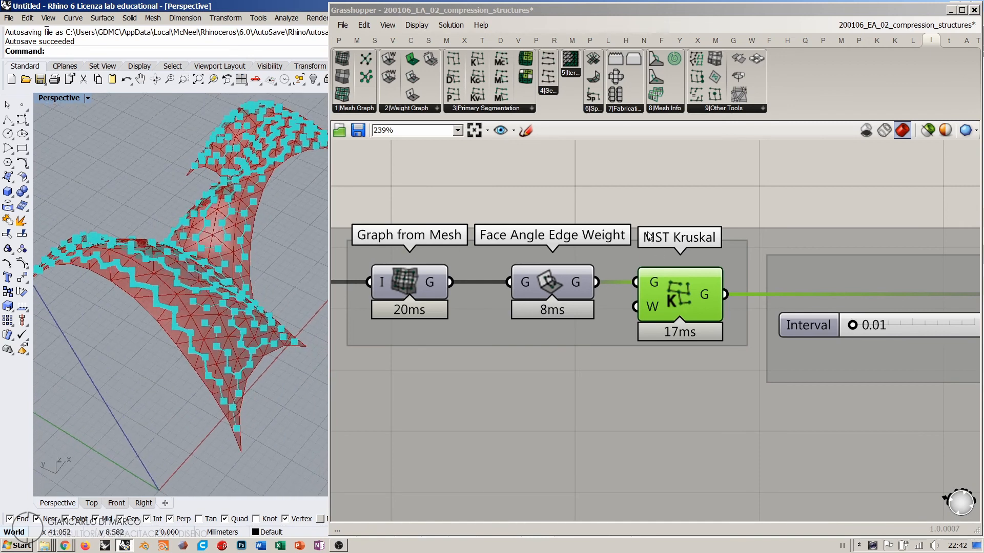
Briefly preview Graph from Mesh again, read its description, and hide its preview to compare with the spanning tree
left_click(577, 169)
left_click(404, 292)
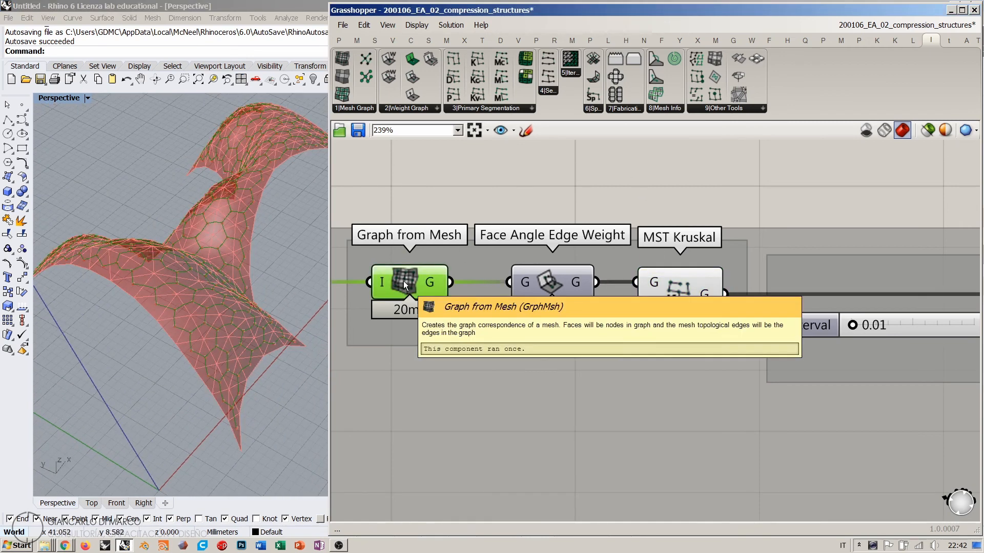
left_click(380, 396)
left_click(404, 269)
right_click_drag(230, 287, 214, 305)
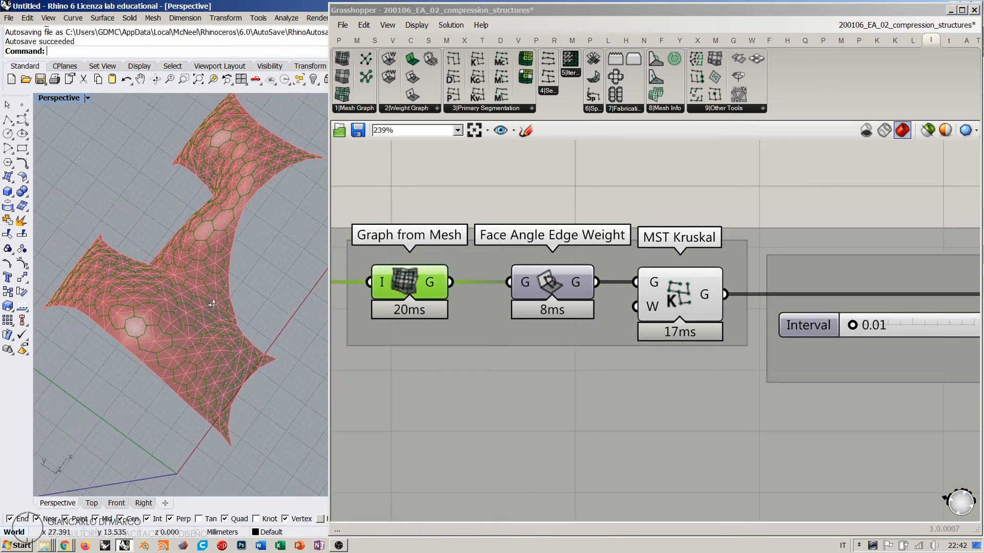
left_click(416, 284)
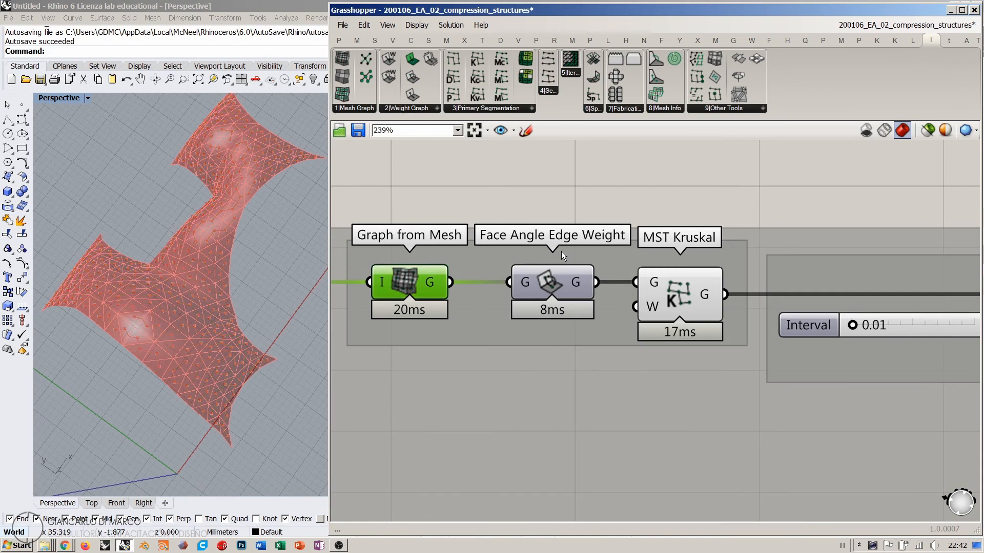
Review the Face Angle Edge Weight component between Graph from Mesh and MST Kruskal, and locate the weighting components of the plugin
left_click(549, 283)
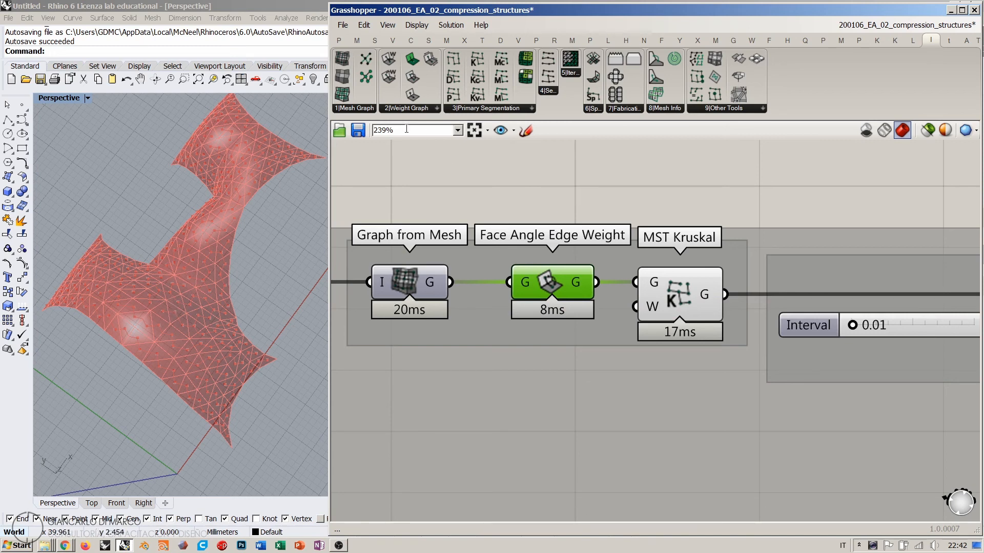
left_click(415, 107)
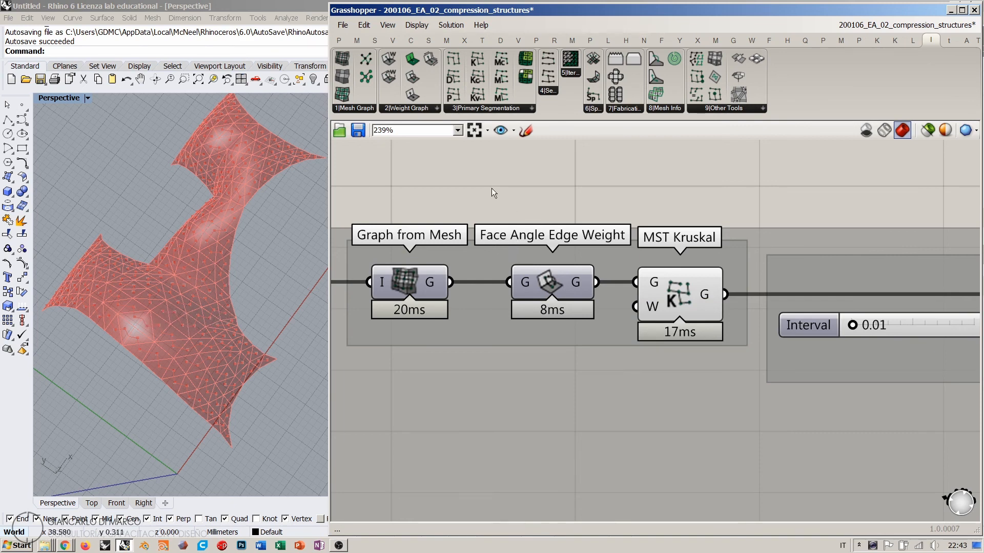
right_click_drag(512, 185, 407, 280)
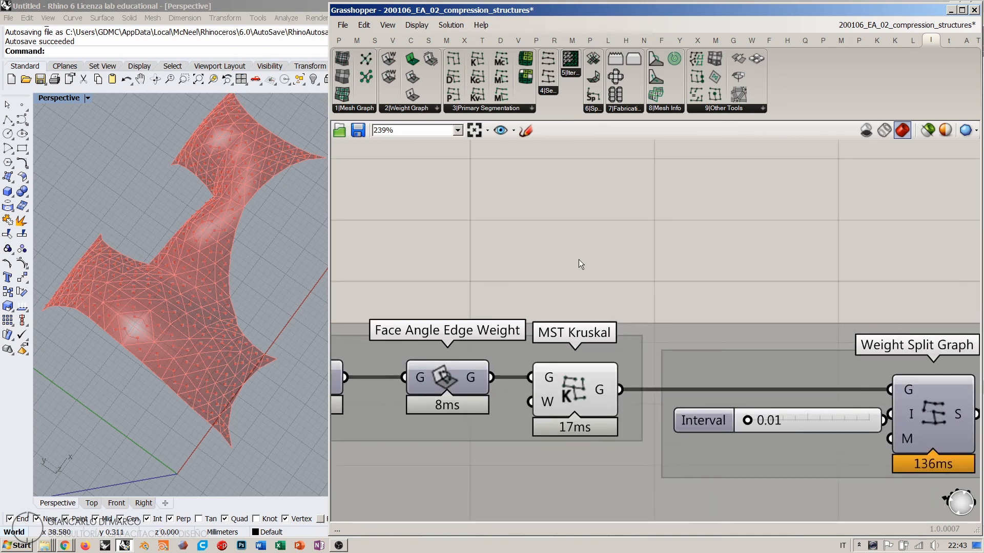
right_click_drag(480, 347, 580, 291)
scroll(549, 335, "up", 1)
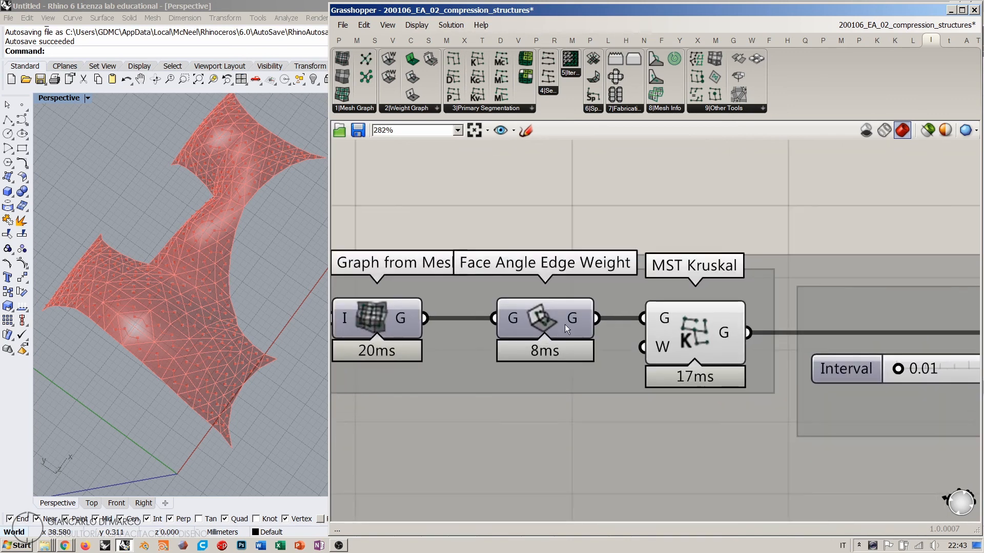
right_click_drag(635, 309, 495, 232)
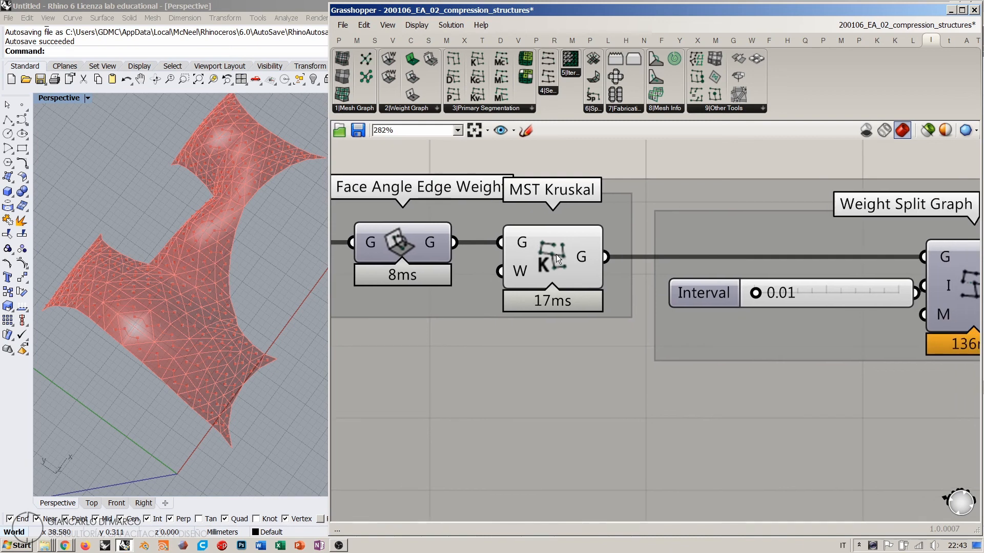
Hide the preview of MST Kruskal and shift the Mesh Graph parameter slightly away from Weight Split Graph
left_click(544, 235)
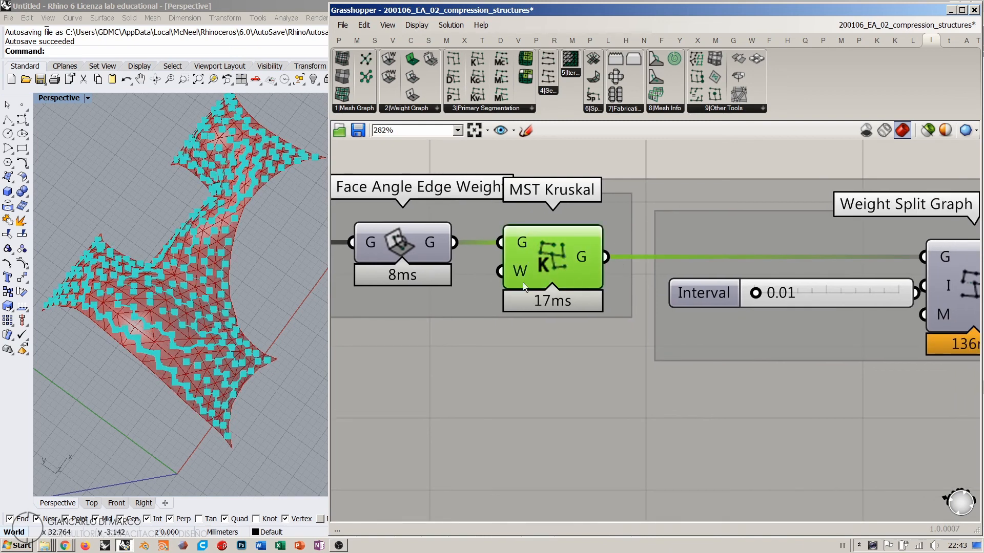
scroll(661, 286, "down", 2)
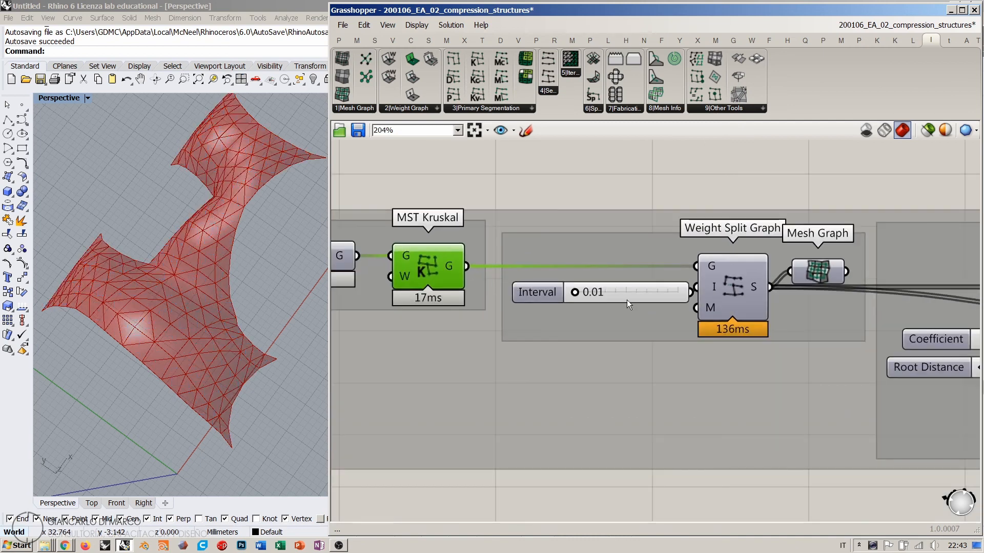
left_click(637, 293)
right_click_drag(699, 260, 643, 283)
left_click(660, 216)
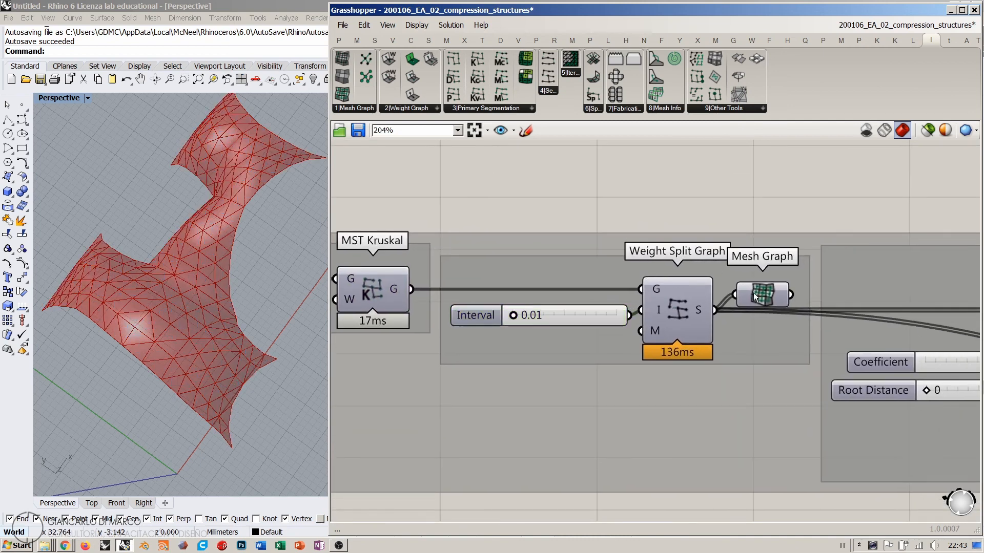
left_click_drag(753, 293, 760, 294)
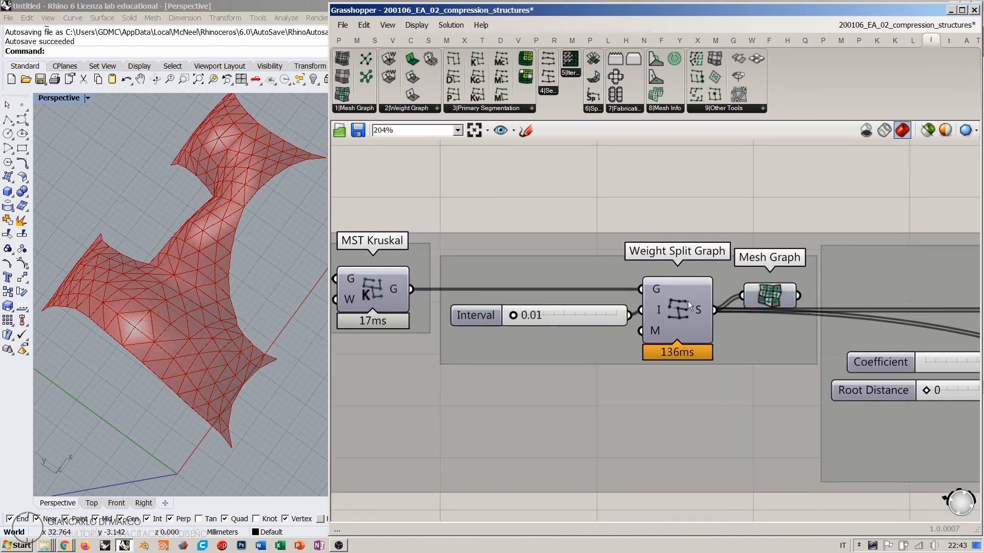
Preview MST Kruskal briefly, read the description of Weight Split Graph, and show the split graphs on the shell instead
left_click(377, 290)
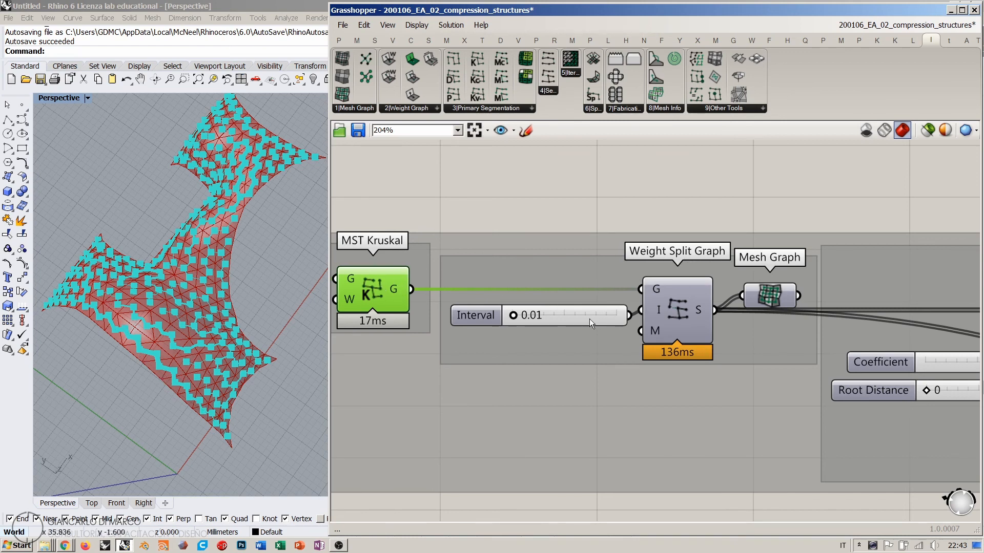
left_click(684, 315)
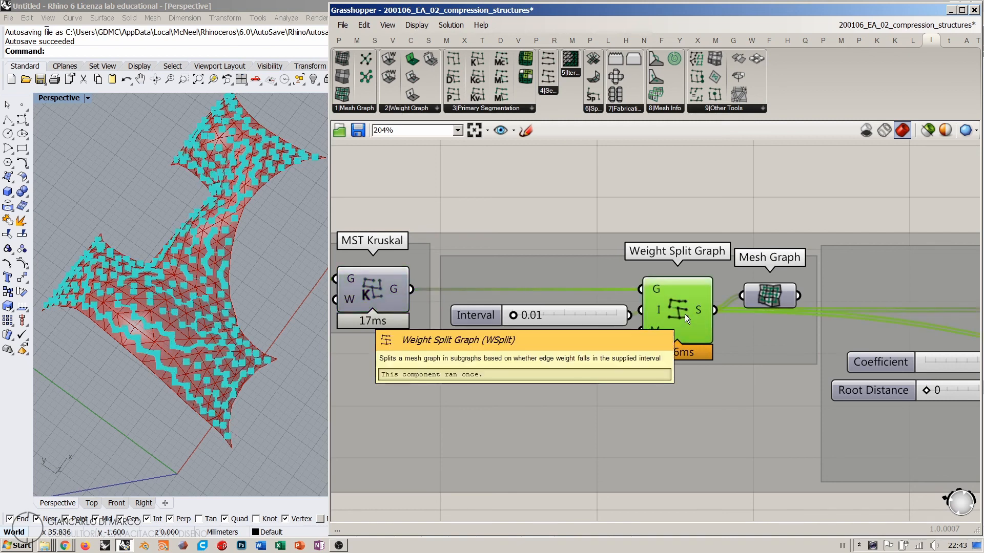
left_click(656, 209)
left_click(671, 310)
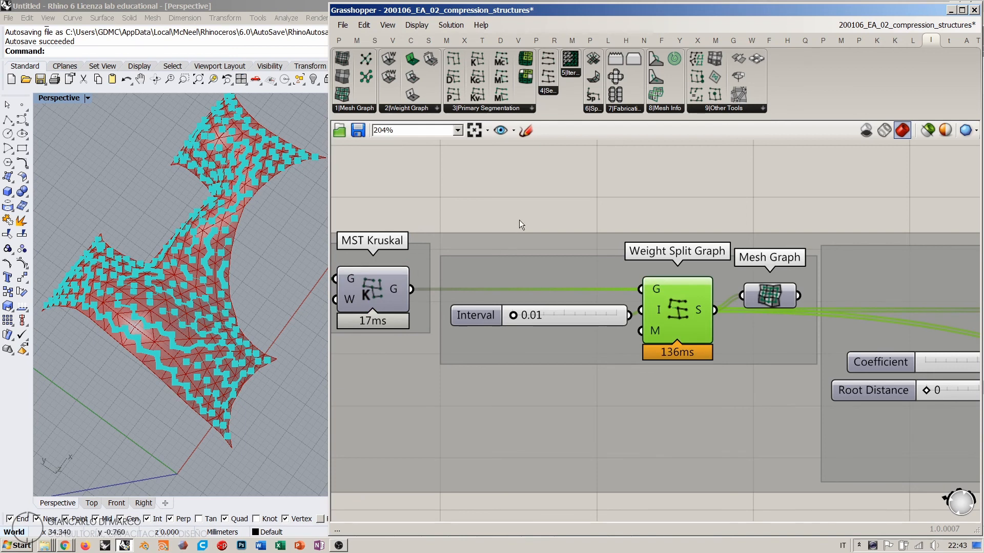
Read the description of the minimum spanning tree output of MST Kruskal that feeds Weight Split Graph
left_click(508, 228)
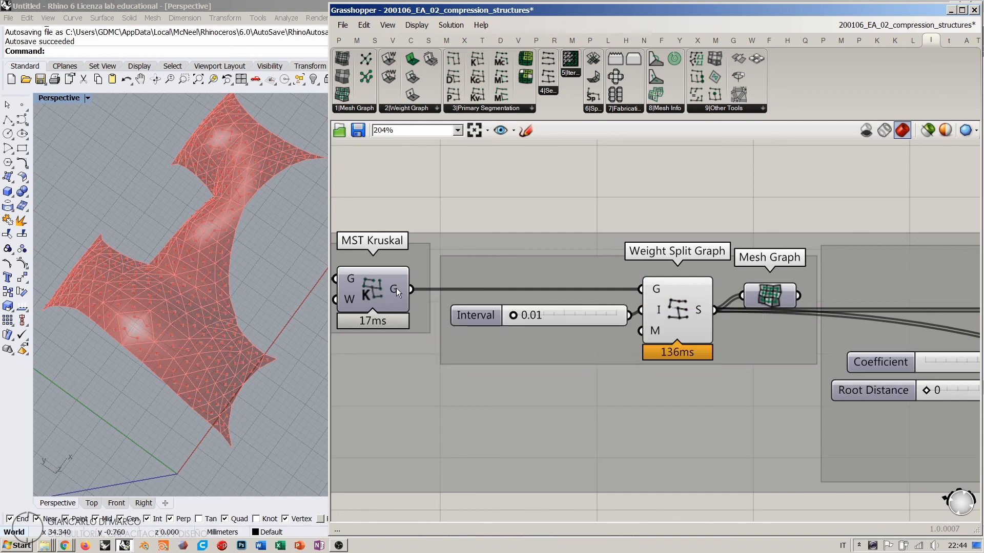
mouse_move(393, 290)
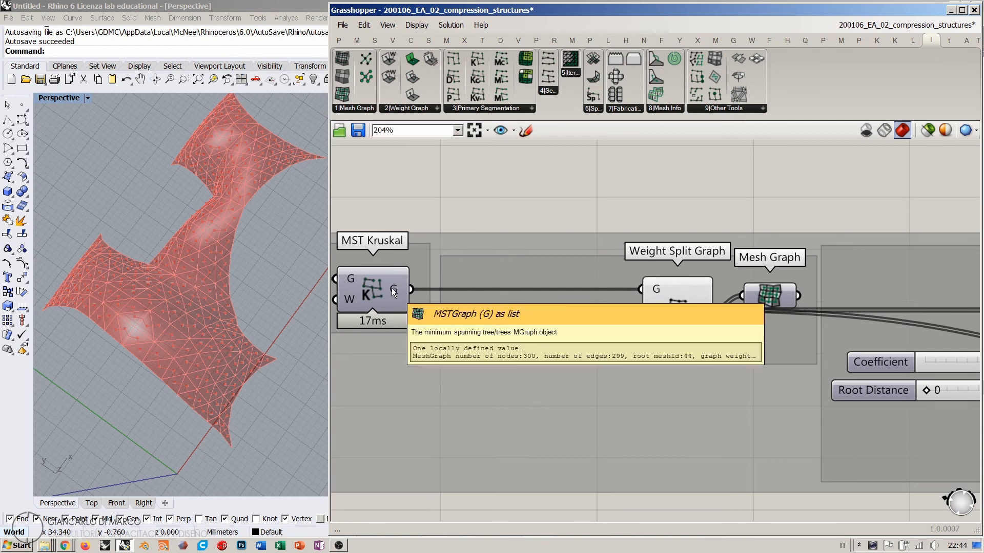
right_click_drag(674, 288, 616, 274)
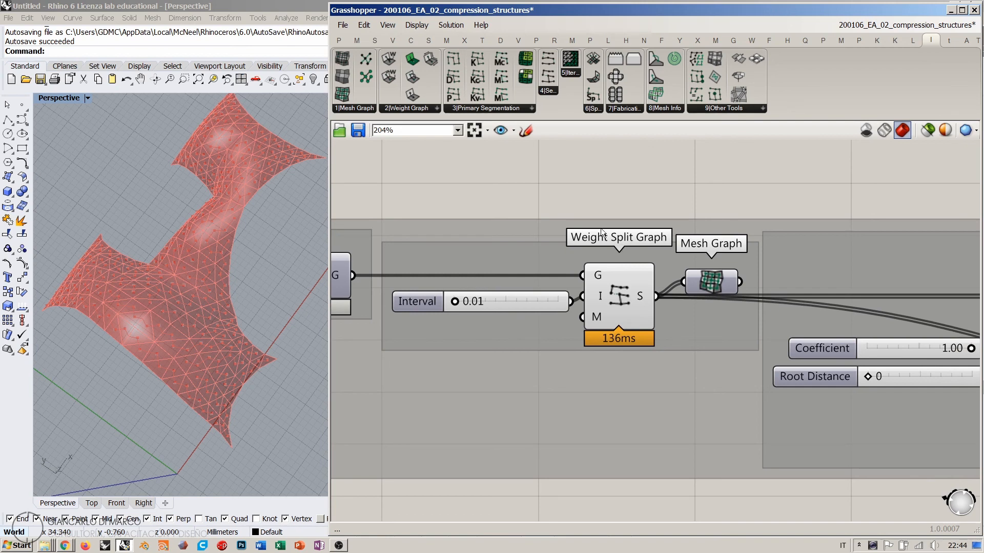
mouse_move(601, 296)
Hide the preview of Weight Split Graph and show the preview of the Mesh Graph parameter connected to its output
left_click(616, 294)
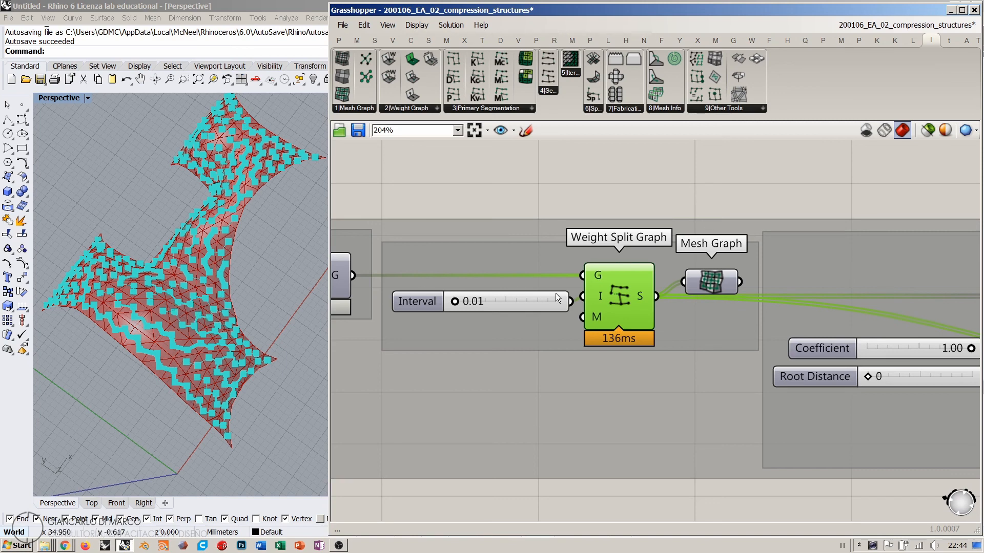
left_click(707, 280)
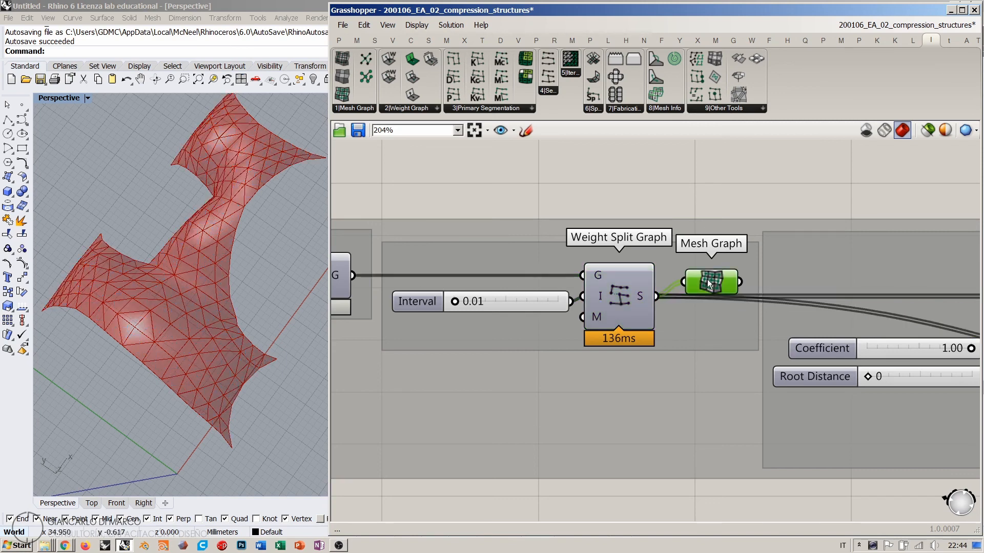
mouse_move(703, 284)
left_mouse_down()
mouse_move(709, 276)
mouse_move(700, 276)
left_mouse_up()
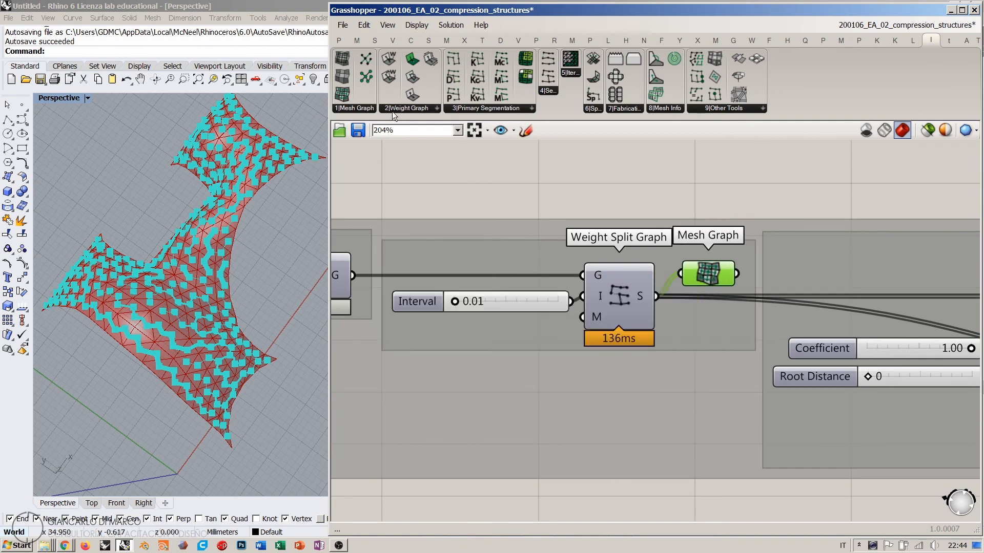
left_click(339, 40)
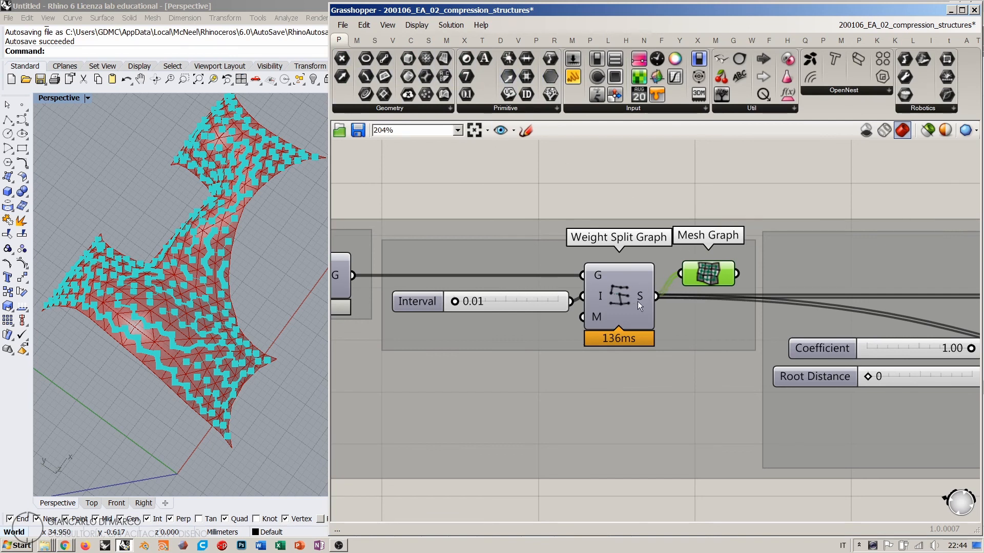
left_click(931, 40)
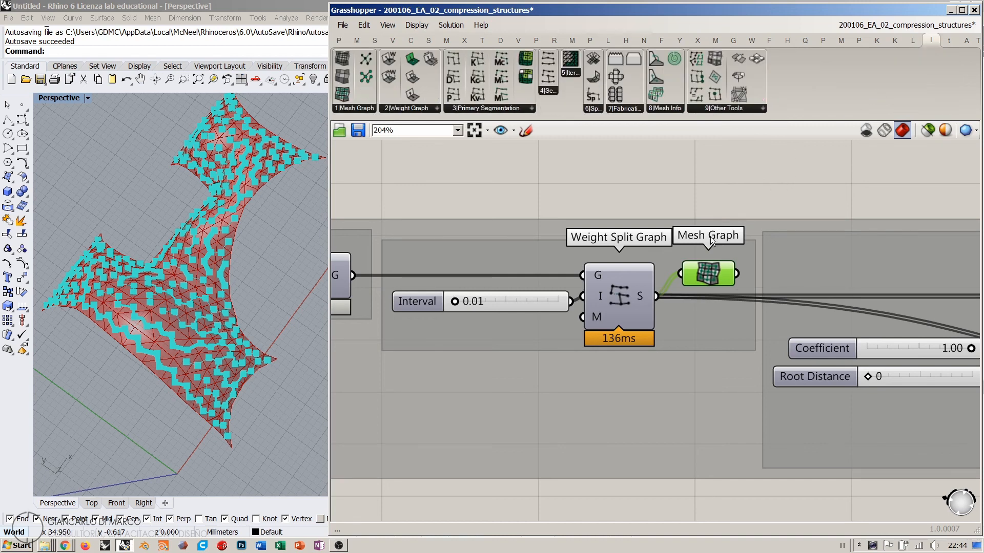
left_click(620, 185)
Show the preview of MeshGraph Visual Unroll, the component fed by the split graphs
right_click_drag(762, 275, 529, 259)
scroll(424, 255, "down", 2)
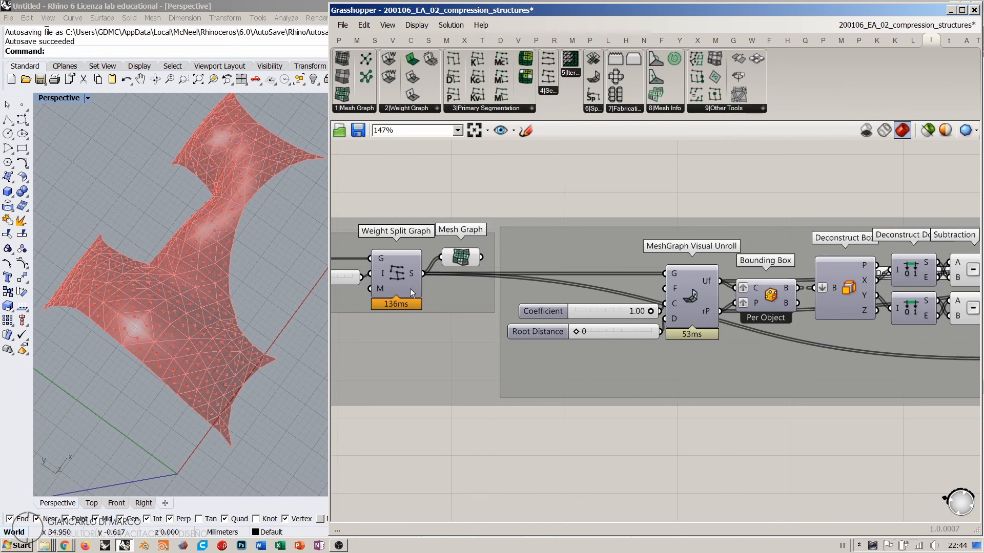
left_click(393, 274)
left_click(519, 187)
right_click_drag(564, 273, 472, 260)
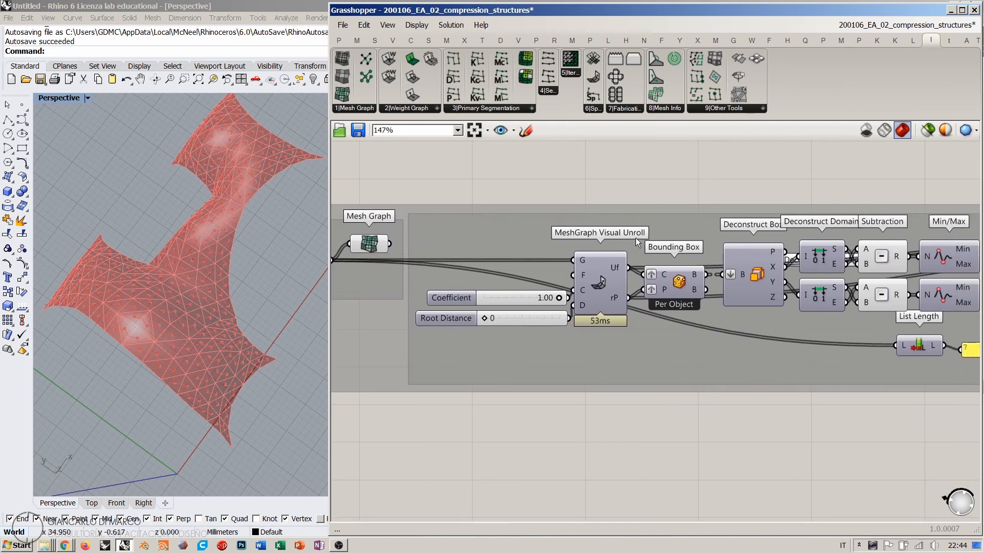
left_click(601, 278)
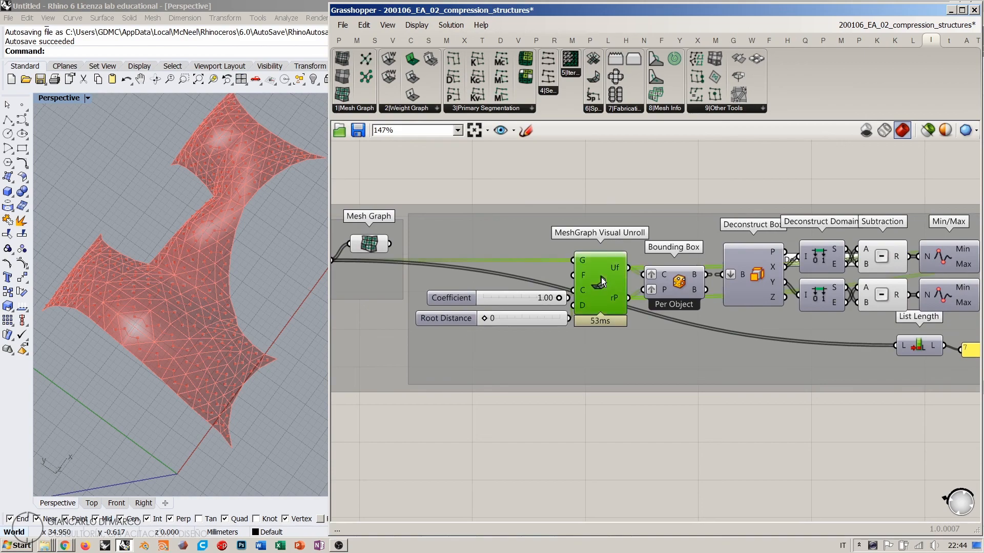
left_click(609, 211)
Examine the unrolled graph branches around the shell, and set the Coefficient of MeshGraph Visual Unroll to 0.00
right_click_drag(185, 300, 193, 270)
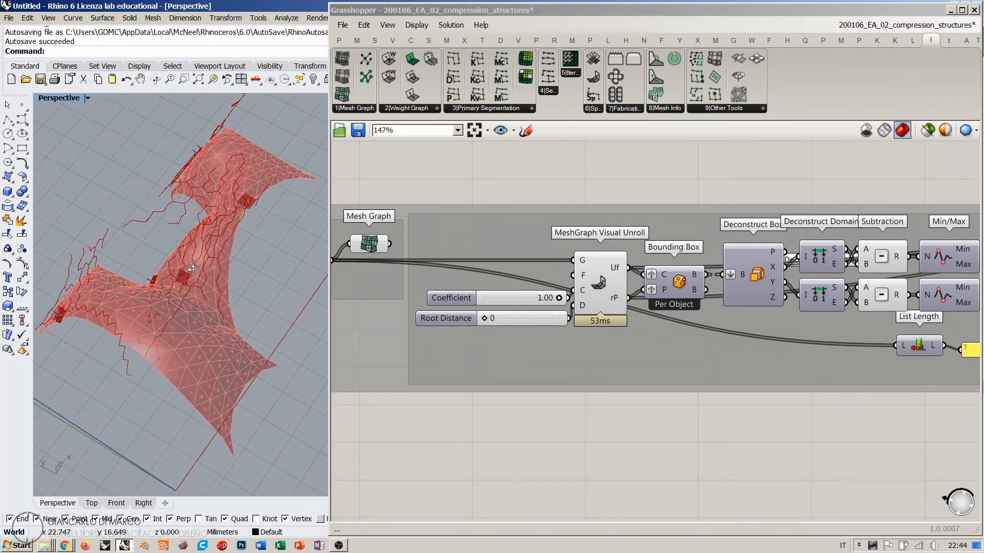
right_click_drag(186, 220, 210, 250)
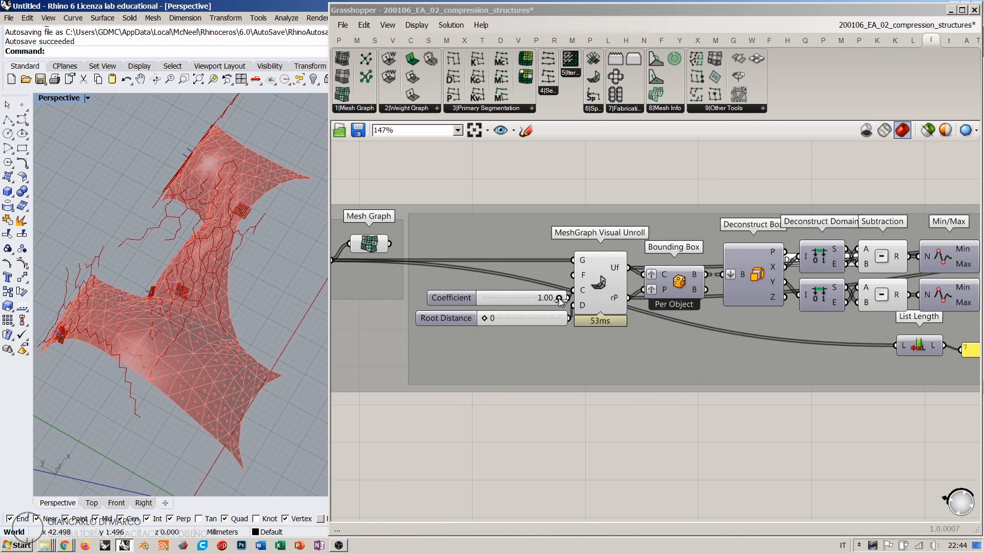
right_click_drag(223, 303, 150, 258)
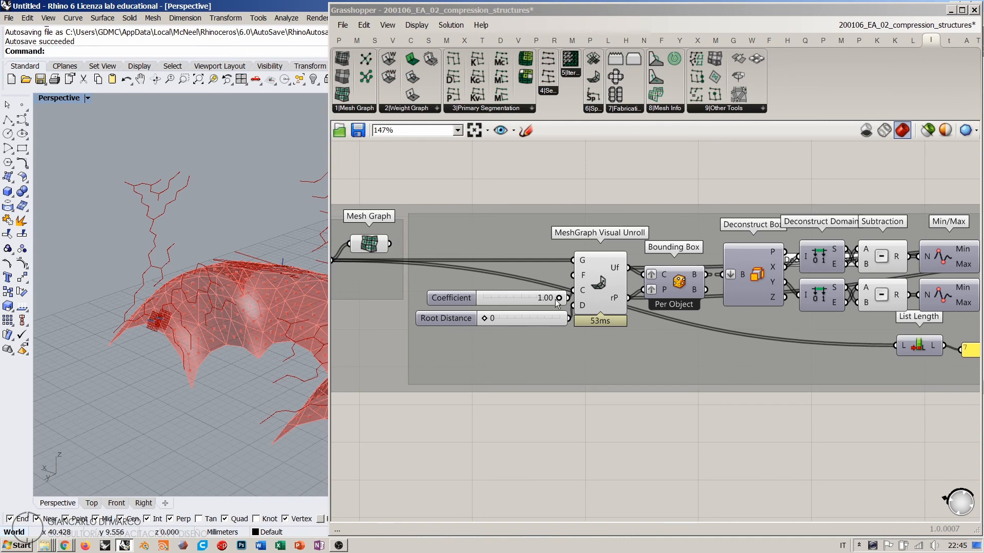
left_click_drag(558, 299, 453, 296)
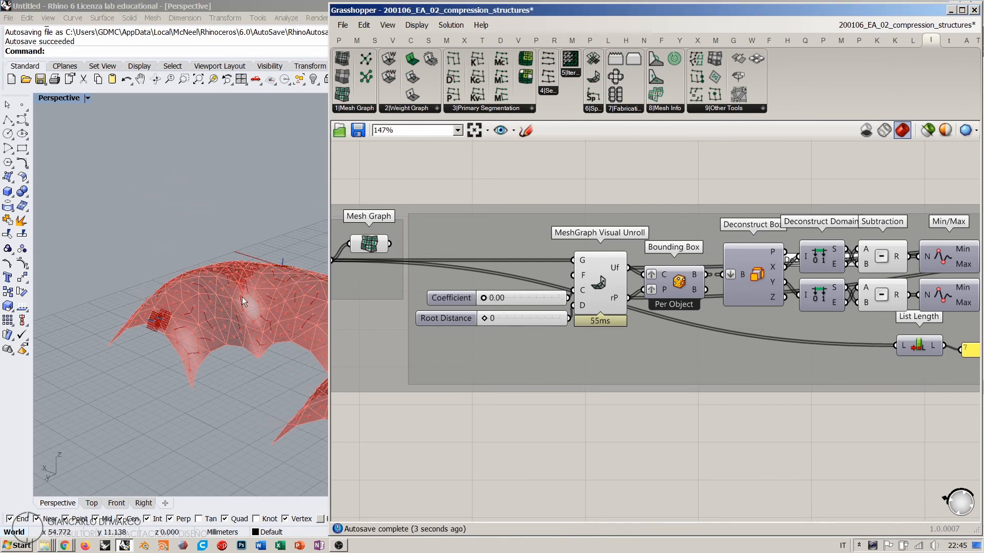
right_click_drag(242, 297, 247, 322)
Hide the preview of the Mesh Graph parameter after Weight Split Graph
right_click_drag(527, 304, 551, 306)
left_click(391, 248)
key("ctrl+q")
left_click(492, 181)
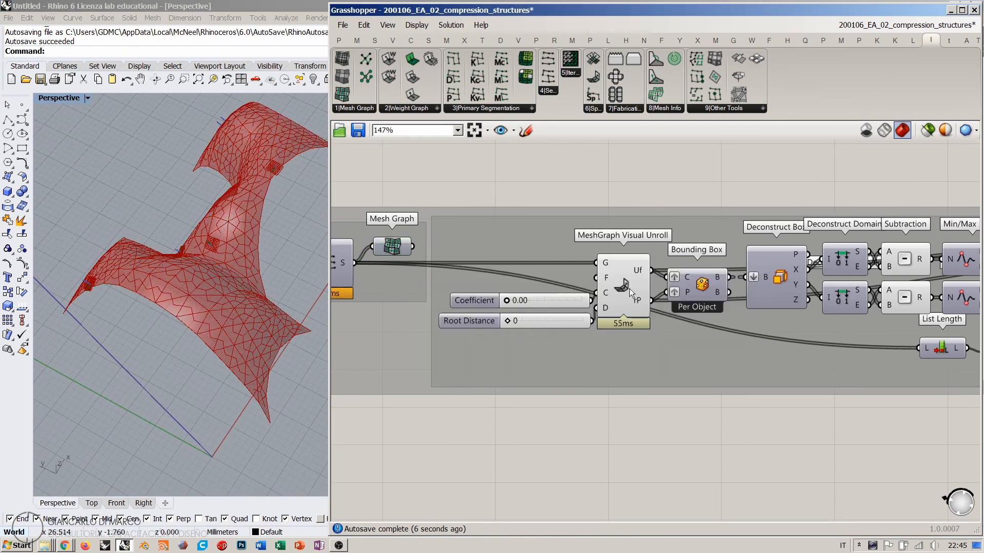
Hide the preview of Weaverbird's Join Meshes and Weld so only the unroll graphs remain in the viewport
left_click(626, 285)
right_click_drag(625, 285, 609, 291)
scroll(610, 290, "down", 3)
right_click_drag(452, 288, 671, 275)
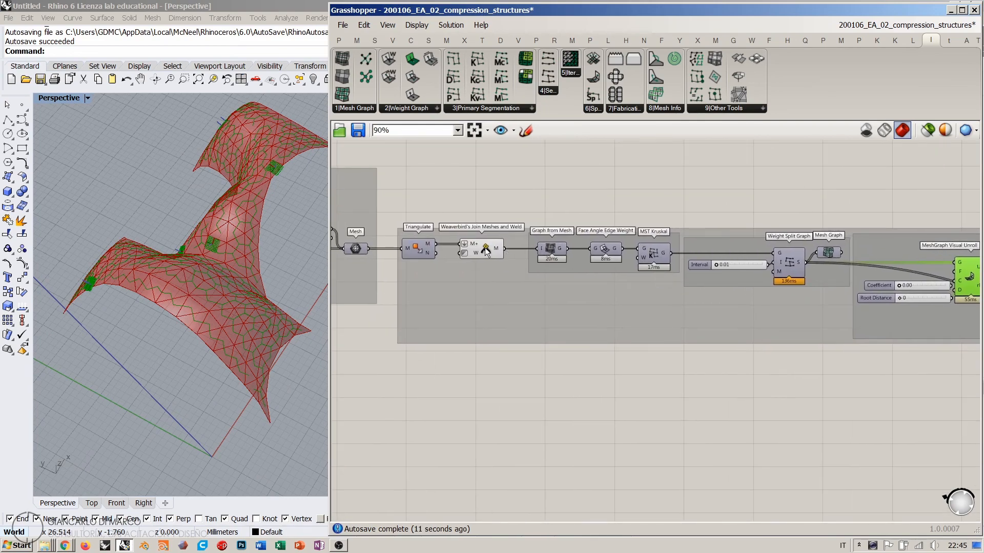
left_click(485, 251)
key("ctrl+q")
right_click_drag(256, 276, 252, 333)
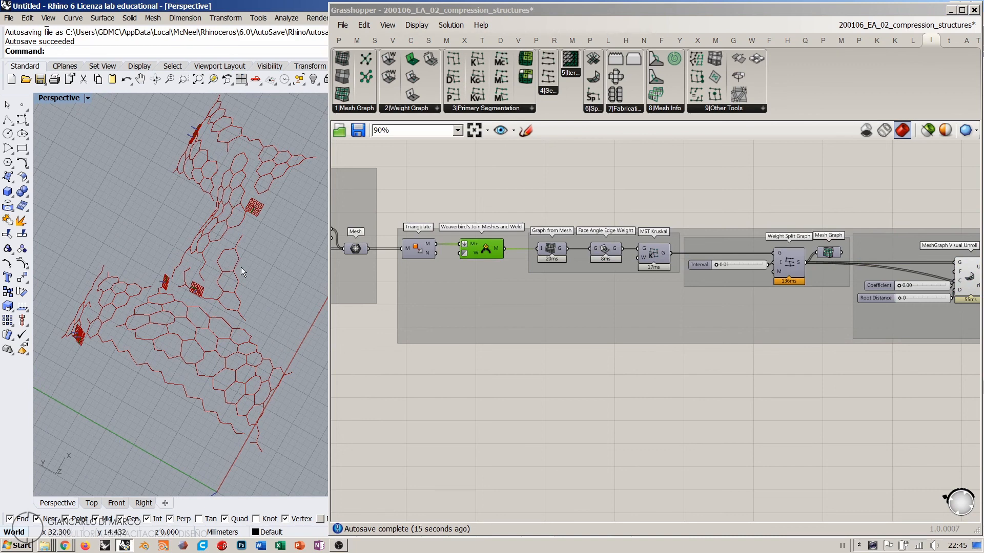
Preview the Mesh Graph parameter briefly to compare it with the folded graphs, and hide it again
right_click_drag(930, 278, 669, 299)
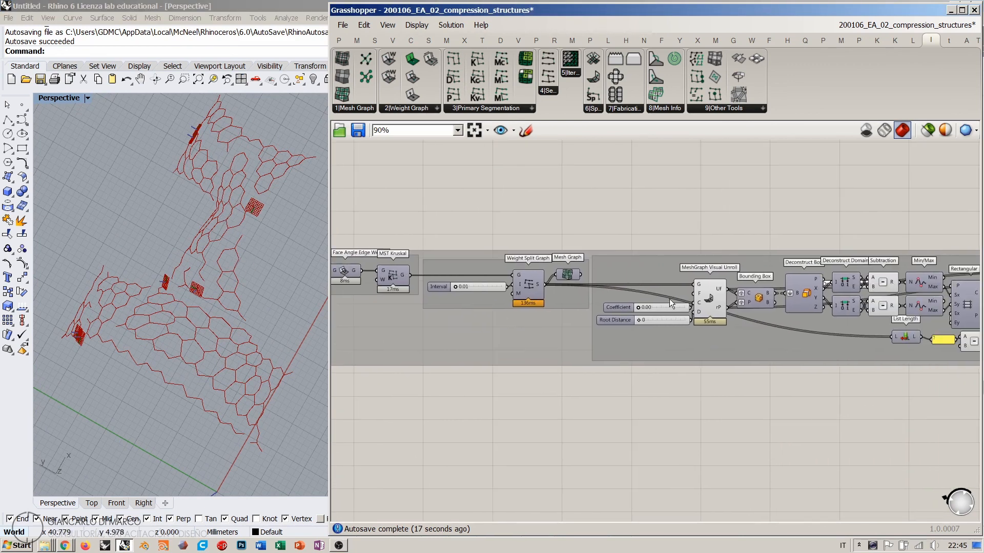
scroll(670, 299, "up", 1)
left_click(543, 272)
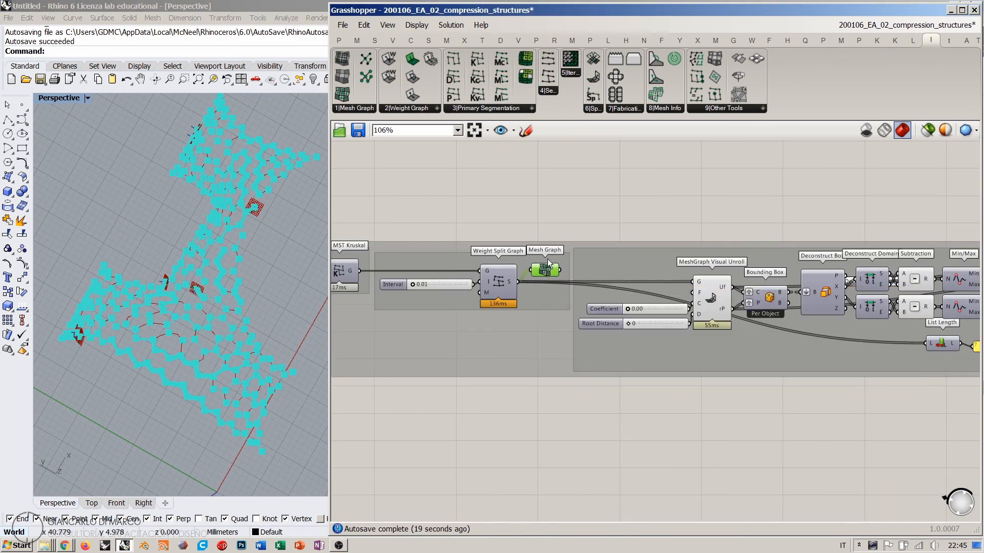
scroll(589, 307, "up", 4)
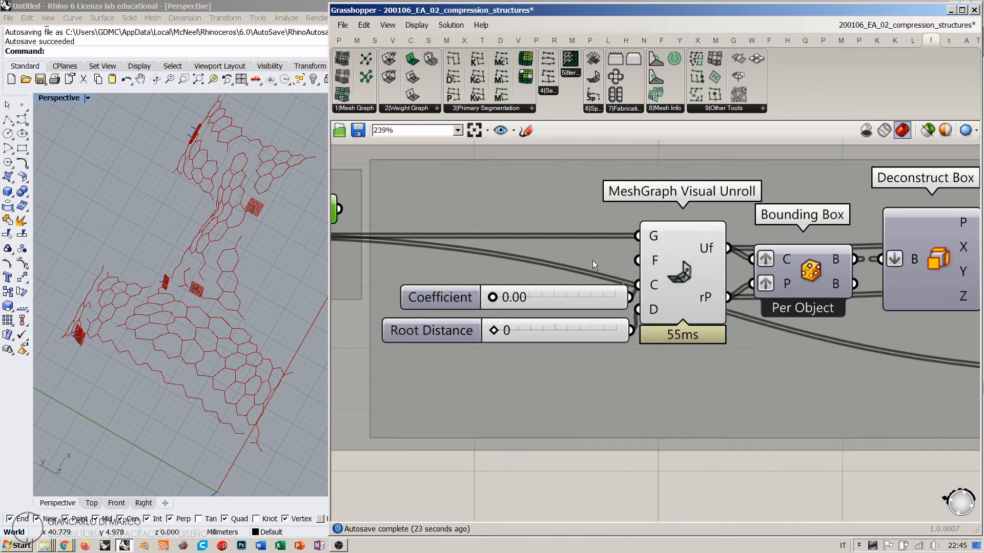
Set the Coefficient of MeshGraph Visual Unroll to 1.00, read its MeshGraph input description, and examine the unrolled strips
left_click_drag(495, 300, 616, 297)
right_click_drag(282, 279, 249, 284)
mouse_move(657, 238)
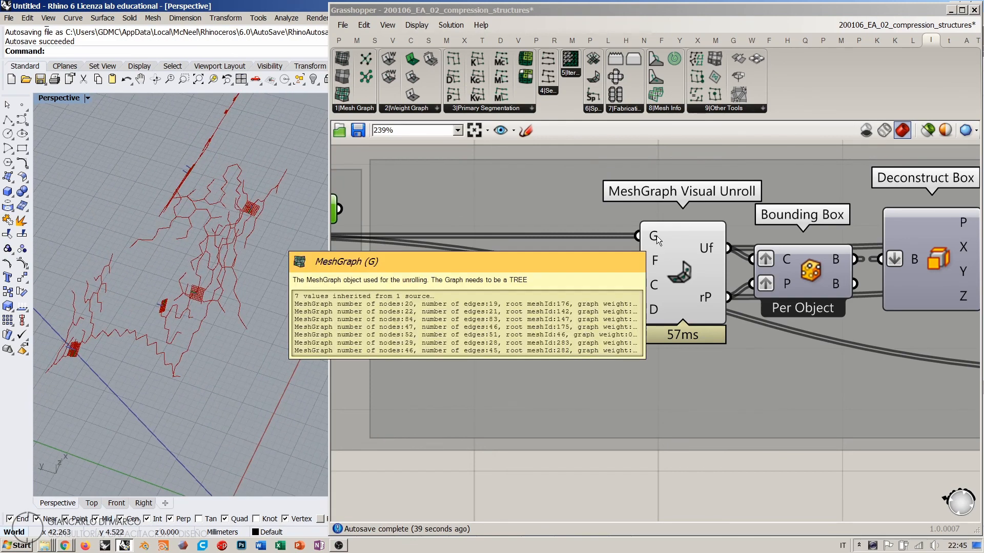
right_click_drag(74, 333, 218, 201)
right_click_drag(191, 279, 228, 326)
scroll(215, 313, "down", 4)
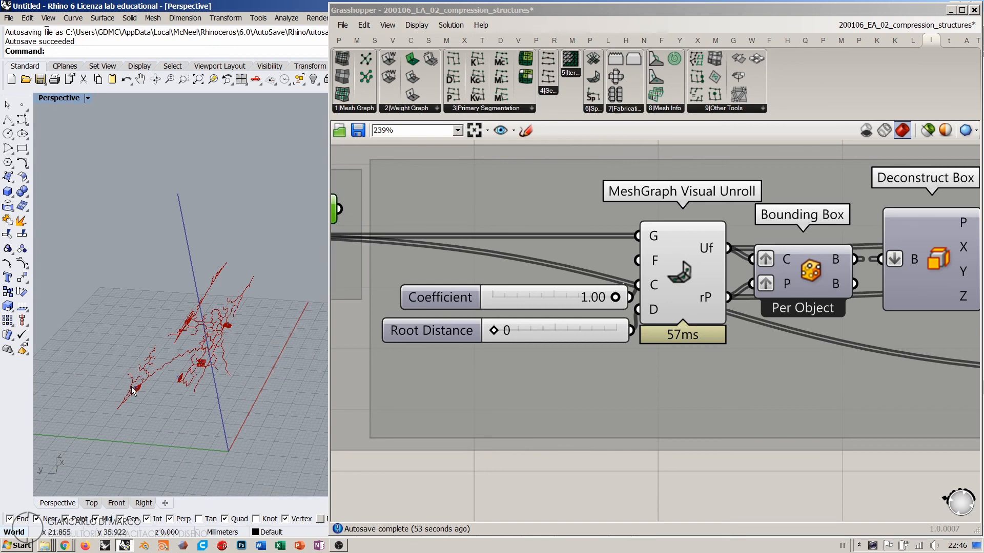
Examine the unrolled graphs from another angle and hide the preview of MeshGraph Visual Unroll
right_click_drag(135, 379, 186, 307)
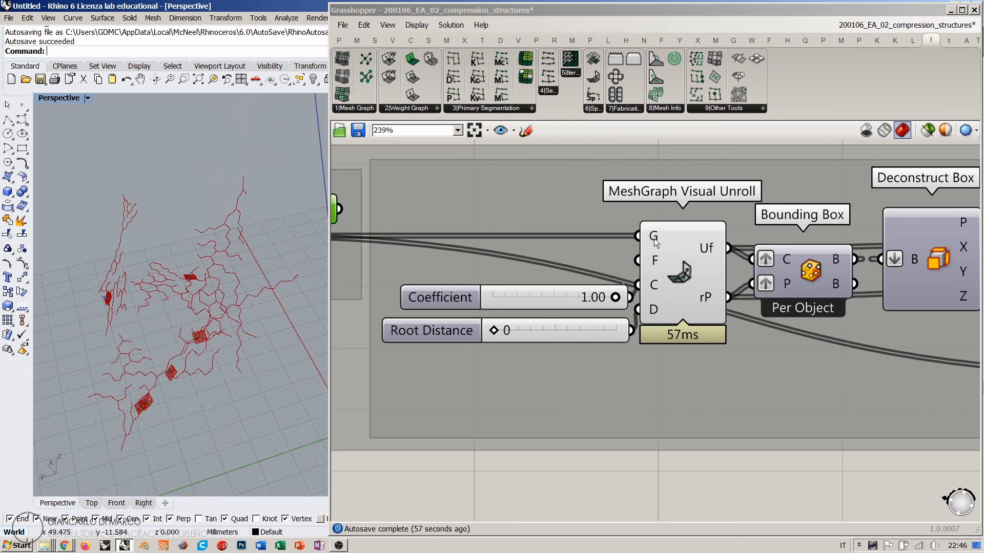
left_click(680, 280)
key("ctrl+q")
Inspect the Per Object boxes that the Bounding Box component creates around the unrolled strips
right_click_drag(799, 289, 578, 293)
scroll(577, 294, "down", 2)
scroll(637, 268, "down", 2)
right_click_drag(771, 273, 650, 273)
scroll(615, 277, "down", 1)
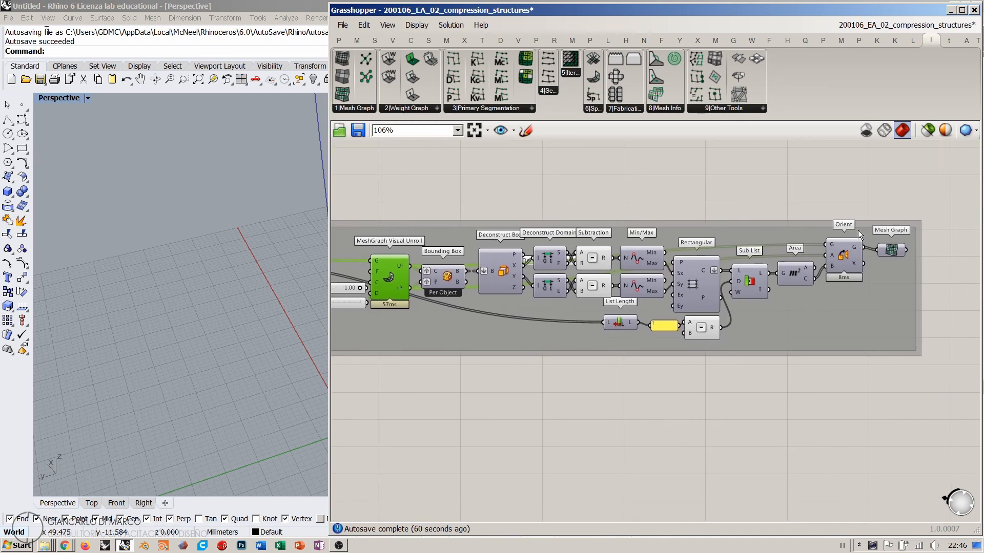
left_click(452, 279)
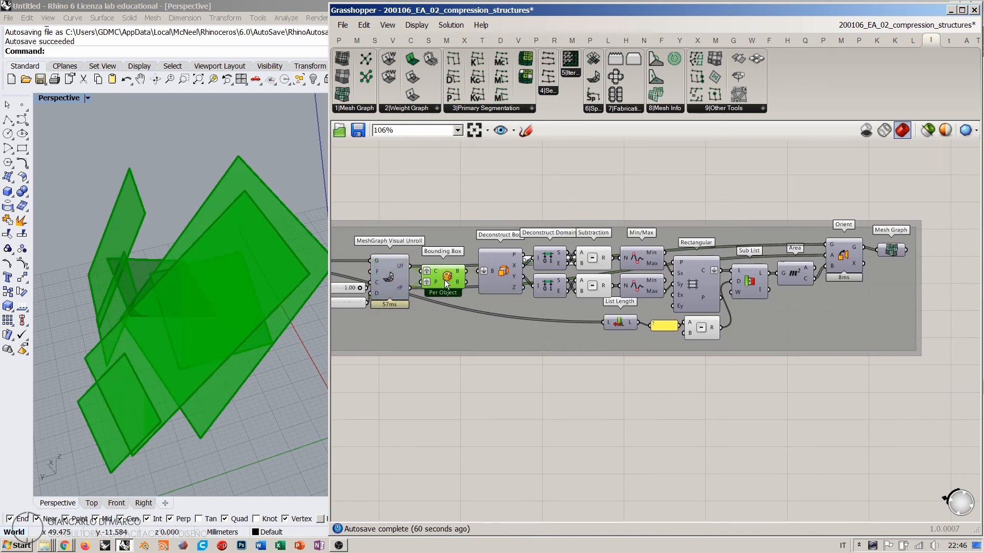
mouse_move(269, 317)
right_mouse_down()
mouse_move(264, 283)
mouse_move(208, 290)
mouse_move(256, 308)
mouse_move(260, 319)
right_mouse_up()
Select Deconstruct Box and the Rectangular grid component in turn to check their geometry, leaving the grid preview hidden
left_click(499, 266)
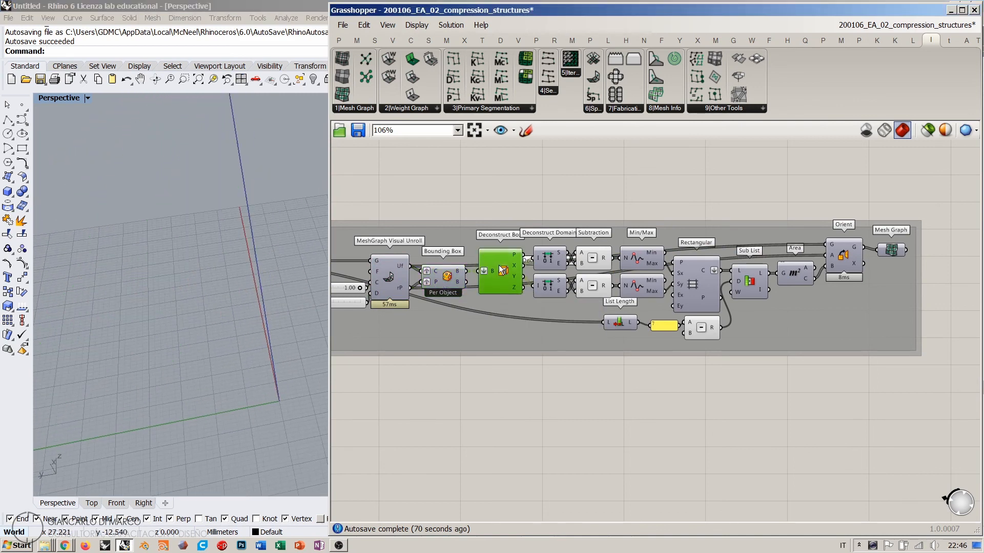
left_click(697, 282)
right_click_drag(247, 326, 254, 303)
scroll(255, 303, "down", 6)
left_click(711, 289)
key("ctrl+q")
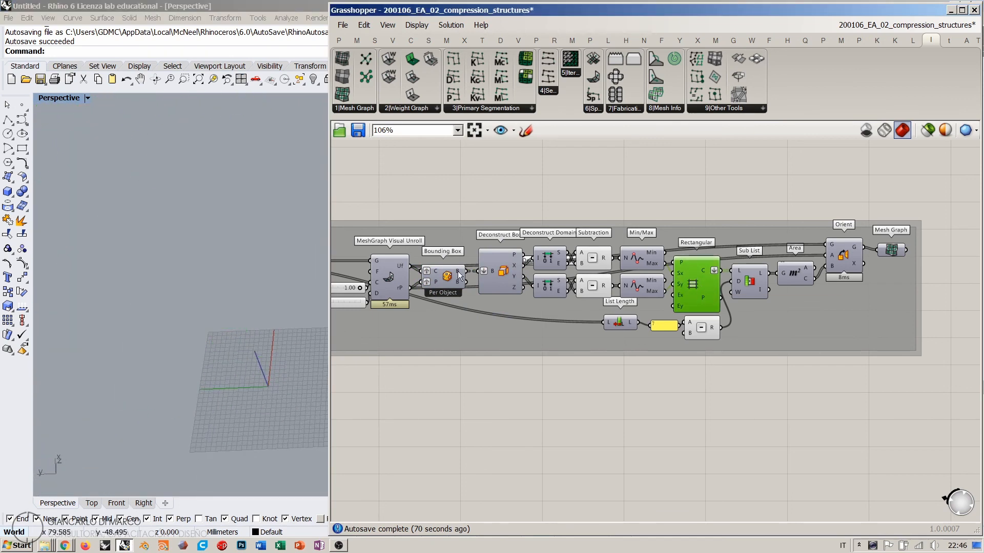
right_click_drag(254, 367, 245, 314)
Turn on the preview of the final Mesh Graph parameter after Orient
left_click(882, 286)
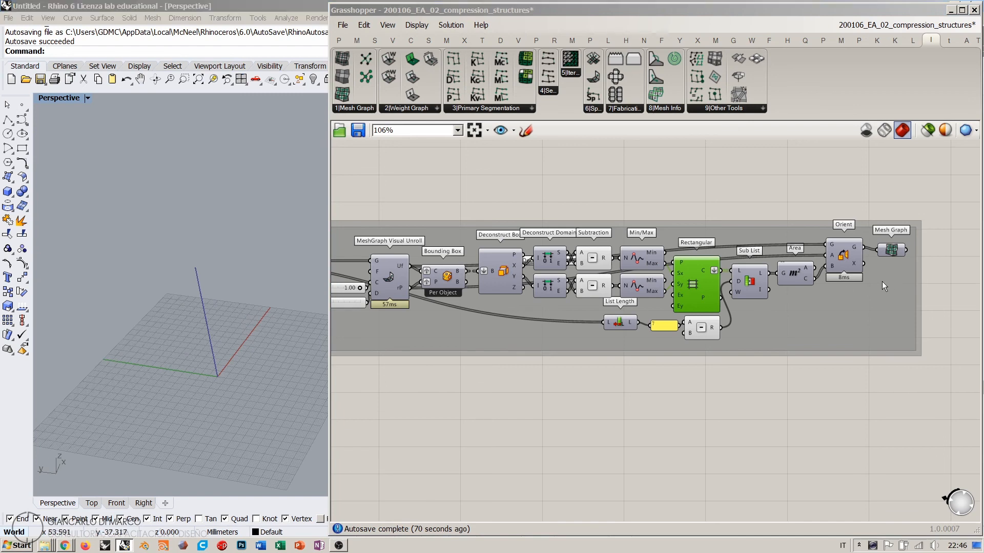
scroll(699, 278, "up", 2)
left_click_drag(719, 268, 723, 263)
key("ctrl+q")
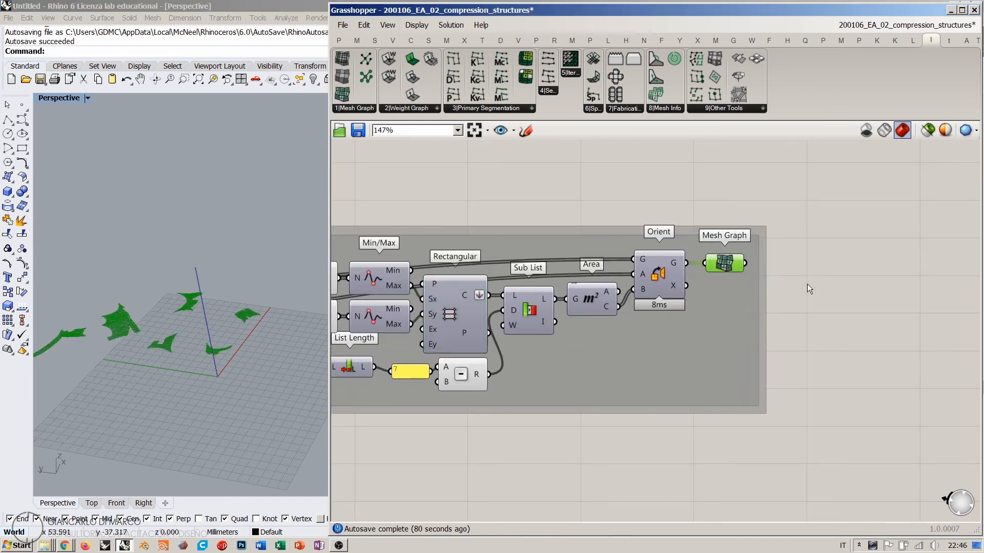
left_click(807, 285)
Switch to the Top view and examine the unrolled strips laid out flat on the grid
right_click_drag(256, 262, 278, 305)
right_click_drag(278, 305, 231, 357, "shift")
scroll(241, 303, "up", 8)
right_click_drag(241, 303, 163, 326)
left_click(91, 506)
right_click_drag(230, 305, 210, 344)
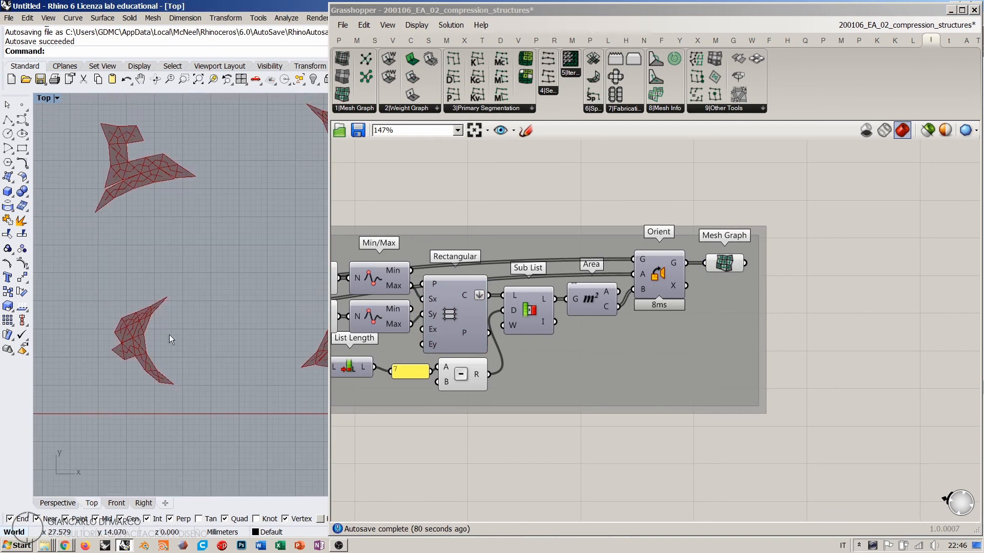
right_click_drag(174, 204, 154, 305)
scroll(154, 304, "down", 4)
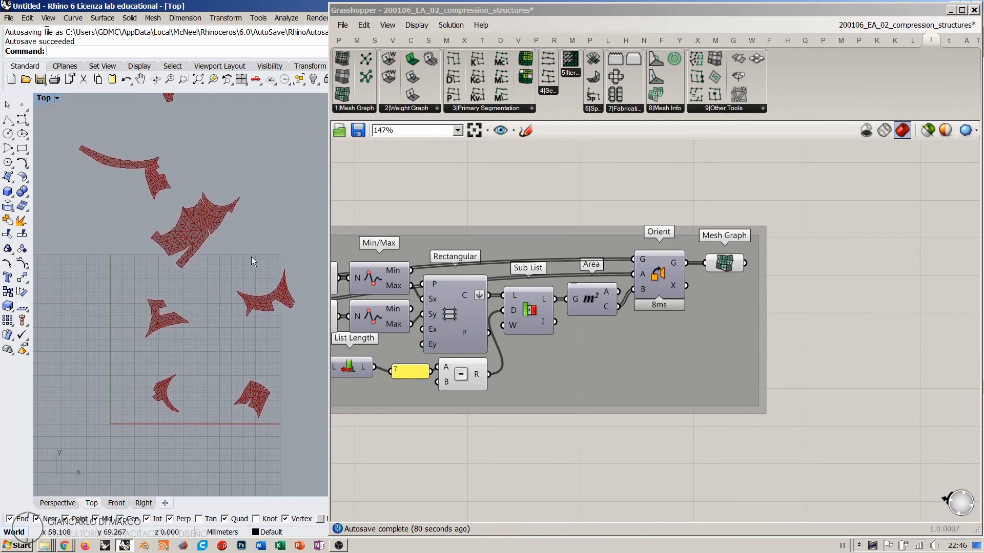
mouse_move(193, 182)
right_mouse_down()
mouse_move(202, 182)
mouse_move(194, 183)
right_mouse_up()
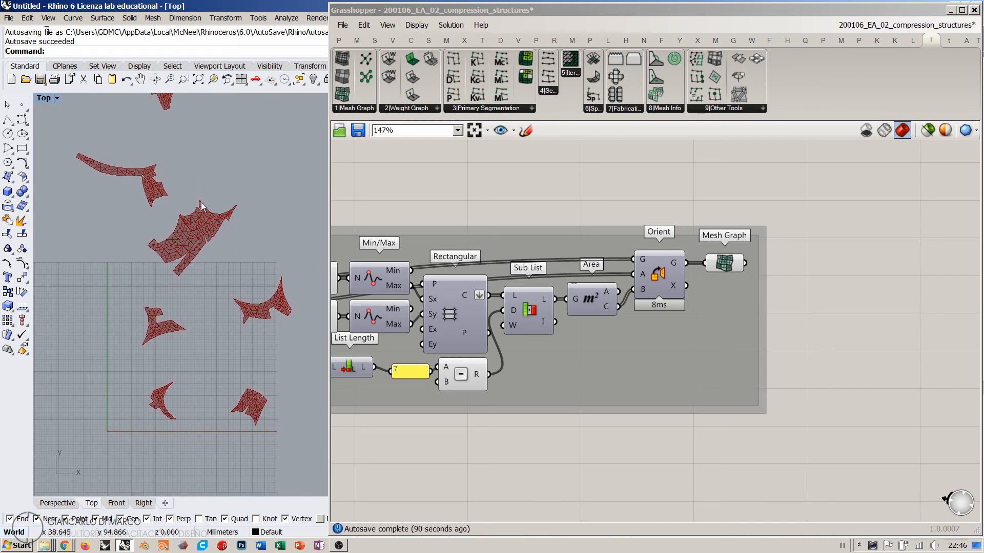
Compare the segmentation definition with the flat strips and inspect the self-overlapping faces of the uppermost strip up close
right_click_drag(523, 325, 780, 319)
scroll(781, 319, "down", 4)
right_click_drag(472, 318, 652, 340)
right_click_drag(232, 379, 214, 335)
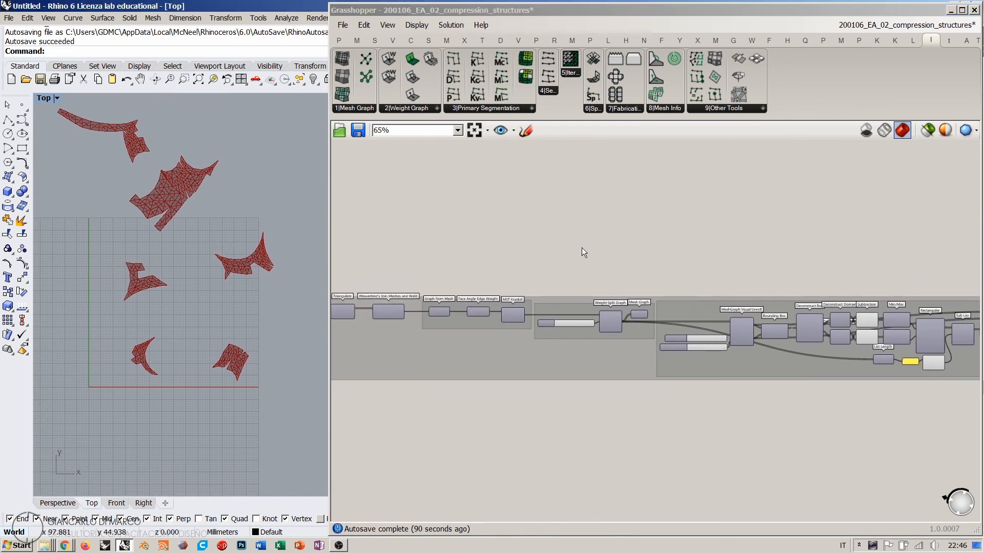
right_click_drag(209, 205, 204, 281)
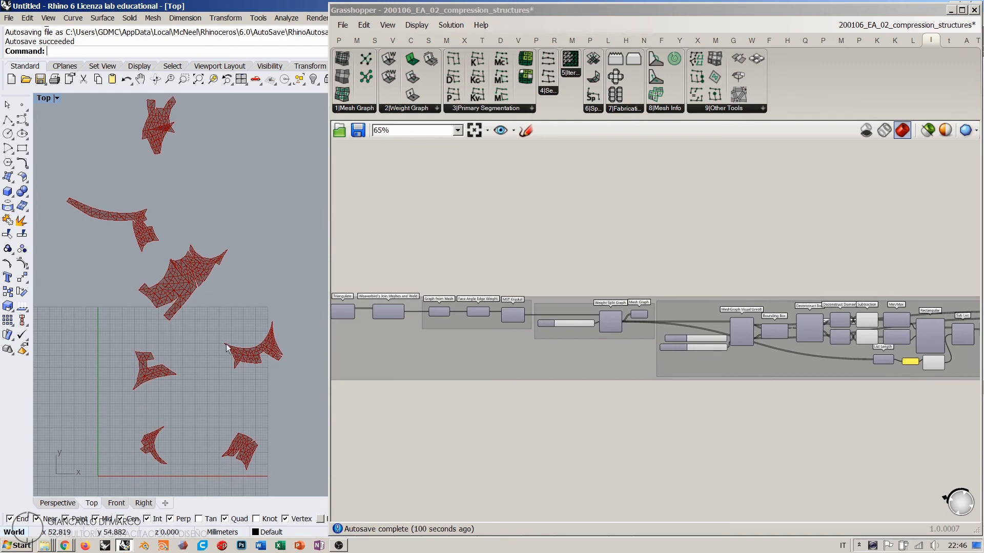
scroll(165, 268, "up", 8)
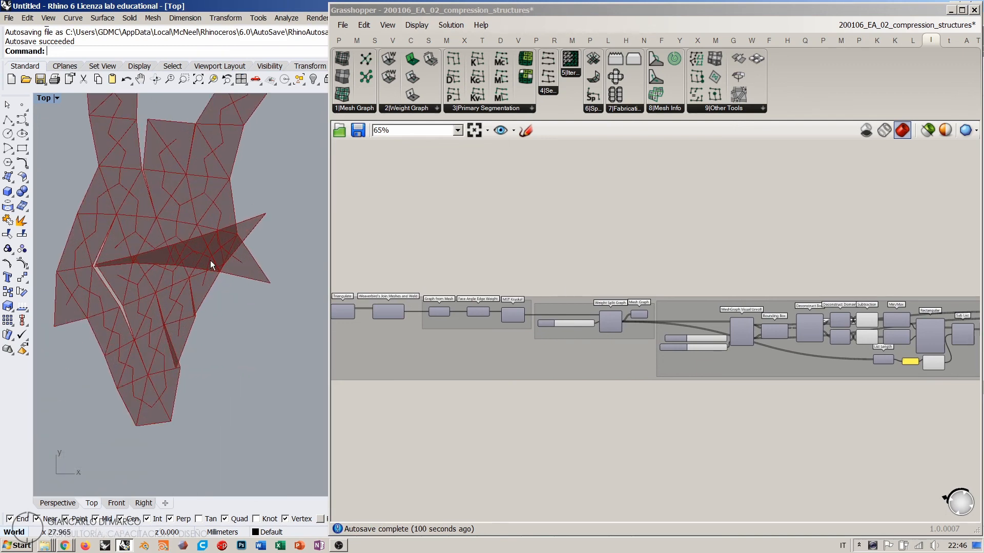
scroll(210, 260, "down", 4)
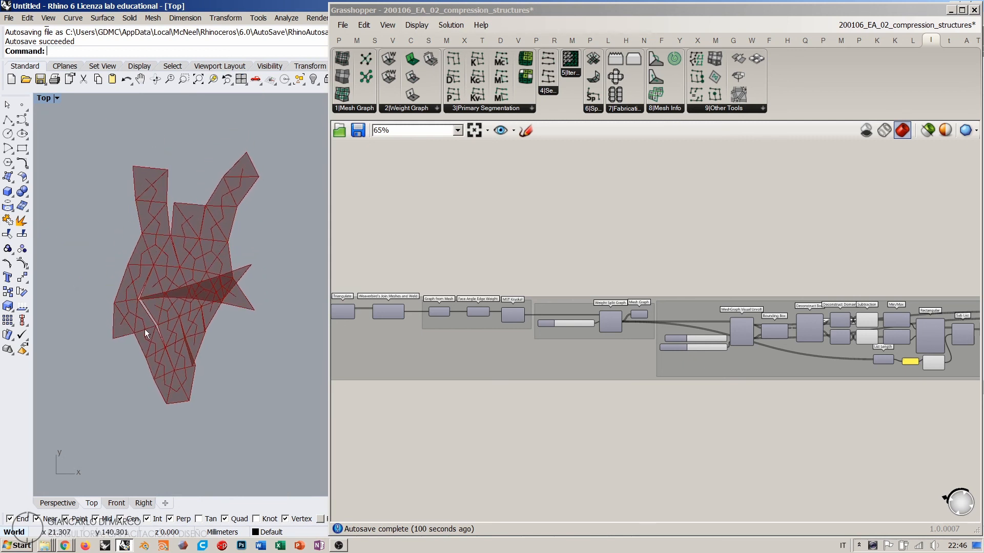
right_click_drag(572, 353, 546, 322)
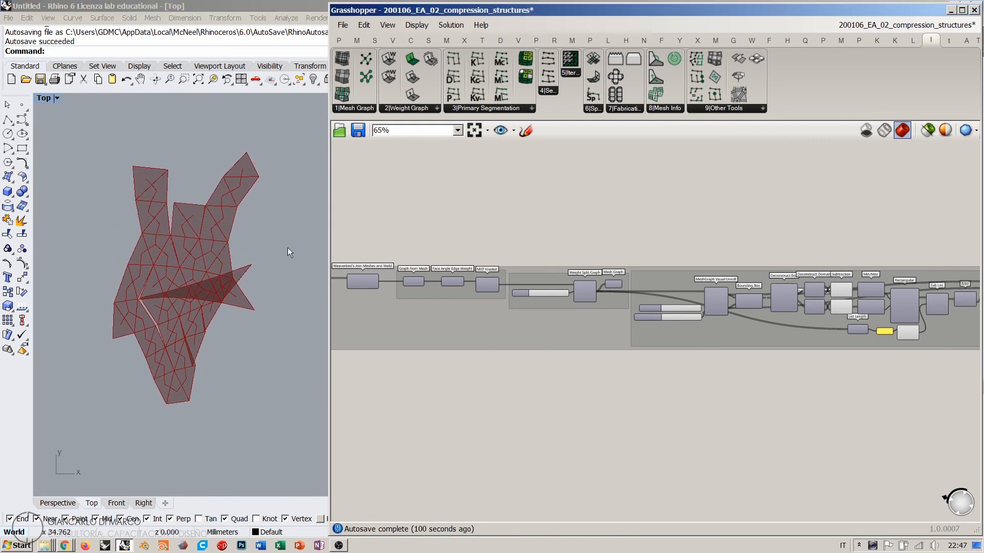
right_click_drag(200, 293, 182, 294)
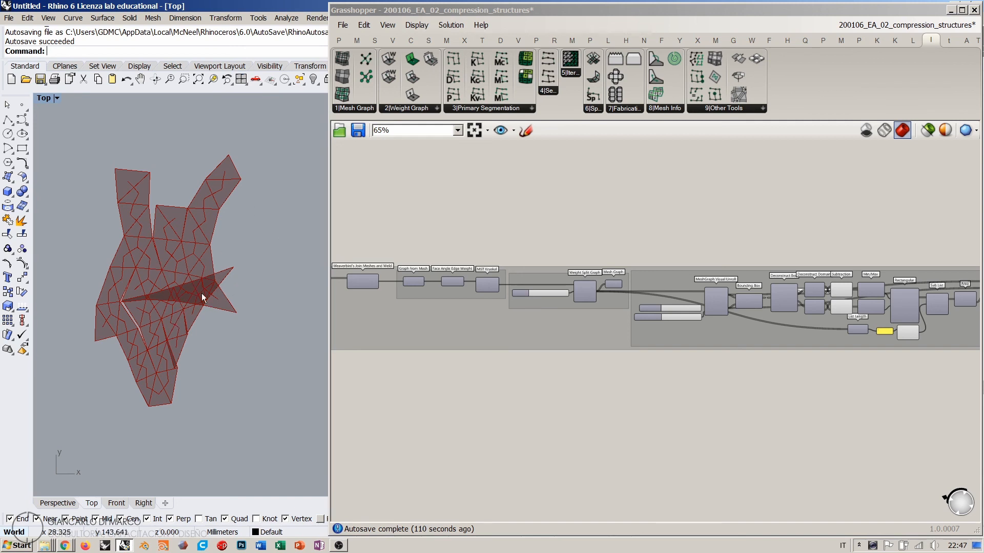
right_click_drag(174, 294, 204, 260)
scroll(168, 269, "up", 10)
scroll(166, 266, "down", 2)
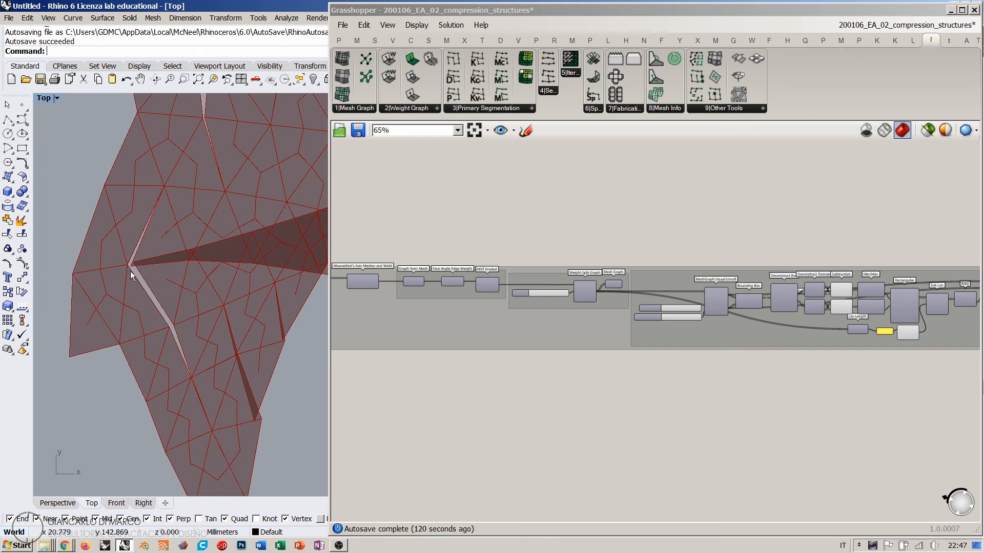
scroll(130, 272, "down", 6)
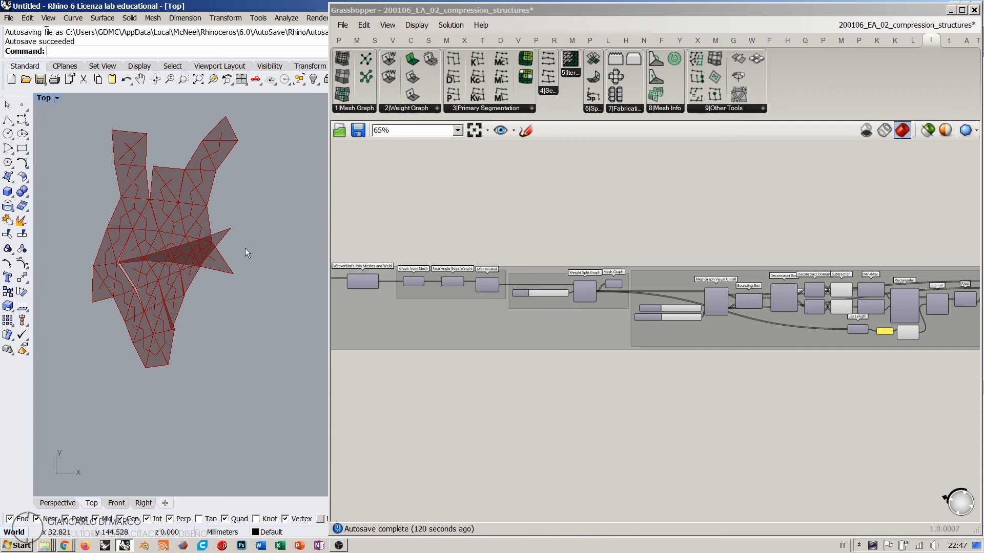
scroll(119, 228, "down", 8)
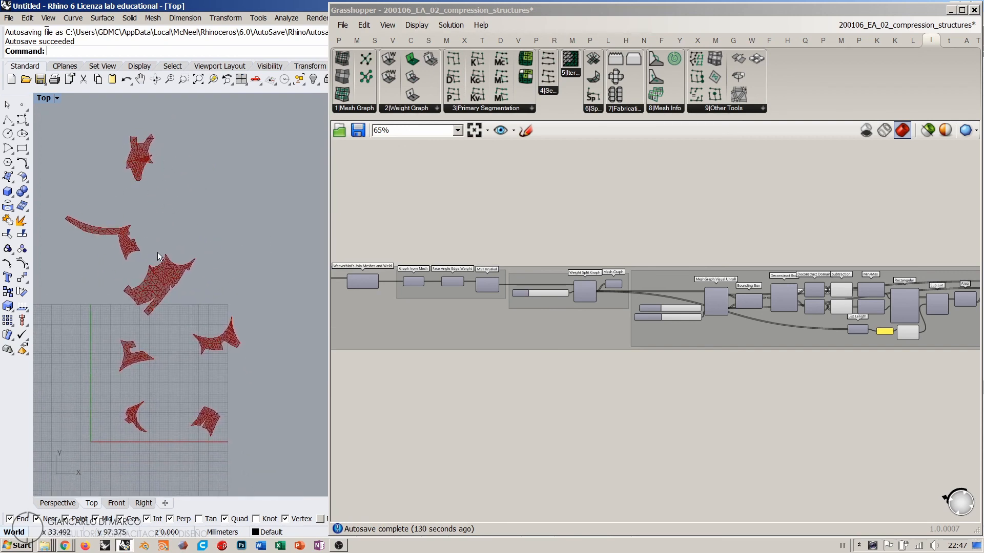
Review the whole segmentation definition against the flat layout, checking the gaps and overlaps in the long curved strip
right_click_drag(763, 229, 661, 256)
scroll(661, 255, "down", 4)
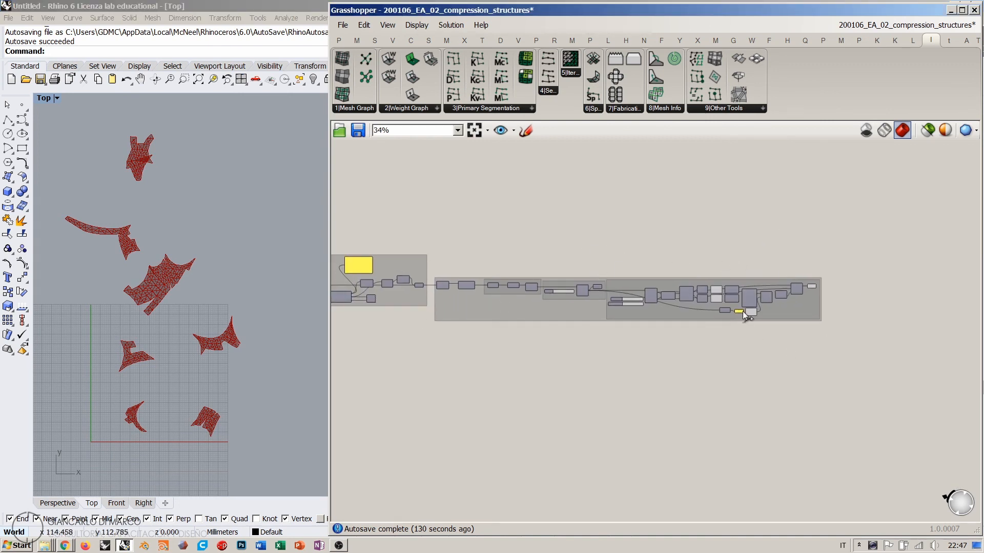
right_click_drag(592, 242, 768, 285)
scroll(760, 262, "down", 2)
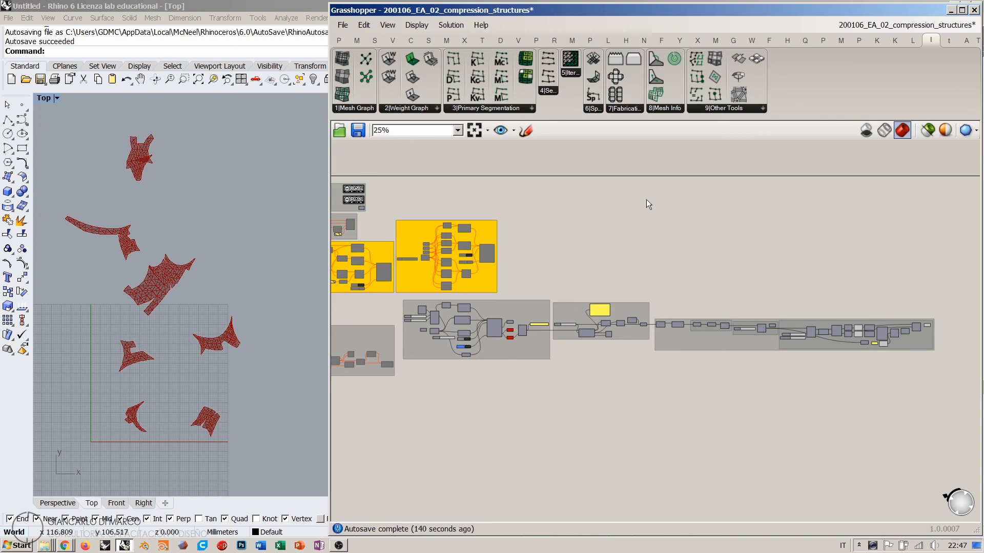
left_click(927, 324)
left_click(924, 310)
scroll(171, 221, "up", 5)
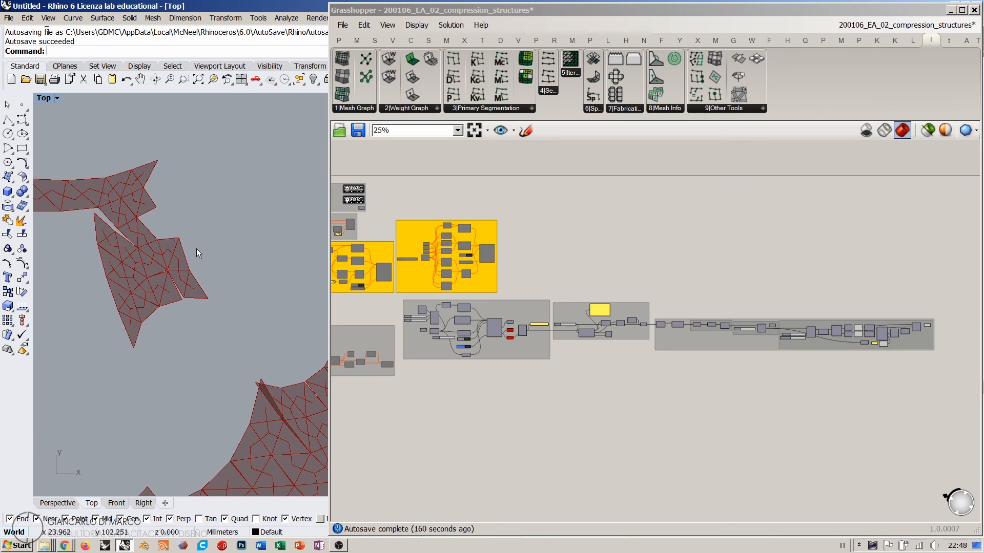
scroll(171, 207, "down", 5)
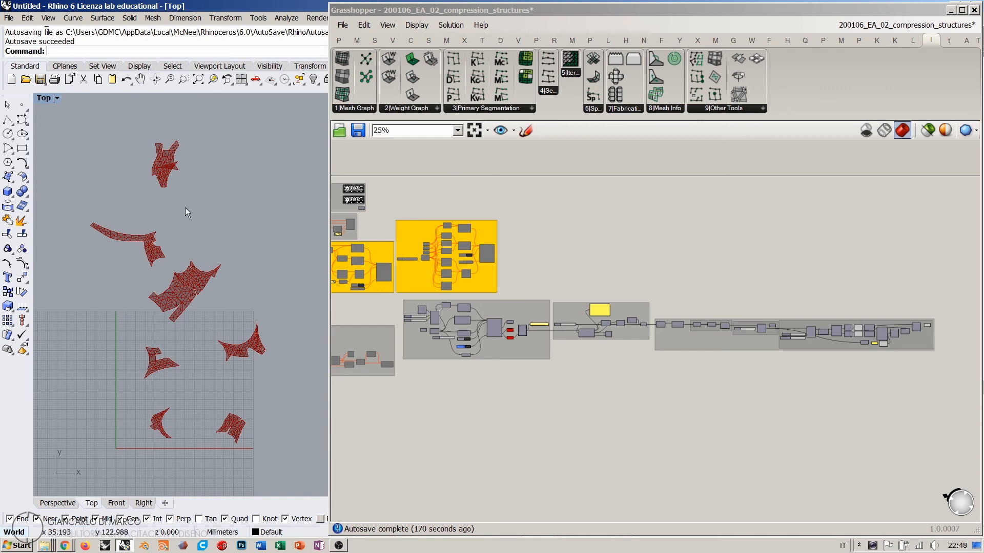
scroll(194, 265, "up", 2)
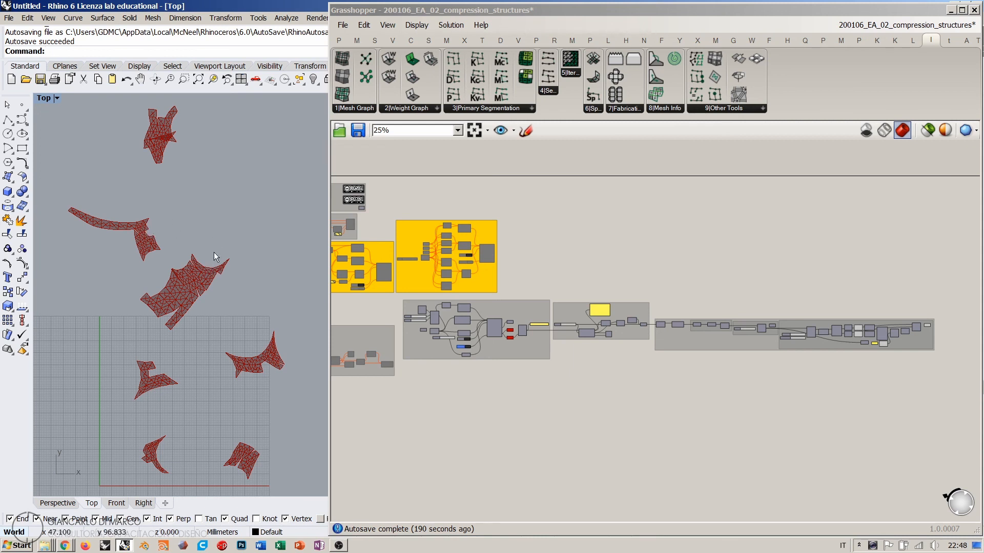
Move the three enabled grey groups together beneath the disabled groups, aligned with their left edge
left_click(639, 216)
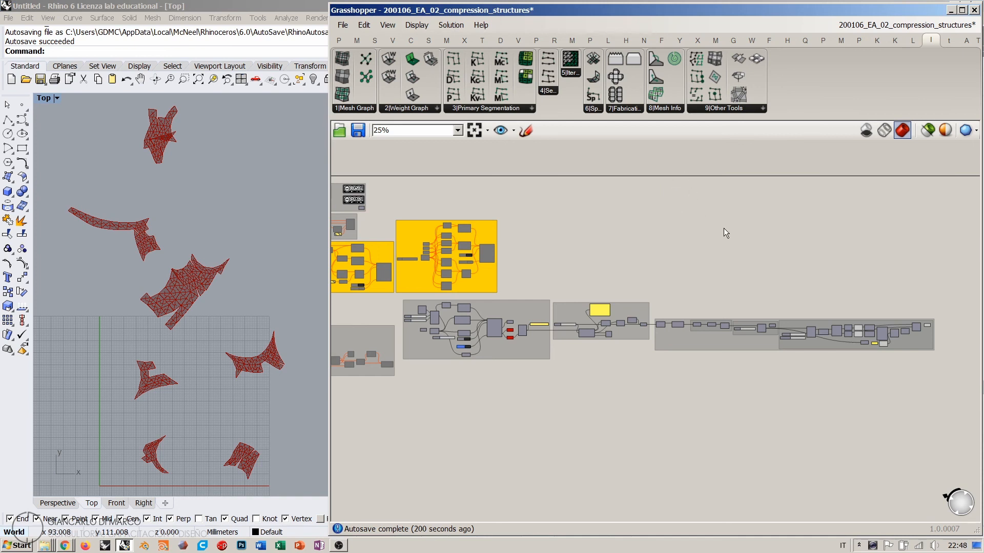
scroll(669, 244, "down", 2)
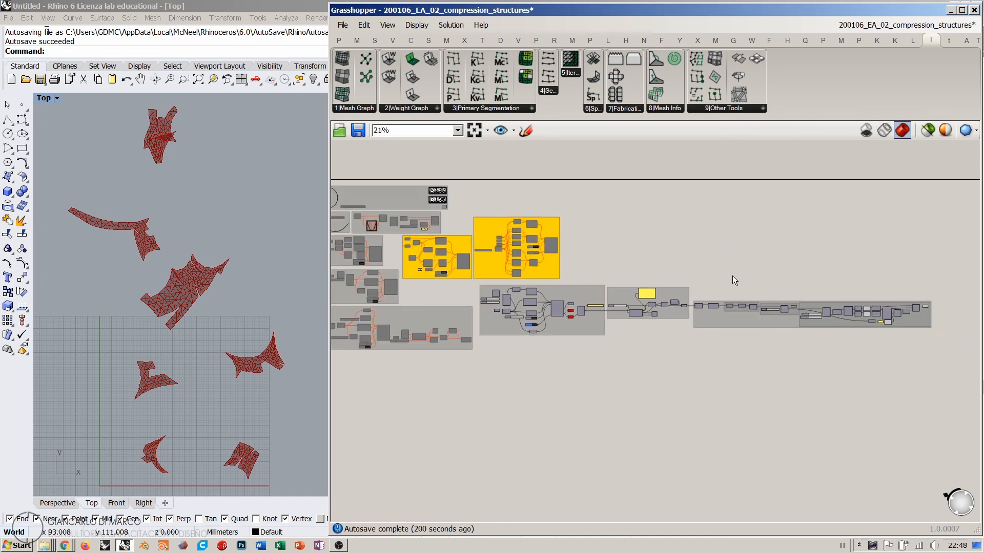
scroll(733, 276, "down", 1)
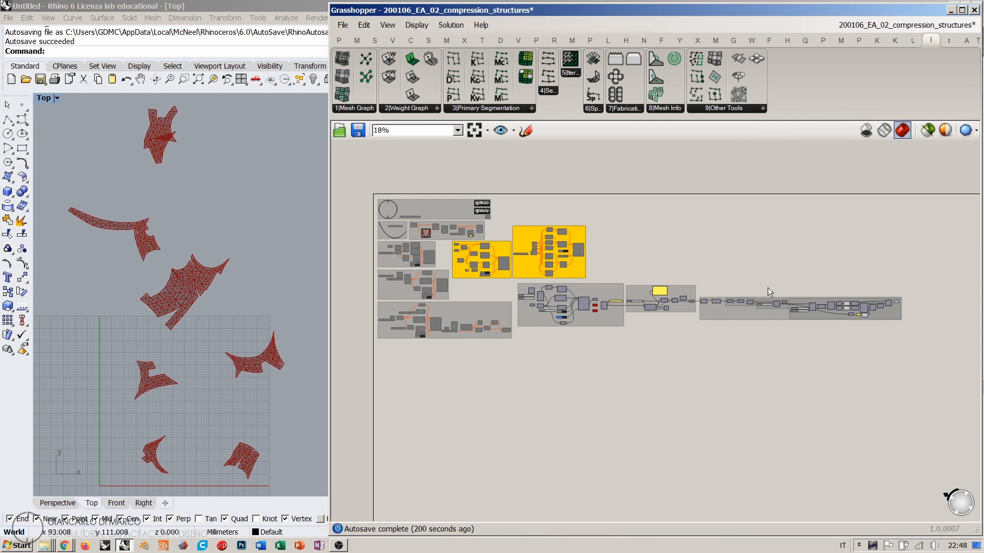
left_click_drag(904, 344, 386, 370)
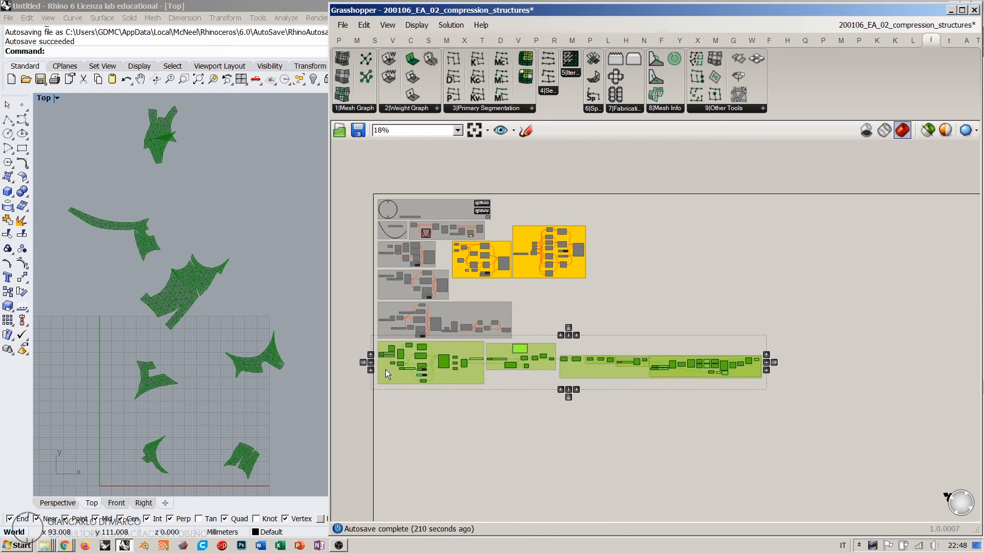
left_click(550, 293)
scroll(515, 250, "up", 1)
scroll(515, 250, "up", 1)
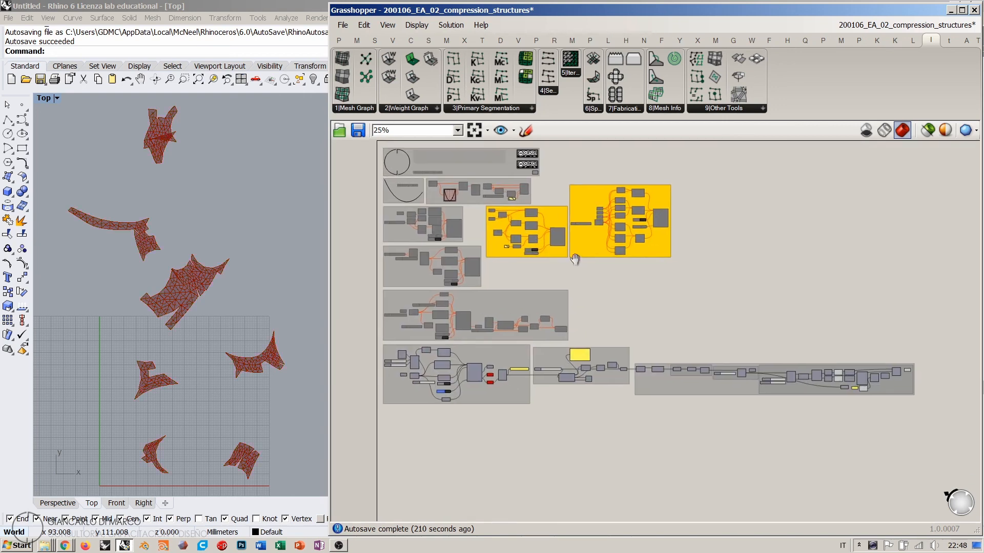
Move the segmentation and unroll group to just below the small group with the yellow panel, aligning their left edges
left_click_drag(673, 380, 574, 405)
left_click(623, 292)
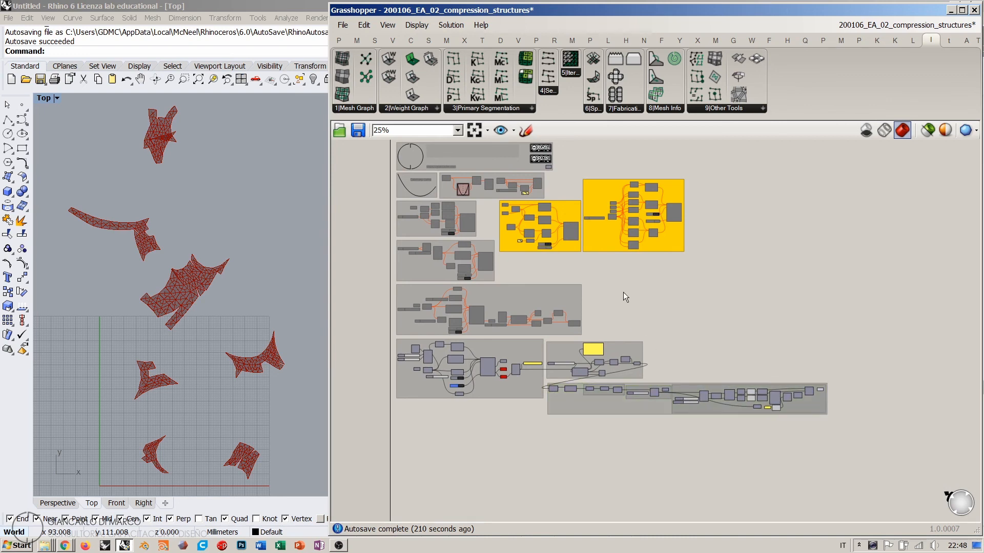
scroll(599, 262, "up", 1)
right_click_drag(598, 263, 597, 300)
scroll(596, 299, "up", 1)
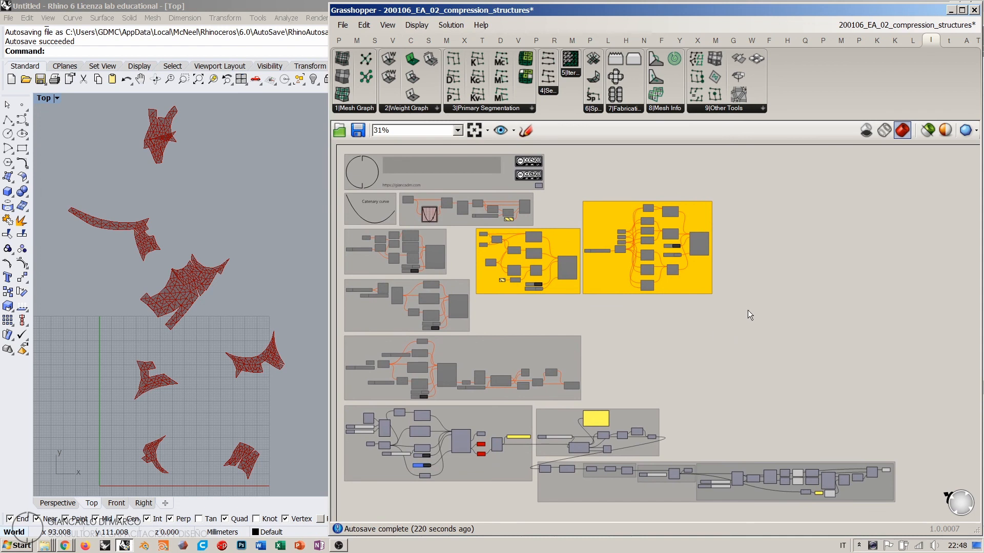
right_click_drag(748, 310, 784, 326)
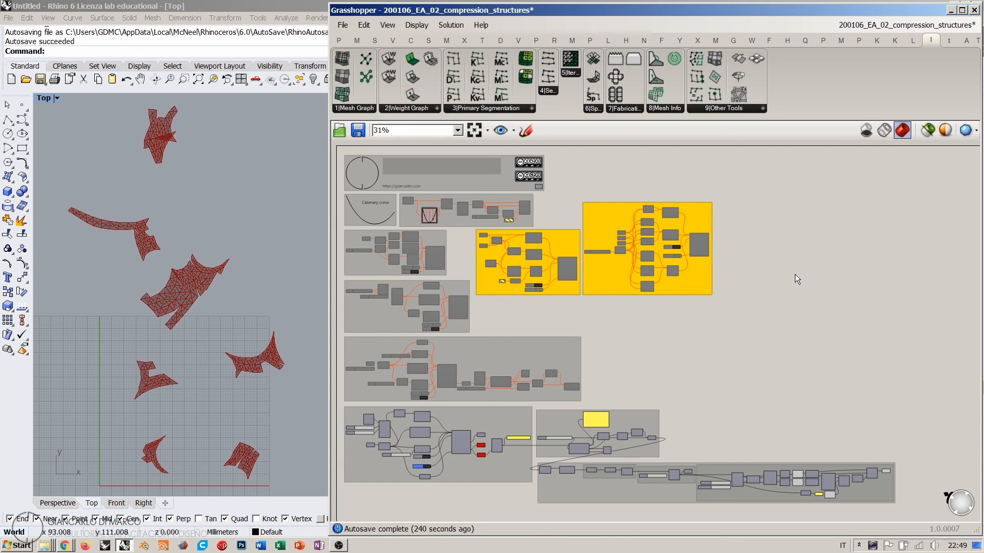
Add a Scribble with the author's social media handle and place it beside the upper licence image of the header group
right_click_drag(588, 193, 590, 260)
scroll(586, 230, "up", 6)
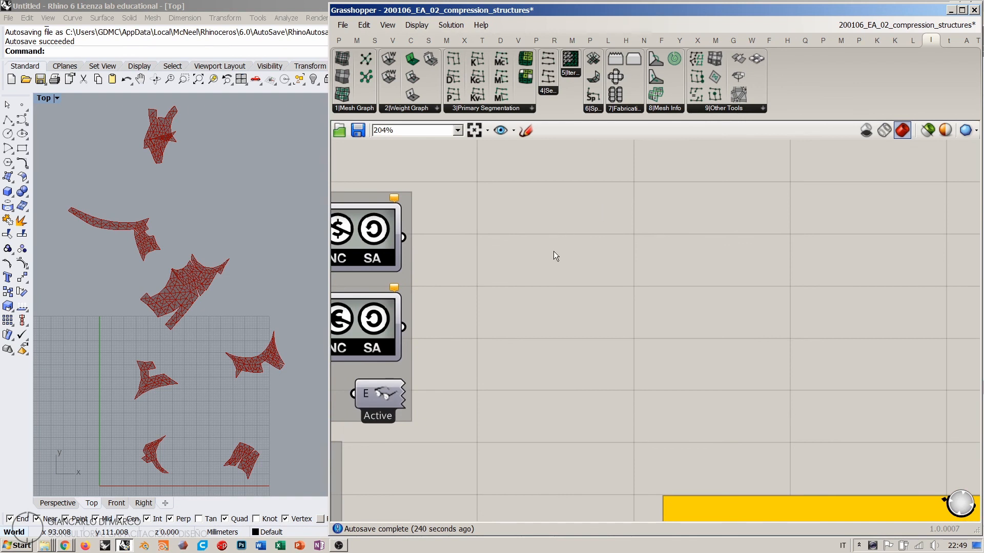
double_click(577, 253)
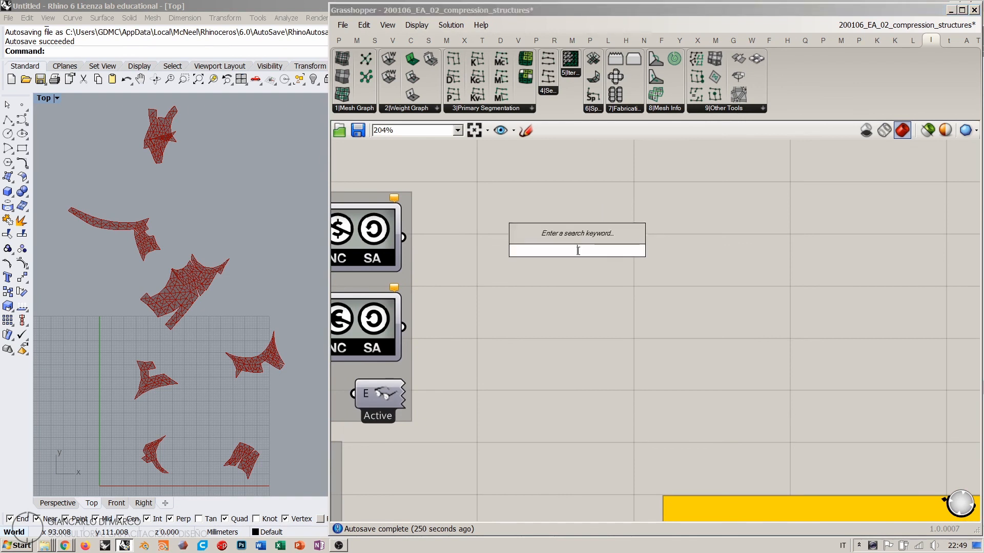
type("scri")
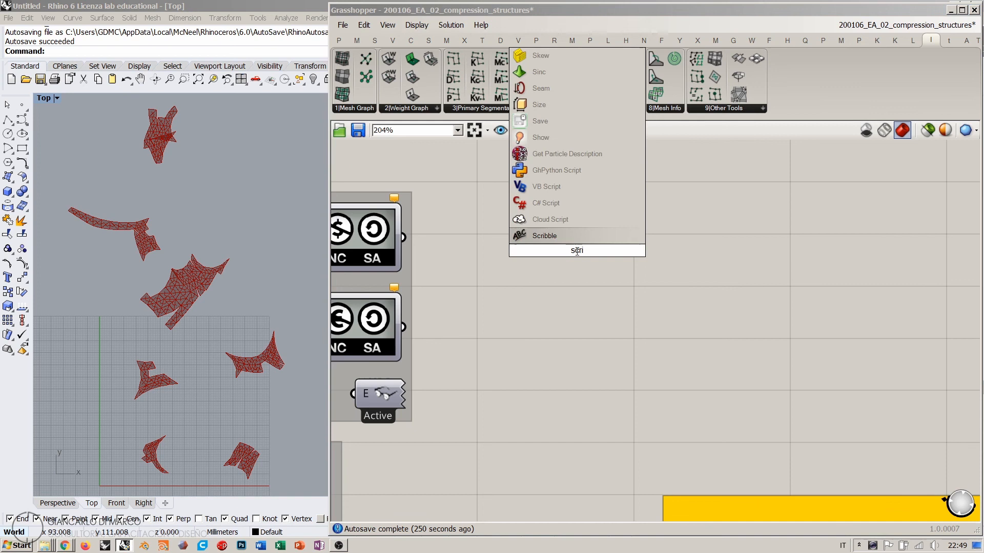
left_click(531, 238)
double_click(530, 247)
left_click_drag(544, 193, 417, 193)
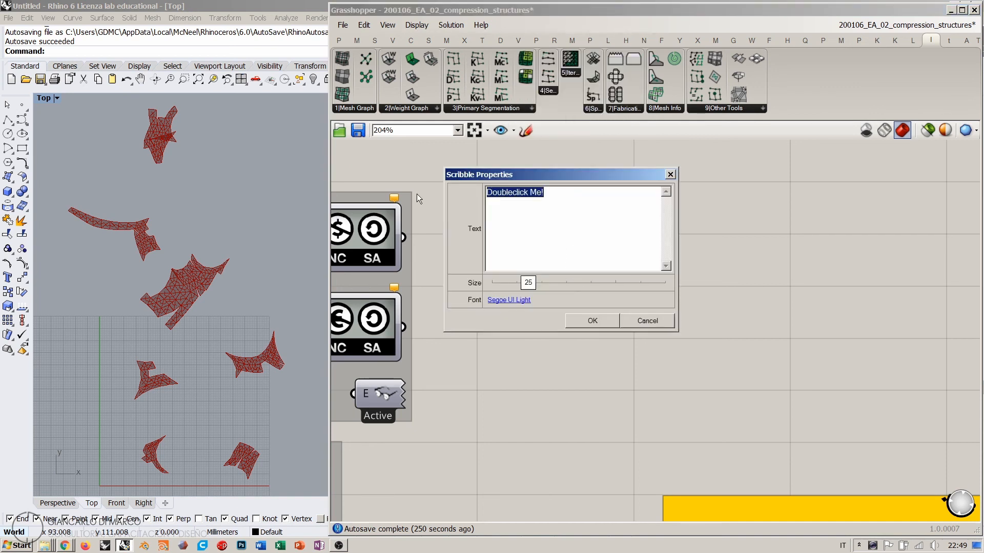
type("@giancadm")
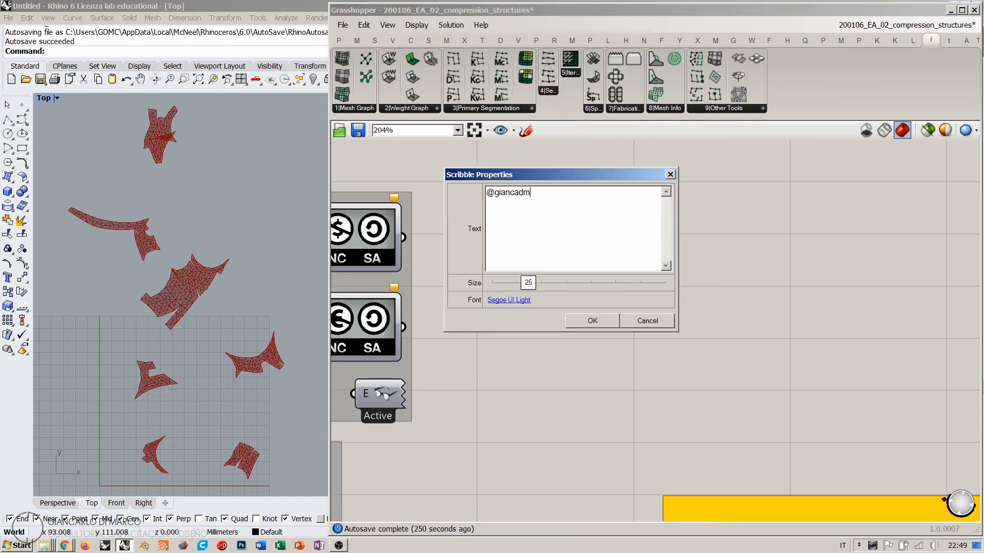
left_click(589, 318)
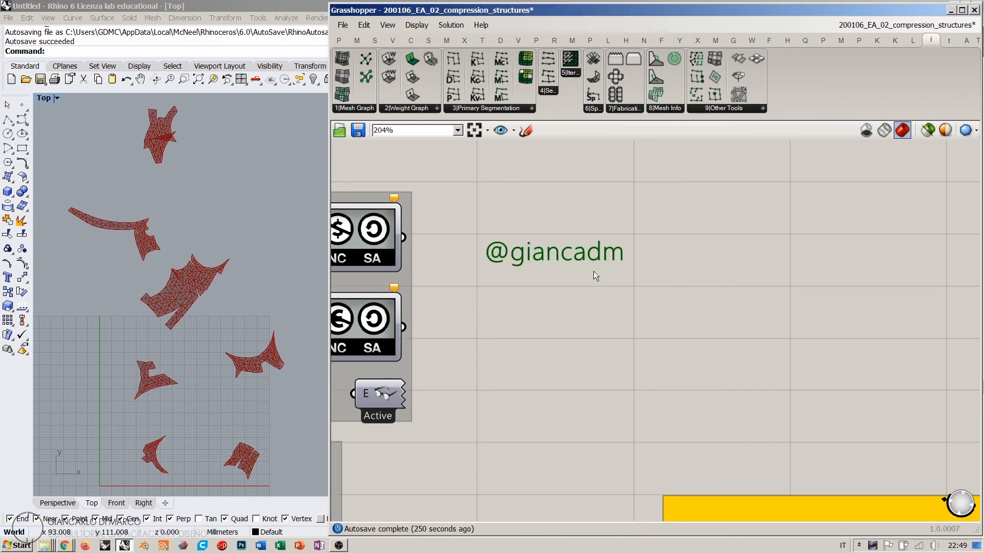
scroll(533, 204, "down", 5)
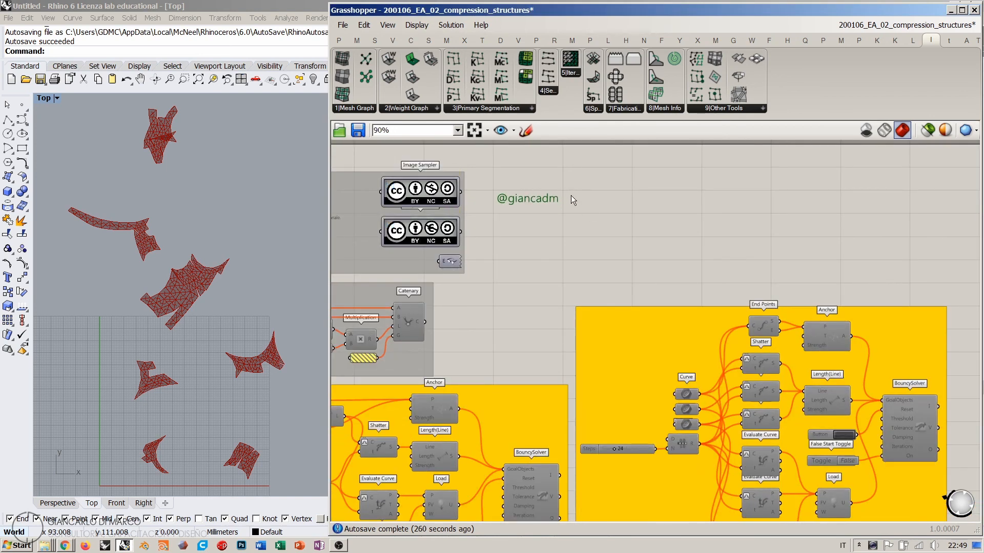
left_click_drag(534, 201, 530, 188)
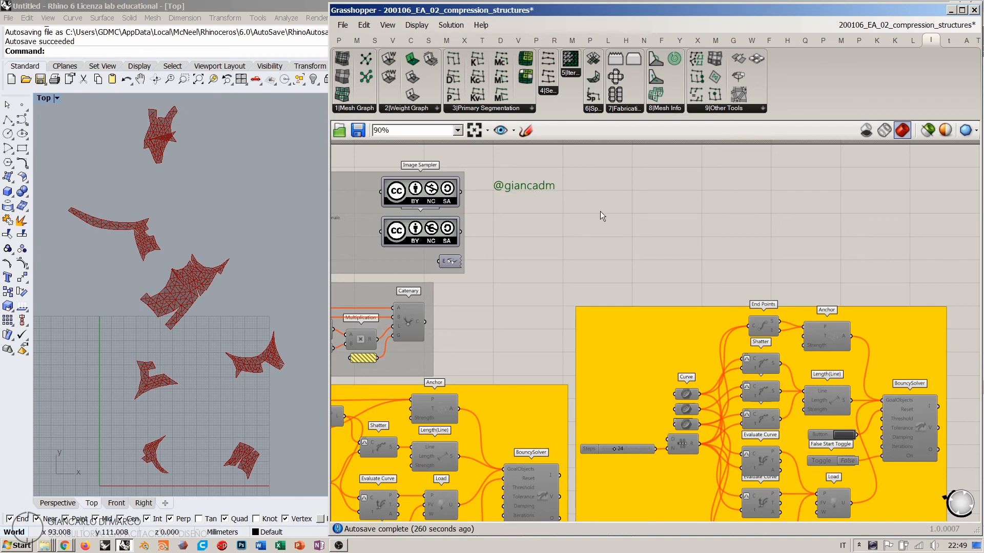
Review the layout of the whole definition, from the header group down to the segmentation and unroll group
scroll(602, 213, "down", 3)
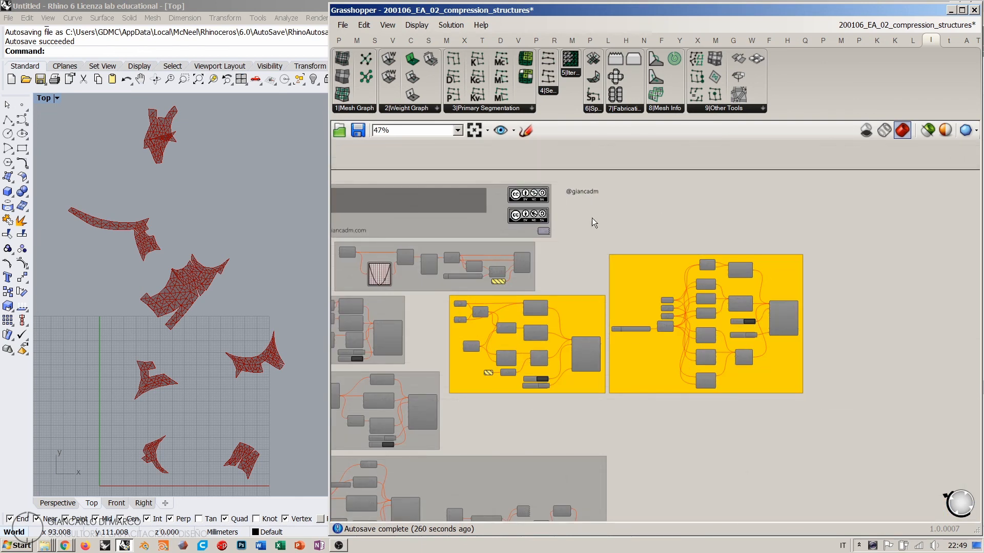
right_click_drag(593, 216, 628, 201)
scroll(626, 181, "down", 1)
left_click(412, 195)
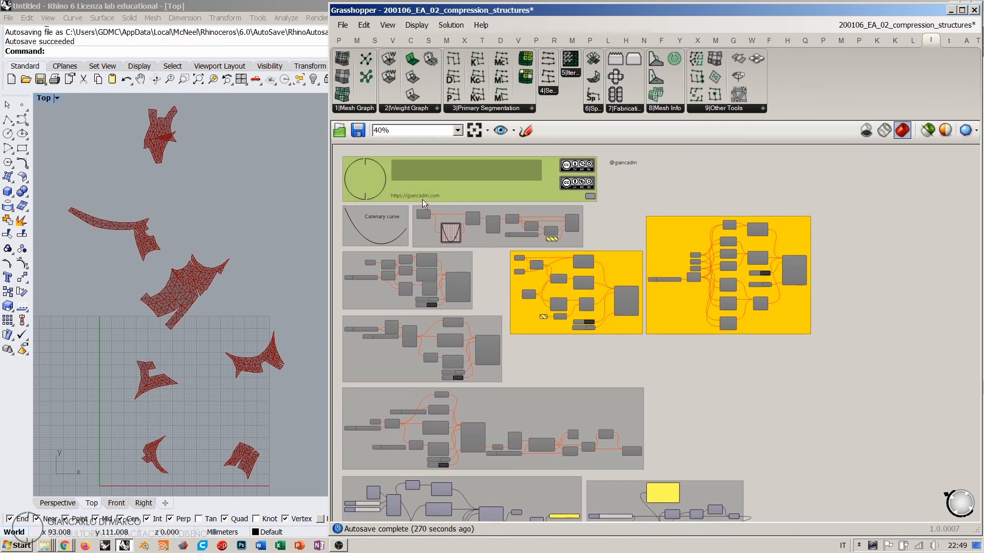
left_click(646, 205)
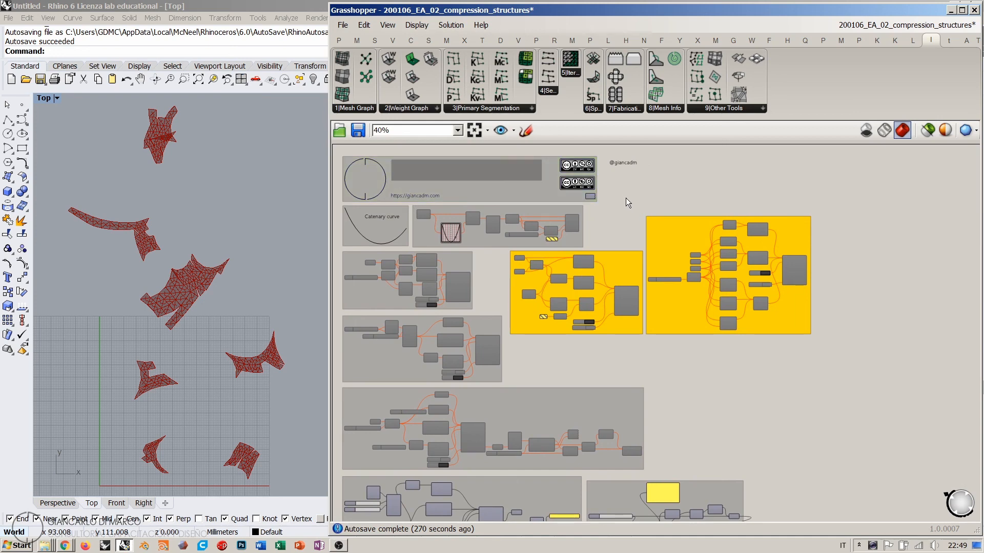
scroll(493, 174, "down", 1)
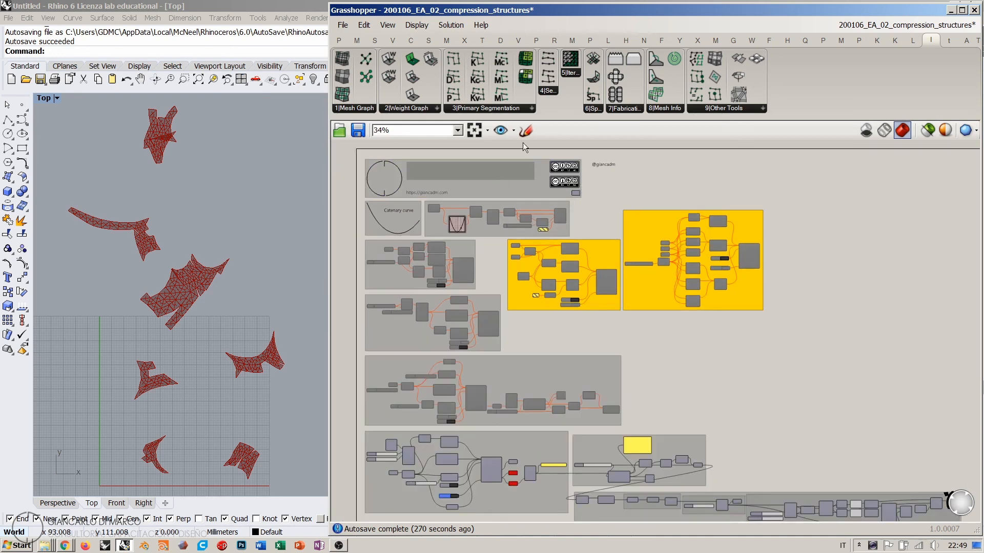
left_click(475, 131)
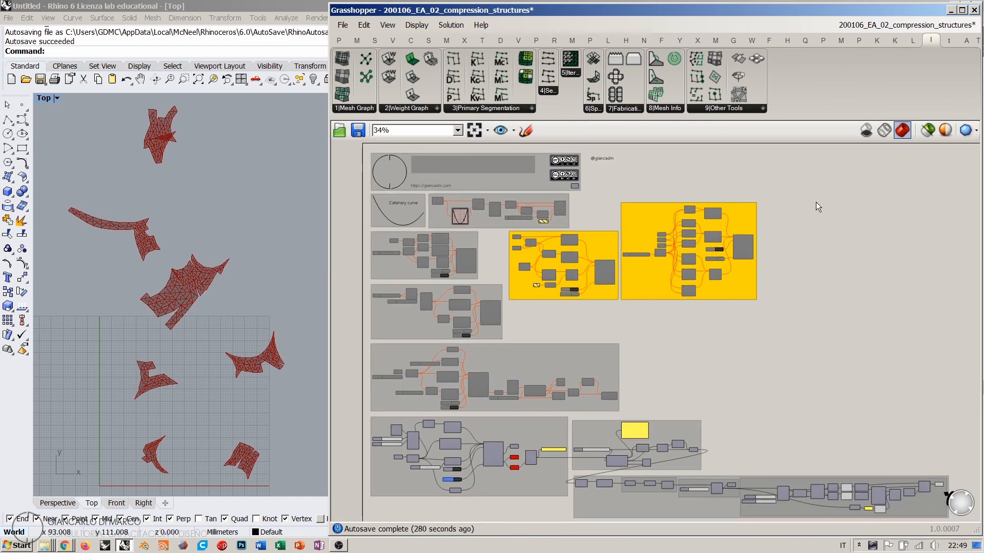
right_click_drag(823, 219, 794, 218)
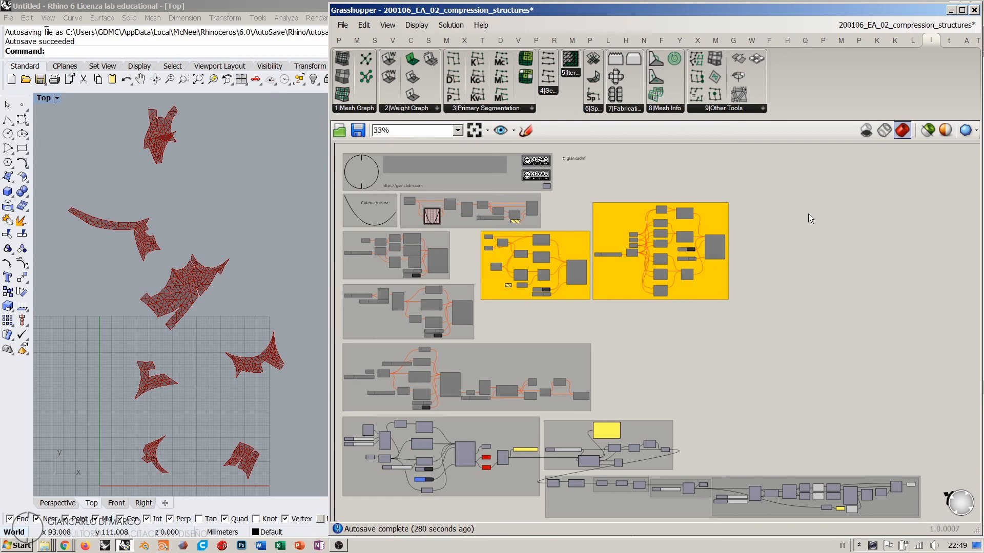